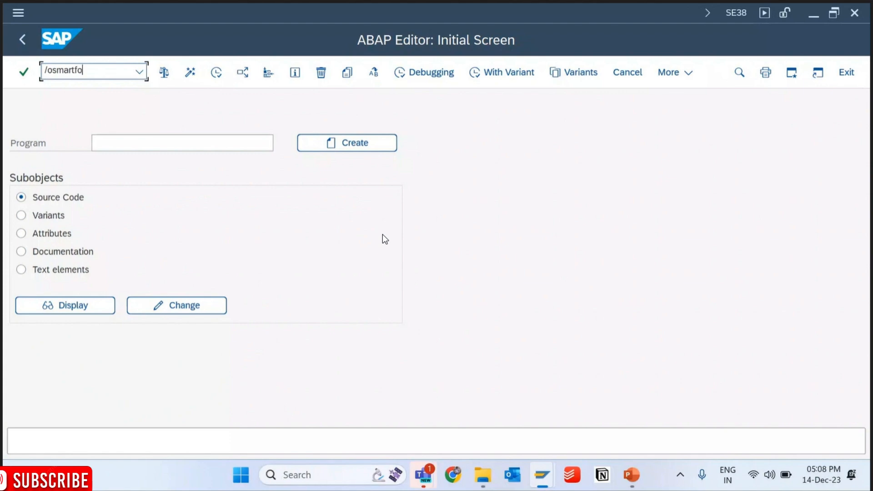
# - Start the smartforms transaction in a new session and display the form ZMM_PO_PRINT
pyautogui.press('Return')
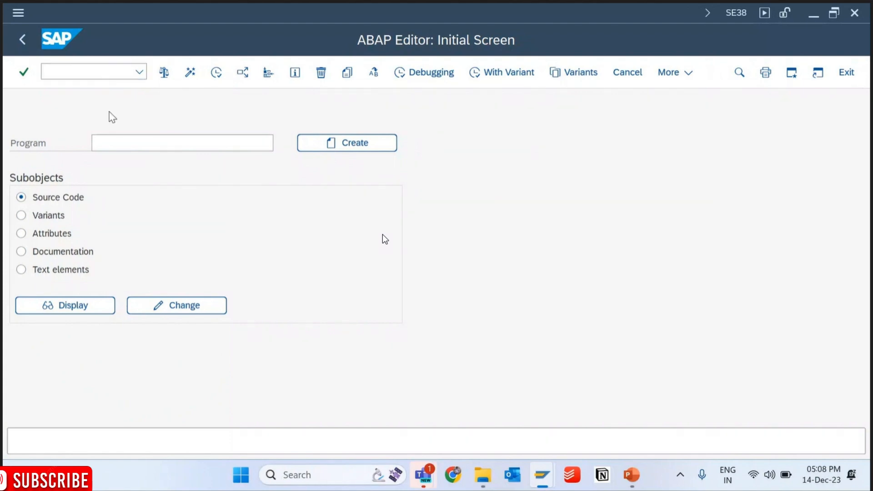
pyautogui.click(182, 125)
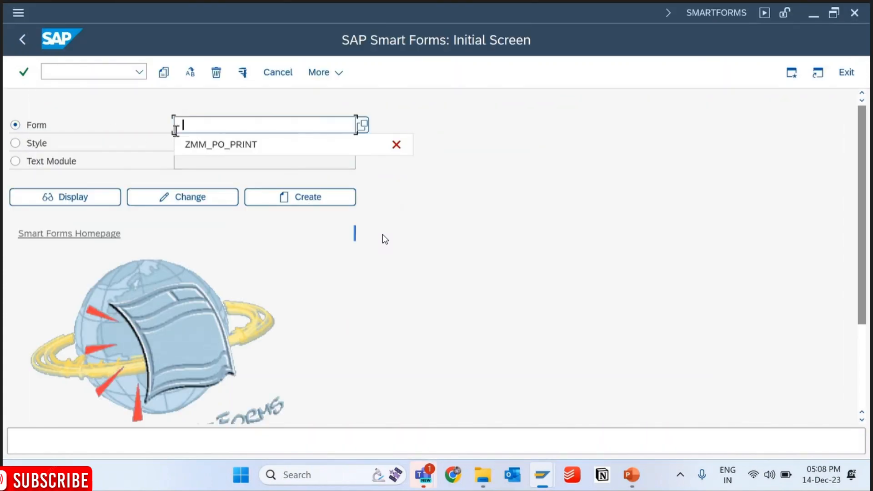
pyautogui.click(219, 143)
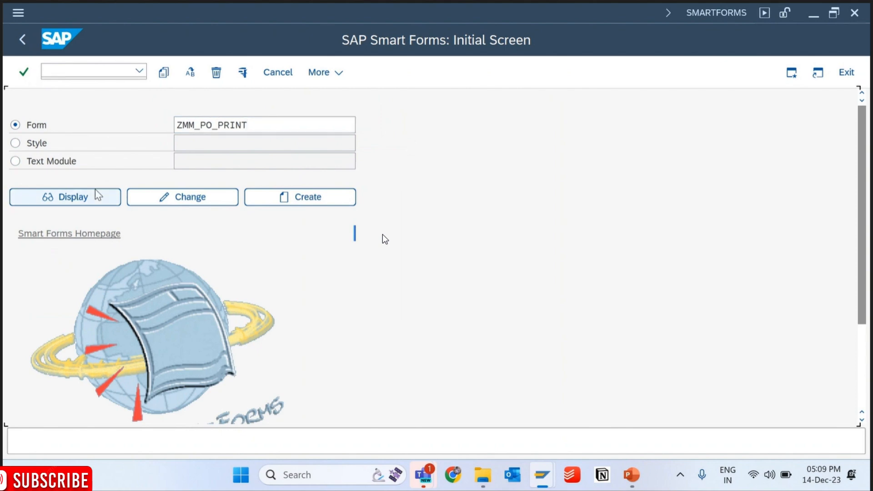
pyautogui.click(95, 195)
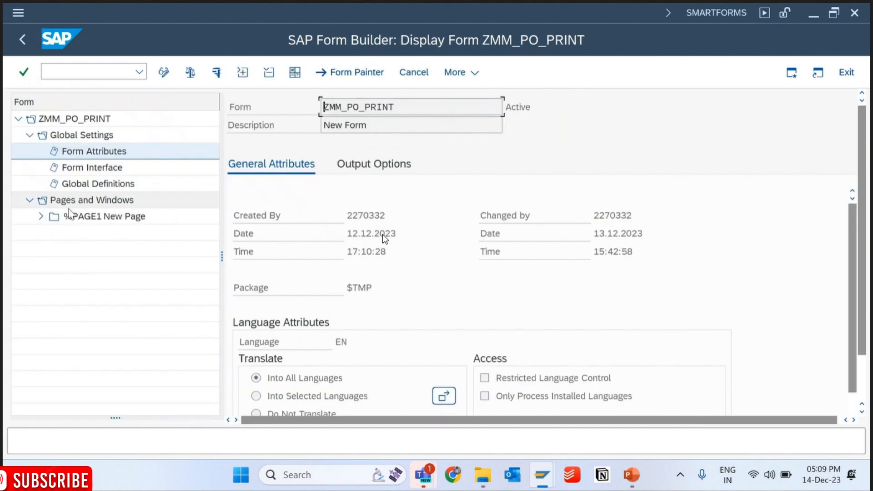
# - Expand %PAGE1 and the %WINDOW1 Header Details node, and examine the %GRAPHIC1 settings and the %TEXT1 Heading text
pyautogui.click(40, 217)
pyautogui.click(102, 232)
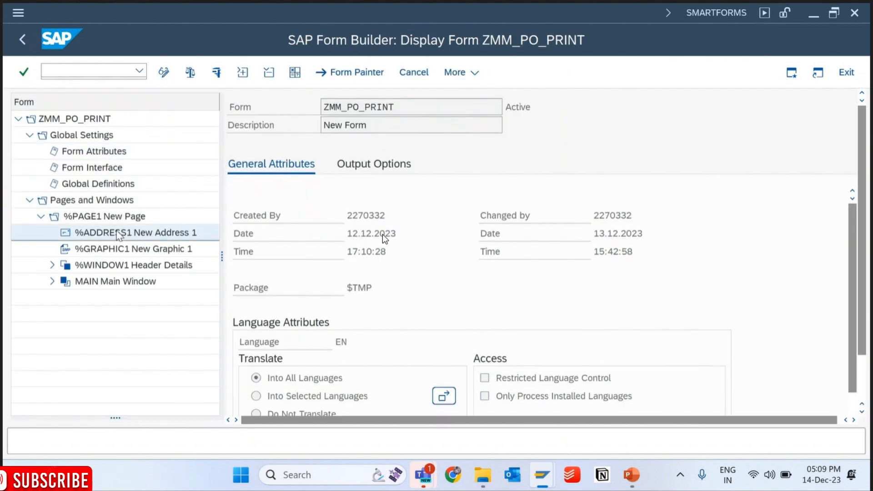
pyautogui.click(106, 251)
pyautogui.click(52, 265)
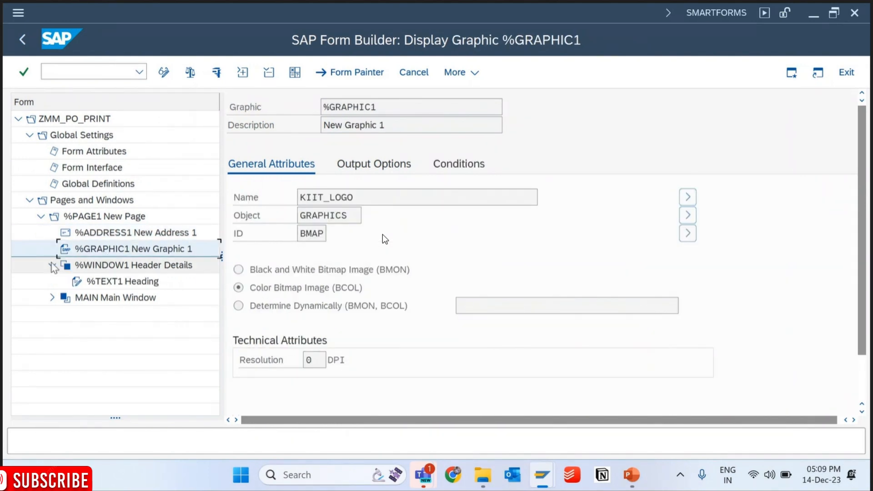
pyautogui.click(93, 282)
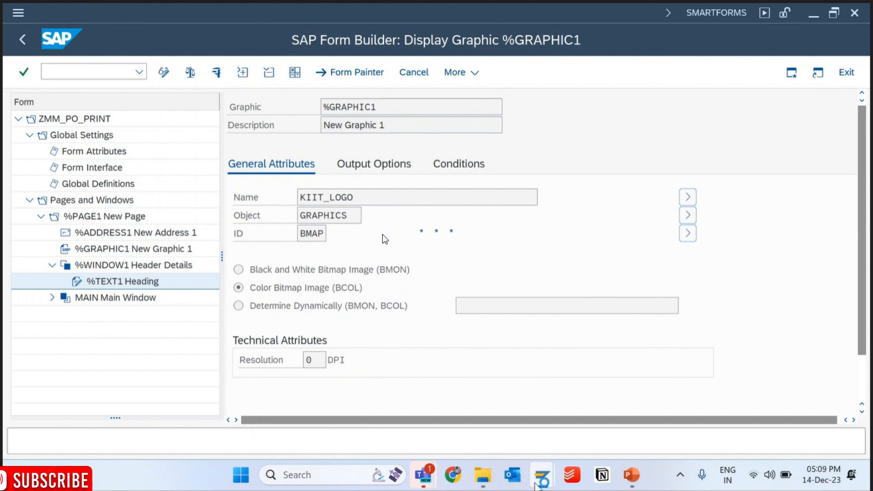
# - Switch to the ABAP Editor session and run the program zmm_po_print to view the form's print preview
pyautogui.moveTo(547, 479)
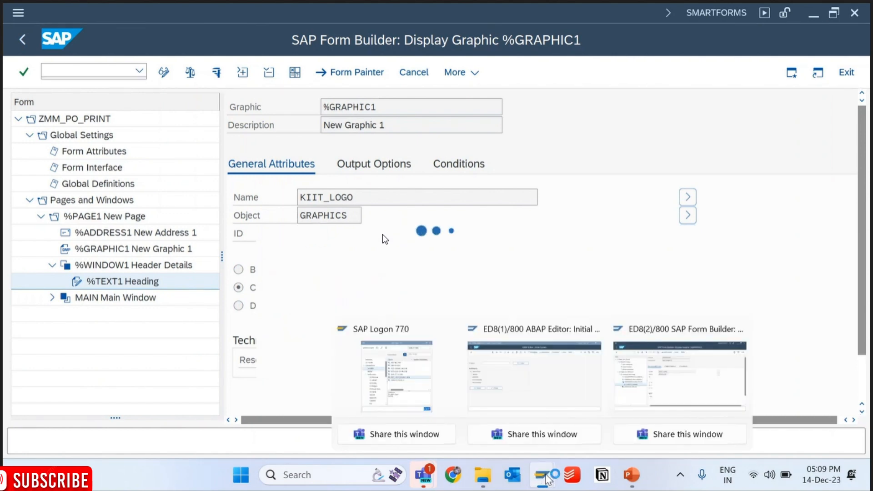
pyautogui.click(534, 373)
pyautogui.press('Down')
pyautogui.press('Down')
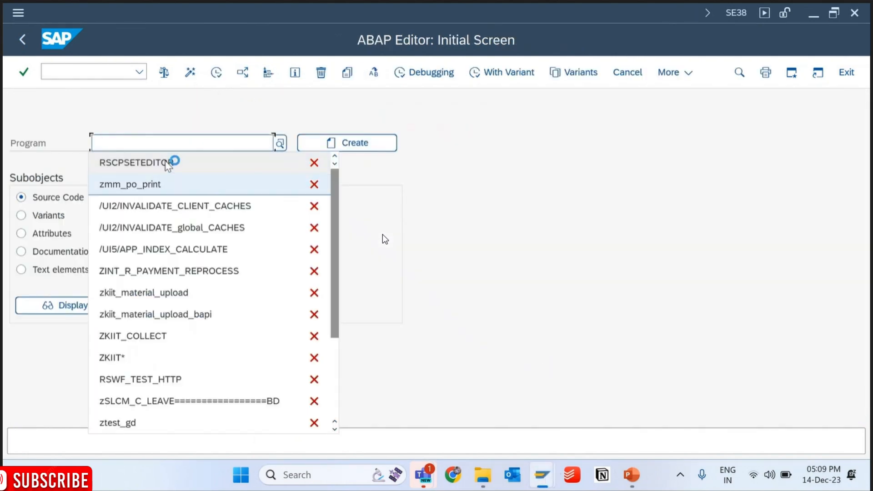
pyautogui.press('Return')
pyautogui.press('F8')
pyautogui.press('F8')
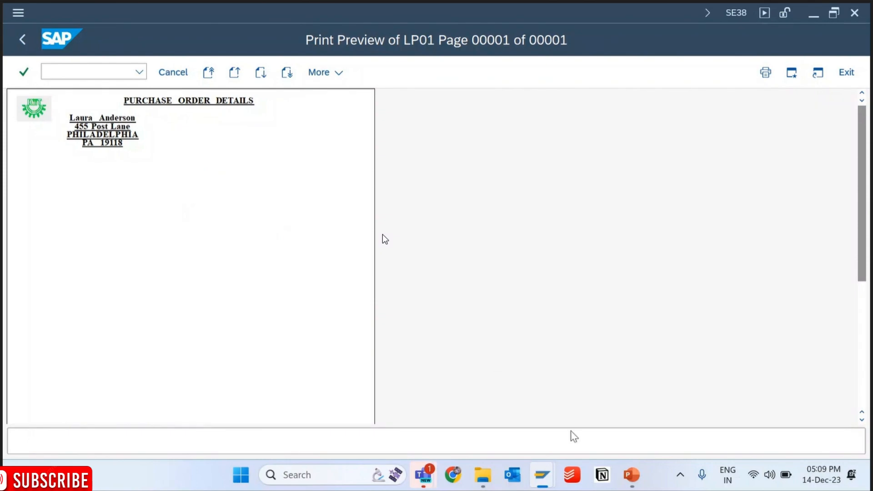
# - Return to the Form Builder session and examine the page's window layout in the Form Painter, including the MAIN window
pyautogui.moveTo(551, 476)
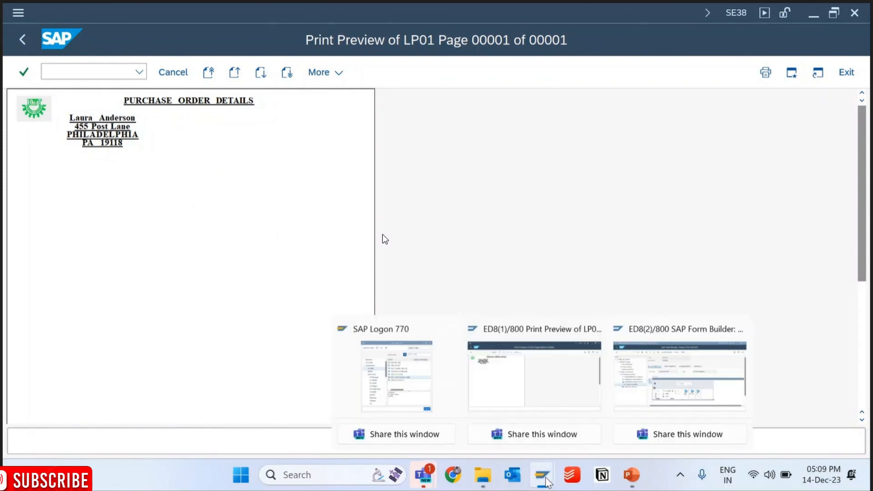
pyautogui.click(679, 374)
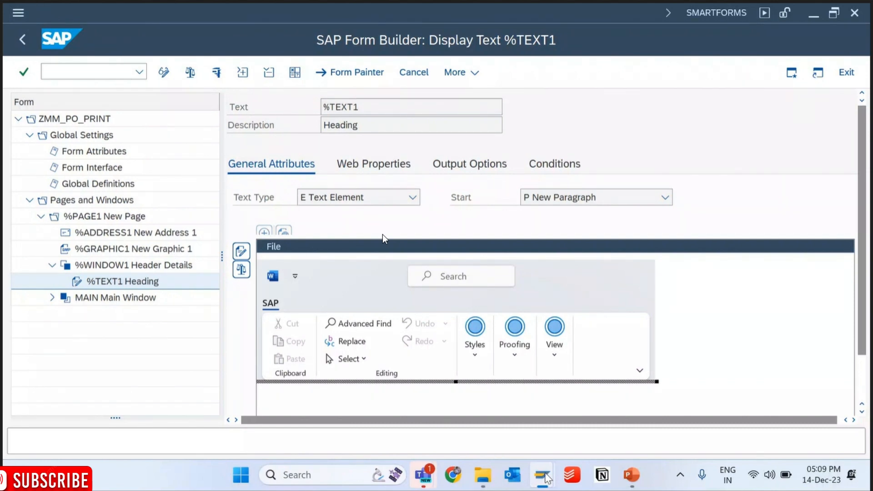
pyautogui.moveTo(542, 474)
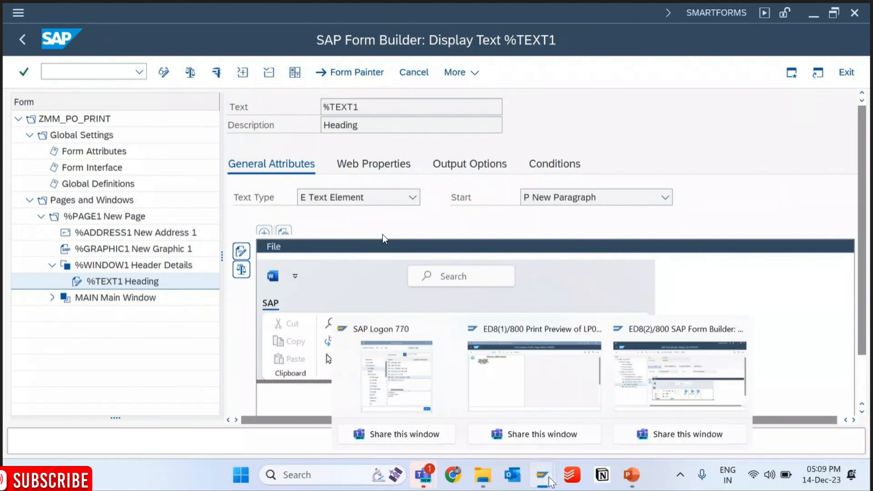
pyautogui.click(636, 392)
pyautogui.click(350, 72)
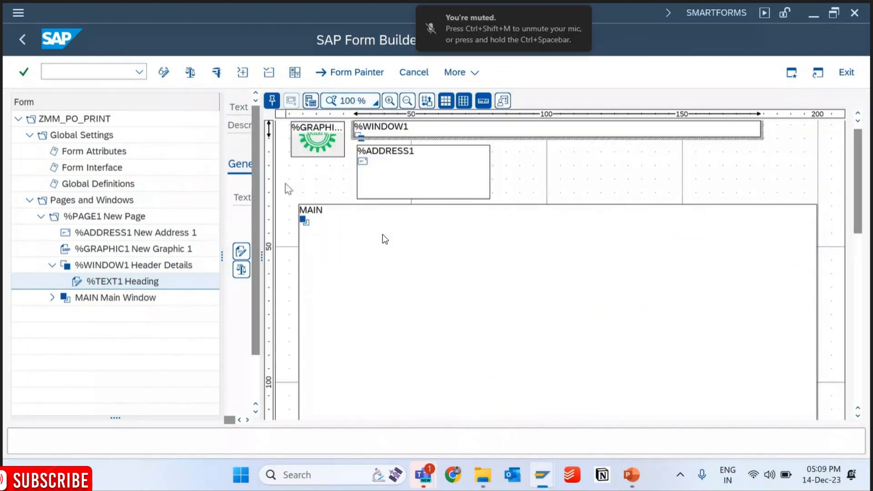
pyautogui.scroll(1, 857, 173)
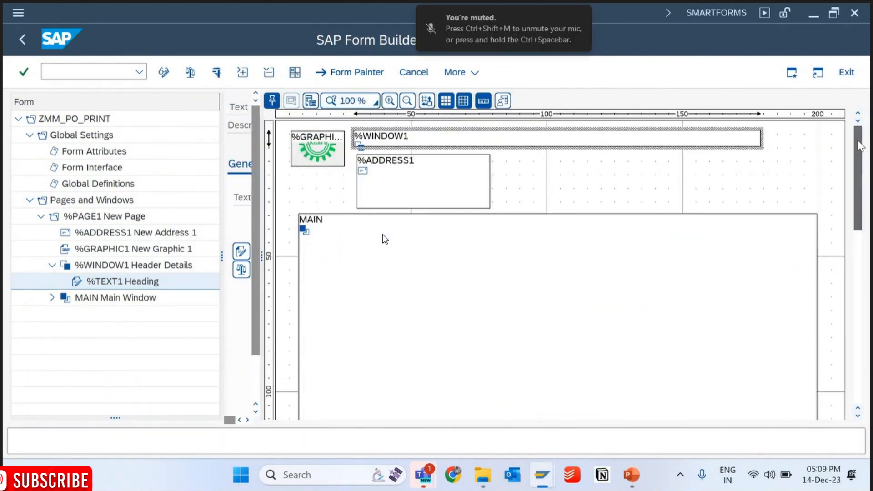
pyautogui.click(457, 244)
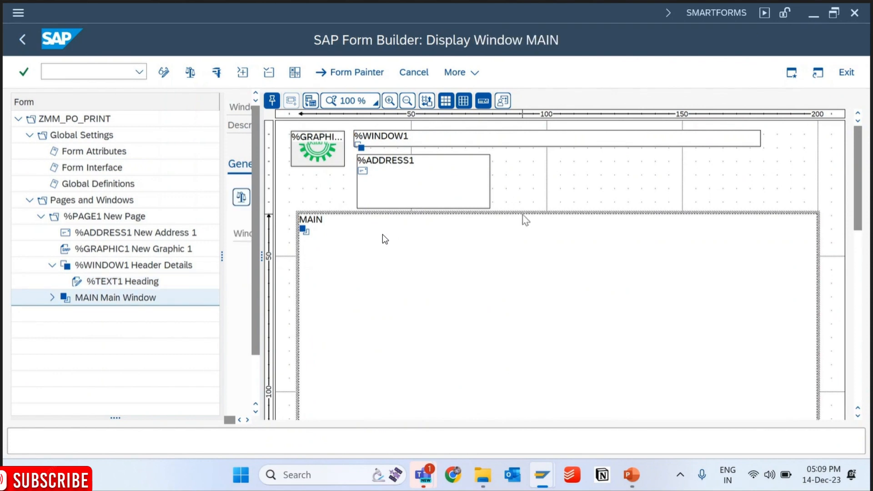
# - Switch the form to change mode and create a new window under %PAGE1
pyautogui.click(98, 267)
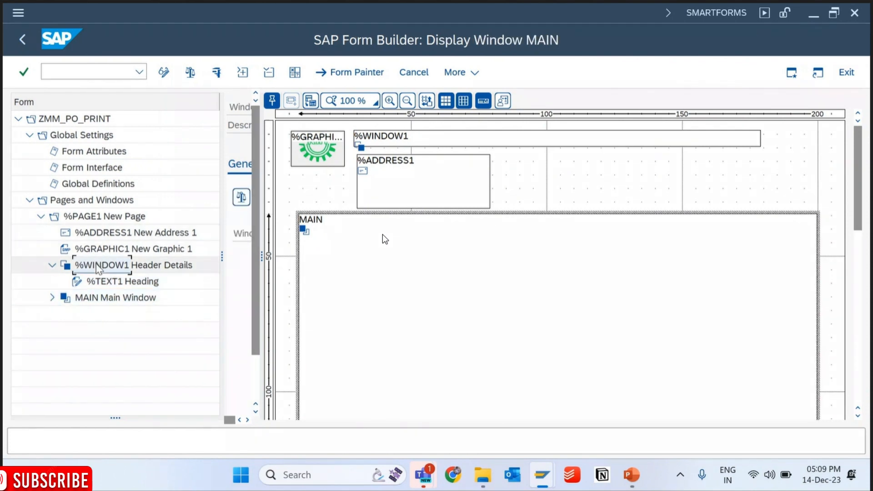
pyautogui.click(95, 218)
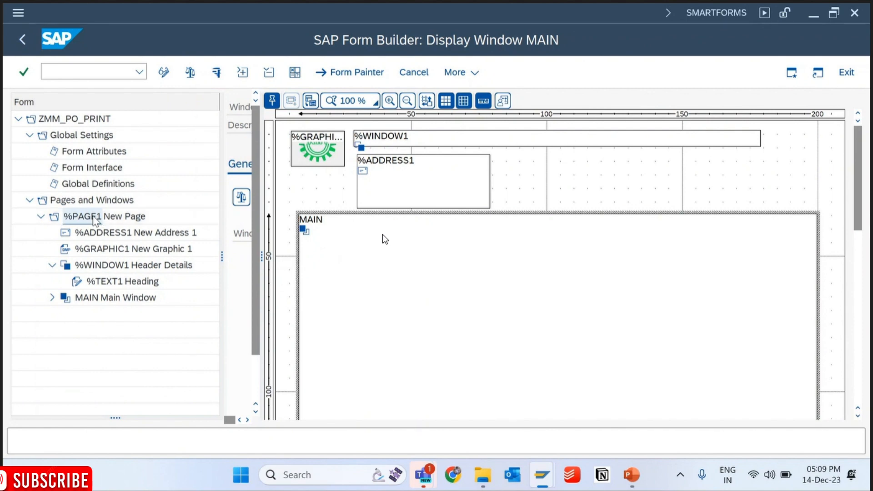
pyautogui.rightClick(95, 220)
pyautogui.click(145, 94)
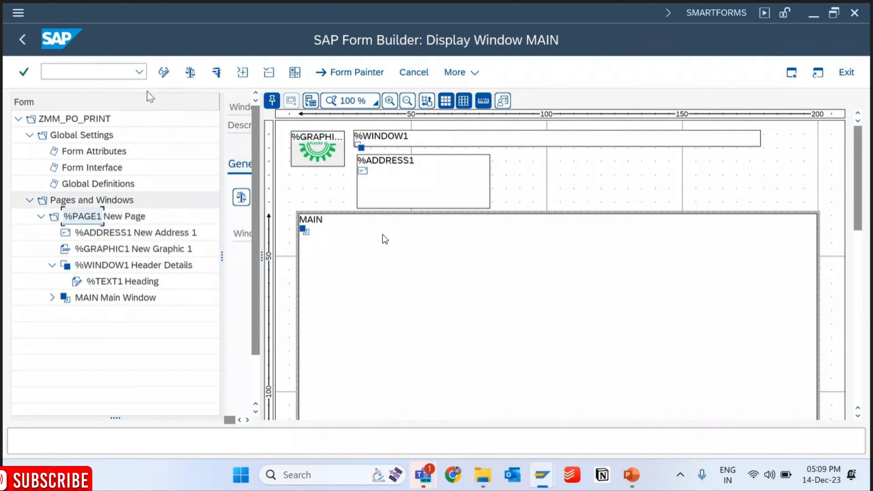
pyautogui.click(165, 72)
pyautogui.rightClick(117, 221)
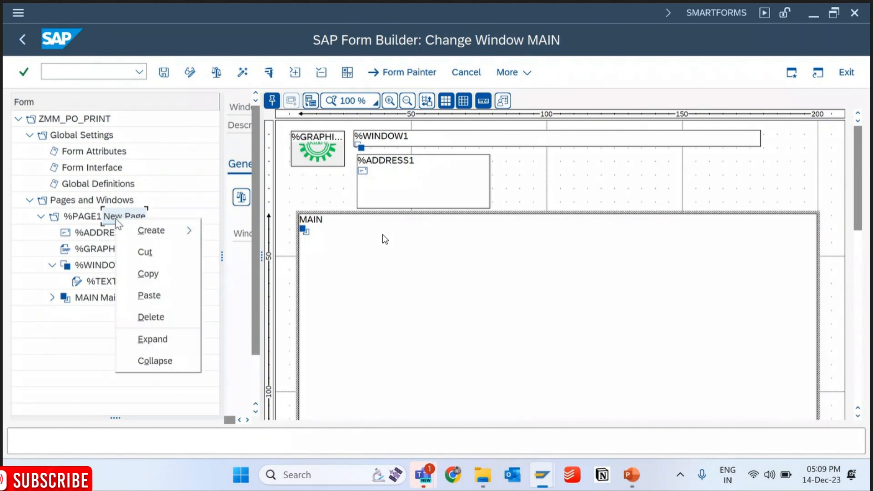
pyautogui.click(244, 259)
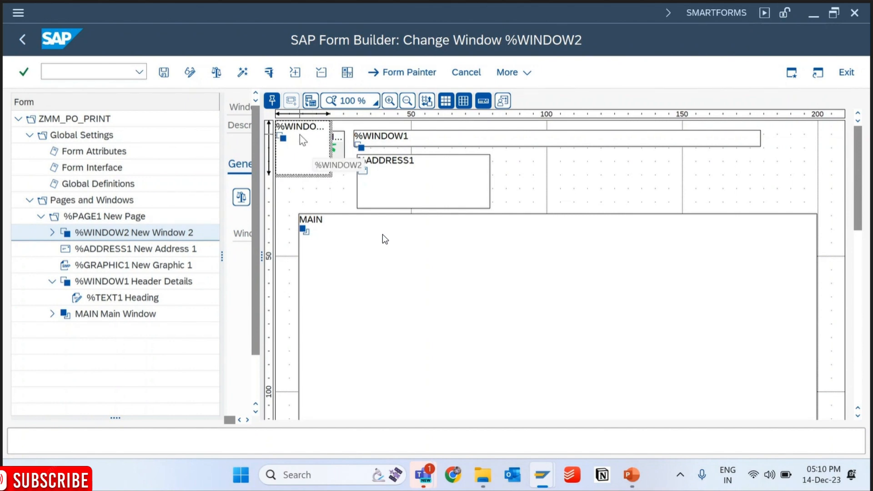
# - Close the Form Painter, rename the new window to HeaderDetails and save the form
pyautogui.click(390, 76)
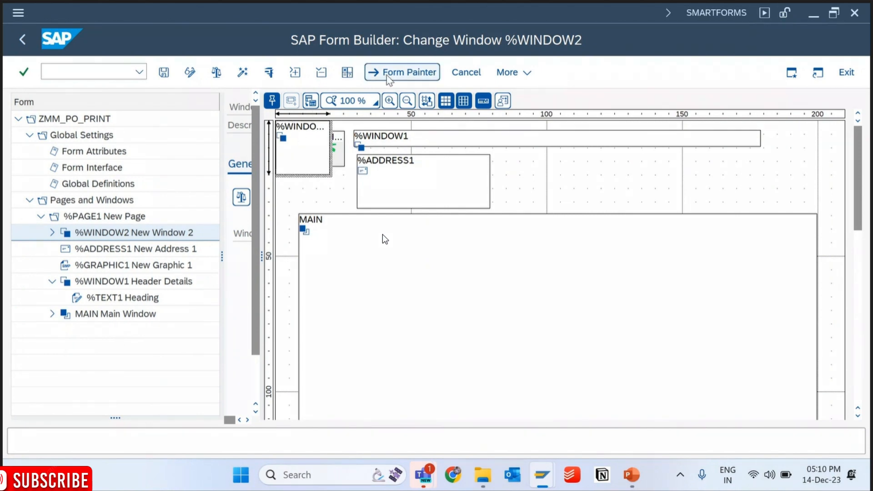
pyautogui.press('BackSpace')
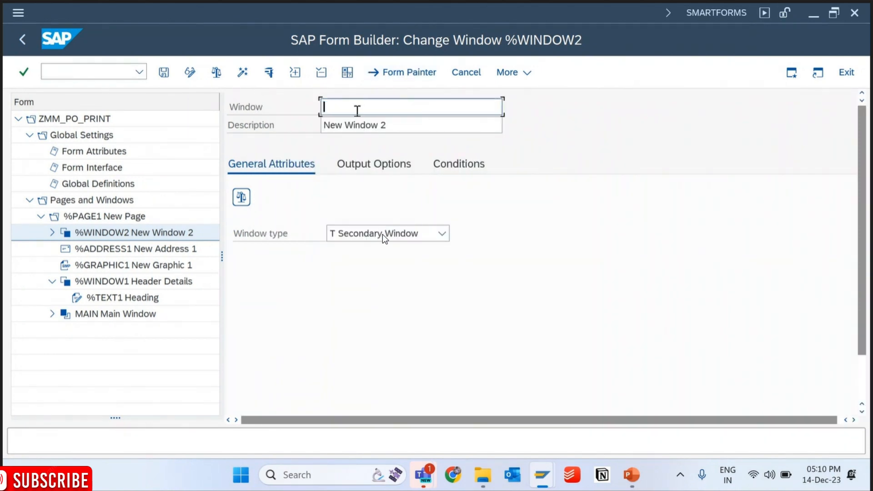
pyautogui.press('BackSpace')
pyautogui.write('HeaderDetails')
pyautogui.press('Return')
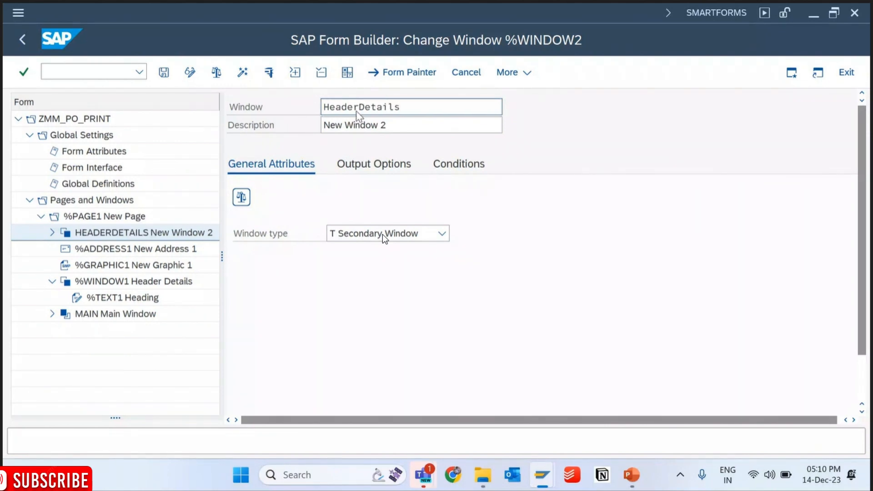
pyautogui.click(164, 74)
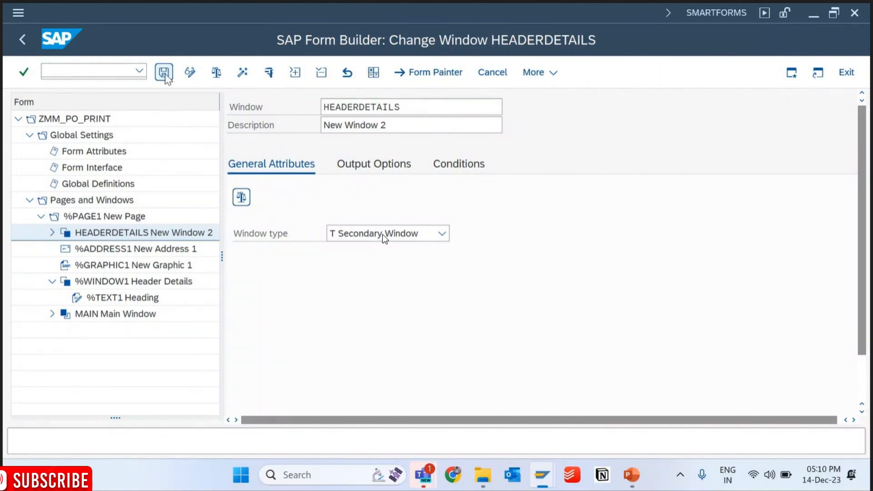
# - In the Form Painter, place HEADERDETAILS beside %ADDRESS1, move %ADDRESS1 to the page's upper right corner and narrow it to about 23 mm
pyautogui.click(400, 75)
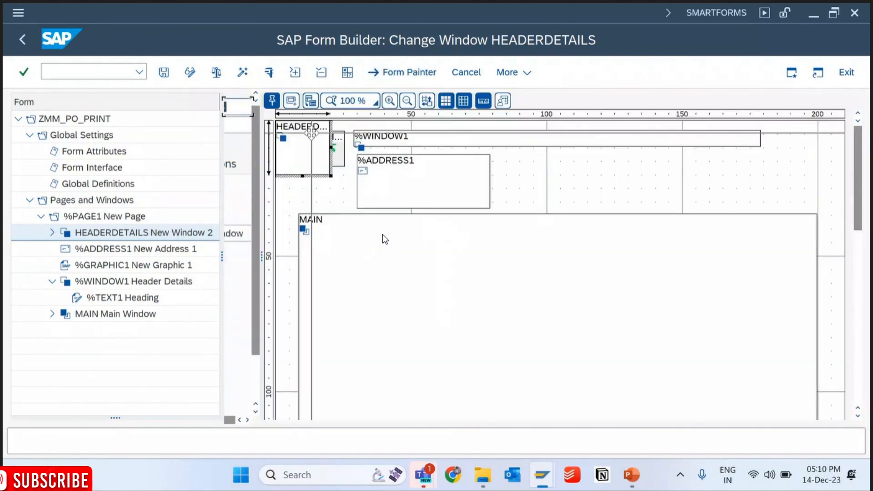
pyautogui.moveTo(444, 167); pyautogui.dragTo(542, 168)
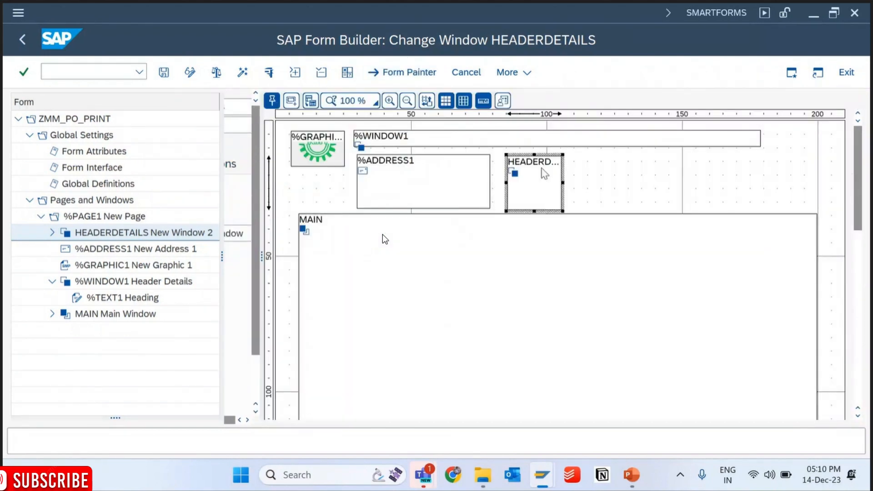
pyautogui.click(473, 170)
pyautogui.moveTo(473, 171); pyautogui.dragTo(825, 157)
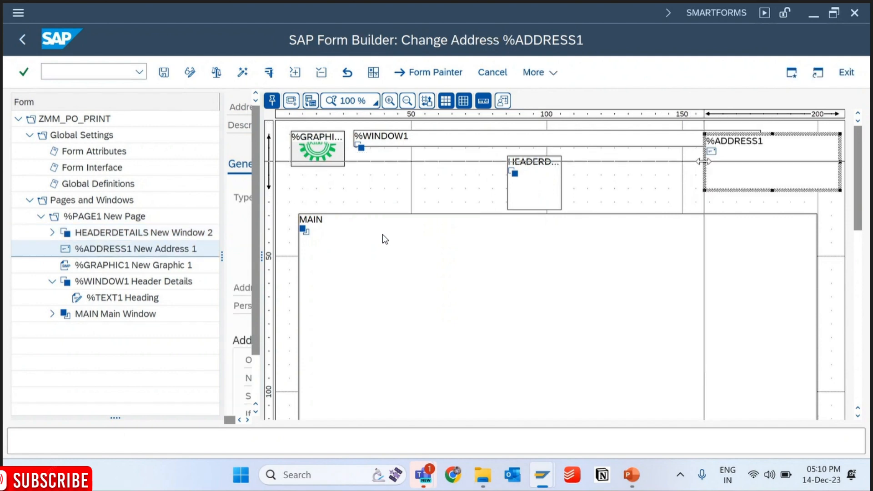
pyautogui.moveTo(705, 162); pyautogui.dragTo(782, 156)
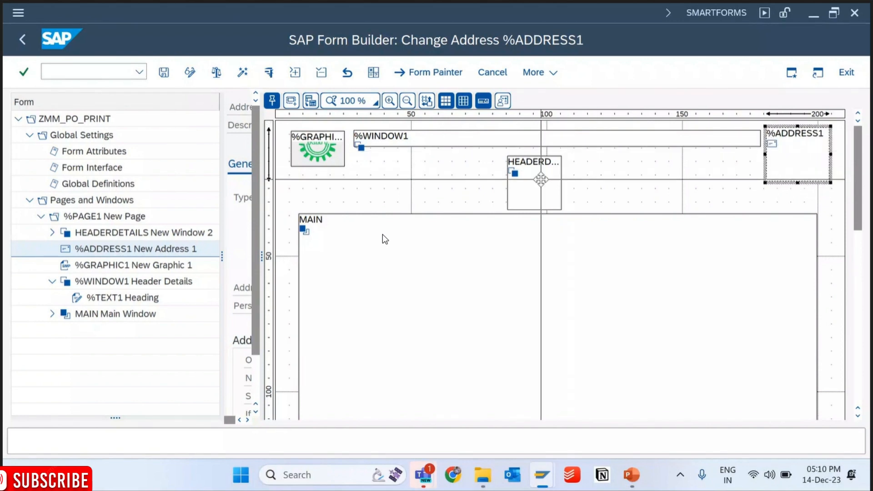
# - Place HEADERDETAILS under %WINDOW1 at about 148 by 30 mm, lower MAIN's top edge to about 53 mm, and save the form
pyautogui.moveTo(541, 180); pyautogui.dragTo(371, 181)
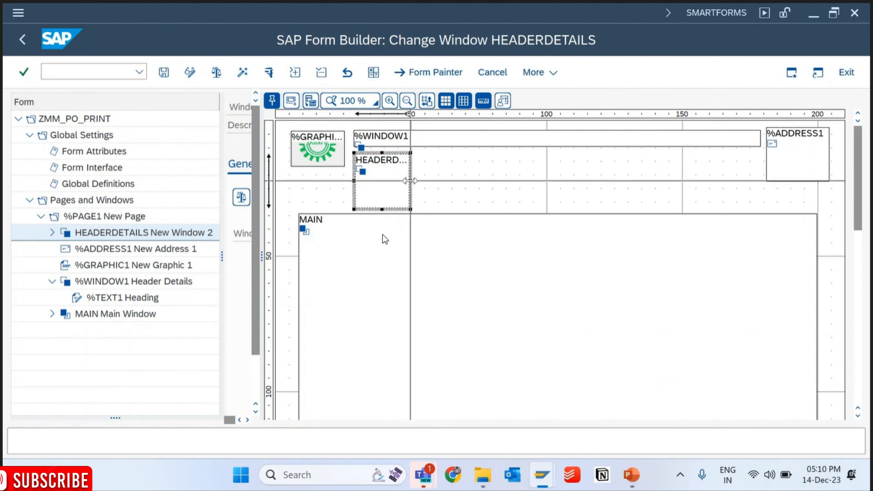
pyautogui.moveTo(410, 181); pyautogui.dragTo(756, 210)
pyautogui.click(563, 251)
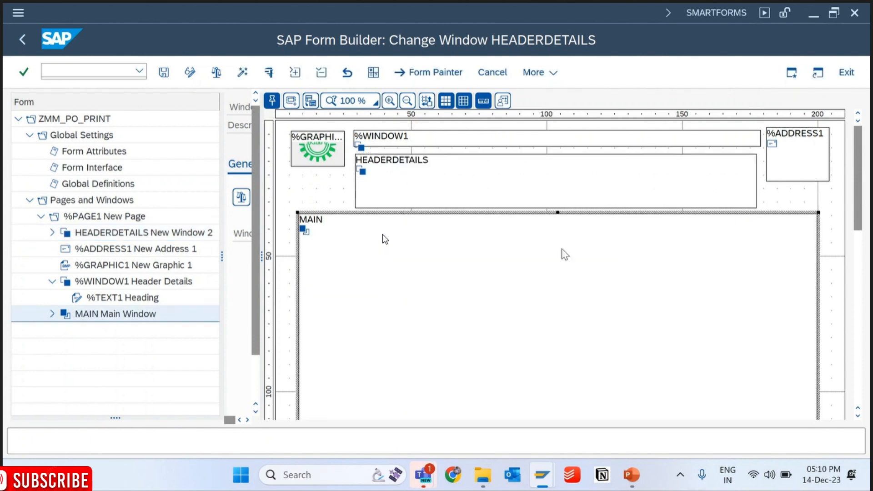
pyautogui.moveTo(560, 211); pyautogui.dragTo(556, 263)
pyautogui.click(555, 200)
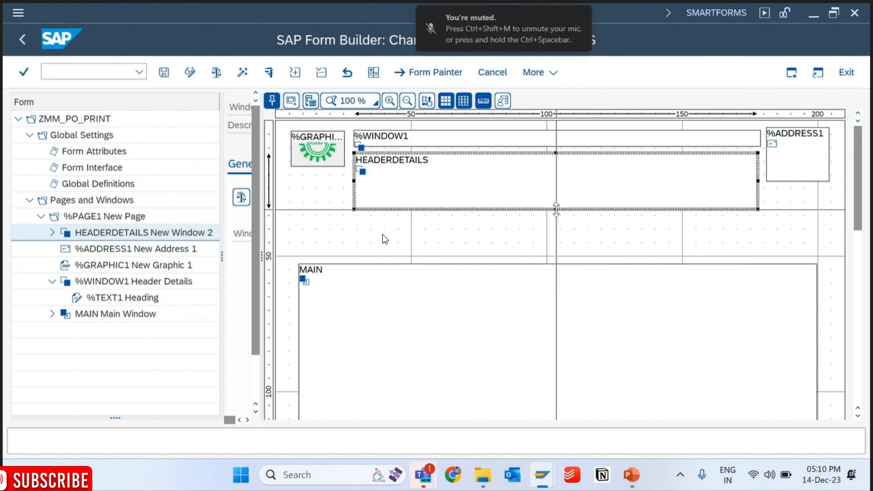
pyautogui.moveTo(555, 209); pyautogui.dragTo(558, 234)
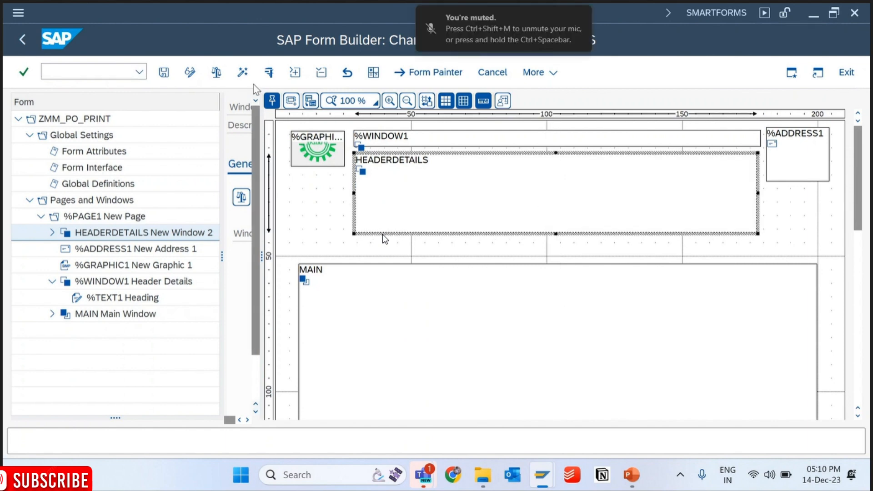
pyautogui.click(163, 72)
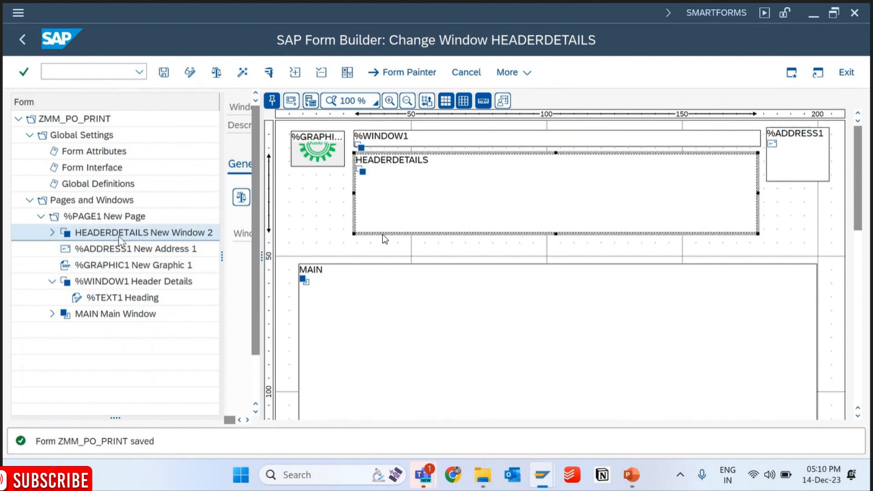
# - Close the Form Painter and expand the HEADERDETAILS window in the form tree
pyautogui.click(402, 72)
pyautogui.click(53, 233)
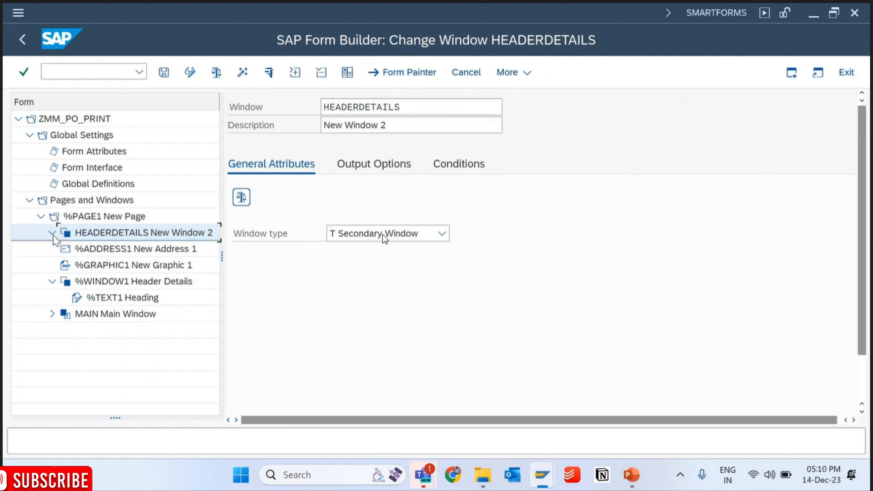
# - Launch Excel and create a blank workbook
pyautogui.press('super')
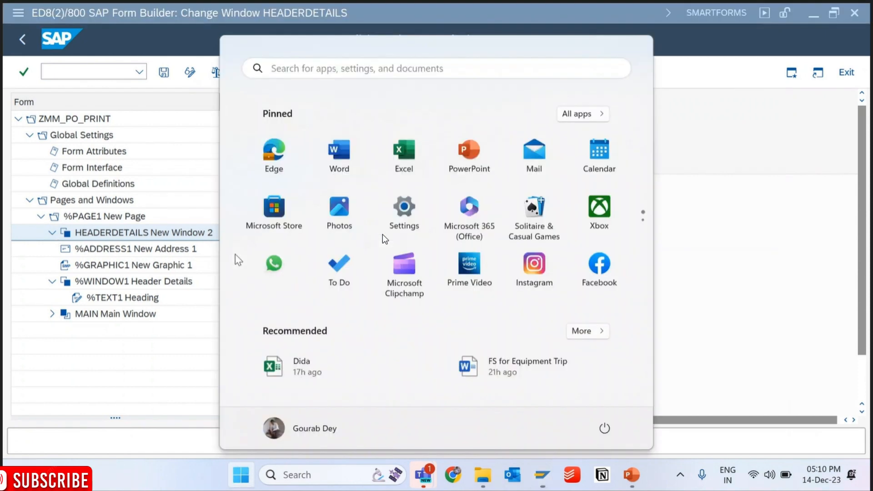
pyautogui.click(143, 362)
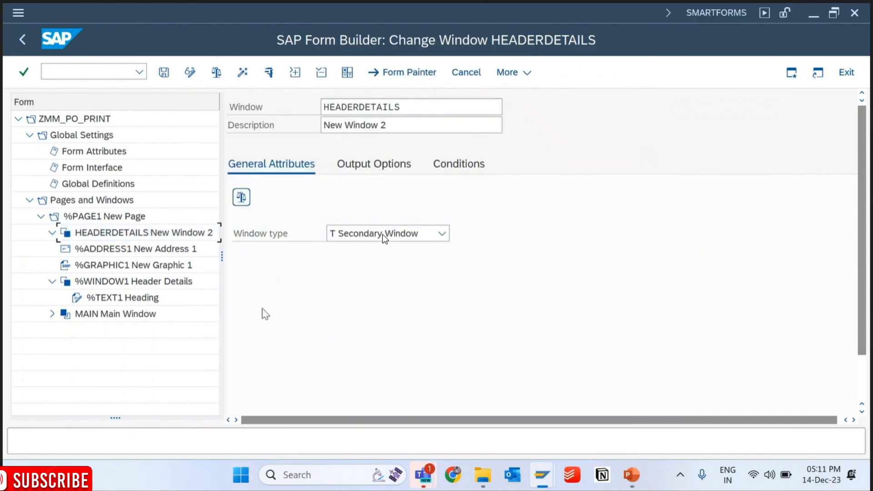
pyautogui.press('super+r')
pyautogui.write('excel')
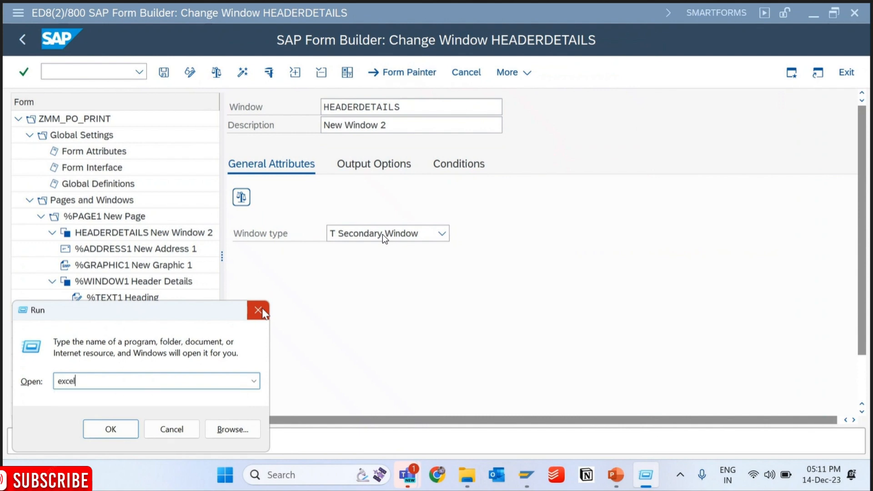
pyautogui.press('Return')
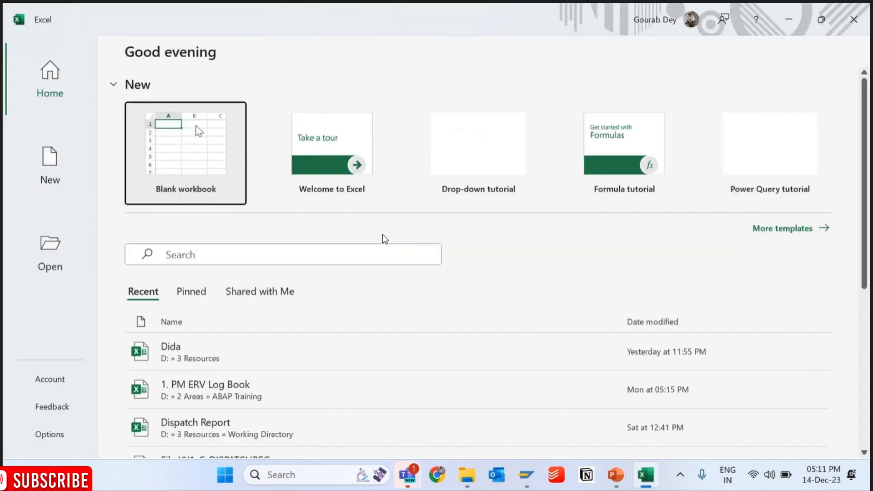
pyautogui.click(196, 125)
# - Apply all borders to the range D3:G5 to form a table grid
pyautogui.moveTo(170, 199); pyautogui.dragTo(312, 221)
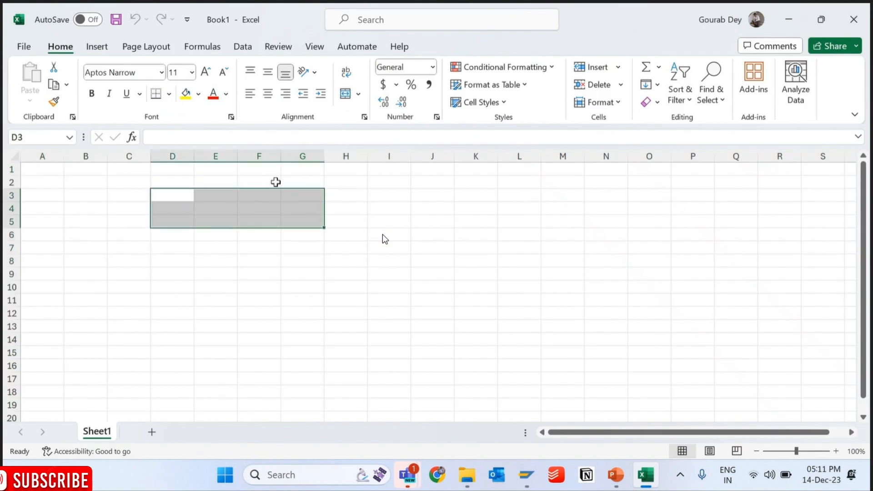
pyautogui.click(172, 93)
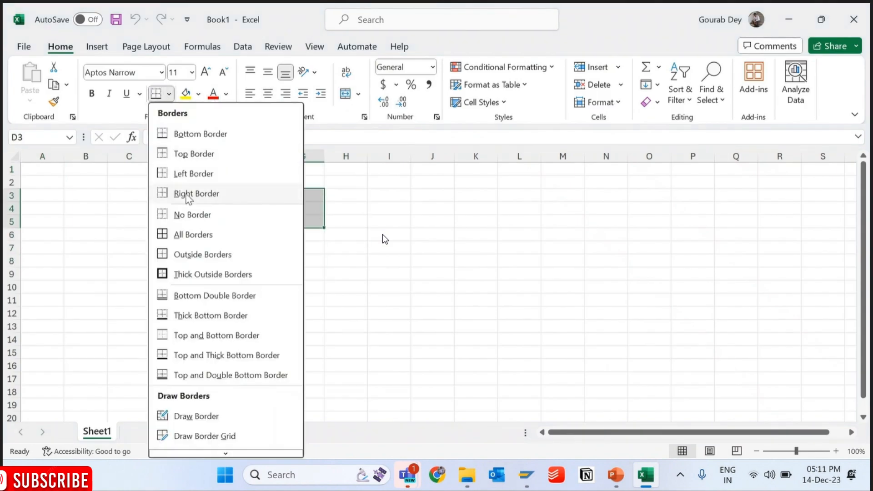
pyautogui.click(182, 233)
pyautogui.click(240, 199)
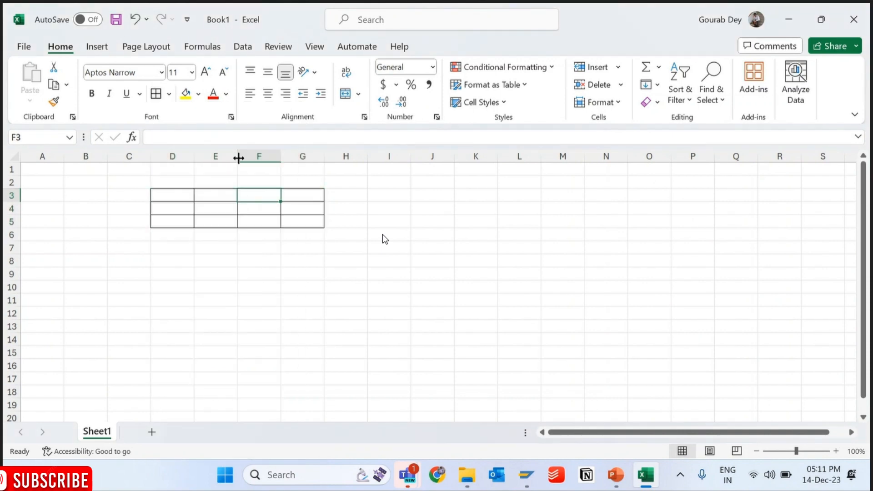
# - Label D3:D5 as Document Number, Document Date and Document Type, and autofit column D
pyautogui.click(173, 195)
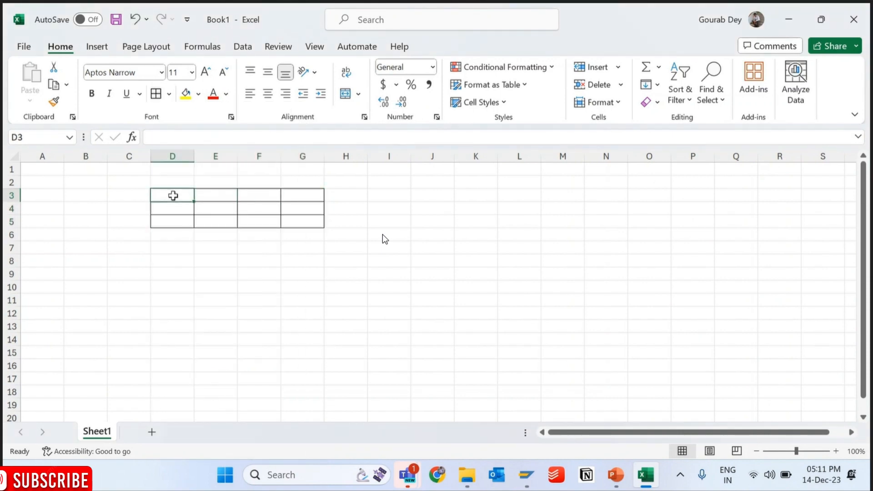
pyautogui.write('Docume')
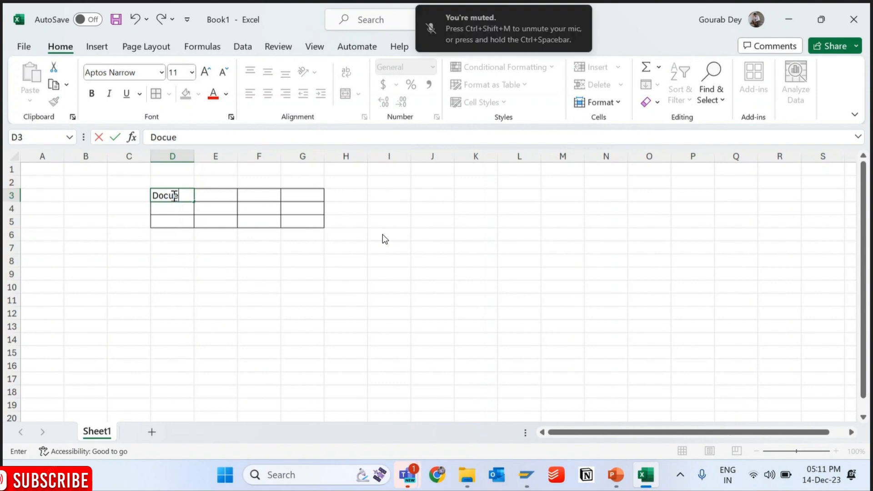
pyautogui.write('nt Date')
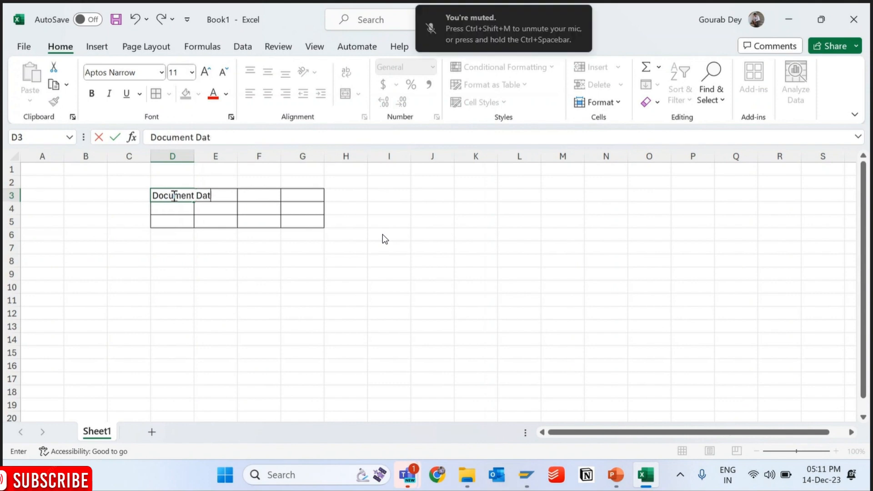
pyautogui.press('BackSpace')
pyautogui.press('BackSpace')
pyautogui.write('Number')
pyautogui.press('Return')
pyautogui.write('Document Date')
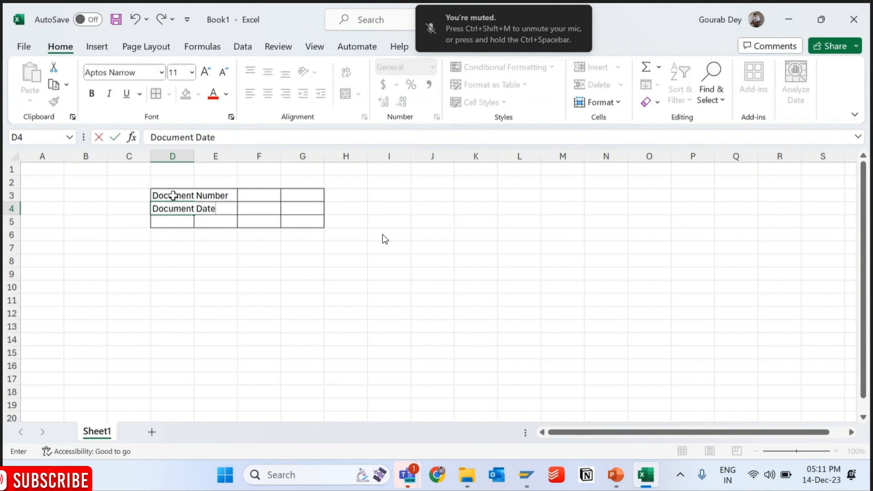
pyautogui.press('Return')
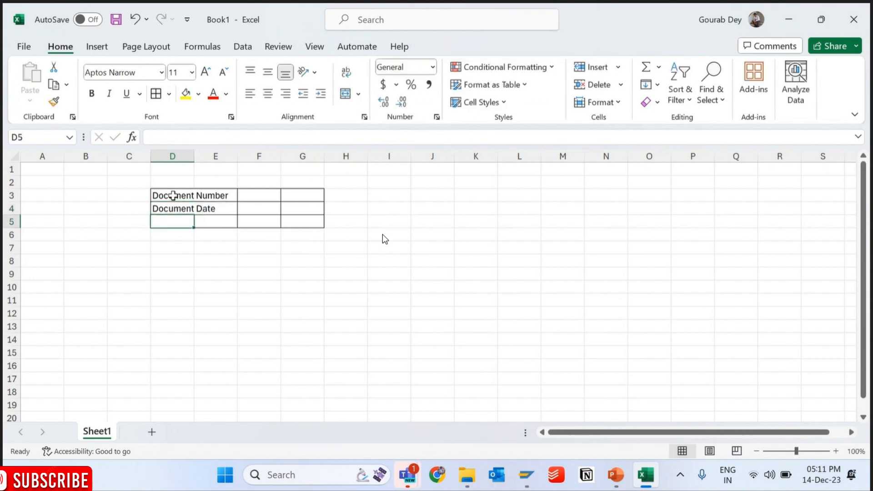
pyautogui.write('Document T')
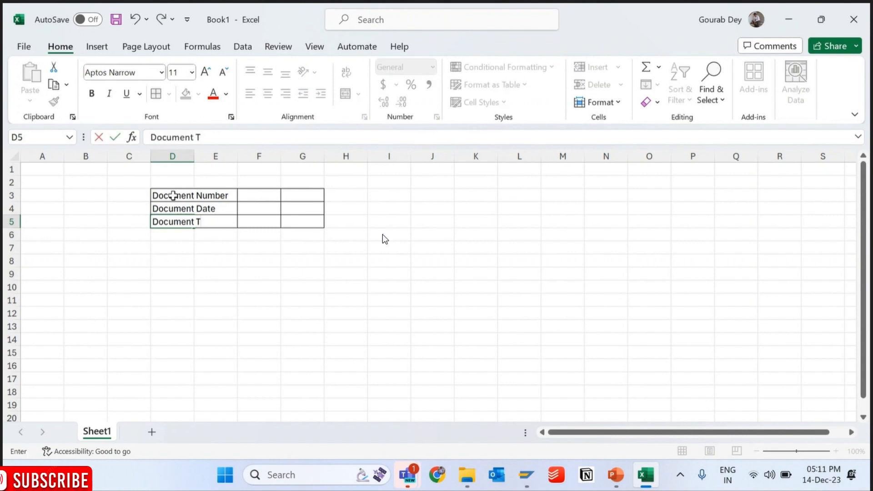
pyautogui.write('ype')
pyautogui.press('Return')
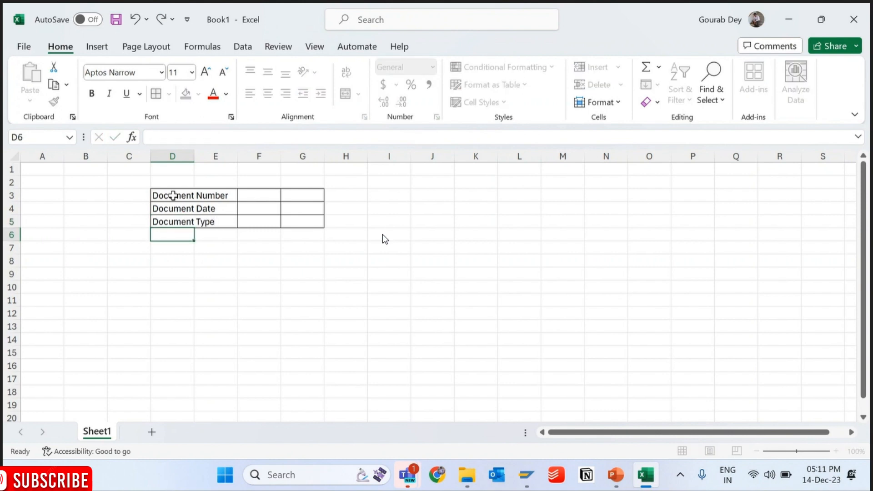
pyautogui.doubleClick(195, 156)
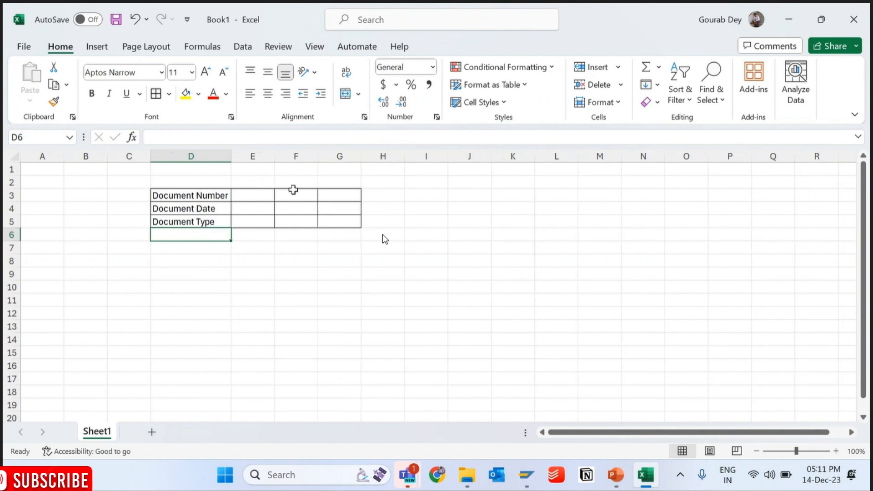
# - Fill E3:E5 with a sample document number, the date 29.Jan.2023 and the type OZ, and autofit column E
pyautogui.click(260, 197)
pyautogui.write('1000')
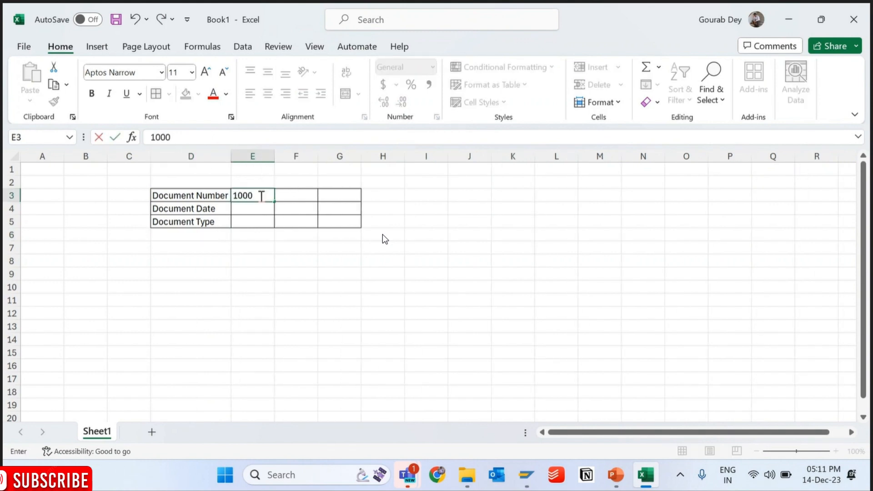
pyautogui.press('Return')
pyautogui.write('29')
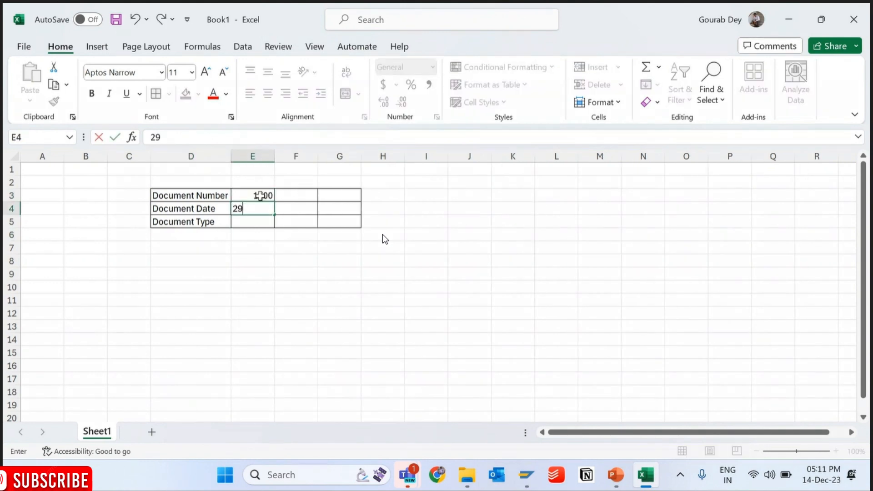
pyautogui.write('.Jan.2023')
pyautogui.press('Return')
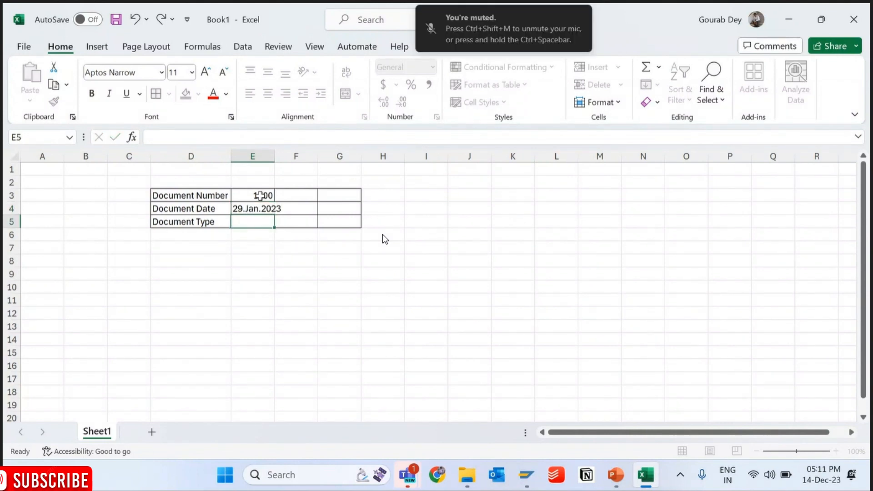
pyautogui.write('OZ')
pyautogui.click(319, 156)
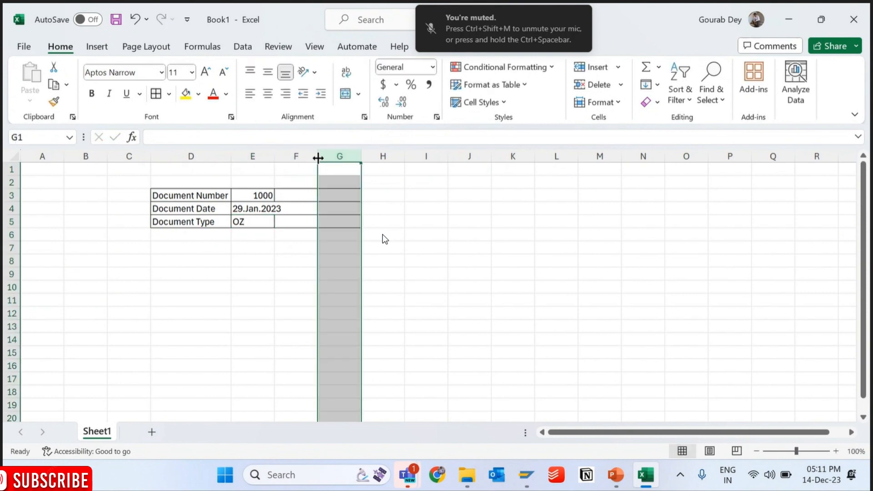
pyautogui.doubleClick(274, 155)
# - Enter the label Vendor Number in F3 and autofit column F
pyautogui.click(316, 195)
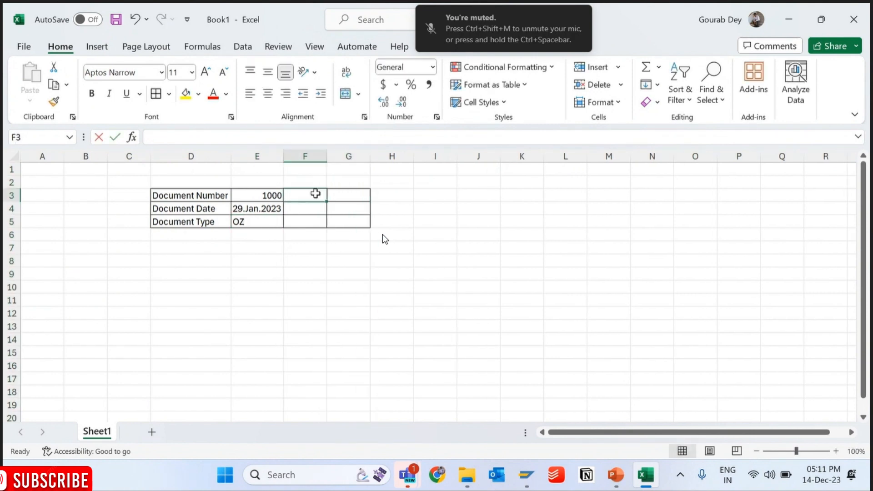
pyautogui.write('VEN')
pyautogui.press('BackSpace')
pyautogui.press('BackSpace')
pyautogui.write('endor')
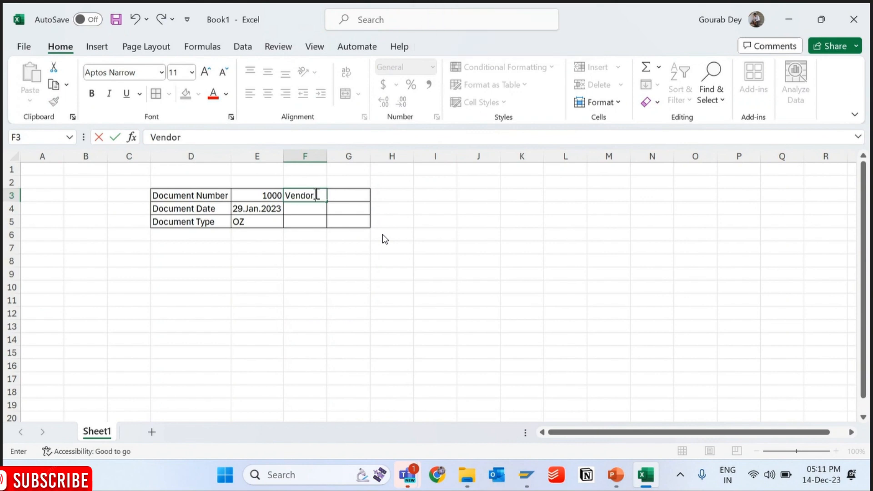
pyautogui.write(' Number')
pyautogui.press('Return')
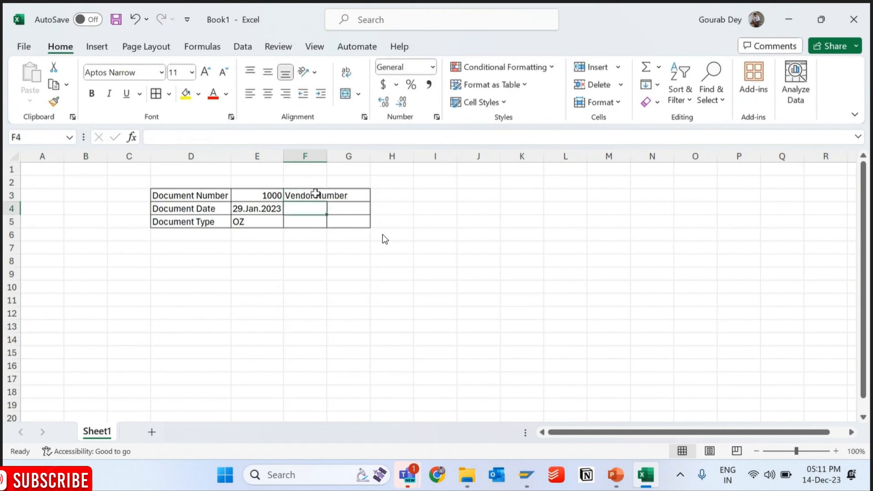
pyautogui.doubleClick(327, 156)
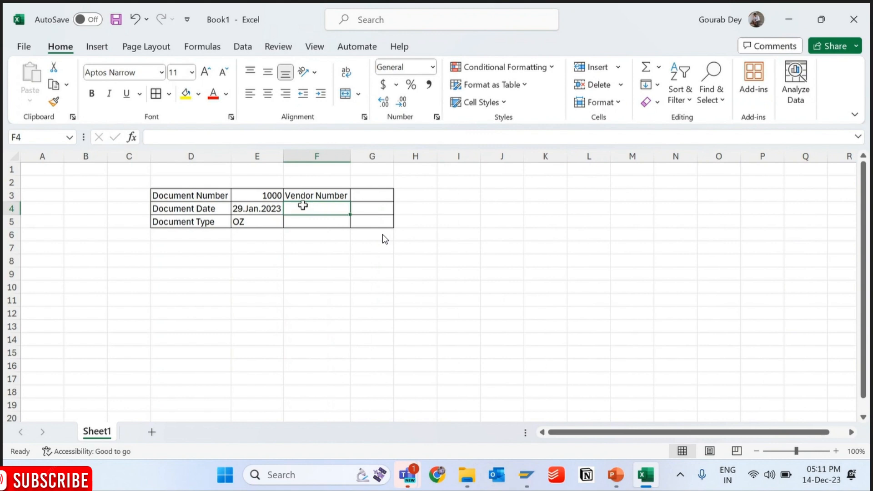
# - Enter the label Phone Number in F4, and widen columns E and F to about two to three times the default width
pyautogui.write('C')
pyautogui.press('BackSpace')
pyautogui.press('BackSpace')
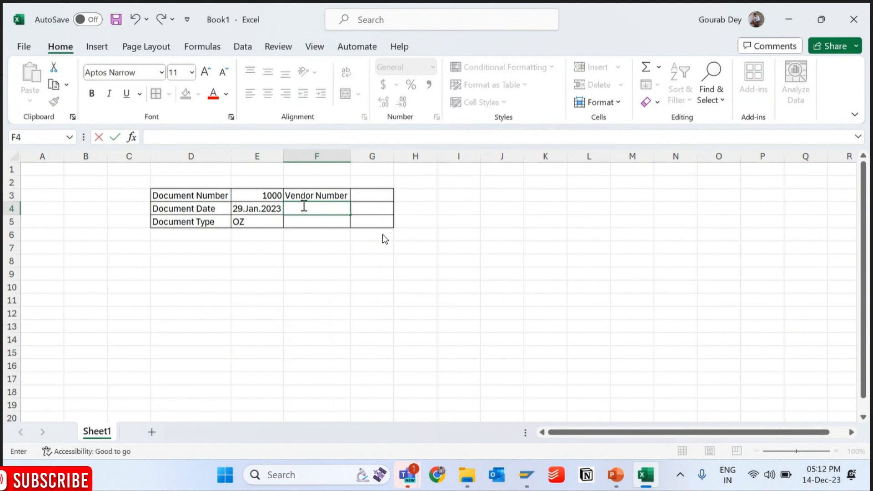
pyautogui.click(369, 196)
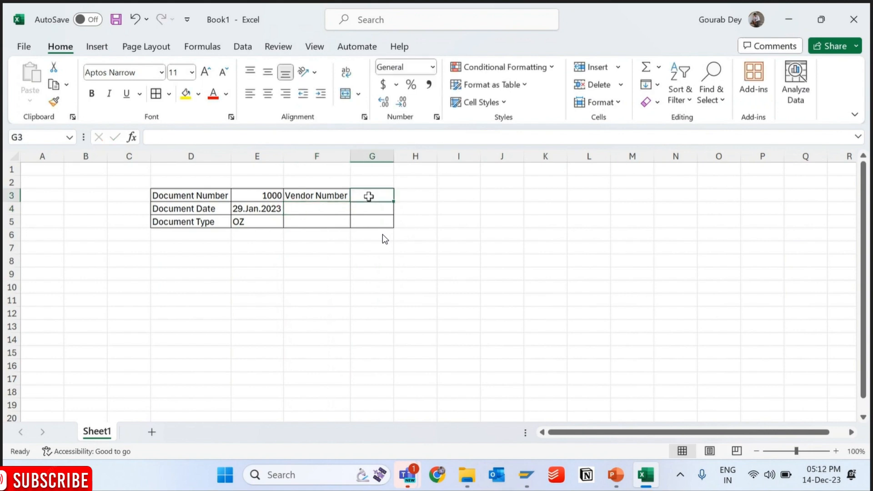
pyautogui.click(324, 211)
pyautogui.write('Phone')
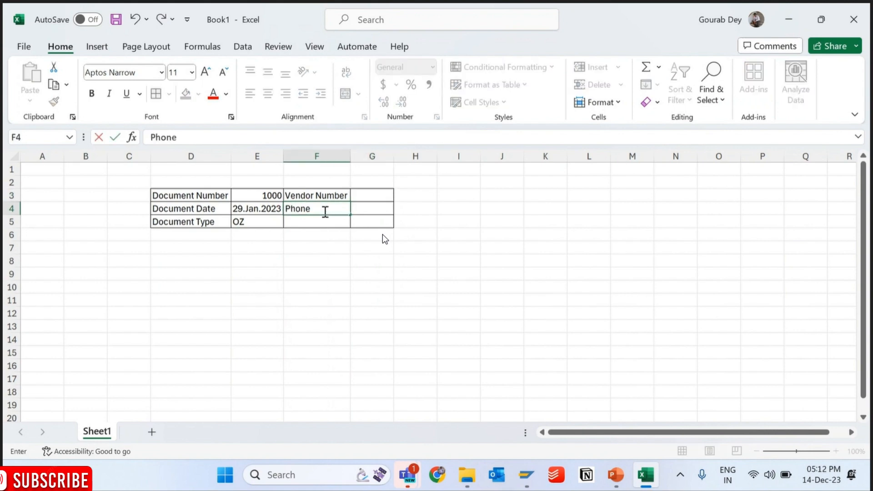
pyautogui.write(' Number')
pyautogui.press('Return')
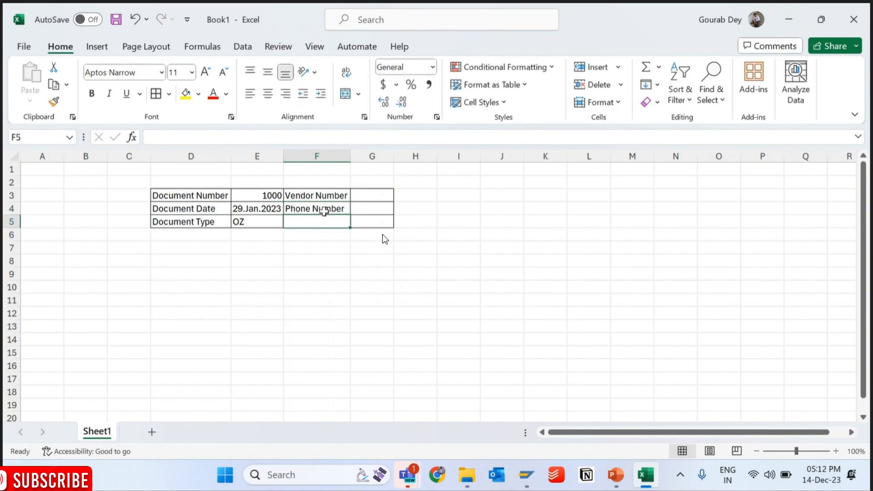
pyautogui.moveTo(283, 156); pyautogui.dragTo(361, 155)
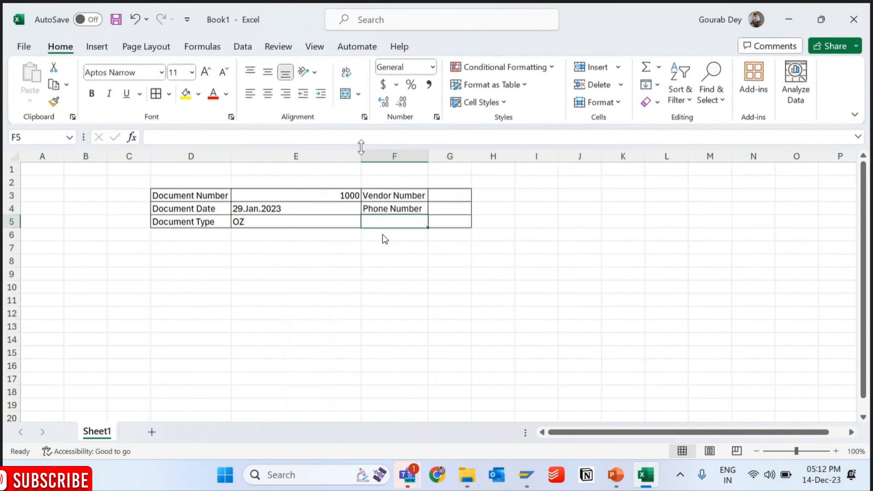
pyautogui.moveTo(428, 155); pyautogui.dragTo(497, 153)
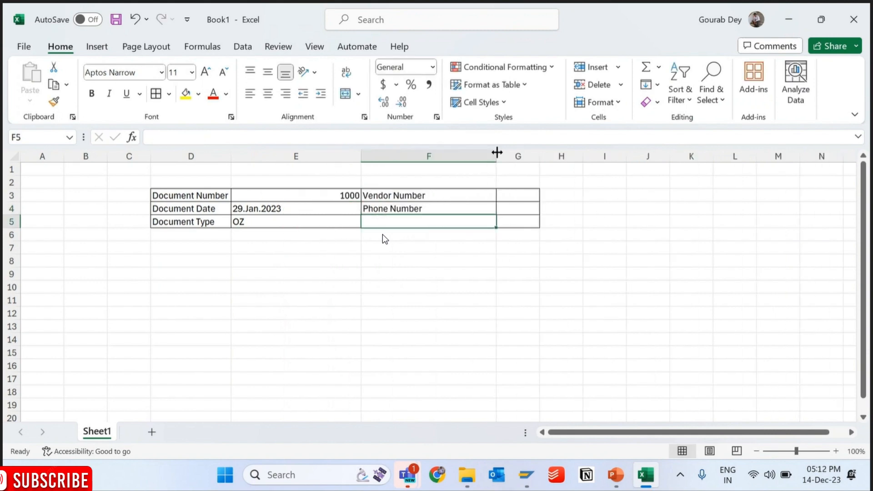
# - Switch to the SAP Form Builder, examine the HEADERDETAILS area in the Form Painter, and return to the Excel table
pyautogui.click(530, 474)
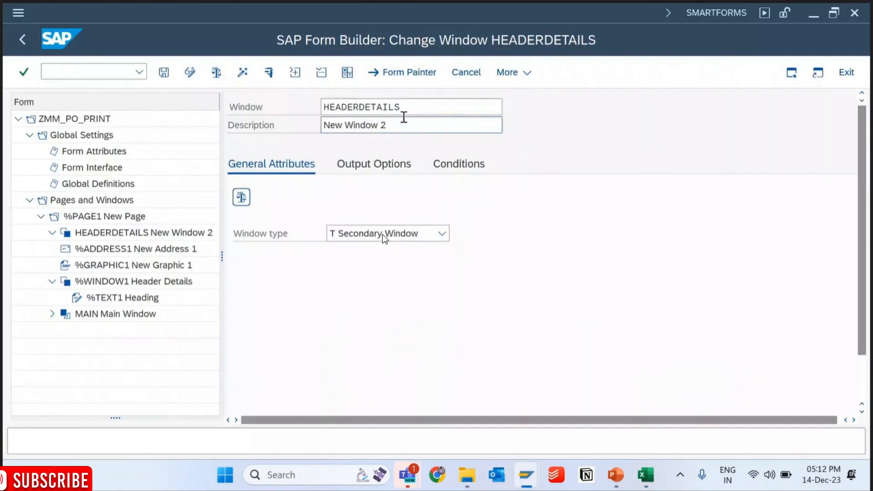
pyautogui.doubleClick(320, 114)
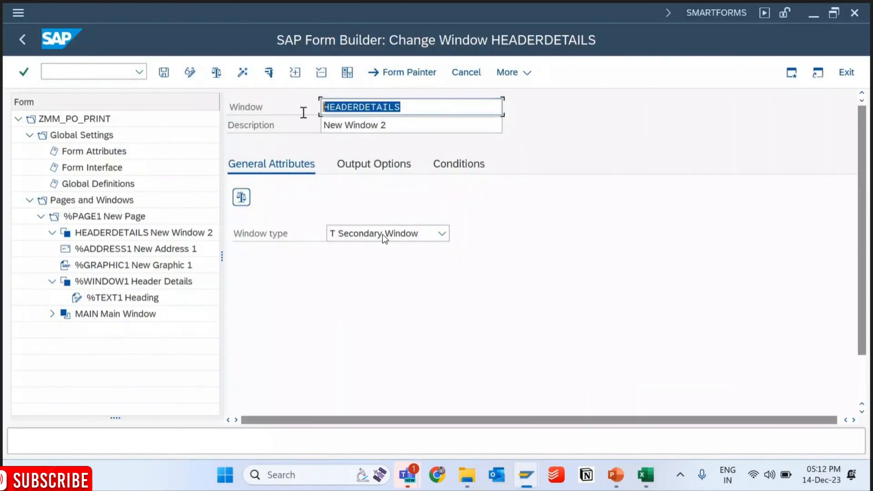
pyautogui.click(385, 75)
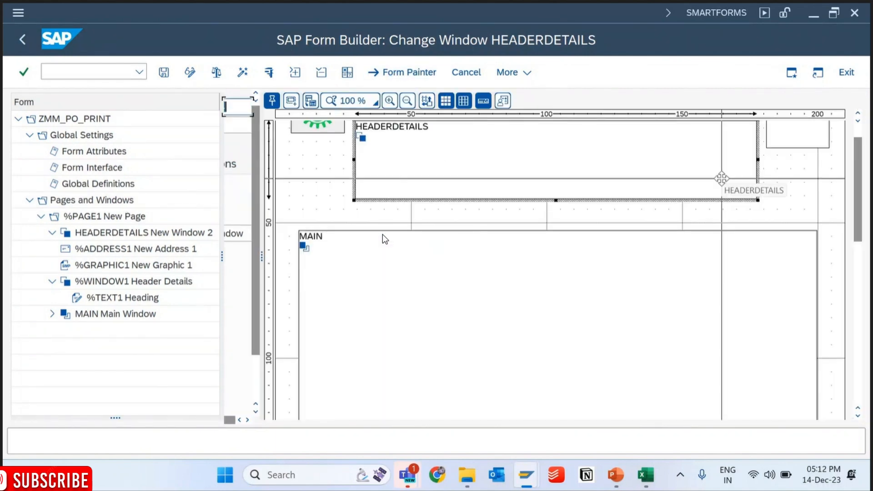
pyautogui.scroll(2, 384, 239)
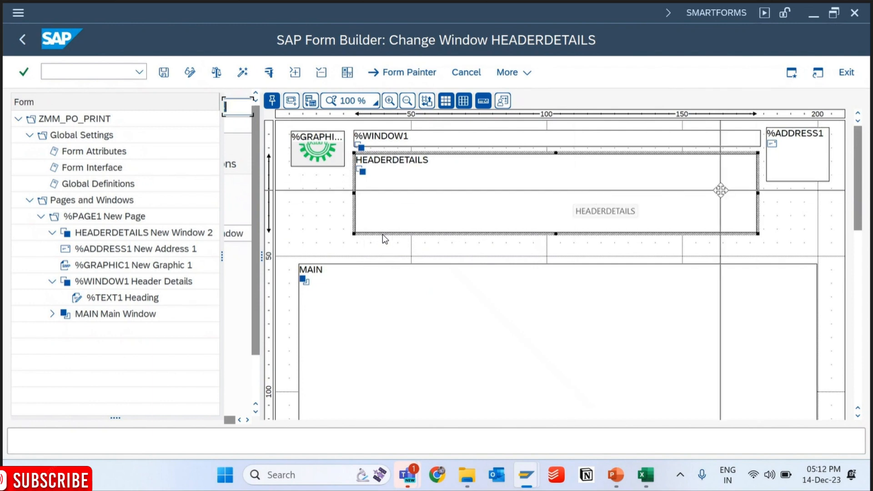
pyautogui.hotkey('alt', 'Tab')
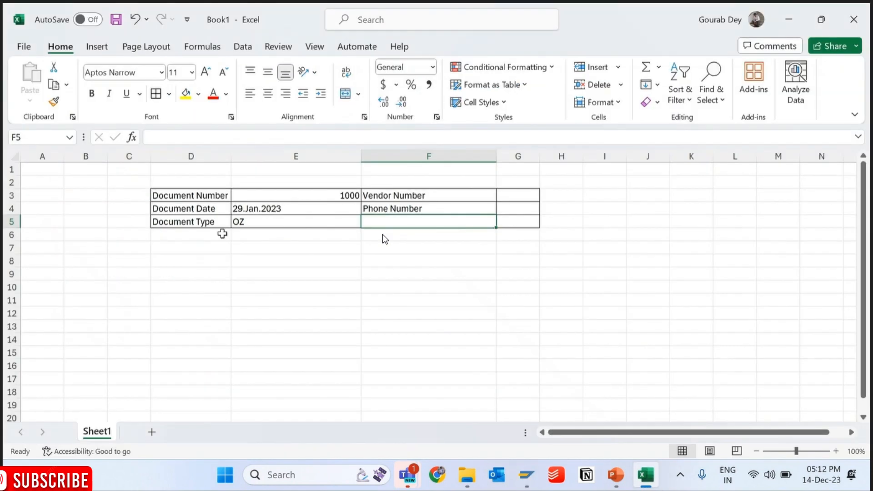
pyautogui.moveTo(176, 196); pyautogui.dragTo(520, 220)
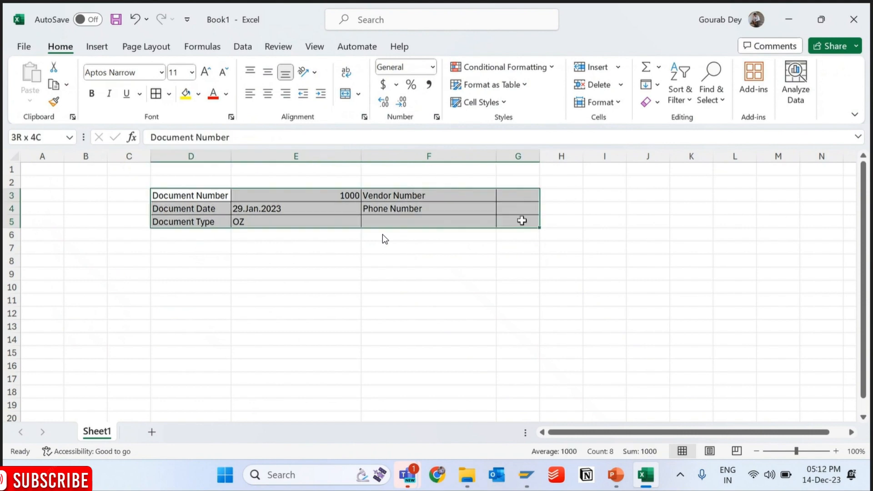
pyautogui.click(521, 220)
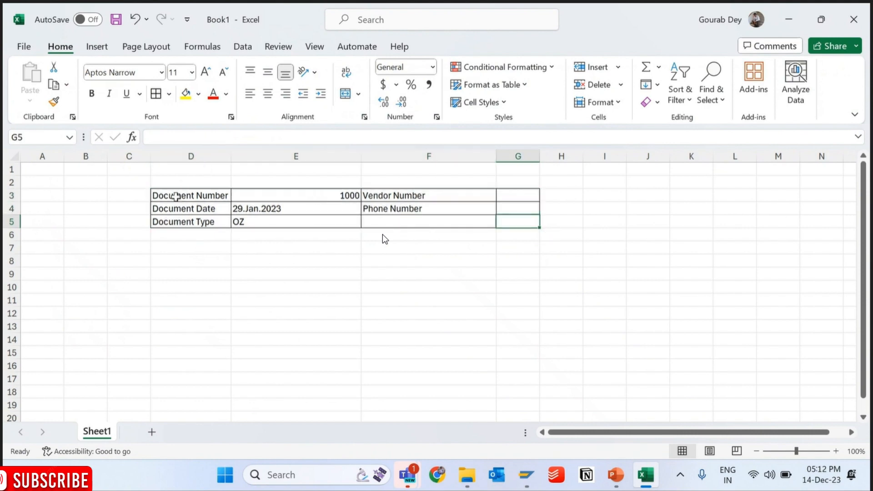
pyautogui.moveTo(175, 196); pyautogui.dragTo(175, 226)
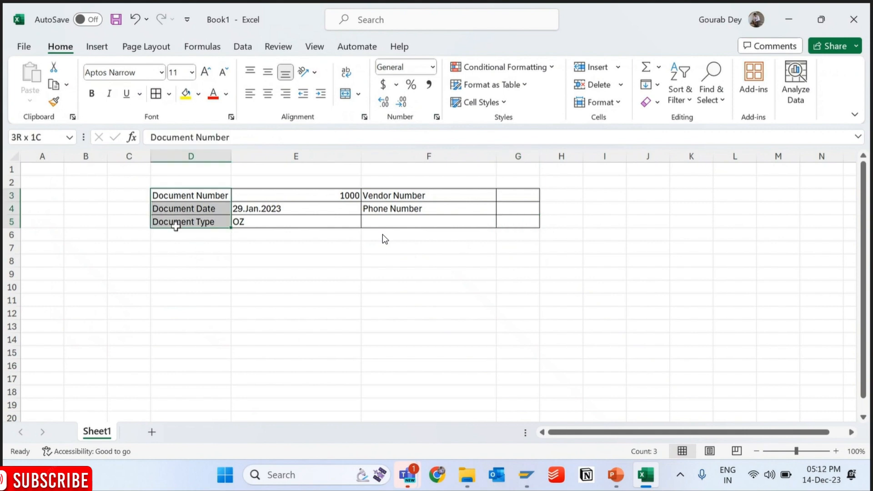
pyautogui.click(175, 196)
pyautogui.moveTo(238, 195); pyautogui.dragTo(520, 201)
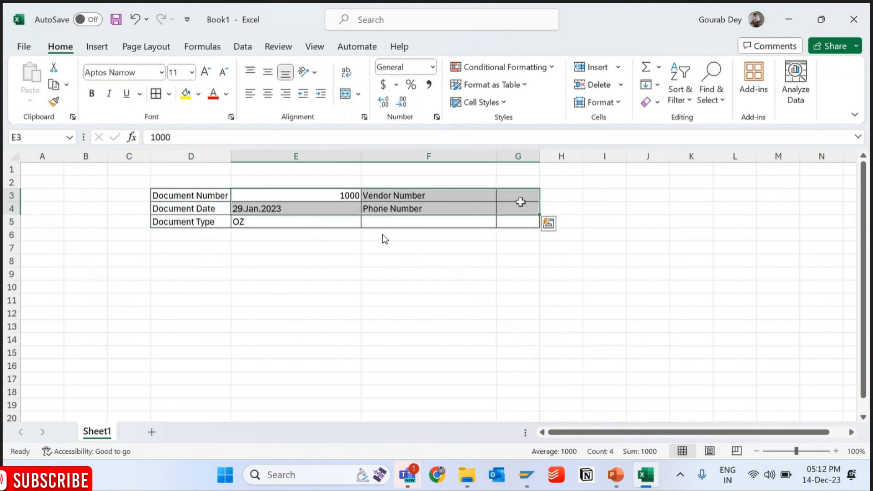
pyautogui.click(520, 203)
# - Make the labels in D3:D5 and the cells F3:F5 bold
pyautogui.moveTo(175, 200); pyautogui.dragTo(175, 216)
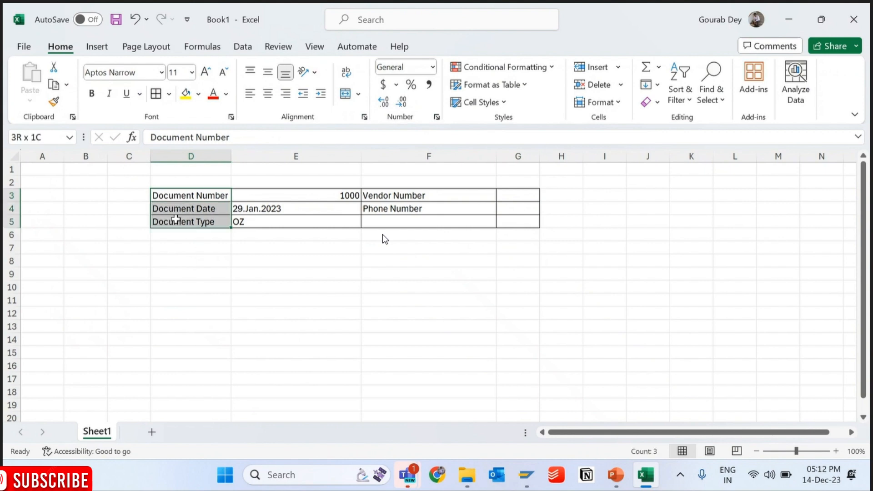
pyautogui.hotkey('ctrl', 'b')
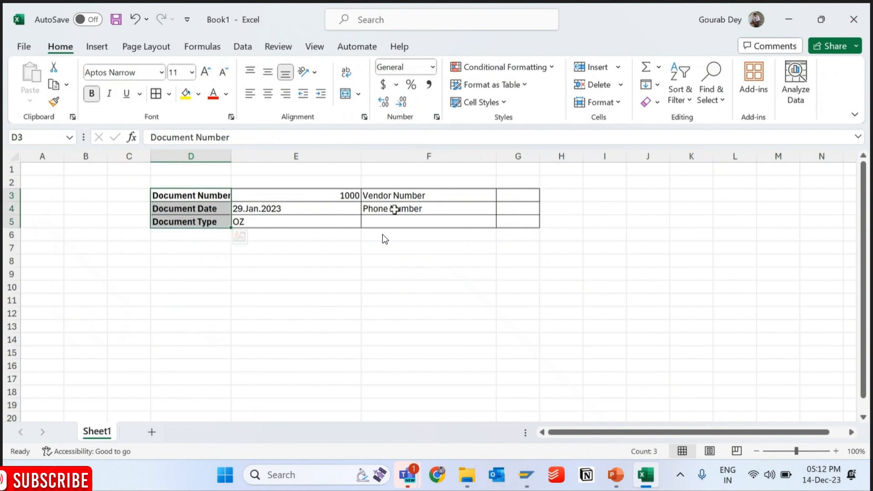
pyautogui.moveTo(394, 195); pyautogui.dragTo(400, 223)
pyautogui.hotkey('ctrl', 'b')
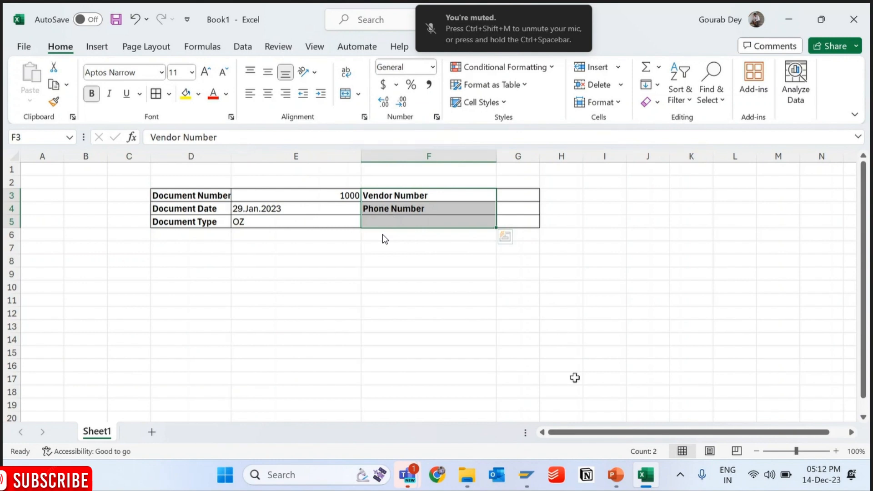
# - Switch to the SAP Form Builder, select the HEADERDETAILS window in the form tree, and close the Form Painter
pyautogui.moveTo(526, 474)
pyautogui.click(655, 387)
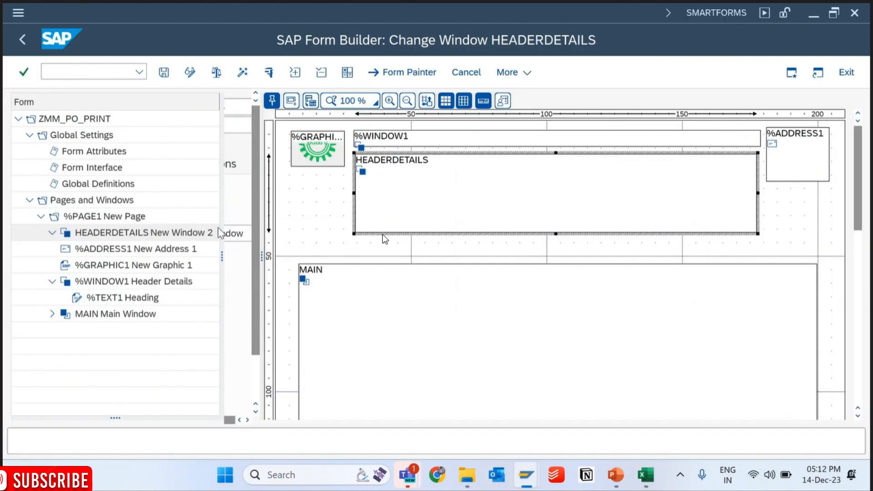
pyautogui.click(103, 234)
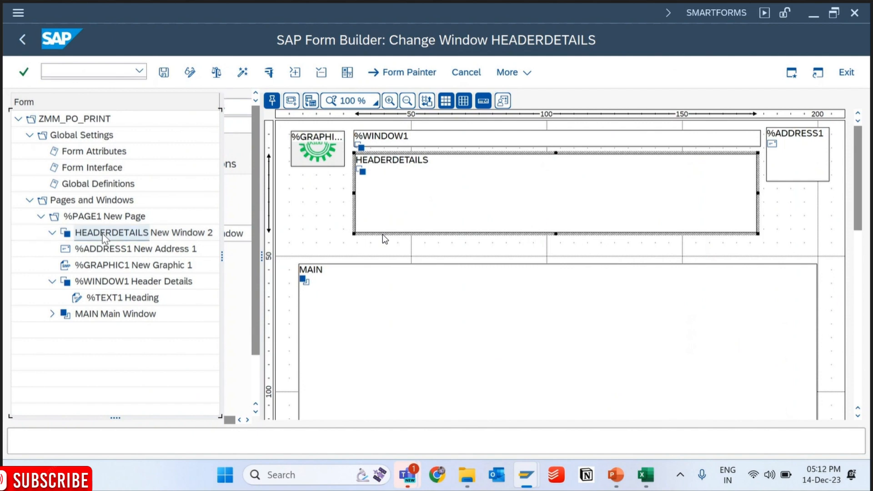
pyautogui.rightClick(102, 233)
pyautogui.moveTo(187, 248)
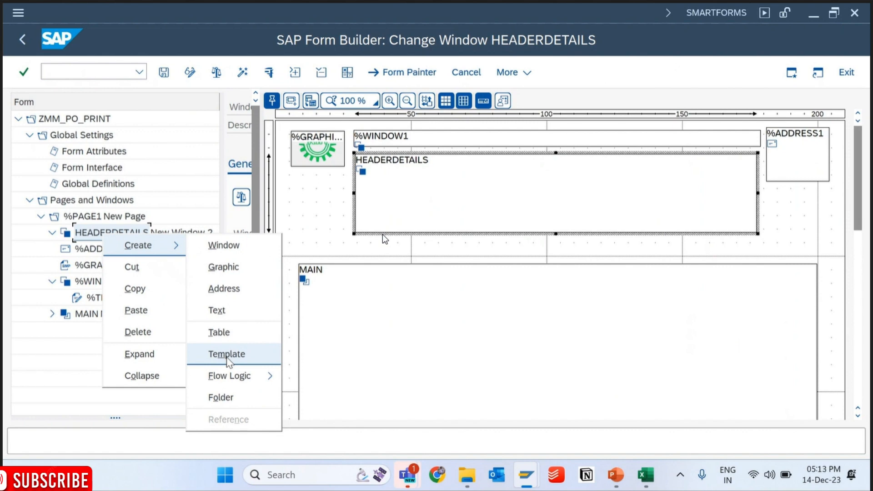
pyautogui.click(402, 73)
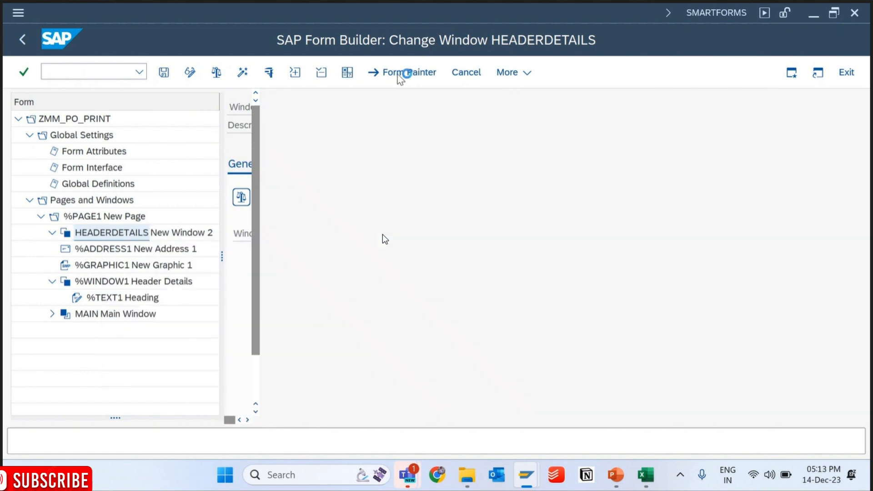
# - Create a template node under the HEADERDETAILS window
pyautogui.rightClick(115, 233)
pyautogui.moveTo(150, 234)
pyautogui.click(254, 353)
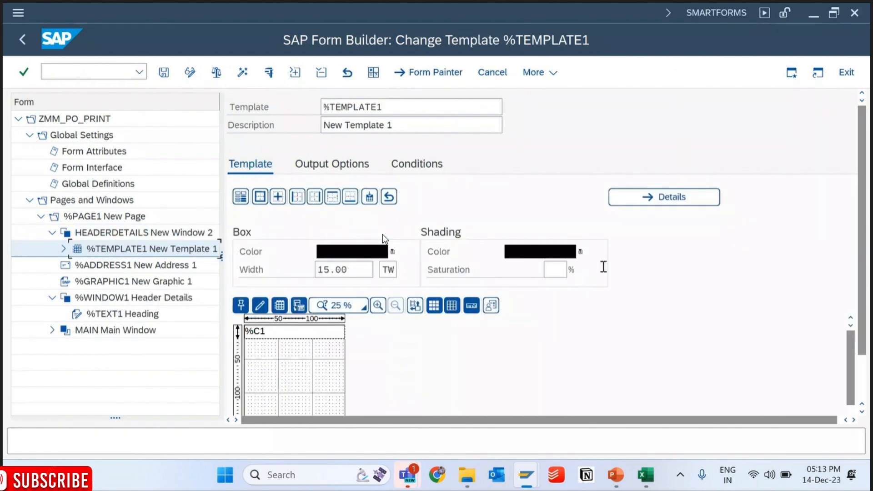
# - Set the zoom of the template's Table Painter to 100 %
pyautogui.scroll(-2, 384, 238)
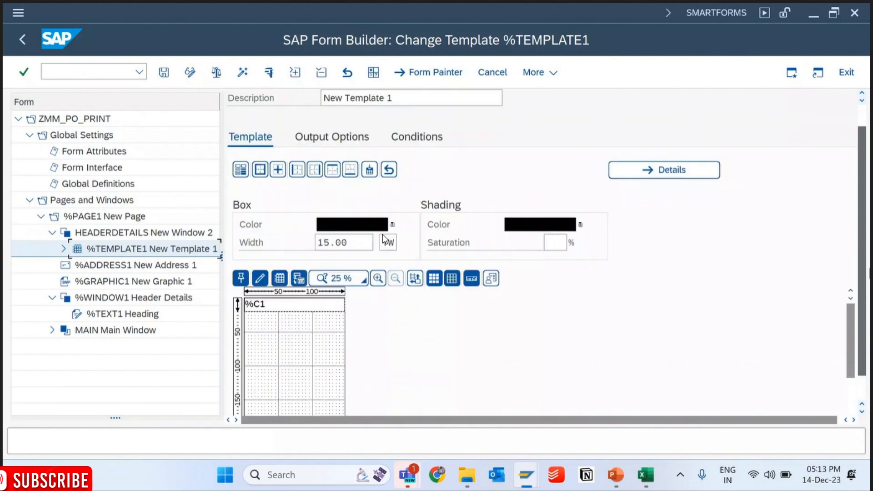
pyautogui.scroll(2, 384, 238)
pyautogui.scroll(-4, 384, 238)
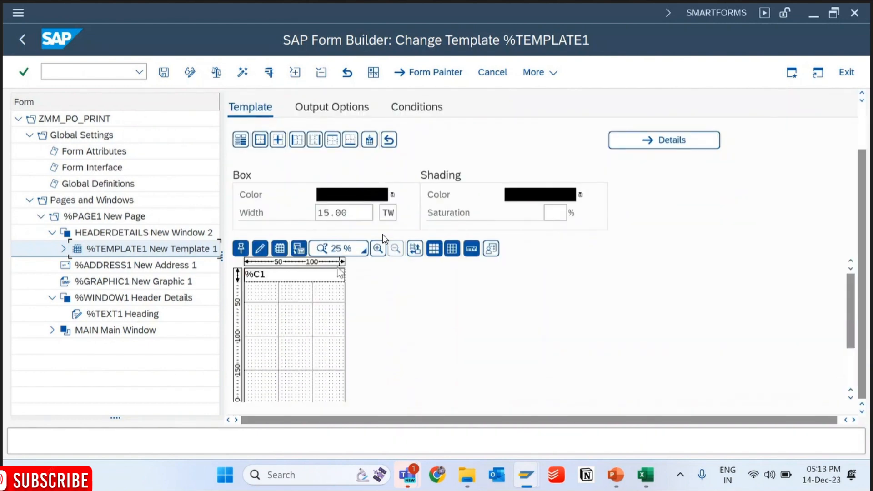
pyautogui.click(353, 249)
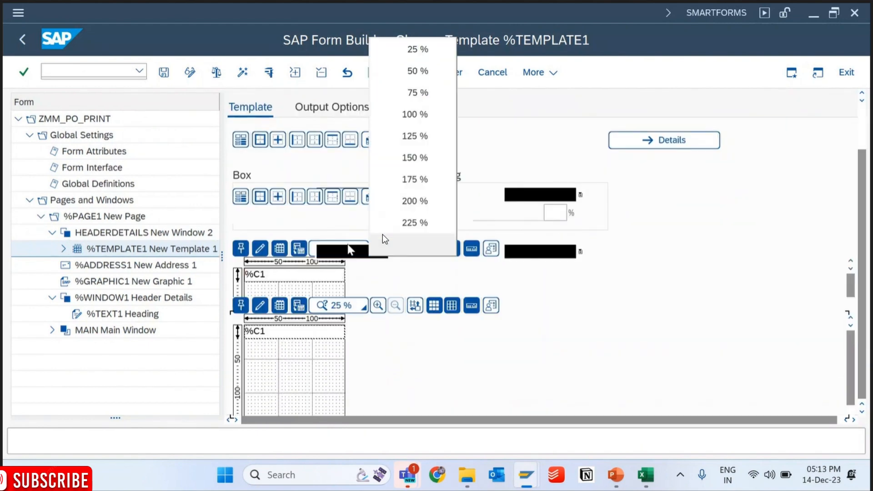
pyautogui.scroll(4, 384, 238)
pyautogui.press('Up')
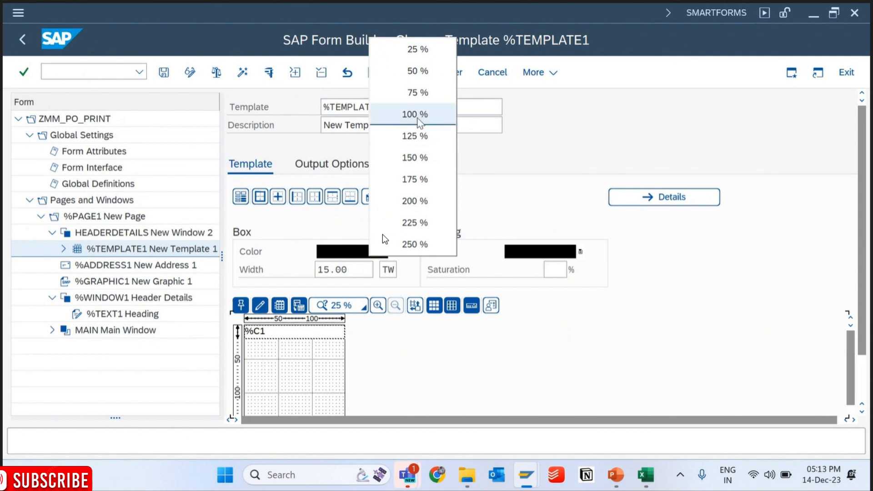
pyautogui.press('Return')
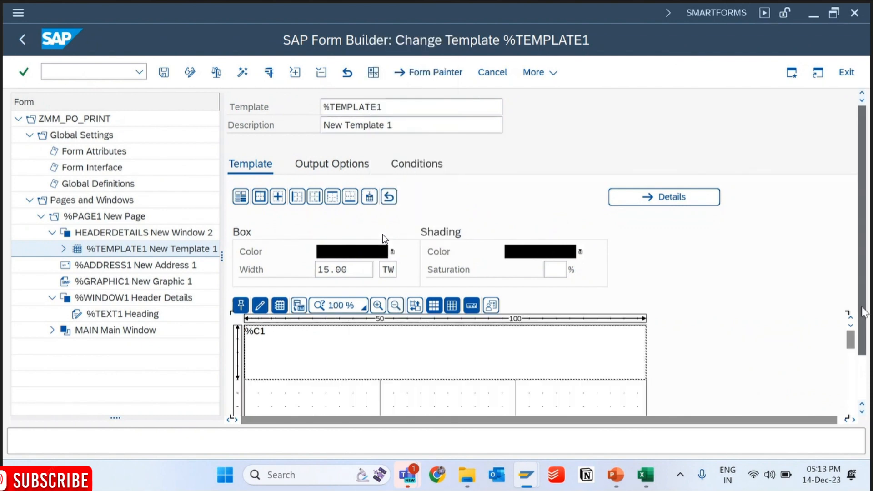
pyautogui.scroll(-4, 857, 301)
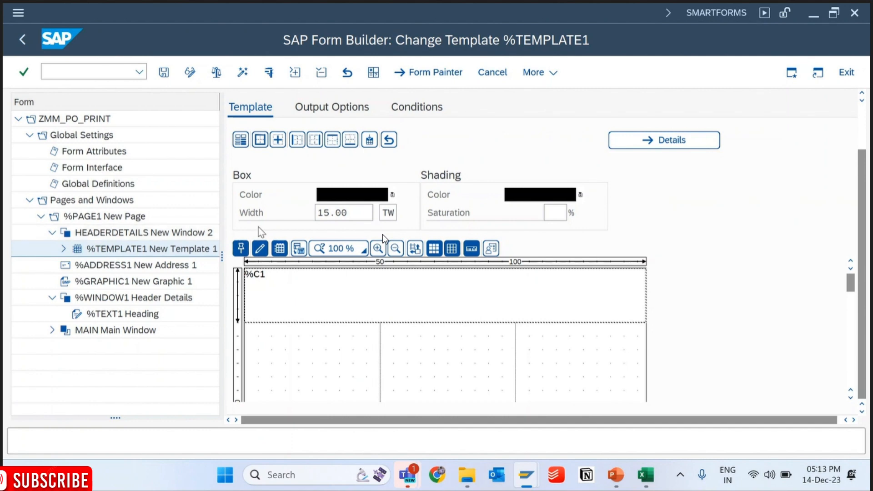
# - Open the template's details, examine its width and the height and column width of line %C1, and stay in the Form Builder
pyautogui.doubleClick(359, 213)
pyautogui.click(671, 141)
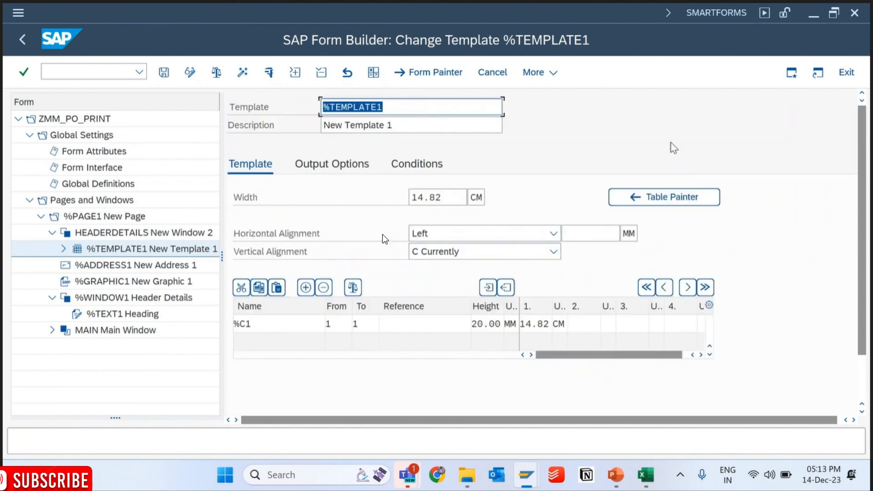
pyautogui.moveTo(447, 202); pyautogui.dragTo(390, 208)
pyautogui.click(428, 326)
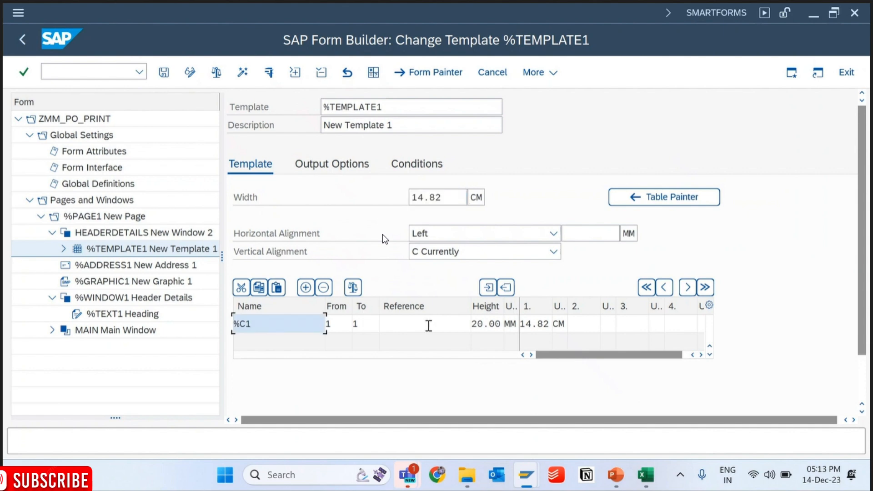
pyautogui.click(548, 328)
pyautogui.click(490, 326)
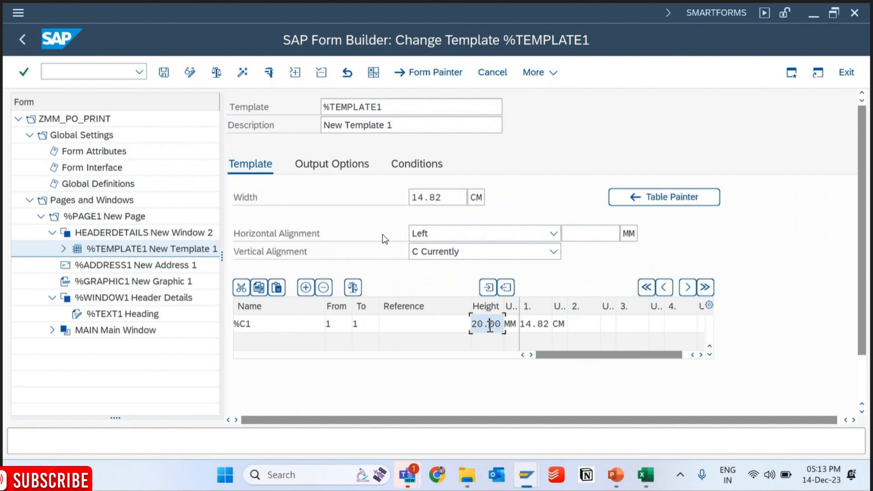
pyautogui.click(537, 329)
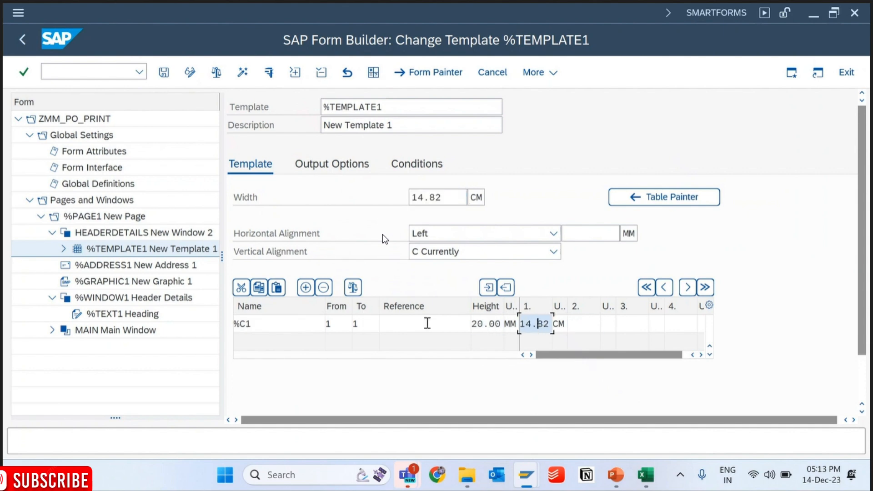
pyautogui.click(20, 44)
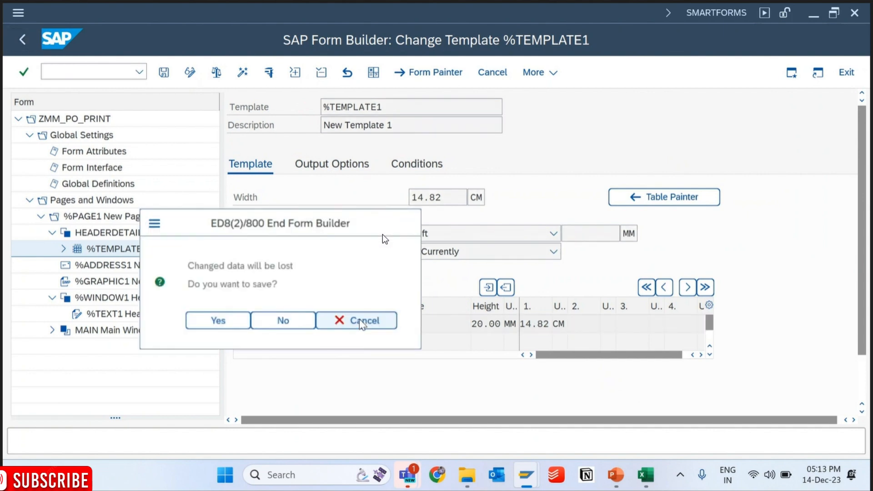
pyautogui.click(362, 324)
# - Return to the Table Painter, try the drawing at 150 % zoom, and restore it to 100 %
pyautogui.click(710, 197)
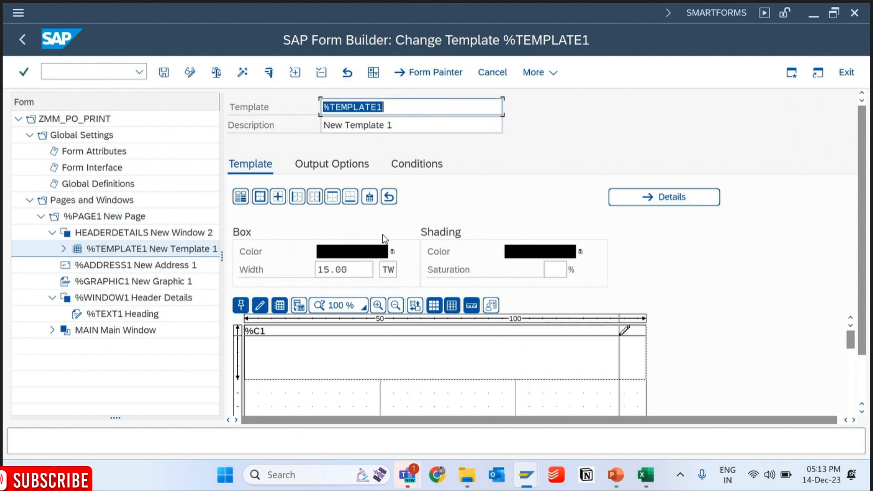
pyautogui.click(627, 351)
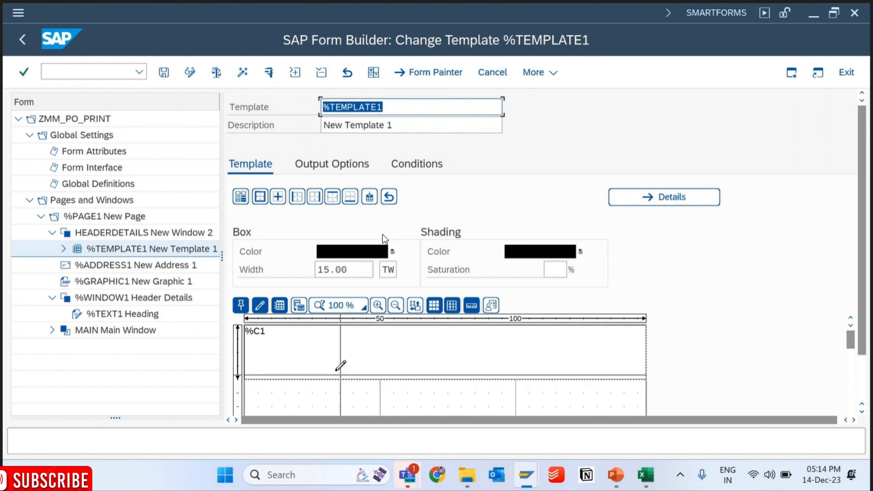
pyautogui.click(348, 305)
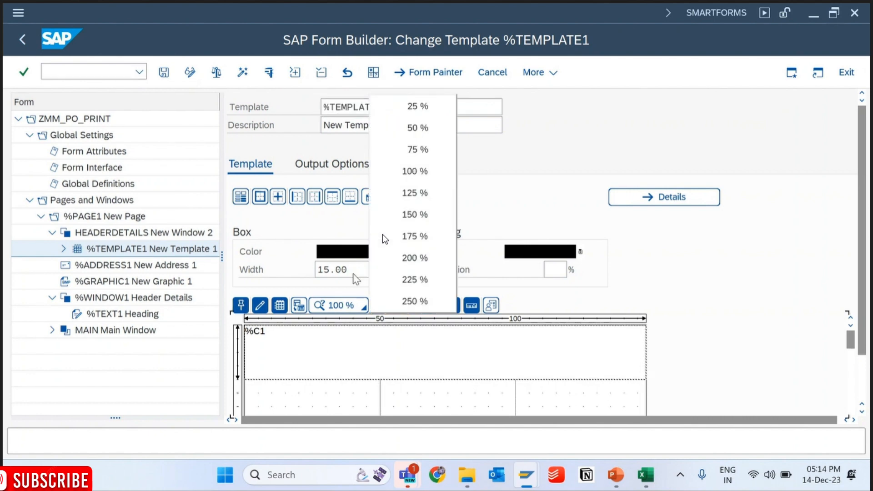
pyautogui.click(385, 221)
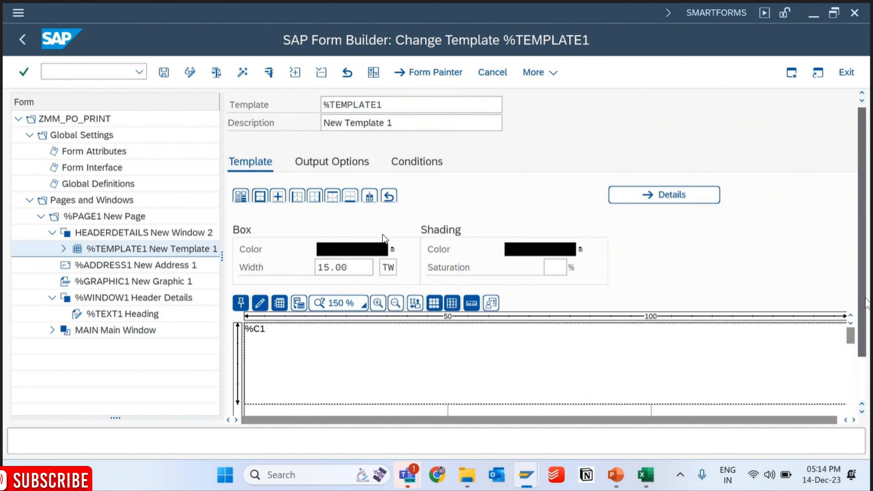
pyautogui.scroll(-2, 384, 239)
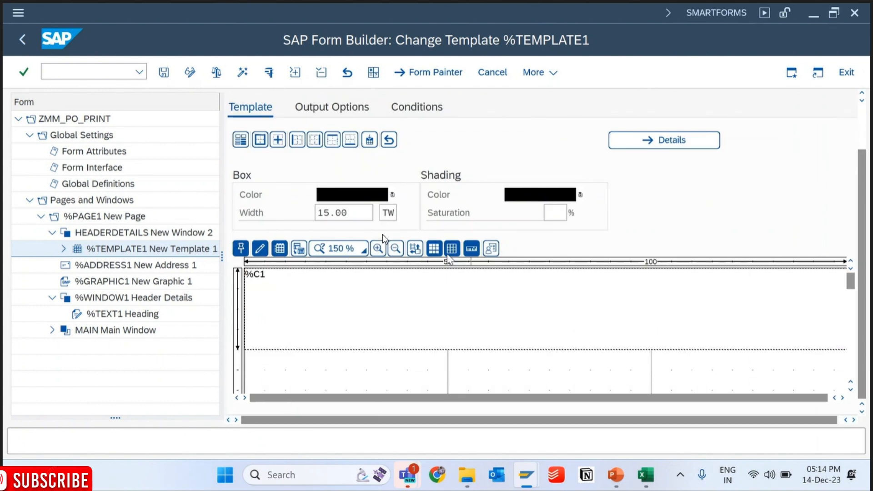
pyautogui.click(344, 248)
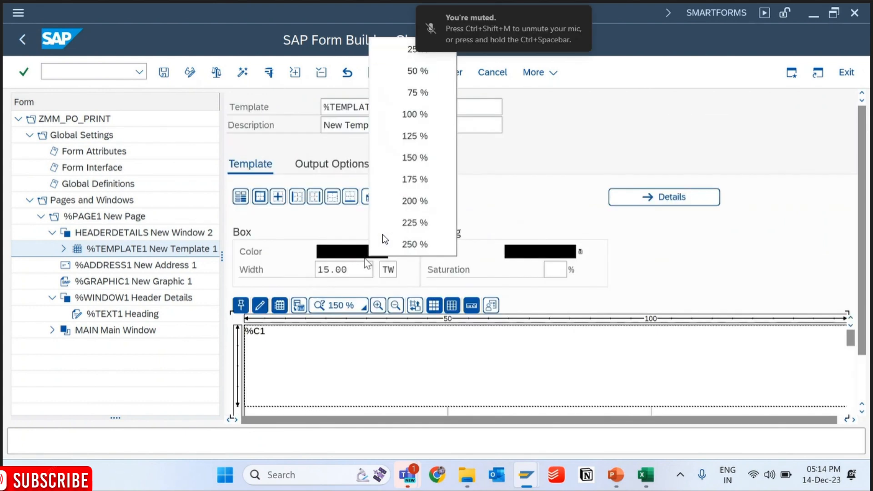
pyautogui.click(413, 119)
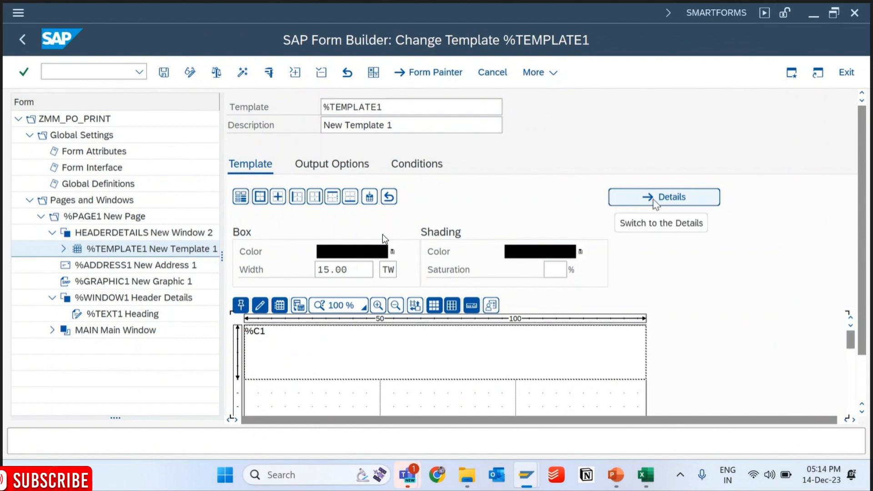
# - Check the box line width, reopen the template's details, and review the template width and the name and height of line %C1
pyautogui.moveTo(342, 271); pyautogui.dragTo(294, 284)
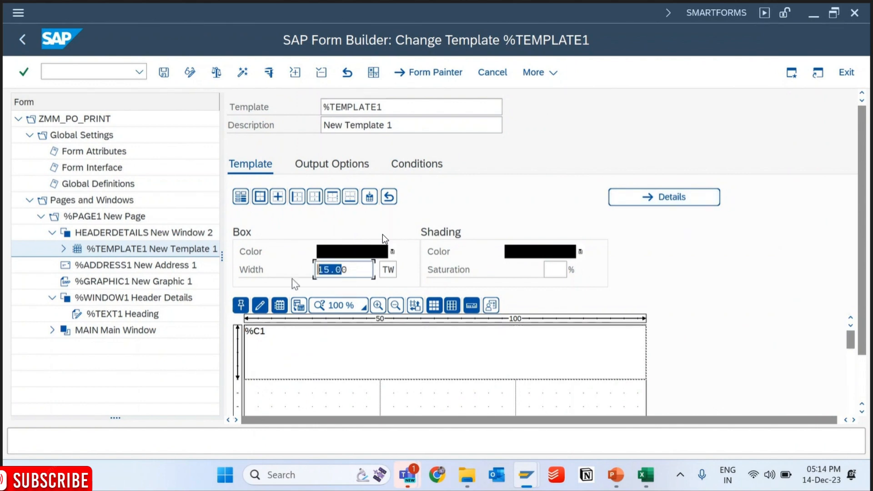
pyautogui.click(658, 200)
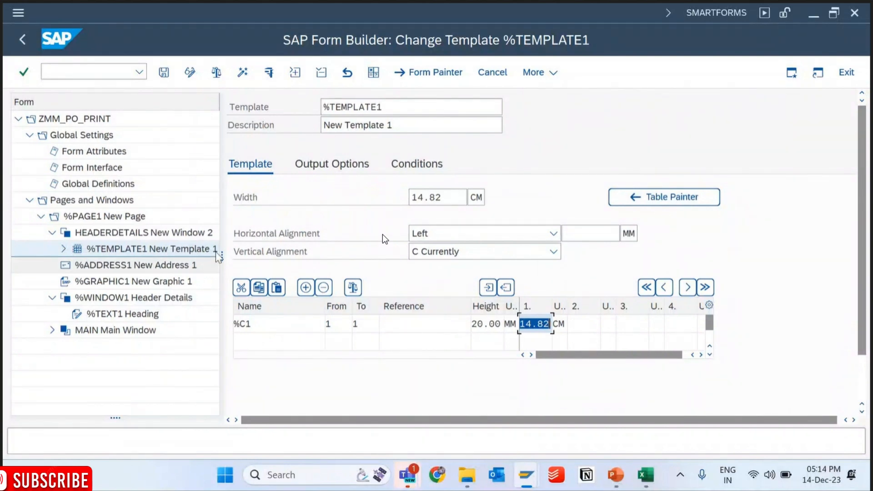
pyautogui.click(417, 197)
pyautogui.moveTo(448, 197); pyautogui.dragTo(410, 201)
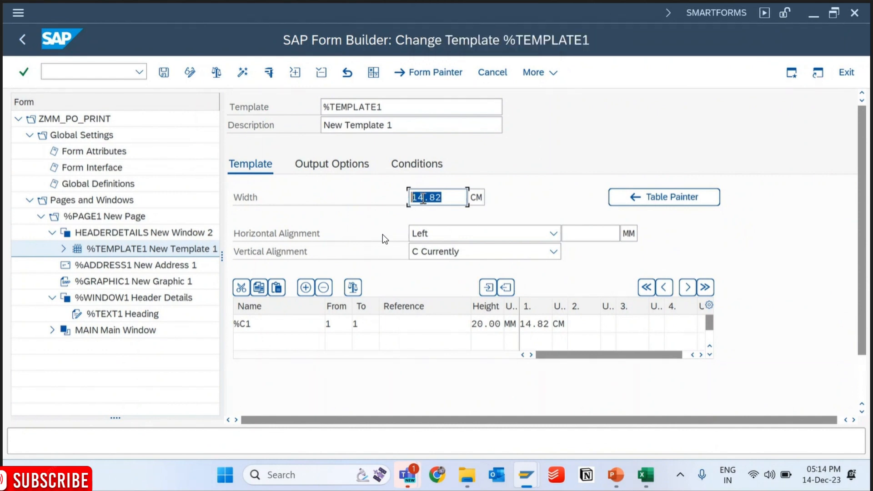
pyautogui.click(269, 325)
pyautogui.moveTo(476, 325); pyautogui.dragTo(520, 339)
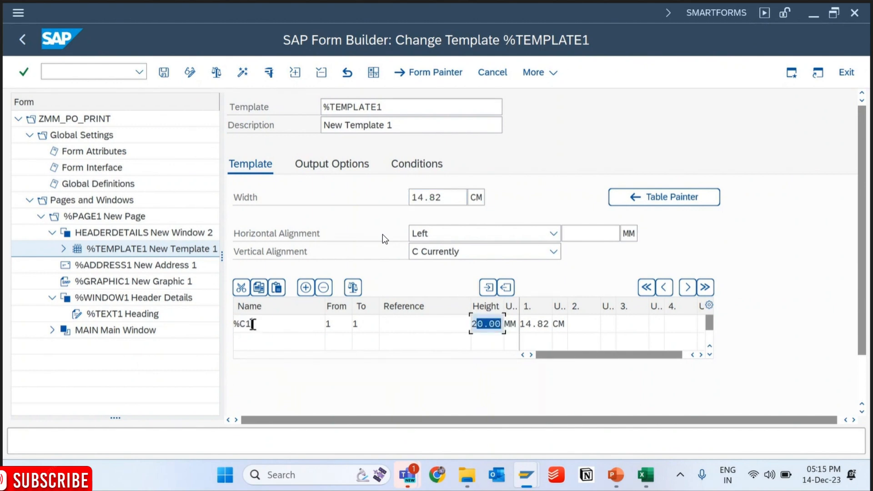
pyautogui.doubleClick(250, 324)
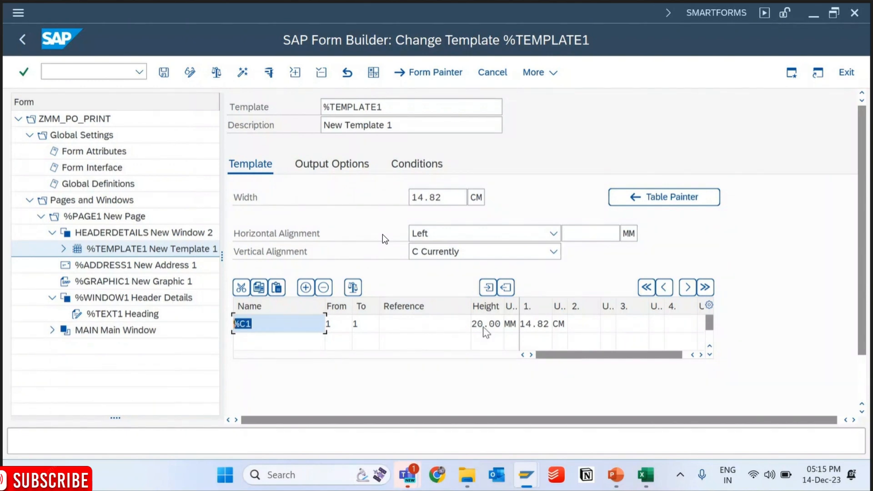
# - Check the height and first column width of line %C1, then fill cells D7:G7 below the Excel sketch in yellow
pyautogui.moveTo(473, 323); pyautogui.dragTo(506, 323)
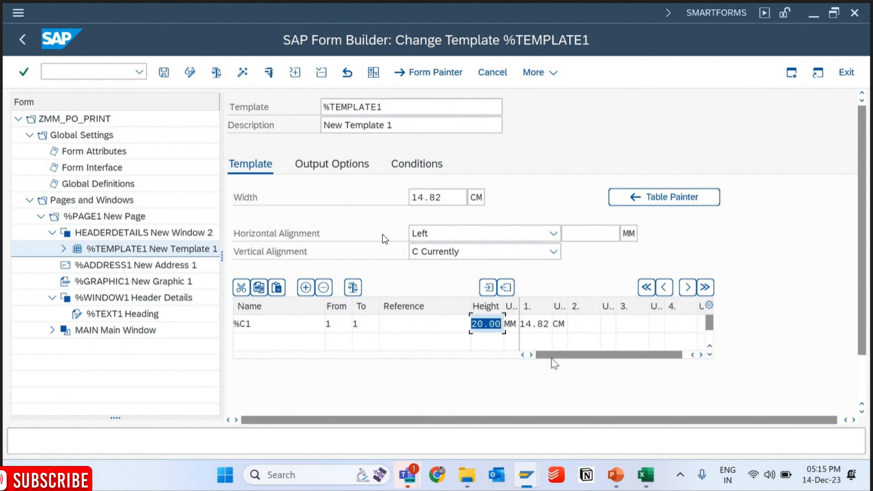
pyautogui.click(537, 324)
pyautogui.click(648, 479)
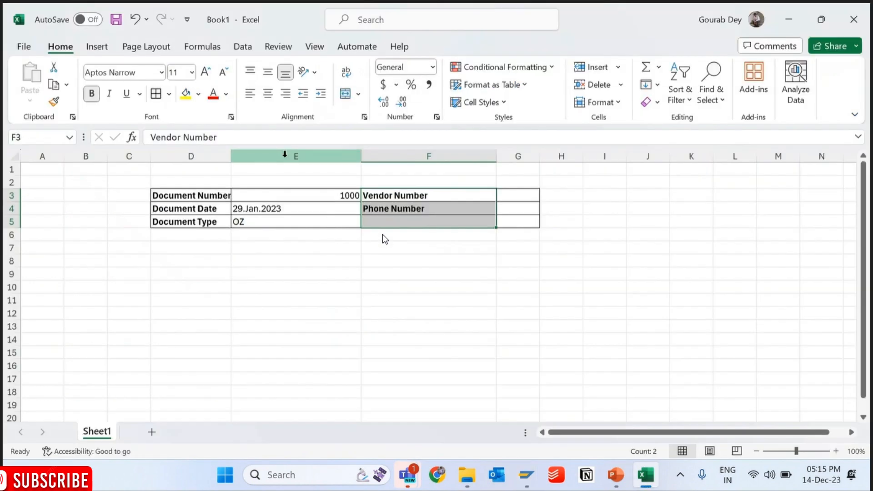
pyautogui.moveTo(176, 241); pyautogui.dragTo(528, 244)
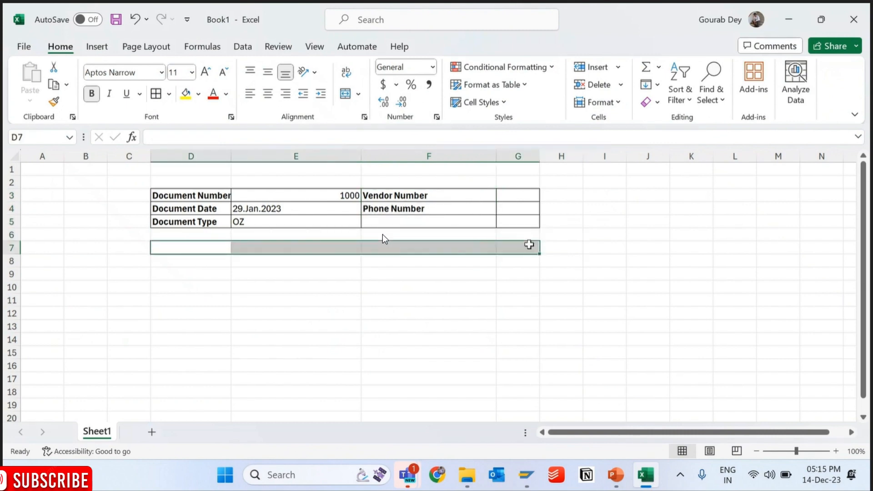
pyautogui.click(186, 94)
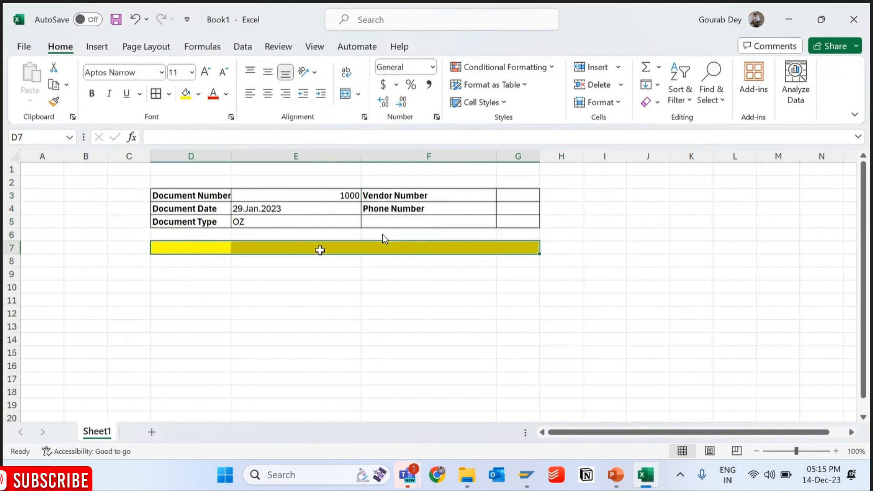
# - Merge and center the yellow cells D7:G7 and enter 14.82 cm as the total table width
pyautogui.click(318, 247)
pyautogui.moveTo(508, 249)
pyautogui.mouseDown()
pyautogui.moveTo(189, 253)
pyautogui.moveTo(185, 243)
pyautogui.mouseUp()
pyautogui.click(346, 94)
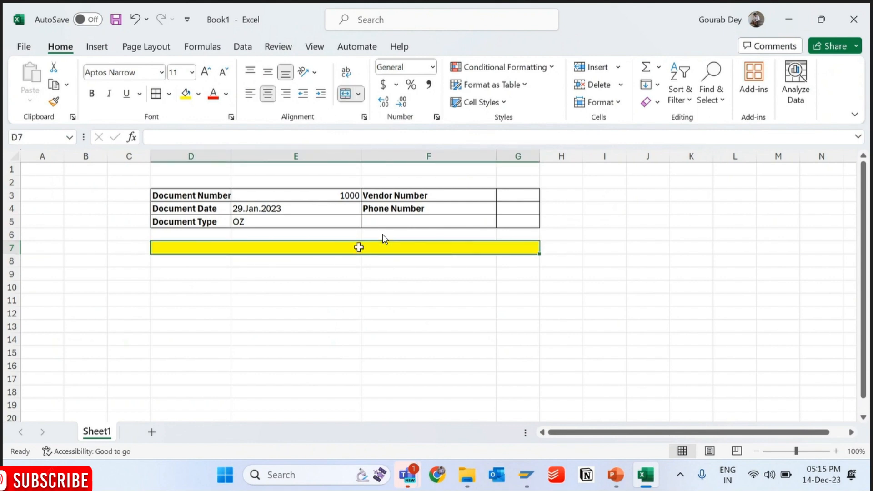
pyautogui.write('14.')
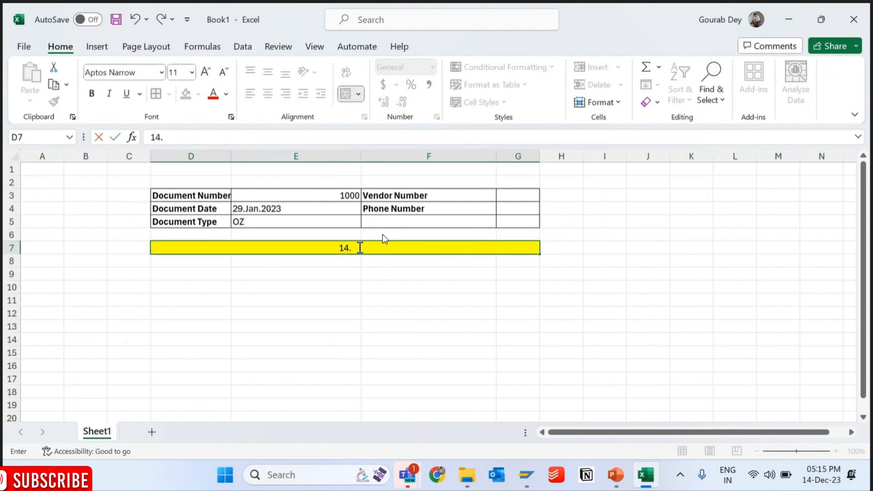
pyautogui.write('82 cm')
pyautogui.press('Return')
# - Compare the sketched table's columns with the column width entries of template line %C1, and return to the Excel sketch
pyautogui.click(190, 196)
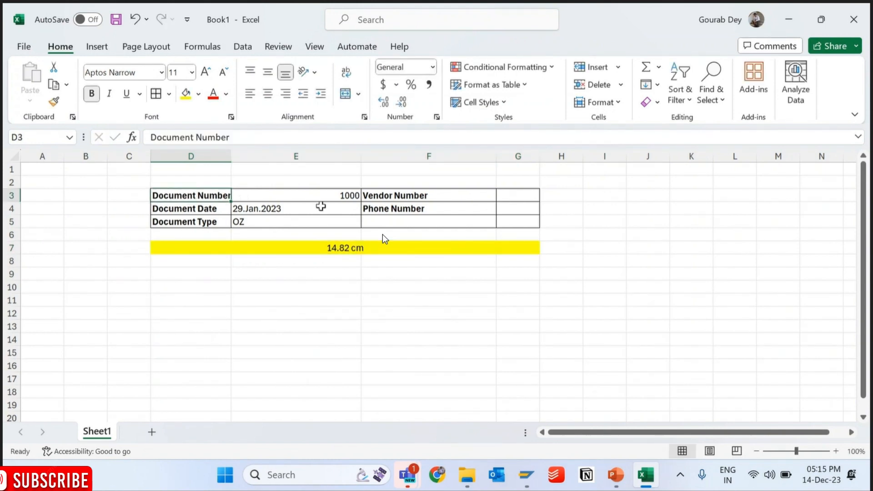
pyautogui.click(510, 220)
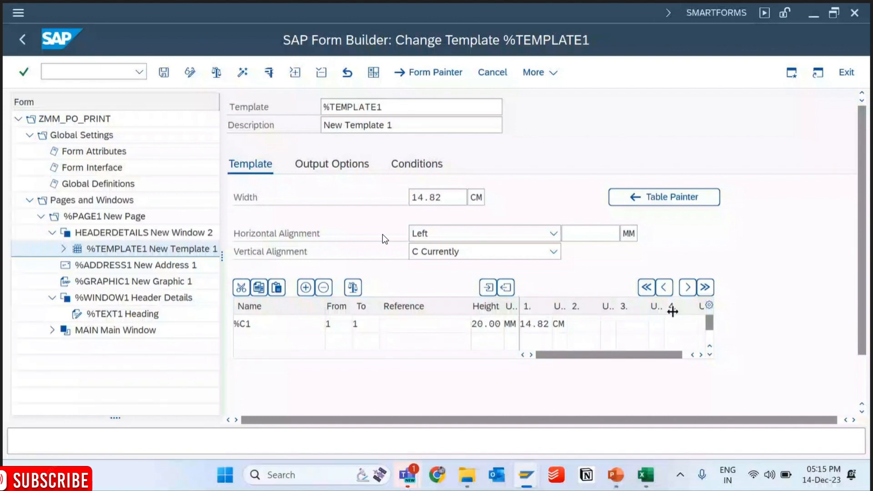
pyautogui.click(700, 355)
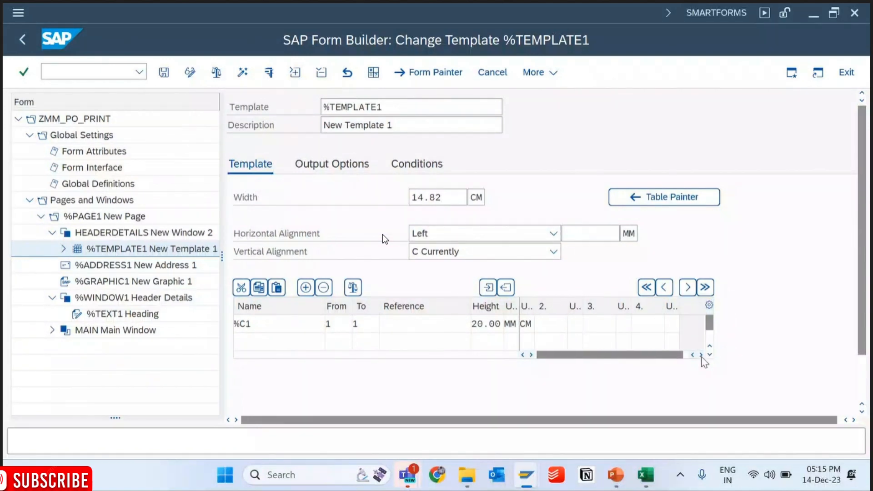
pyautogui.moveTo(677, 356); pyautogui.dragTo(608, 358)
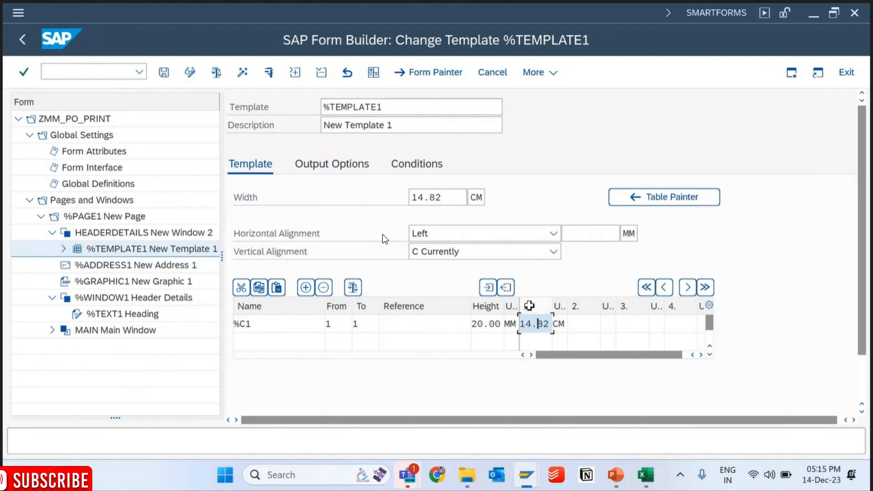
pyautogui.moveTo(525, 324); pyautogui.dragTo(566, 324)
pyautogui.hotkey('alt', 'Tab')
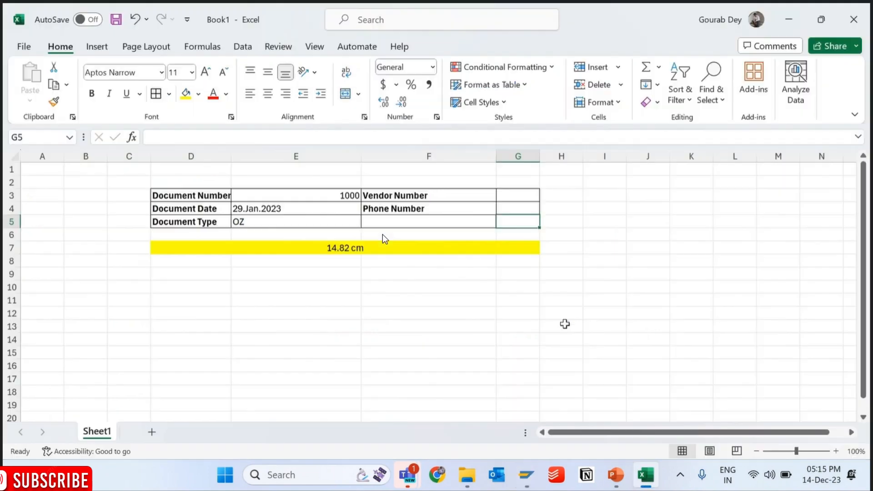
# - Enter trial column widths of 4.82 in D8, 5 in E8 and 5 in F8
pyautogui.click(166, 249)
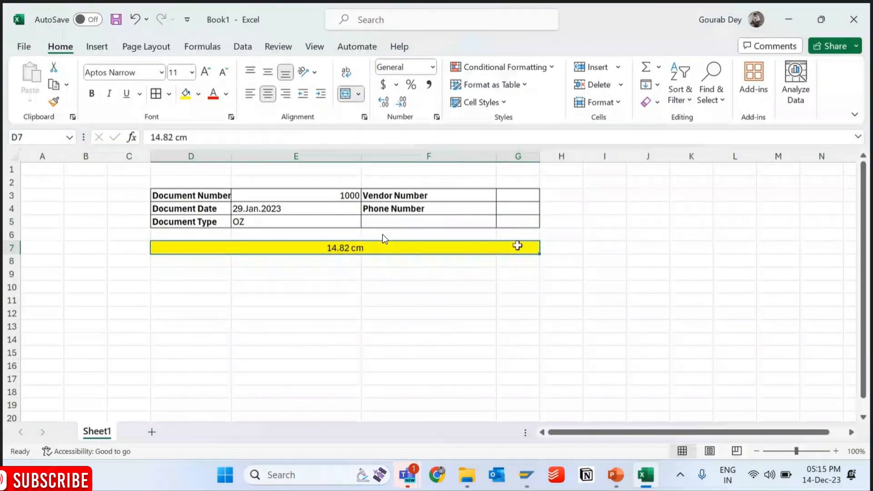
pyautogui.click(195, 262)
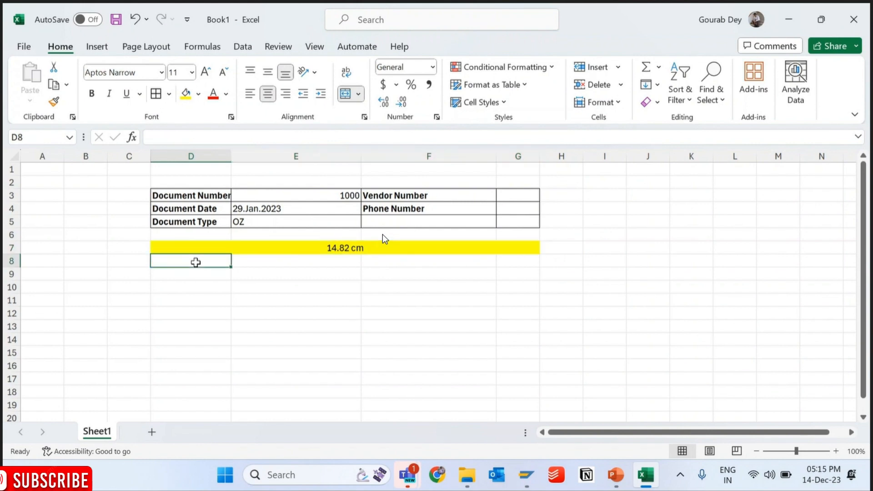
pyautogui.write('4.')
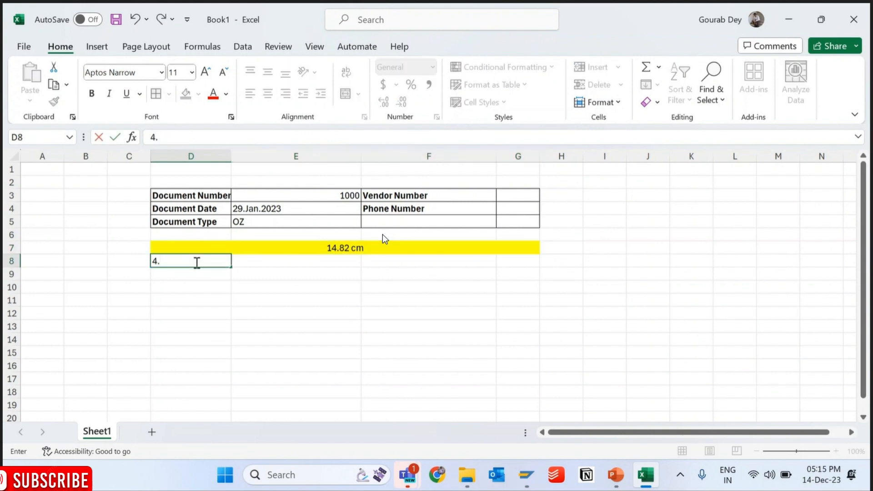
pyautogui.write('82')
pyautogui.press('Tab')
pyautogui.write('5')
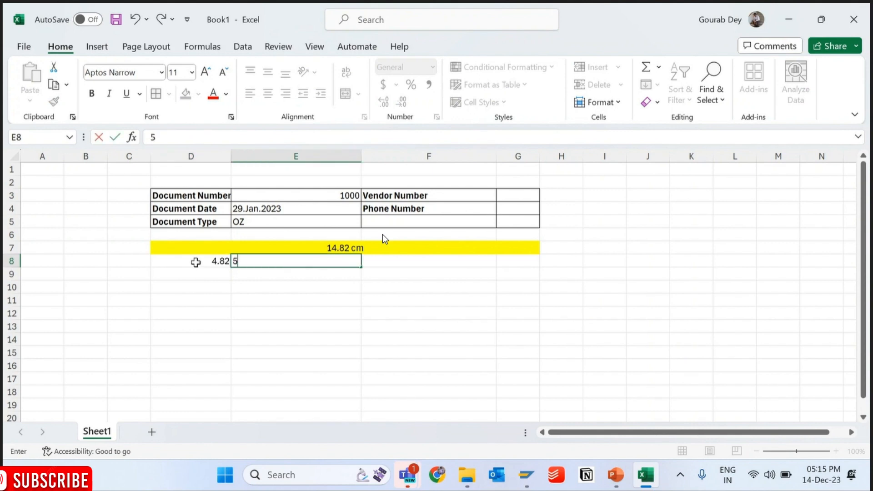
pyautogui.press('Tab')
pyautogui.write('5')
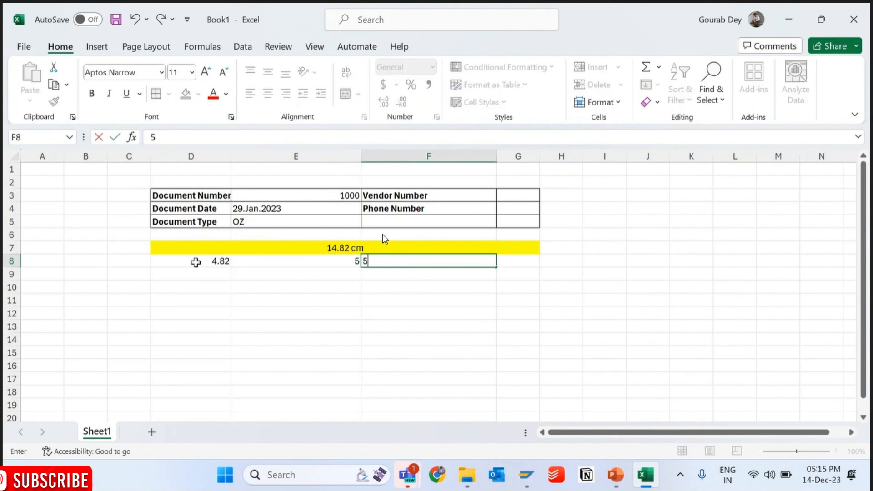
# - Try an equal column width in D8 with the formula =D7/4
pyautogui.click(205, 260)
pyautogui.write('=')
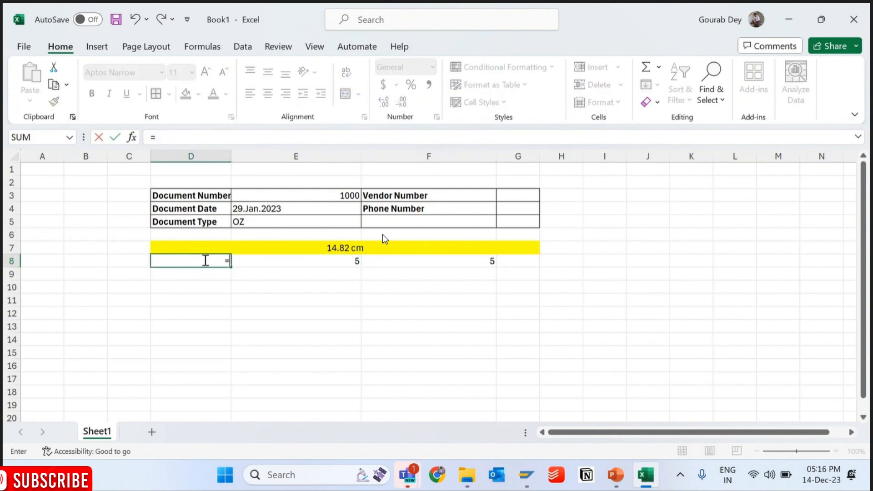
pyautogui.click(286, 246)
pyautogui.write('/4')
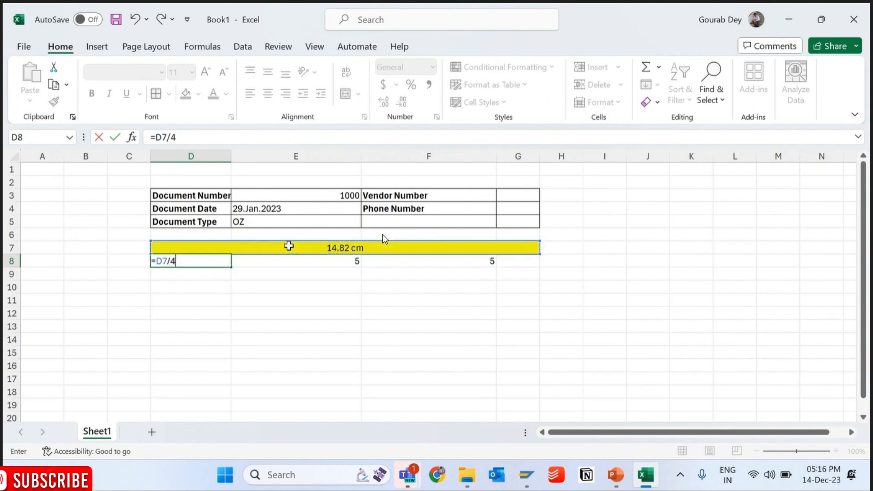
pyautogui.press('Return')
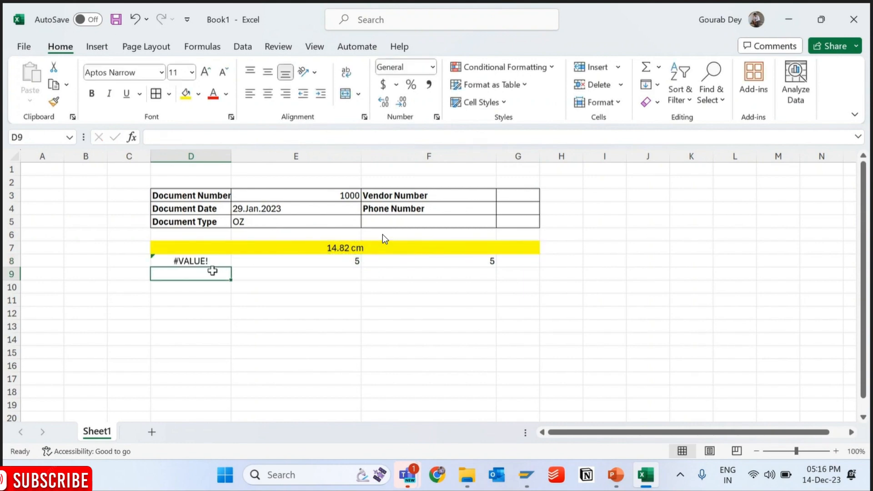
# - Remove the cm unit from the total width in the merged cell D7, leaving the number 14.82
pyautogui.click(373, 244)
pyautogui.doubleClick(372, 246)
pyautogui.press('BackSpace')
pyautogui.press('BackSpace')
pyautogui.press('BackSpace')
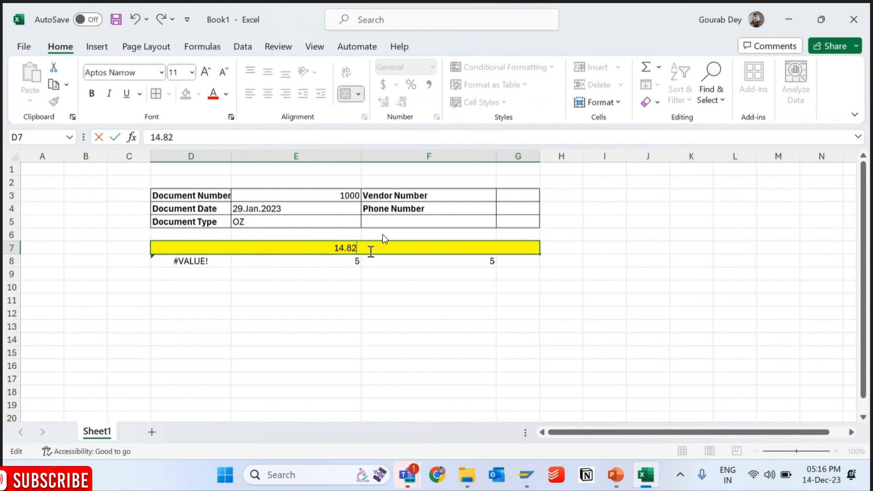
pyautogui.press('Return')
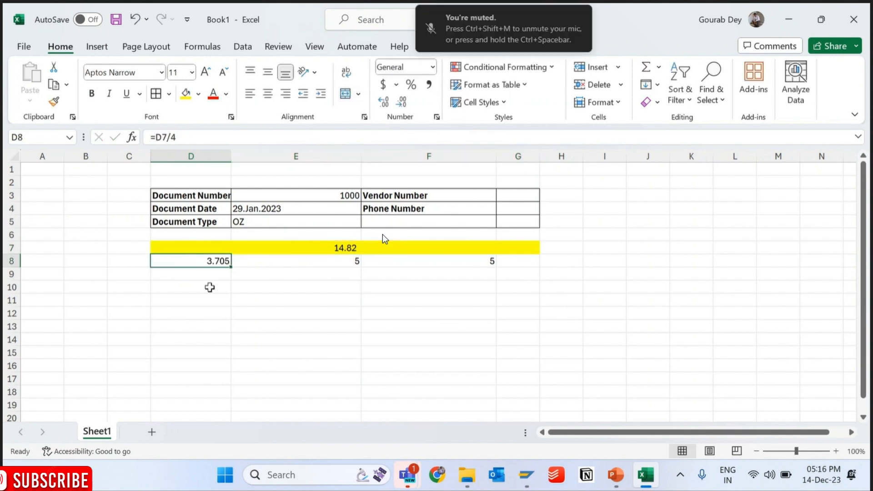
# - Set the column width to 3 in both D8 and G8
pyautogui.press('Delete')
pyautogui.write('3')
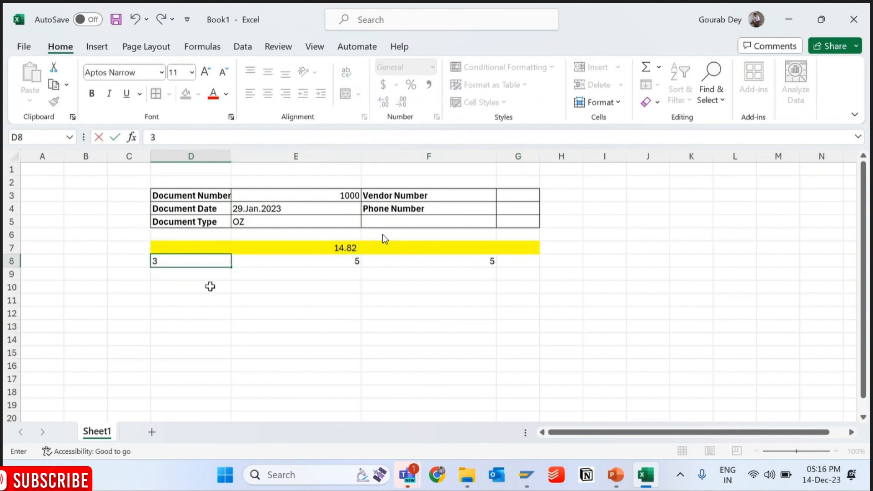
pyautogui.press('Tab')
pyautogui.press('Tab')
pyautogui.press('Tab')
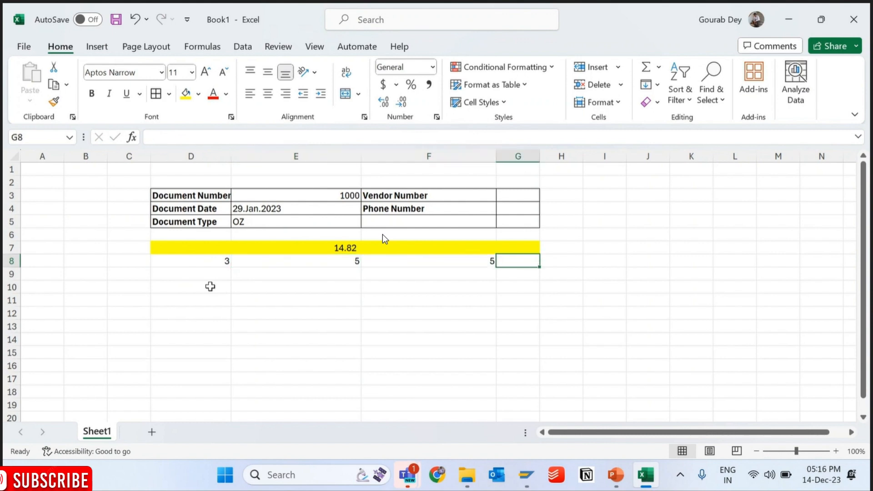
pyautogui.write('3')
pyautogui.press('Return')
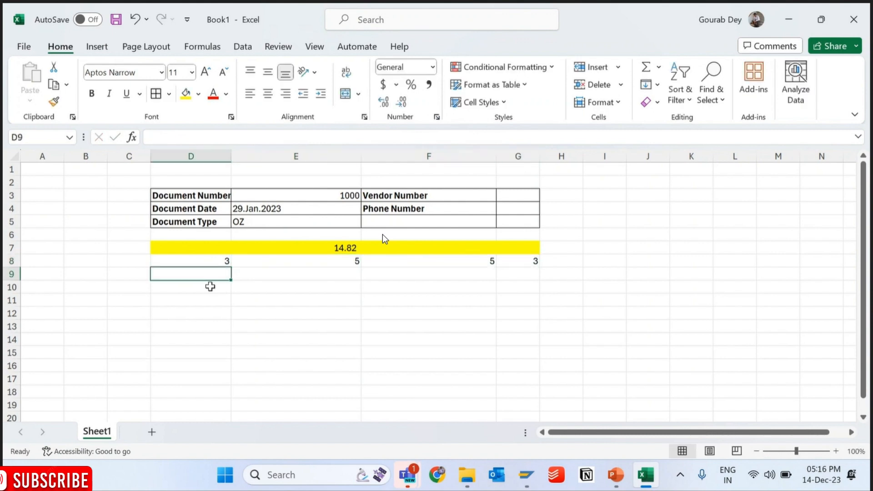
# - Calculate the remaining width with =D7-6 in E9 and halve it with =E9/2 in E10
pyautogui.click(326, 279)
pyautogui.write('=D7')
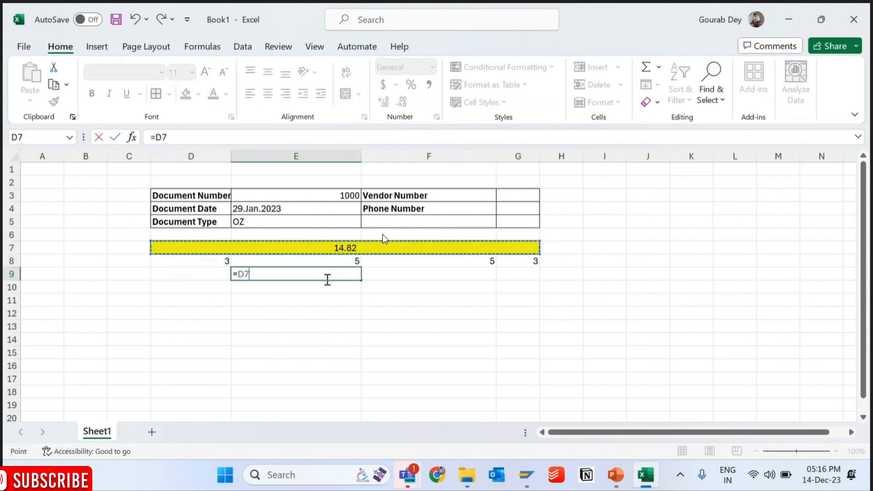
pyautogui.write('-6')
pyautogui.press('Return')
pyautogui.press('Up')
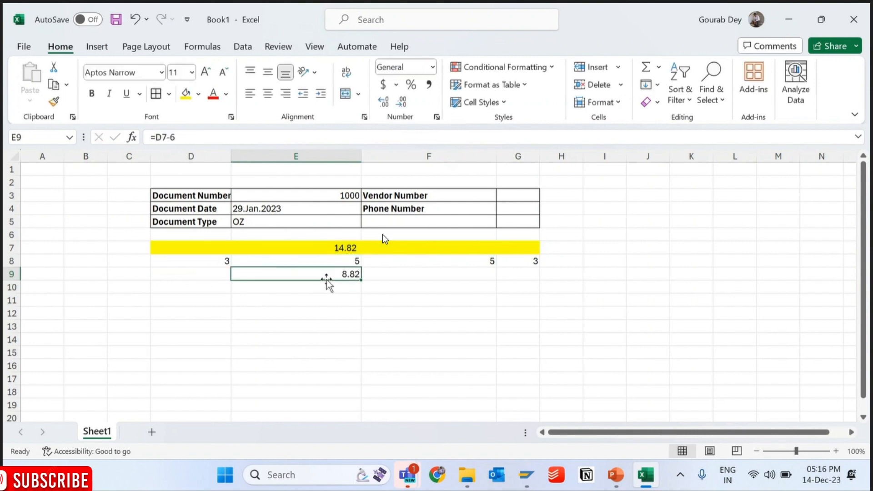
pyautogui.press('Down')
pyautogui.write('=E9/2')
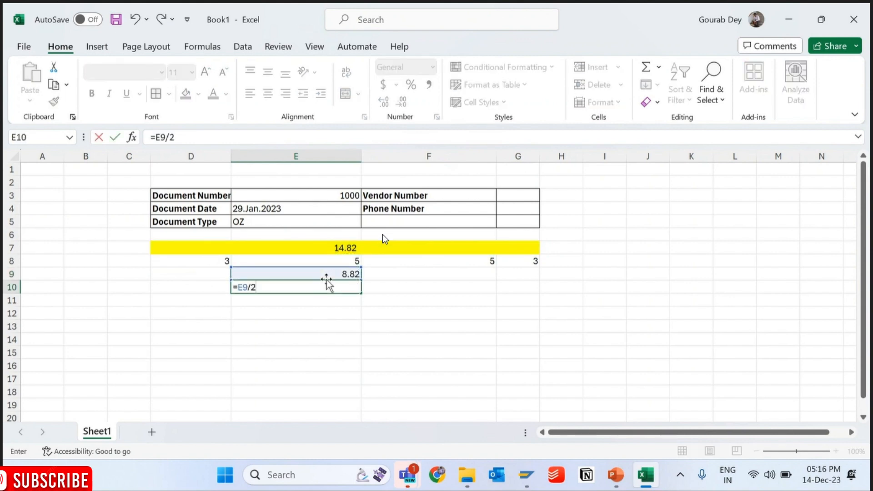
pyautogui.press('Return')
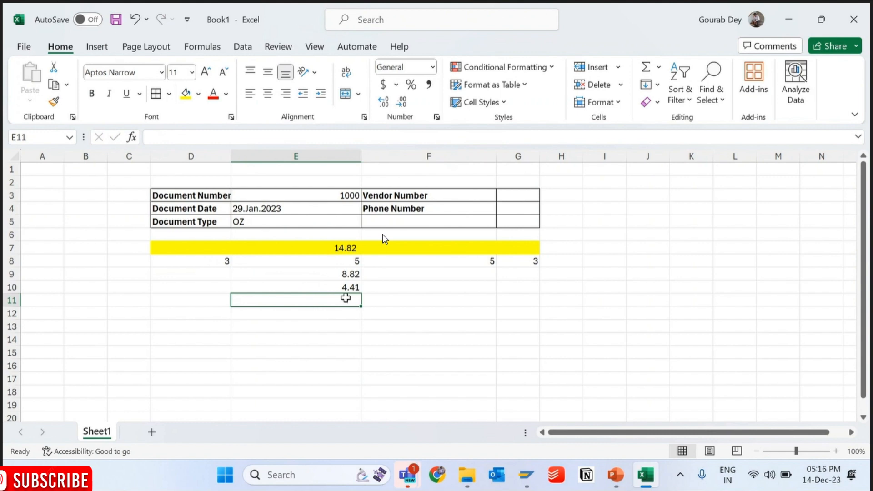
# - Set the column widths in row 8 to 4.41 in D8, 3 in E8 and 4.41 in F8
pyautogui.click(351, 261)
pyautogui.write('4.4')
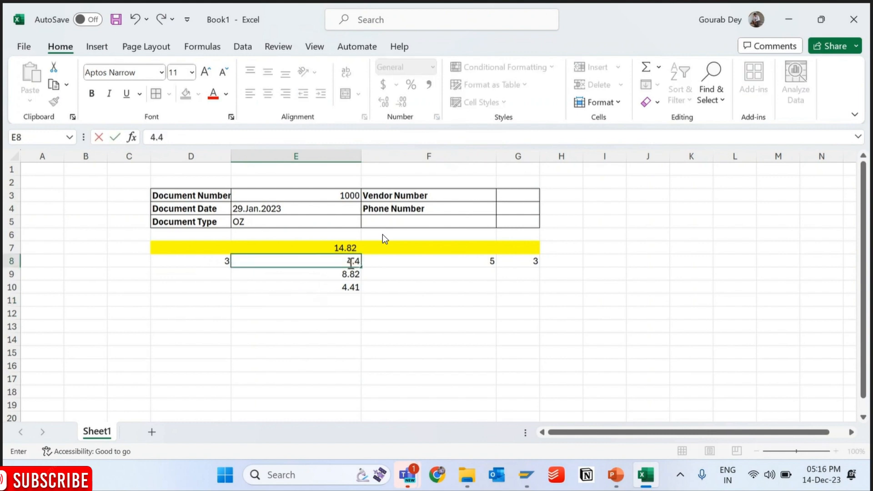
pyautogui.press('Tab')
pyautogui.write('4.41')
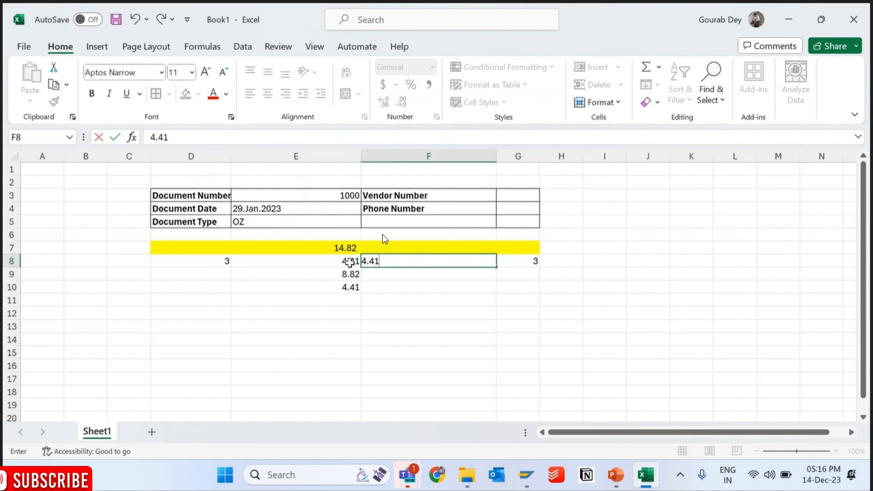
pyautogui.click(349, 263)
pyautogui.write('3')
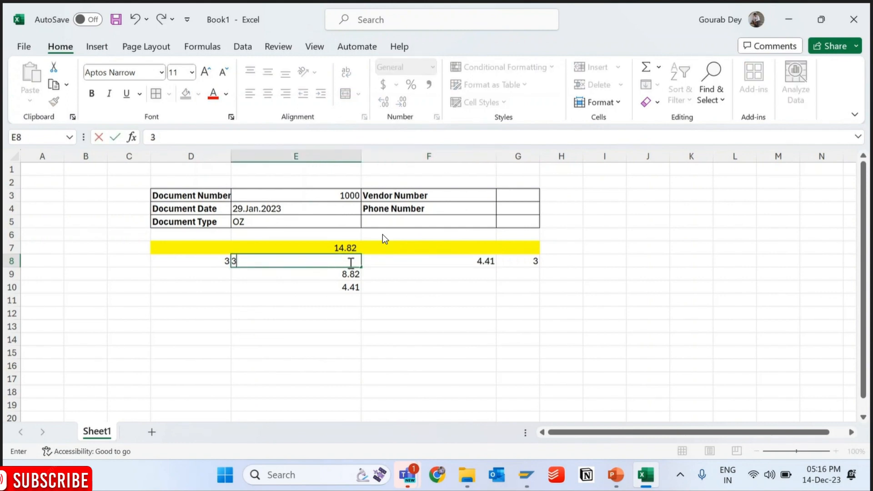
# - Clear the helper calculations from E9:E10 and review the table with its total and column widths
pyautogui.moveTo(349, 274); pyautogui.dragTo(348, 289)
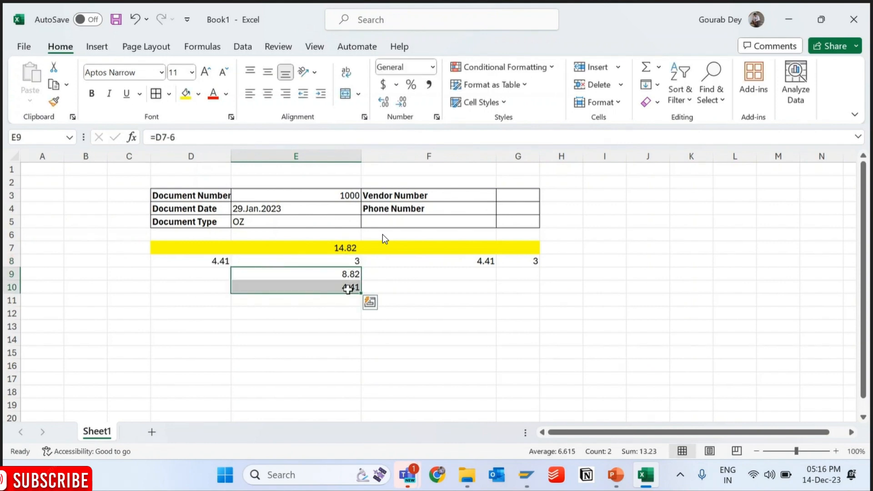
pyautogui.press('Delete')
pyautogui.moveTo(198, 195); pyautogui.dragTo(526, 216)
pyautogui.click(526, 215)
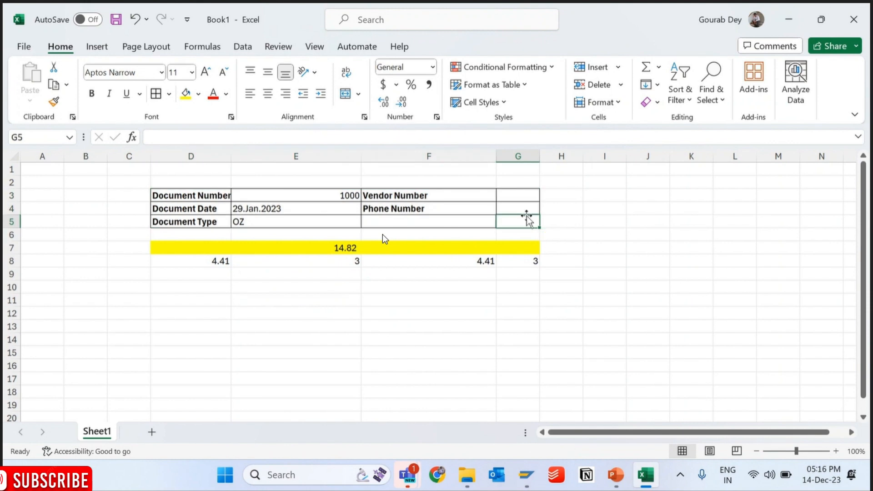
pyautogui.click(190, 247)
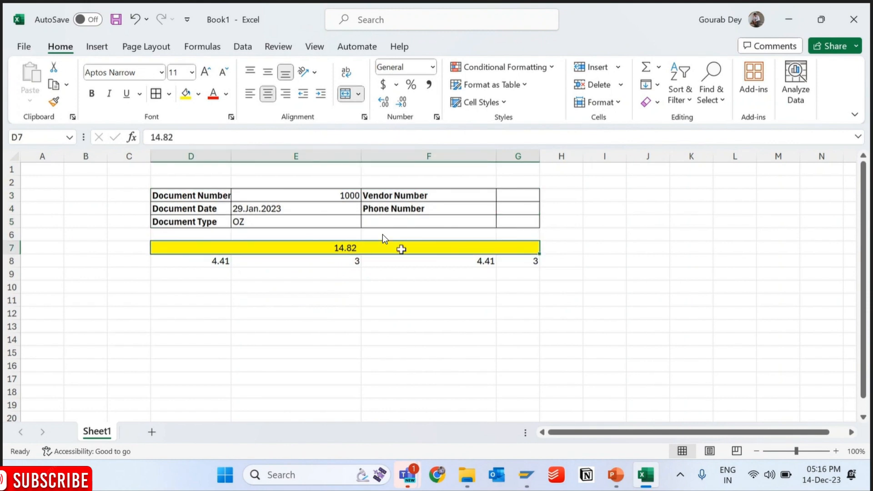
pyautogui.click(221, 261)
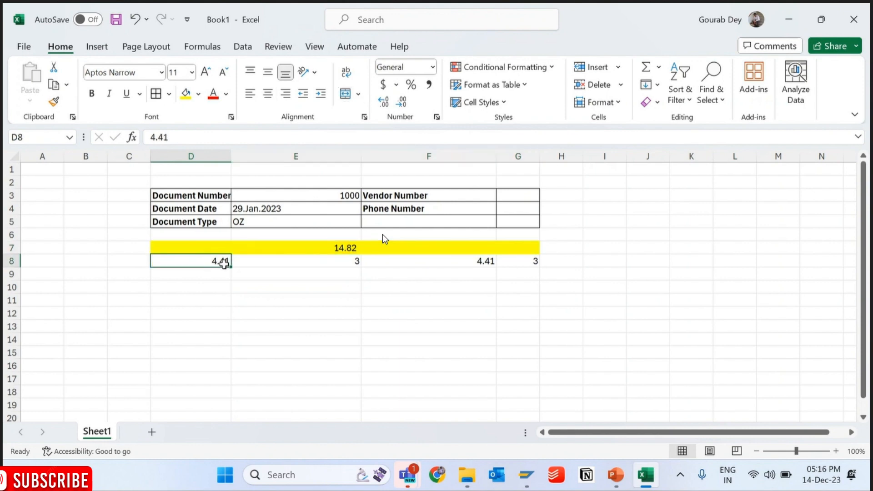
# - Review the column widths in row 8 and total D8:G8 with a SUM formula in F10
pyautogui.click(347, 259)
pyautogui.click(490, 257)
pyautogui.click(530, 259)
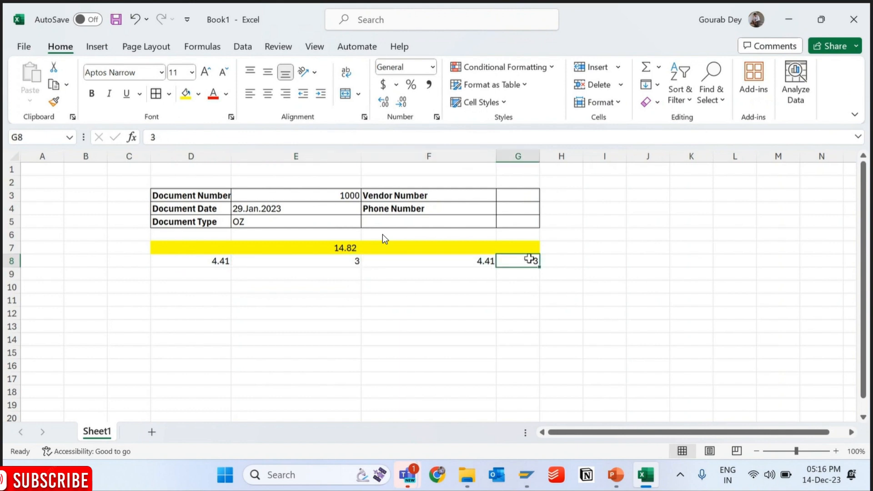
pyautogui.press('alt')
pyautogui.click(460, 285)
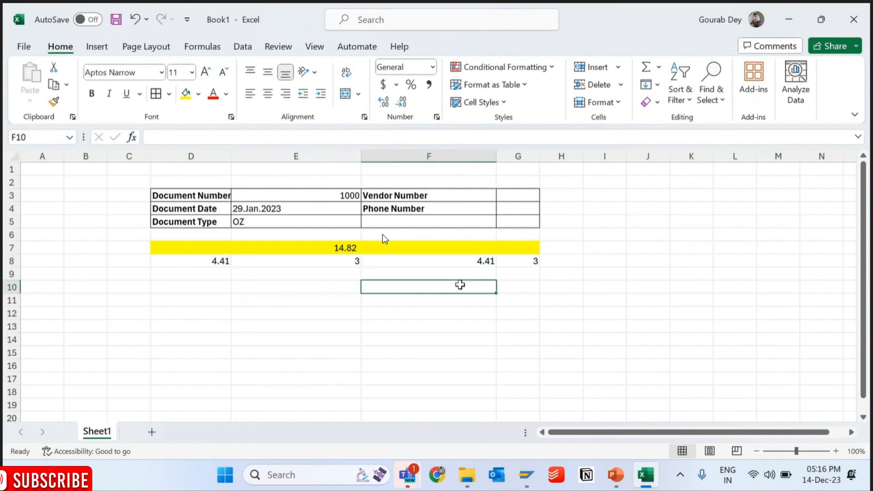
pyautogui.write('=sum(')
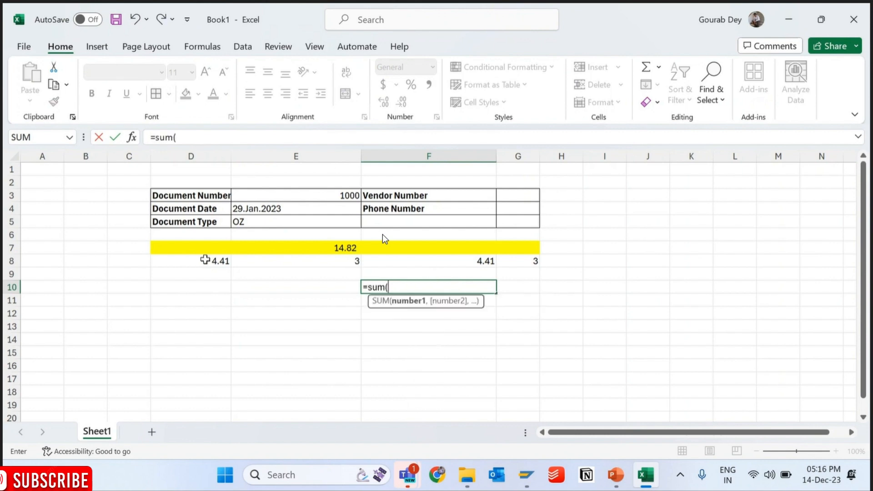
pyautogui.moveTo(205, 259); pyautogui.dragTo(528, 258)
pyautogui.write(')')
pyautogui.press('Return')
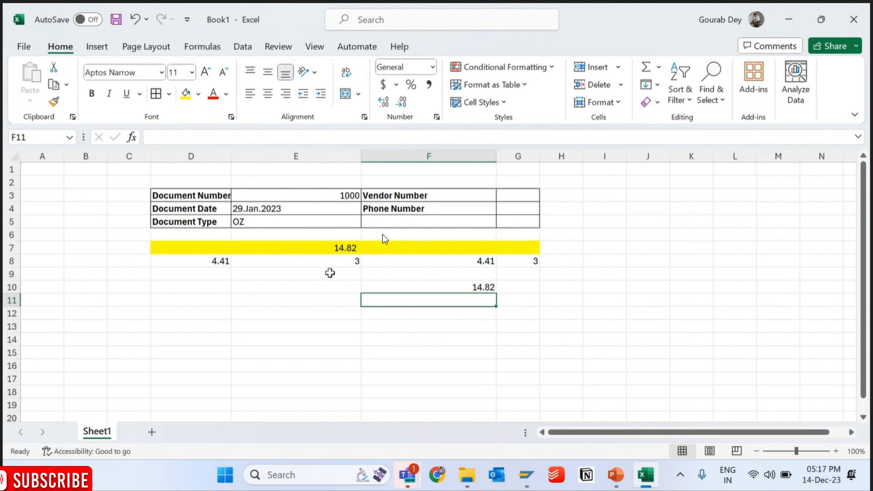
pyautogui.moveTo(219, 258); pyautogui.dragTo(523, 262)
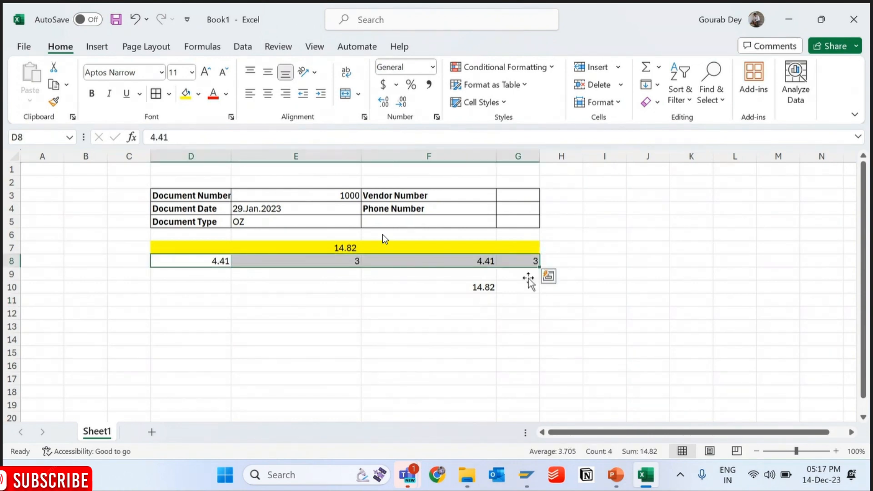
# - Switch to SAP Form Builder and compare %TEMPLATE1's row height and column width settings with the three-row table in Excel
pyautogui.moveTo(546, 470)
pyautogui.click(672, 384)
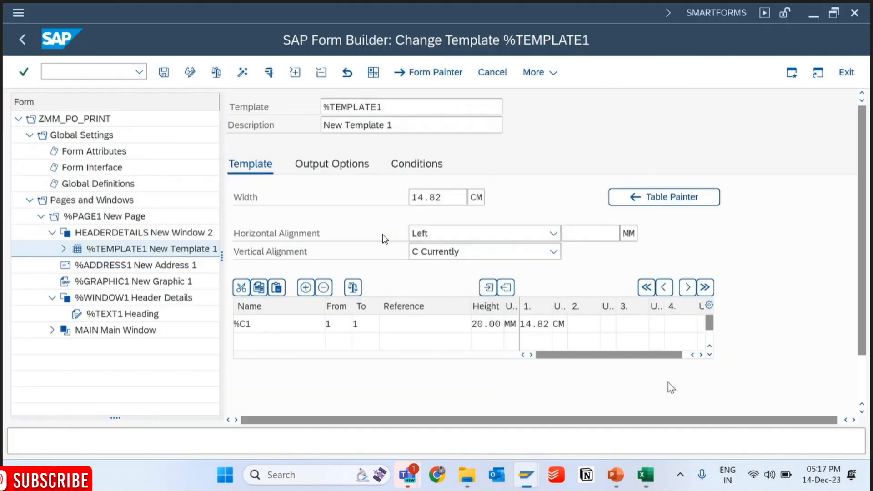
pyautogui.click(541, 319)
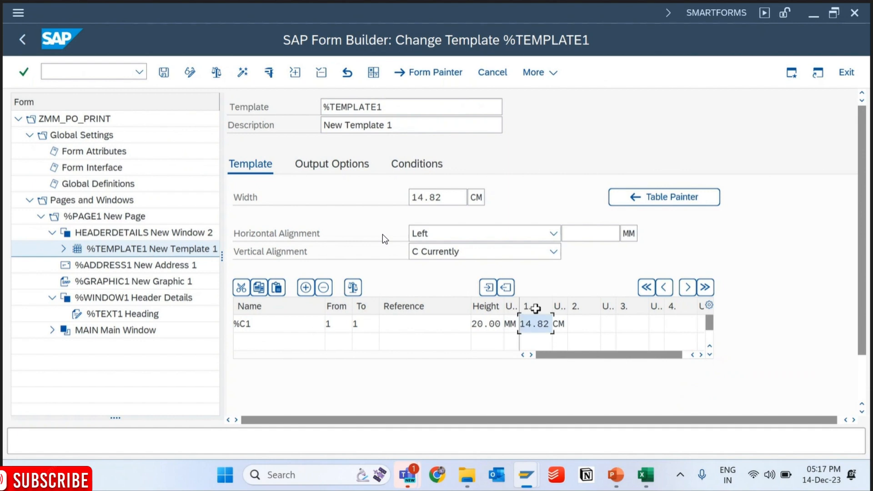
pyautogui.click(633, 307)
pyautogui.moveTo(476, 324); pyautogui.dragTo(513, 322)
pyautogui.hotkey('alt', 'Tab')
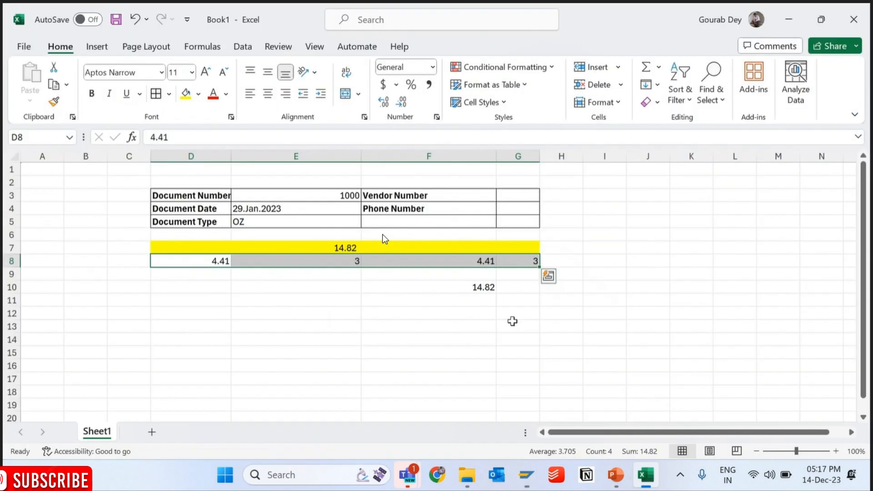
pyautogui.moveTo(143, 192); pyautogui.dragTo(143, 224)
pyautogui.hotkey('alt', 'Tab')
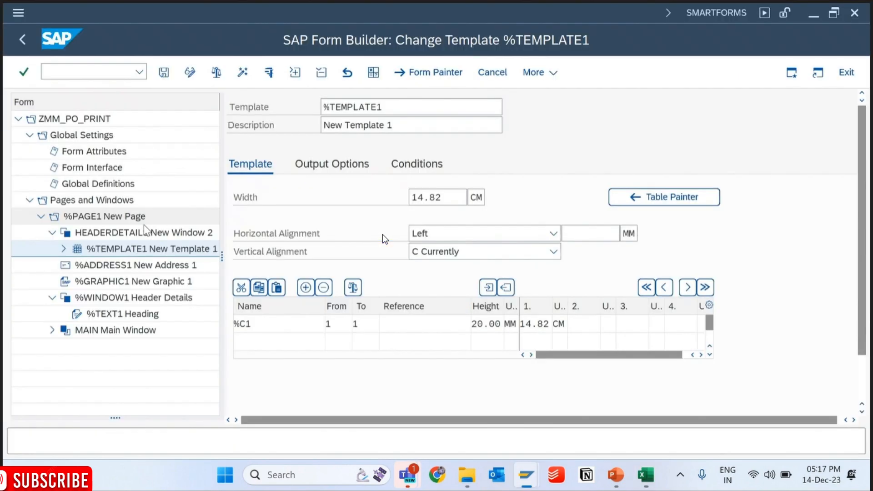
pyautogui.hotkey('alt', 'Tab')
pyautogui.hotkey('alt', 'Tab')
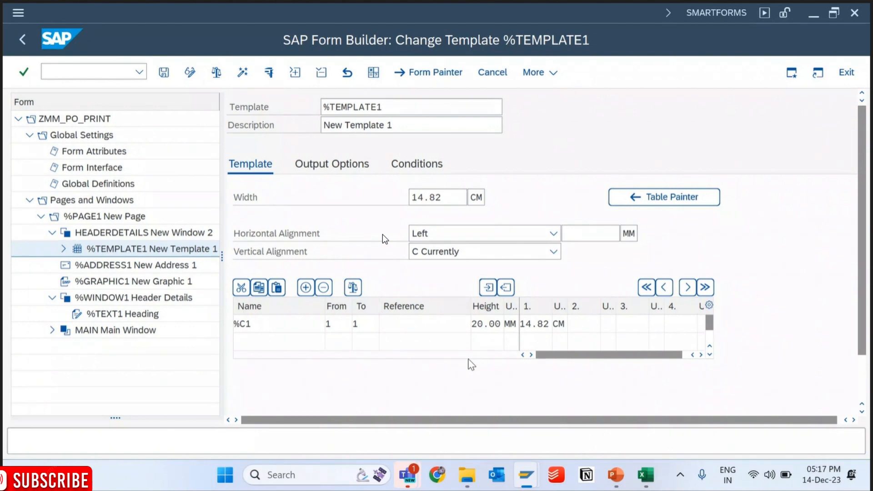
# - Open %TEMPLATE1 in the Table Painter and try selection mode on cell %C1 before returning to line-drawing mode
pyautogui.click(668, 197)
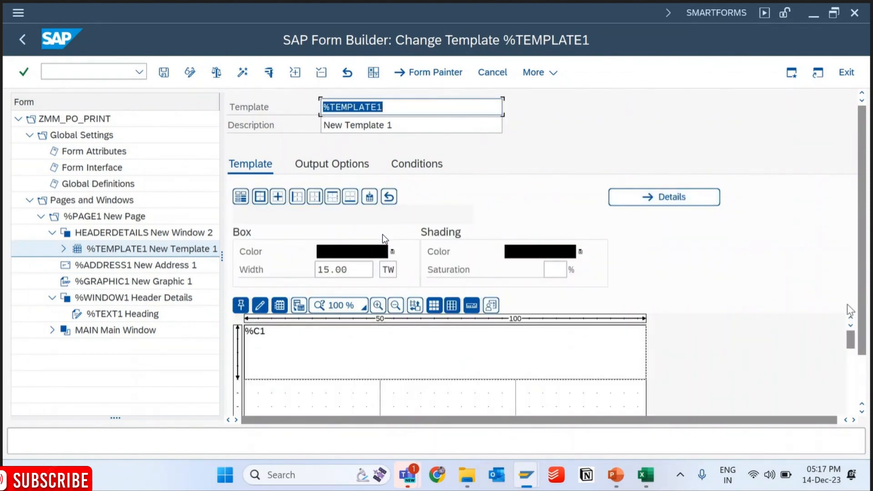
pyautogui.moveTo(862, 312); pyautogui.dragTo(868, 352)
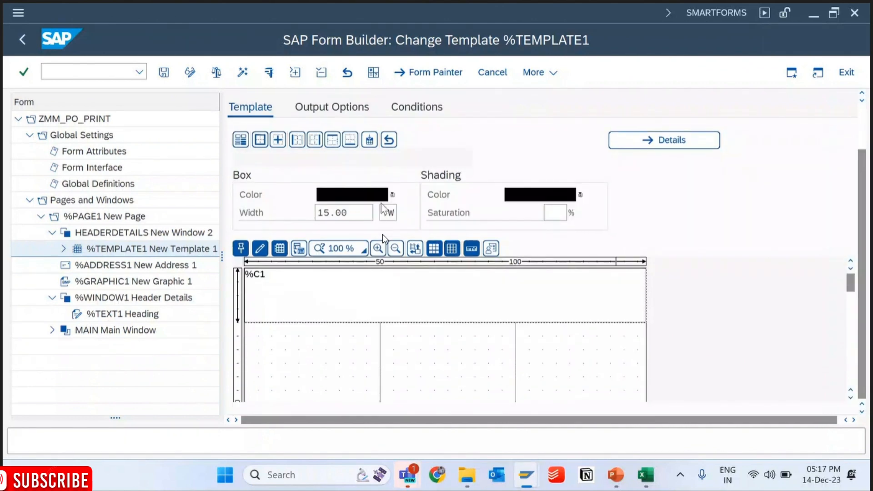
pyautogui.click(262, 254)
pyautogui.click(263, 253)
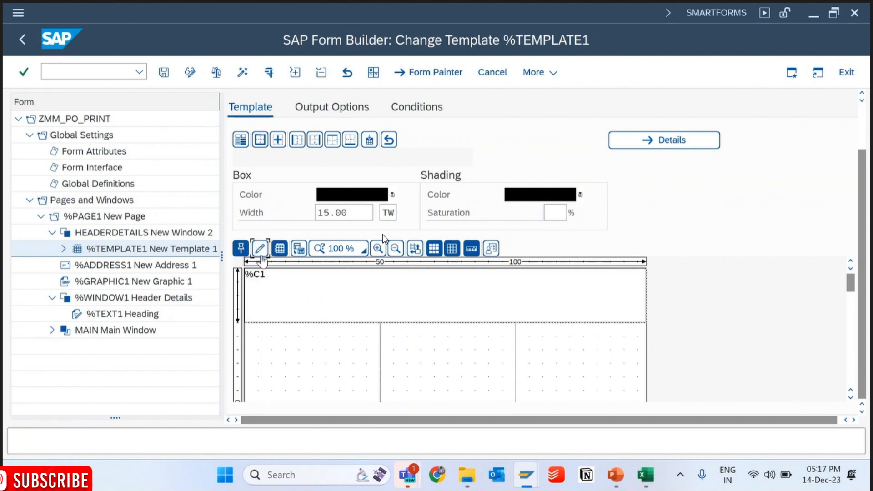
pyautogui.click(262, 245)
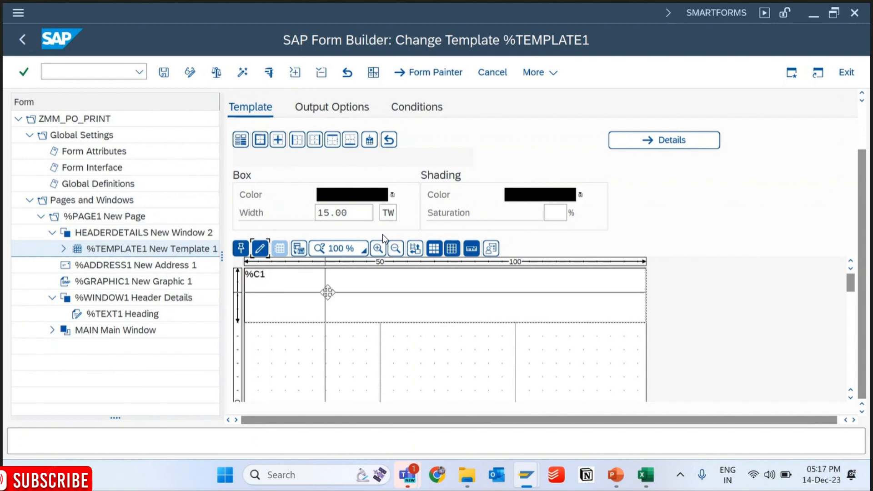
pyautogui.click(319, 300)
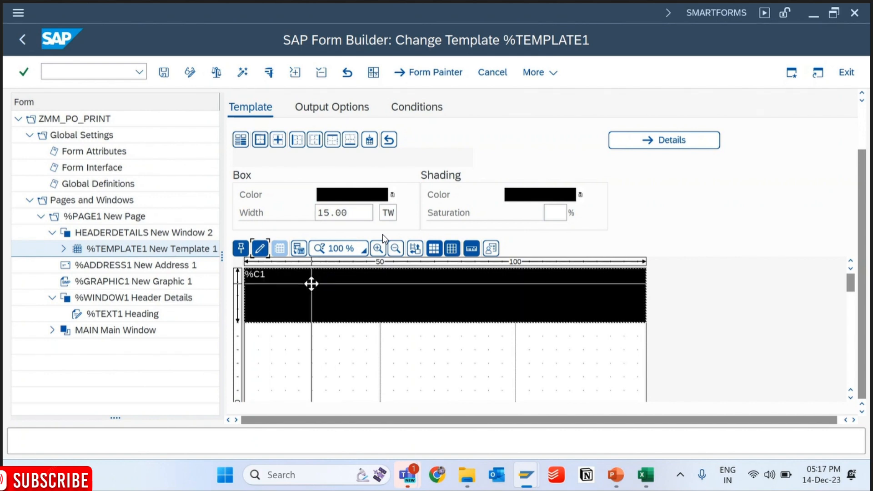
pyautogui.click(262, 249)
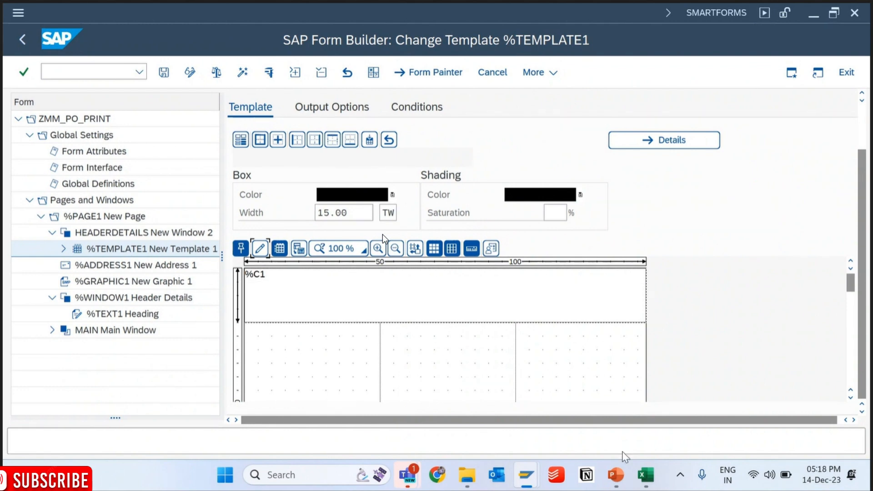
# - Draw two horizontal lines across the template to form three rows about 7, 7 and 6 mm high
pyautogui.click(646, 475)
pyautogui.click(646, 475)
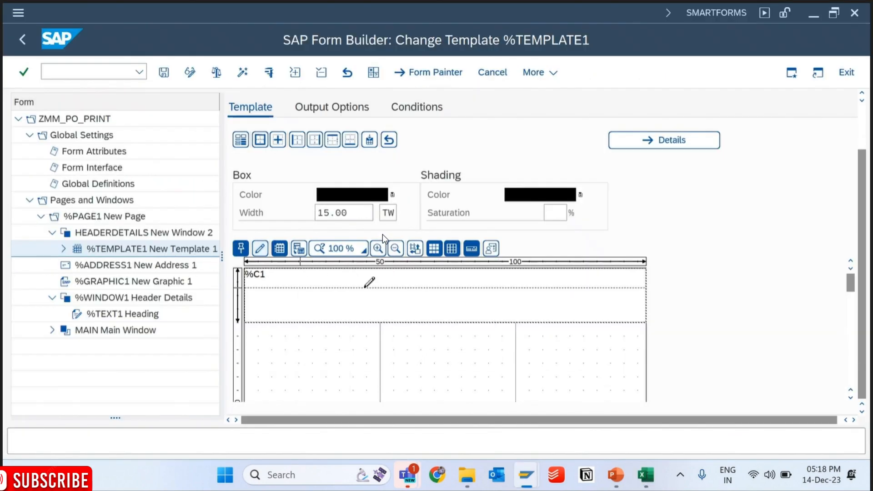
pyautogui.click(366, 287)
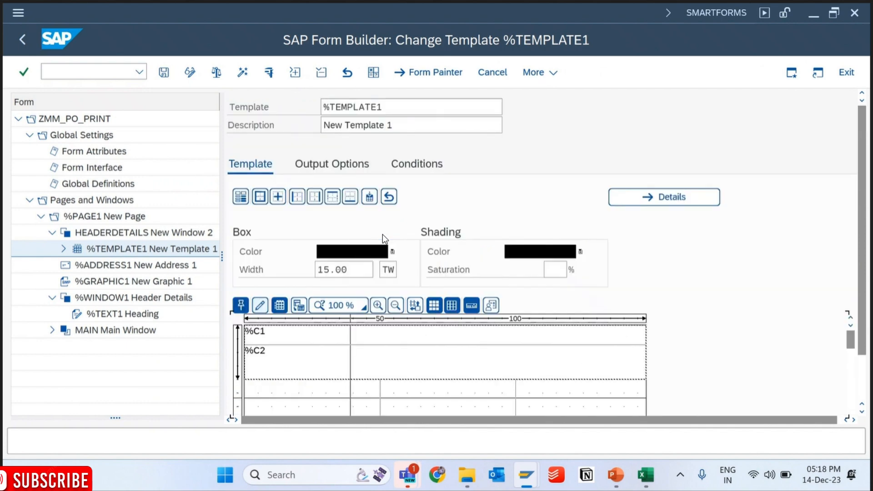
pyautogui.click(269, 361)
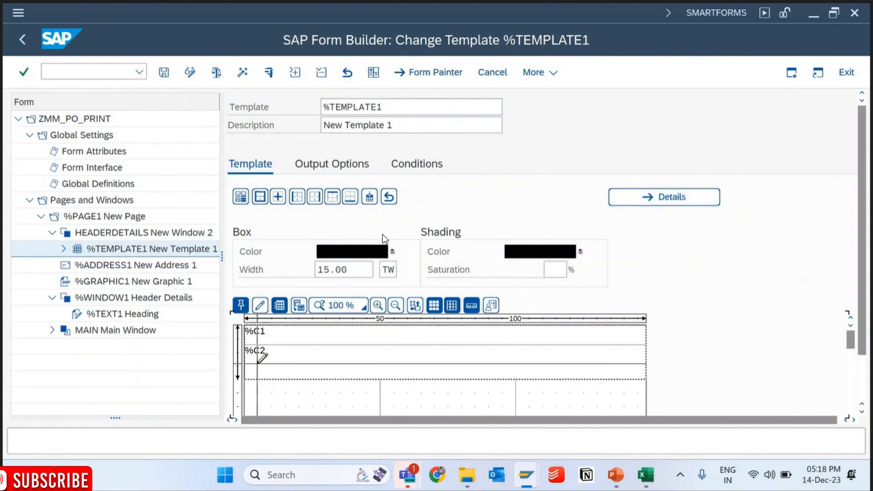
pyautogui.click(295, 364)
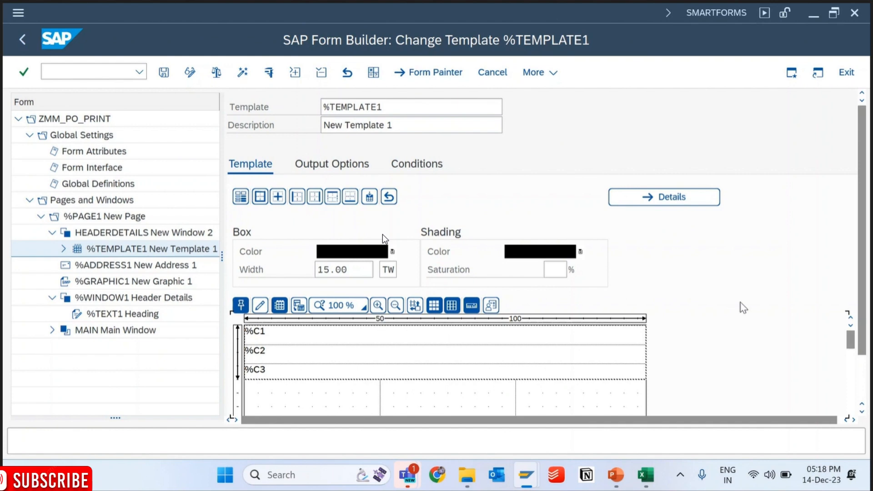
# - Open the template's details and check the heights of rows %C1, %C2 and %C3
pyautogui.click(661, 198)
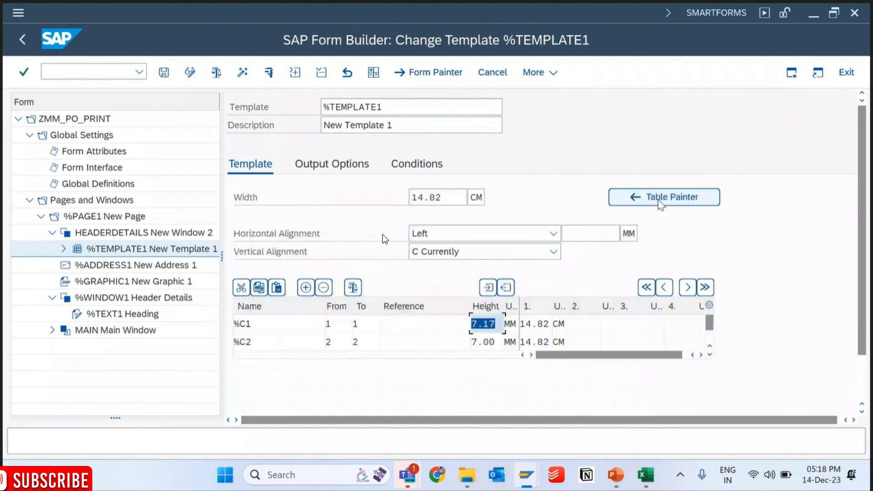
pyautogui.click(710, 355)
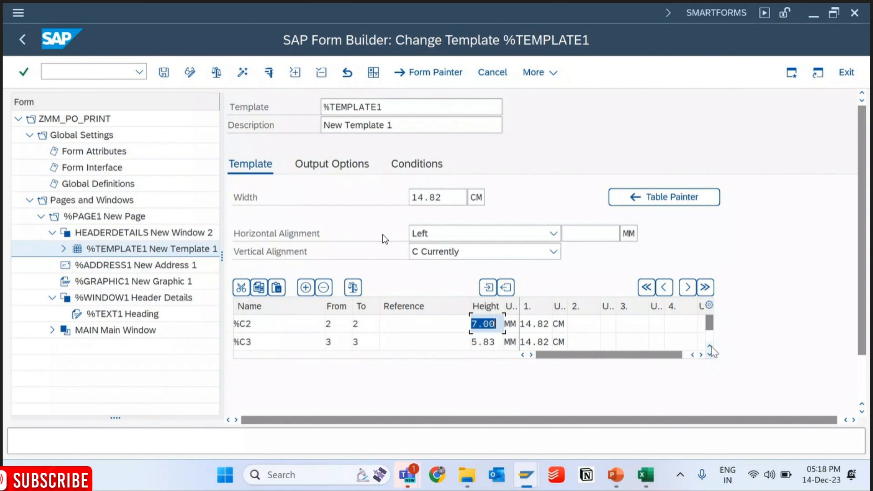
pyautogui.click(710, 346)
pyautogui.click(711, 347)
pyautogui.click(710, 354)
pyautogui.click(710, 346)
# - Copy the template's row heights into the Excel sheet as 7.17 in I5, 7 in I6 and 5.83 in I7
pyautogui.click(645, 473)
pyautogui.click(622, 223)
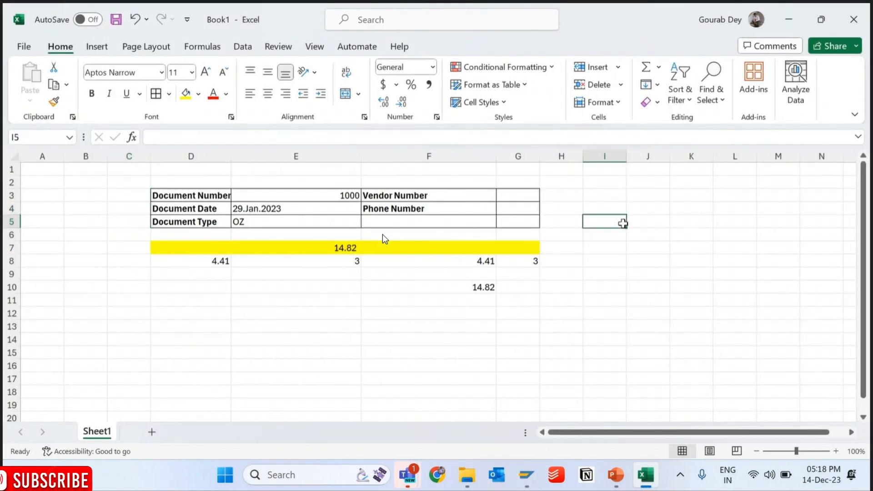
pyautogui.write('7.17')
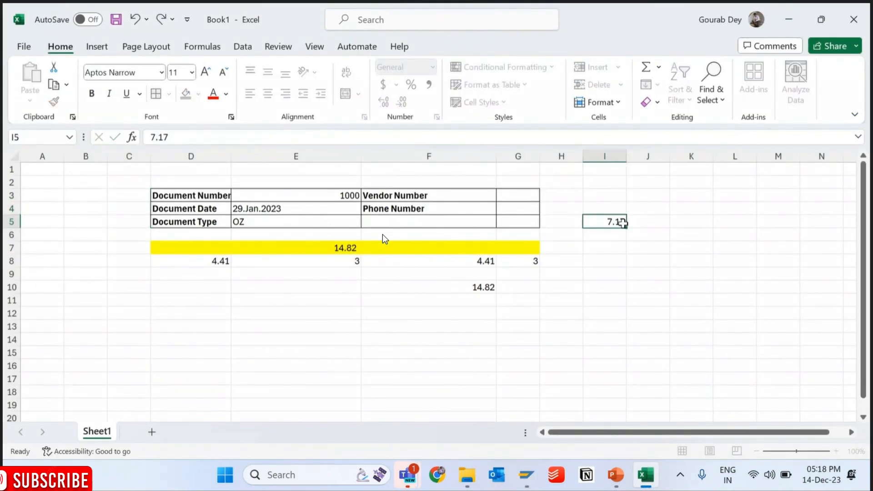
pyautogui.press('Return')
pyautogui.hotkey('alt', 'Tab')
pyautogui.hotkey('alt', 'Tab')
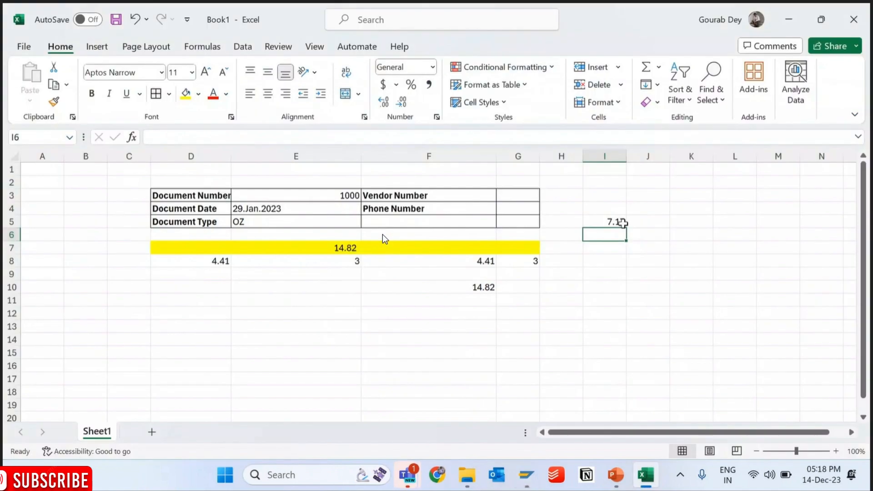
pyautogui.write('7.0')
pyautogui.press('Return')
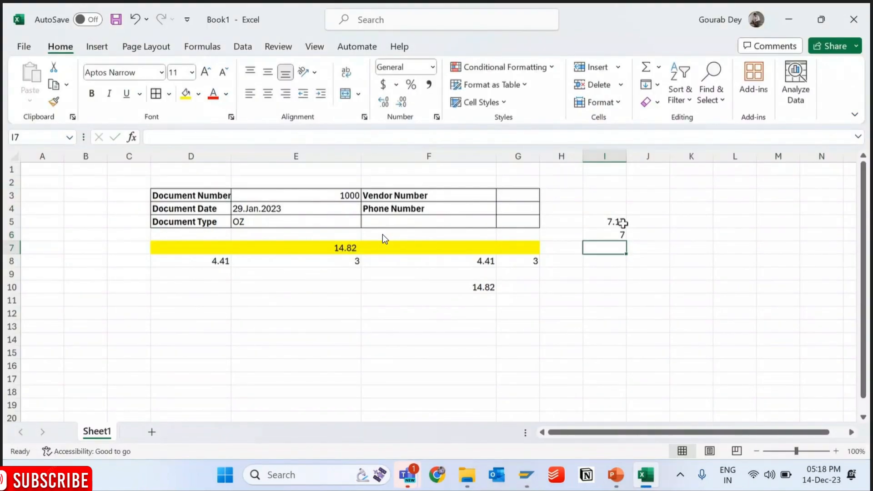
pyautogui.hotkey('alt', 'Tab')
pyautogui.click(710, 354)
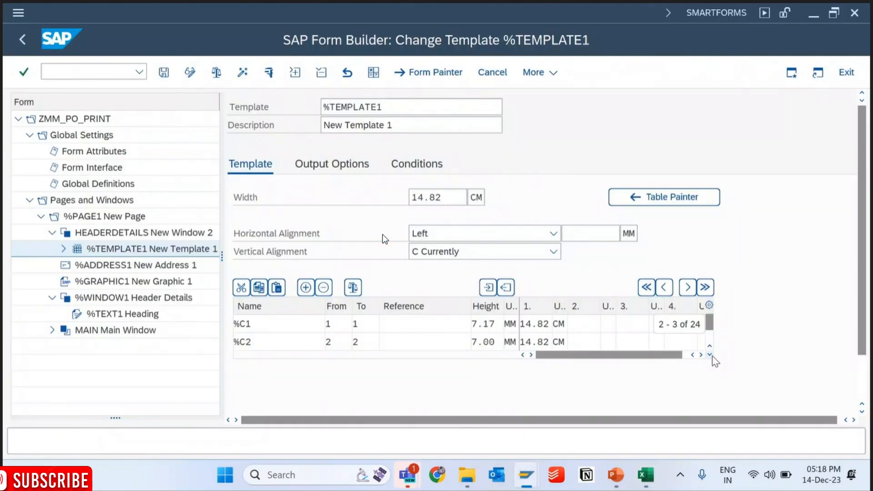
pyautogui.hotkey('alt', 'Tab')
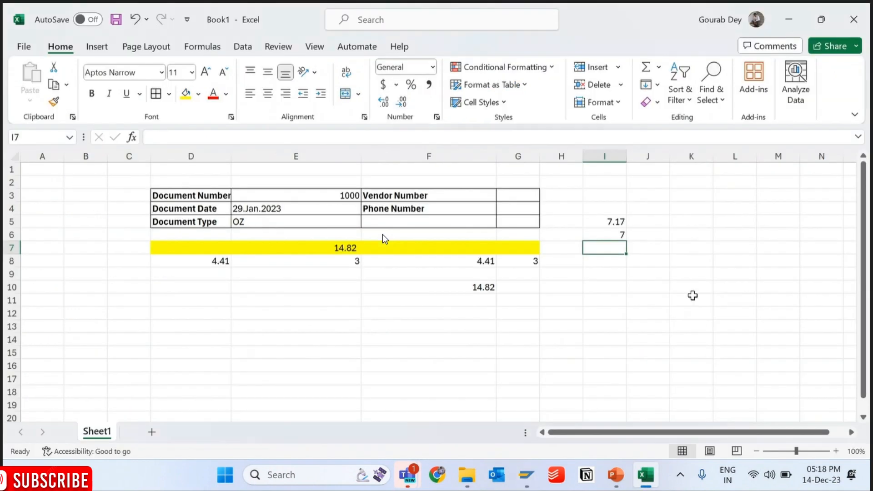
pyautogui.write('5.83')
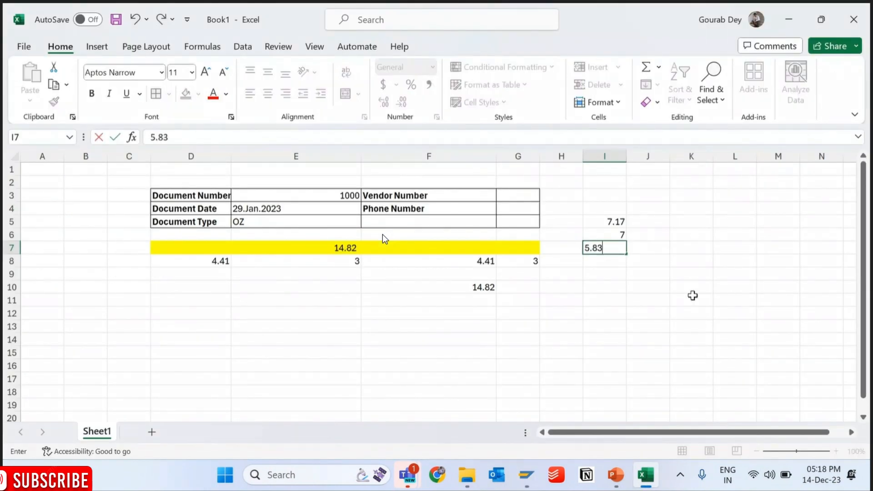
pyautogui.press('Return')
# - Total the row heights with =SUM(I5:I7) in I8 and check the formula
pyautogui.write('=sum(')
pyautogui.press('Up')
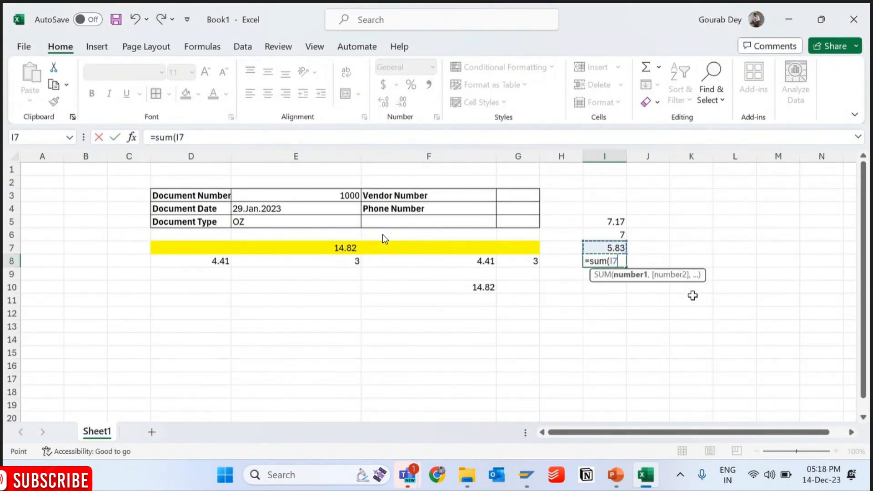
pyautogui.hotkey('shift', 'Up')
pyautogui.hotkey('shift', 'Up')
pyautogui.press('Return')
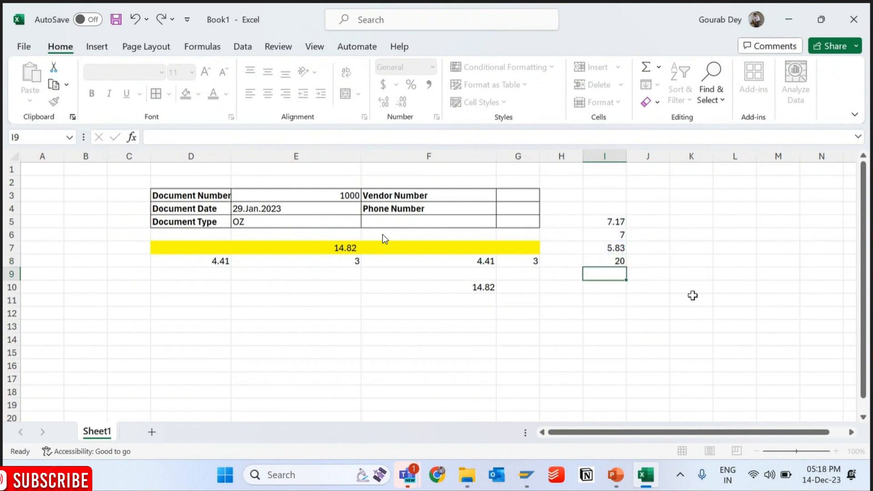
pyautogui.click(615, 259)
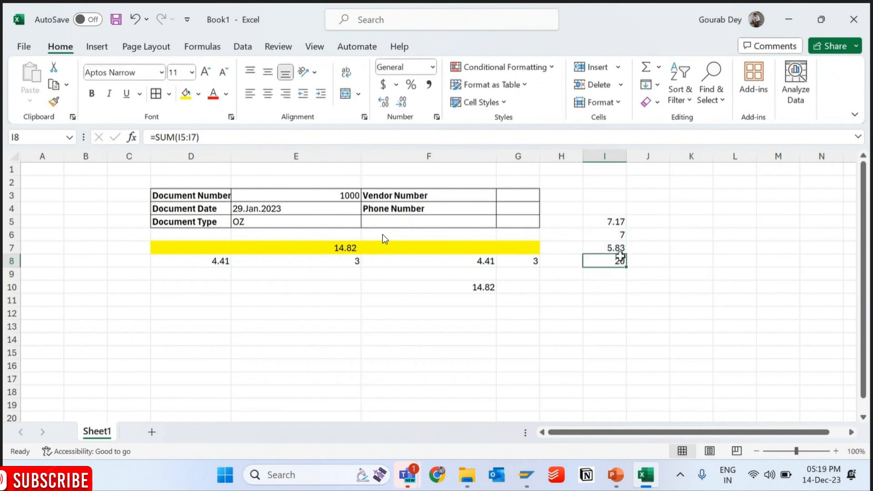
# - Return to SAP Form Builder and reopen %TEMPLATE1 in the Table Painter
pyautogui.click(789, 19)
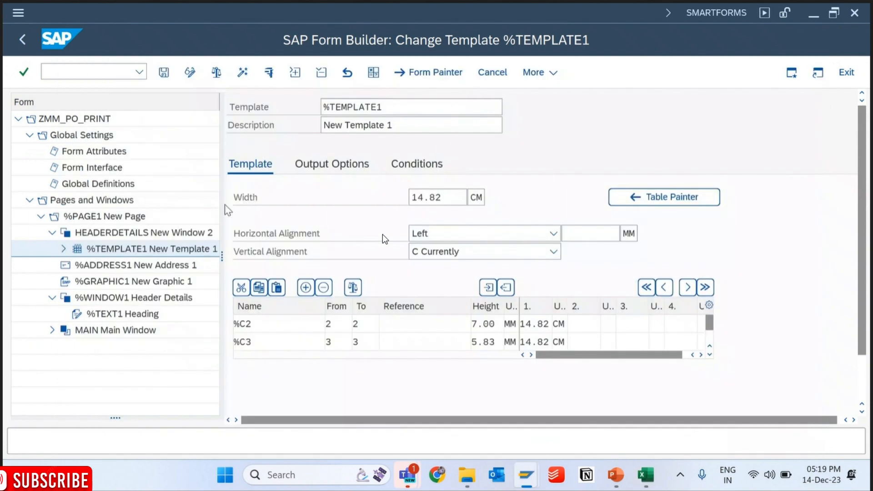
pyautogui.click(657, 197)
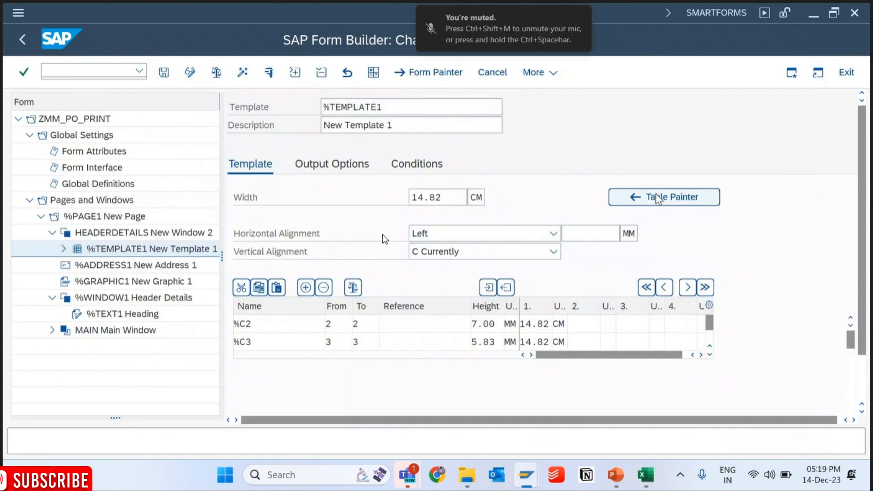
# - Save the form and check the position and size of the HEADERDETAILS window
pyautogui.click(165, 73)
pyautogui.click(137, 234)
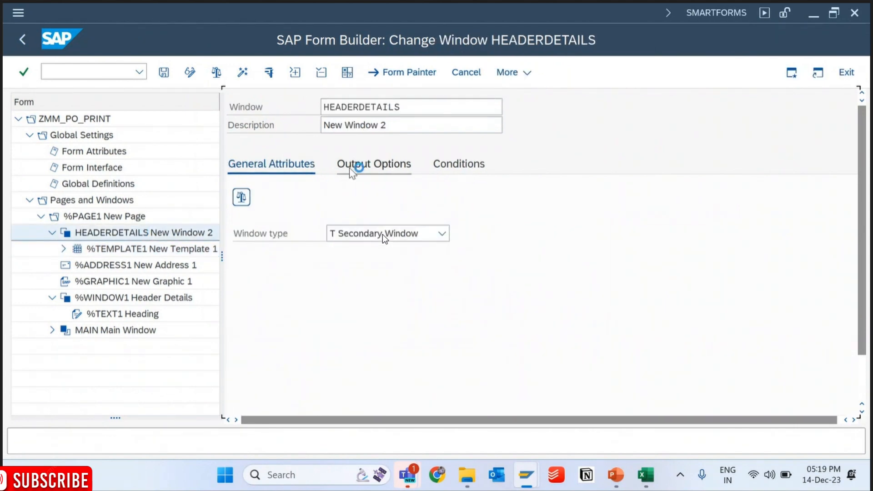
pyautogui.click(351, 172)
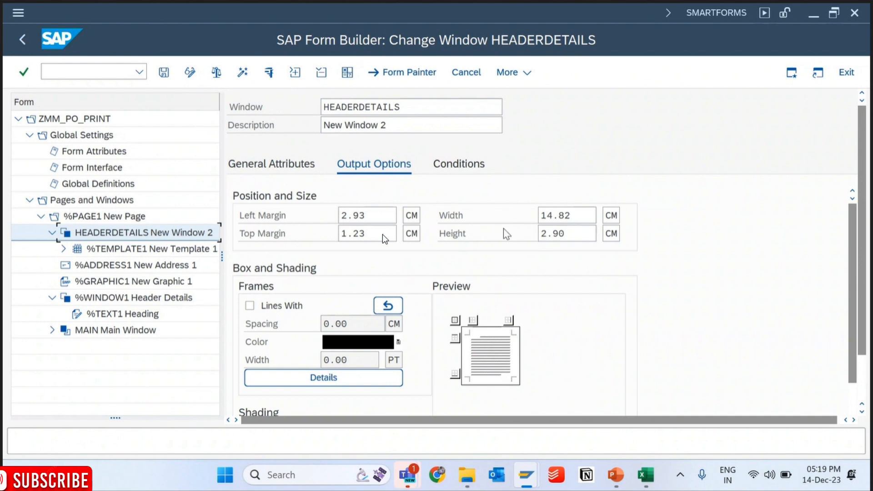
# - Return to %TEMPLATE1's details and review the heights of rows %C1, %C2 and %C3
pyautogui.click(159, 255)
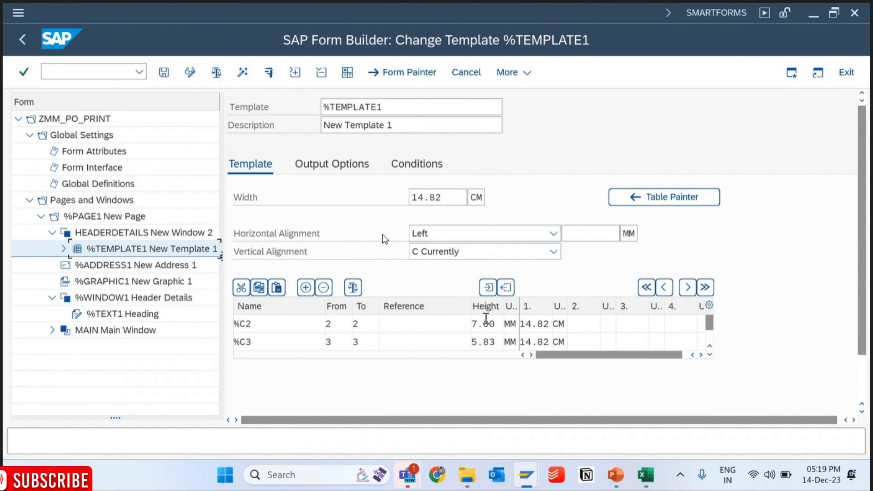
pyautogui.click(490, 327)
pyautogui.click(709, 346)
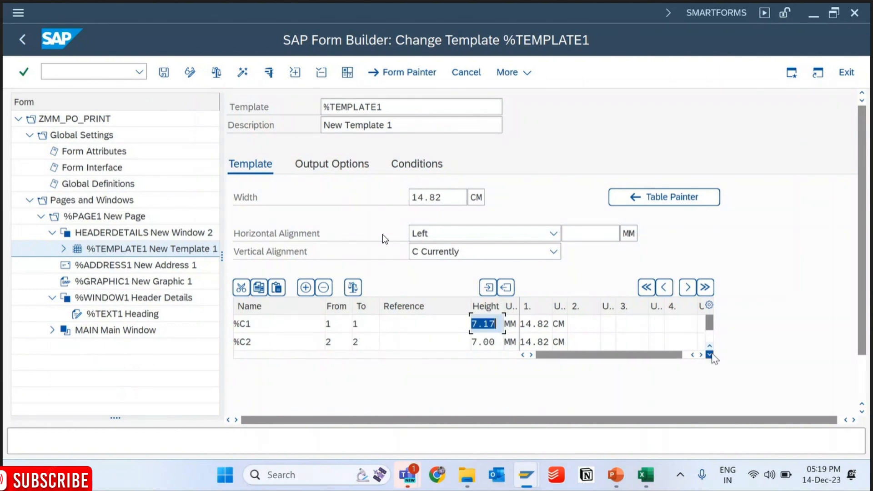
pyautogui.click(710, 355)
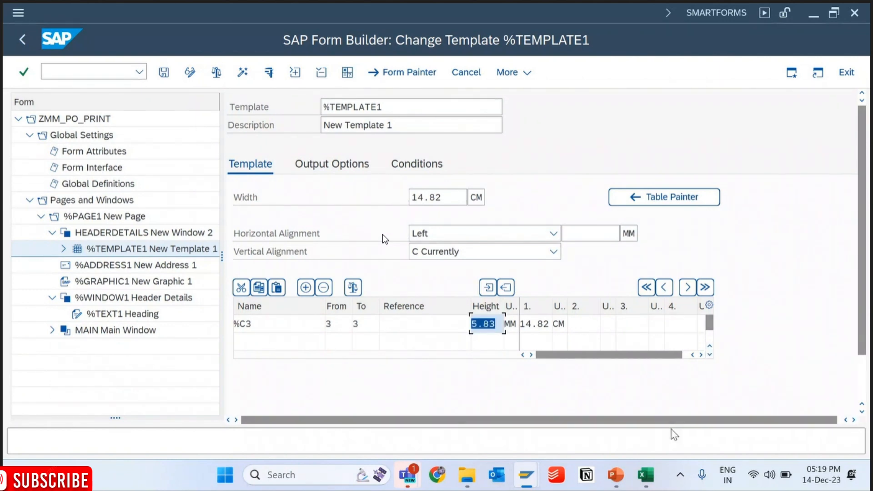
# - In the Excel sheet, divide the total row height by three with =I8/3 in I9
pyautogui.click(646, 475)
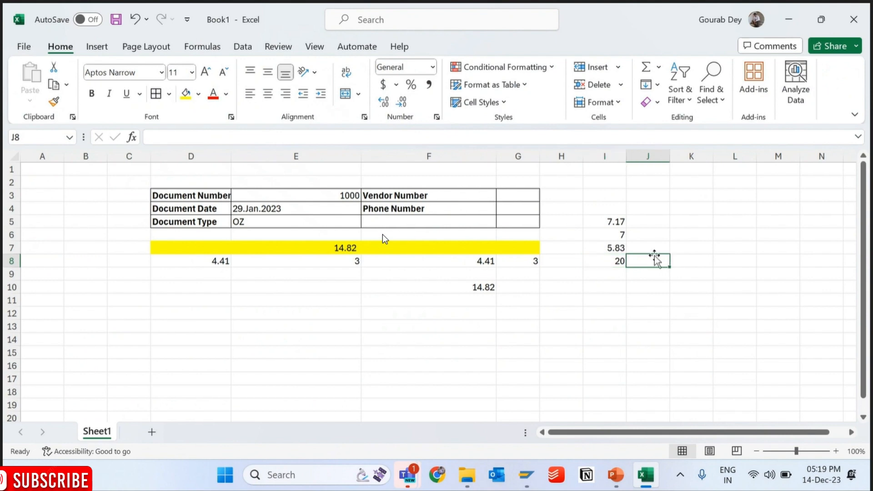
pyautogui.press('Return')
pyautogui.write('=')
pyautogui.press('Up')
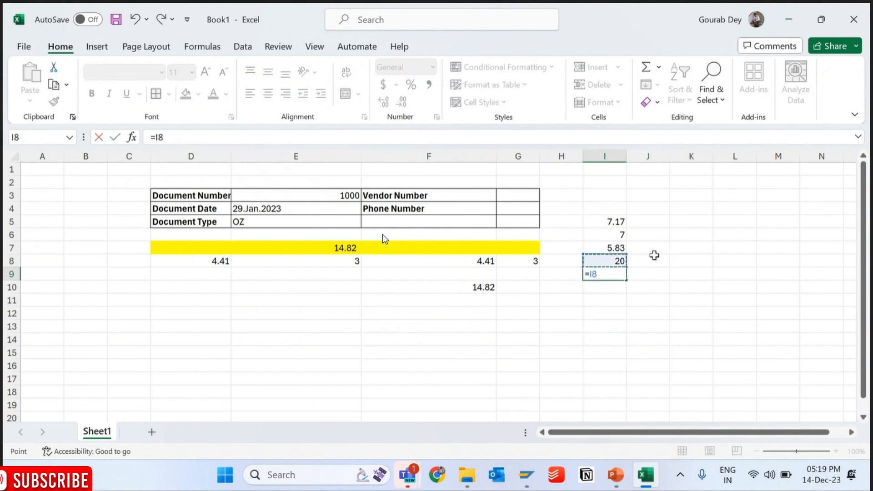
pyautogui.write('/3')
pyautogui.press('Return')
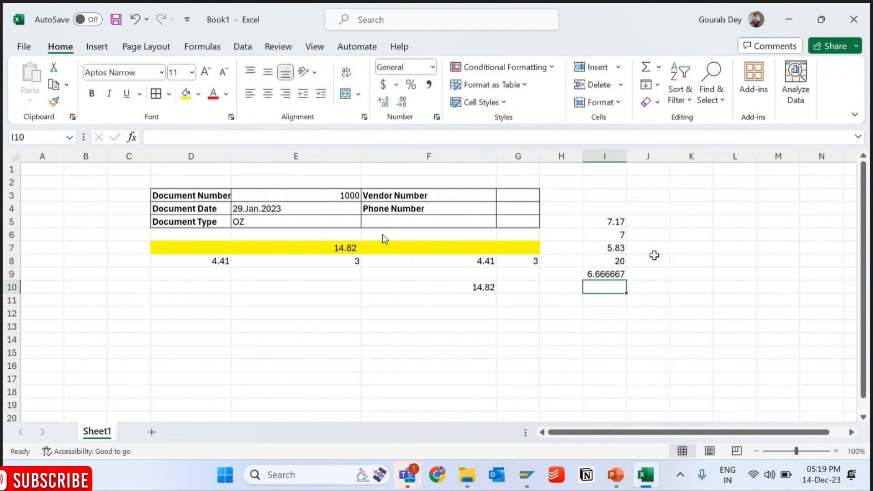
# - Back in SAP Form Builder, set the heights of template rows %C1 and %C2 to 6.66 mm
pyautogui.hotkey('alt', 'Tab')
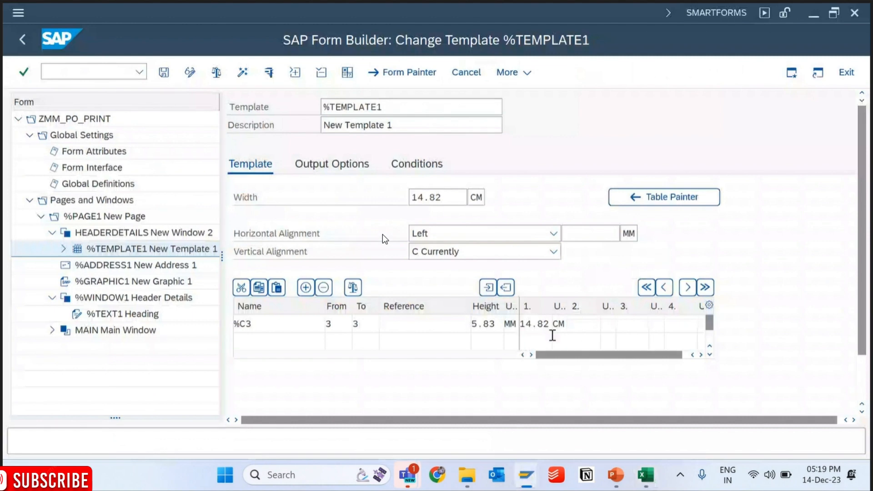
pyautogui.click(710, 347)
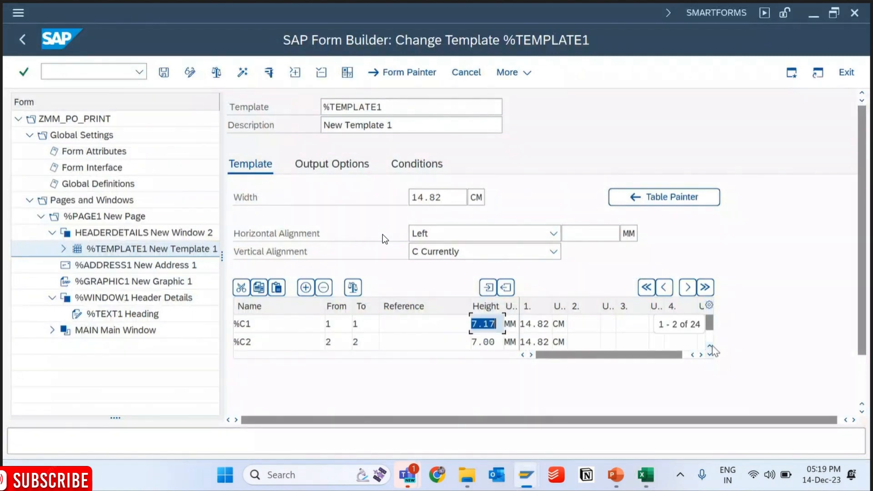
pyautogui.write('5')
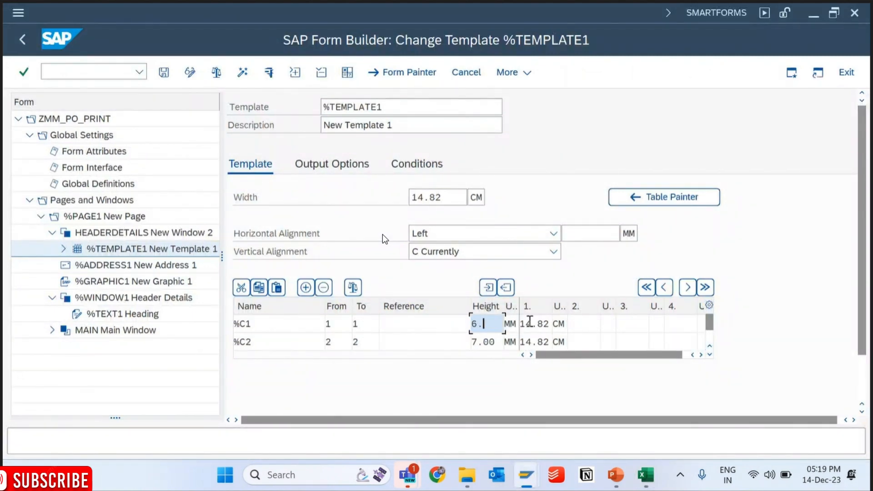
pyautogui.write('.66')
pyautogui.press('Down')
pyautogui.hotkey('ctrl', 'a')
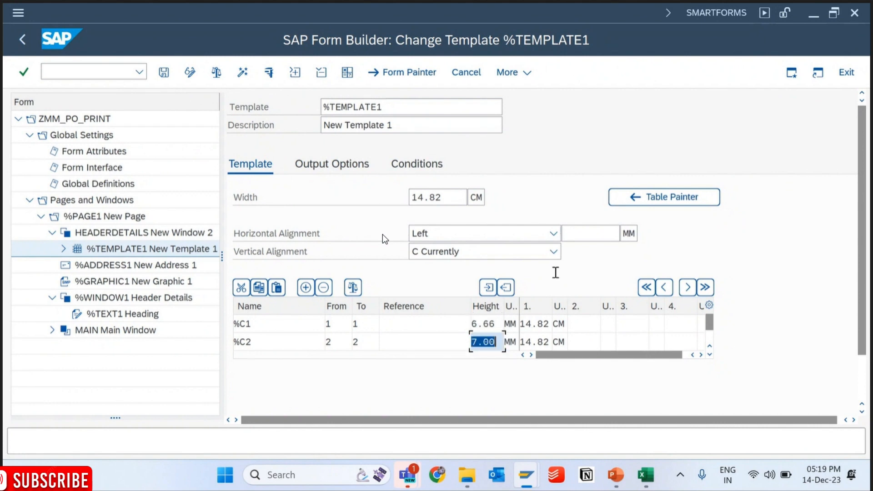
pyautogui.write('6.66')
# - Set the height of template row %C3 to 6.67 mm and save the form
pyautogui.click(709, 355)
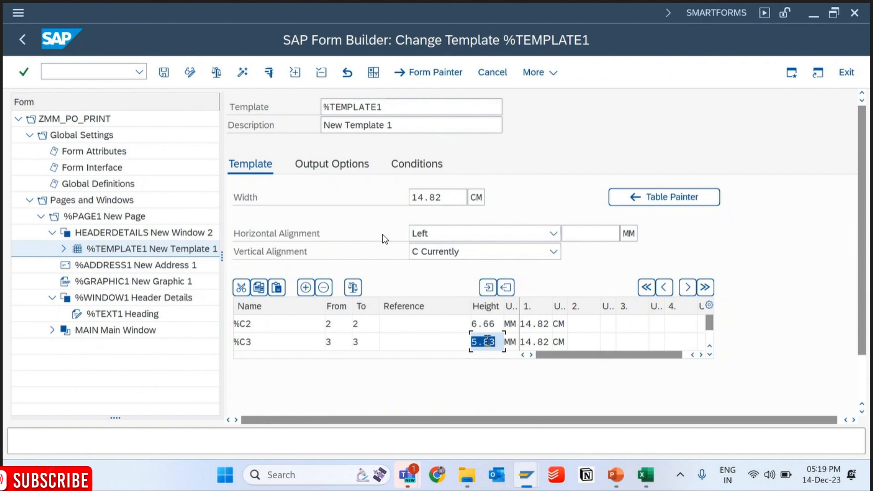
pyautogui.write('6.66')
pyautogui.press('BackSpace')
pyautogui.write('7')
pyautogui.press('Return')
pyautogui.click(163, 73)
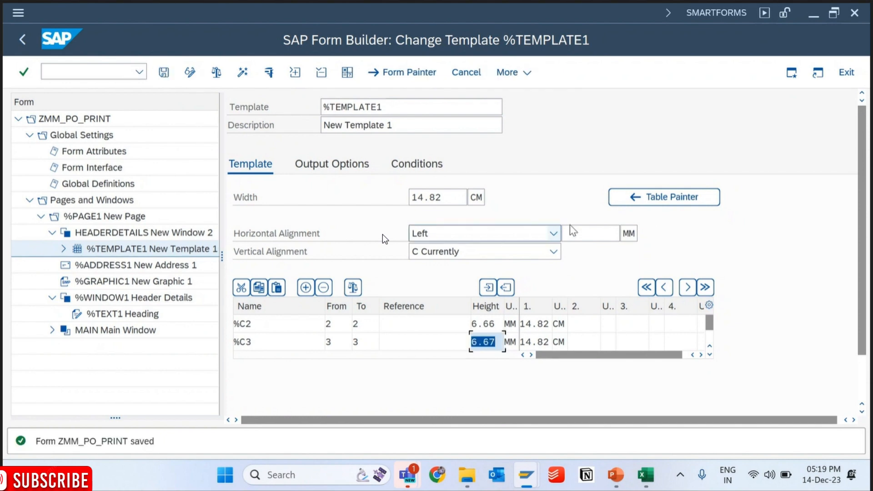
# - In the Table Painter, draw three vertical lines through all rows to form columns about 4.03, 3.29, 4.51 and 2.99 cm wide
pyautogui.click(643, 197)
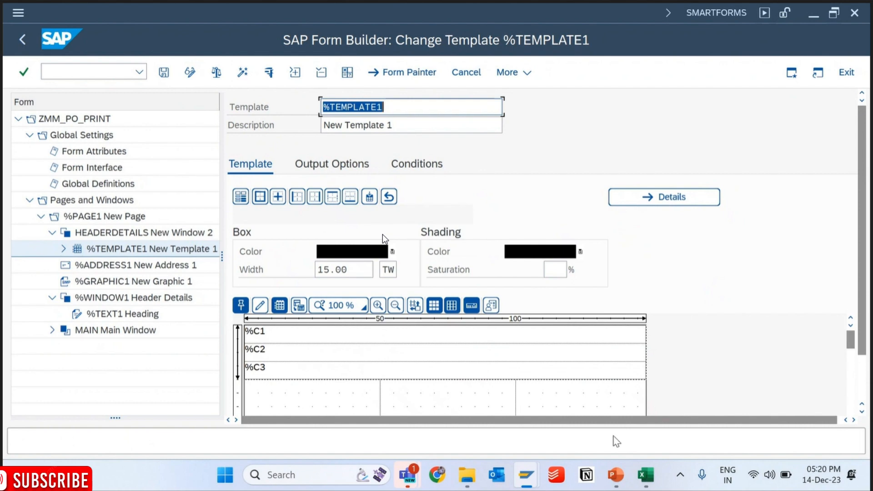
pyautogui.click(642, 484)
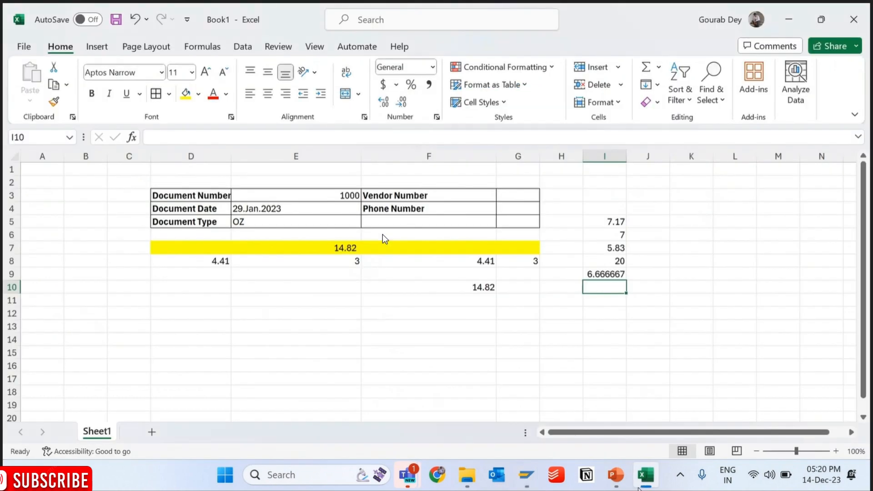
pyautogui.hotkey('alt', 'Tab')
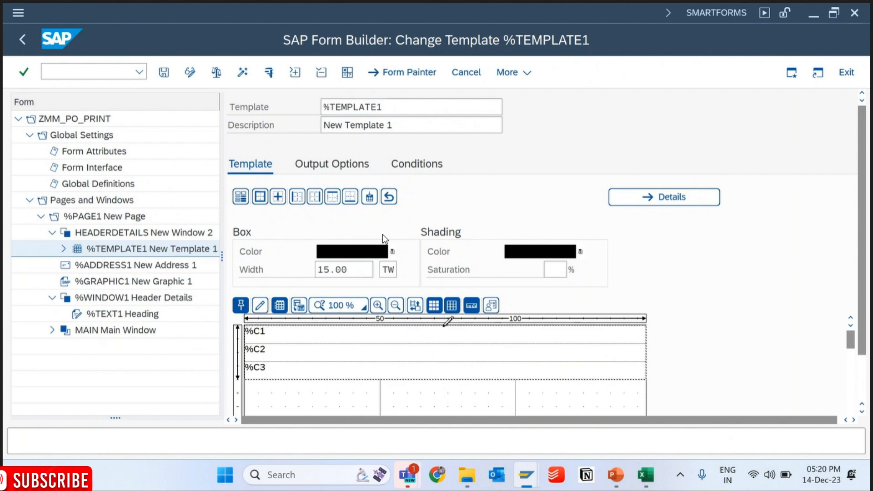
pyautogui.moveTo(448, 321); pyautogui.dragTo(444, 380)
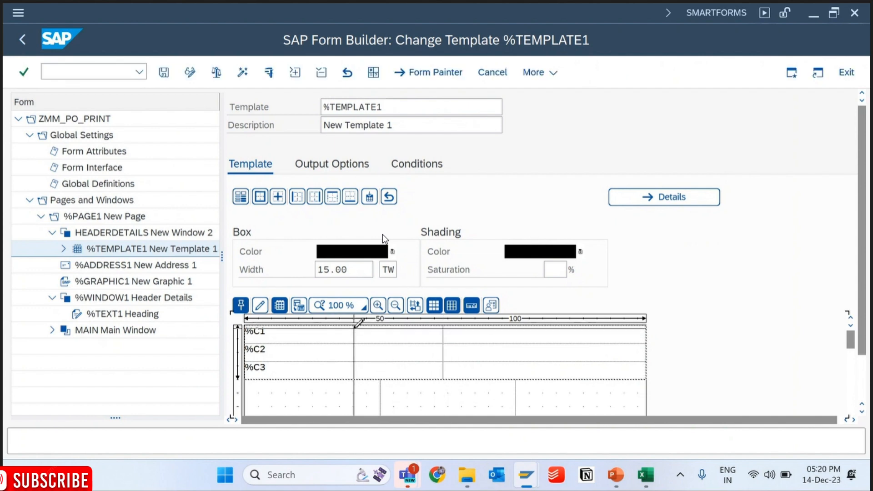
pyautogui.moveTo(355, 324); pyautogui.dragTo(354, 380)
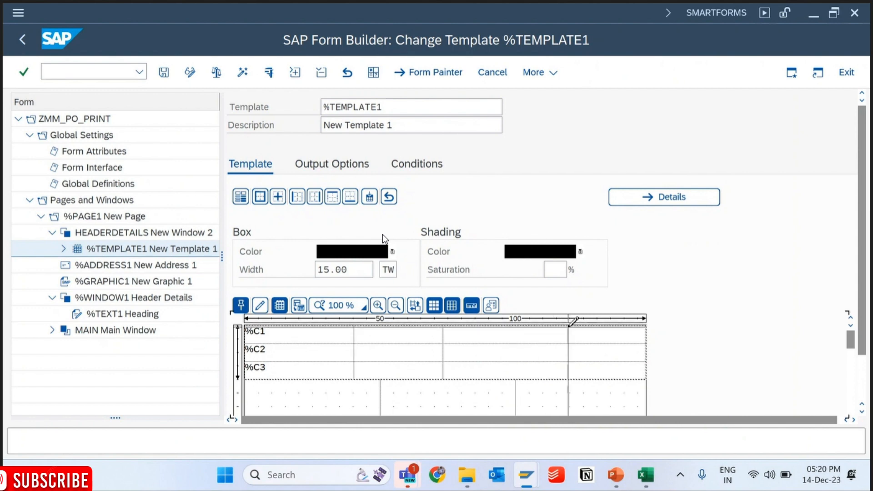
pyautogui.moveTo(574, 321); pyautogui.dragTo(566, 378)
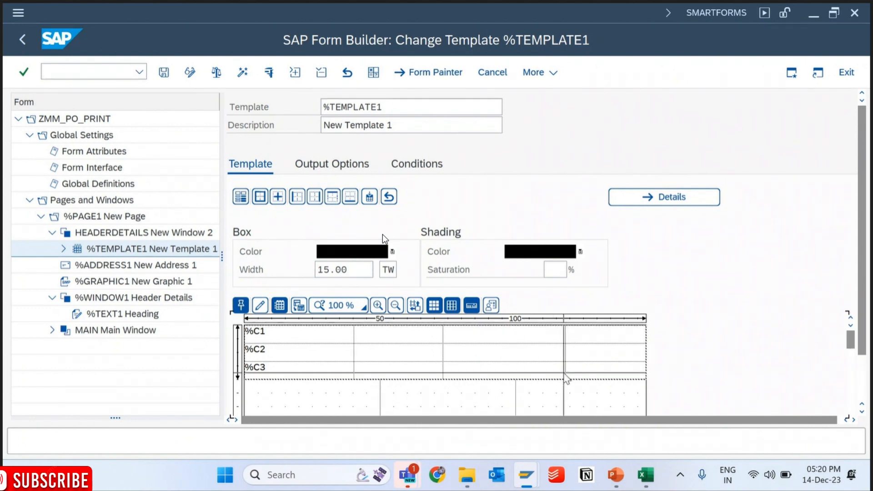
# - Open the template's details and check the widths of all four columns in row %C2
pyautogui.click(677, 201)
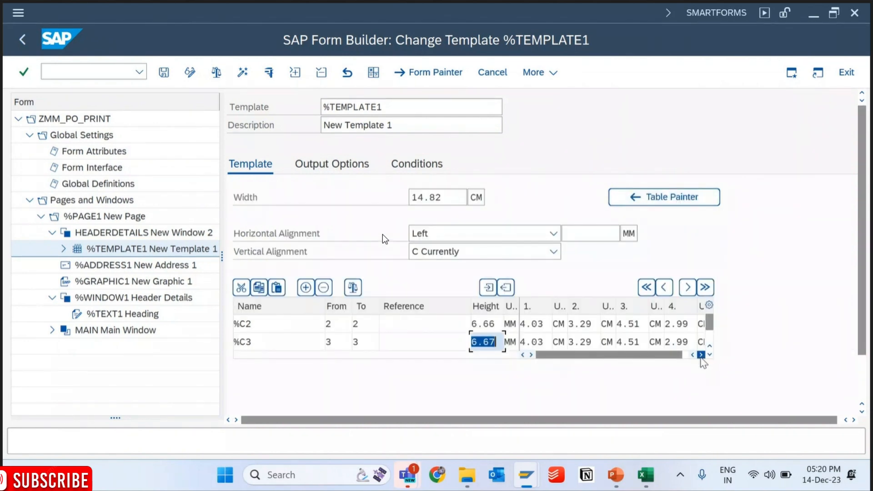
pyautogui.click(701, 358)
pyautogui.click(700, 358)
pyautogui.moveTo(671, 356); pyautogui.dragTo(604, 362)
pyautogui.moveTo(470, 306); pyautogui.dragTo(414, 314)
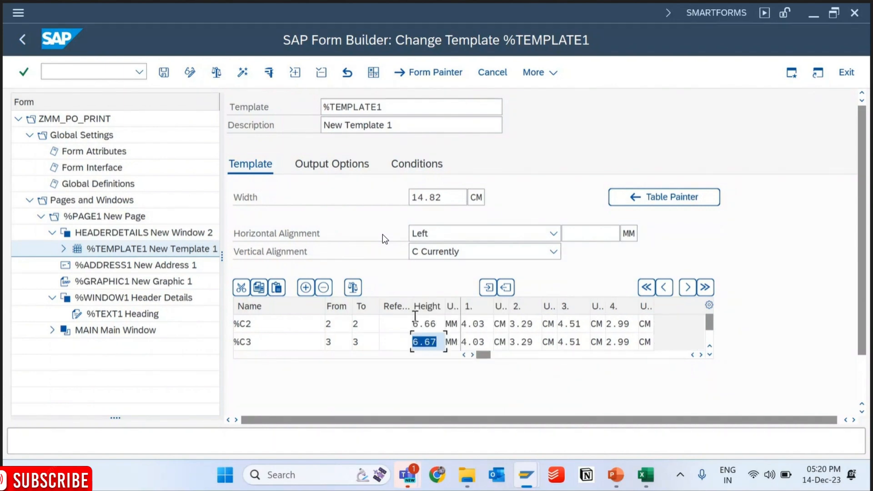
pyautogui.click(481, 326)
pyautogui.hotkey('ctrl', 'c')
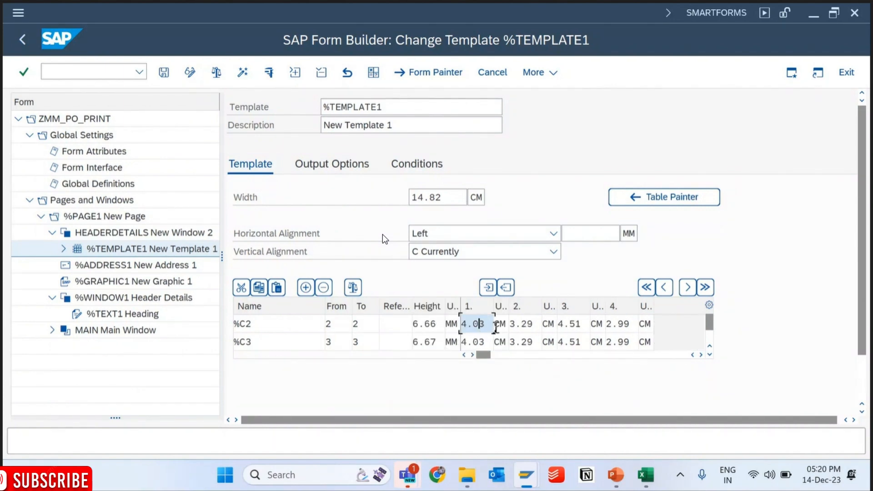
pyautogui.click(532, 326)
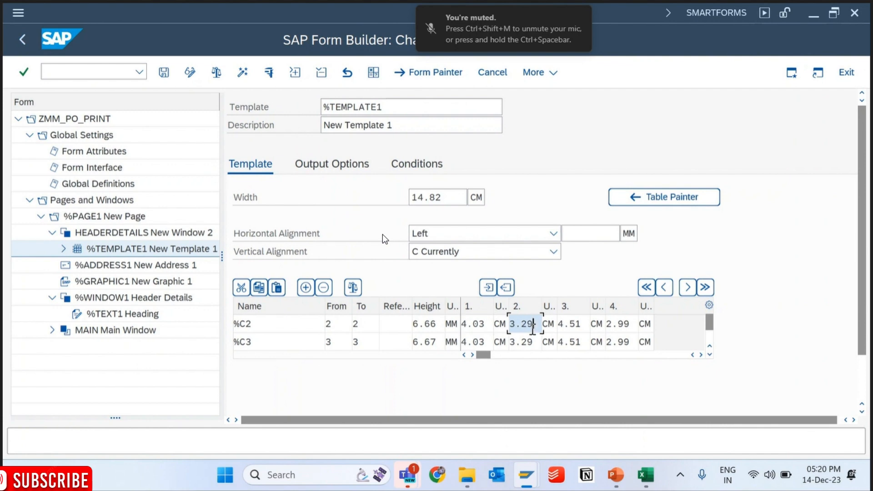
pyautogui.click(573, 326)
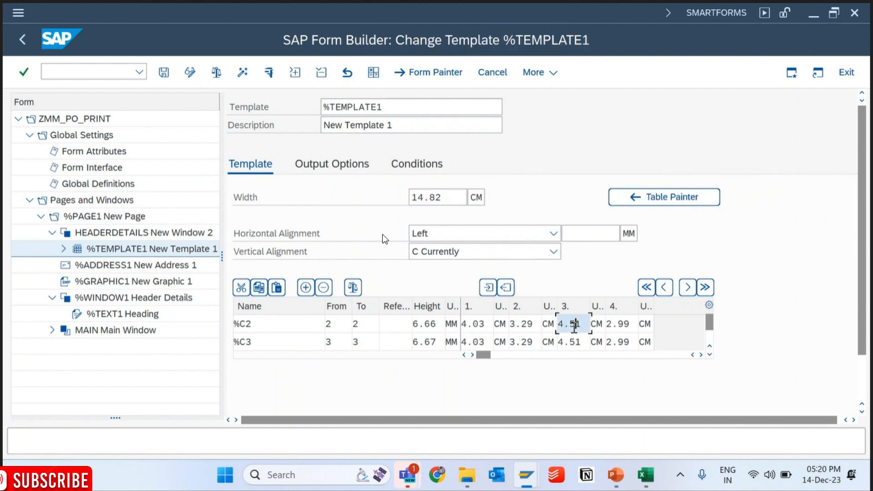
pyautogui.click(623, 327)
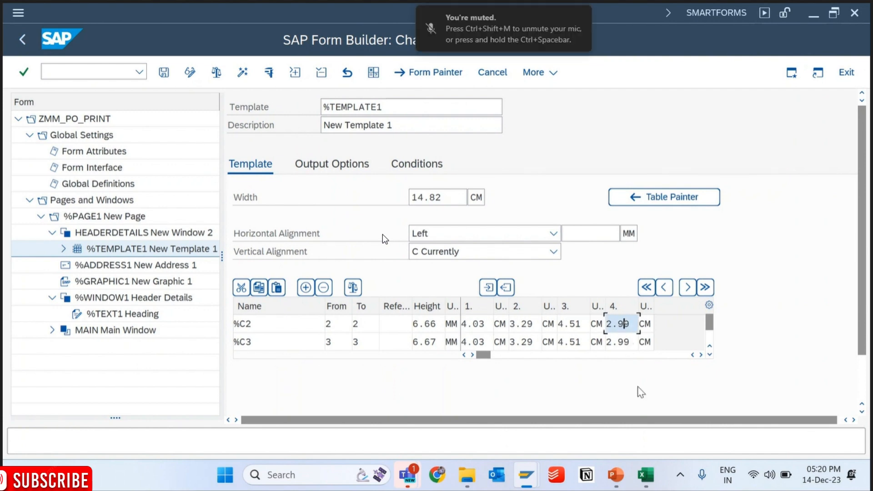
# - Copy the first two column widths into the Excel sheet as 4.03 in D11 and 3.29 in D12
pyautogui.click(488, 328)
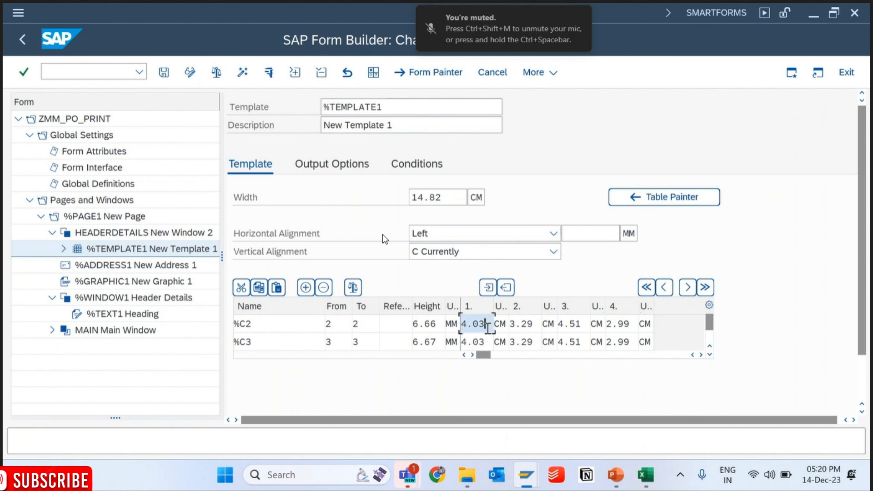
pyautogui.hotkey('alt', 'Tab')
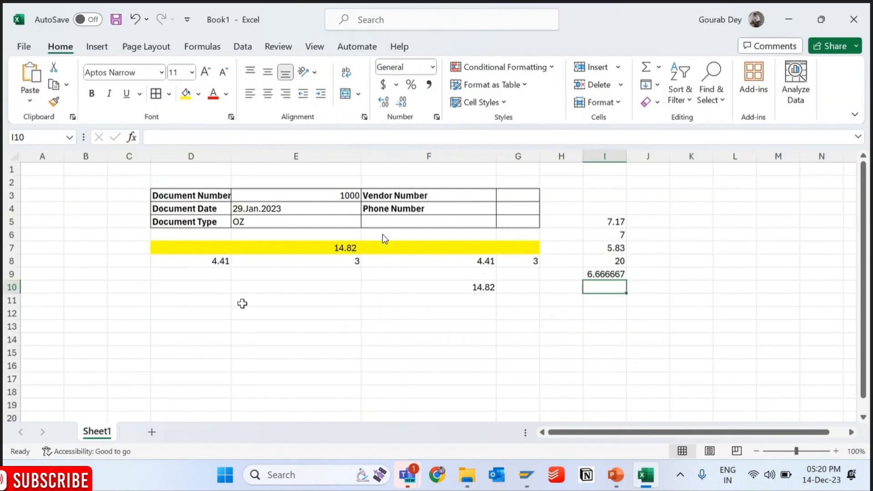
pyautogui.click(227, 300)
pyautogui.hotkey('ctrl', 'v')
pyautogui.click(238, 303)
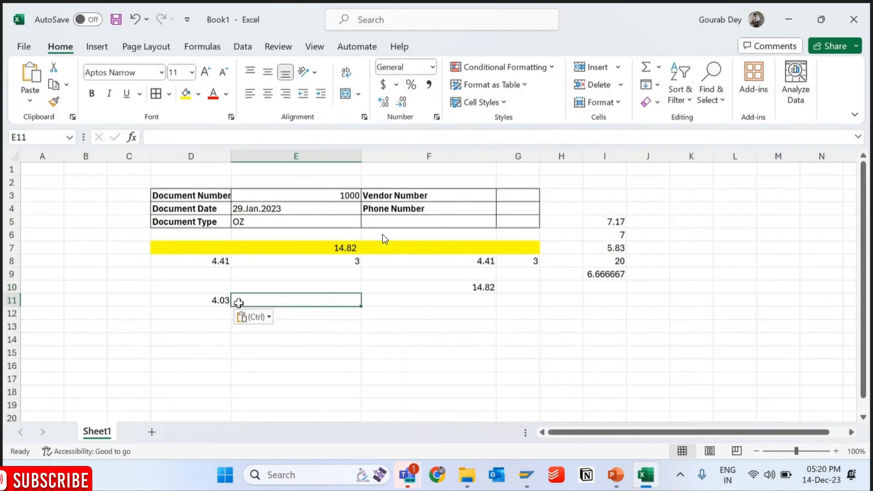
pyautogui.hotkey('alt', 'Tab')
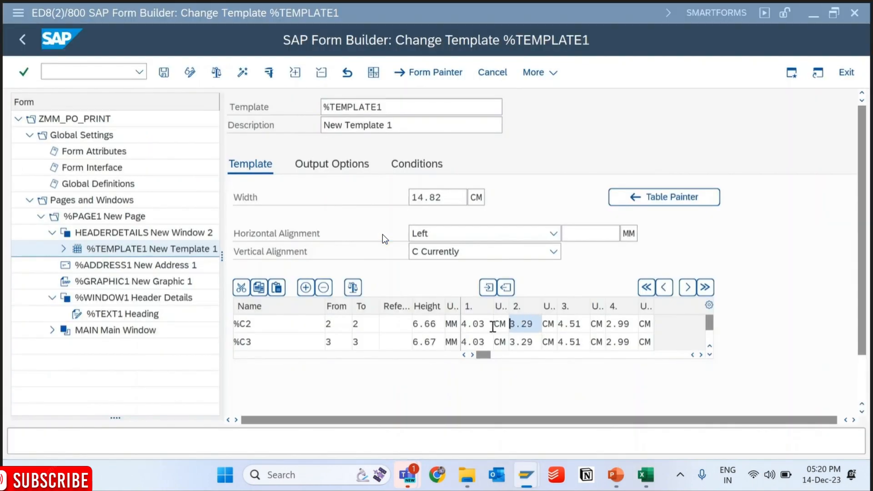
pyautogui.hotkey('alt', 'Tab')
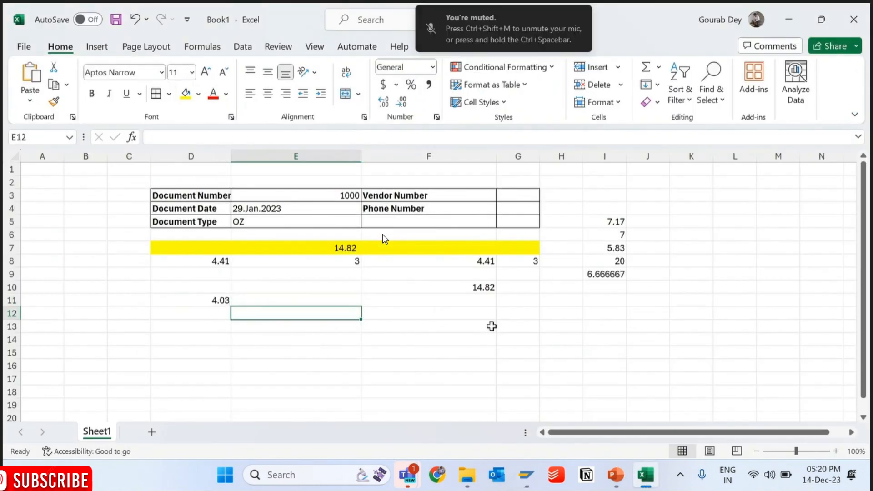
pyautogui.hotkey('alt', 'Tab')
# - Copy the third and fourth column widths into the Excel sheet as 4.51 in D13 and 2.99 in D14
pyautogui.doubleClick(588, 324)
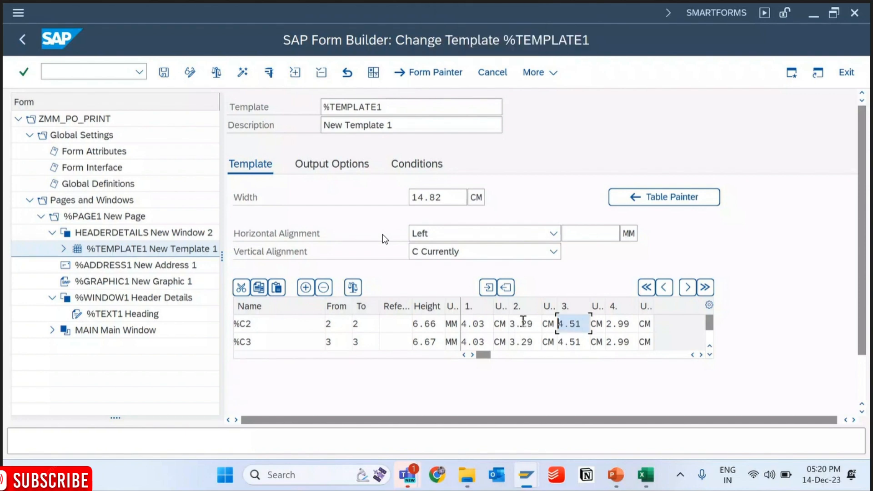
pyautogui.hotkey('ctrl', 'c')
pyautogui.hotkey('alt', 'Tab')
pyautogui.press('Down')
pyautogui.hotkey('ctrl', 'v')
pyautogui.hotkey('alt', 'Tab')
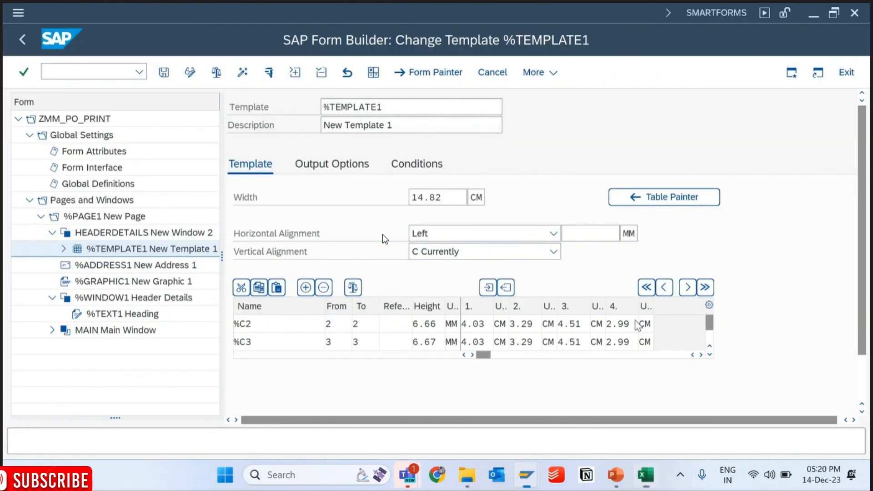
pyautogui.doubleClick(629, 324)
pyautogui.hotkey('ctrl', 'c')
pyautogui.hotkey('alt', 'Tab')
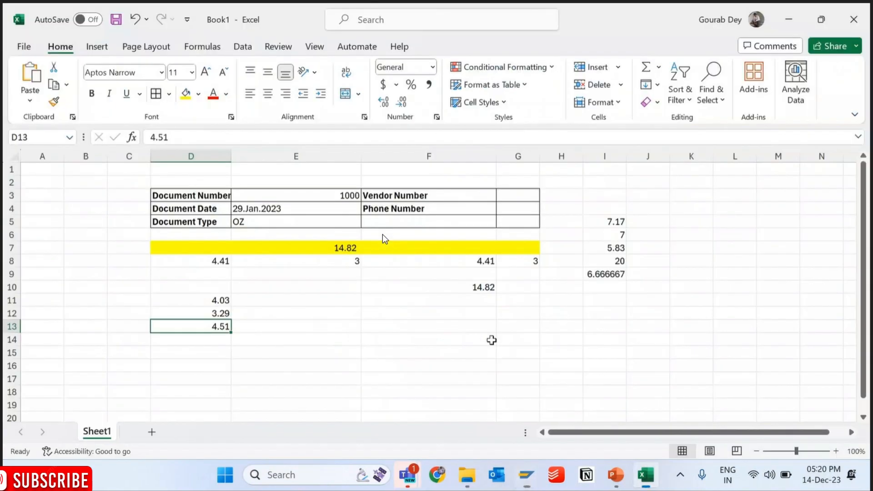
pyautogui.press('Down')
pyautogui.hotkey('ctrl', 'v')
# - Enter =sum(D11:D14) in cell D15 to total the four copied column widths
pyautogui.press('Down')
pyautogui.write('=sum(')
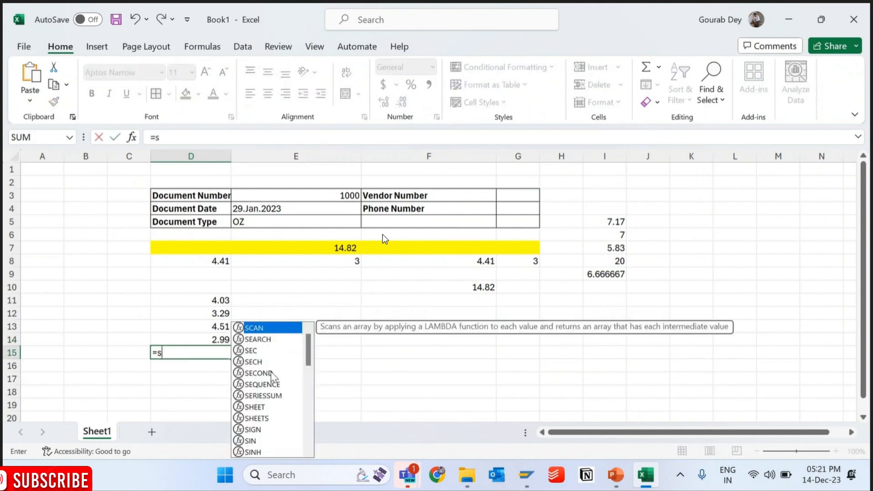
pyautogui.press('Up')
pyautogui.hotkey('shift', 'Up')
pyautogui.hotkey('shift', 'Up')
pyautogui.hotkey('shift', 'Up')
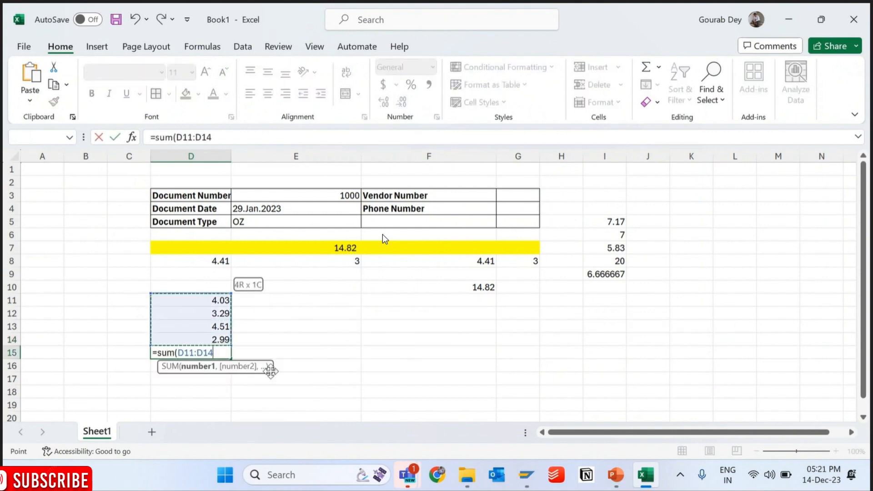
pyautogui.write(')')
pyautogui.press('Return')
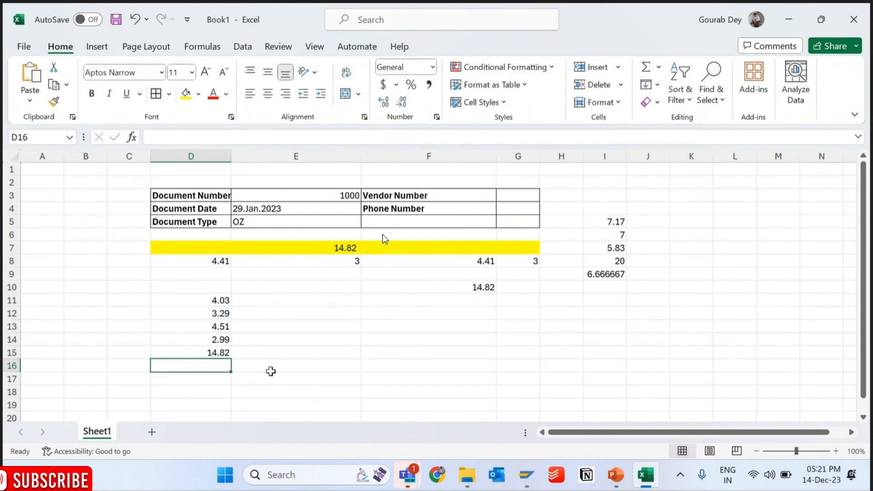
# - Copy the planned first-column width 4.41 from cell D8 and switch back to the SAP Form Builder
pyautogui.press('alt')
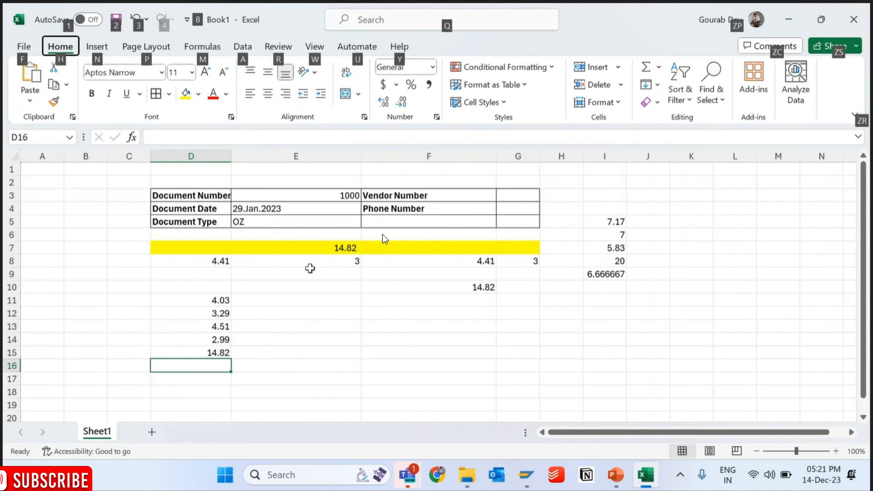
pyautogui.click(310, 271)
pyautogui.click(224, 257)
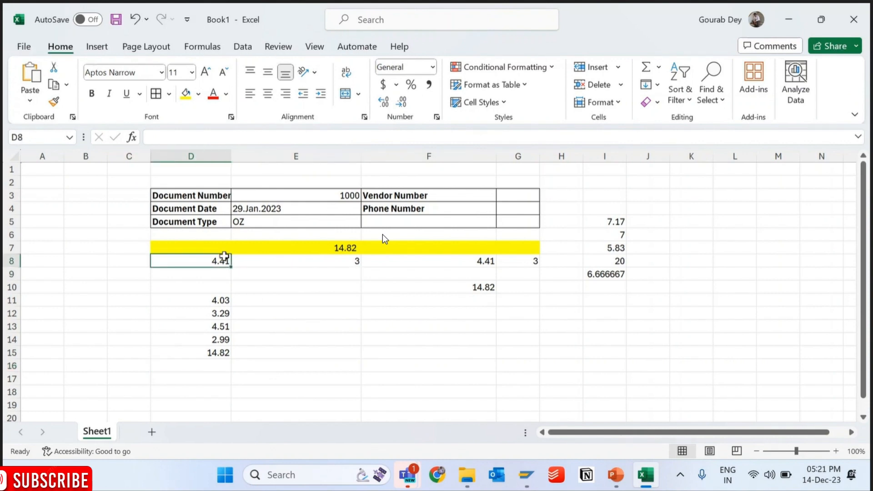
pyautogui.hotkey('ctrl', 'c')
pyautogui.hotkey('alt', 'Tab')
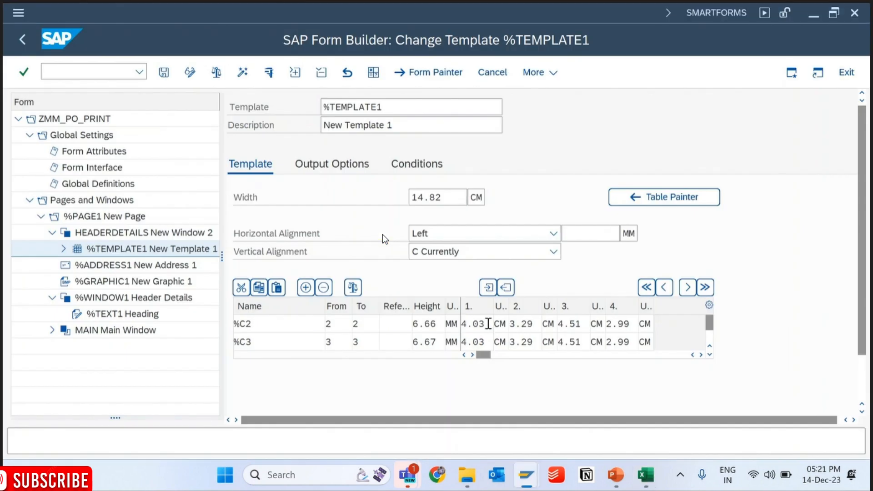
# - Set the four column widths of template row %C2 to 4.41, 3, 4.41 and 3 cm
pyautogui.doubleClick(486, 325)
pyautogui.doubleClick(535, 325)
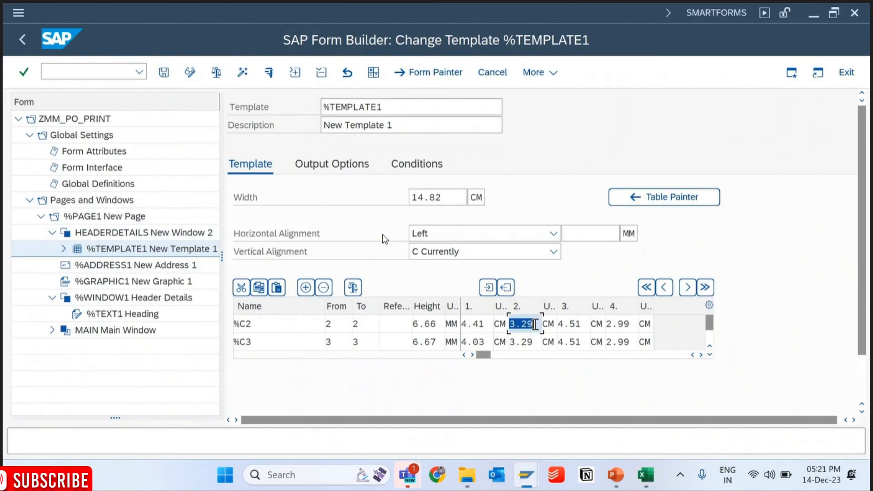
pyautogui.write('3')
pyautogui.press('Tab')
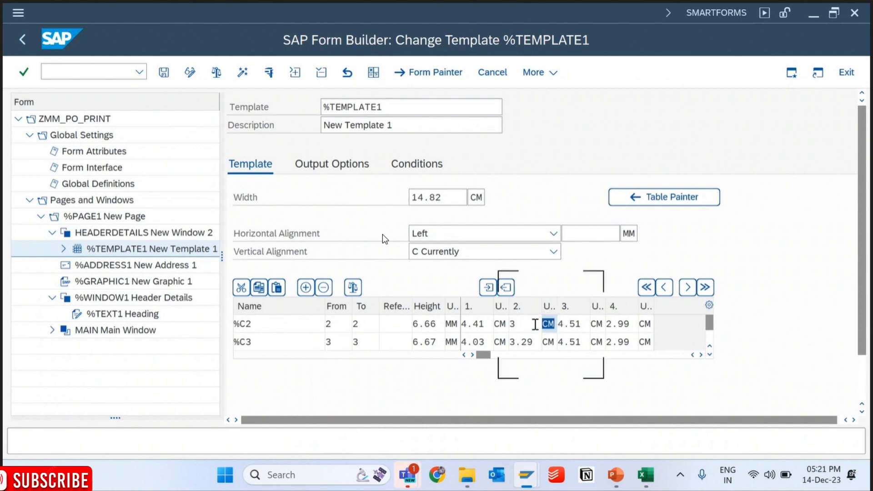
pyautogui.press('Tab')
pyautogui.press('Tab')
pyautogui.press('Tab')
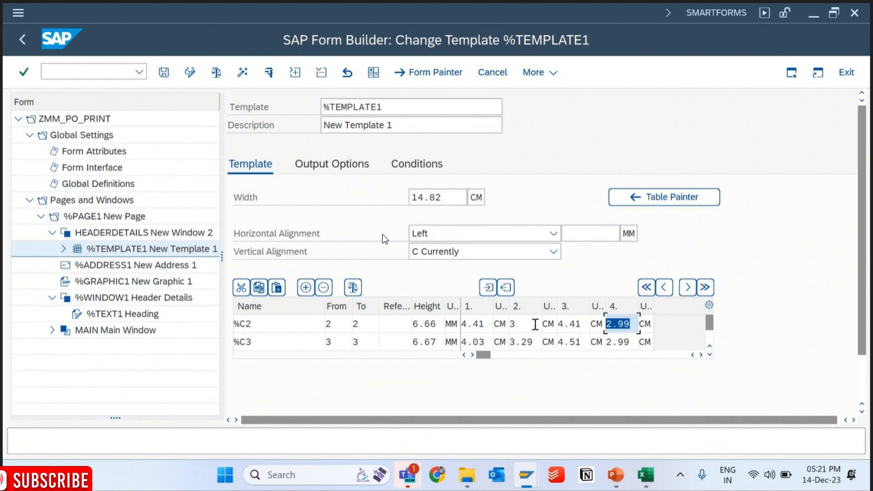
pyautogui.write('3')
# - Set the four column widths of template row %C3 to 4.41, 3, 4.41 and 3 cm
pyautogui.click(479, 342)
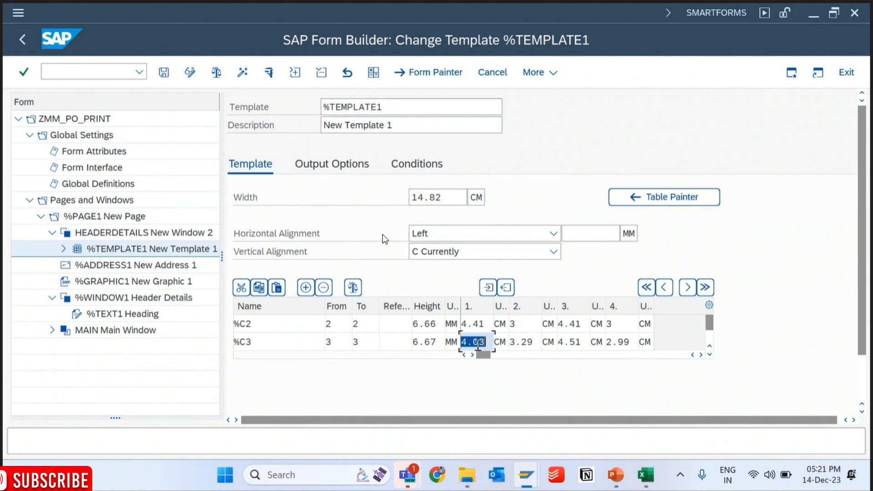
pyautogui.press('Tab')
pyautogui.press('Tab')
pyautogui.write('3')
pyautogui.press('Tab')
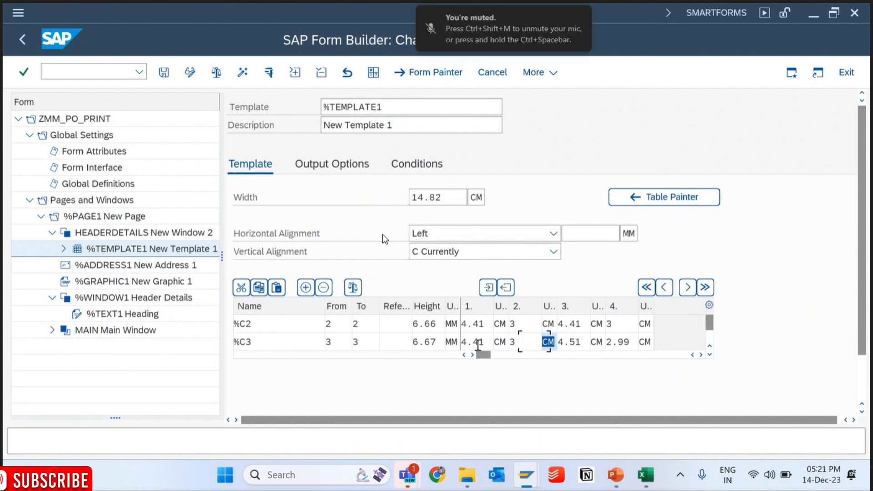
pyautogui.press('Tab')
pyautogui.press('Tab')
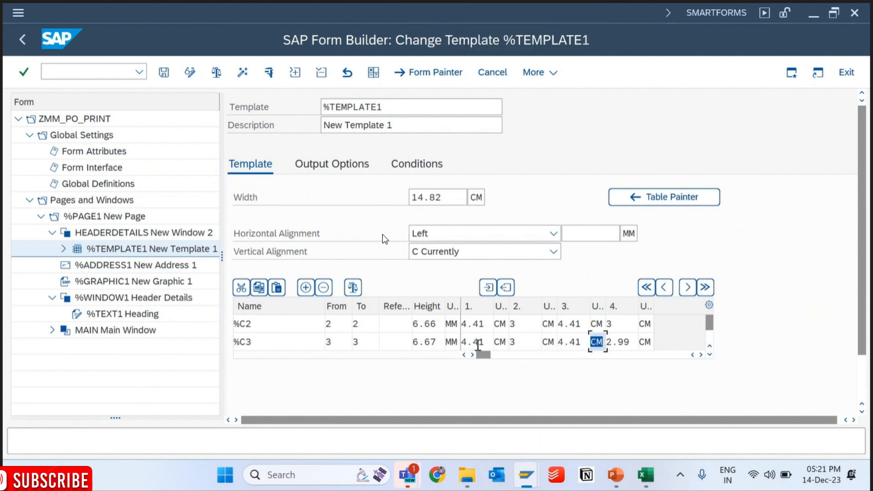
pyautogui.press('Tab')
pyautogui.write('3')
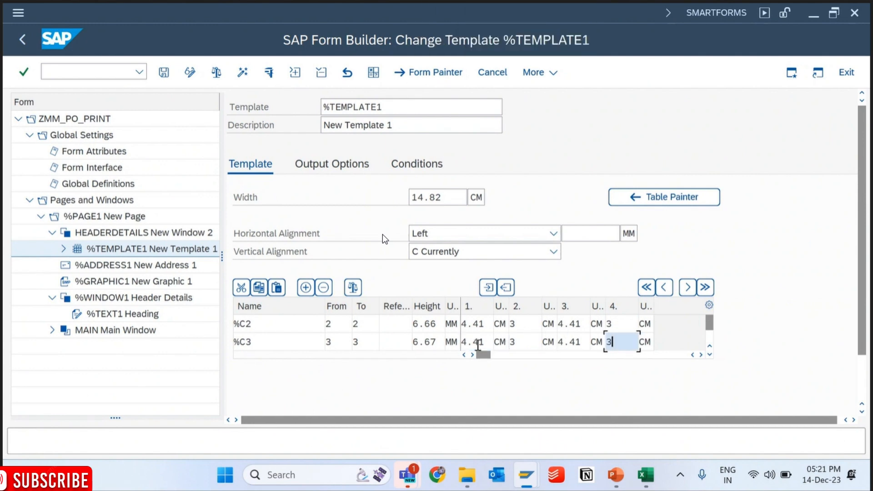
# - Set the four column widths of template row %C1 to 4.41, 3, 4.41 and 3 cm and save the form
pyautogui.click(710, 354)
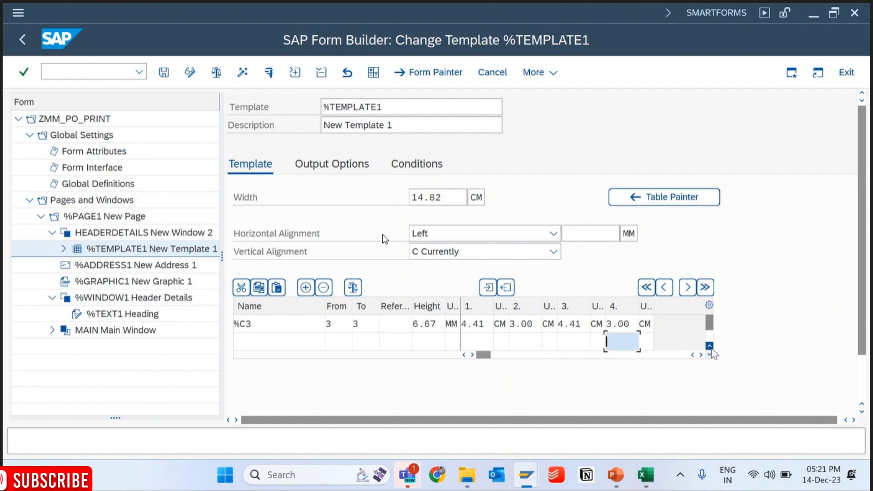
pyautogui.click(710, 347)
pyautogui.click(710, 347)
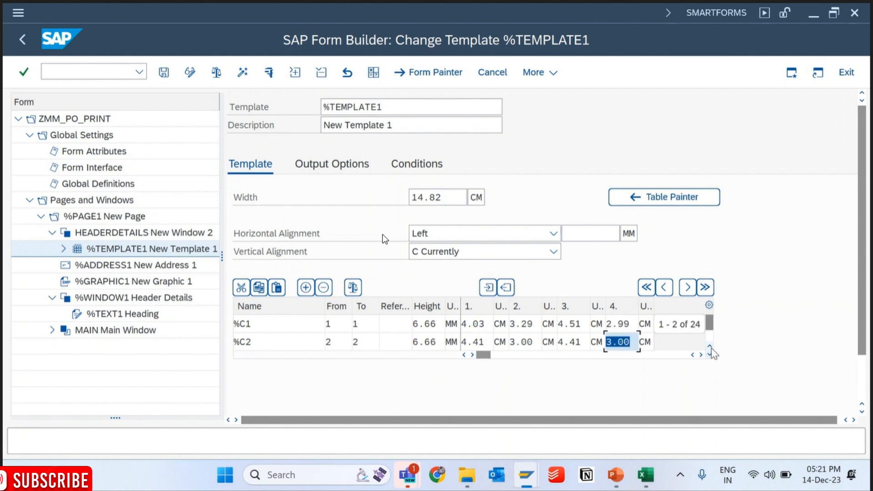
pyautogui.click(482, 330)
pyautogui.write('4.41')
pyautogui.press('Tab')
pyautogui.press('Tab')
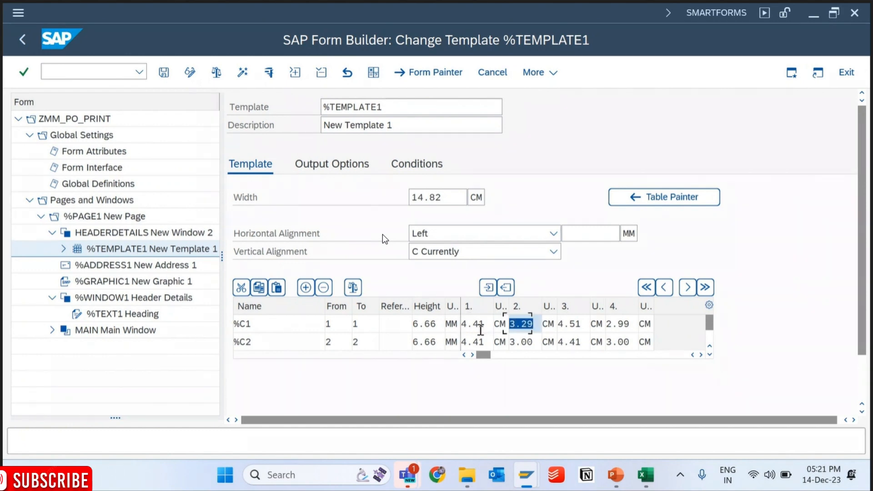
pyautogui.write('3')
pyautogui.press('Tab')
pyautogui.press('Tab')
pyautogui.write('4.41')
pyautogui.press('Tab')
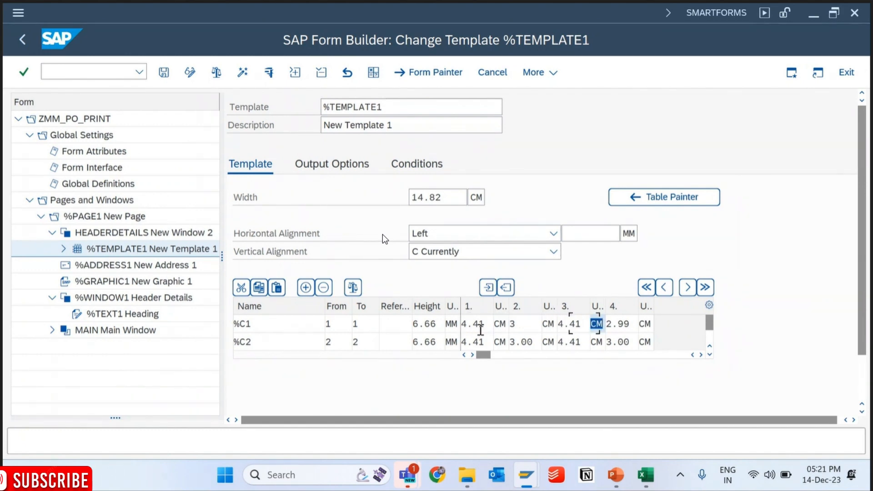
pyautogui.press('Tab')
pyautogui.write('3')
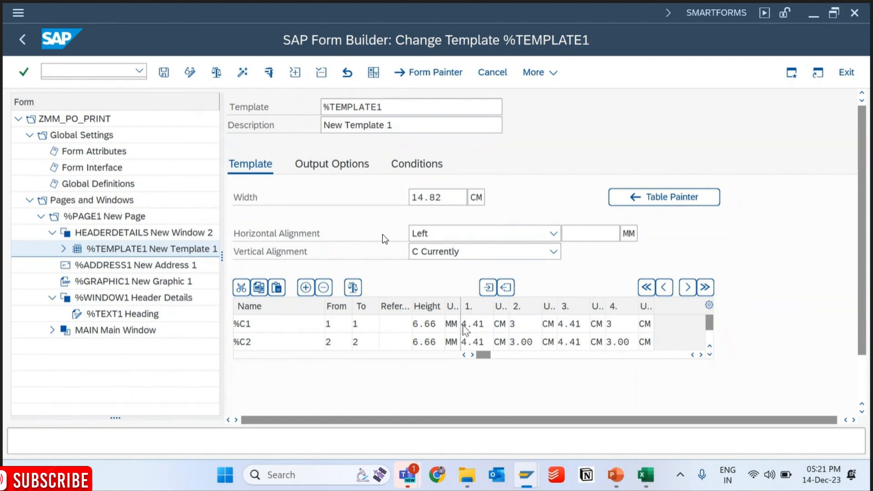
pyautogui.hotkey('ctrl', 's')
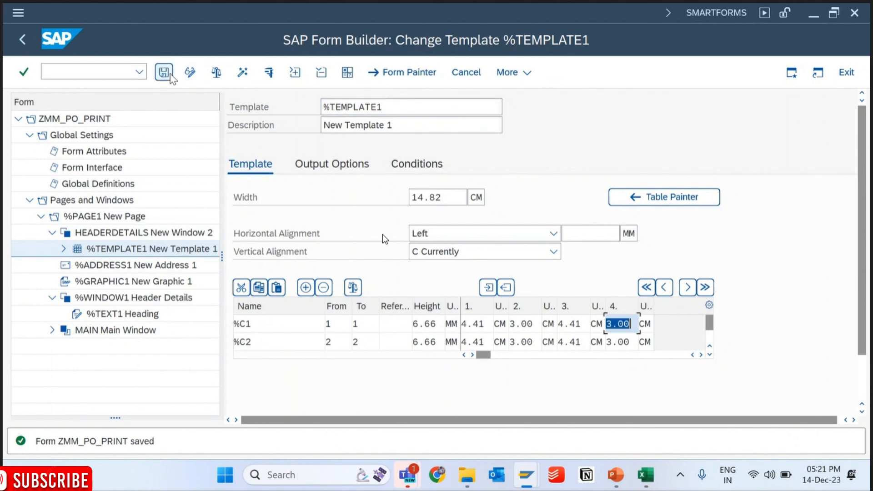
# - Show the template in the Table Painter, switch to Excel and remove all borders from the sketched table D3:G5
pyautogui.click(636, 201)
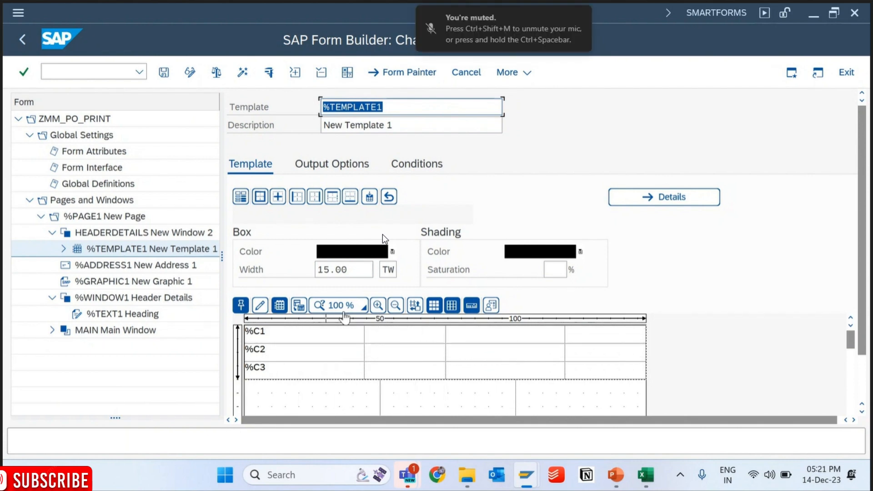
pyautogui.click(645, 475)
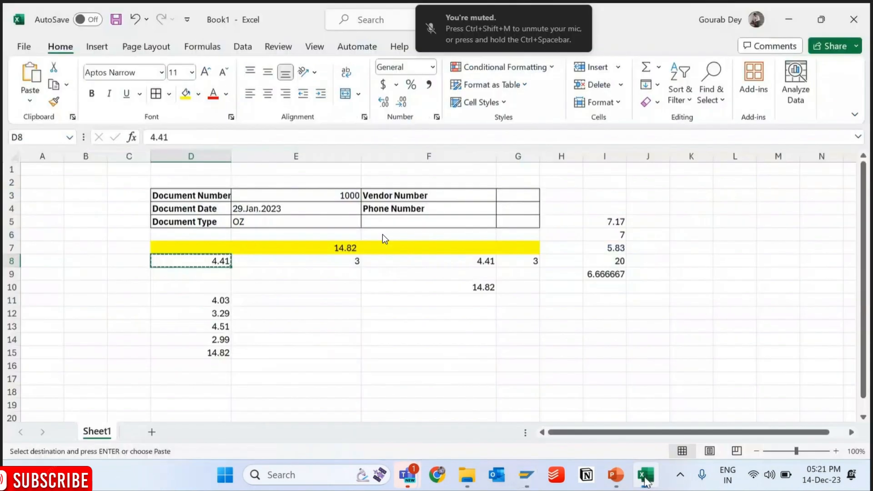
pyautogui.moveTo(189, 195); pyautogui.dragTo(509, 222)
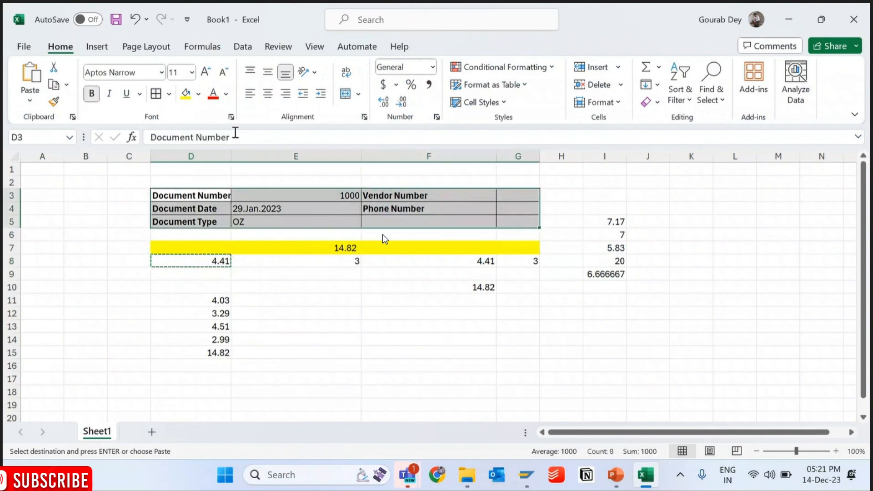
pyautogui.click(161, 98)
pyautogui.click(168, 94)
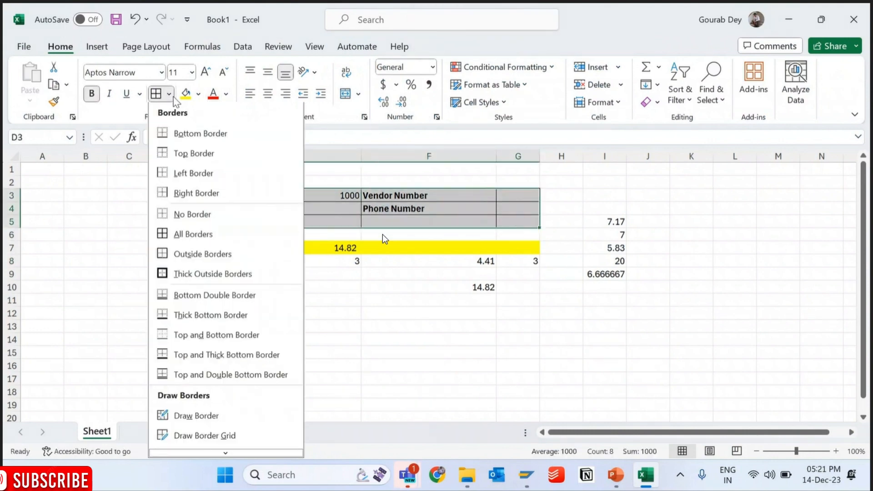
pyautogui.click(199, 234)
pyautogui.click(300, 300)
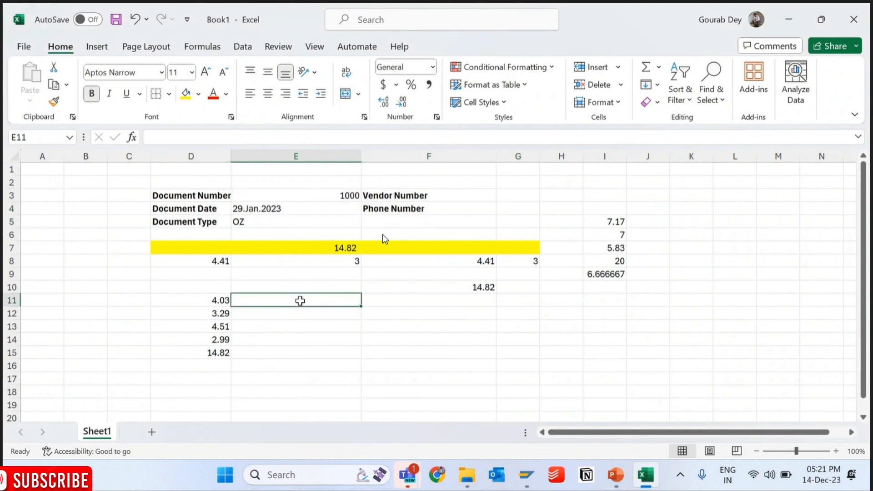
pyautogui.moveTo(197, 194); pyautogui.dragTo(477, 210)
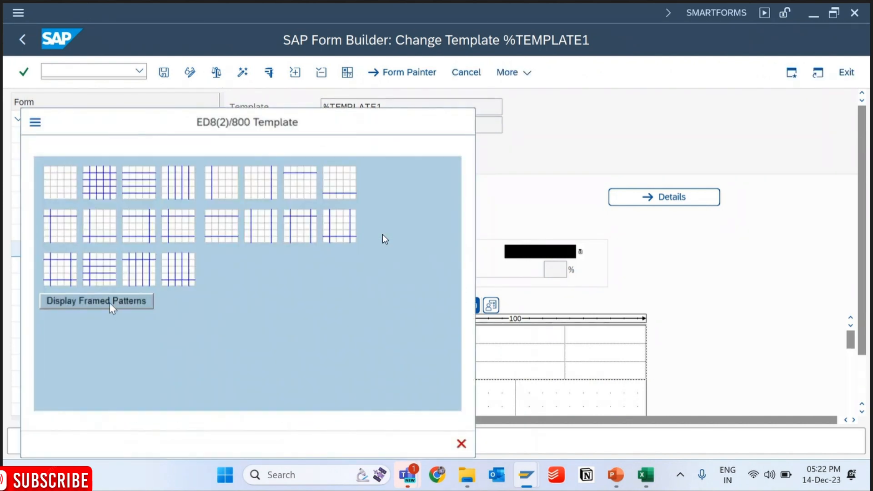
# - Apply the framed pattern with all horizontal and vertical lines to %TEMPLATE1, and save and activate the form
pyautogui.click(110, 303)
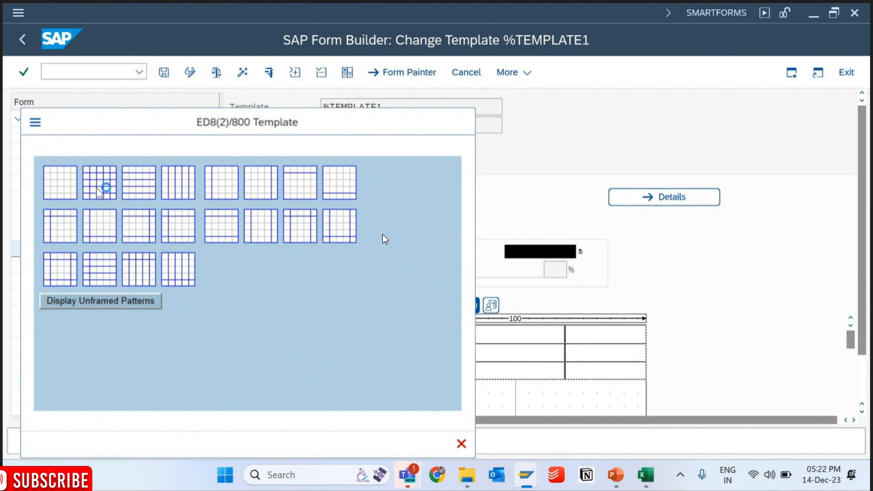
pyautogui.click(105, 187)
pyautogui.click(164, 72)
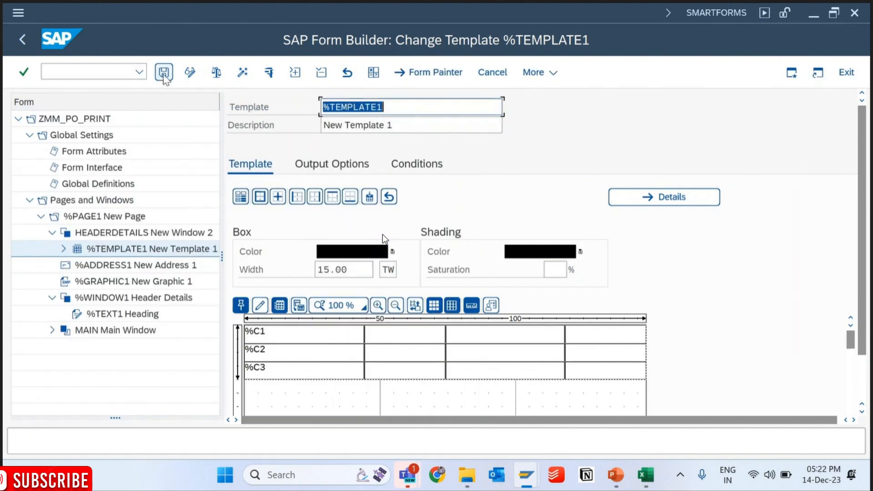
pyautogui.click(242, 73)
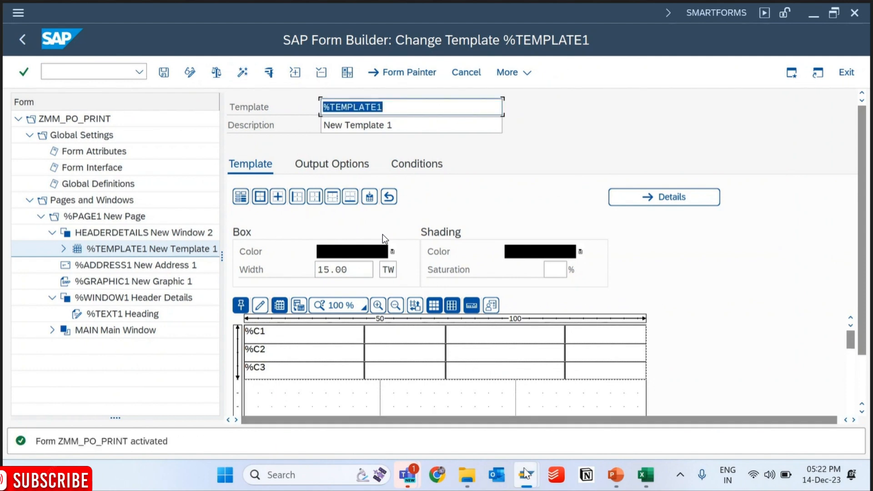
# - Switch to the SE38 session, leave the old print preview and rerun program ZMM_PO_PRINT to preview the updated form
pyautogui.moveTo(526, 475)
pyautogui.click(491, 368)
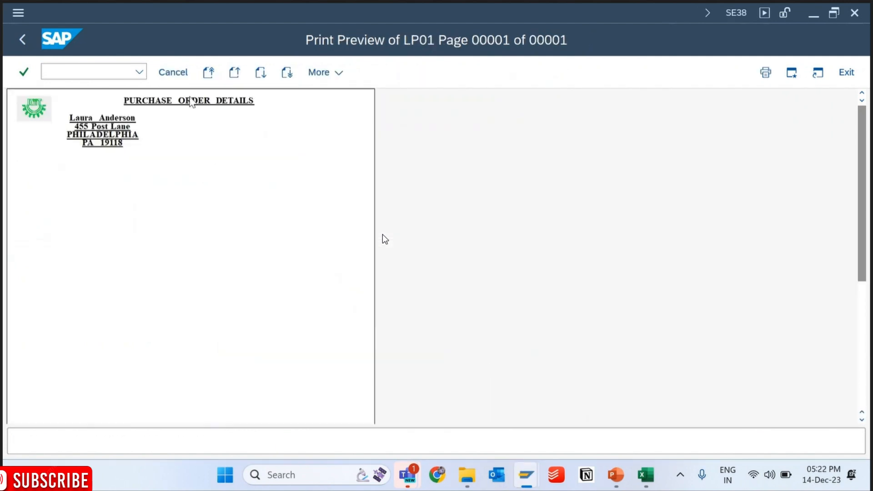
pyautogui.click(27, 45)
pyautogui.click(24, 40)
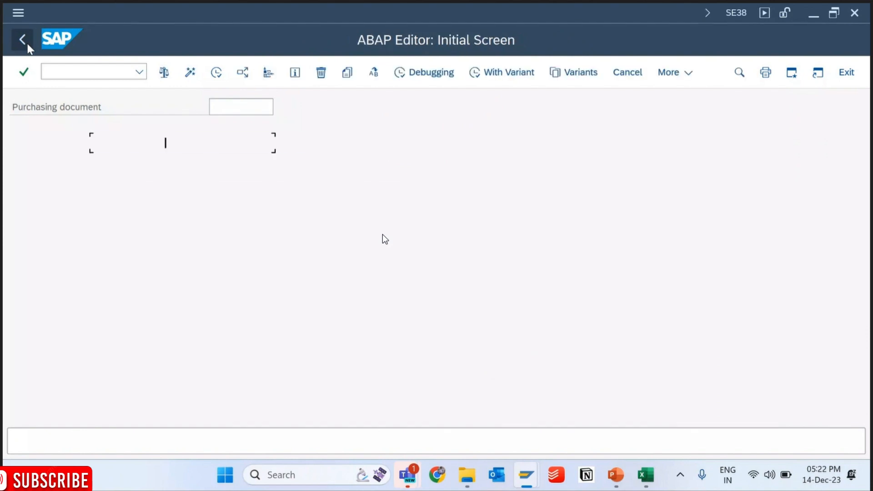
pyautogui.click(215, 72)
pyautogui.click(190, 72)
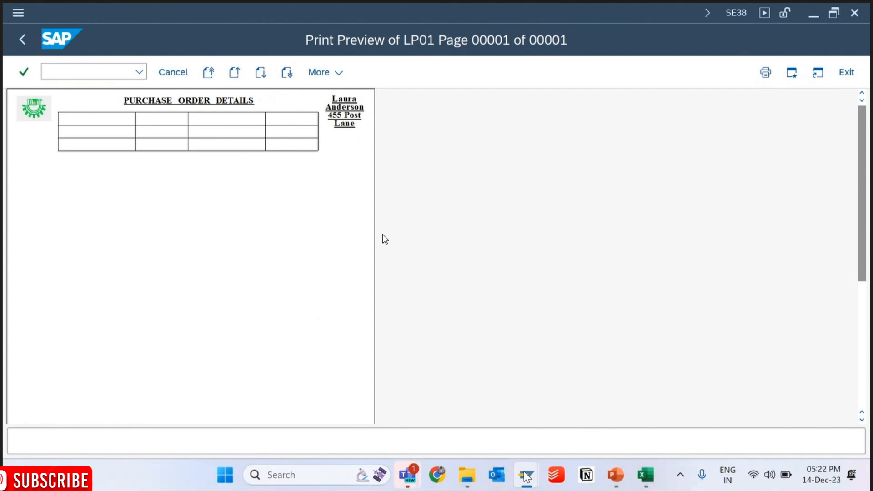
# - Return to the Form Builder, widen the form tree and expand the HEADERDETAILS window and its %TEMPLATE1 node
pyautogui.moveTo(526, 476)
pyautogui.click(642, 402)
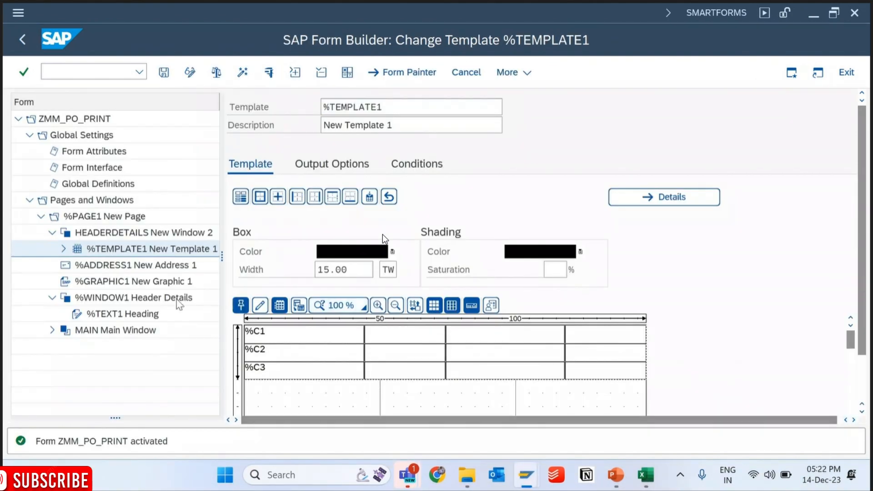
pyautogui.click(64, 249)
pyautogui.moveTo(222, 236); pyautogui.dragTo(337, 225)
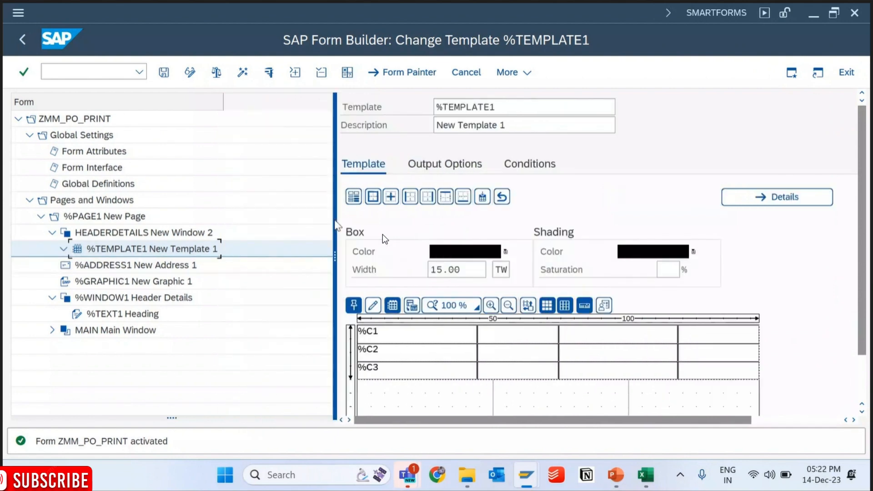
pyautogui.click(52, 233)
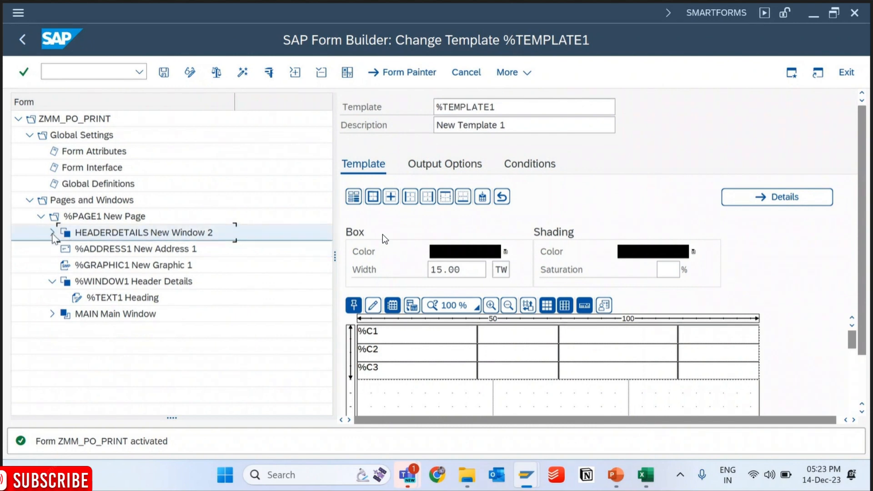
pyautogui.click(52, 233)
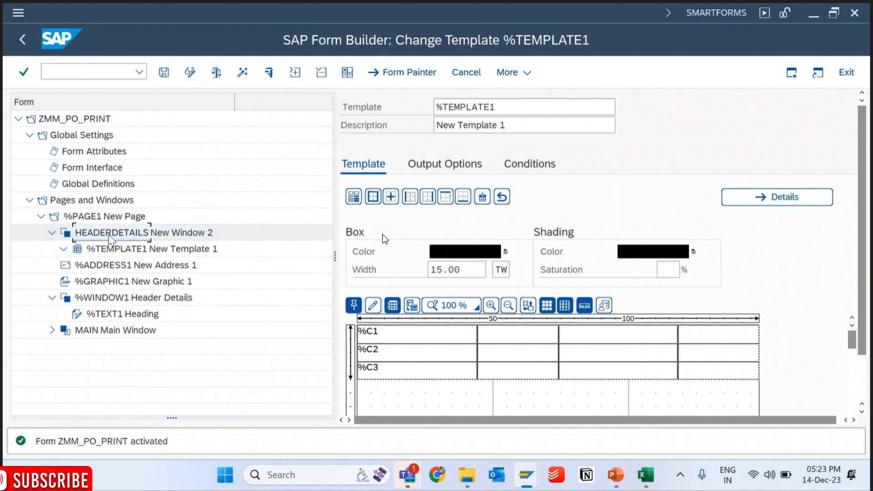
# - Rename the %TEMPLATE1 node under the HEADERDETAILS window to HeaderTemplate and save the form
pyautogui.click(114, 249)
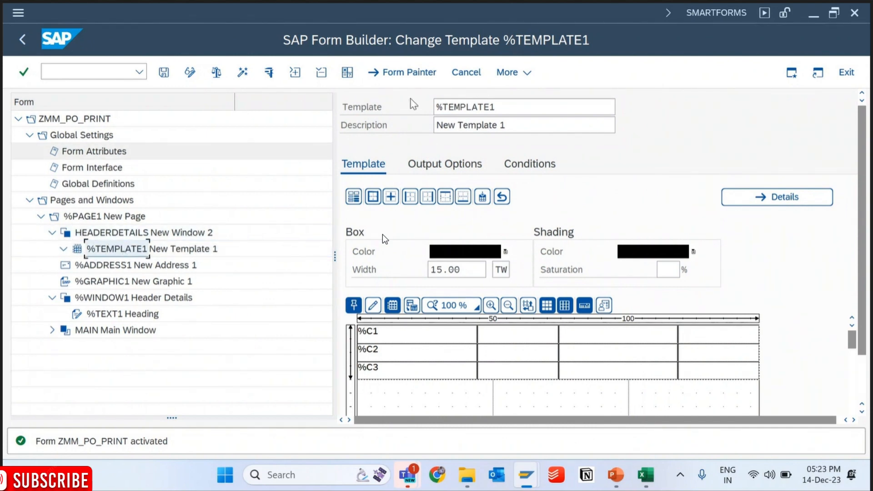
pyautogui.moveTo(507, 110); pyautogui.dragTo(411, 111)
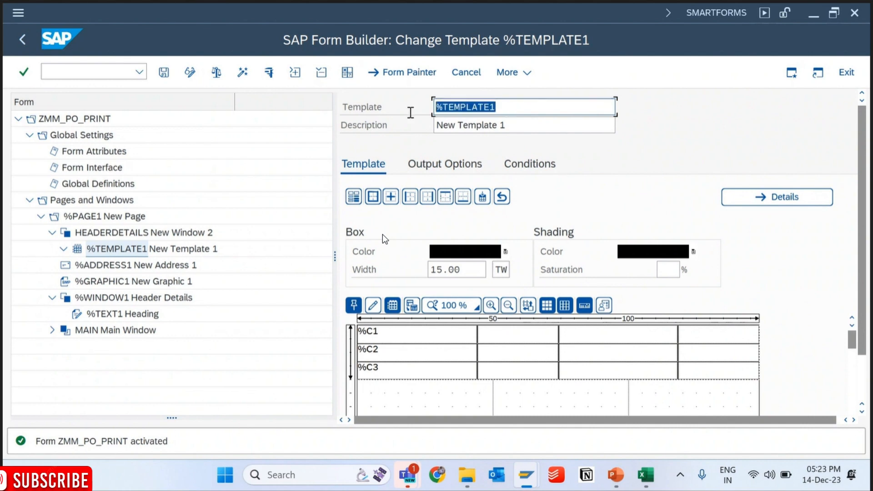
pyautogui.write('H')
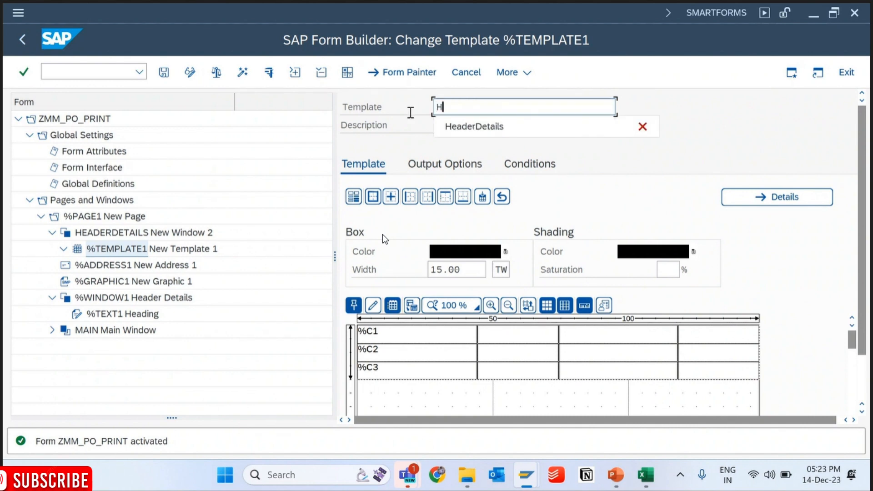
pyautogui.write('eaderTemplate')
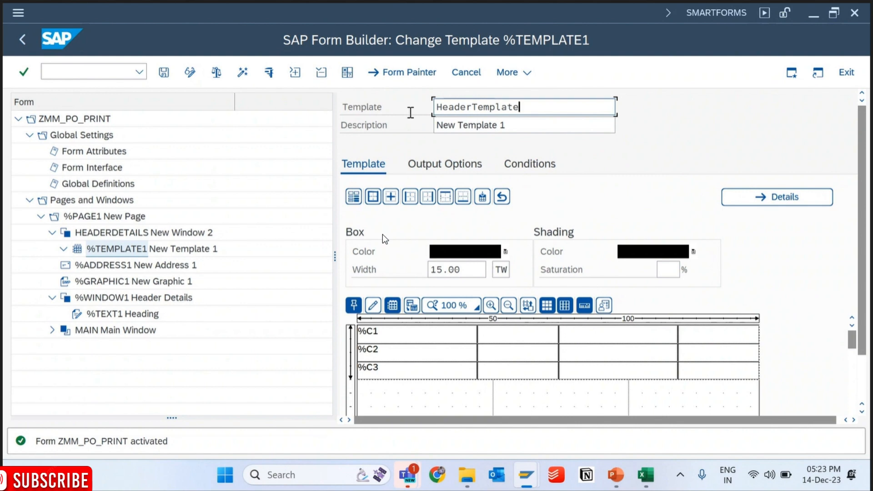
pyautogui.press('Return')
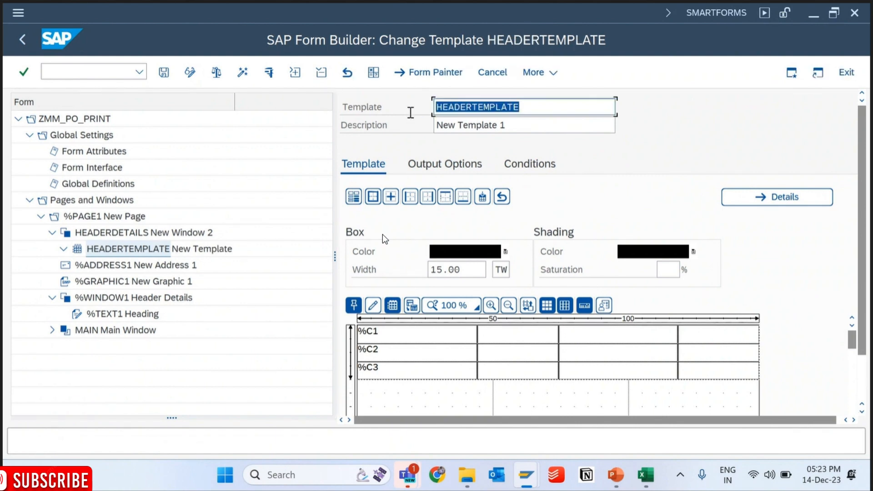
pyautogui.hotkey('ctrl', 's')
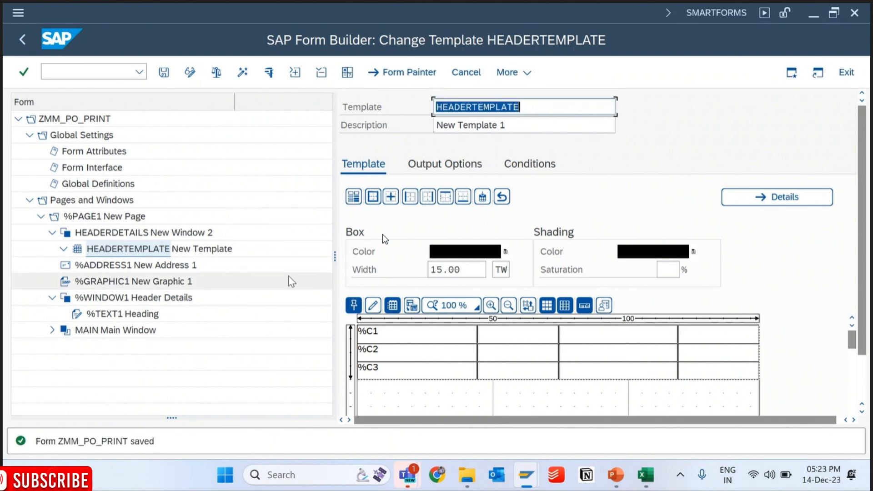
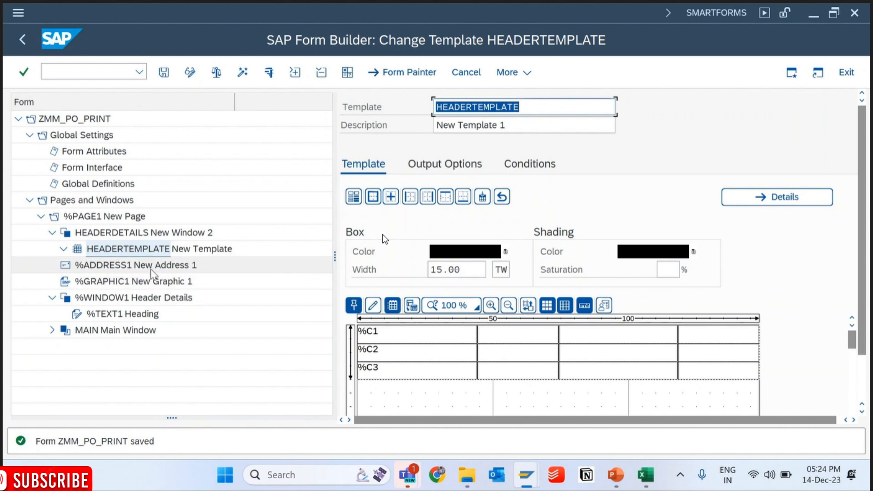
# - Create a text node under the HEADERTEMPLATE template in the HEADERDETAILS window
pyautogui.click(649, 478)
pyautogui.click(651, 476)
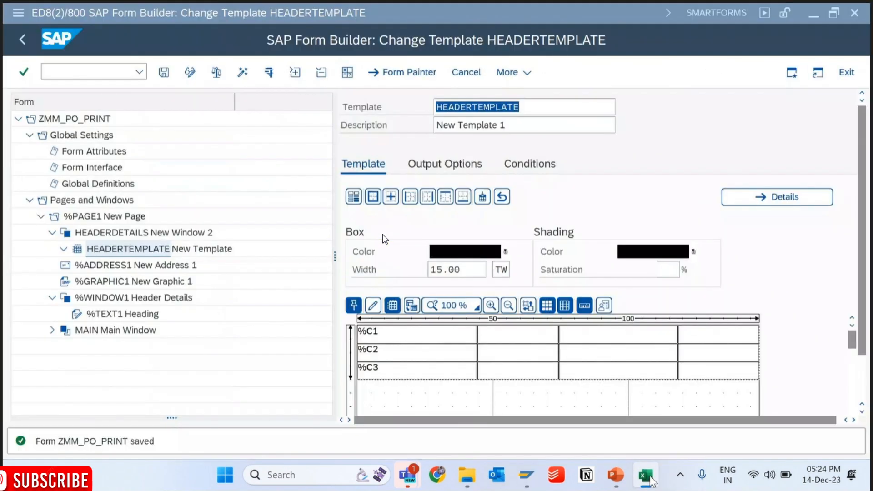
pyautogui.rightClick(147, 251)
pyautogui.moveTo(191, 272)
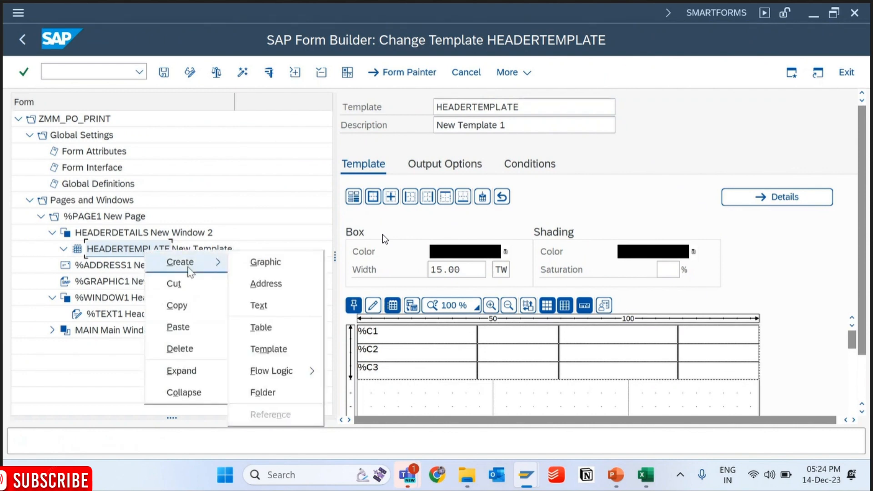
pyautogui.click(271, 306)
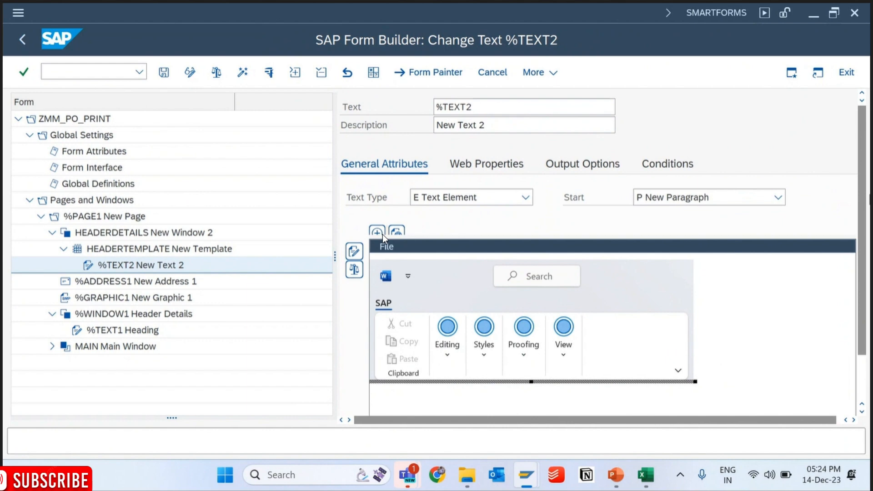
pyautogui.scroll(-3, 676, 308)
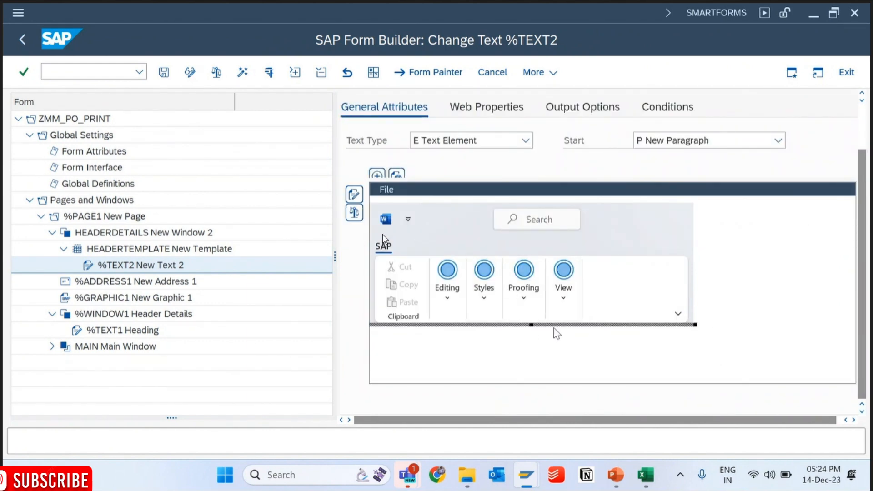
pyautogui.click(457, 295)
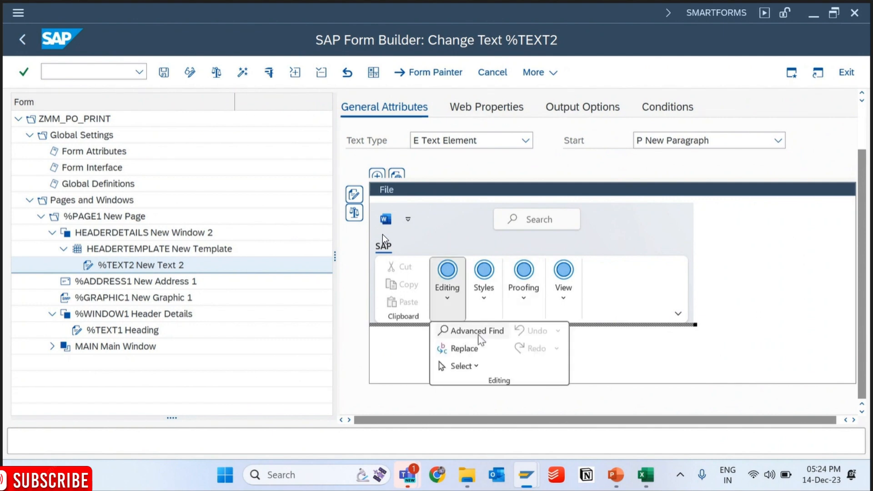
pyautogui.click(625, 327)
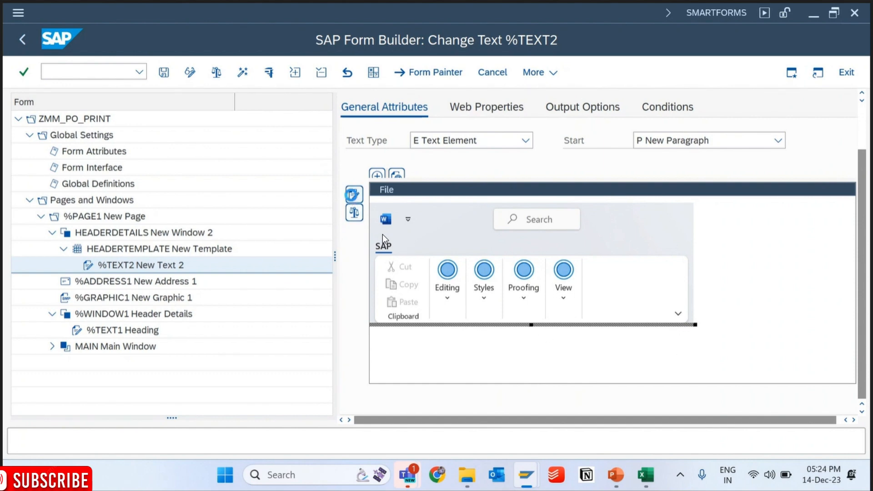
pyautogui.click(354, 195)
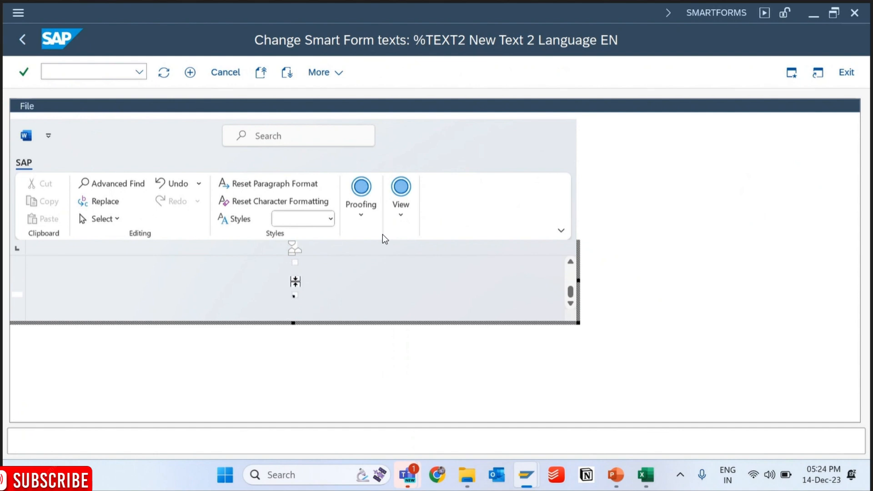
pyautogui.click(23, 38)
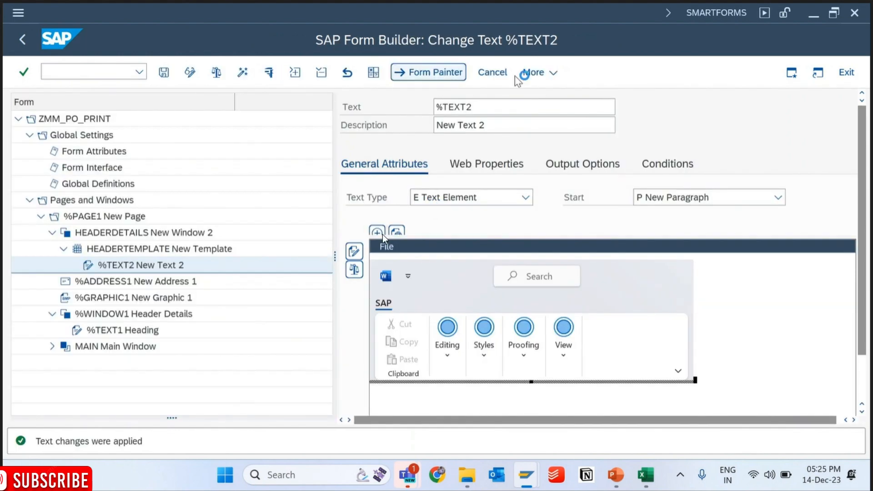
pyautogui.click(534, 73)
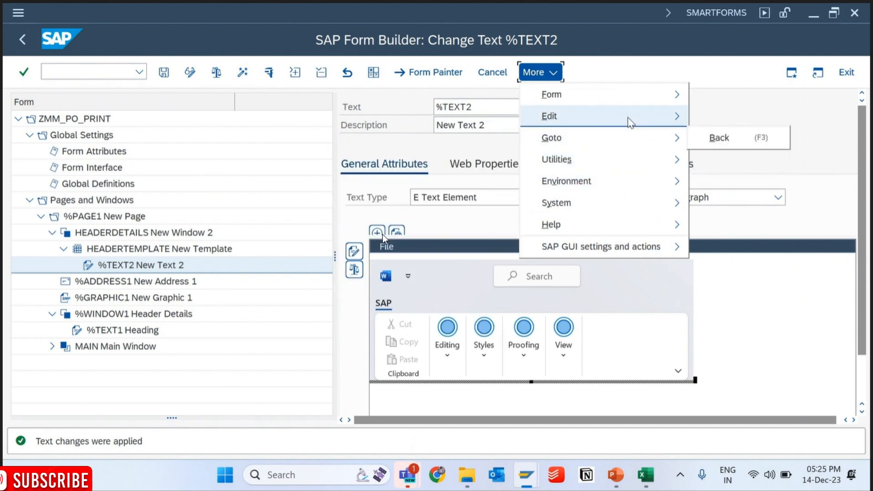
pyautogui.moveTo(631, 122)
pyautogui.moveTo(625, 102)
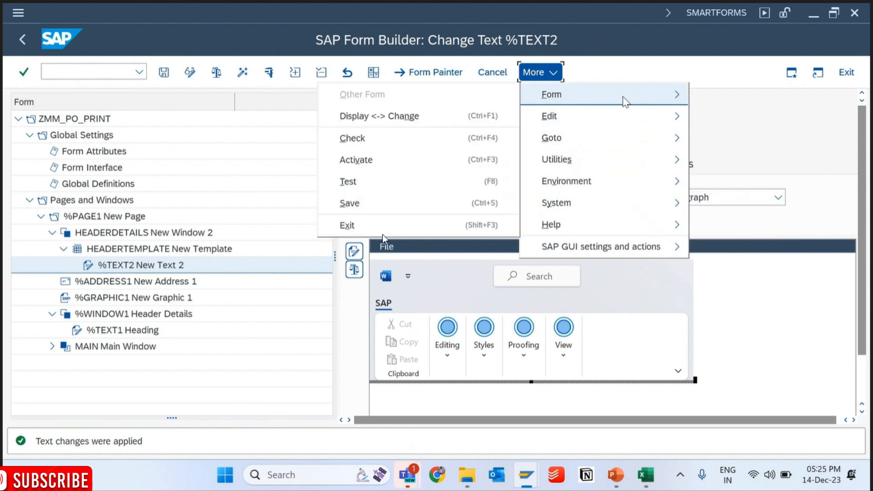
# - Open the text of %TEXT2, change to the line editor, enter "Document Number" and return to the node's attributes
pyautogui.click(354, 250)
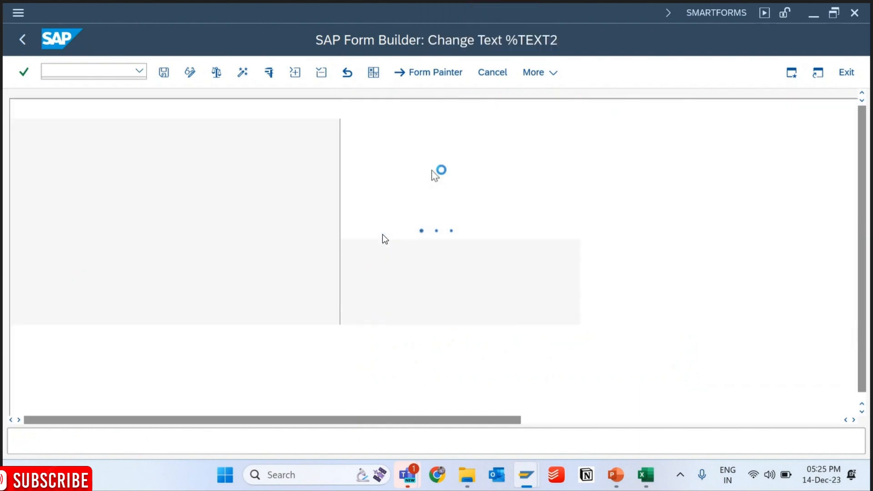
pyautogui.click(324, 74)
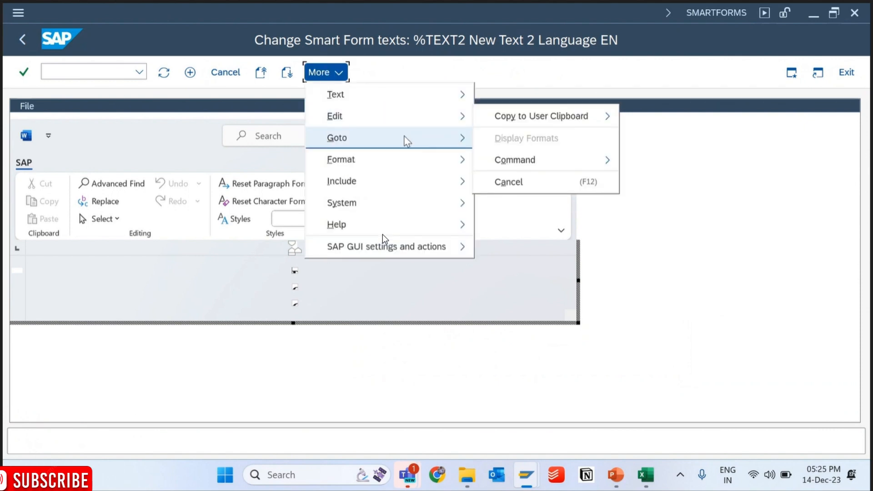
pyautogui.moveTo(405, 137)
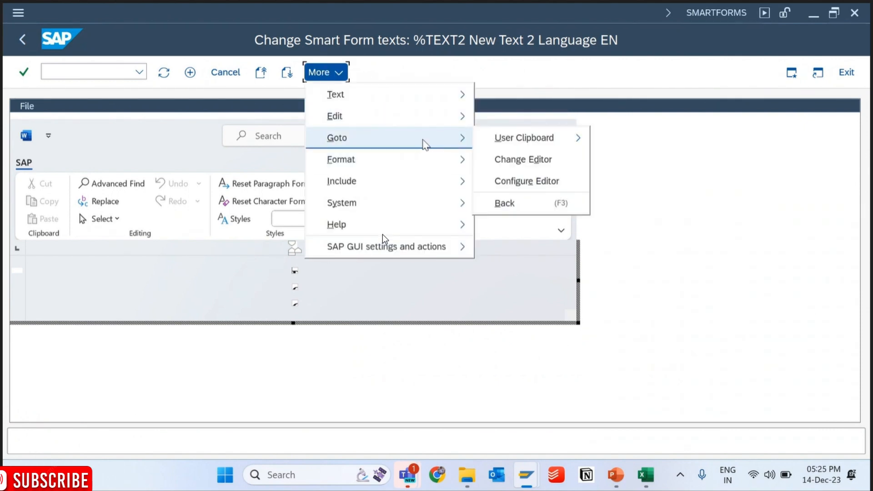
pyautogui.click(514, 167)
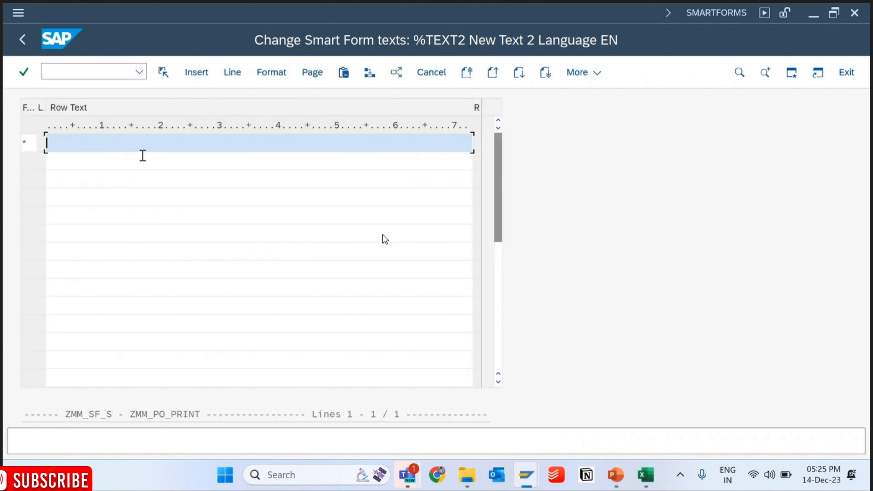
pyautogui.write('Document Number')
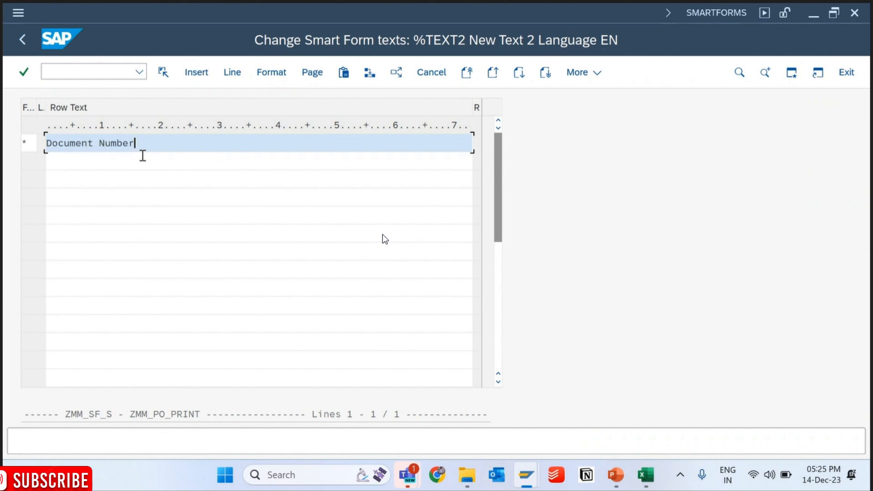
pyautogui.click(23, 40)
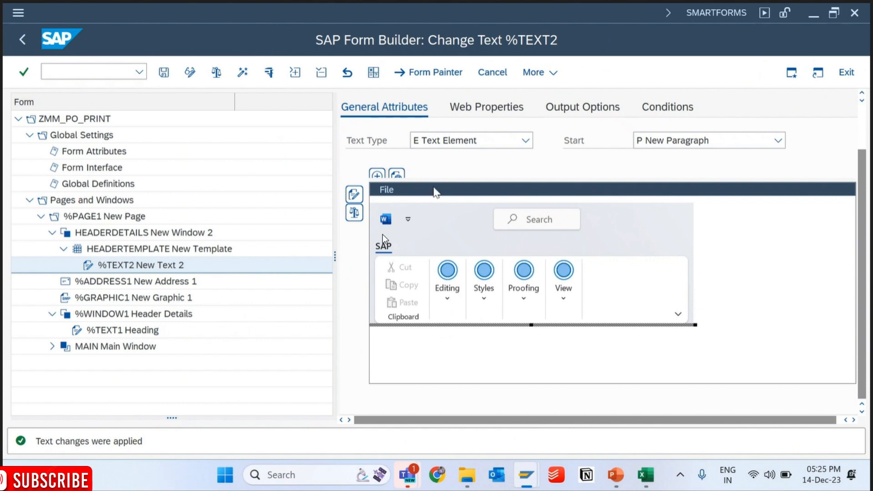
# - Examine the paragraph and character styles available for the %TEXT2 text in the full-screen editor
pyautogui.click(354, 211)
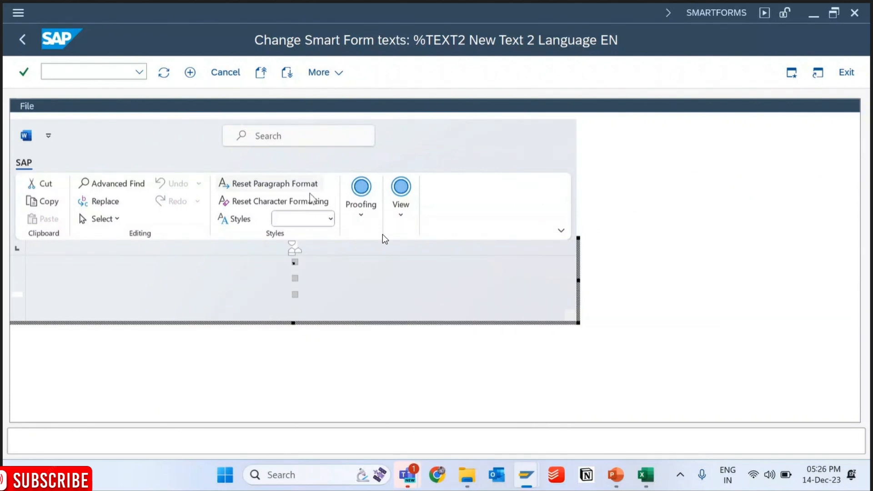
pyautogui.click(318, 220)
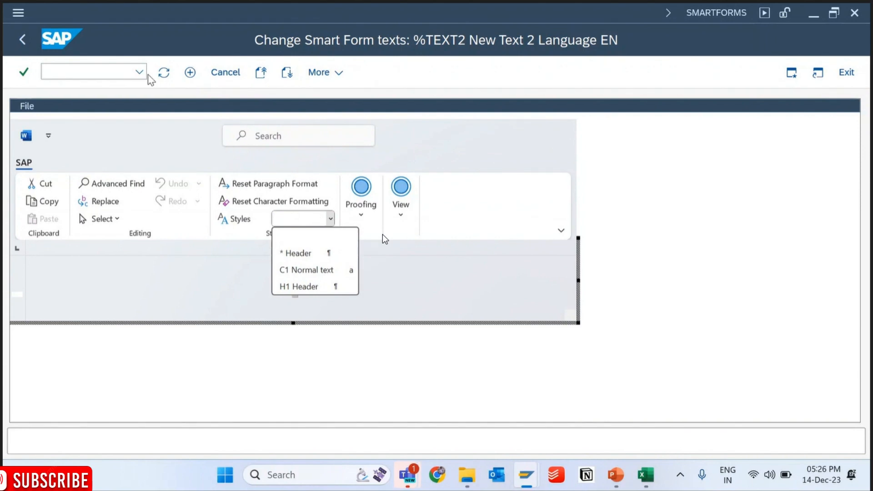
pyautogui.click(21, 40)
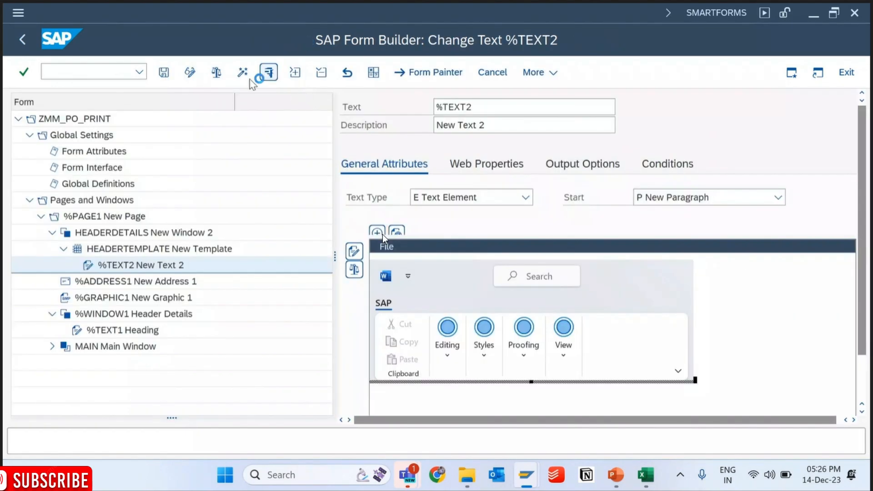
# - Activate the form and reopen the %TEXT2 text in the line editor to check its content
pyautogui.click(251, 72)
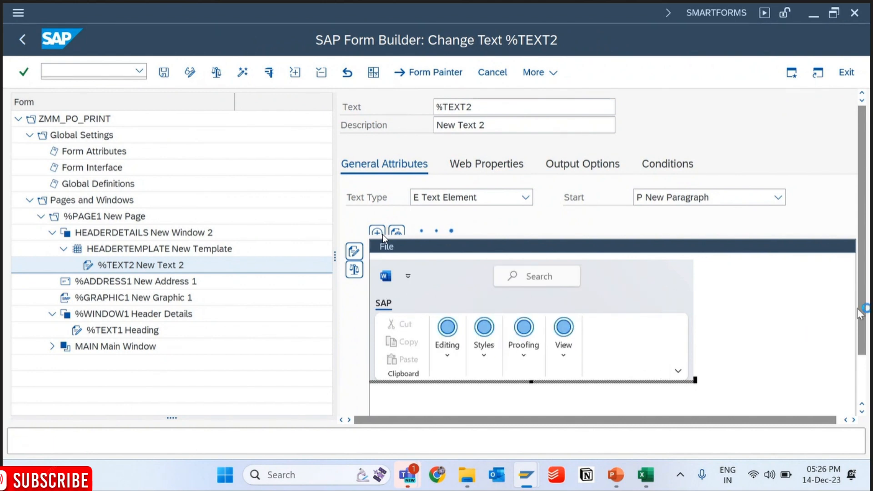
pyautogui.moveTo(865, 309); pyautogui.dragTo(866, 376)
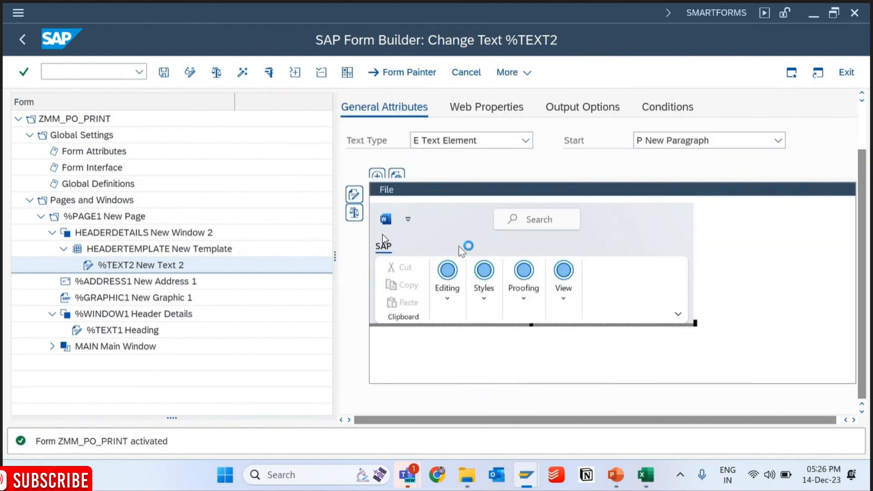
pyautogui.click(355, 196)
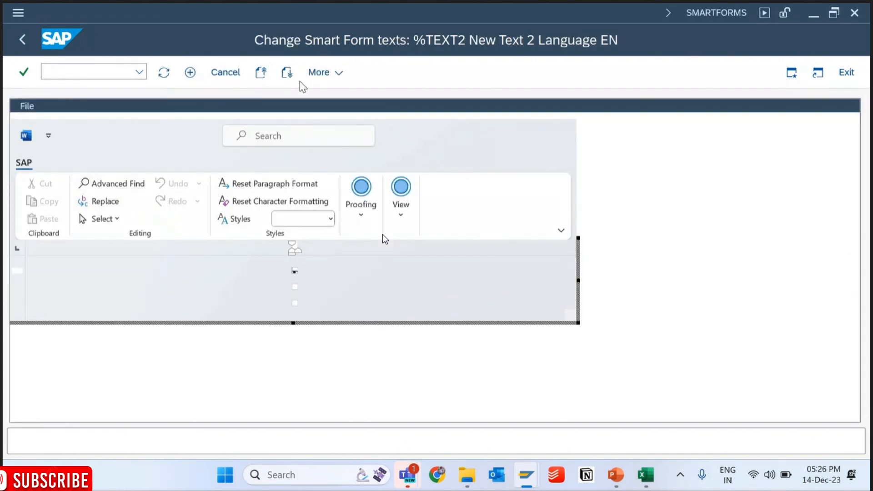
pyautogui.click(336, 75)
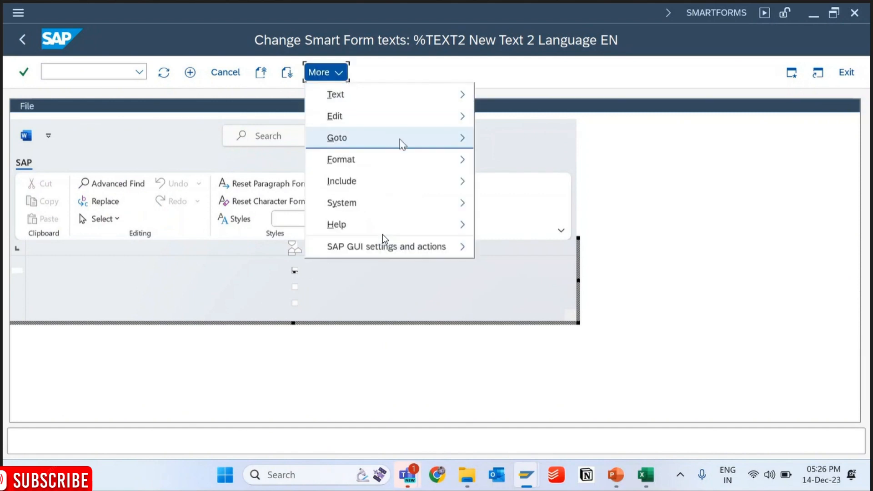
pyautogui.moveTo(402, 144)
pyautogui.click(522, 159)
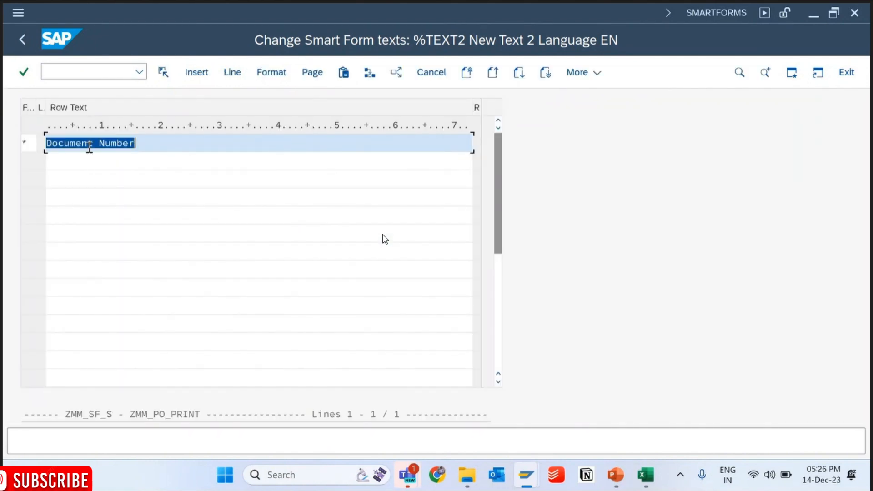
pyautogui.click(23, 40)
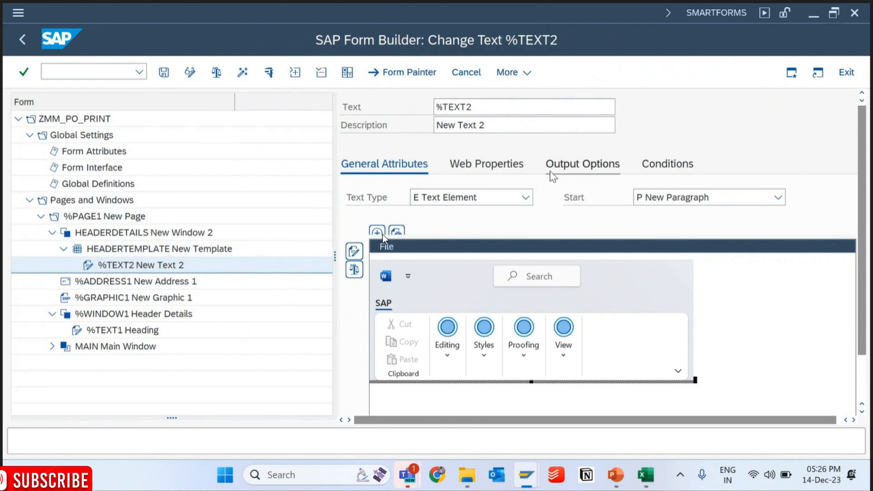
# - Bring up the output structure settings for line and column in the output options of %TEXT2
pyautogui.click(565, 166)
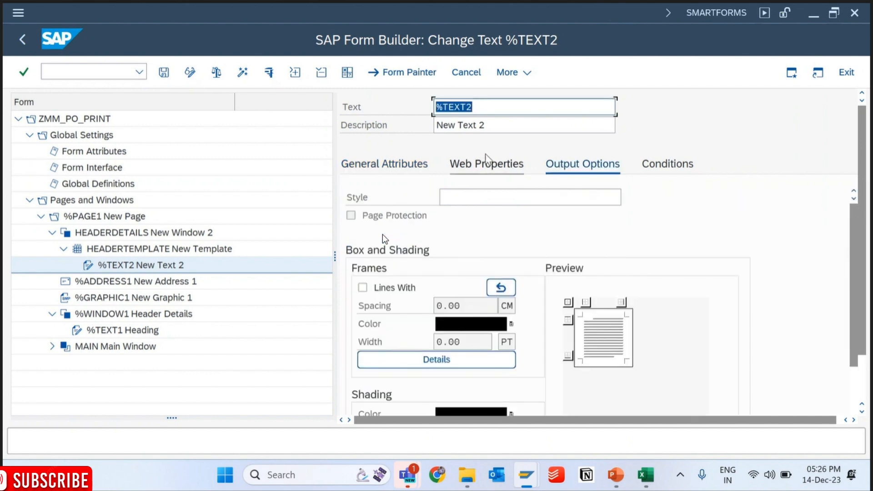
pyautogui.scroll(-3, 382, 234)
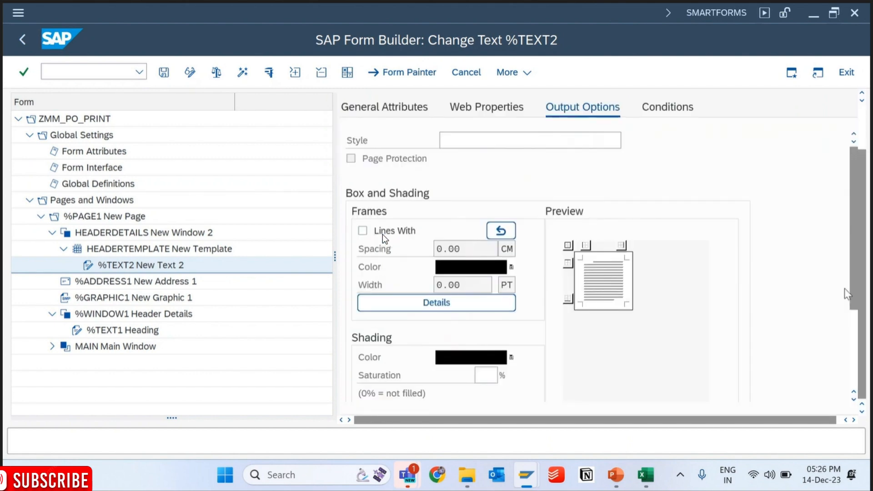
pyautogui.scroll(-5, 383, 234)
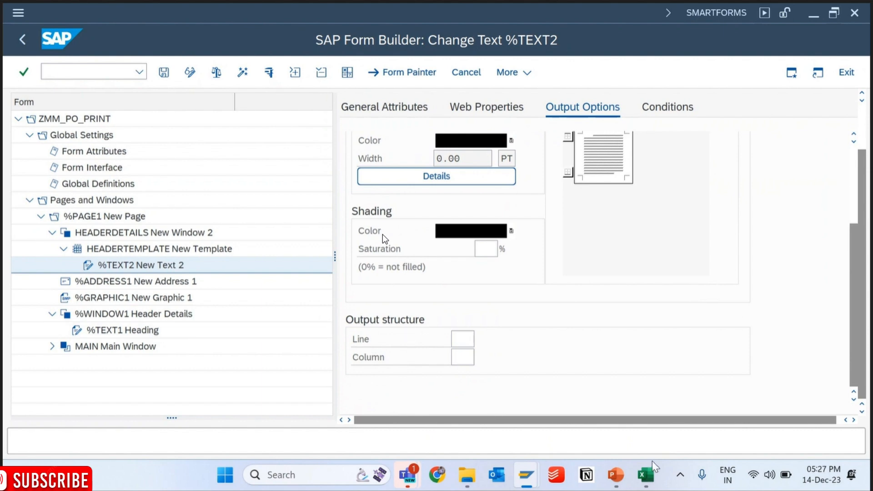
# - Switch to the Excel sketch and apply all borders to the header details range D3:G5
pyautogui.click(646, 475)
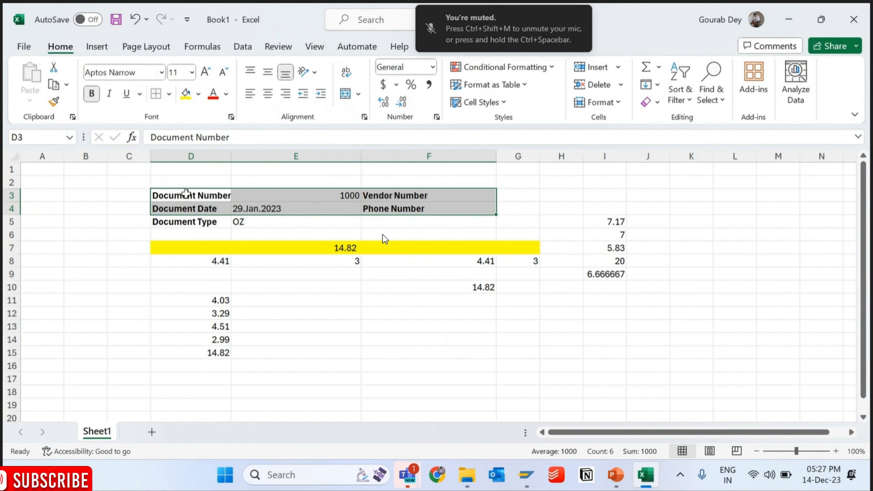
pyautogui.moveTo(186, 194); pyautogui.dragTo(506, 220)
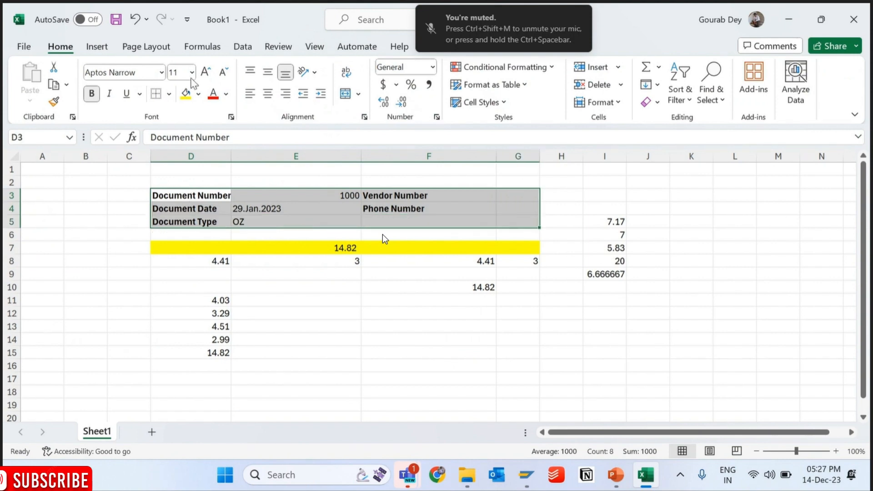
pyautogui.click(169, 95)
pyautogui.click(195, 228)
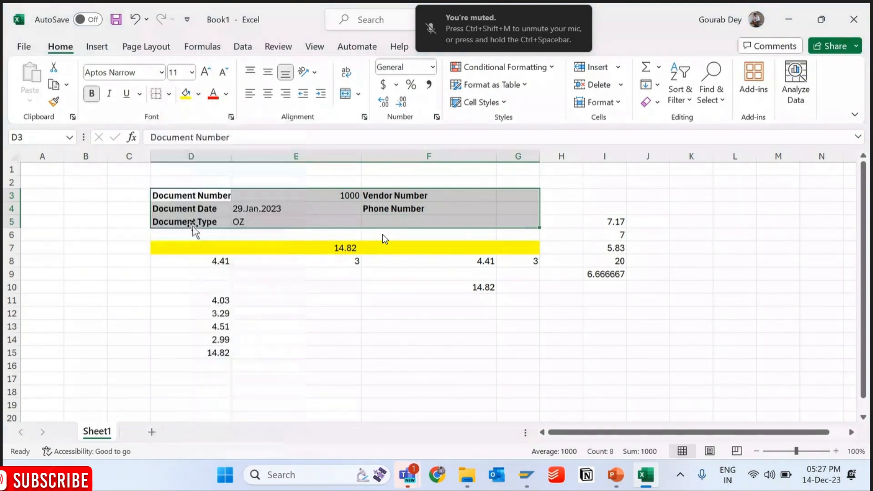
# - Go through cells D3, E3, F3 and G3 of the sketch to identify the four columns of the first row
pyautogui.click(218, 197)
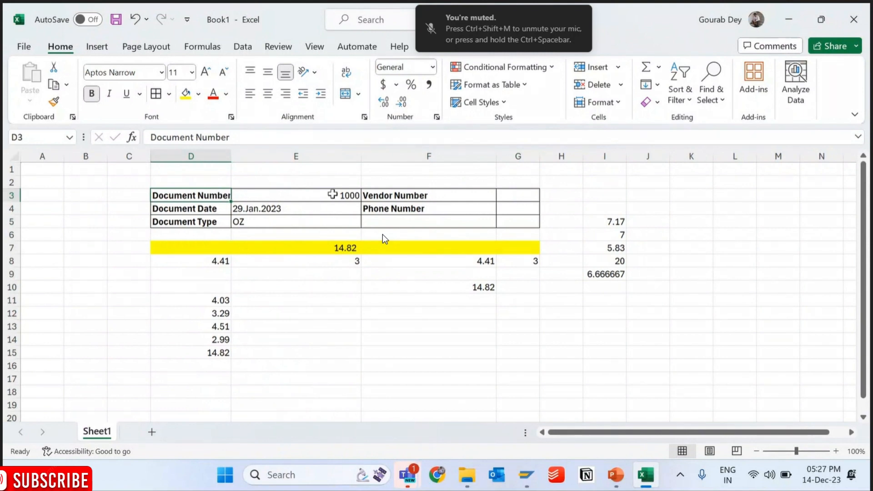
pyautogui.click(332, 194)
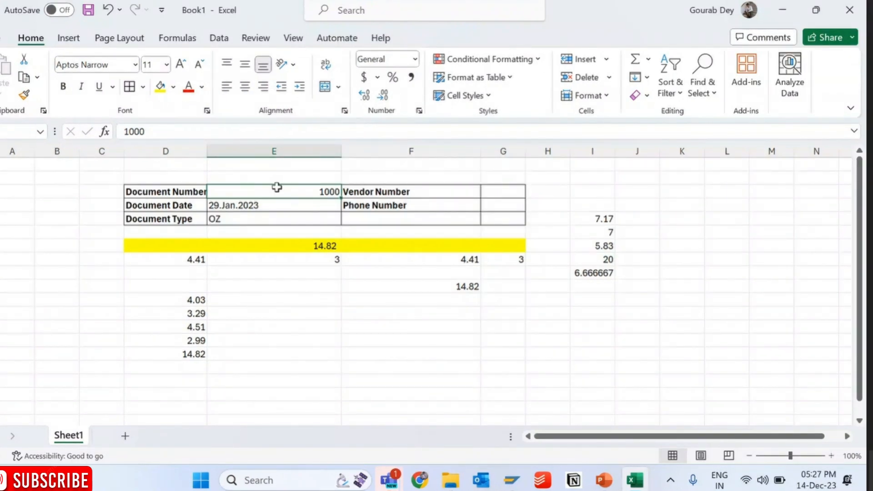
pyautogui.click(376, 193)
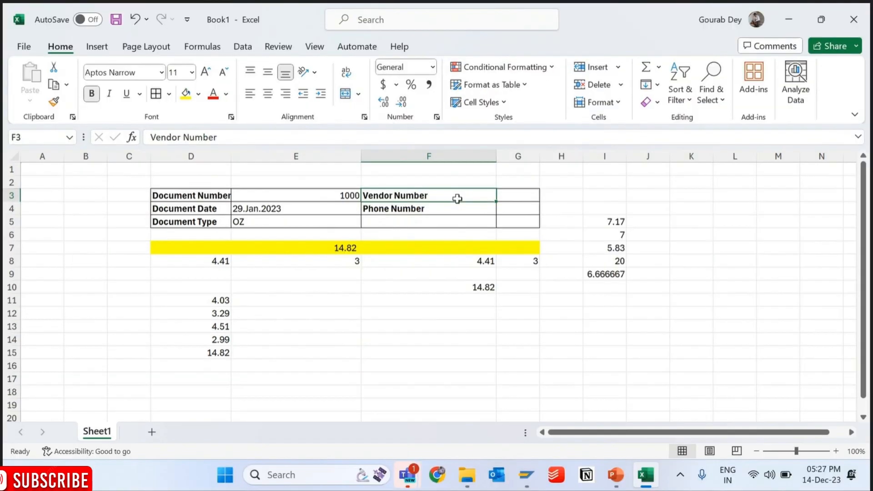
pyautogui.click(514, 195)
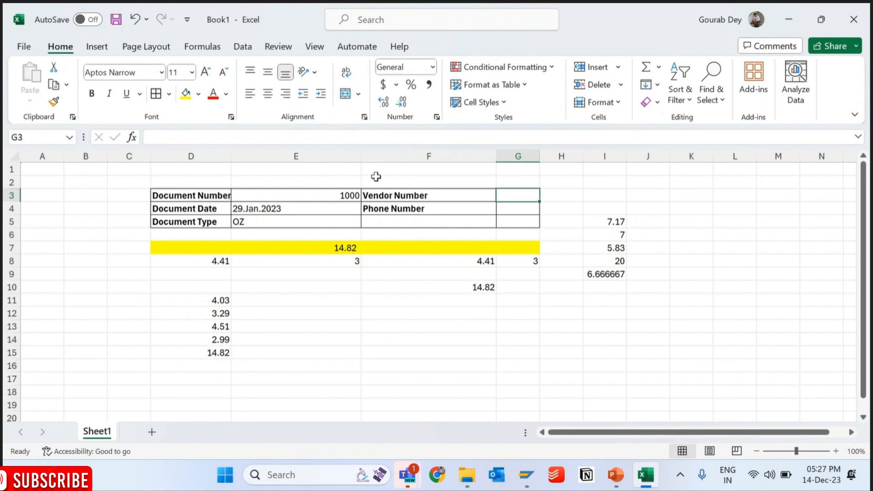
# - Switch back to the SAP Form Builder, set the %TEXT2 output structure to line 1, column 1, and save the form
pyautogui.click(327, 21)
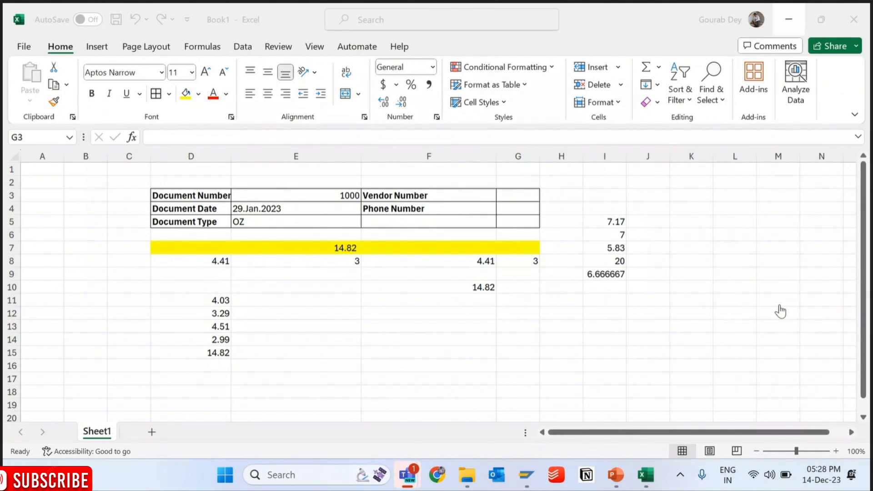
pyautogui.click(789, 20)
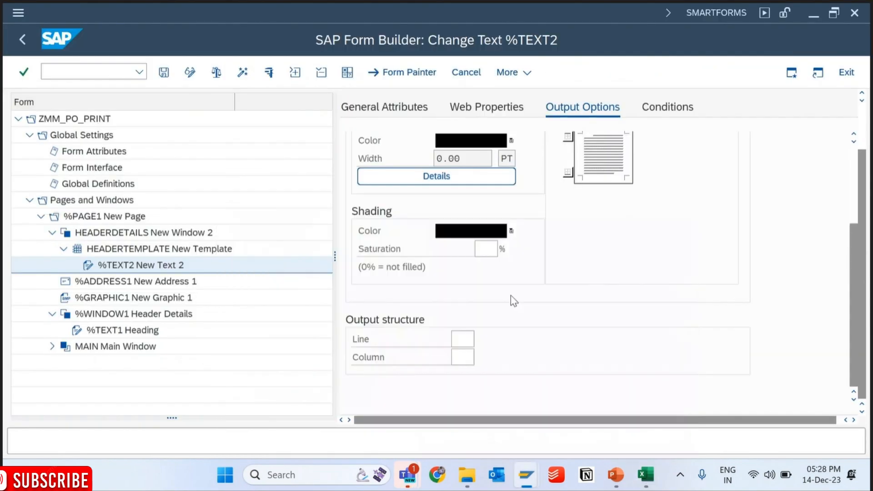
pyautogui.click(465, 335)
pyautogui.write('1')
pyautogui.press('Tab')
pyautogui.write('1')
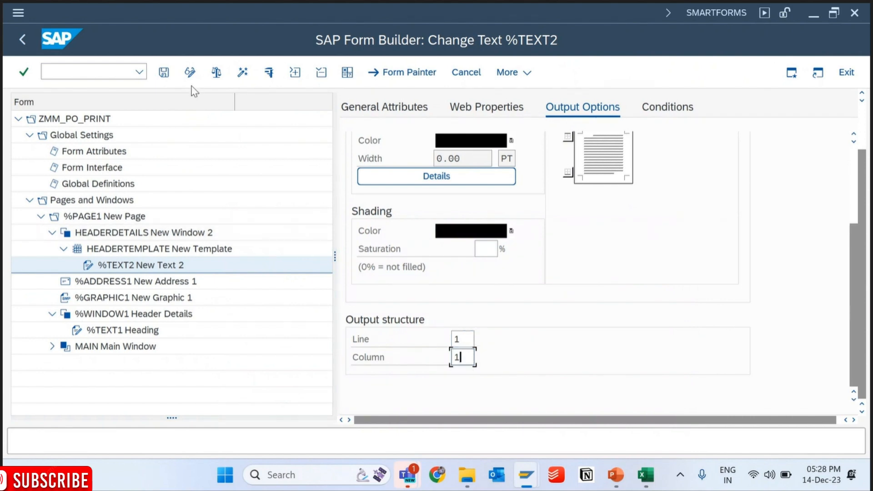
pyautogui.click(169, 75)
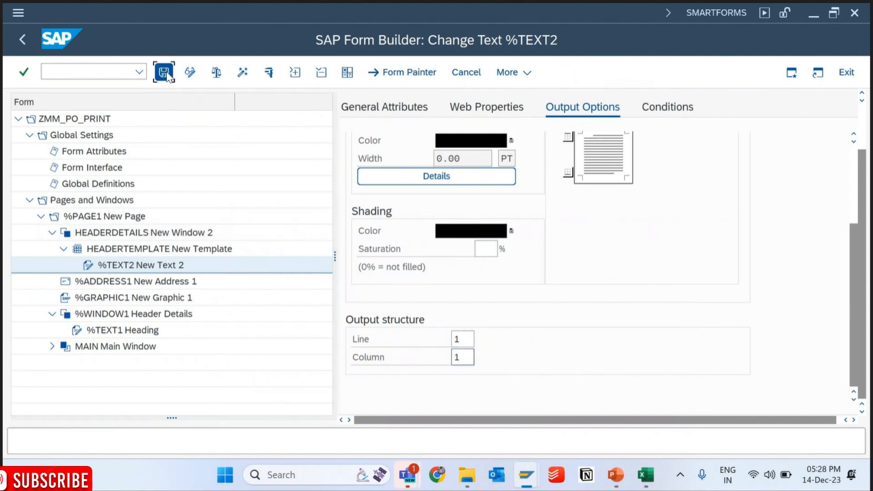
# - Create a second text node under HEADERTEMPLATE and set its output structure to line 1, column 3
pyautogui.click(122, 250)
pyautogui.rightClick(122, 250)
pyautogui.moveTo(182, 258)
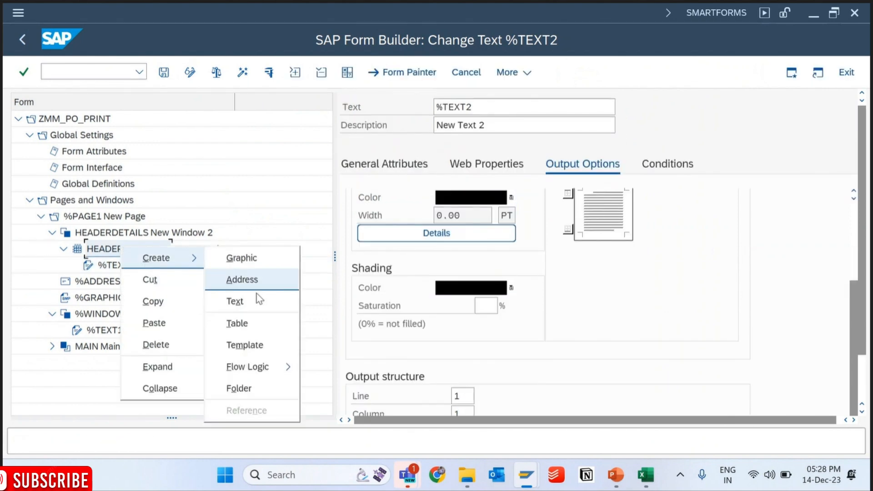
pyautogui.click(234, 301)
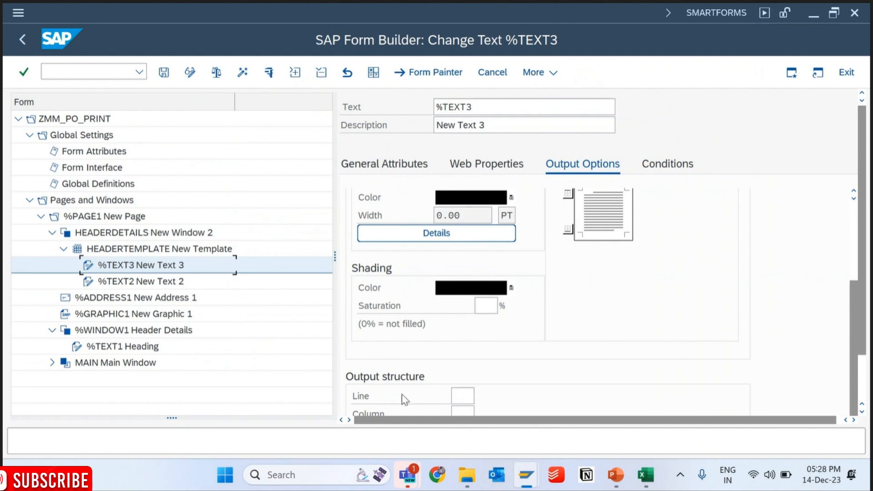
pyautogui.click(461, 395)
pyautogui.write('1')
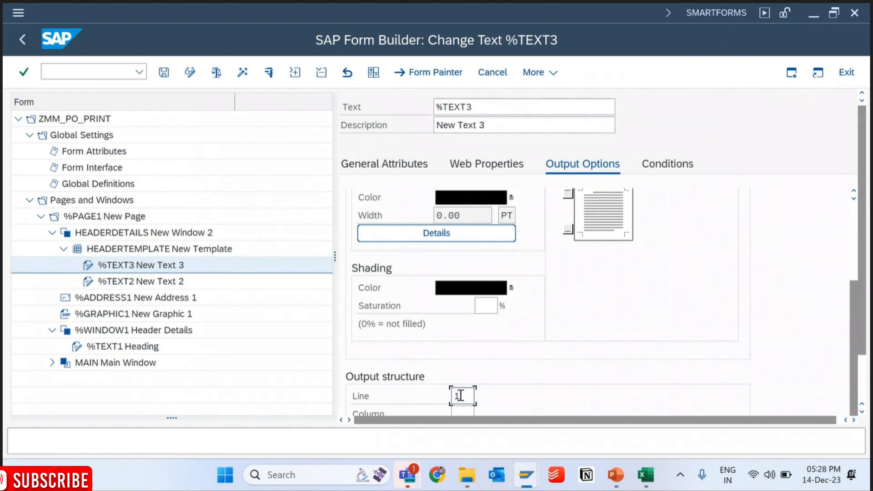
pyautogui.click(463, 412)
pyautogui.write('3')
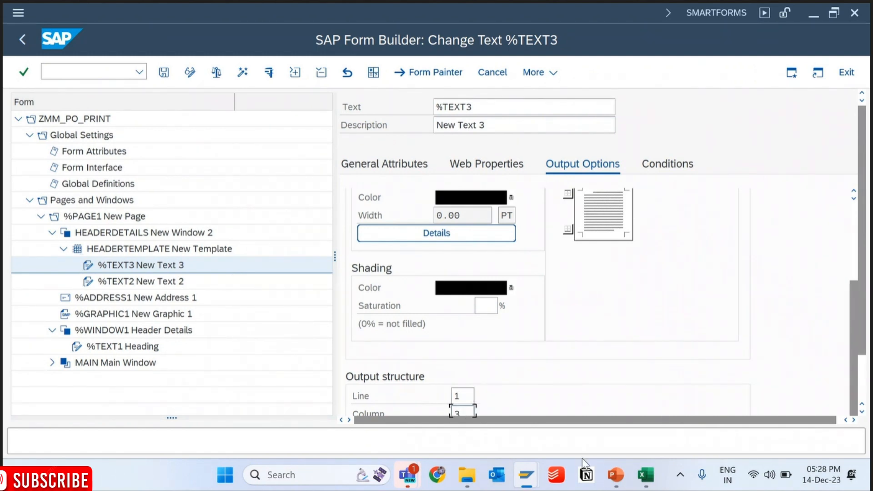
# - Check the label in cell F3 of the Excel sketch, and return to the Form Builder to open the general attributes of %TEXT3
pyautogui.click(643, 485)
pyautogui.click(405, 195)
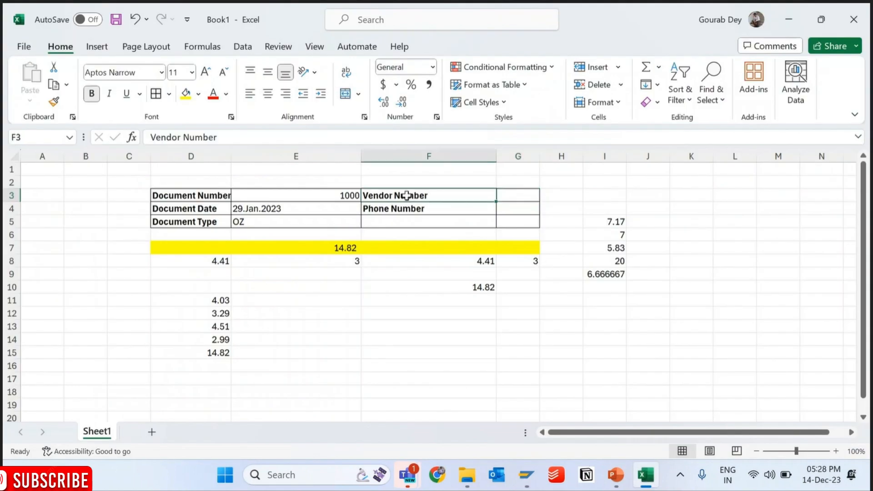
pyautogui.click(802, 17)
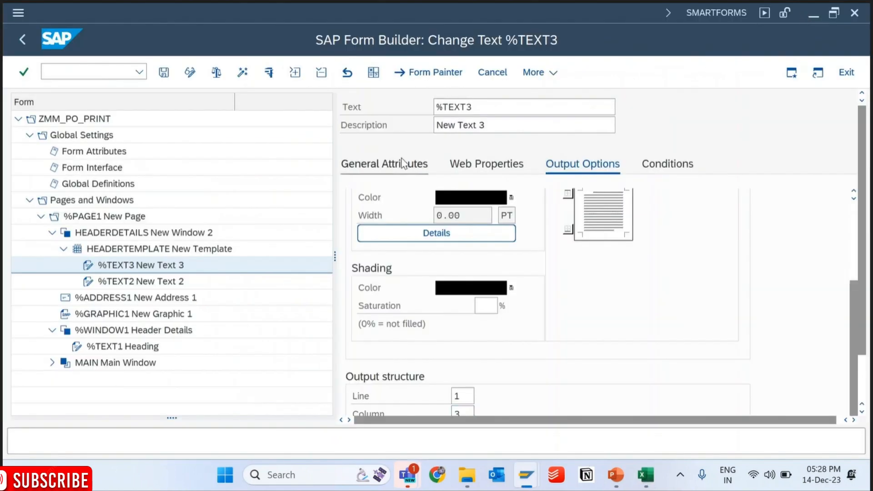
pyautogui.click(802, 286)
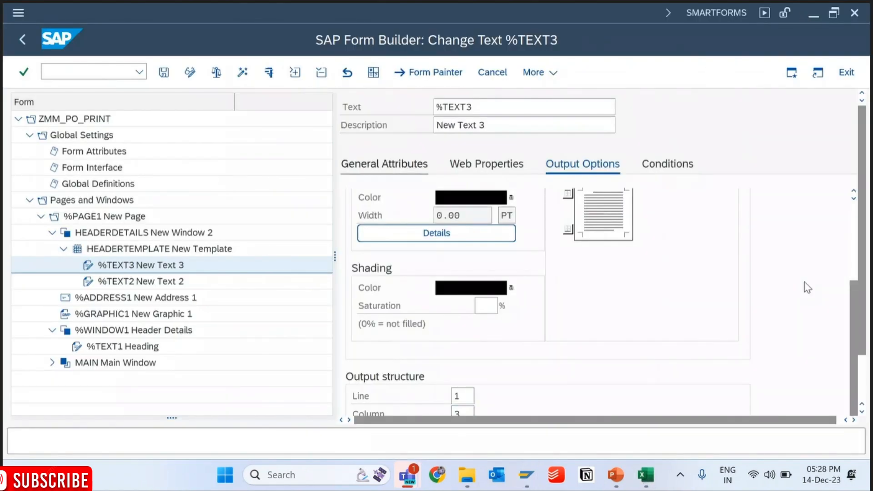
pyautogui.click(410, 159)
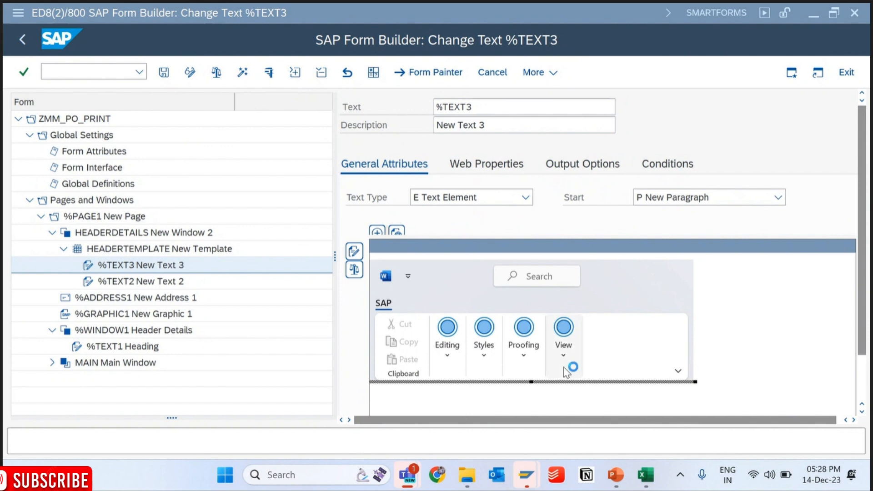
# - Try to reveal the typing area of the embedded %TEXT3 editor using Draft view and the ribbon display options
pyautogui.click(564, 348)
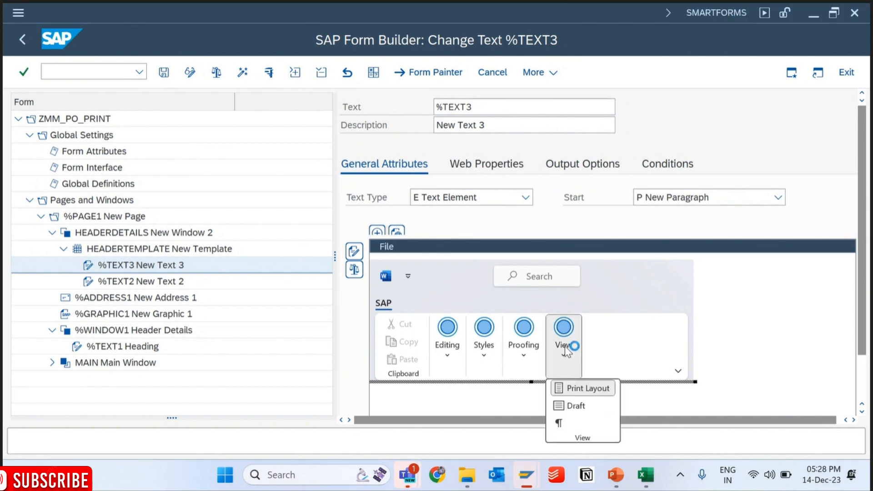
pyautogui.click(570, 406)
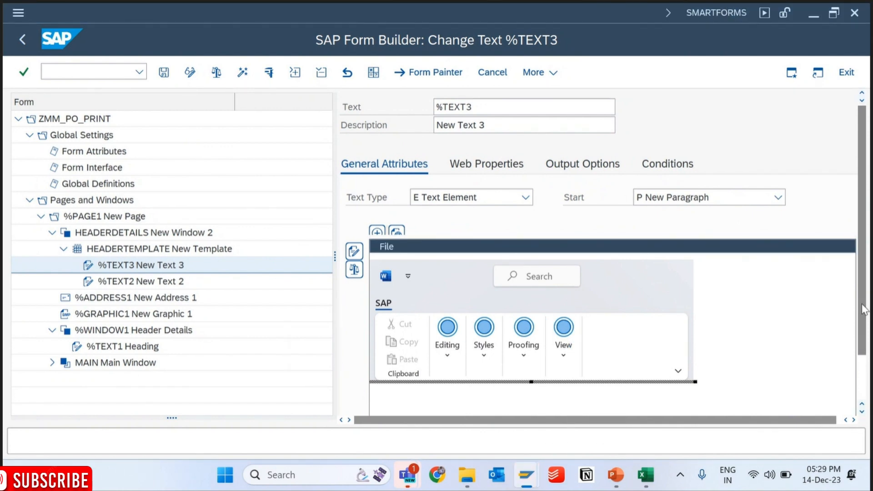
pyautogui.scroll(-2, 867, 326)
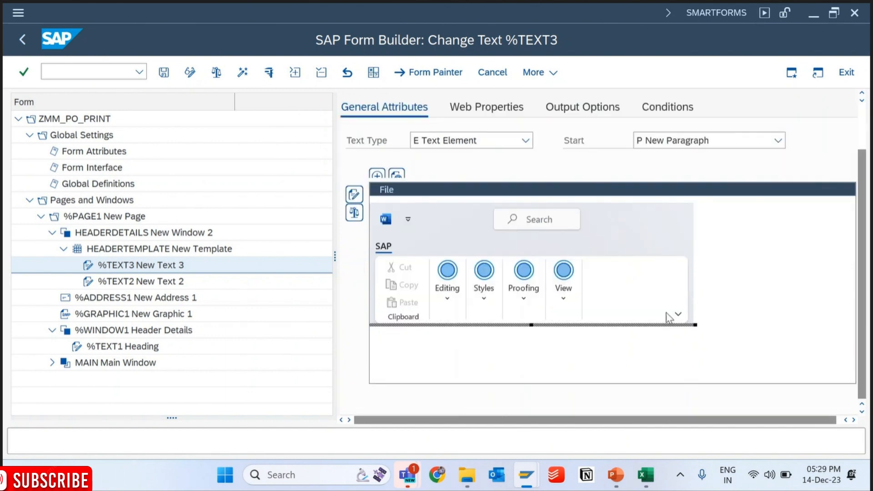
pyautogui.click(678, 315)
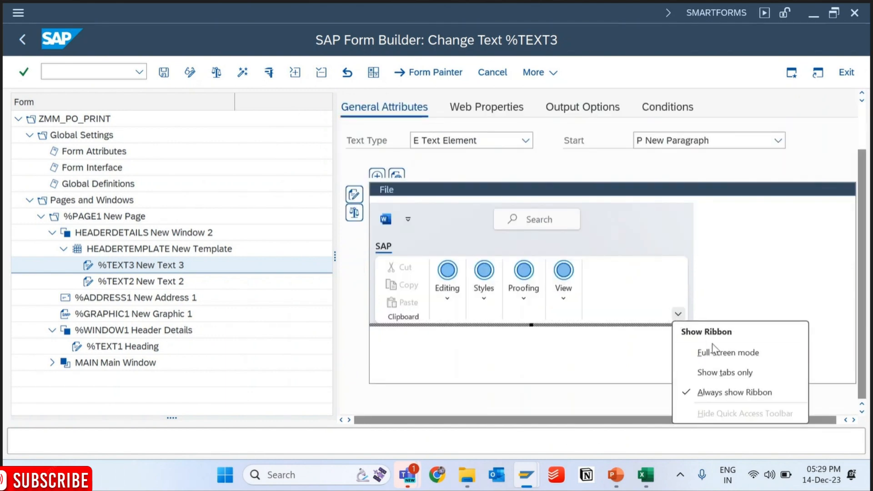
pyautogui.click(709, 393)
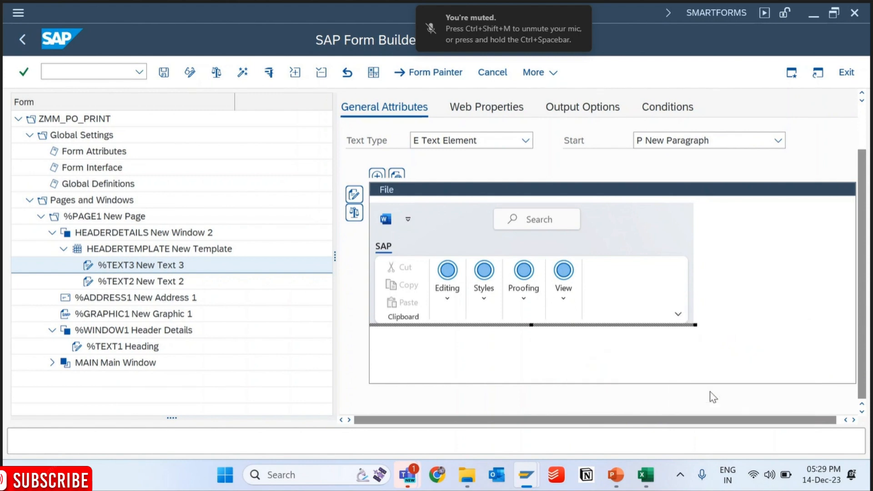
pyautogui.click(563, 286)
pyautogui.click(558, 366)
pyautogui.click(448, 278)
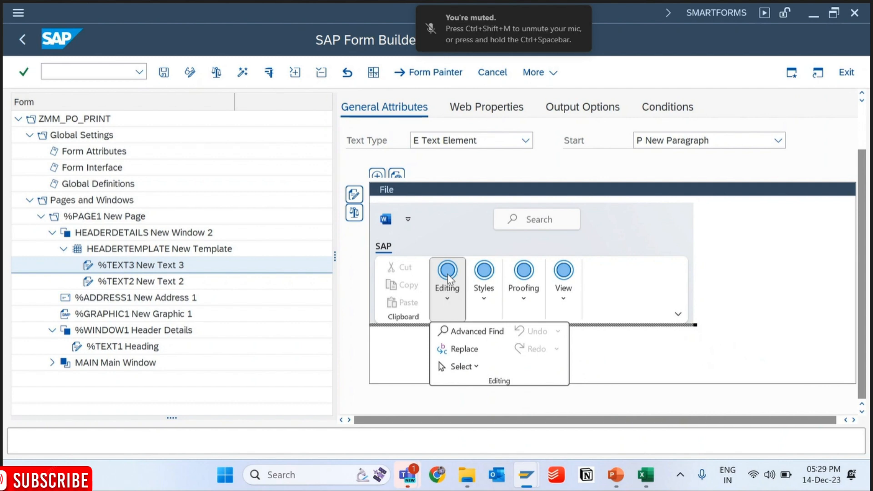
pyautogui.click(491, 283)
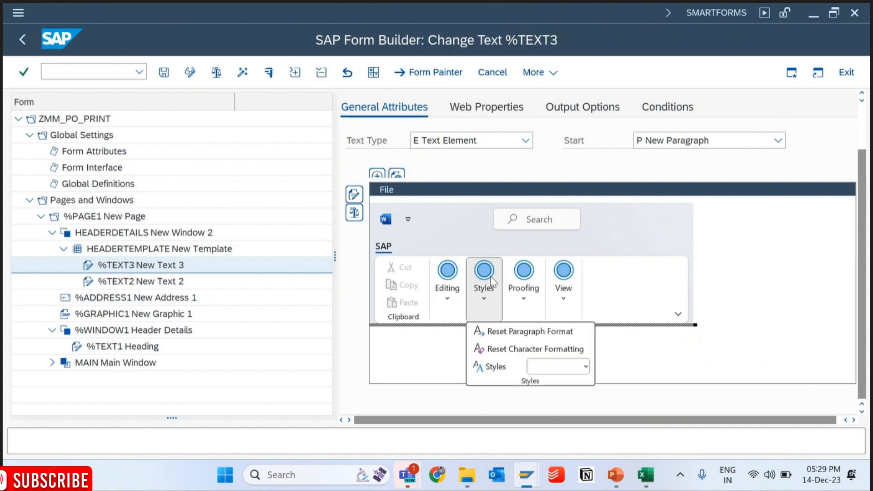
pyautogui.click(432, 331)
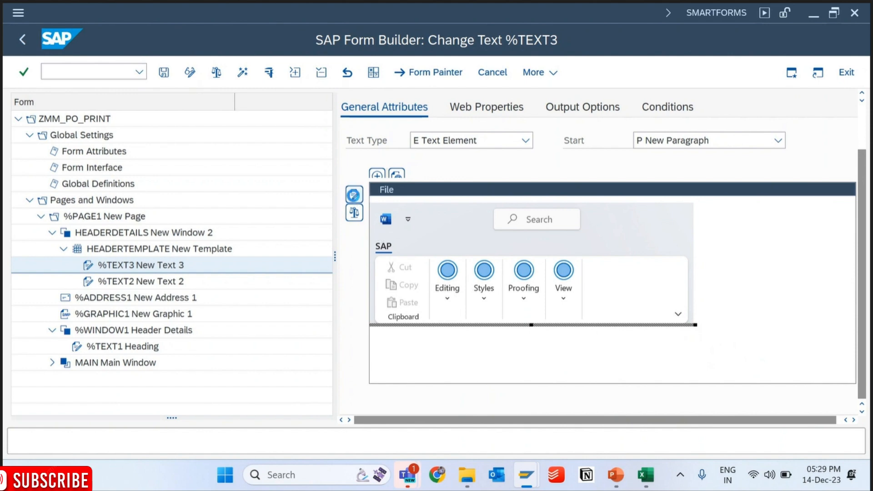
# - Open the %TEXT3 text in the full-screen editor and try adjusting its indents and vertical margin
pyautogui.click(354, 195)
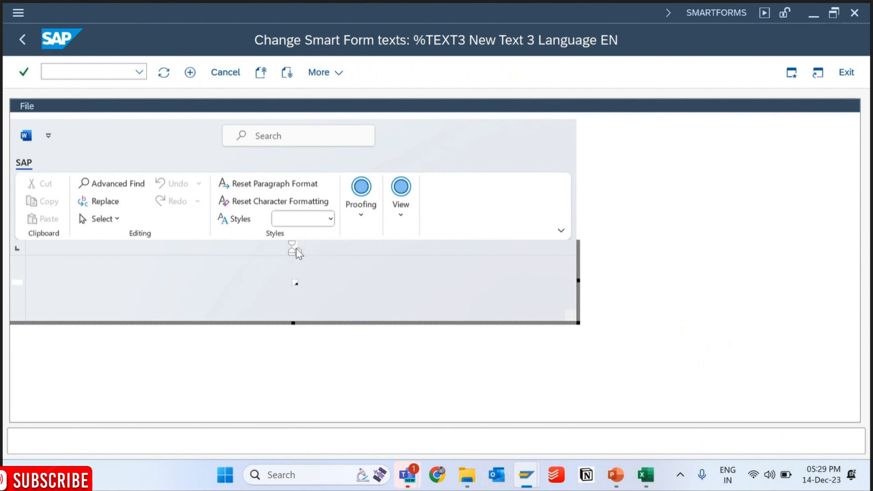
pyautogui.moveTo(298, 250); pyautogui.dragTo(422, 246)
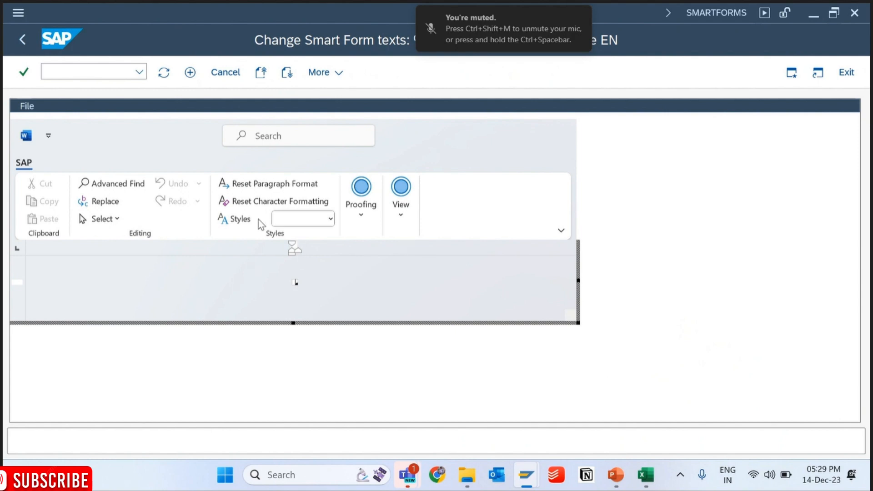
pyautogui.moveTo(18, 281); pyautogui.dragTo(21, 323)
pyautogui.click(115, 219)
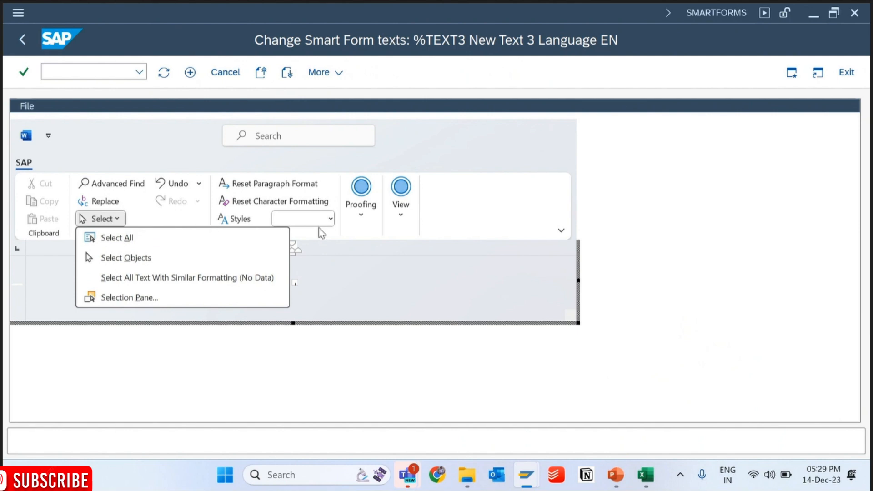
pyautogui.click(331, 219)
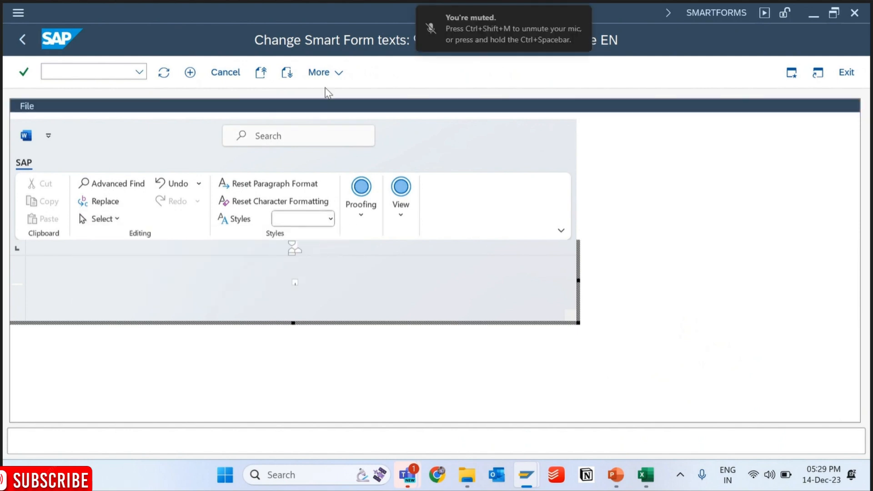
# - Change %TEXT3 to the line editor, enter Vendor Number as its text, and return to the form
pyautogui.click(321, 72)
pyautogui.moveTo(403, 139)
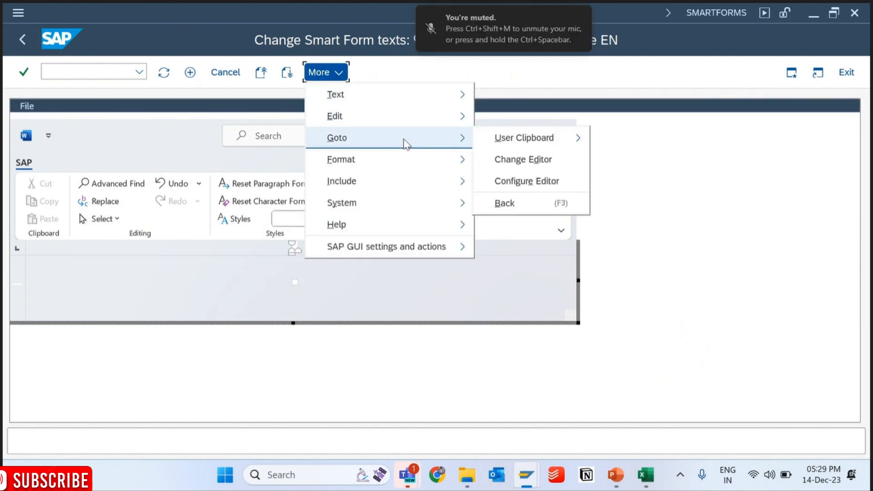
pyautogui.click(505, 163)
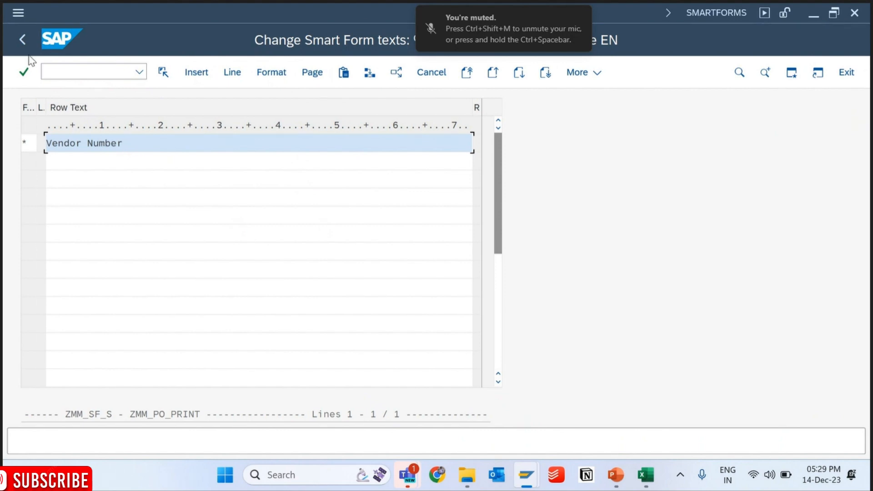
pyautogui.click(24, 40)
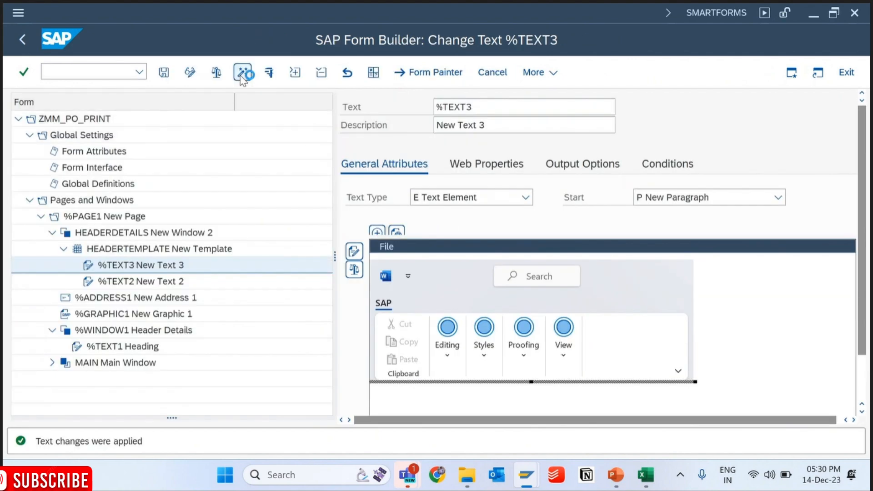
# - Activate form ZMM_PO_PRINT, looking at the print preview session while the activation runs
pyautogui.click(242, 74)
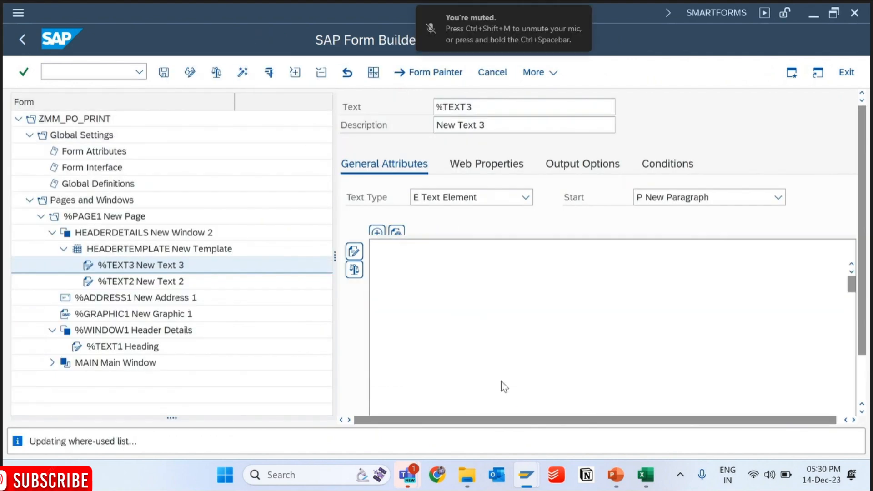
pyautogui.moveTo(522, 477)
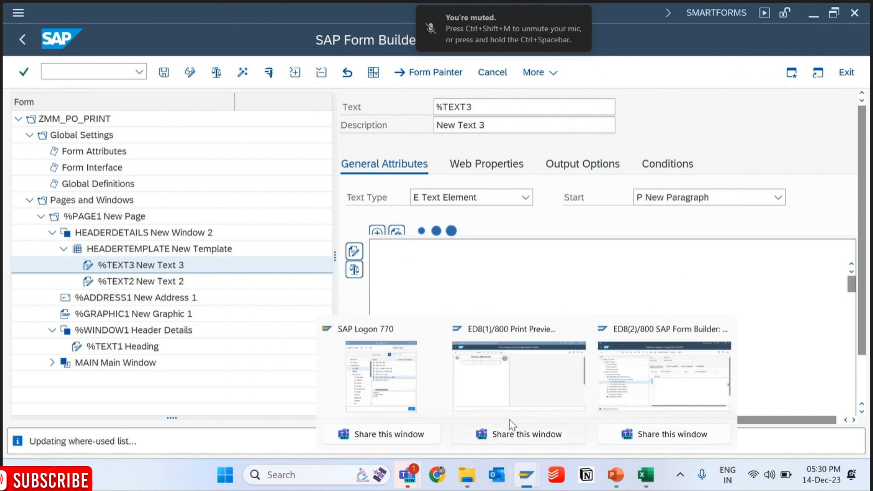
pyautogui.click(518, 370)
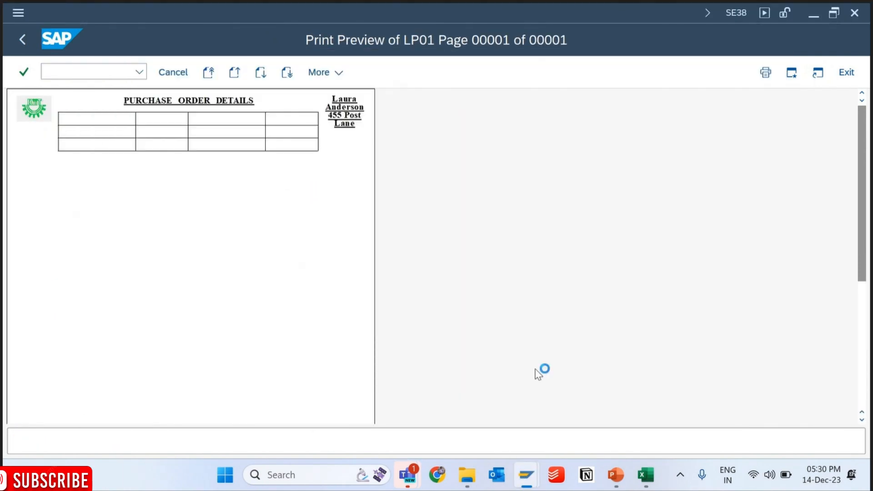
pyautogui.moveTo(526, 473)
pyautogui.click(633, 384)
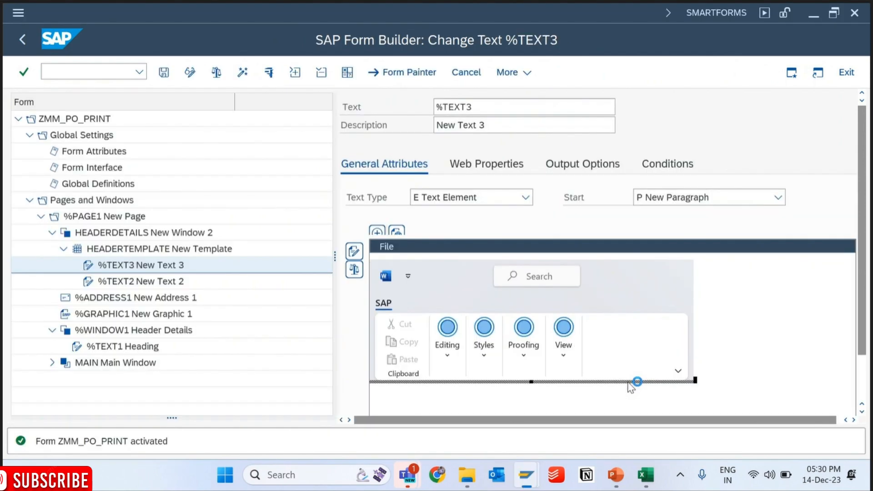
# - Switch to the print preview session and start transaction /nse38 to reach the ABAP Editor for program ZMM_PO_PRINT
pyautogui.moveTo(526, 475)
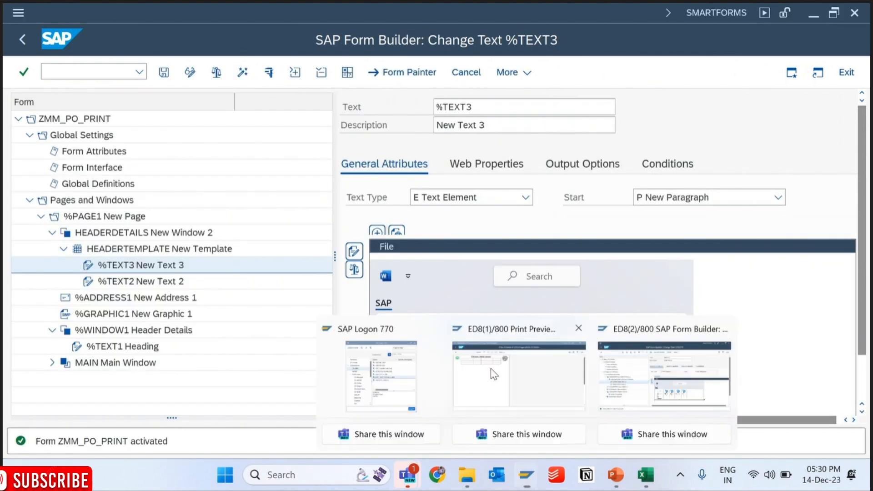
pyautogui.click(490, 368)
pyautogui.click(140, 71)
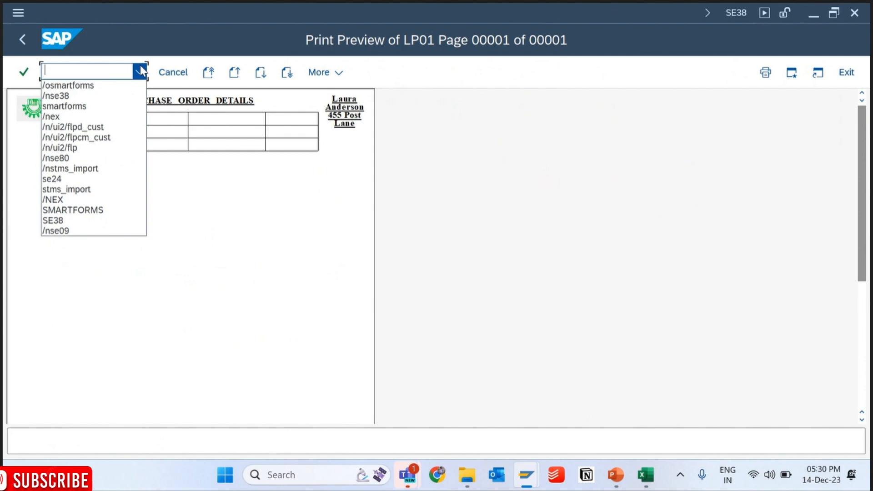
pyautogui.click(88, 97)
pyautogui.press('Return')
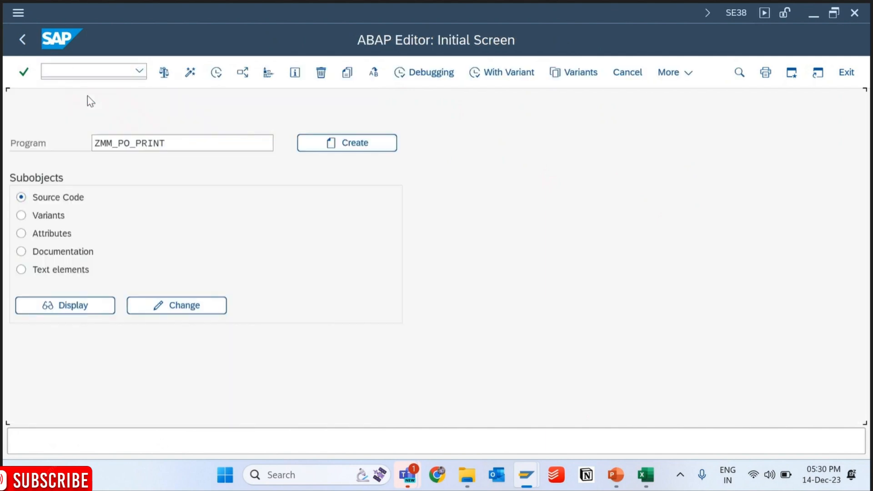
# - Run program ZMM_PO_PRINT to examine the Vendor Number cell in its print preview, and return to the Form Builder session
pyautogui.press('F8')
pyautogui.press('F8')
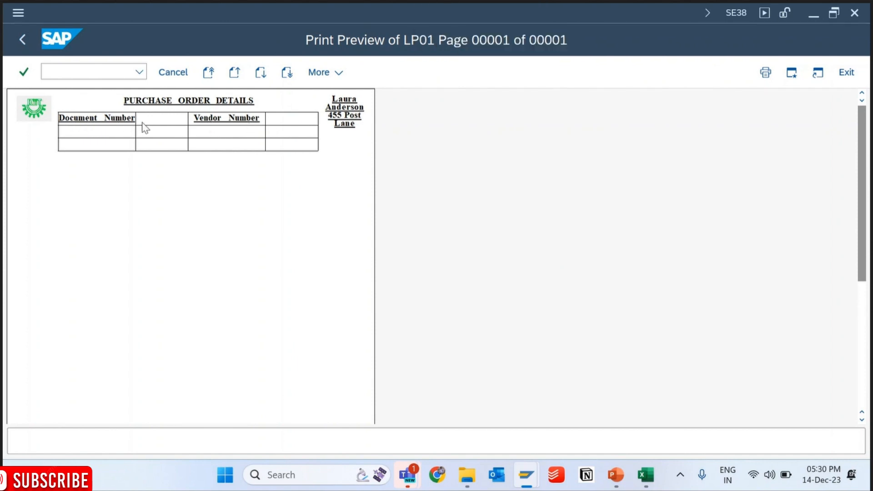
pyautogui.moveTo(521, 486)
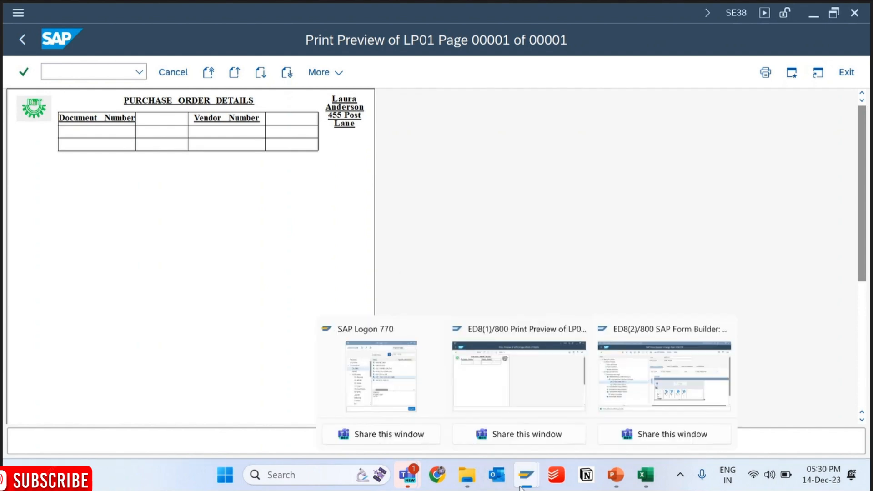
pyautogui.click(663, 364)
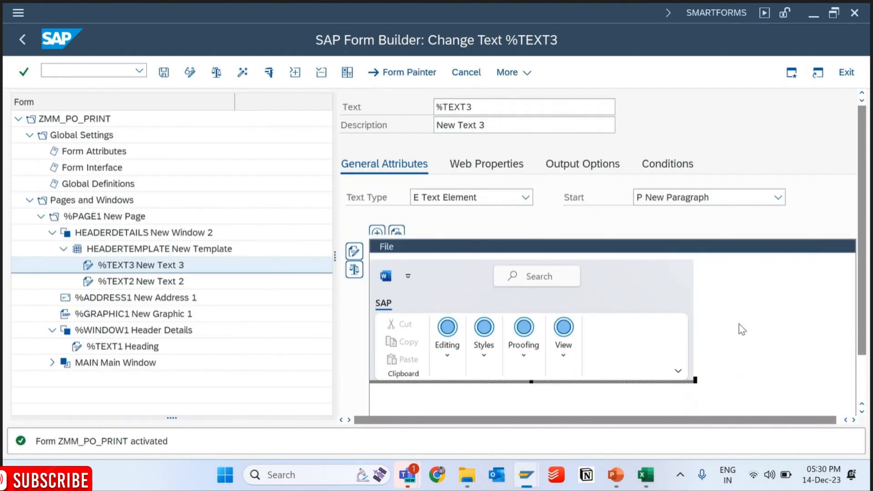
# - Apply the C1 Normal text style to the %TEXT3 text in the full-screen editor and activate the form
pyautogui.click(357, 253)
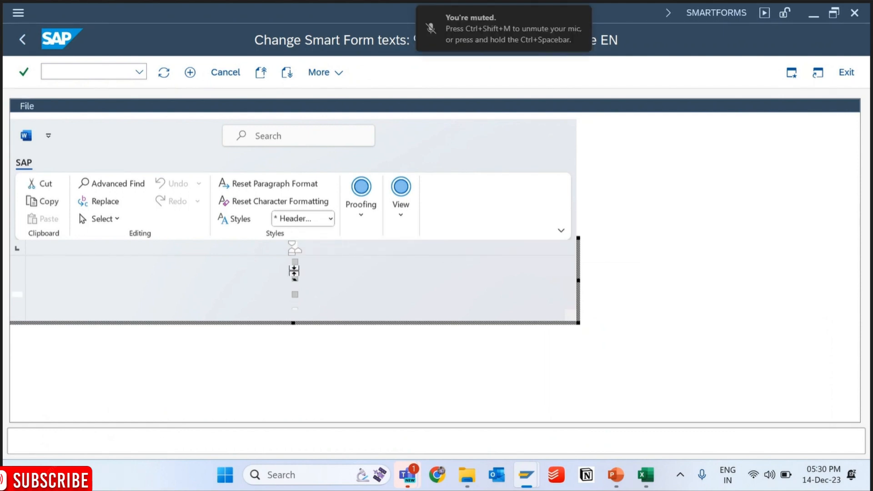
pyautogui.click(330, 219)
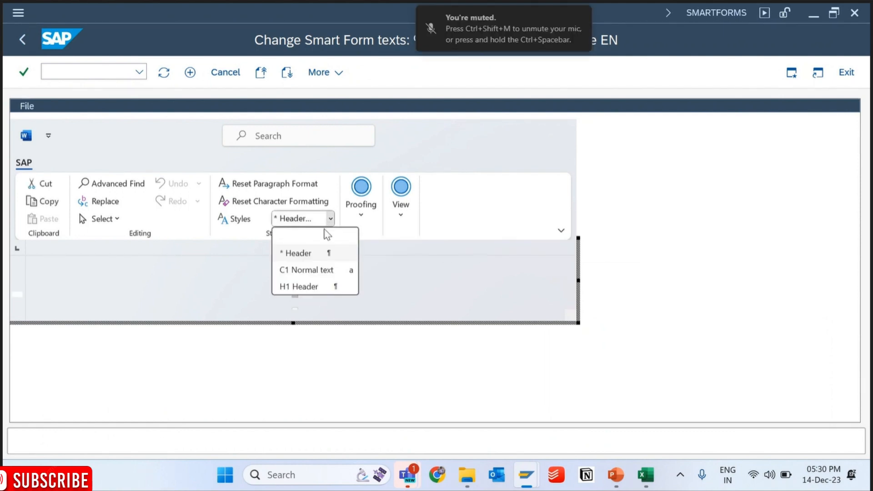
pyautogui.click(317, 271)
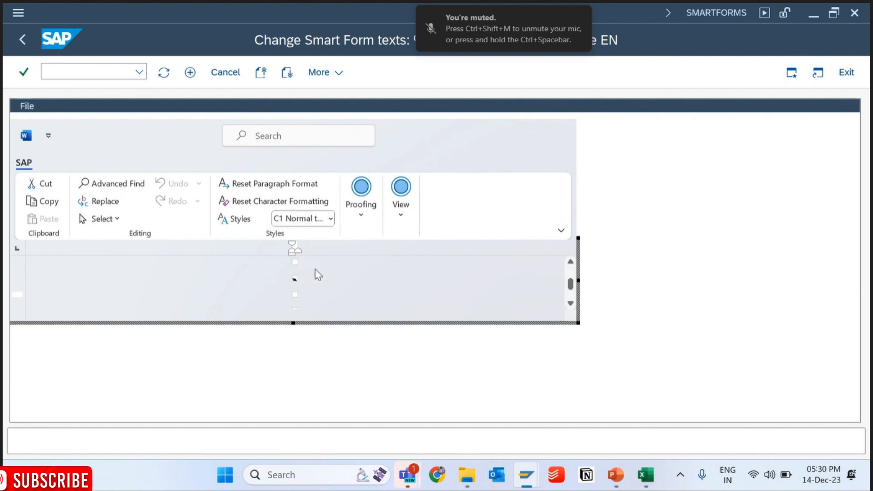
pyautogui.click(26, 37)
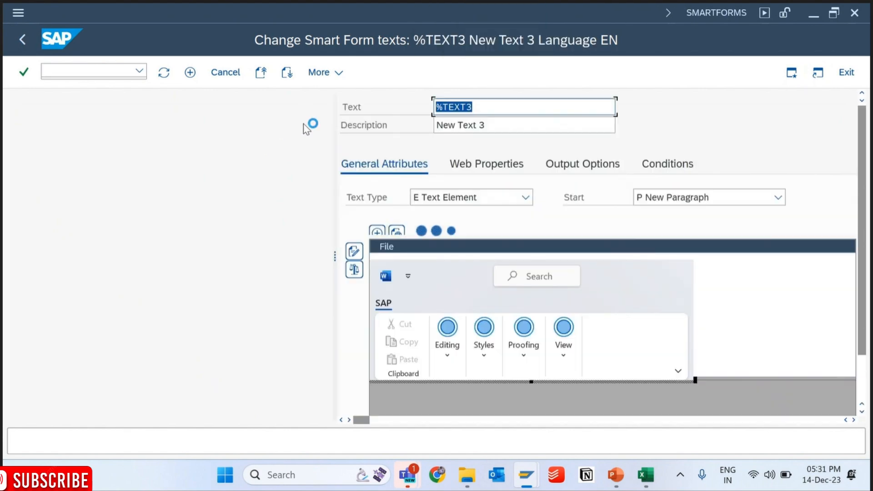
pyautogui.click(244, 73)
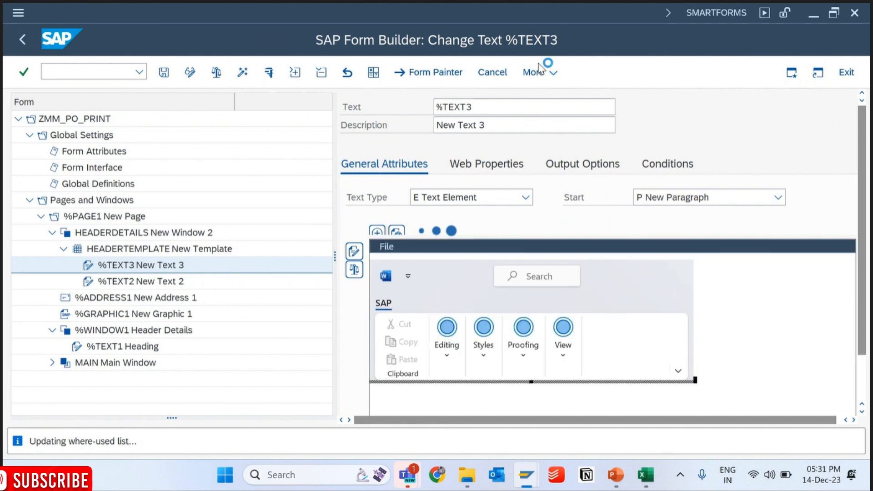
# - Change the SAP GUI theme to SAP Signature Theme in the visual design options
pyautogui.click(528, 73)
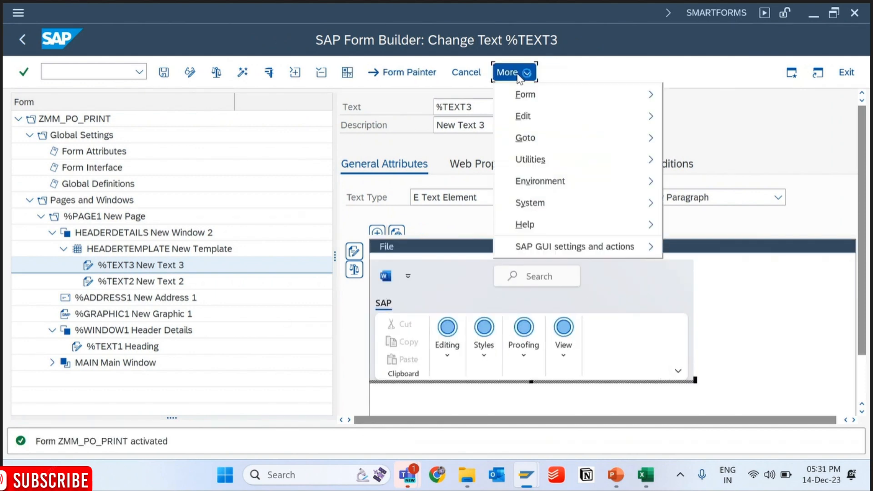
pyautogui.moveTo(621, 245)
pyautogui.click(696, 199)
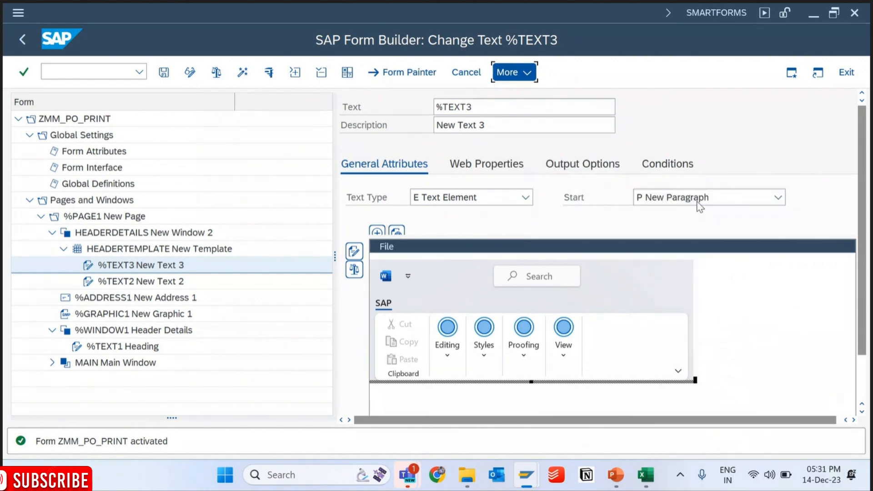
pyautogui.click(488, 110)
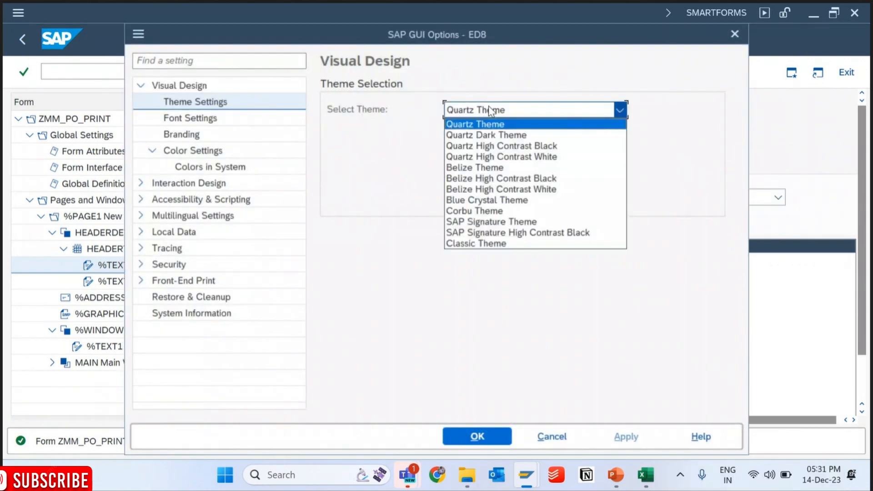
pyautogui.click(493, 223)
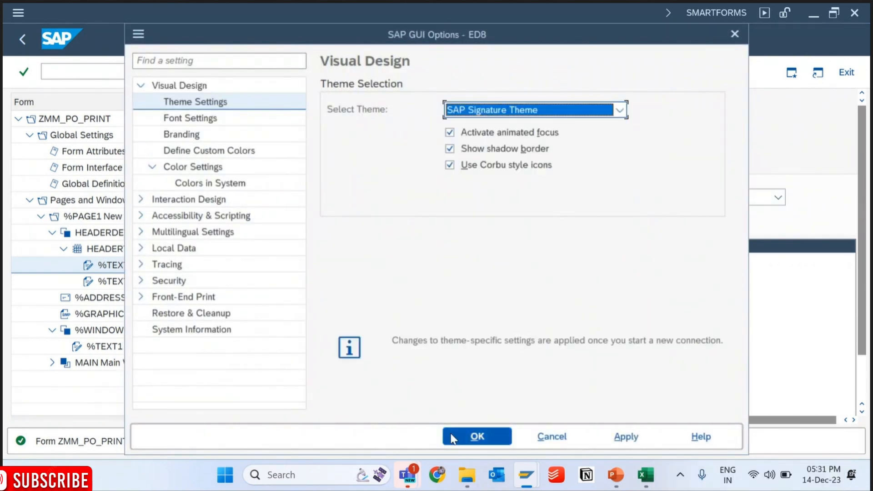
pyautogui.click(471, 440)
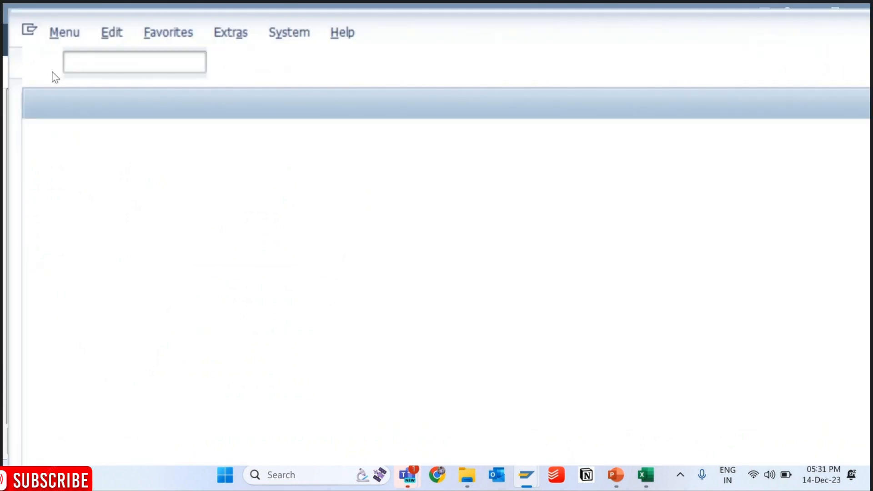
# - Start the smartforms transaction in the new session and open form ZMM_PO_PRINT for changing
pyautogui.write('smart')
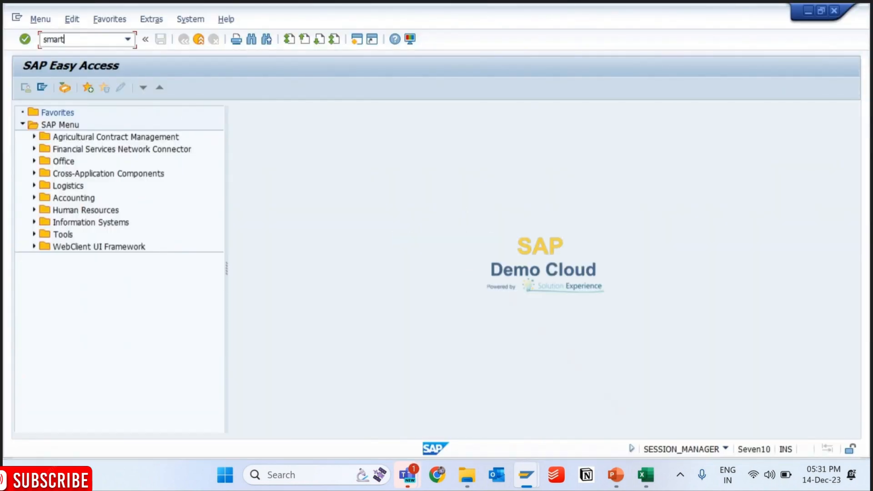
pyautogui.write('forms')
pyautogui.press('Return')
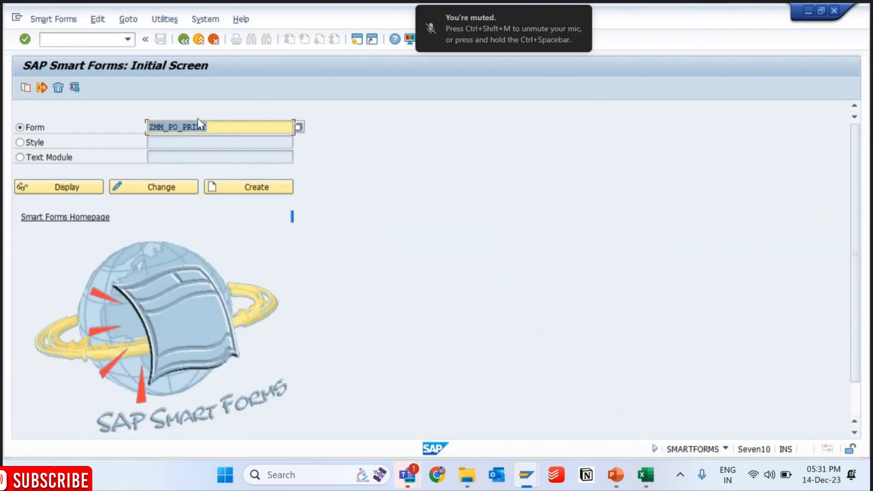
pyautogui.click(165, 189)
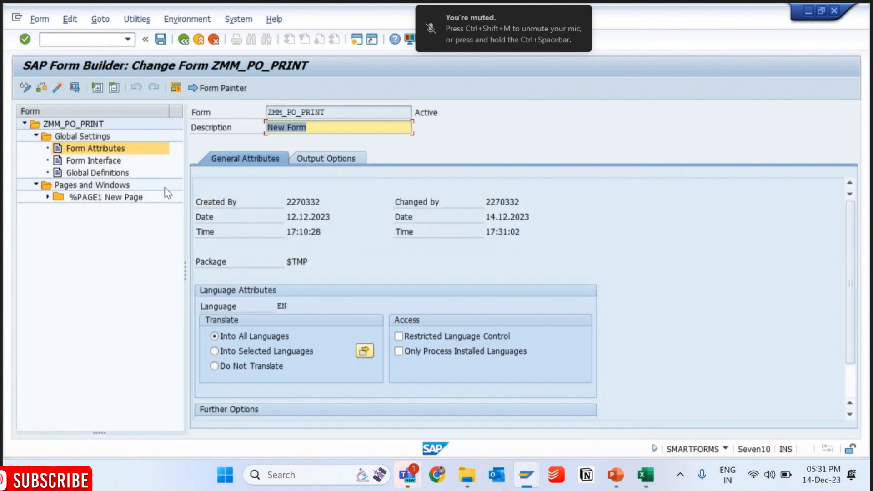
# - Expand %PAGE1, HEADERDETAILS and HEADERTEMPLATE, and open the text of %TEXT3 in the full-screen editor
pyautogui.click(48, 197)
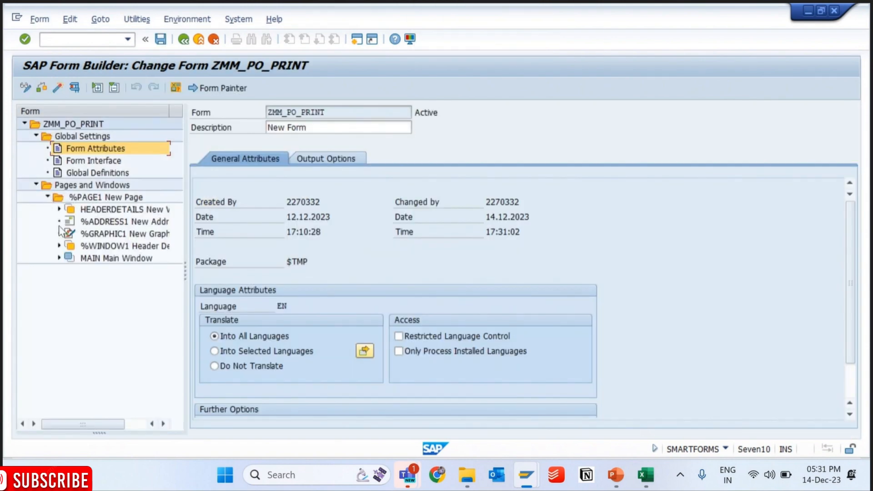
pyautogui.click(59, 209)
pyautogui.click(93, 222)
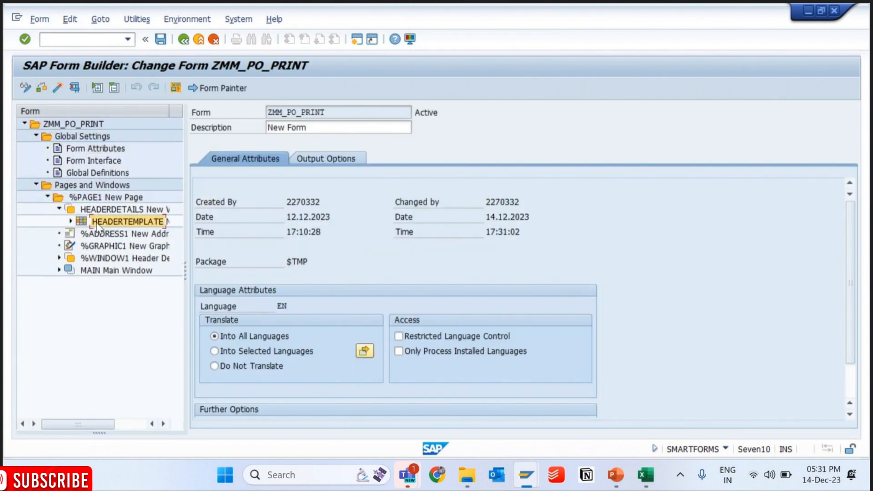
pyautogui.click(71, 222)
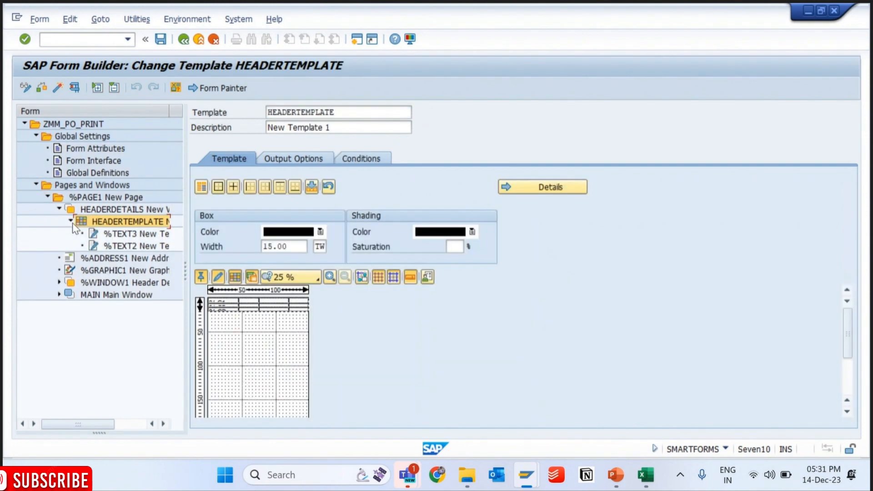
pyautogui.click(114, 234)
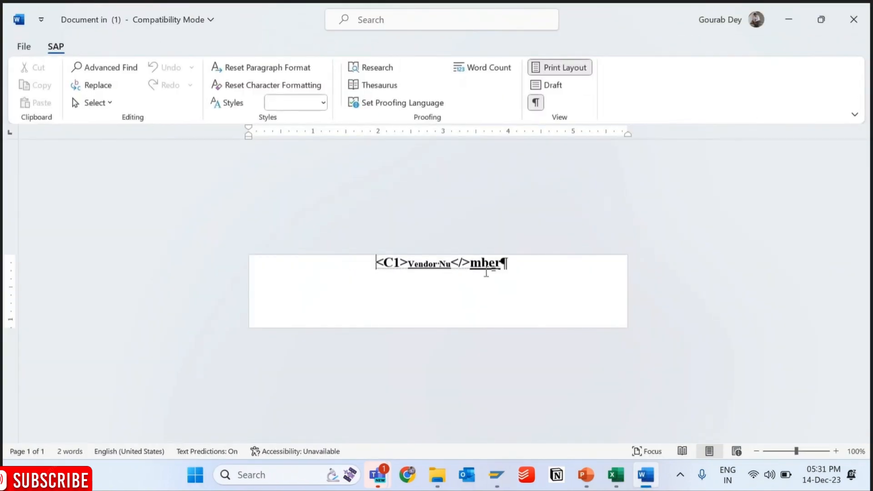
# - Replace the whole %TEXT3 content with newly entered text reading Vendor Number
pyautogui.moveTo(376, 263); pyautogui.dragTo(512, 265)
pyautogui.press('Delete')
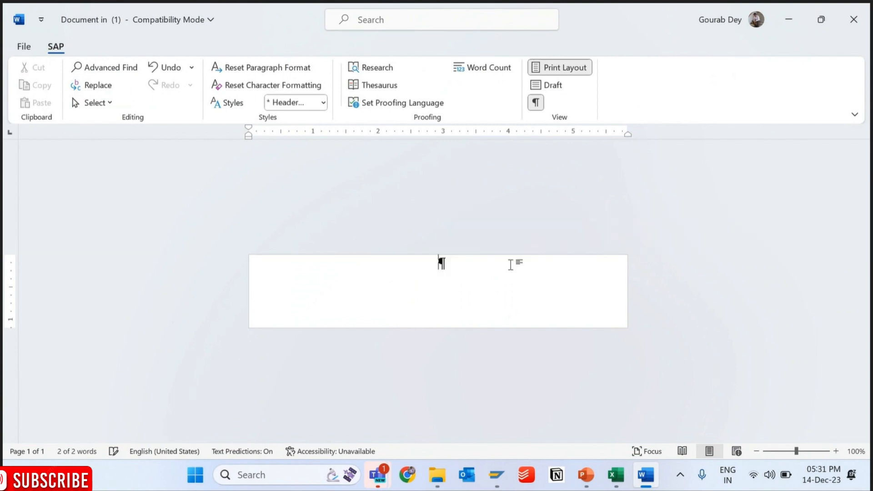
pyautogui.write('Vendor')
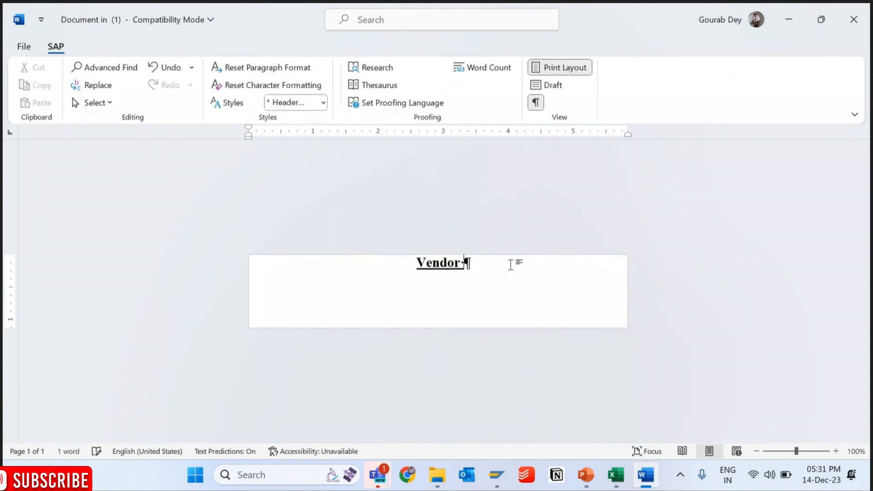
pyautogui.write(' Numme')
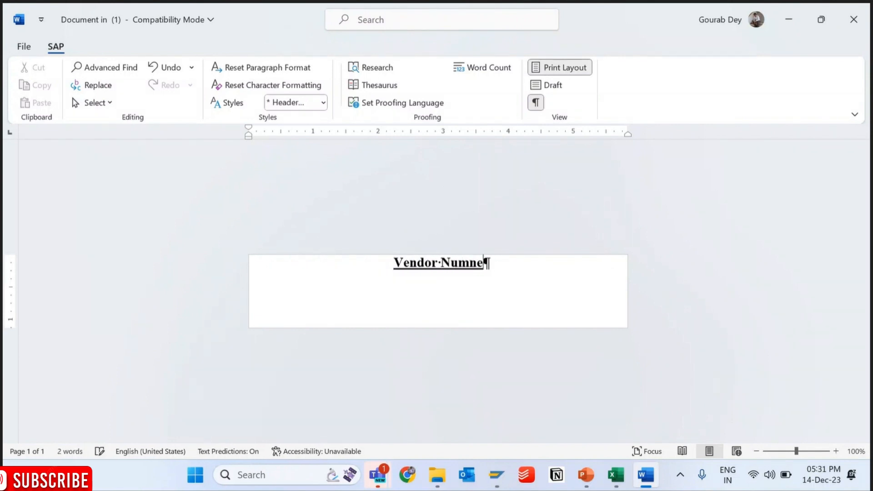
pyautogui.press('BackSpace')
pyautogui.press('BackSpace')
pyautogui.write('ber')
# - Apply the H1 Header paragraph style and the C1 Normal text character style to Vendor Number, and close the text editor
pyautogui.hotkey('ctrl', 'shift', 'Left')
pyautogui.hotkey('ctrl', 'shift', 'Left')
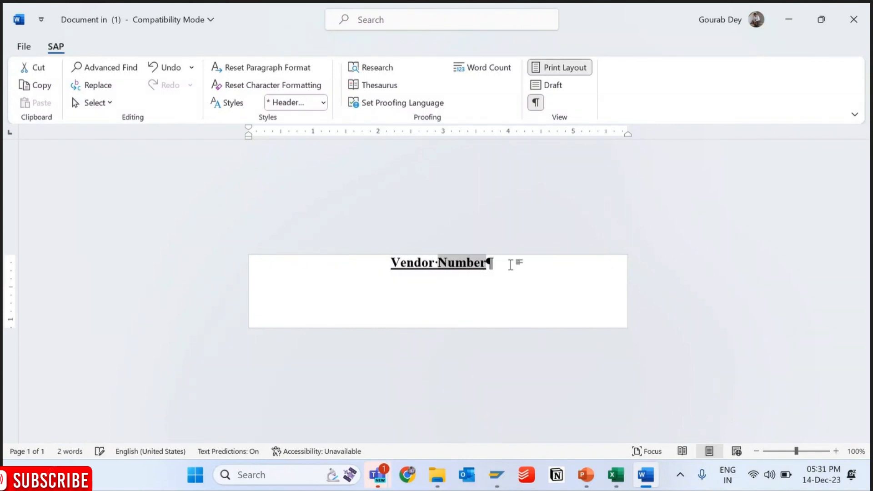
pyautogui.click(323, 102)
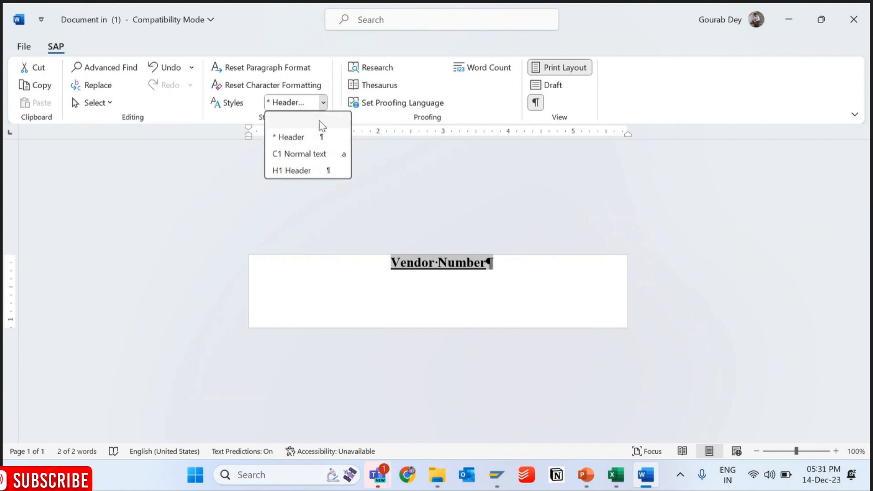
pyautogui.click(306, 154)
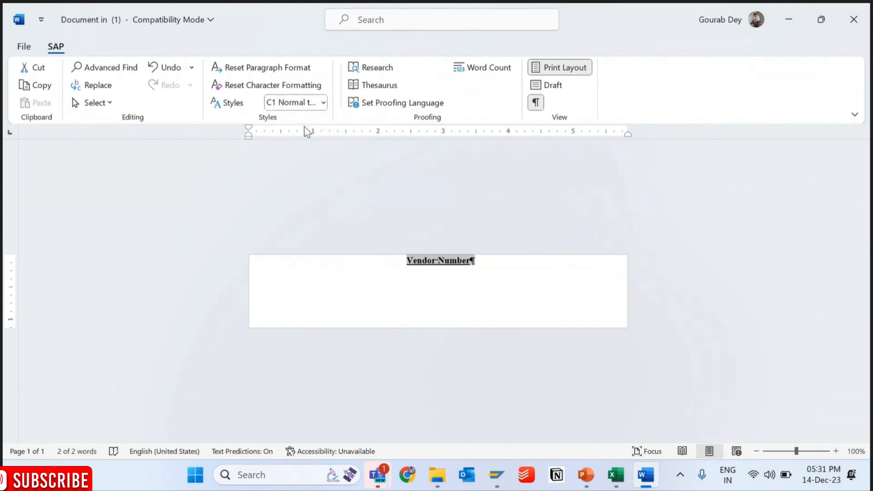
pyautogui.click(323, 102)
pyautogui.click(305, 168)
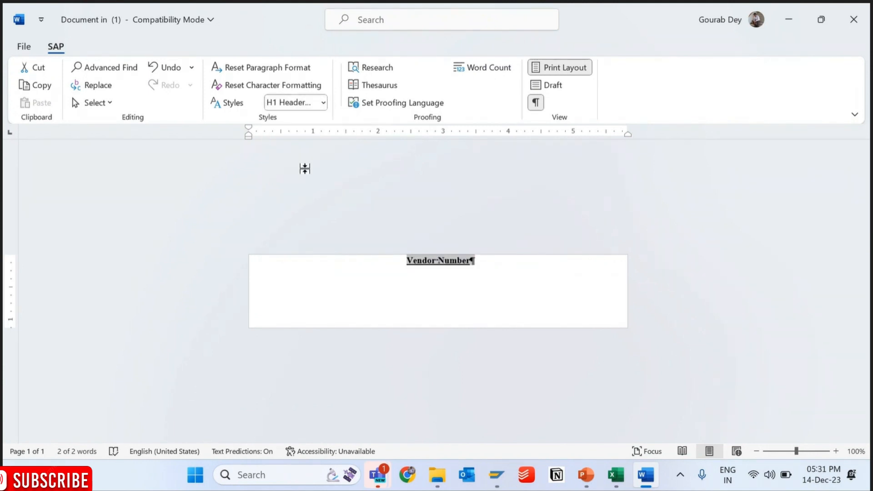
pyautogui.click(322, 103)
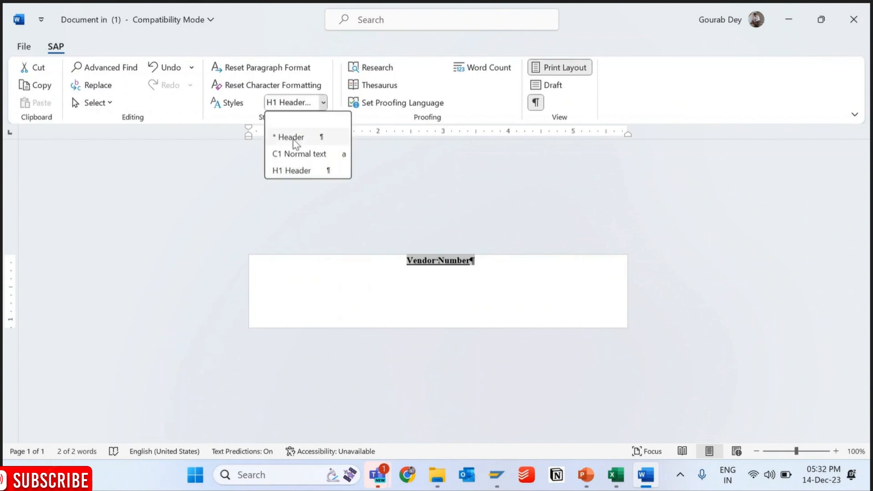
pyautogui.click(296, 157)
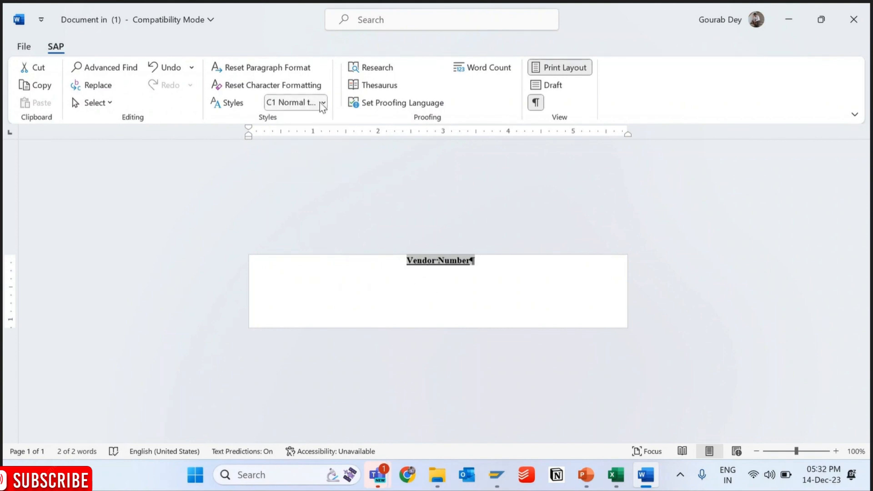
pyautogui.click(865, 29)
pyautogui.moveTo(526, 481)
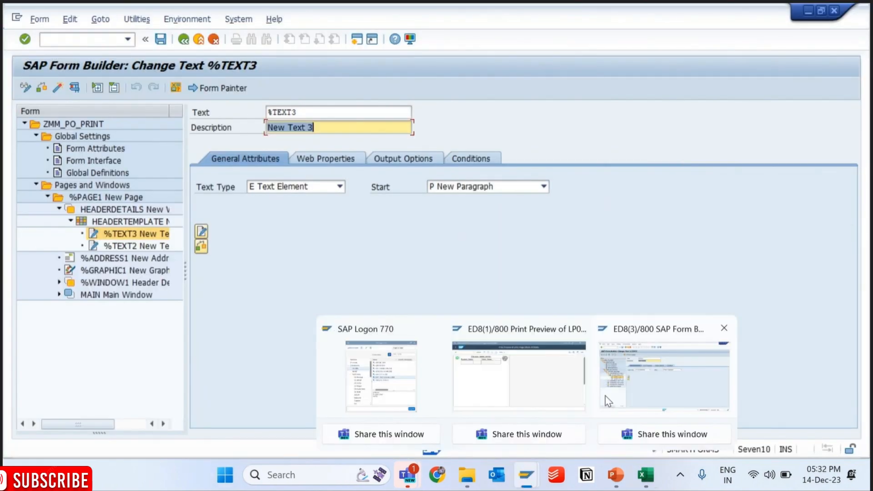
pyautogui.click(608, 401)
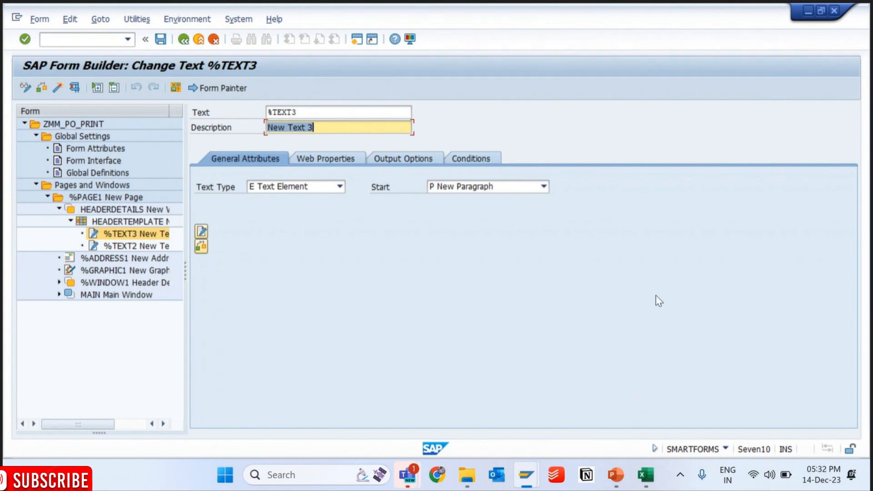
pyautogui.click(324, 27)
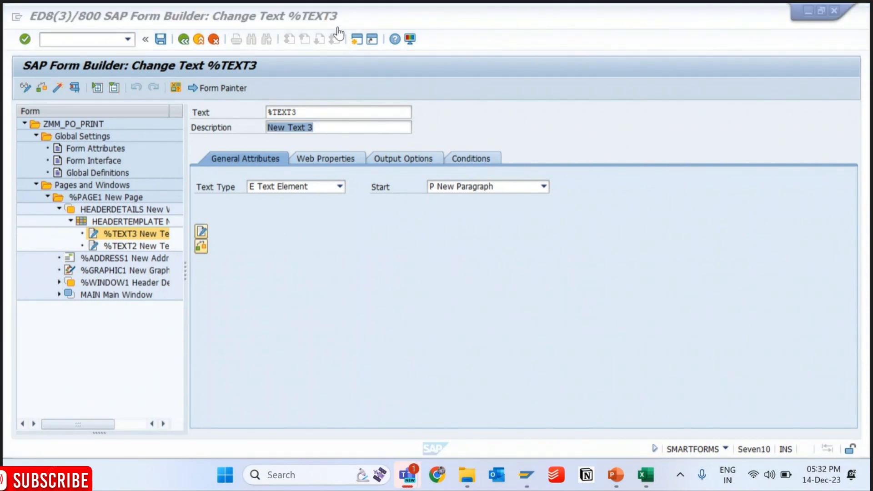
pyautogui.click(389, 262)
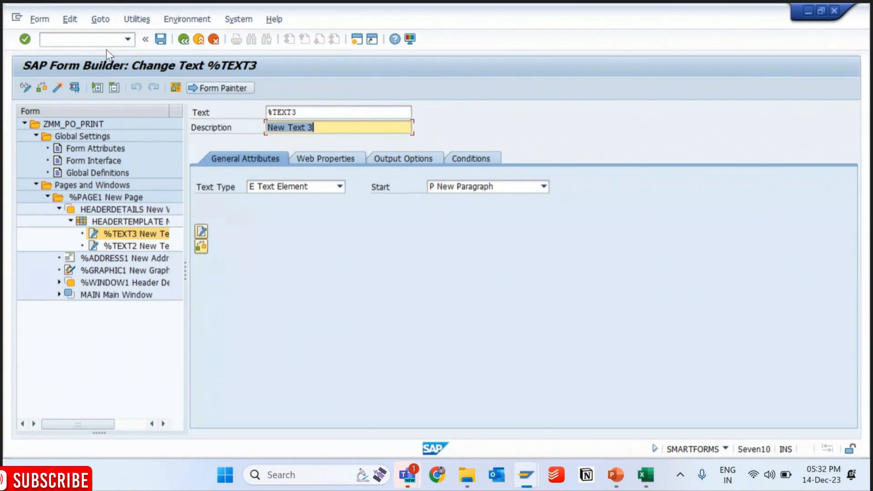
# - Open an additional session from the form builder and start the smartforms transaction in it
pyautogui.click(92, 38)
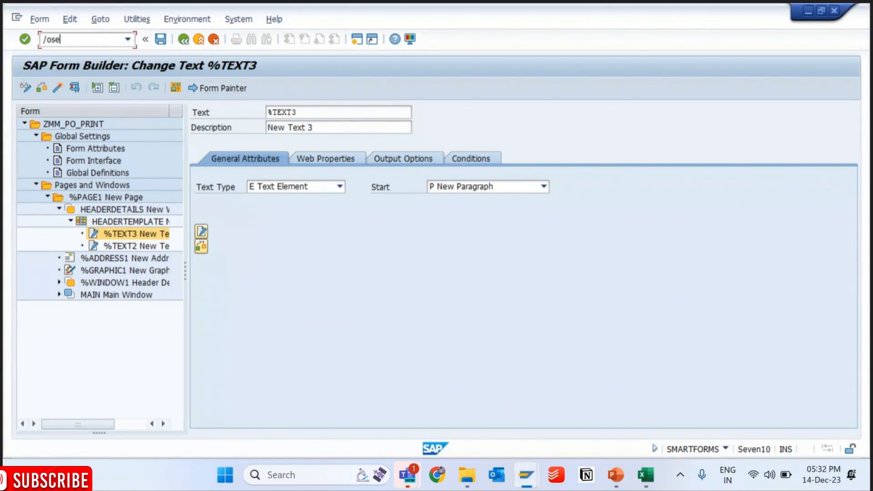
pyautogui.press('Return')
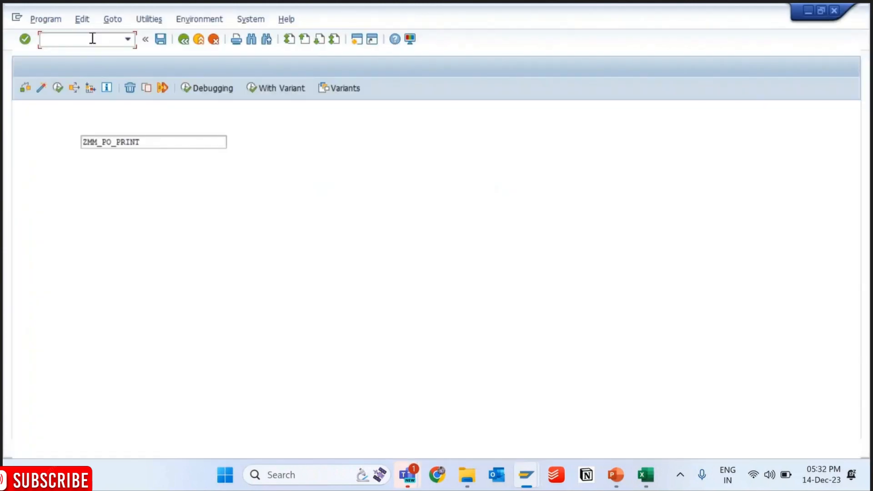
pyautogui.click(92, 38)
pyautogui.write('/nsmartforms')
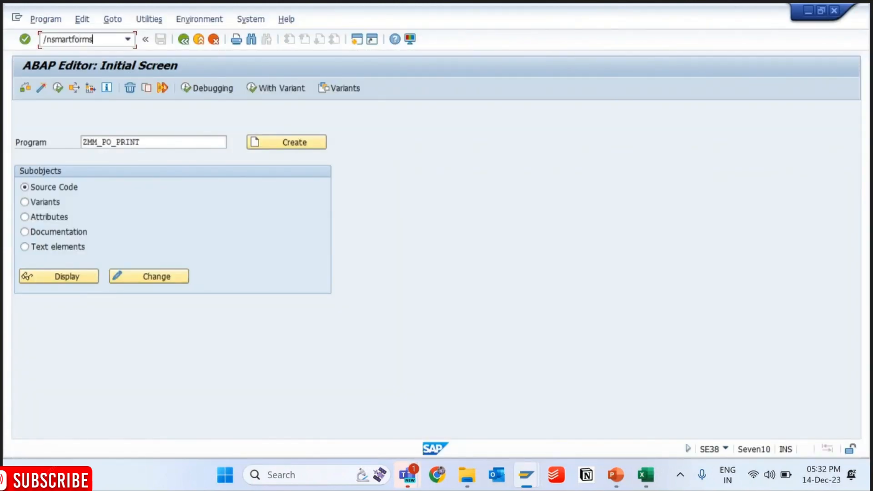
pyautogui.press('Return')
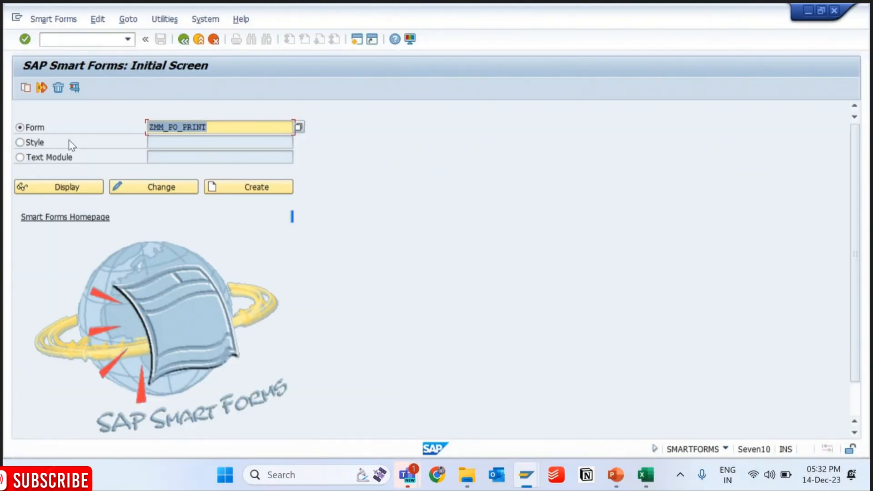
# - Open the Smart Style ZMM_SF_STYLE for changing and expand its paragraph formats
pyautogui.click(30, 143)
pyautogui.click(181, 145)
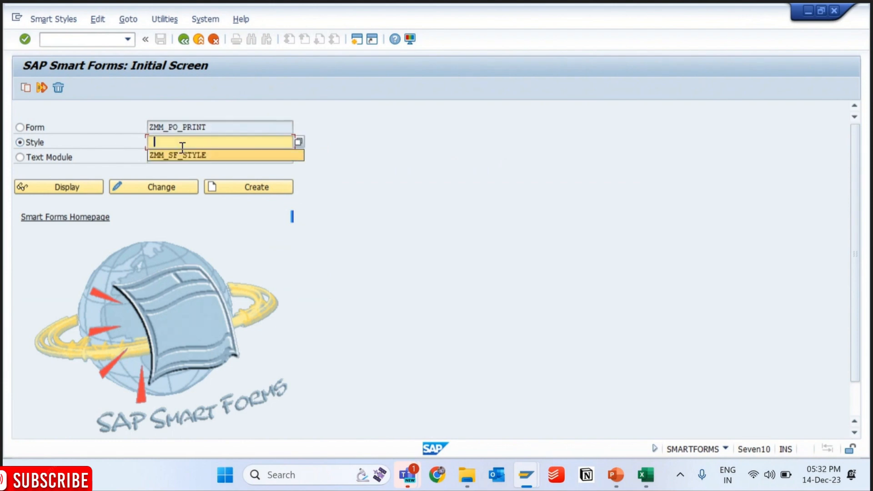
pyautogui.click(181, 153)
pyautogui.click(162, 181)
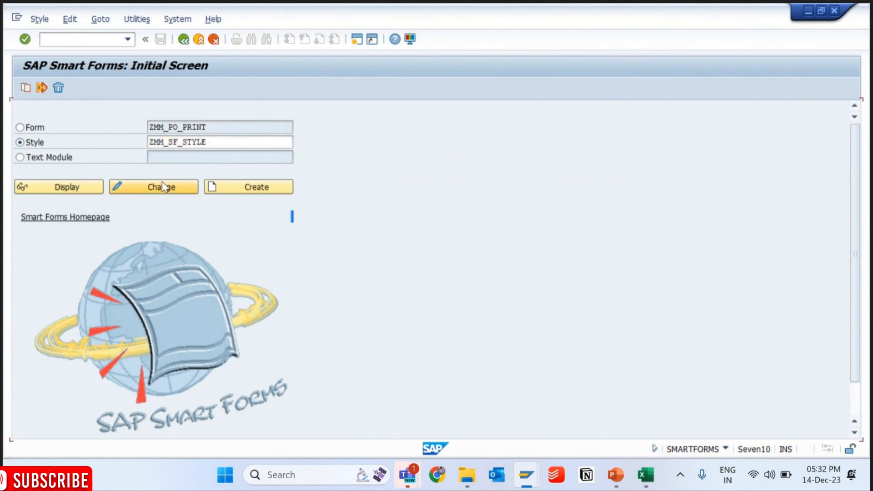
pyautogui.moveTo(105, 184); pyautogui.dragTo(241, 166)
pyautogui.click(36, 149)
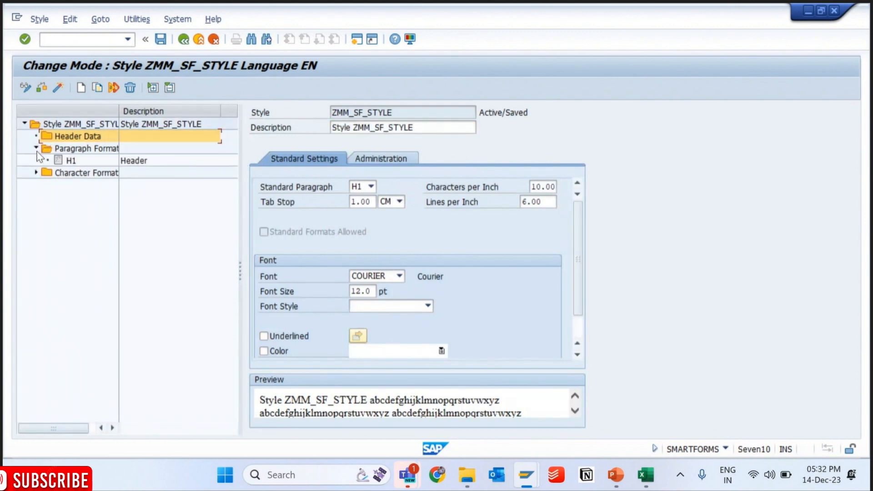
# - Create a new paragraph format named N0 in style ZMM_SF_STYLE
pyautogui.click(68, 152)
pyautogui.rightClick(70, 158)
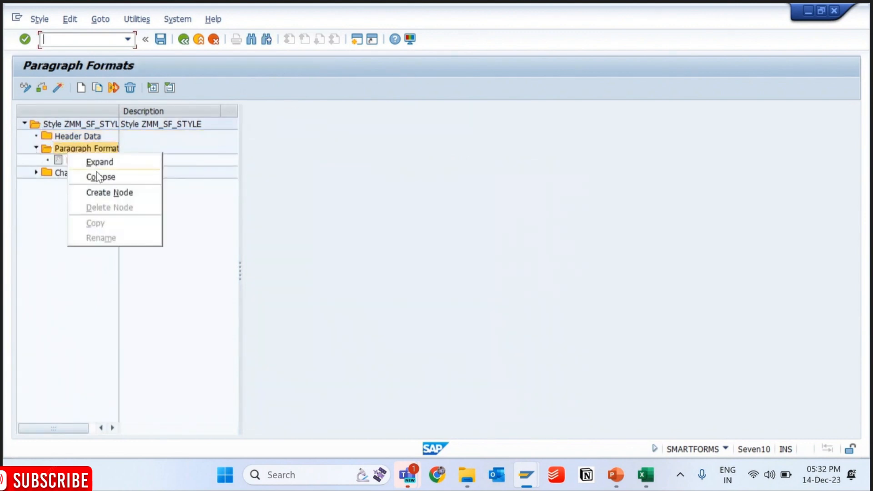
pyautogui.click(56, 160)
pyautogui.rightClick(55, 160)
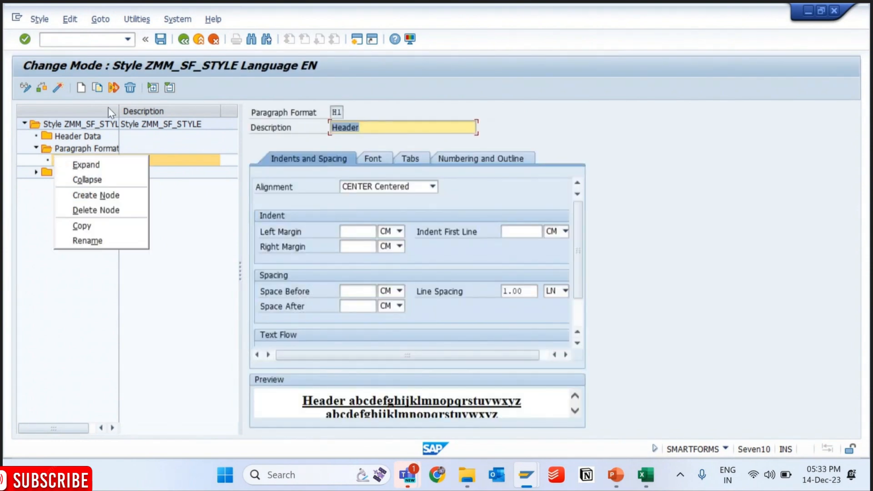
pyautogui.click(76, 86)
pyautogui.click(76, 87)
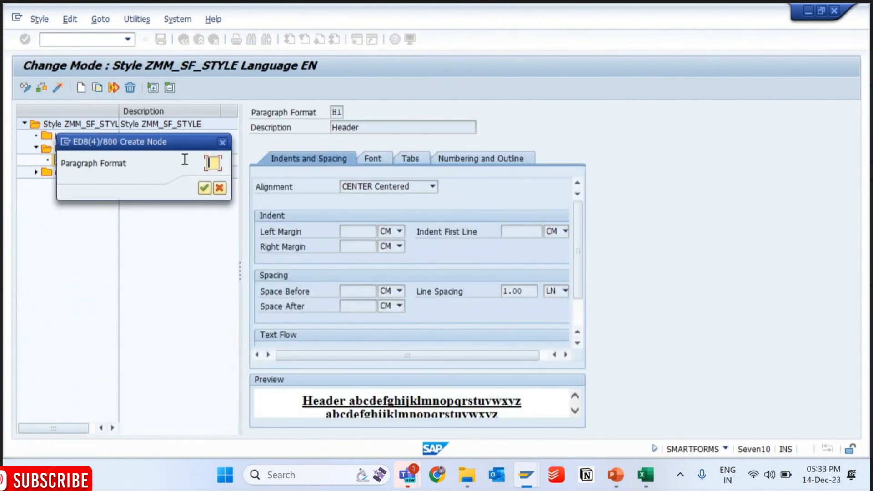
pyautogui.moveTo(181, 149); pyautogui.dragTo(296, 199)
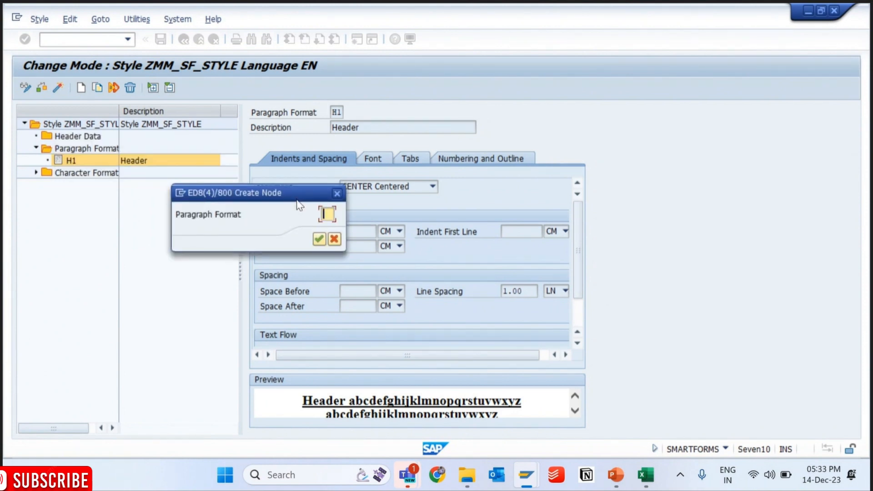
pyautogui.write('NO')
pyautogui.press('Return')
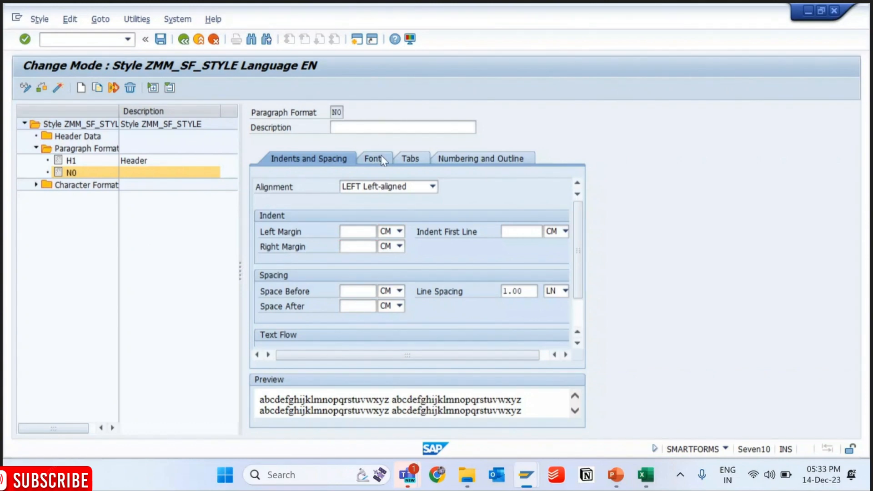
# - Set the font family of paragraph format N0 to TIMES and its font size to 10 pt
pyautogui.click(373, 158)
pyautogui.click(389, 191)
pyautogui.scroll(-9, 392, 194)
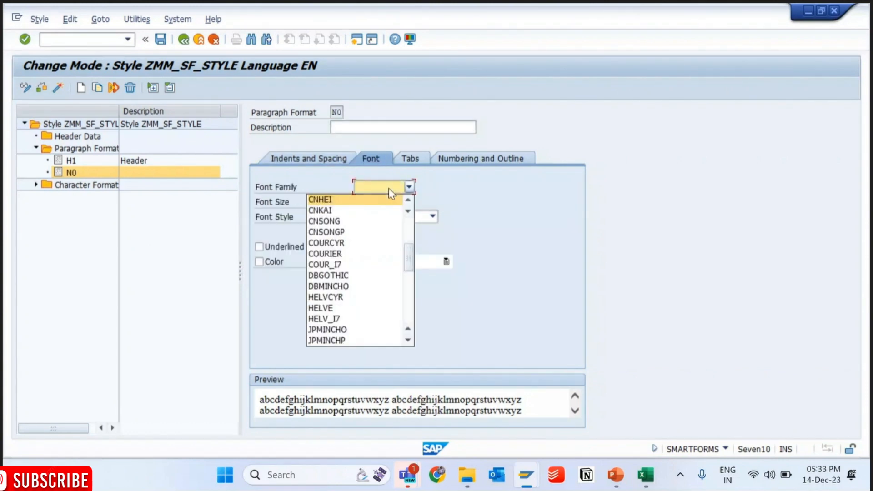
pyautogui.scroll(-2, 391, 194)
pyautogui.scroll(1, 392, 193)
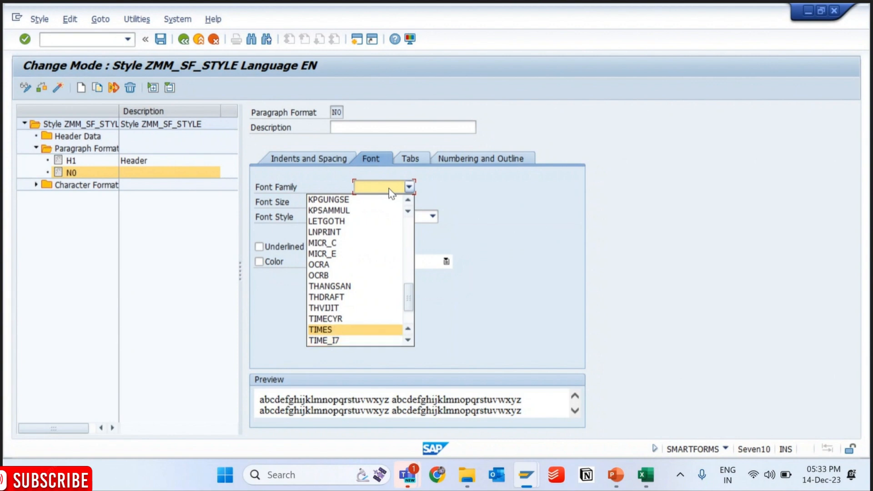
pyautogui.press('Return')
pyautogui.click(366, 202)
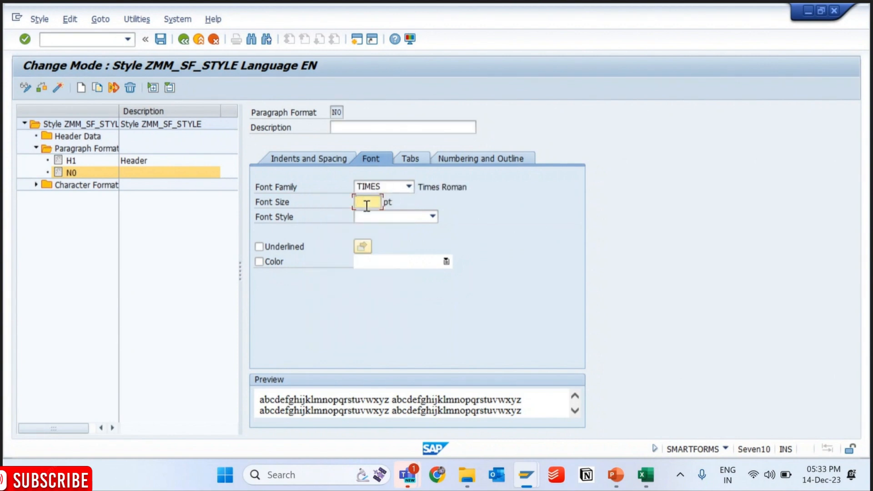
pyautogui.write('10')
pyautogui.press('Return')
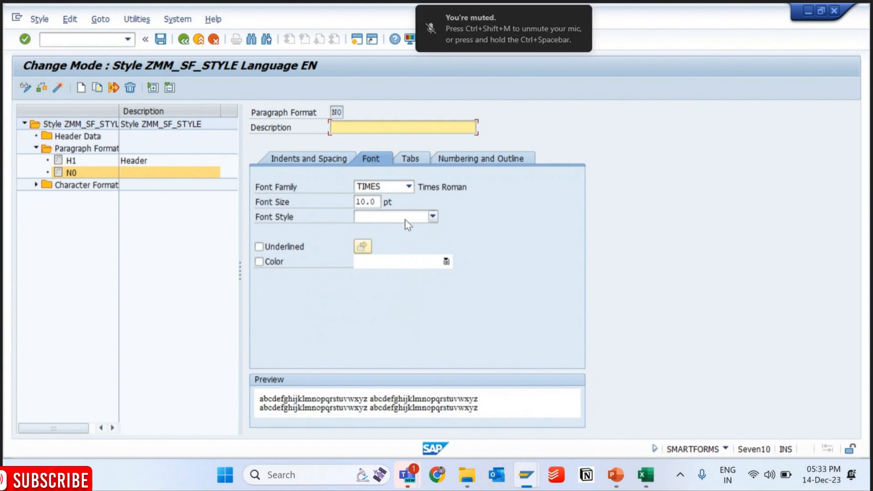
# - Set the font style of paragraph format N0 to Bold, and save and activate style ZMM_SF_STYLE
pyautogui.click(405, 220)
pyautogui.click(382, 228)
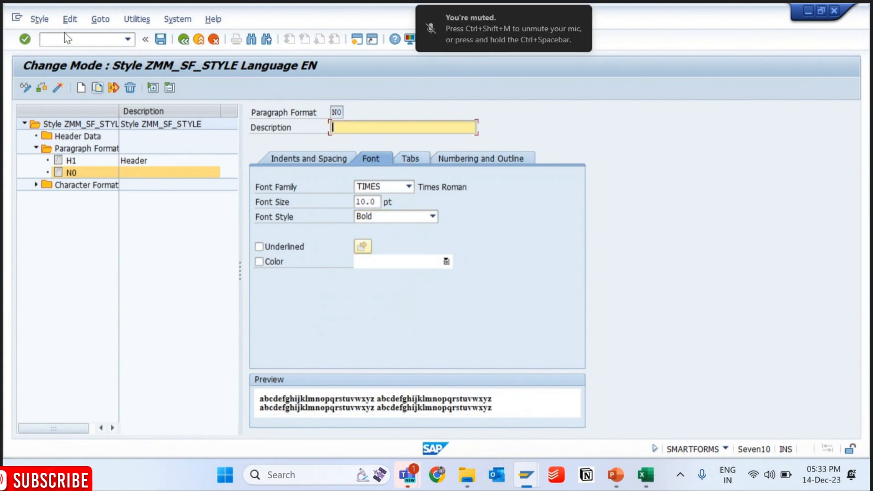
pyautogui.click(160, 39)
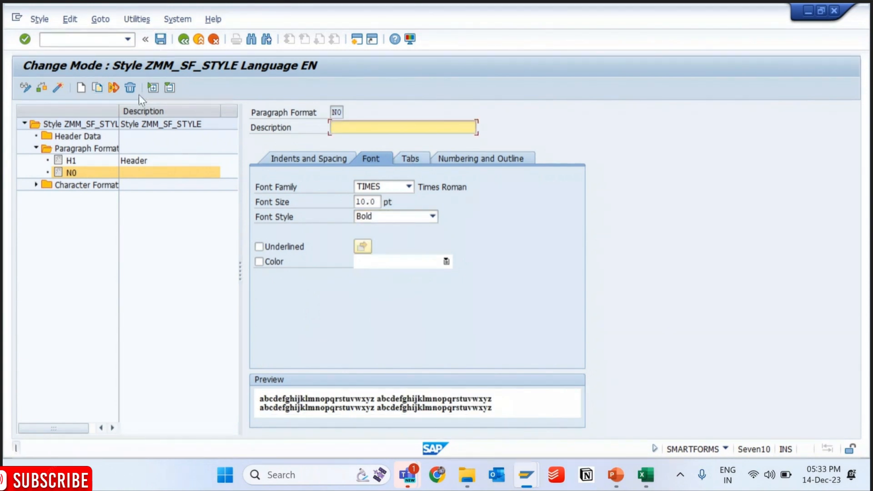
pyautogui.click(57, 88)
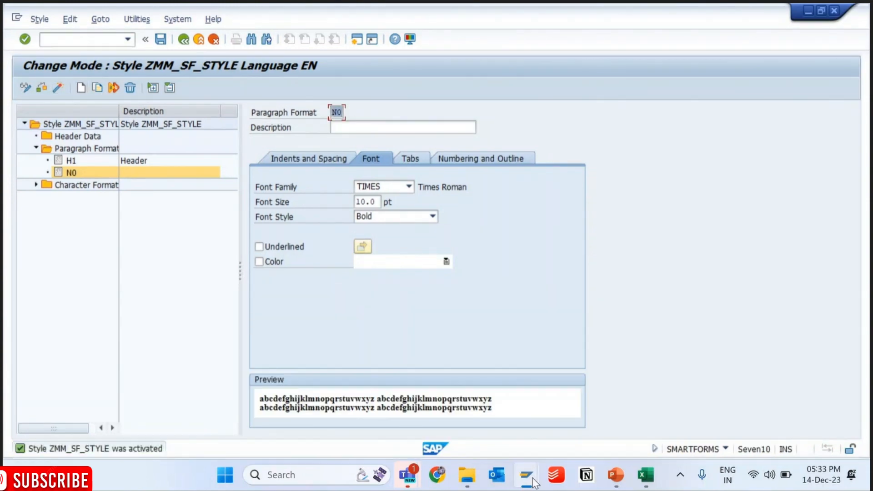
# - Switch back to the form builder session, restart the smartforms transaction and reopen form ZMM_PO_PRINT for changing
pyautogui.moveTo(526, 474)
pyautogui.click(604, 384)
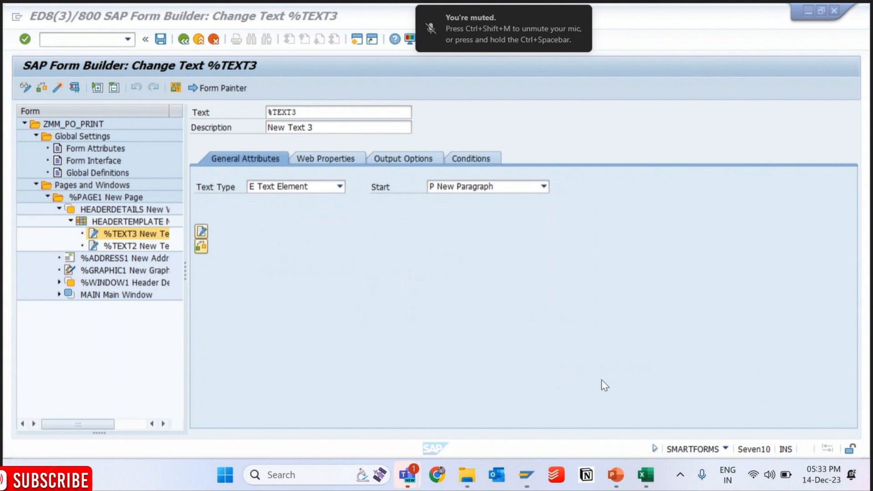
pyautogui.write('/NSE')
pyautogui.write('ART')
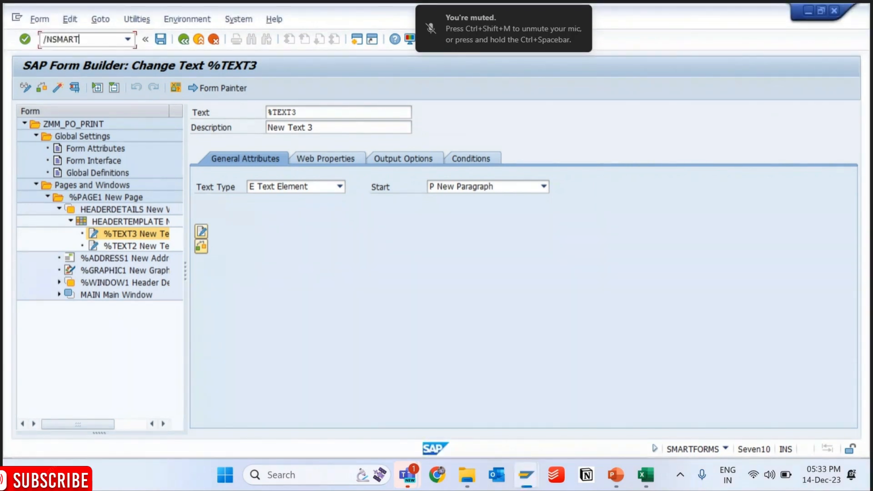
pyautogui.write('FORMS')
pyautogui.press('Return')
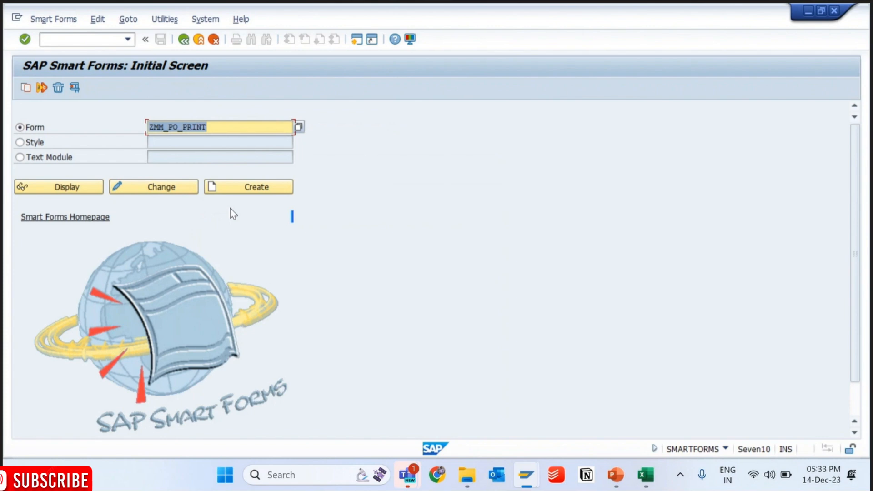
pyautogui.press('F6')
# - Expand %PAGE1, HEADERDETAILS and HEADERTEMPLATE, and open the %TEXT3 content in the full-screen editor
pyautogui.click(48, 197)
pyautogui.click(56, 211)
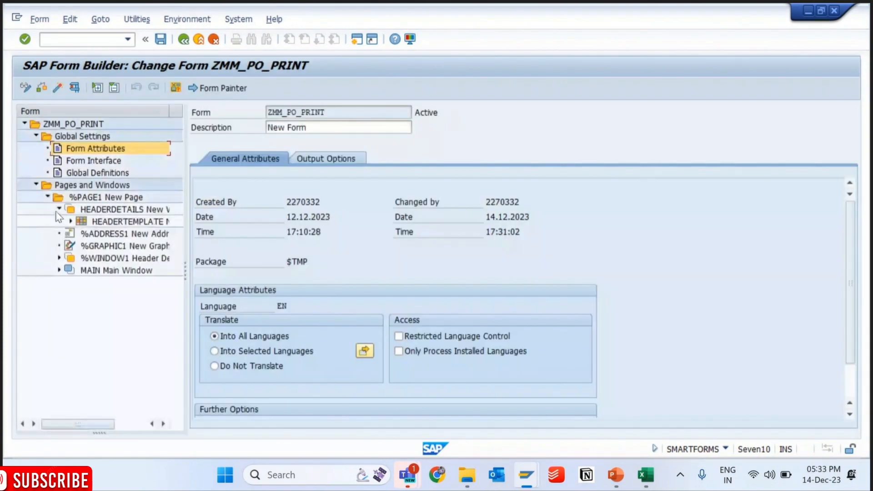
pyautogui.click(71, 221)
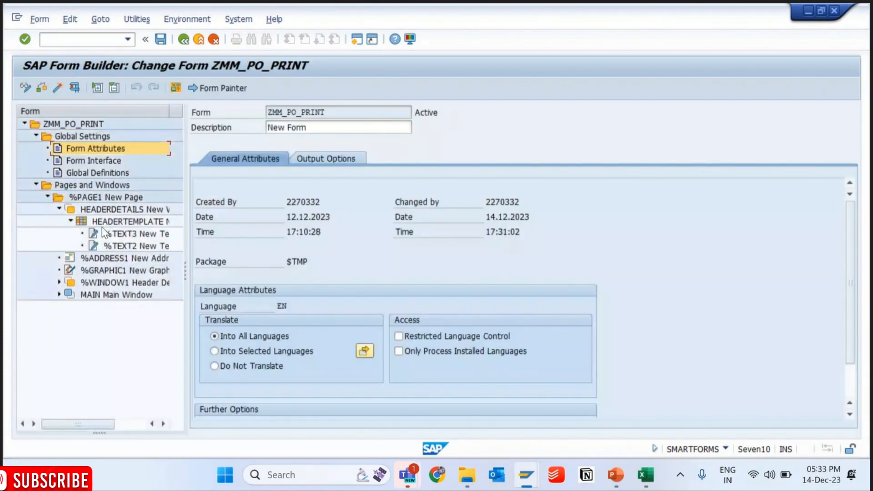
pyautogui.click(123, 236)
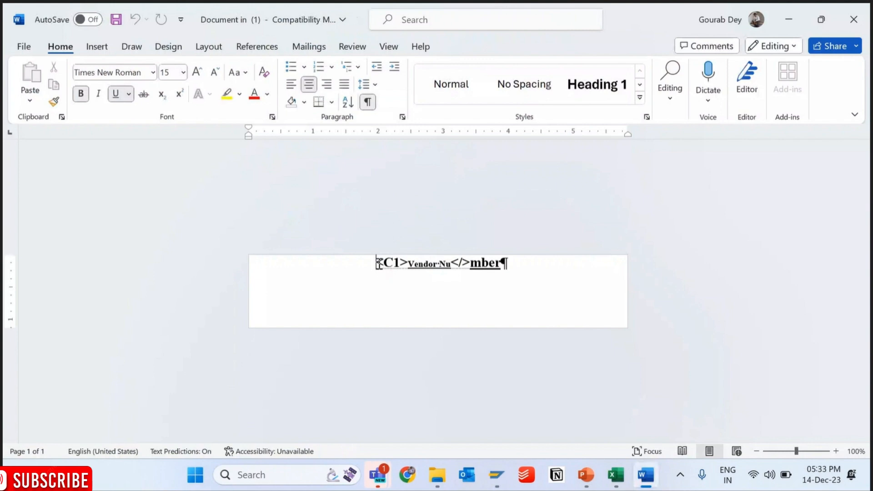
# - Delete the existing %TEXT3 content and enter Vendor Number as new text
pyautogui.moveTo(377, 263); pyautogui.dragTo(507, 263)
pyautogui.press('Delete')
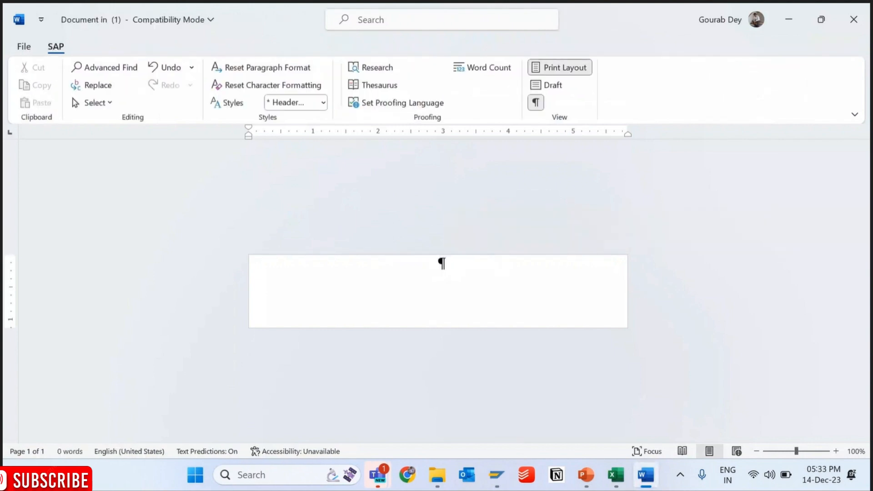
pyautogui.write('vE')
pyautogui.press('BackSpace')
pyautogui.press('BackSpace')
pyautogui.write('Ve')
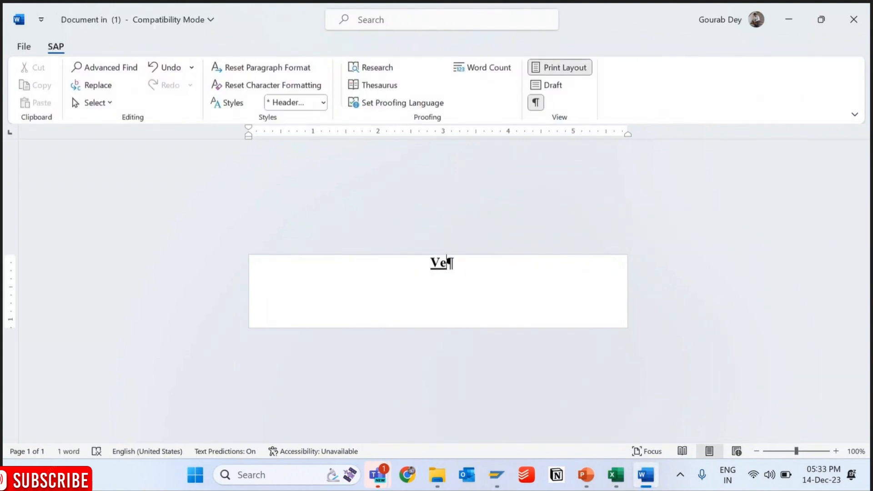
pyautogui.write('ndor Number')
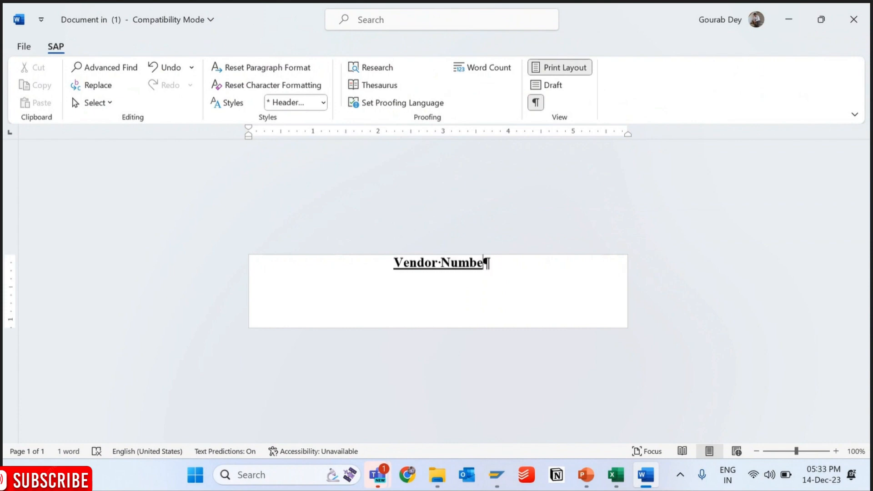
# - Apply the N0 paragraph style to Vendor Number, save the text and close the full-screen editor
pyautogui.tripleClick(501, 268)
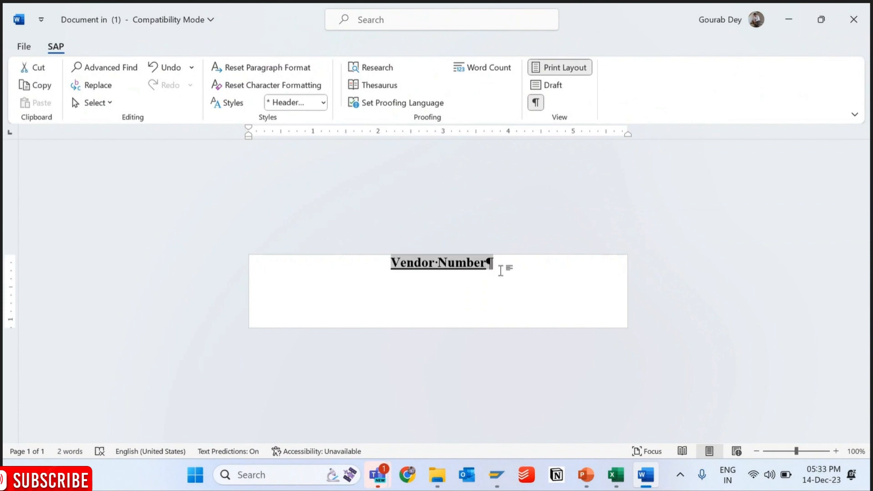
pyautogui.click(322, 104)
pyautogui.click(277, 187)
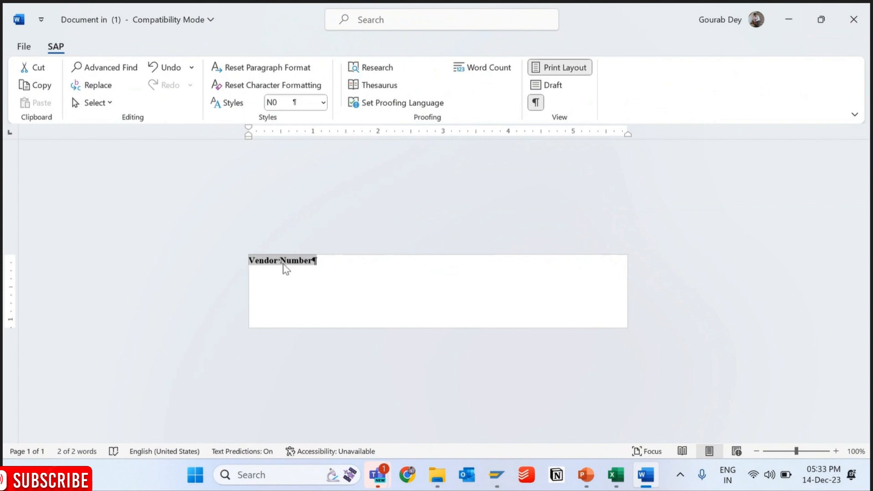
pyautogui.click(28, 49)
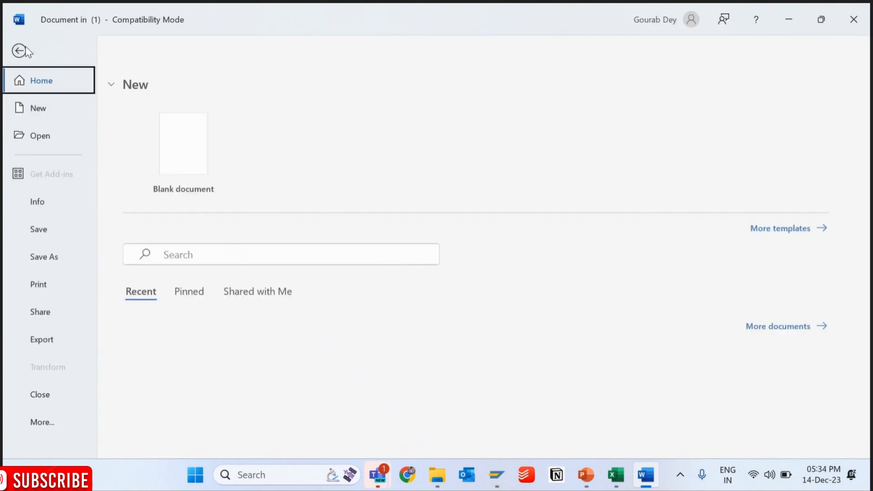
pyautogui.click(39, 230)
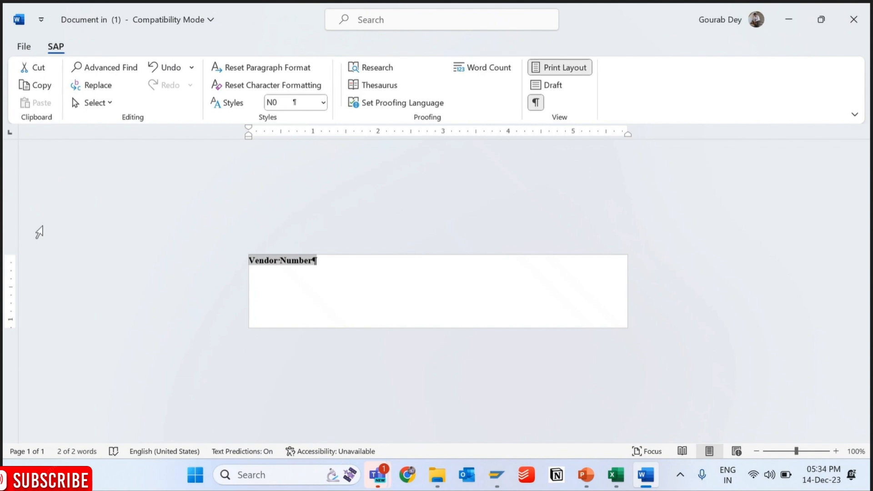
pyautogui.click(861, 21)
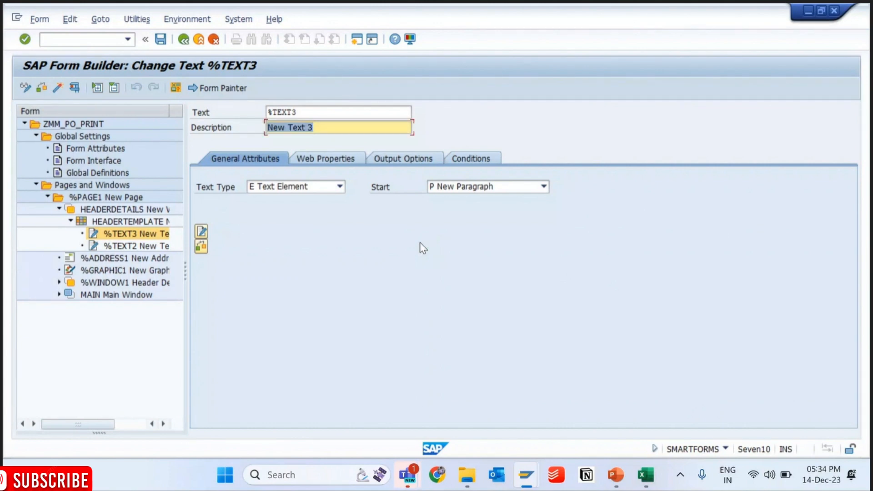
# - Activate form ZMM_PO_PRINT and switch to the SE38 session showing the print preview
pyautogui.click(59, 85)
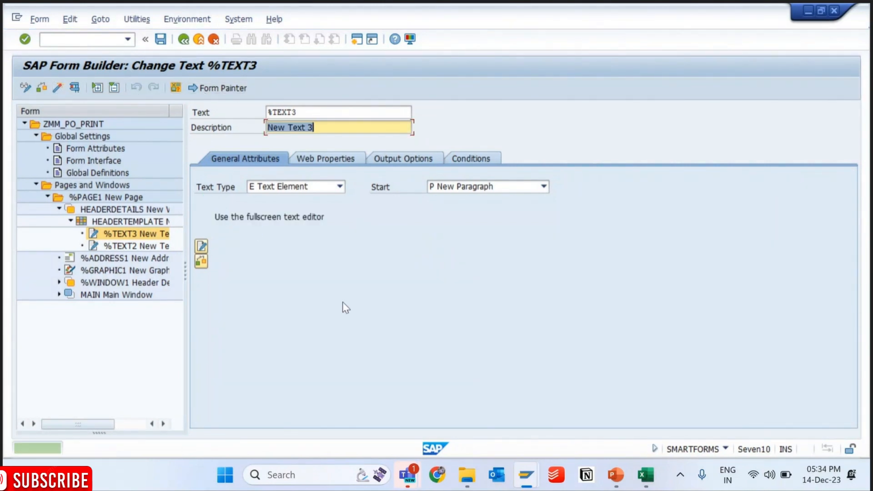
pyautogui.moveTo(527, 475)
pyautogui.click(474, 366)
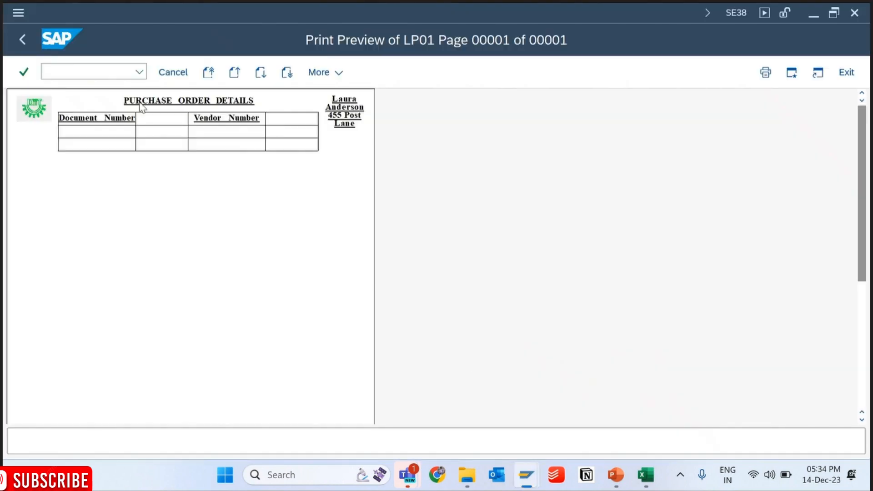
# - Restart transaction SE38 and execute the Smart Form driver program again to regenerate the print preview
pyautogui.click(140, 72)
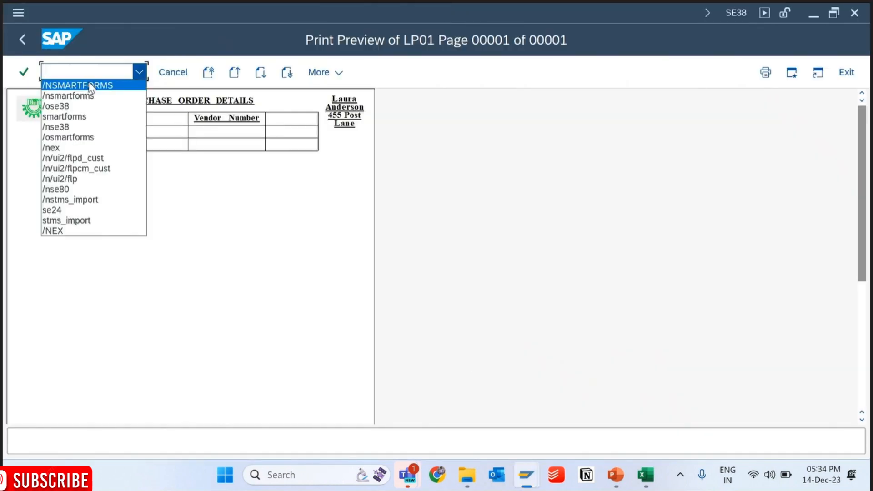
pyautogui.click(59, 126)
pyautogui.press('Return')
pyautogui.press('F8')
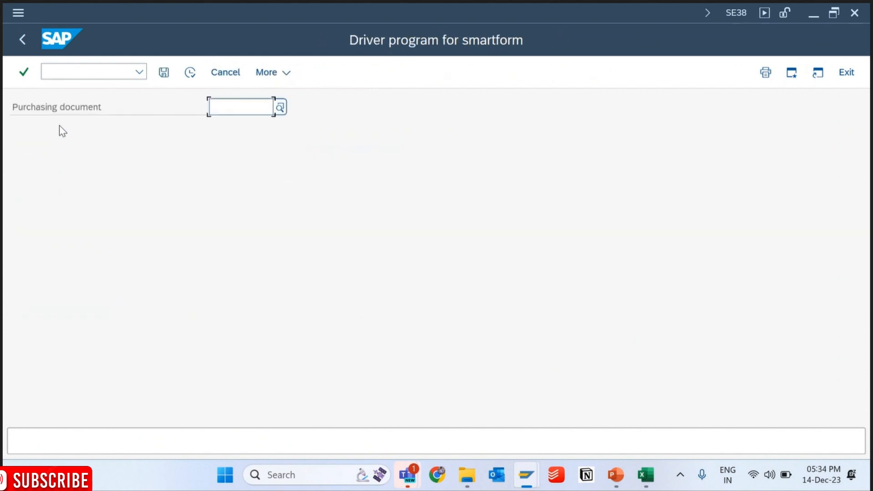
pyautogui.press('F8')
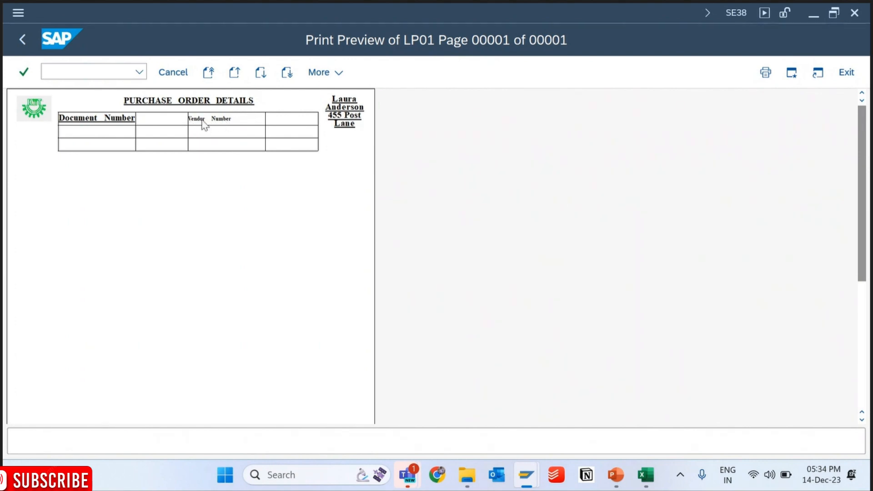
# - Switch to the ZMM_SF_STYLE session and compare paragraph format N0's font settings with the Vendor Number text in the print preview
pyautogui.moveTo(527, 475)
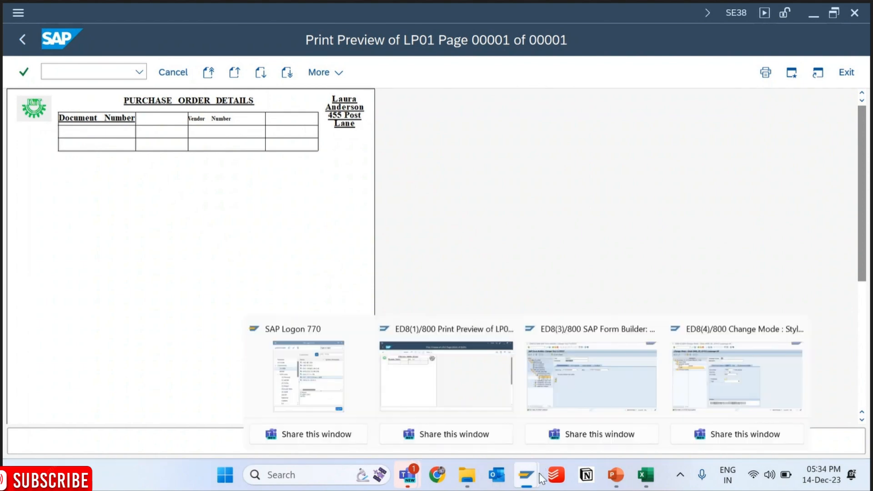
pyautogui.click(718, 385)
pyautogui.click(366, 201)
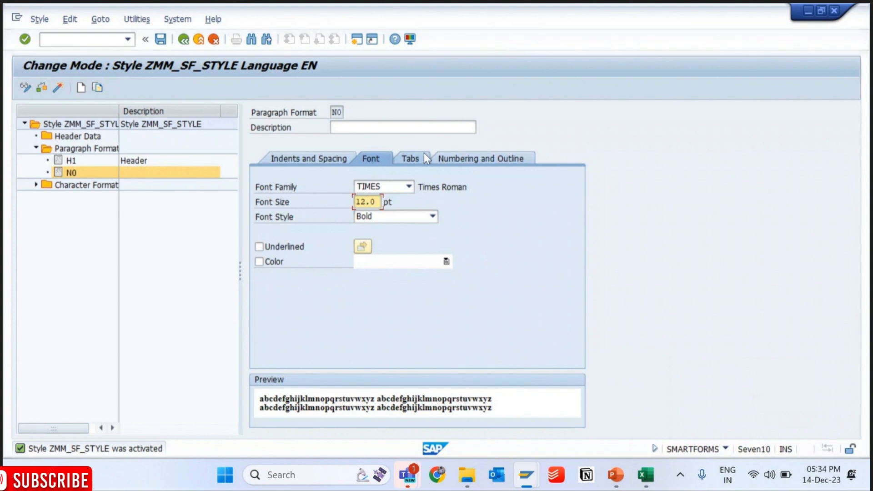
pyautogui.hotkey('alt', 'Tab')
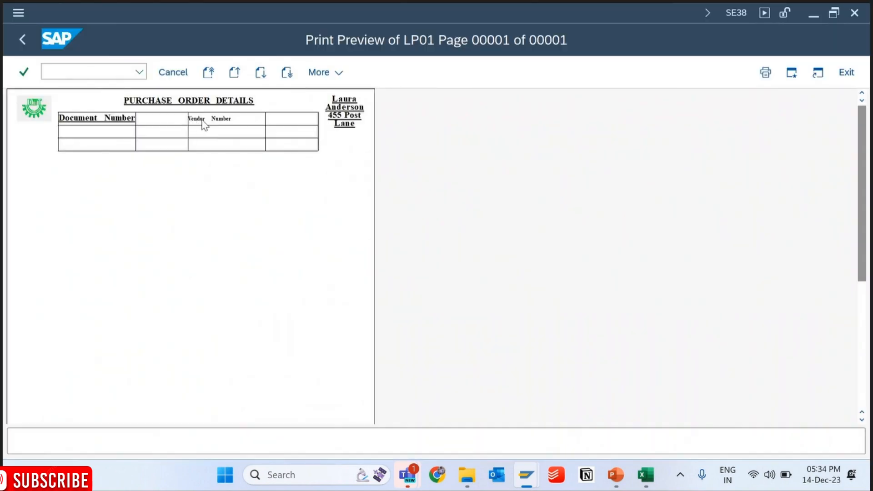
pyautogui.hotkey('alt', 'Tab')
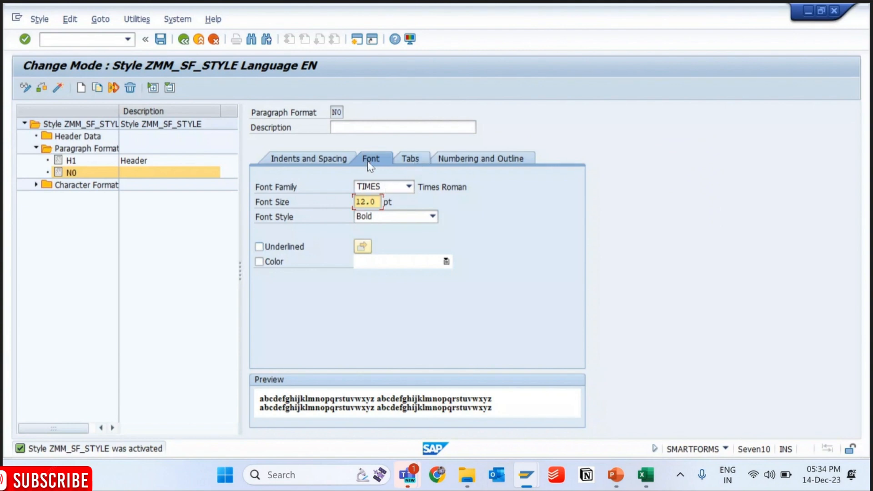
# - Set the left margin of paragraph format N0 to 2 mm in its indents and spacing
pyautogui.click(332, 164)
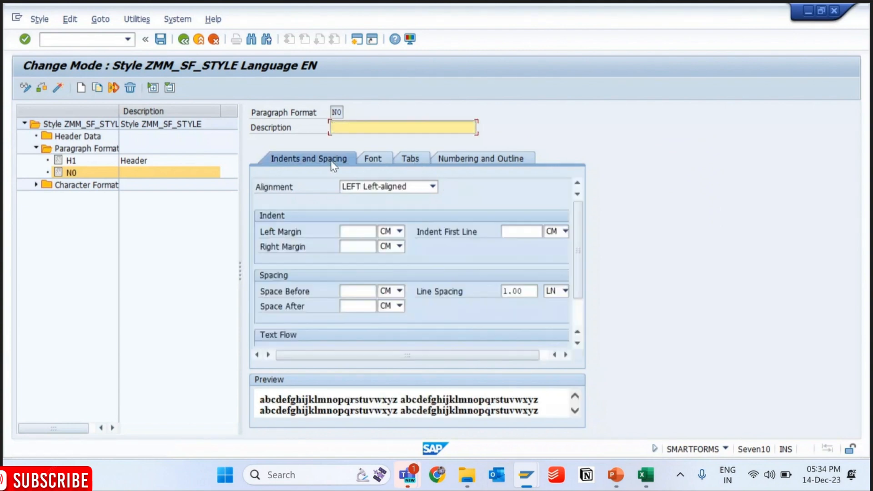
pyautogui.click(360, 232)
pyautogui.click(399, 232)
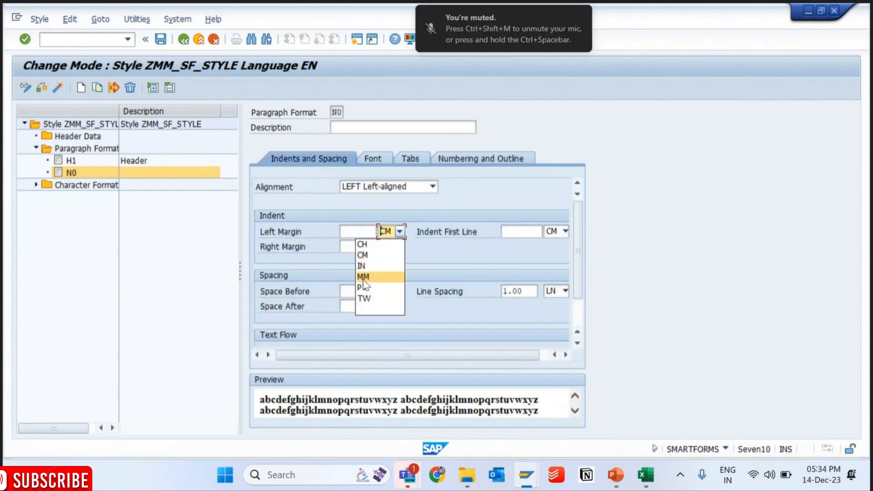
pyautogui.click(366, 276)
pyautogui.click(355, 231)
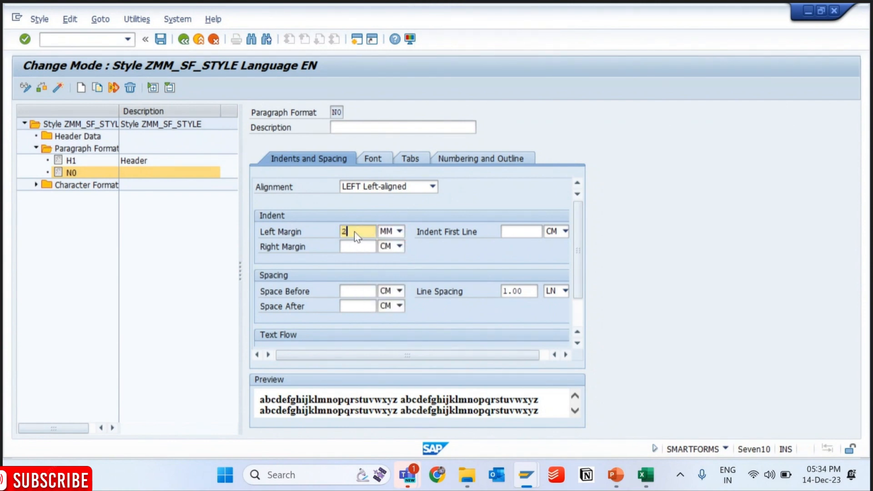
pyautogui.press('Return')
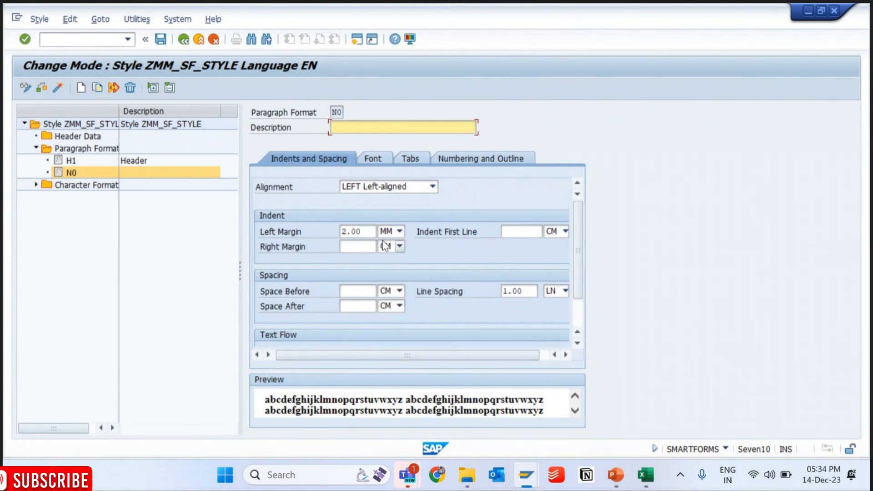
# - Set N0's left margin to 1.00 mm, and save and activate style ZMM_SF_STYLE
pyautogui.click(390, 232)
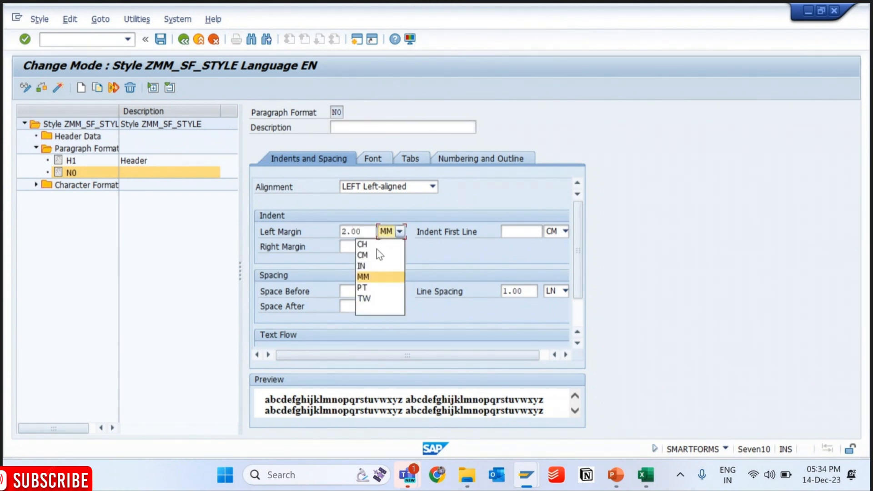
pyautogui.click(349, 232)
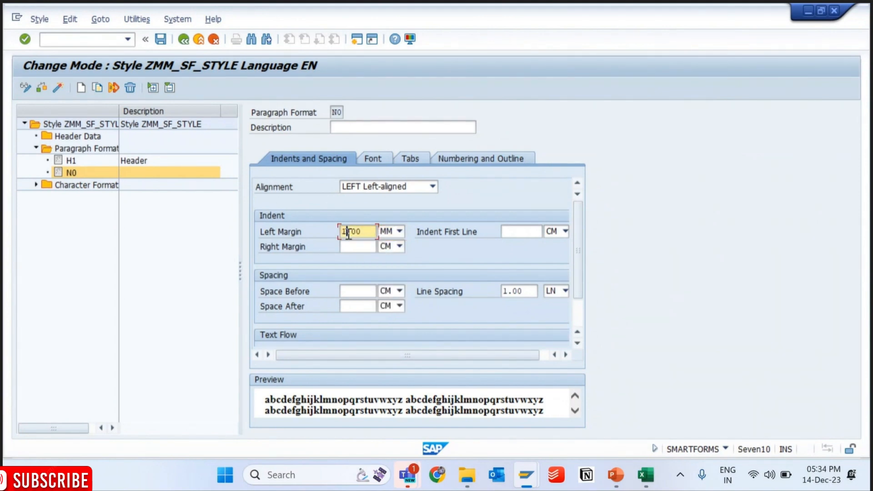
pyautogui.press('Return')
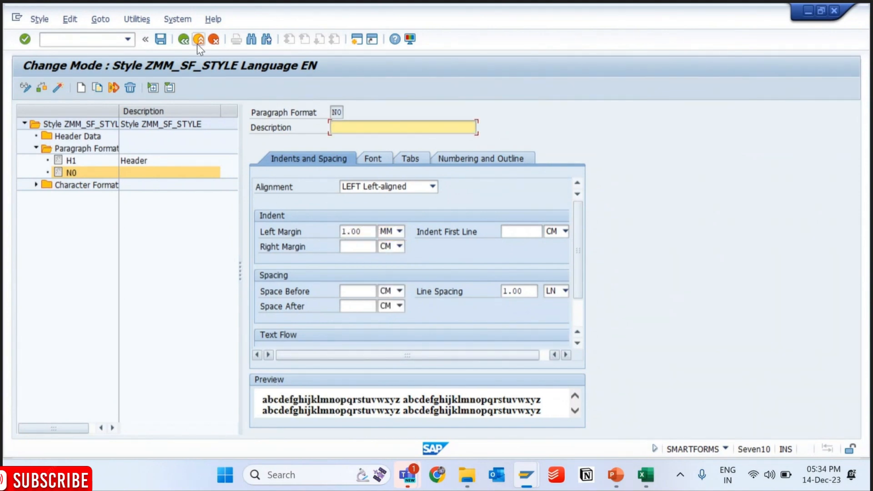
pyautogui.click(160, 42)
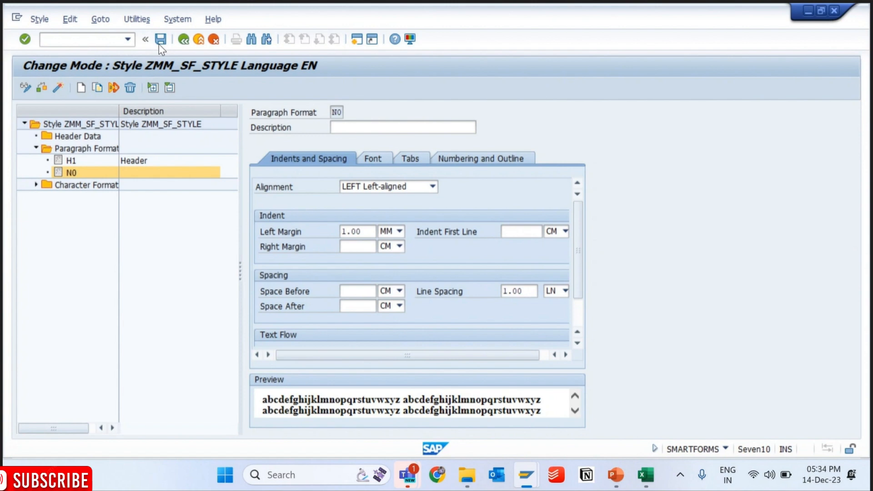
pyautogui.click(58, 90)
# - Switch to the SE38 session and rerun the driver program to check the adjusted left margin in the print preview
pyautogui.moveTo(526, 474)
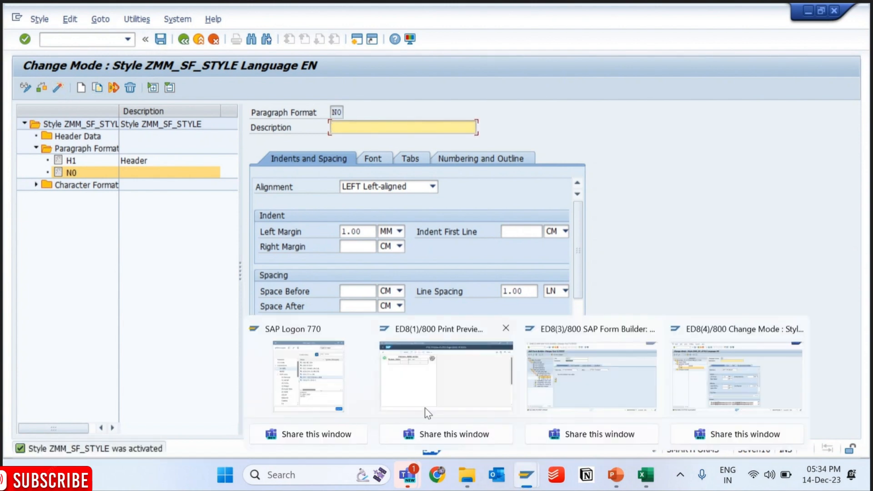
pyautogui.click(427, 413)
pyautogui.click(139, 72)
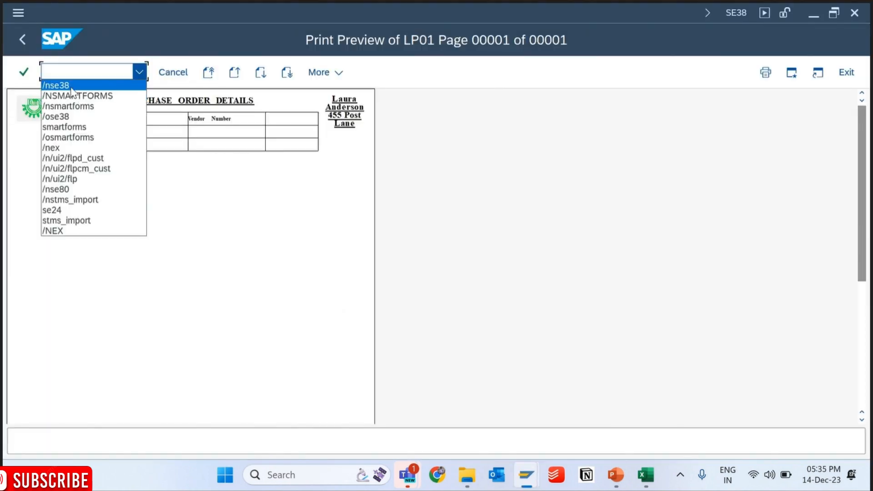
pyautogui.click(72, 87)
pyautogui.press('F8')
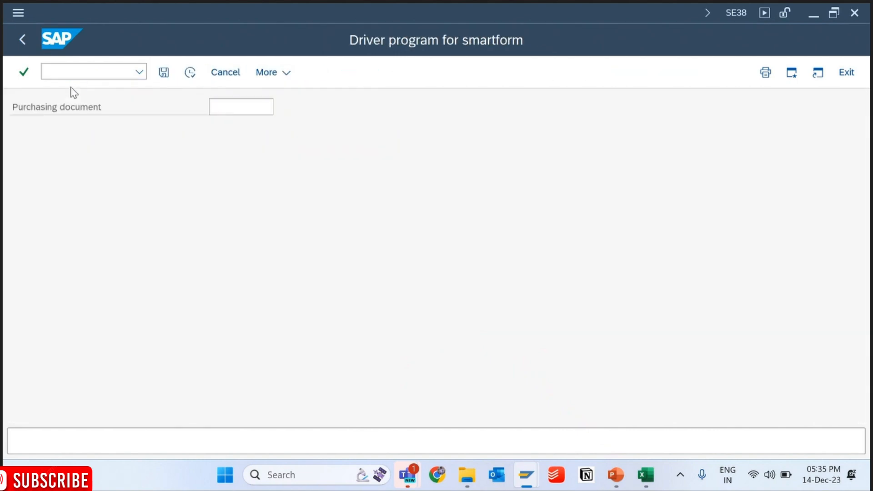
pyautogui.press('F8')
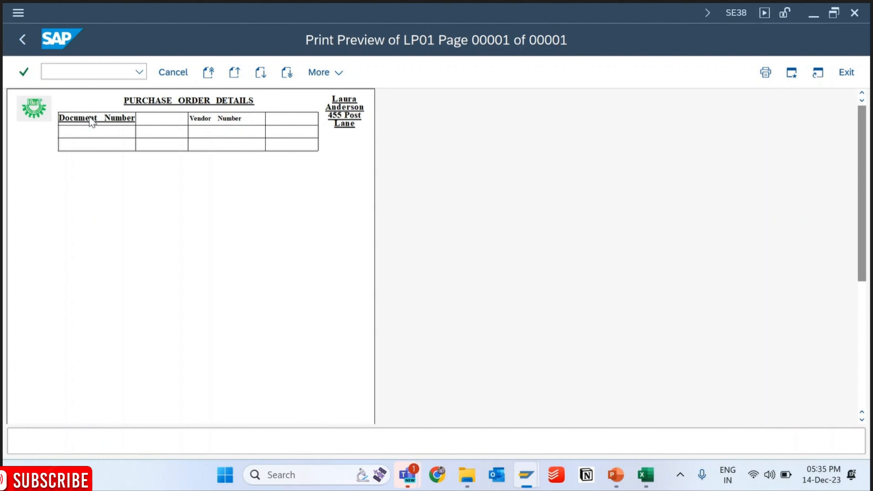
# - Switch to the ZMM_PO_PRINT form session, select text node %TEXT2 and widen the form tree
pyautogui.click(526, 474)
pyautogui.click(578, 367)
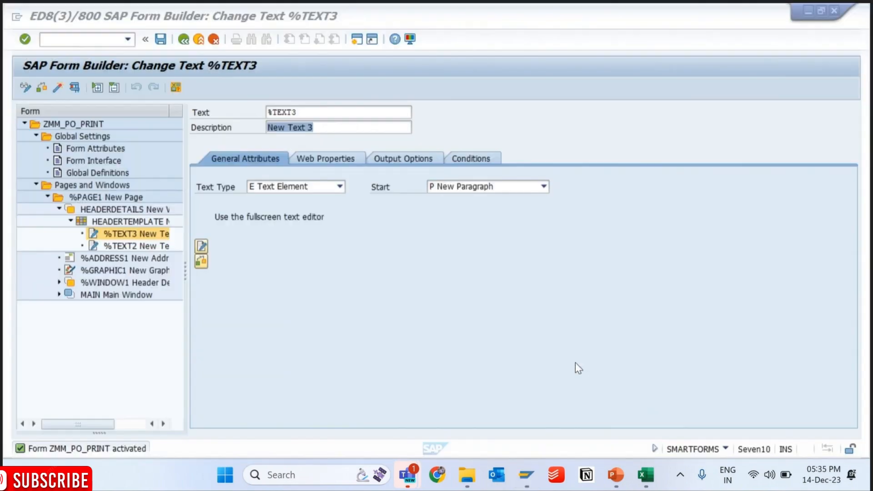
pyautogui.click(118, 246)
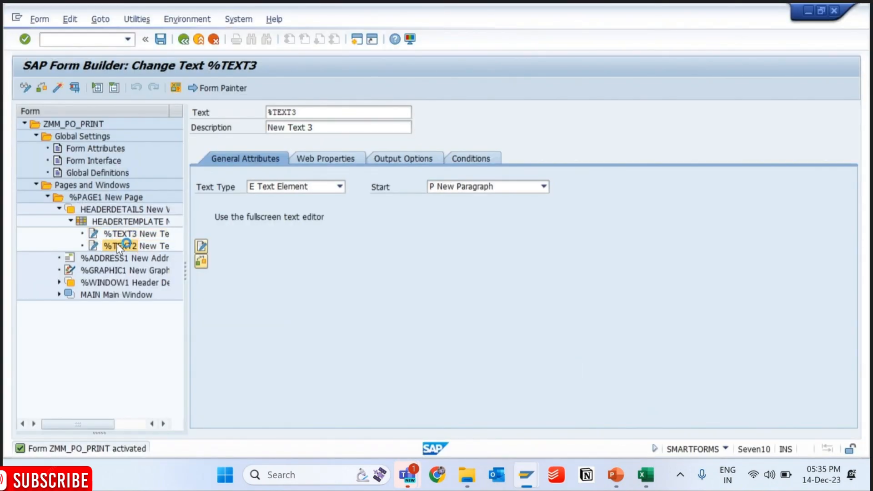
pyautogui.moveTo(186, 218); pyautogui.dragTo(262, 219)
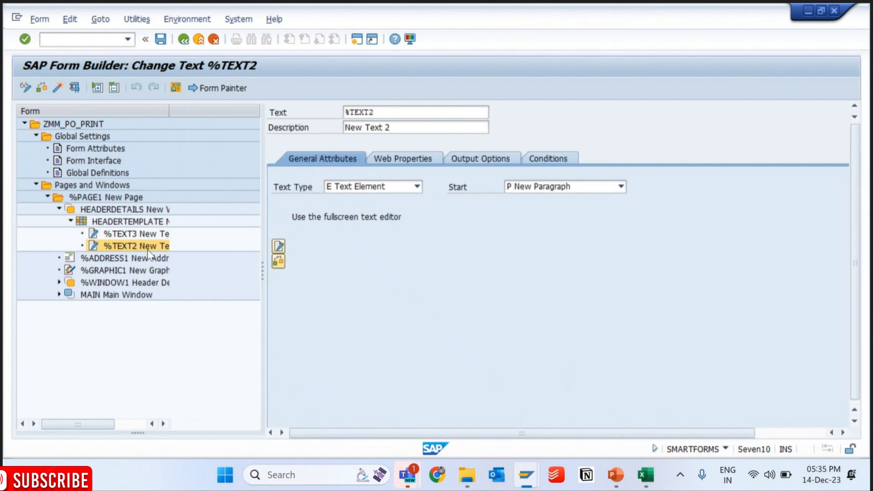
# - Open the %TEXT3 content in the full-screen editor, close it and return to the form tree
pyautogui.click(146, 234)
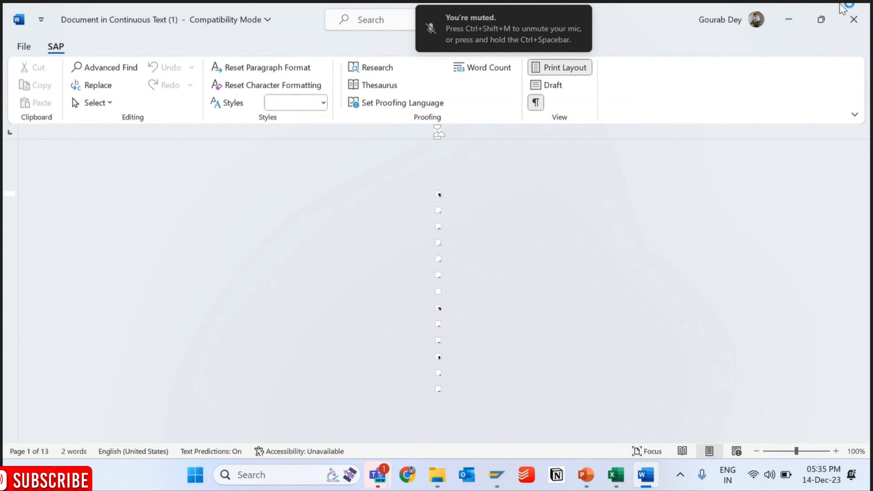
pyautogui.click(853, 21)
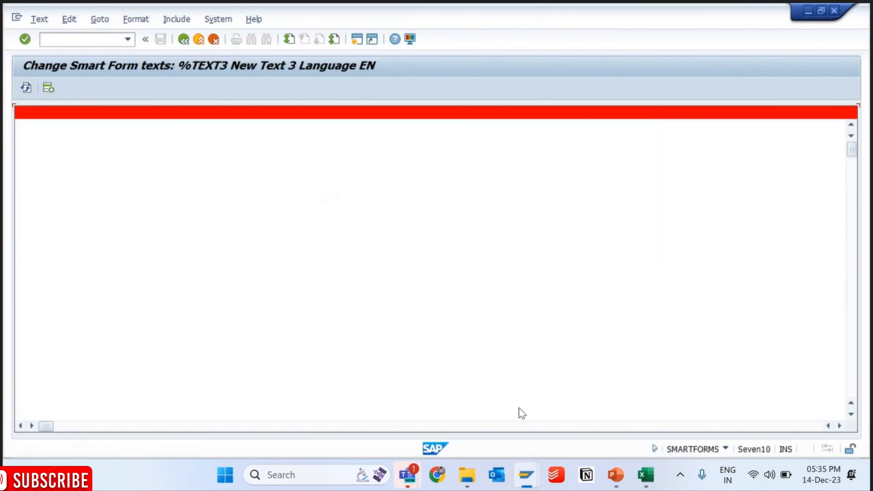
pyautogui.moveTo(526, 474)
pyautogui.click(617, 384)
pyautogui.click(183, 40)
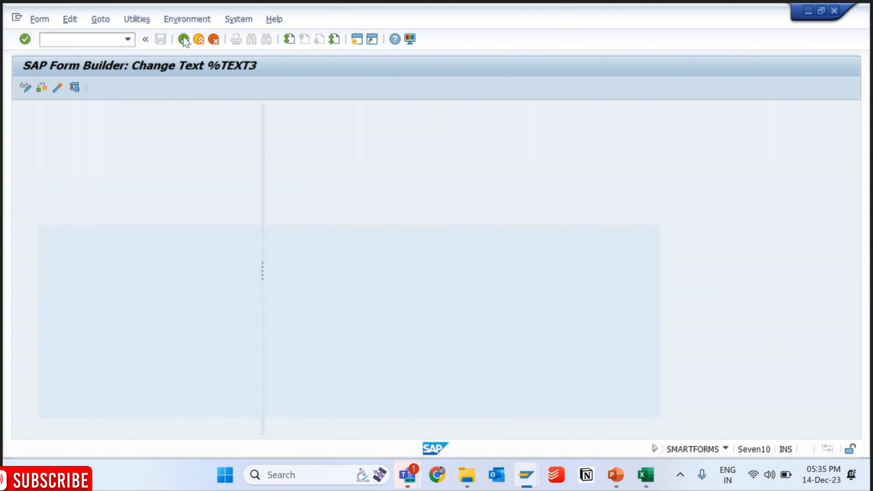
# - Open the %TEXT2 content in the full-screen editor, select its text and close the editor window
pyautogui.click(136, 246)
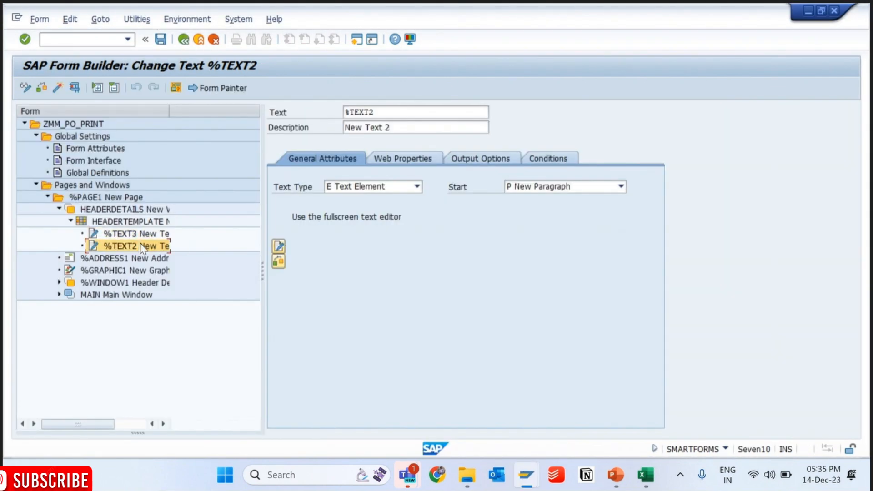
pyautogui.click(278, 247)
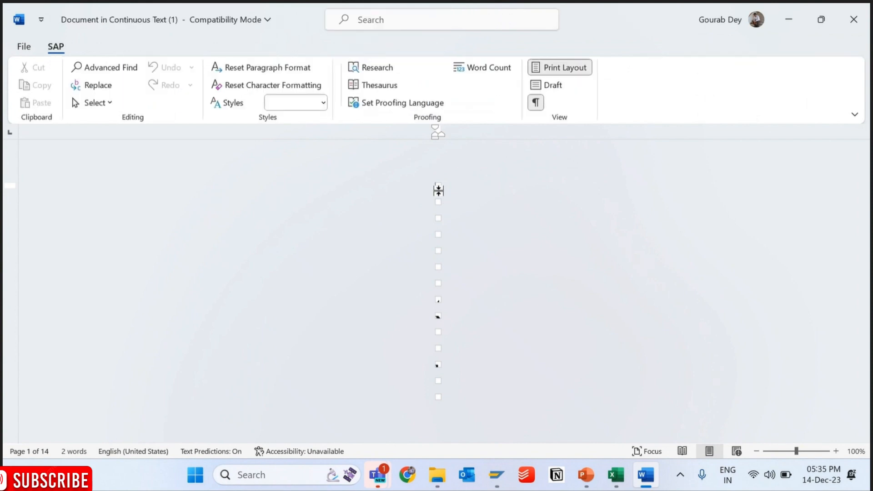
pyautogui.moveTo(438, 188); pyautogui.dragTo(436, 370)
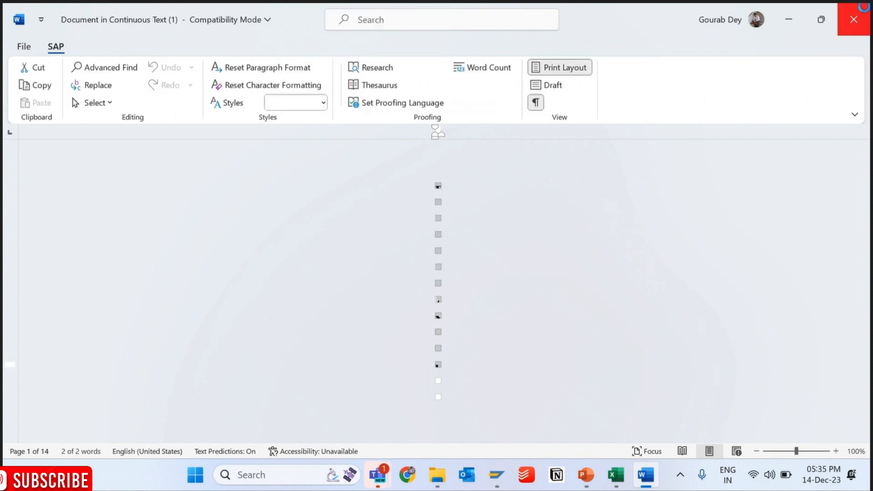
pyautogui.click(853, 19)
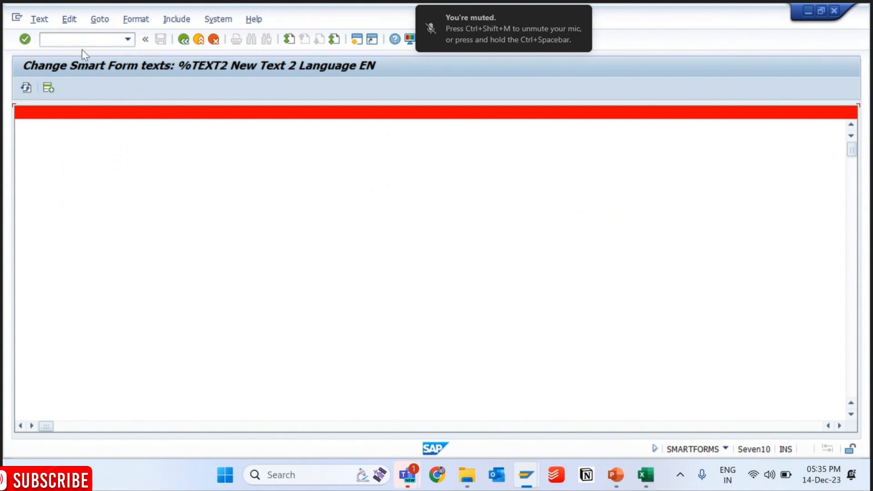
# - Restart the SMARTFORMS transaction and open form ZMM_PO_PRINT in change mode
pyautogui.write('/nsmartforms')
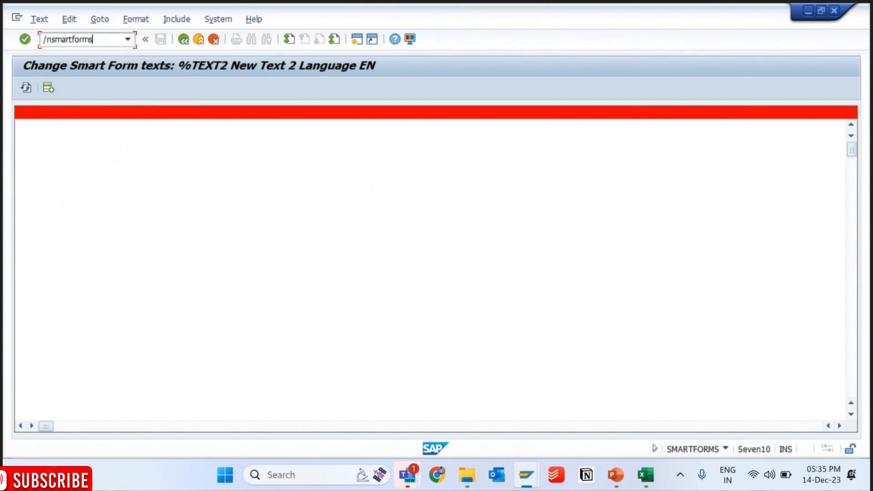
pyautogui.press('Return')
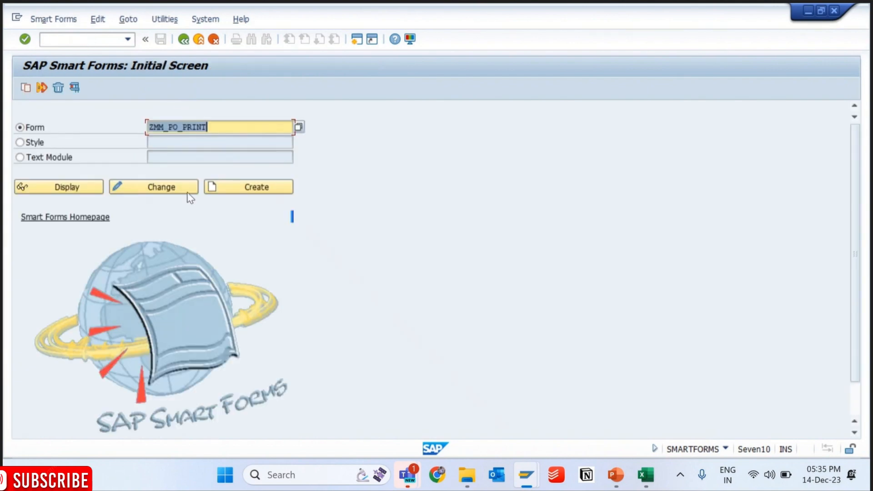
pyautogui.click(186, 192)
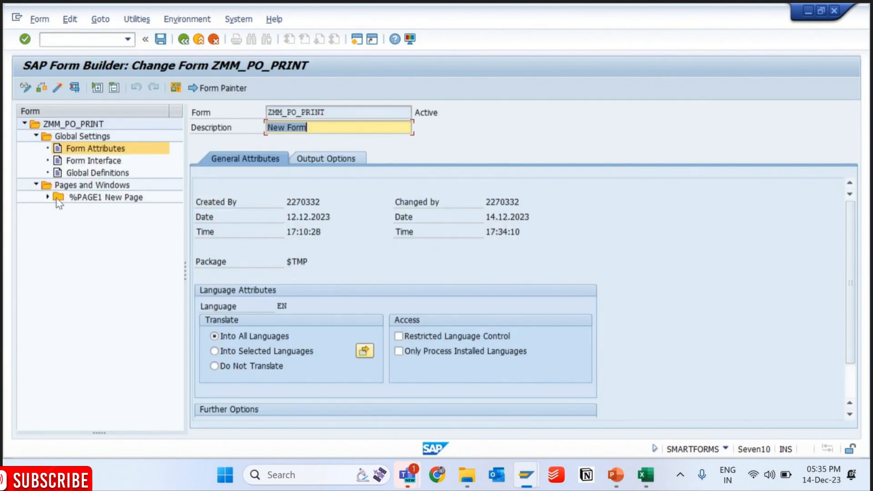
# - Expand %PAGE1 down to the HEADERTEMPLATE nodes, examine the %TEXT3 content in the full-screen editor and close it
pyautogui.click(47, 197)
pyautogui.click(59, 209)
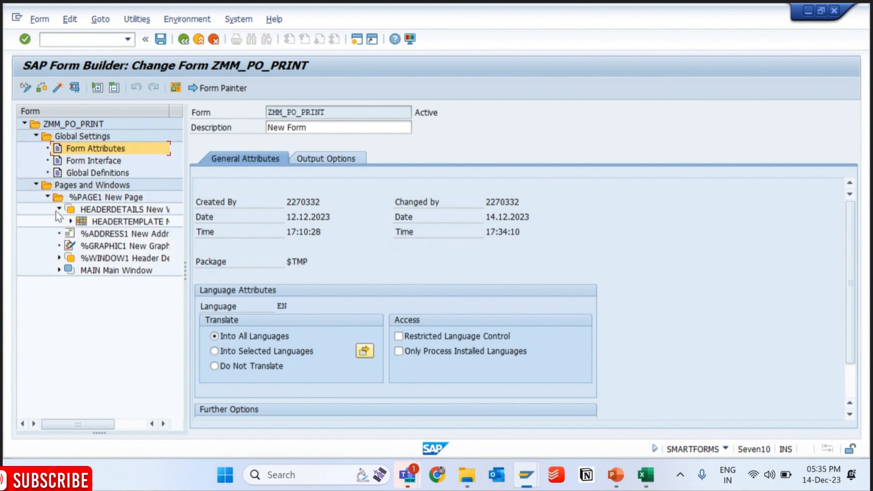
pyautogui.click(70, 221)
pyautogui.click(114, 235)
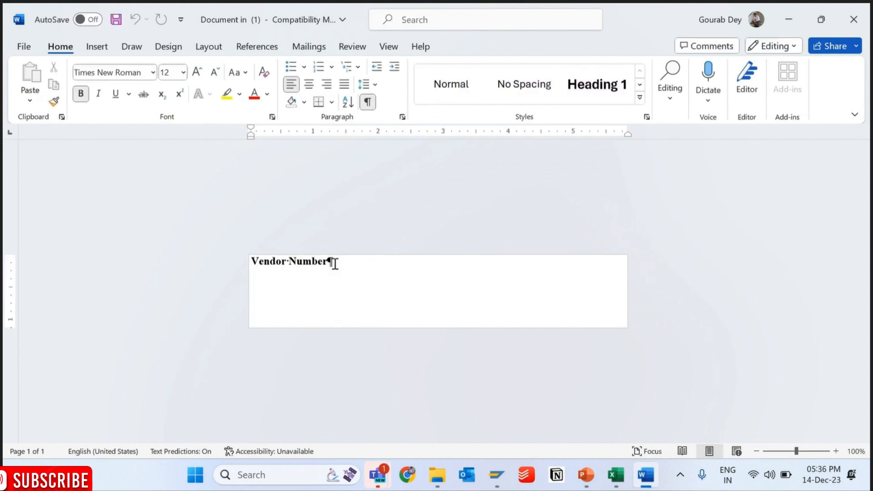
pyautogui.moveTo(335, 262); pyautogui.dragTo(252, 264)
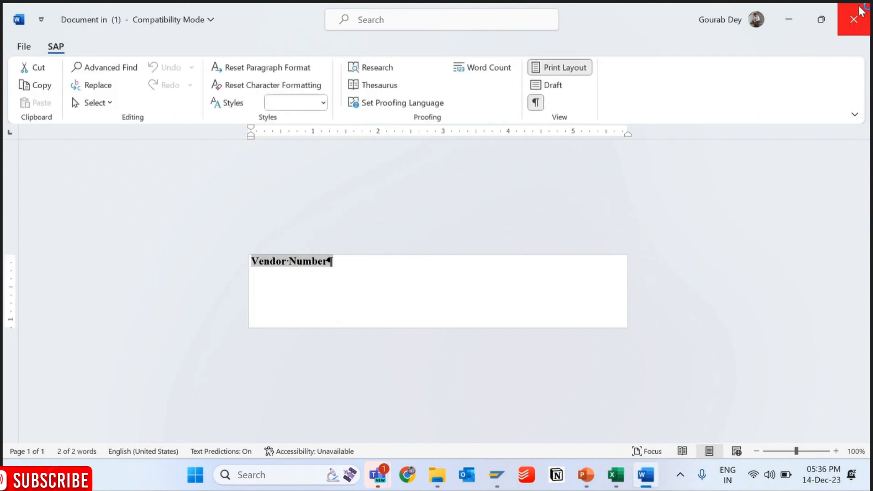
pyautogui.click(860, 12)
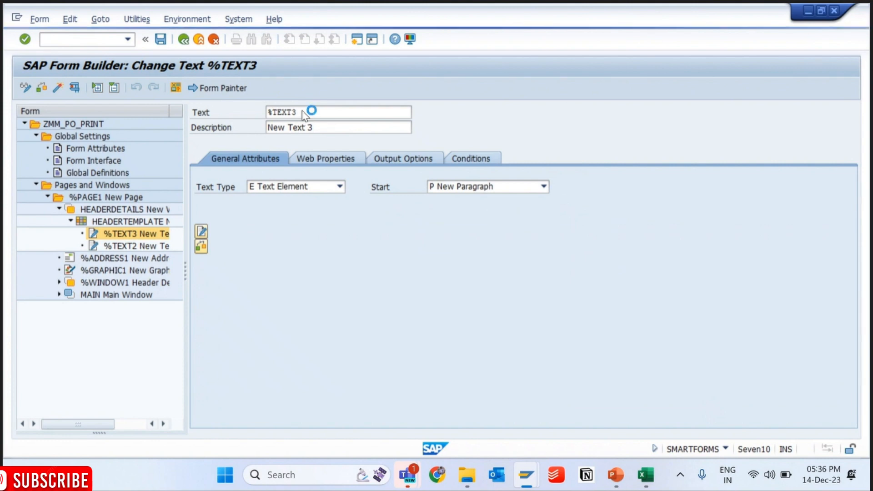
# - Rename text node %TEXT3 to VendorNumberText
pyautogui.moveTo(308, 111); pyautogui.dragTo(239, 105)
pyautogui.write('Vend')
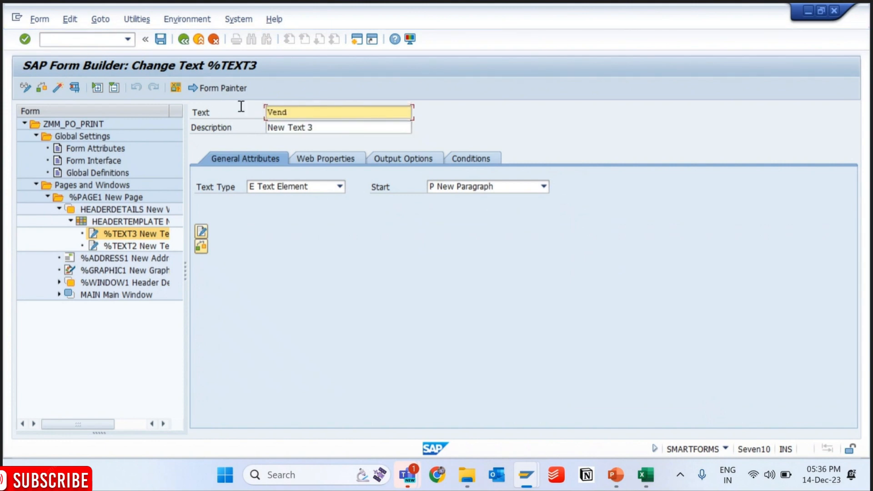
pyautogui.write('orNumberText')
pyautogui.press('Return')
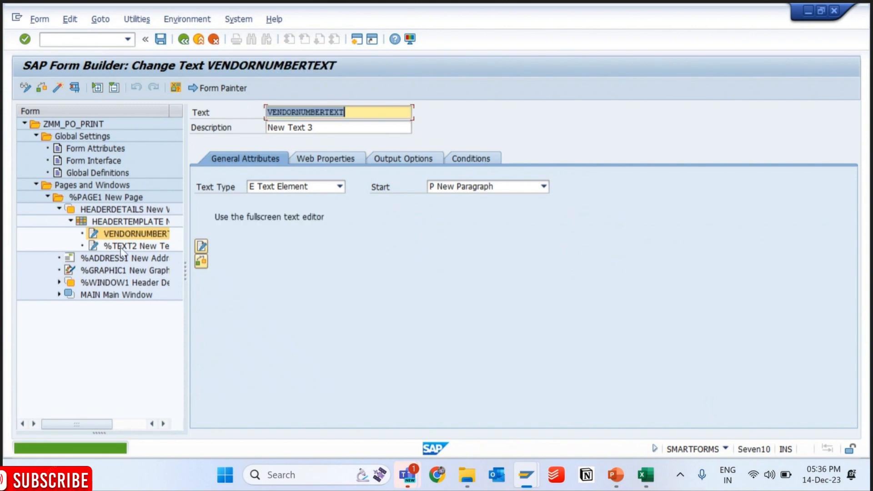
# - Rename text node %TEXT2 to DOCUMENTNUMBERTEXT, without spaces, and save the form
pyautogui.click(112, 247)
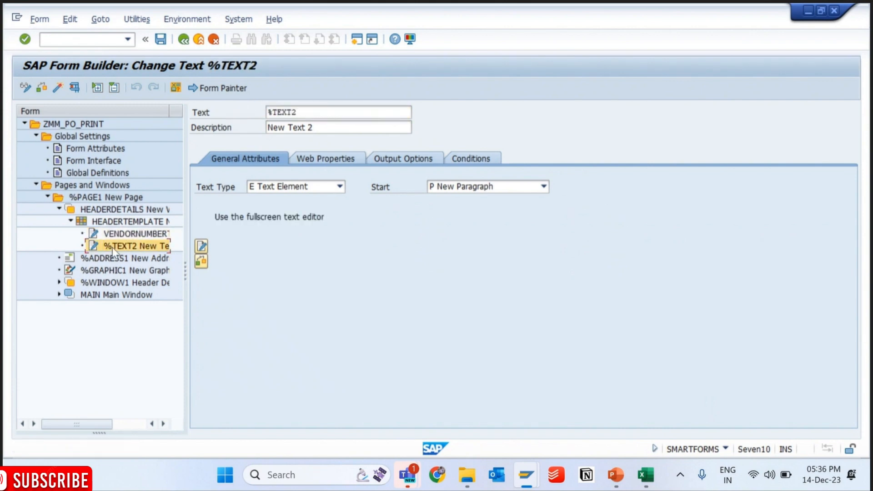
pyautogui.moveTo(308, 116); pyautogui.dragTo(223, 111)
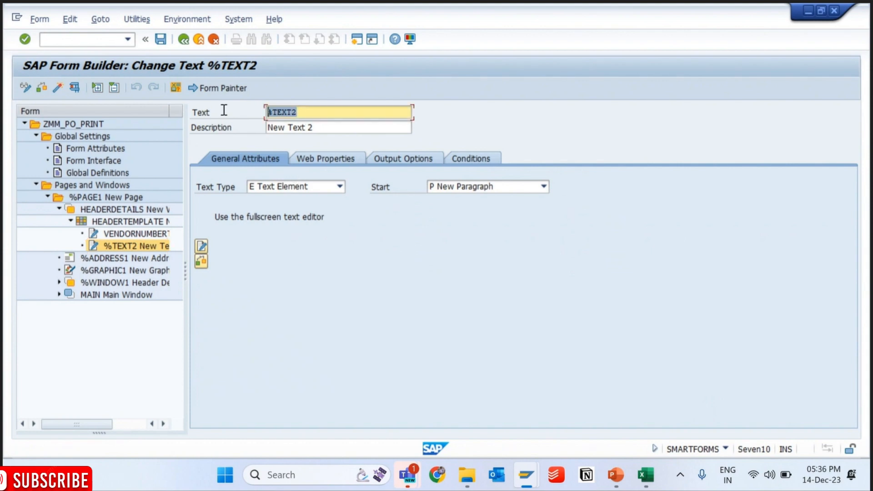
pyautogui.write('Document Number Text')
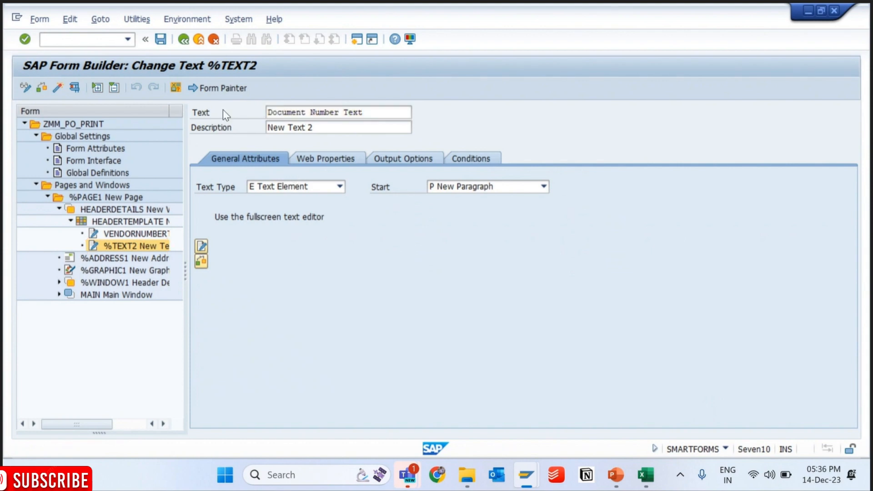
pyautogui.press('Return')
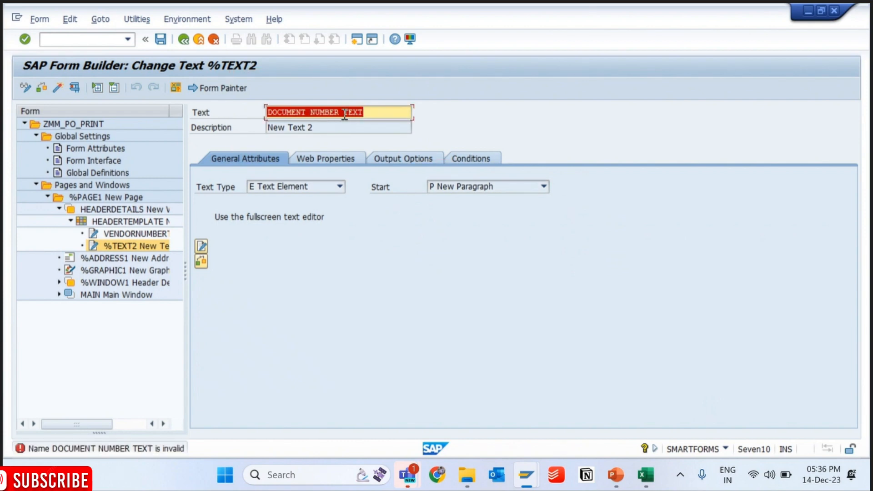
pyautogui.click(344, 113)
pyautogui.press('BackSpace')
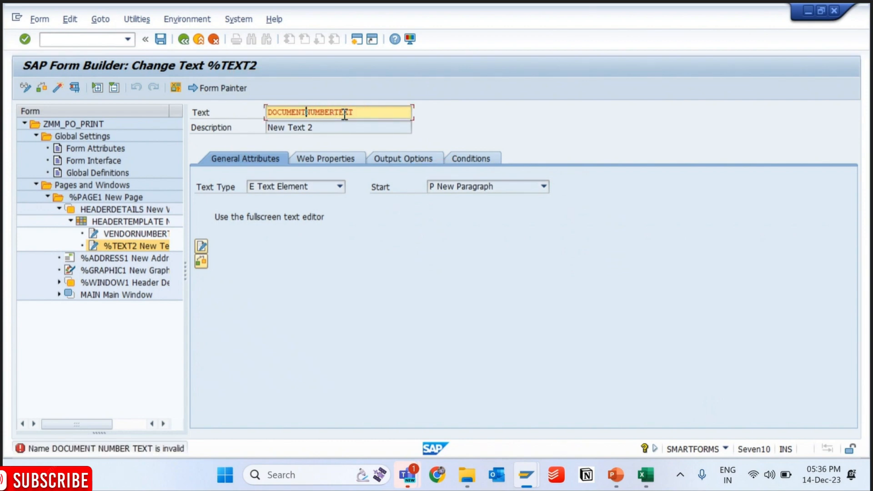
pyautogui.press('Return')
pyautogui.hotkey('ctrl', 's')
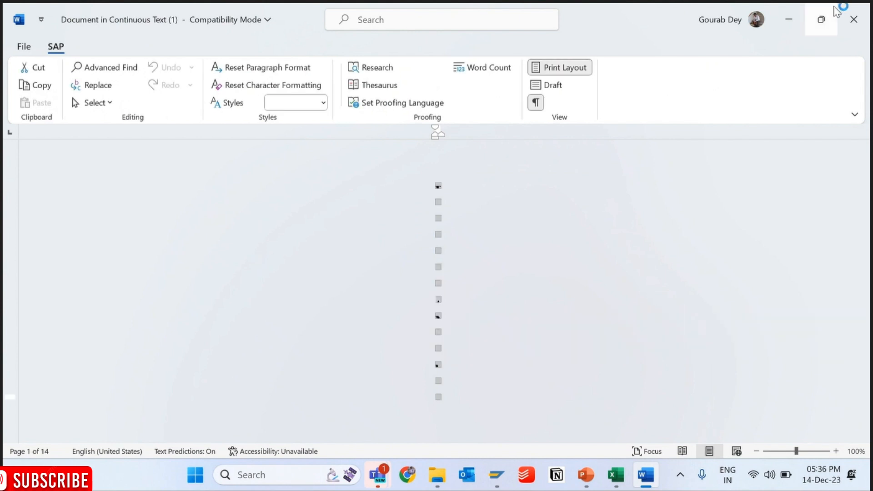
# - Close the DOCUMENTNUMBERTEXT editor, delete that text node from HEADERTEMPLATE and activate the form
pyautogui.click(852, 15)
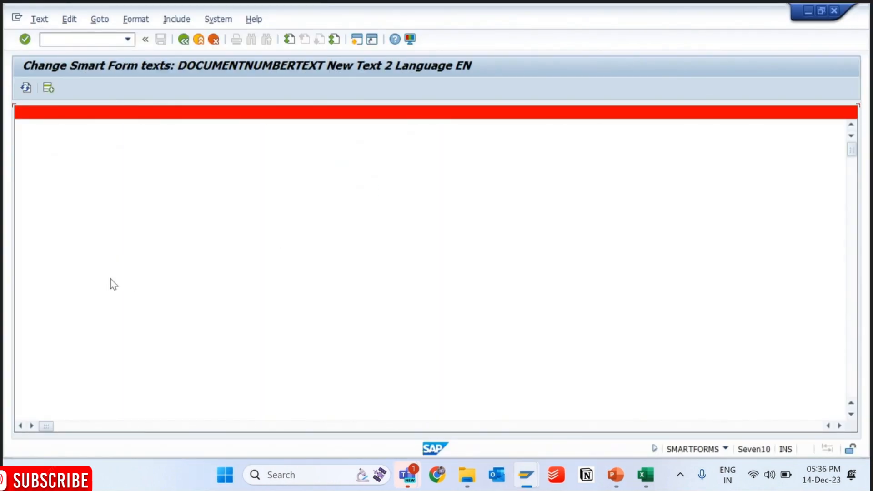
pyautogui.click(183, 40)
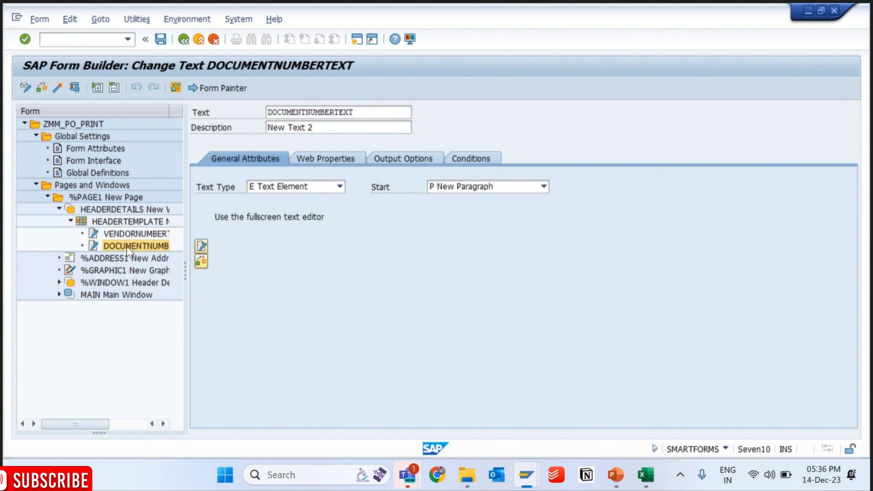
pyautogui.rightClick(126, 246)
pyautogui.click(154, 315)
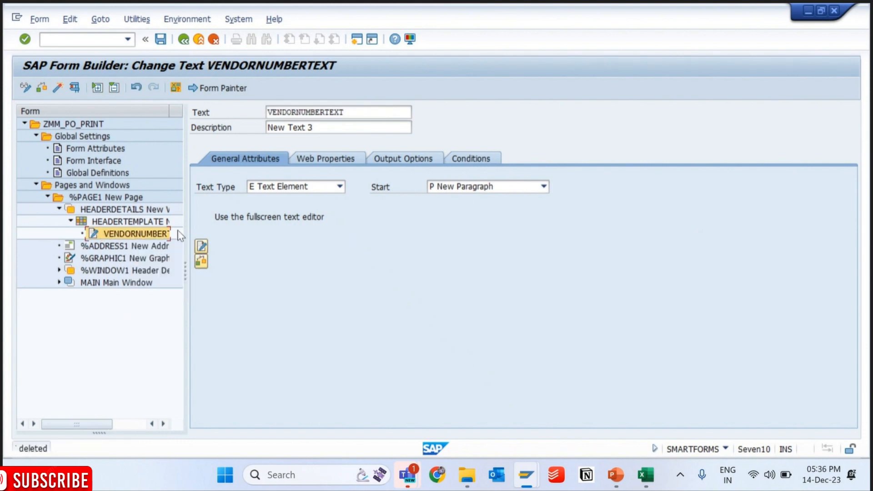
pyautogui.click(57, 89)
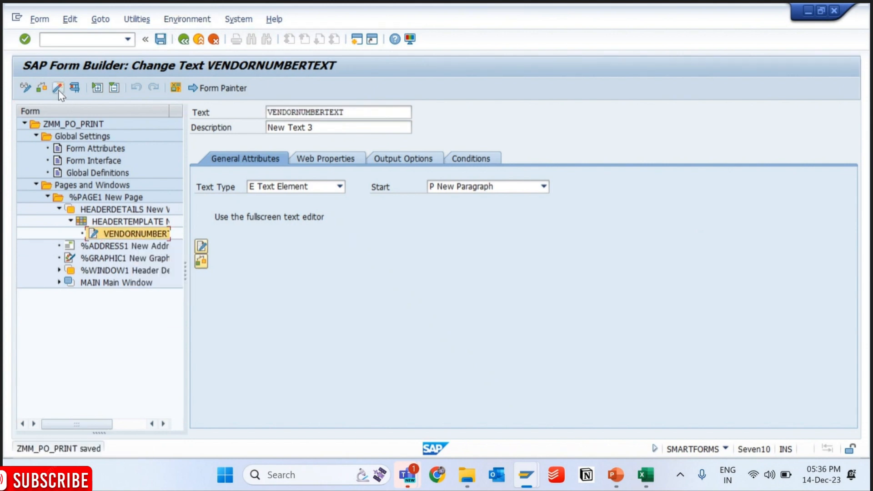
# - Create a new text node under HEADERTEMPLATE, name it DOCUMENTNUMBERTEXT and save the form
pyautogui.rightClick(134, 220)
pyautogui.moveTo(171, 229)
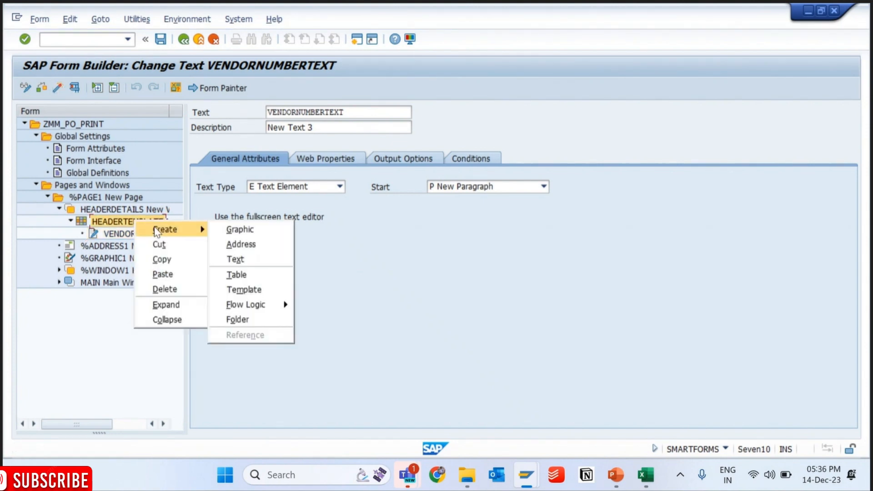
pyautogui.click(240, 263)
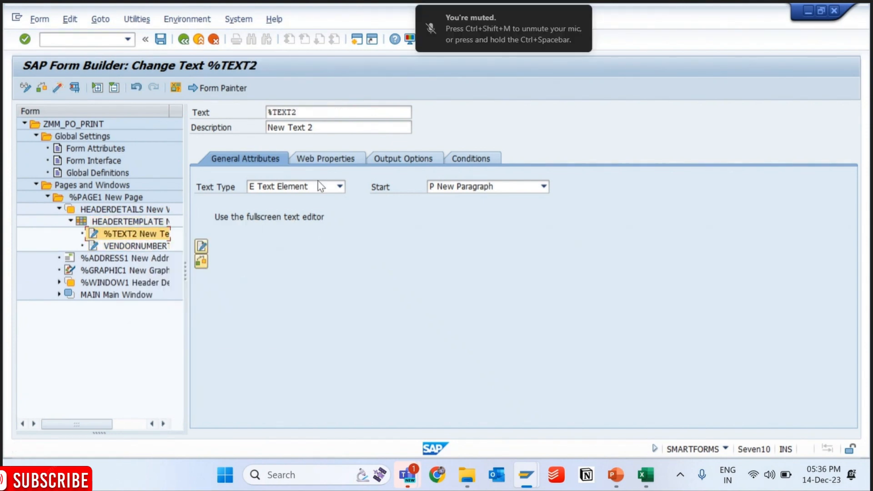
pyautogui.click(307, 107)
pyautogui.doubleClick(307, 107)
pyautogui.press('BackSpace')
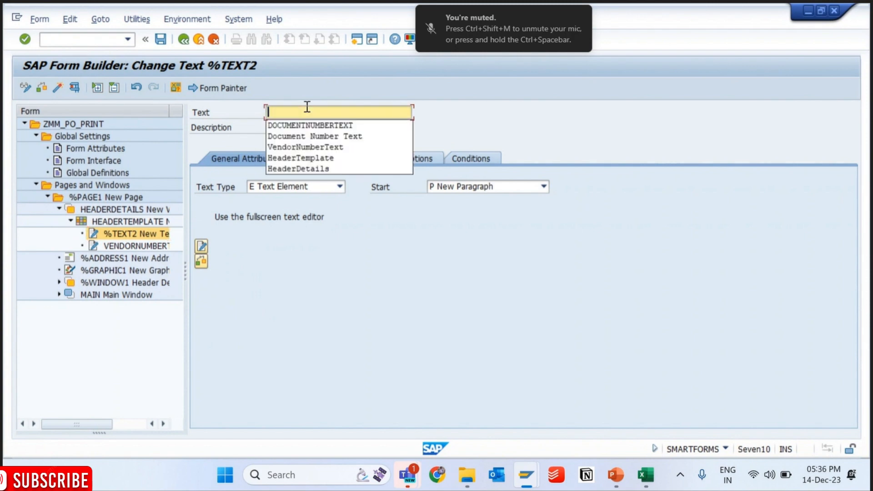
pyautogui.press('Down')
pyautogui.press('Return')
pyautogui.press('Return')
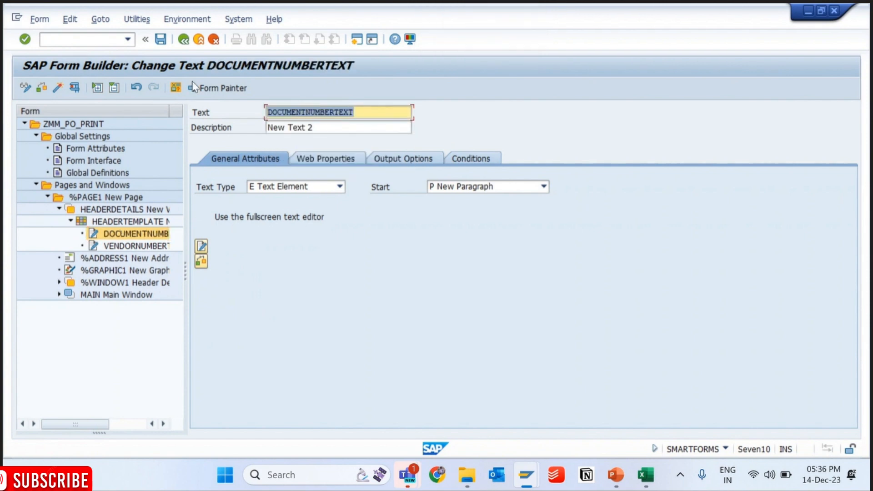
pyautogui.click(161, 38)
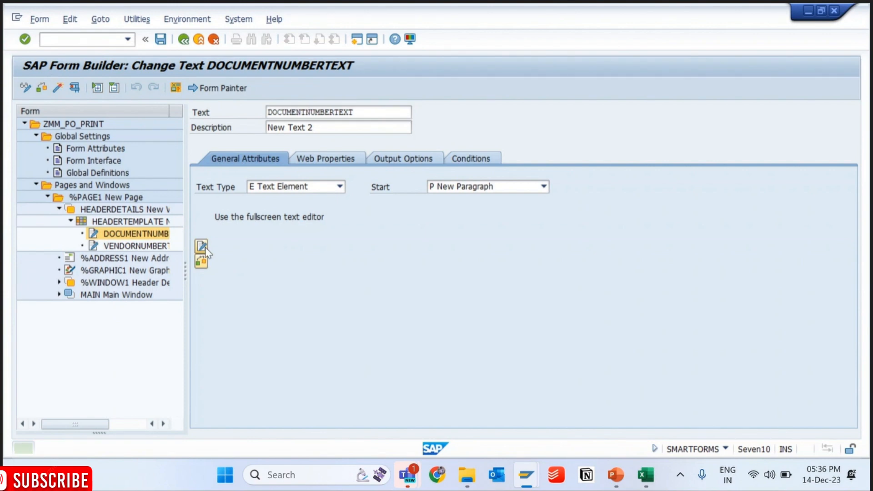
# - Open the DOCUMENTNUMBERTEXT content in the full-screen editor and switch it to Draft view
pyautogui.click(204, 247)
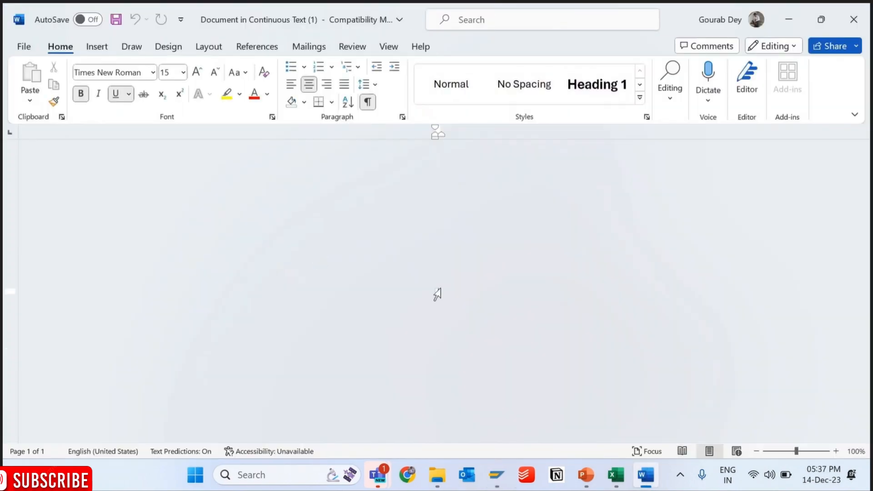
pyautogui.write('a')
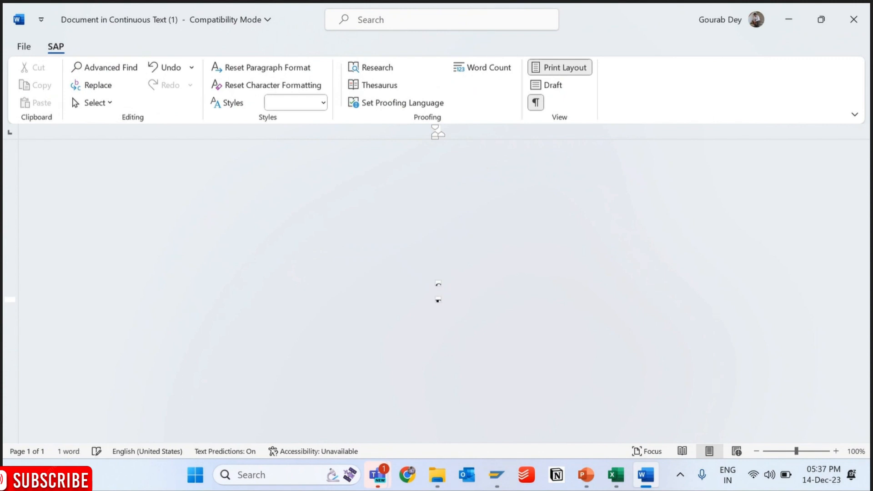
pyautogui.press('BackSpace')
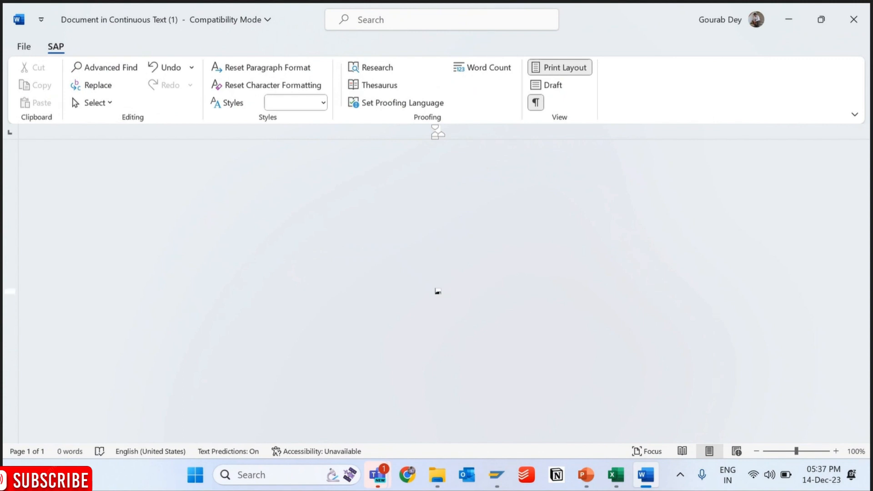
pyautogui.click(556, 67)
pyautogui.click(551, 86)
pyautogui.click(537, 103)
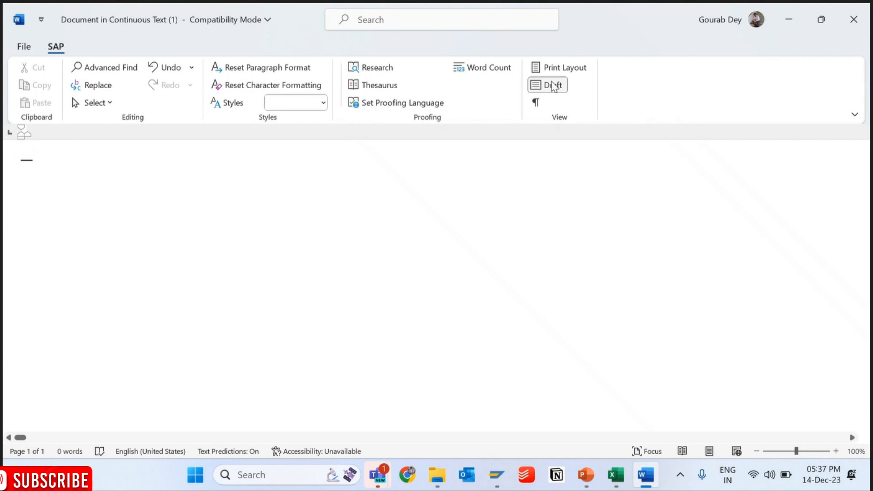
pyautogui.click(536, 104)
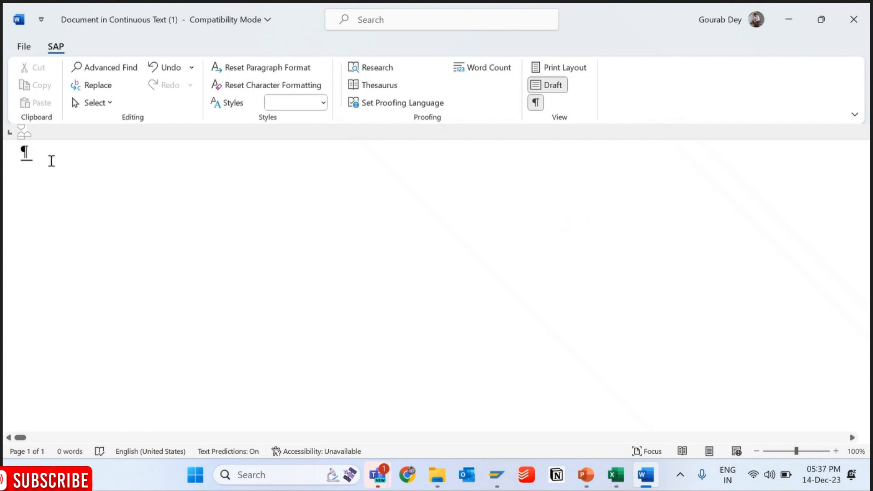
# - Try entering the document text, hide the paragraph marks and clear the trial letters
pyautogui.write('Docu')
pyautogui.press('BackSpace')
pyautogui.press('BackSpace')
pyautogui.press('BackSpace')
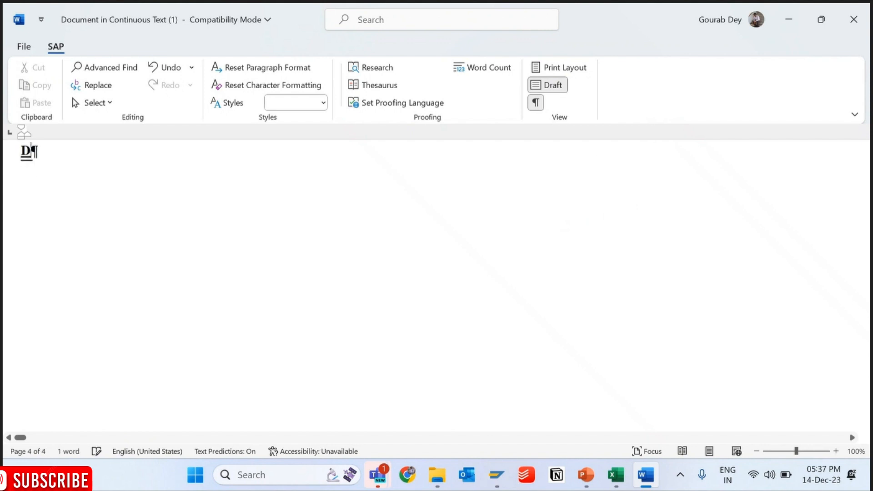
pyautogui.click(534, 103)
pyautogui.write('o')
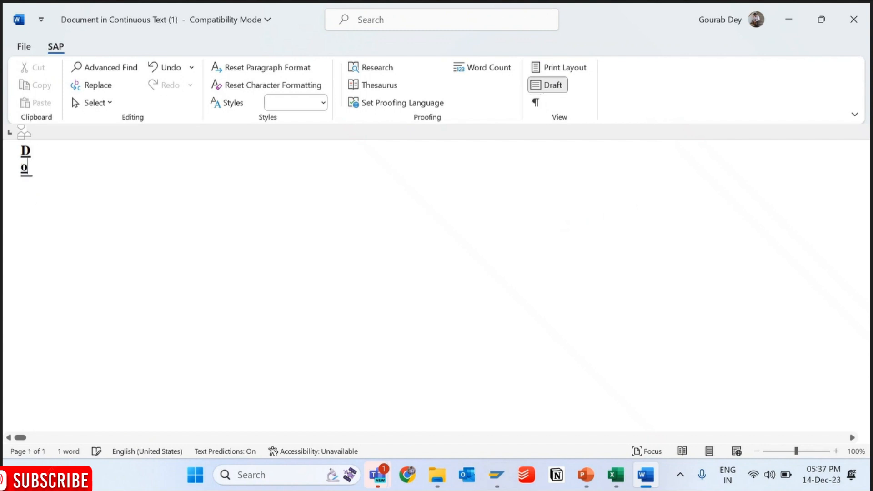
pyautogui.press('BackSpace')
pyautogui.press('BackSpace')
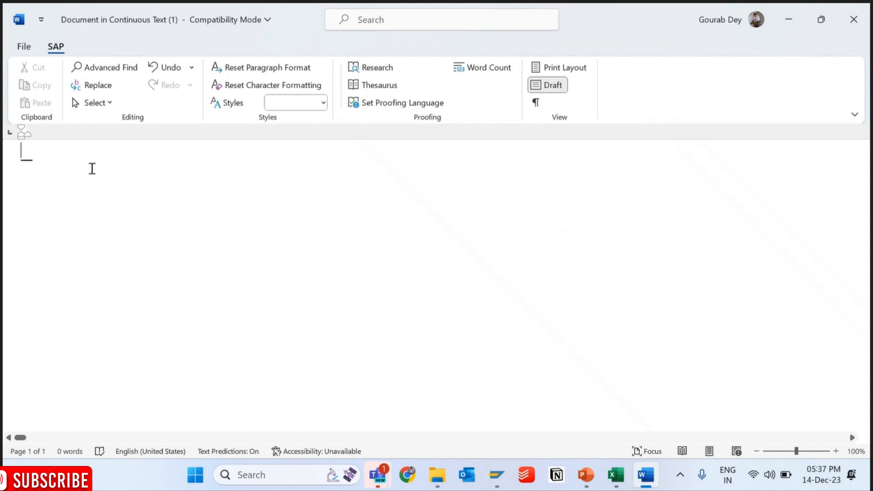
# - Apply paragraph format N0 to the empty text and enter "Vendor Number"
pyautogui.hotkey('ctrl', 'a')
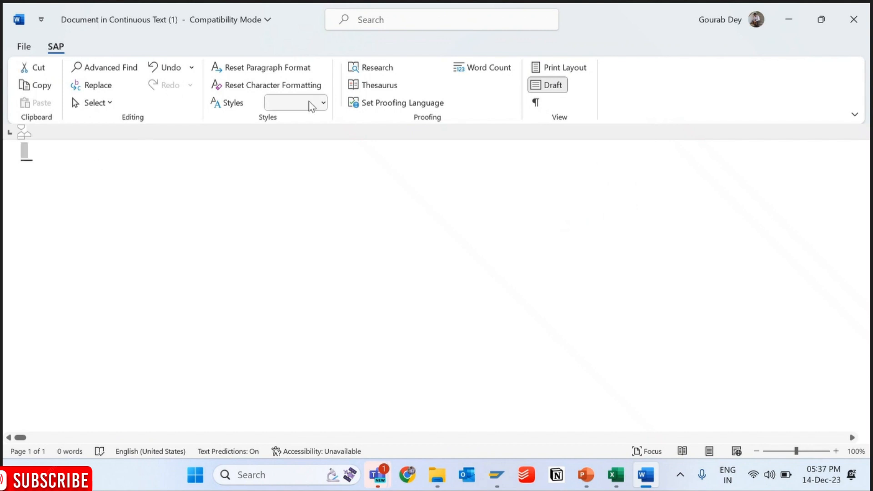
pyautogui.click(311, 106)
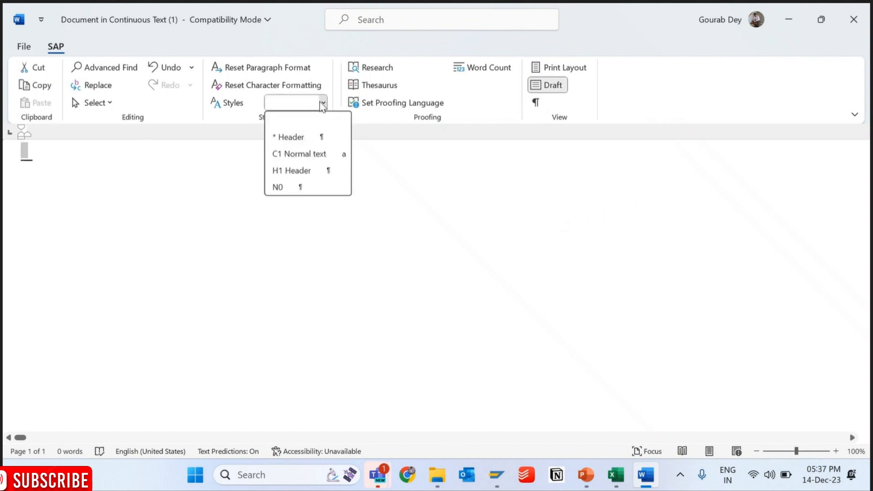
pyautogui.click(280, 186)
pyautogui.write('Ven')
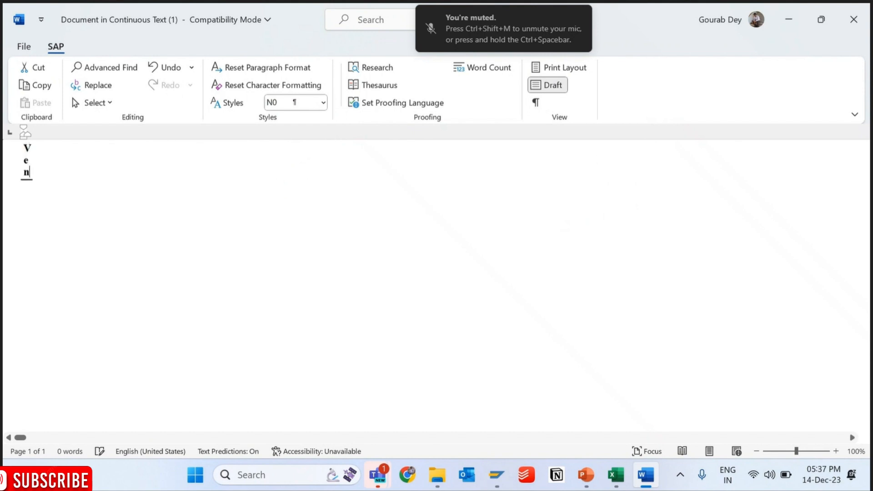
pyautogui.write('dor Number')
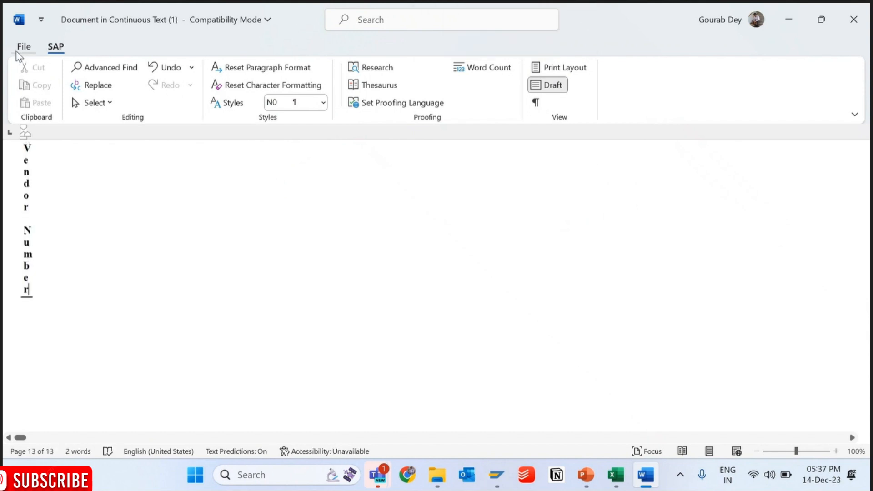
# - Replace the "Vendor Number" text with "DocumentNumber"
pyautogui.hotkey('shift', 'Left')
pyautogui.hotkey('shift', 'Left')
pyautogui.hotkey('shift', 'Left')
pyautogui.hotkey('shift', 'Left')
pyautogui.hotkey('shift', 'Left')
pyautogui.hotkey('shift', 'Left')
pyautogui.hotkey('shift', 'Left')
pyautogui.hotkey('shift', 'Left')
pyautogui.hotkey('shift', 'Left')
pyautogui.hotkey('shift', 'Left')
pyautogui.hotkey('shift', 'Left')
pyautogui.hotkey('shift', 'Left')
pyautogui.hotkey('shift', 'Left')
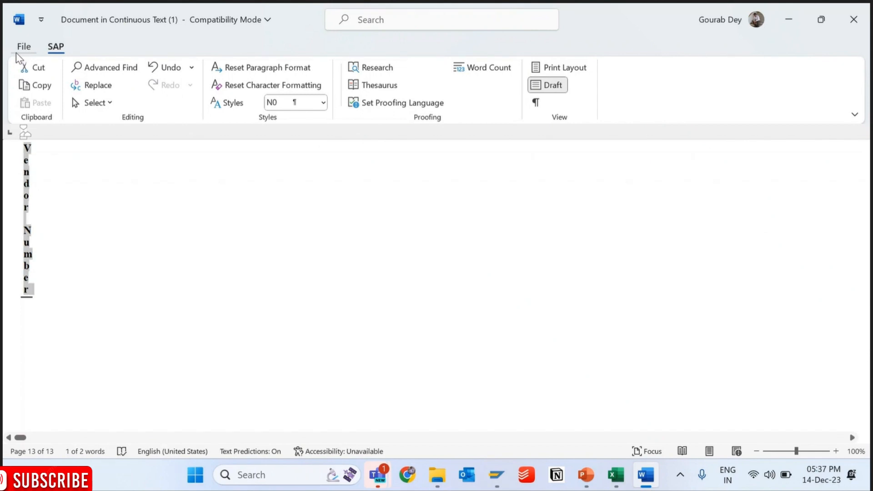
pyautogui.write('DocumentNumber')
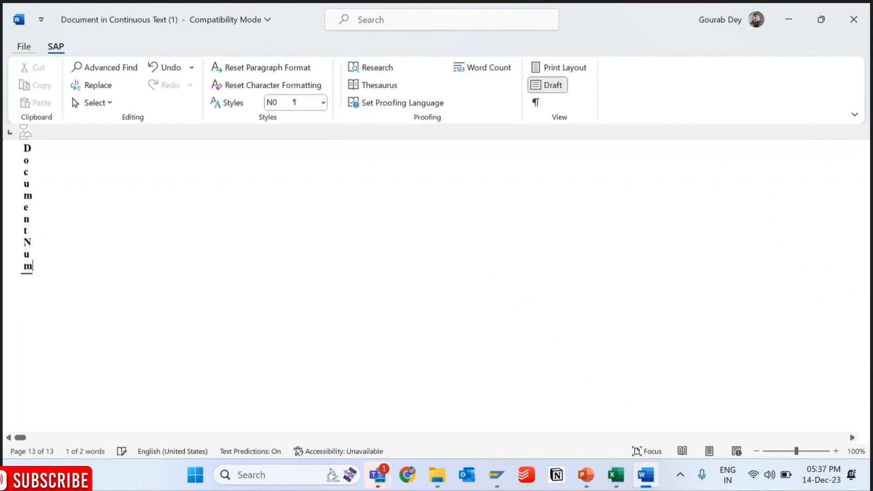
# - Save the document number text, leave its editor and activate the ZMM_PO_PRINT form
pyautogui.press('Left')
pyautogui.press('Left')
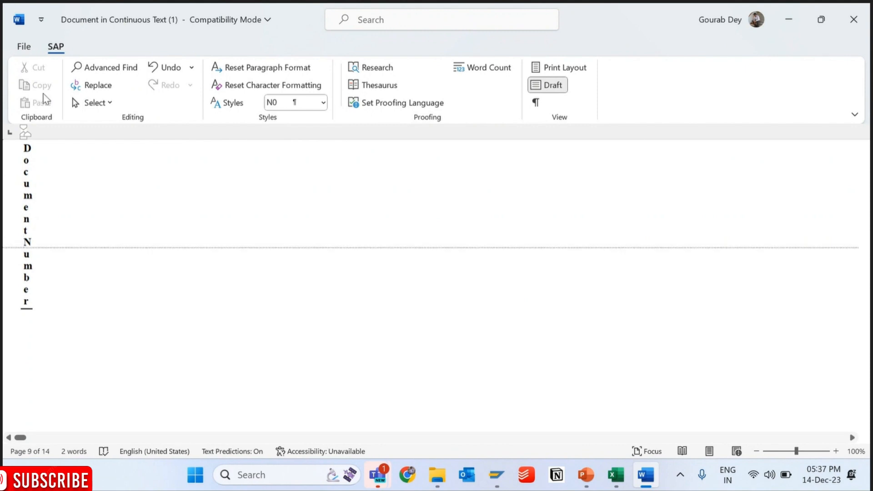
pyautogui.click(23, 46)
pyautogui.click(49, 229)
pyautogui.click(864, 16)
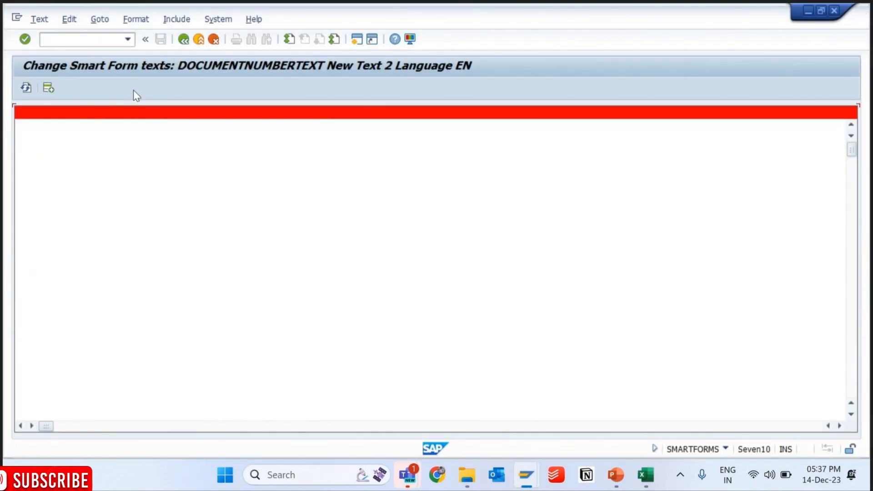
pyautogui.click(184, 40)
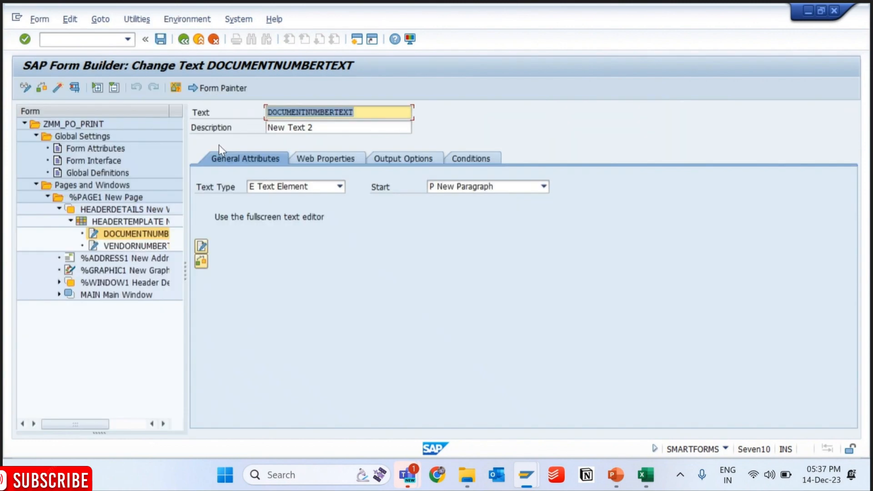
pyautogui.click(58, 87)
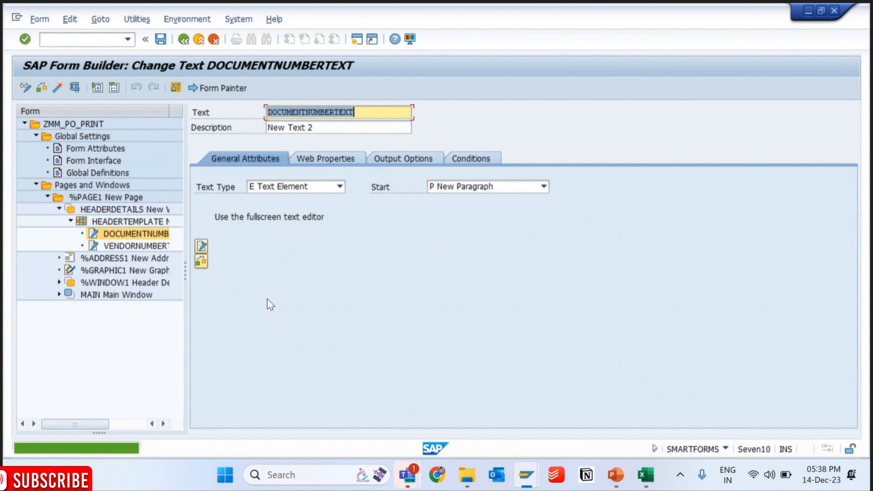
# - Switch to the print preview session, restart transaction SE38 and run the print program to check the header table
pyautogui.hotkey('alt', 'Tab')
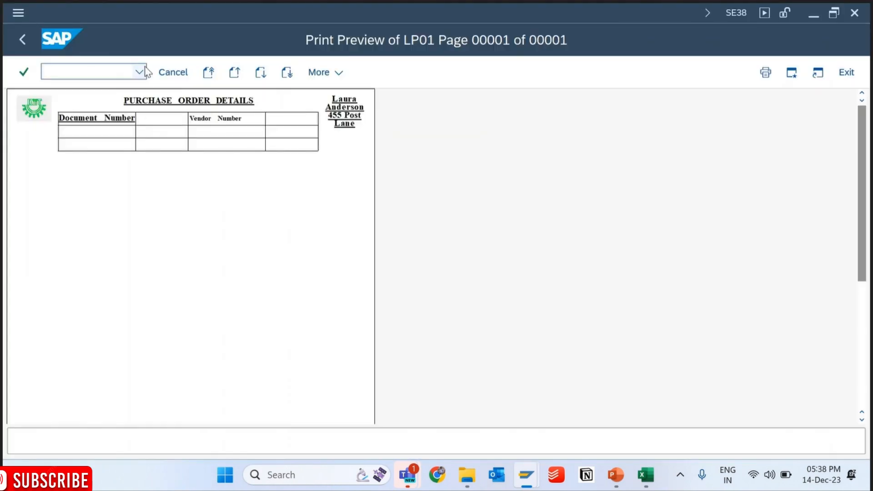
pyautogui.press('F3')
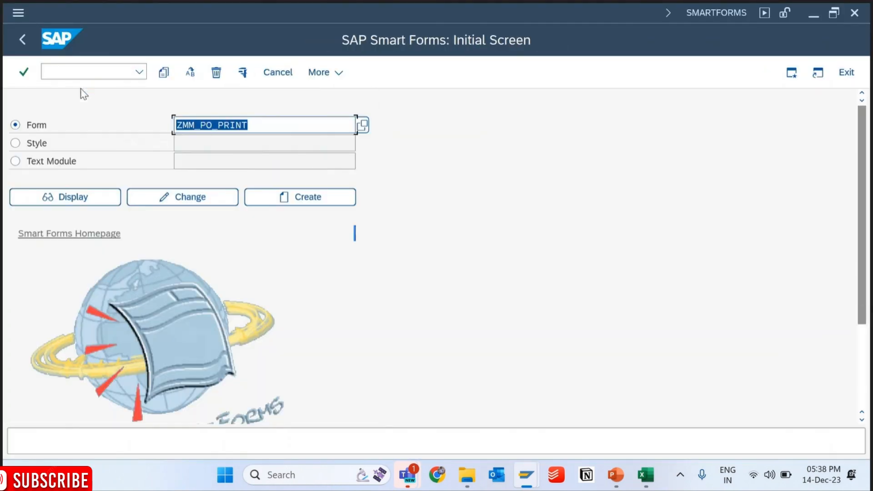
pyautogui.press('F8')
pyautogui.hotkey('ctrl', '/')
pyautogui.write('/nse3')
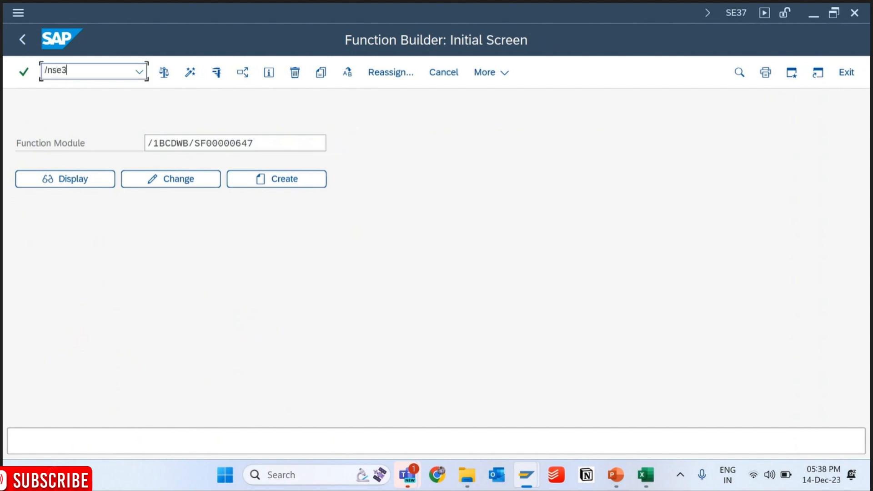
pyautogui.write('8')
pyautogui.press('Return')
pyautogui.press('F8')
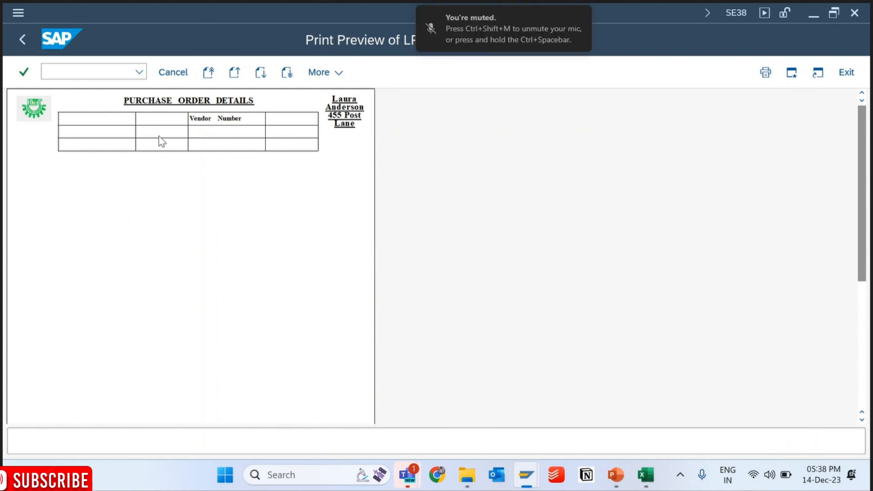
# - Assign the DOCUMENTNUMBERTEXT node to line 1, column 1 of the output structure and activate the form
pyautogui.moveTo(521, 483)
pyautogui.click(572, 382)
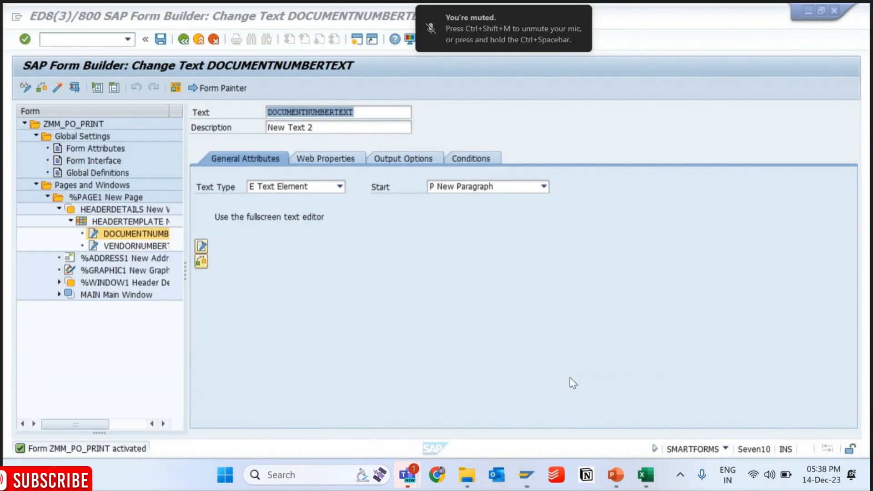
pyautogui.click(123, 236)
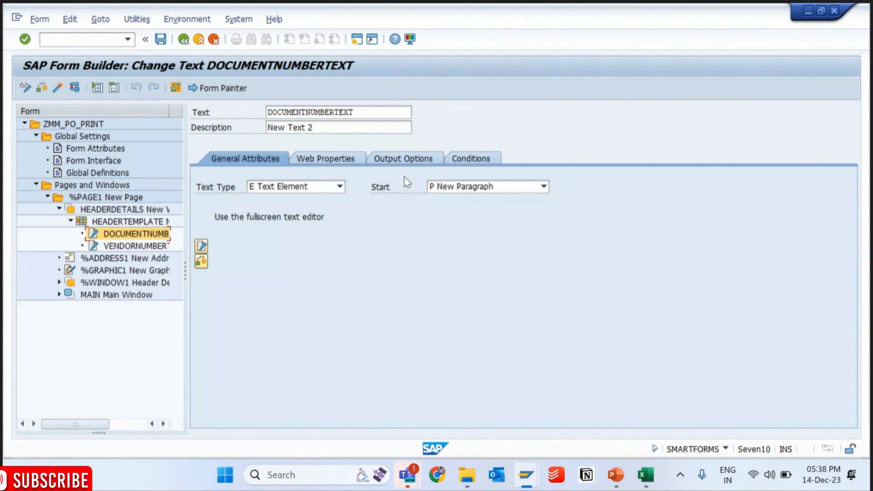
pyautogui.click(404, 157)
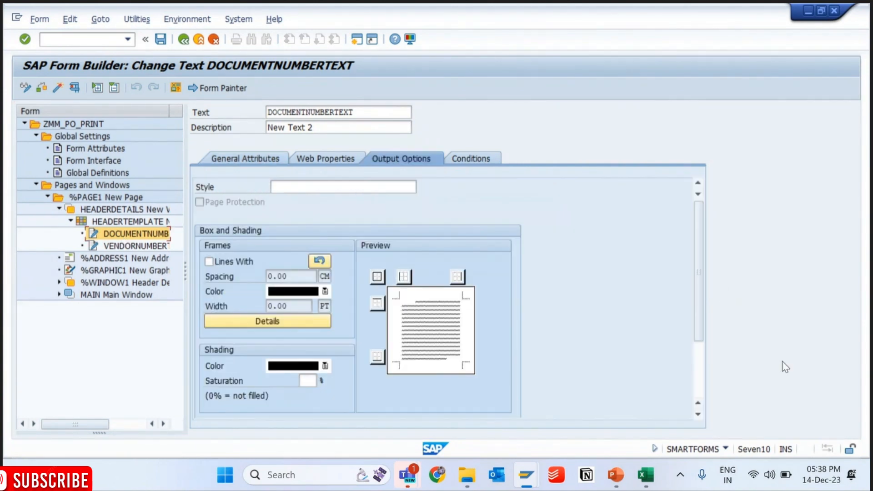
pyautogui.scroll(-3, 705, 365)
pyautogui.click(282, 365)
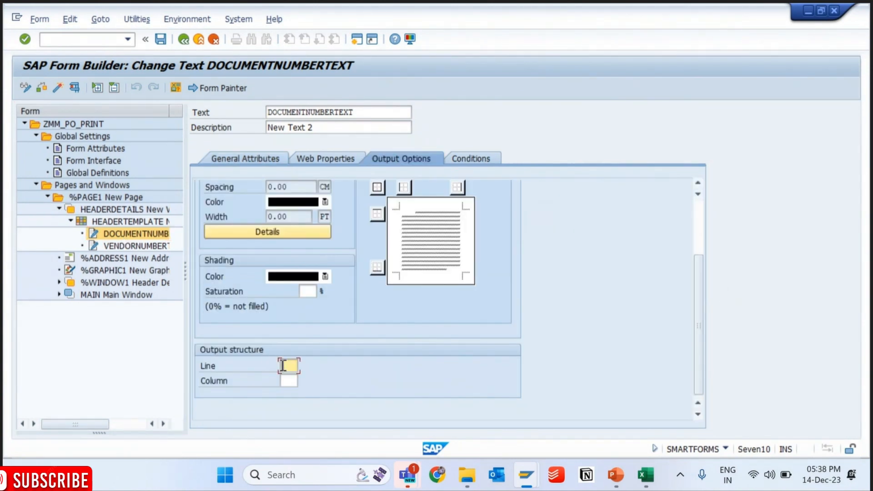
pyautogui.click(290, 380)
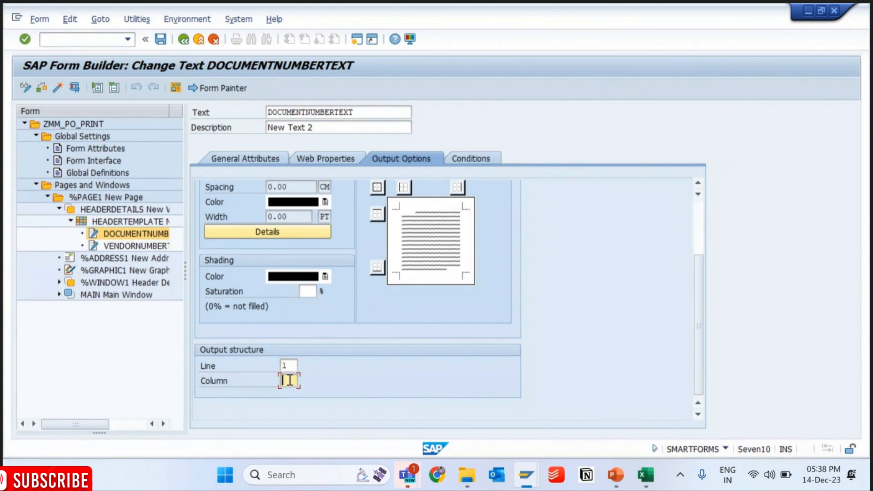
pyautogui.click(57, 88)
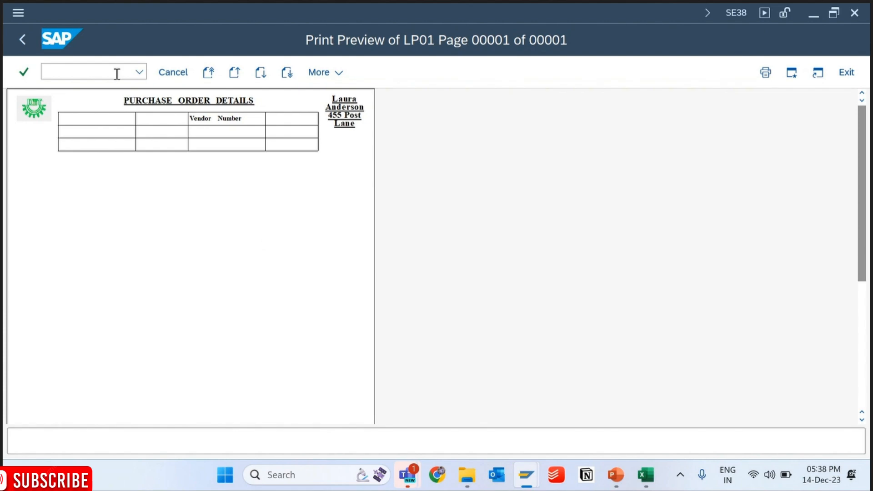
# - Rerun the print program from transaction SE38 and check the document number cell in the preview
pyautogui.click(117, 74)
pyautogui.write('/')
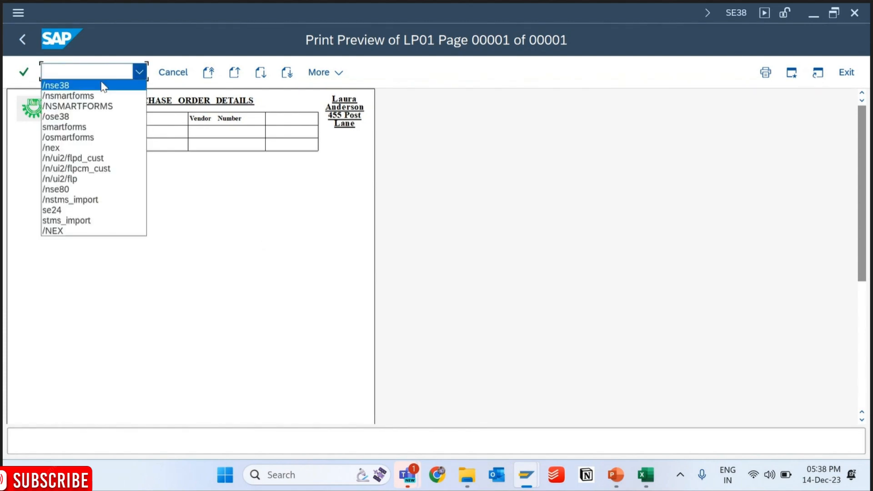
pyautogui.click(100, 82)
pyautogui.press('Return')
pyautogui.press('F8')
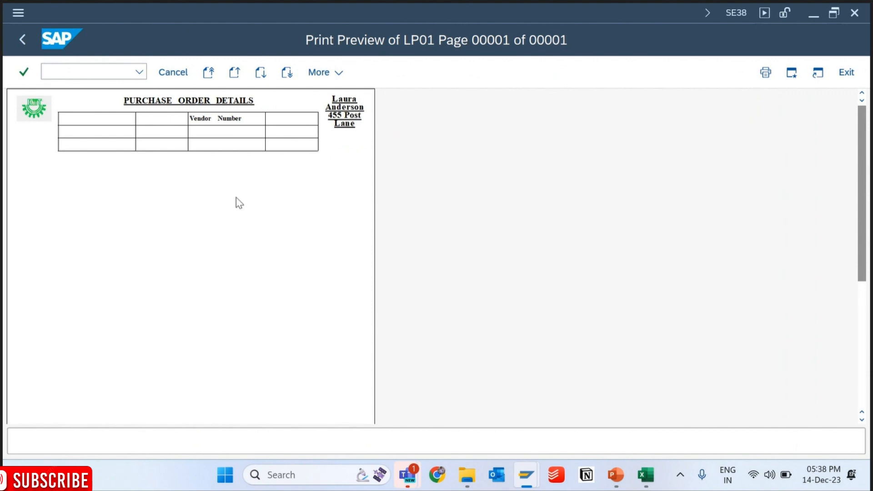
# - Return to the form builder, reopen the DOCUMENTNUMBERTEXT content in the full-screen editor and switch it to Draft view
pyautogui.moveTo(518, 477)
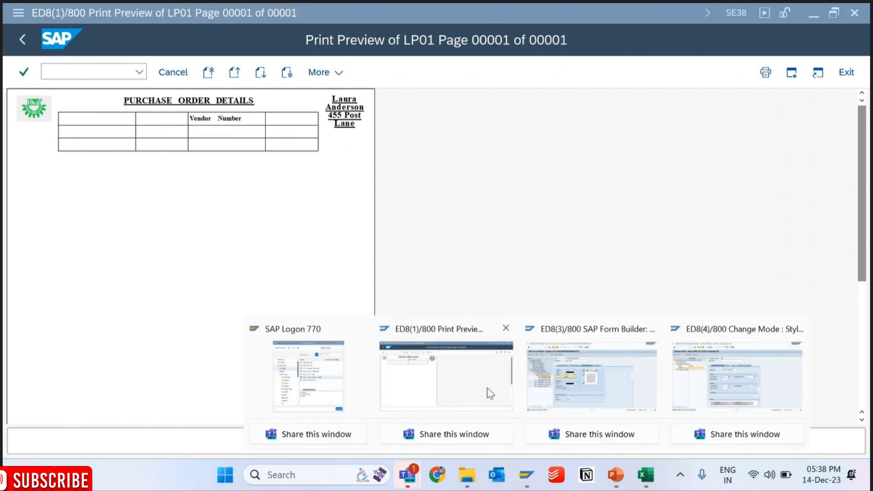
pyautogui.click(591, 377)
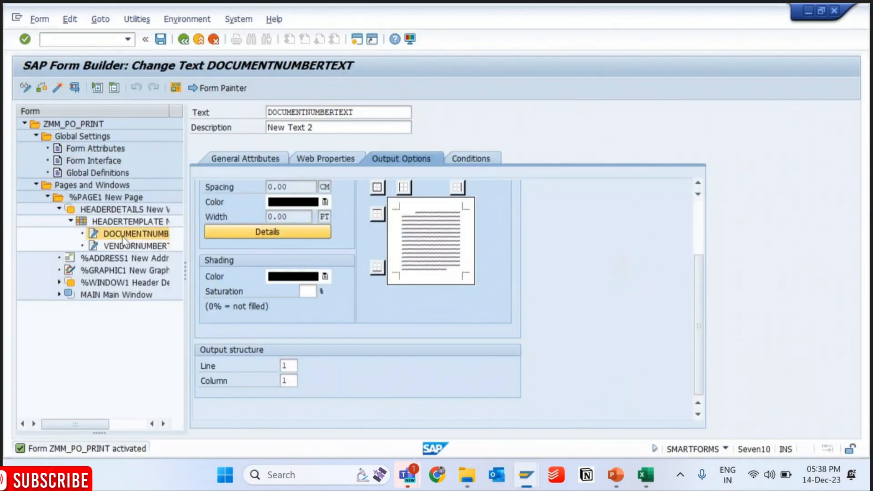
pyautogui.click(248, 160)
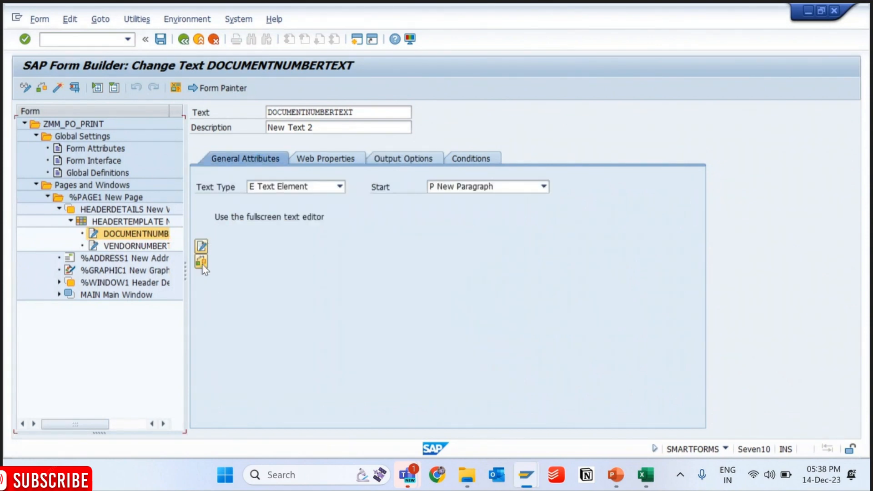
pyautogui.click(202, 266)
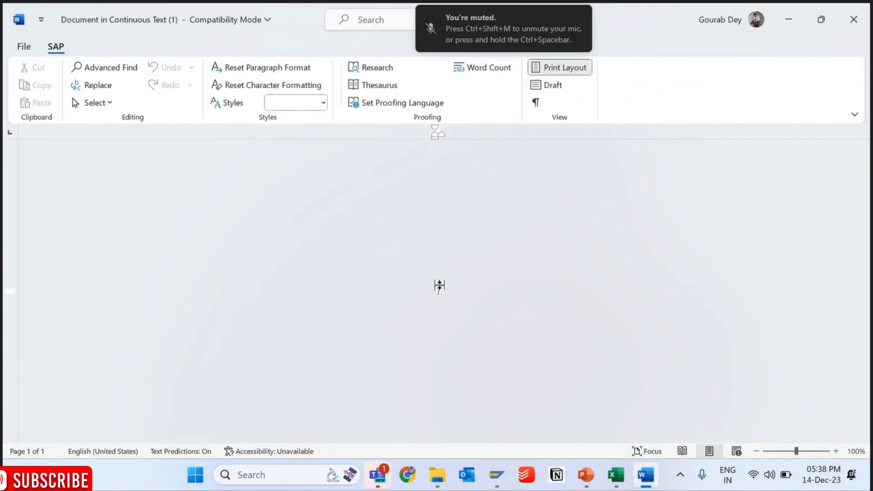
pyautogui.click(549, 85)
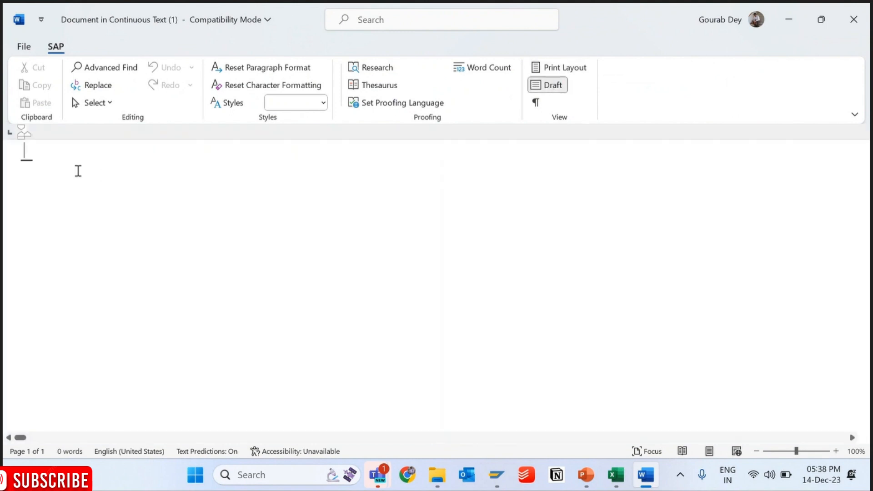
# - Enter "Document Number" in the empty text, correcting the trial letters and the all-capitals spelling
pyautogui.write('D')
pyautogui.press('Return')
pyautogui.write('p')
pyautogui.press('Return')
pyautogui.write('c')
pyautogui.press('BackSpace')
pyautogui.press('BackSpace')
pyautogui.press('BackSpace')
pyautogui.press('BackSpace')
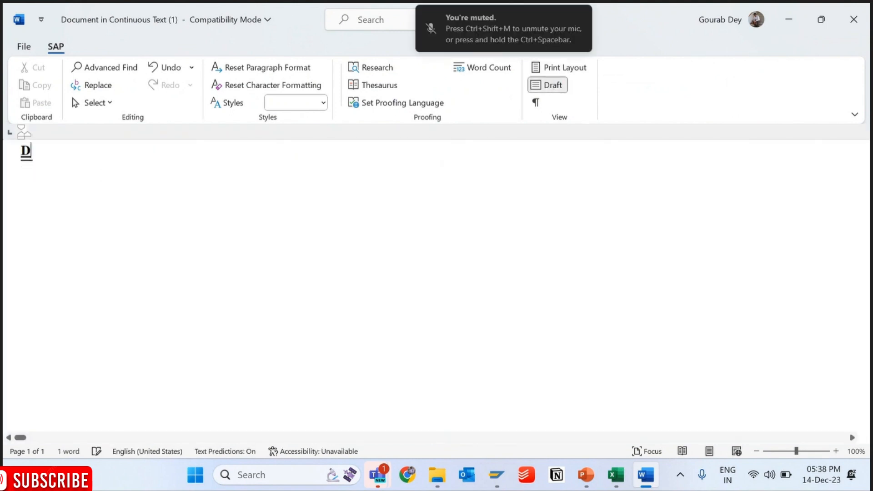
pyautogui.write('OCUMENT')
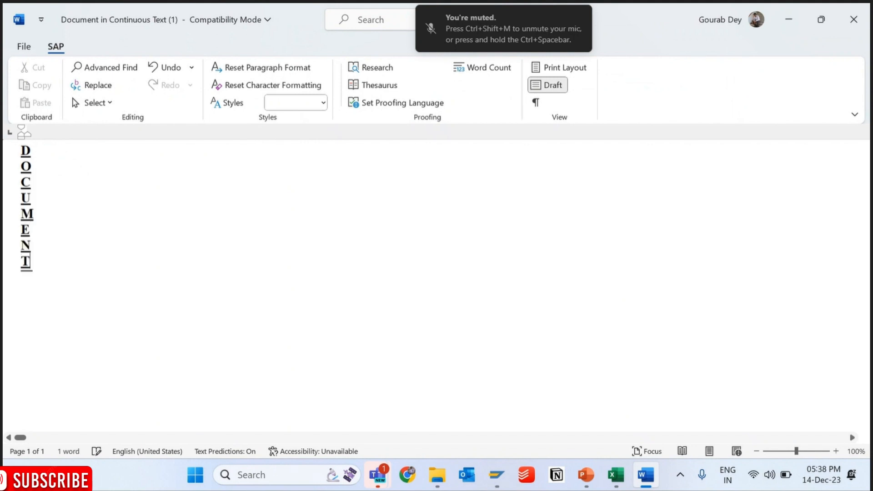
pyautogui.press('BackSpace')
pyautogui.press('BackSpace')
pyautogui.press('BackSpace')
pyautogui.press('BackSpace')
pyautogui.press('BackSpace')
pyautogui.press('BackSpace')
pyautogui.press('BackSpace')
pyautogui.press('BackSpace')
pyautogui.write('Document')
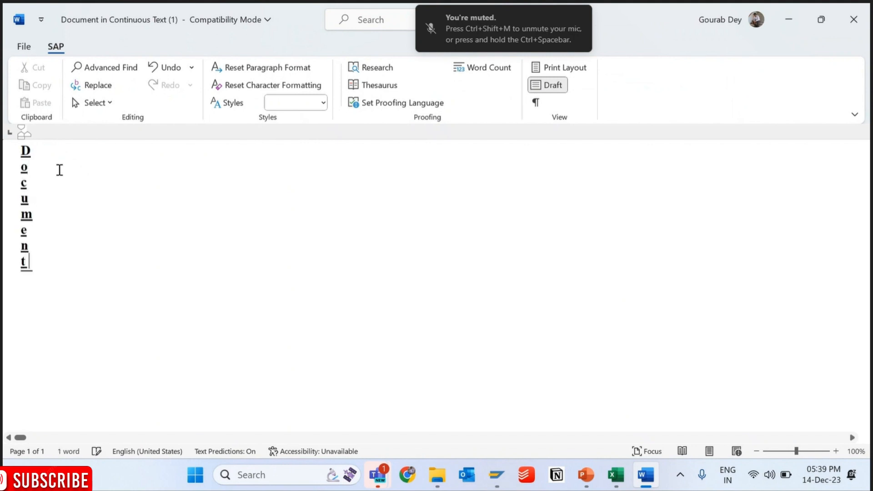
pyautogui.write('Number')
# - Apply paragraph format N0 to the whole "Document Number" text
pyautogui.hotkey('shift', 'Left')
pyautogui.hotkey('shift', 'Left')
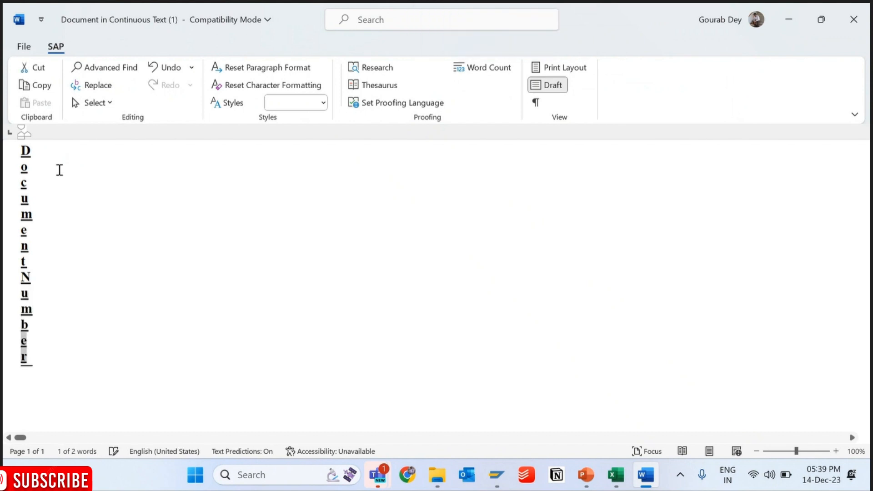
pyautogui.hotkey('shift', 'Left')
pyautogui.hotkey('shift', 'Left')
pyautogui.hotkey('shift', 'Left')
pyautogui.hotkey('shift', 'Left')
pyautogui.hotkey('shift', 'Left')
pyautogui.hotkey('shift', 'Left')
pyautogui.hotkey('shift', 'Left')
pyautogui.hotkey('shift', 'Left')
pyautogui.hotkey('shift', 'Left')
pyautogui.hotkey('shift', 'Left')
pyautogui.hotkey('shift', 'Left')
pyautogui.hotkey('shift', 'Left')
pyautogui.hotkey('shift', 'Left')
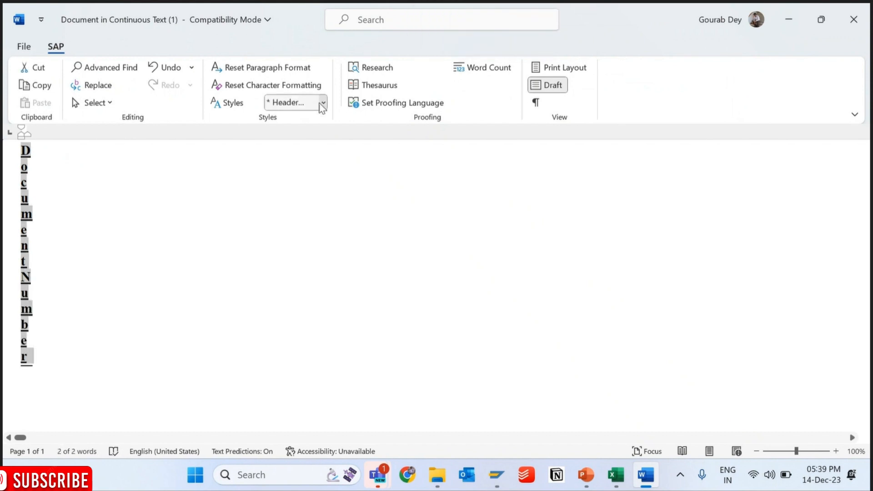
pyautogui.click(323, 103)
pyautogui.click(291, 187)
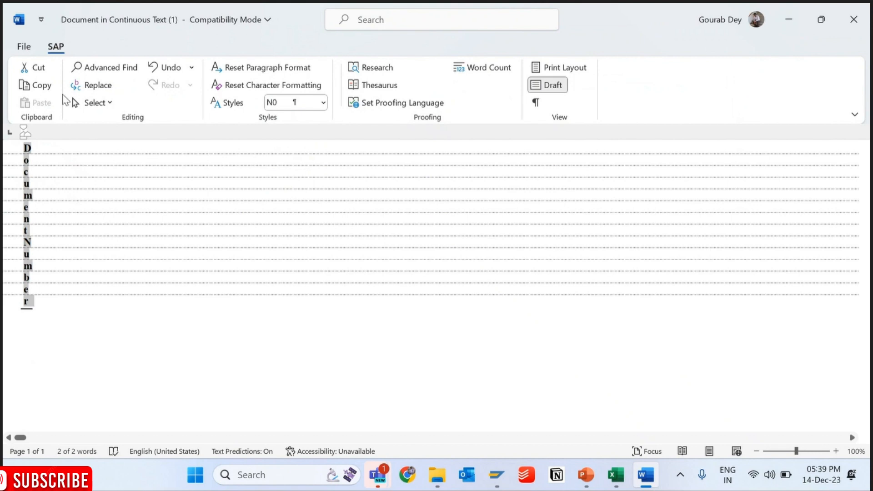
# - Save the formatted text, leave the text editor and save the form in the form builder
pyautogui.click(28, 50)
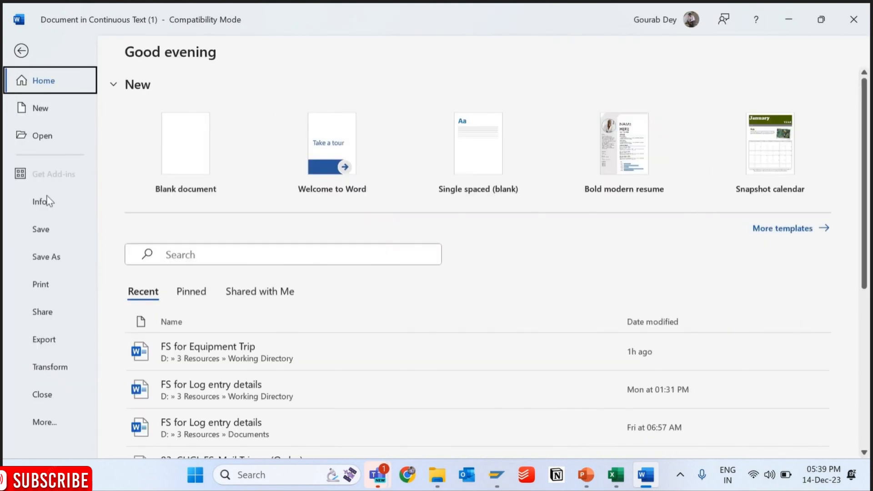
pyautogui.click(48, 231)
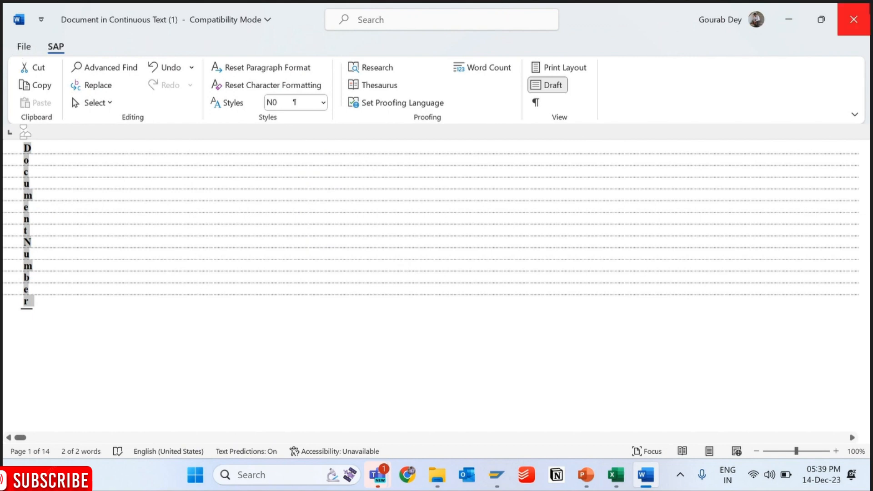
pyautogui.click(862, 16)
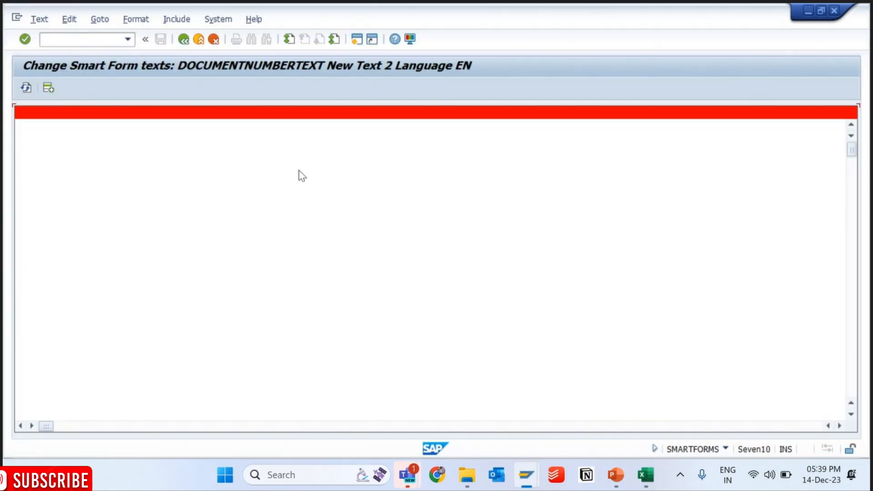
pyautogui.click(182, 40)
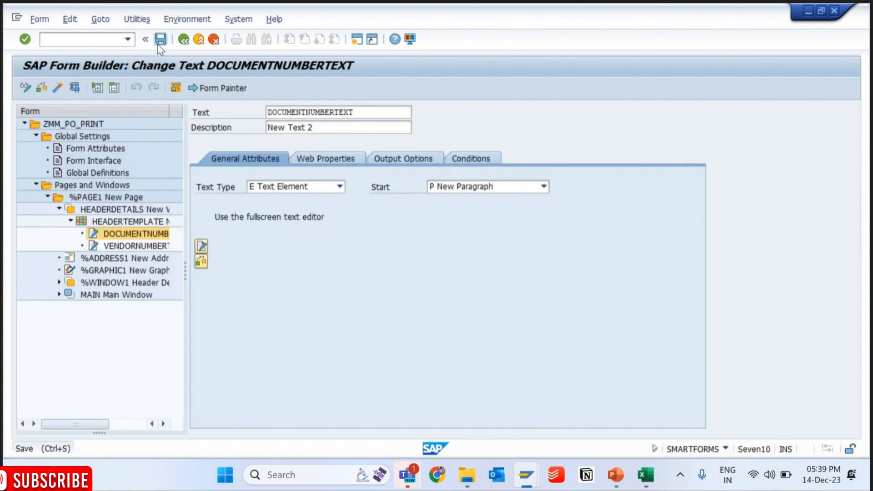
pyautogui.click(159, 42)
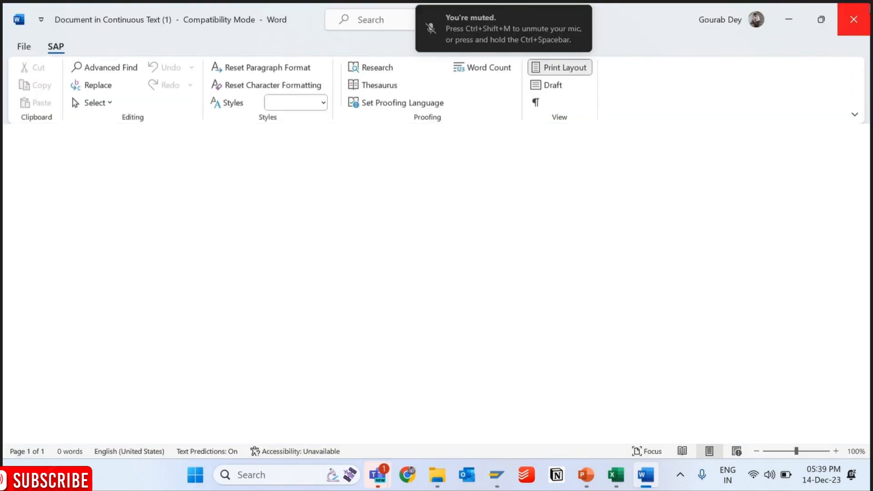
# - Change DOCUMENTNUMBERTEXT to the line-based editor, enter "Document Number" in its first row and go back to the form builder
pyautogui.click(869, 7)
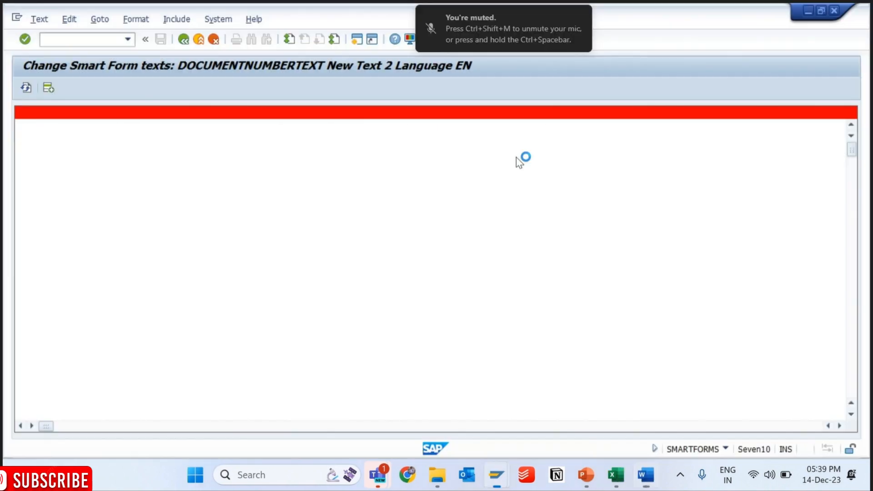
pyautogui.click(100, 20)
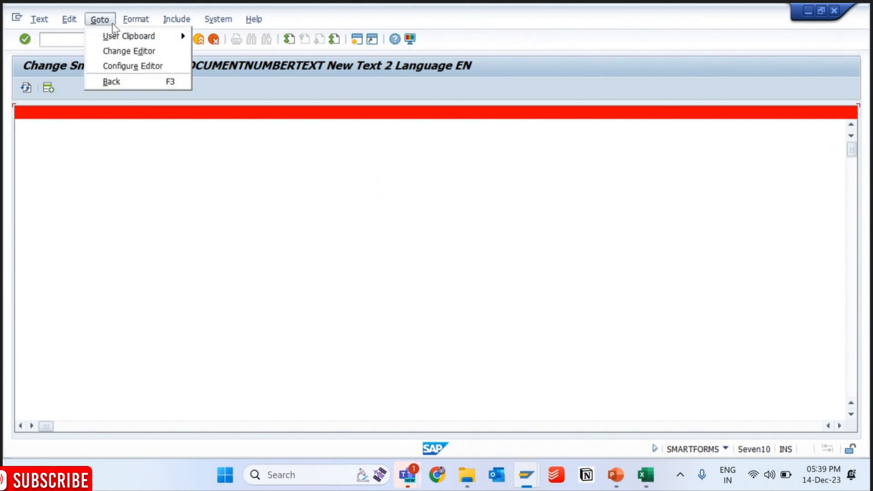
pyautogui.click(128, 50)
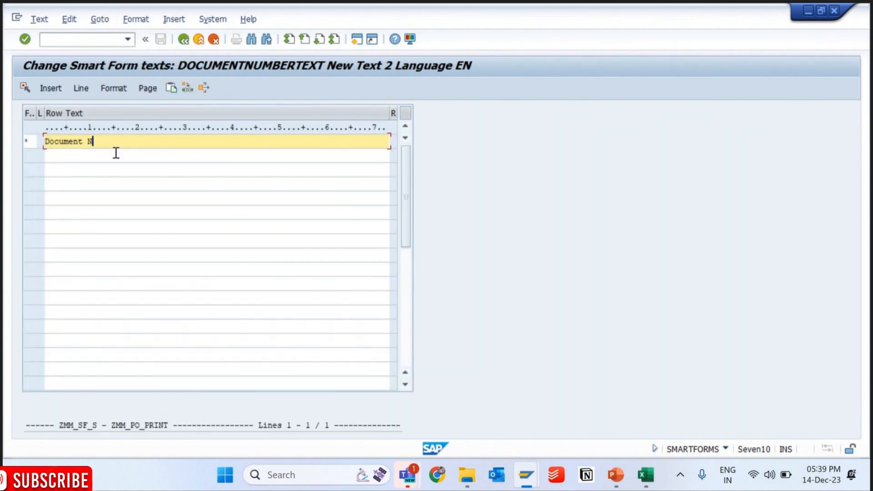
pyautogui.write('Document Number')
pyautogui.click(184, 40)
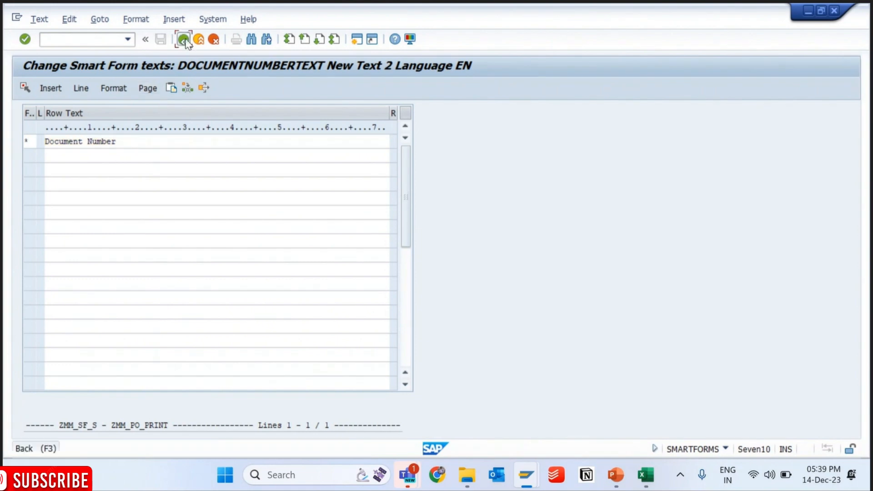
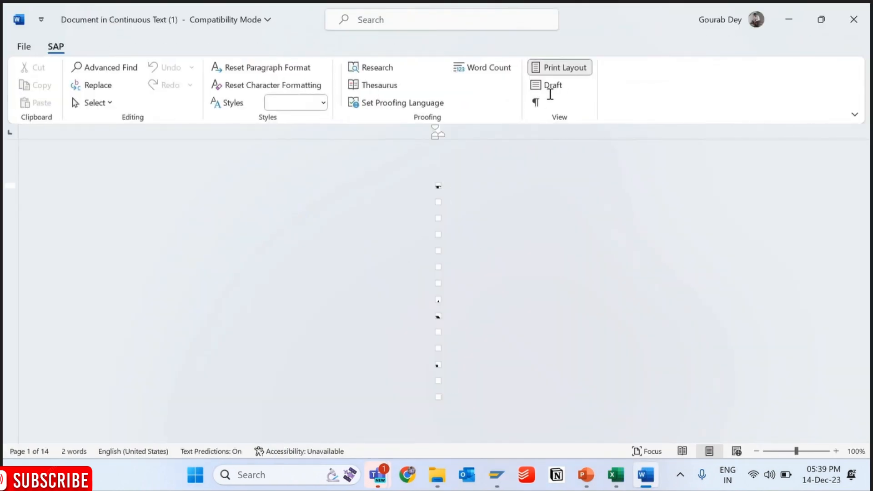
# - Show the text in draft view and apply paragraph format N0 to the whole "Document Number" text
pyautogui.click(552, 86)
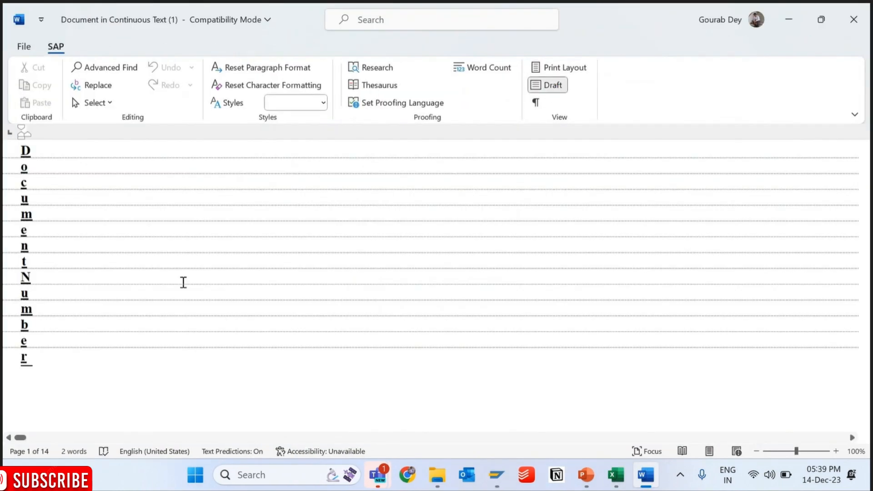
pyautogui.moveTo(183, 283); pyautogui.dragTo(27, 359)
pyautogui.click(23, 150)
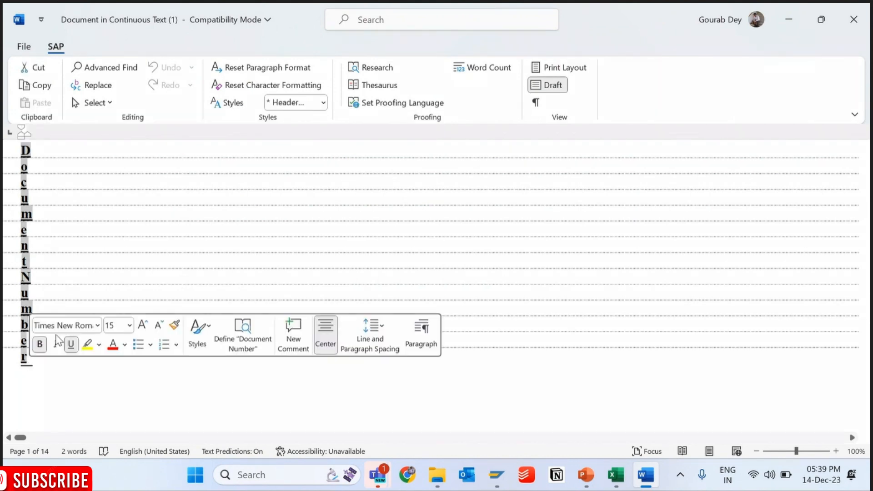
pyautogui.click(308, 103)
pyautogui.click(282, 191)
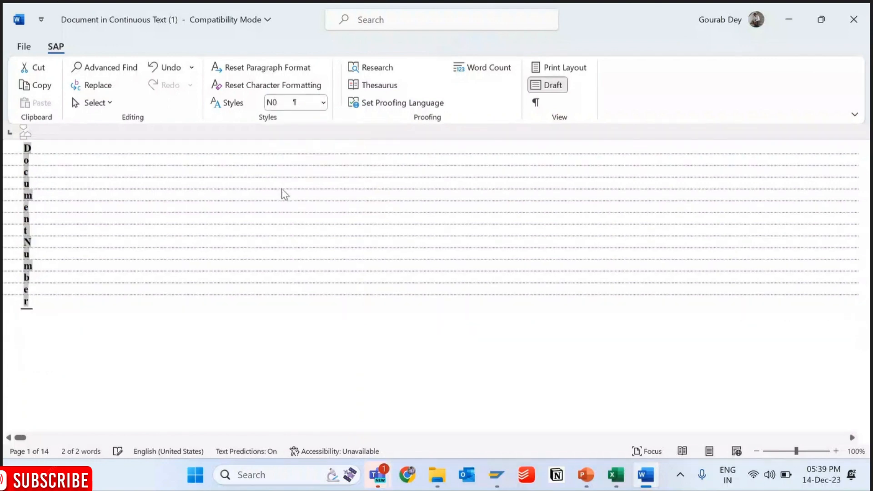
# - Save and close the "Document Number" text document, and return from the full-screen text editor to the form builder
pyautogui.click(24, 46)
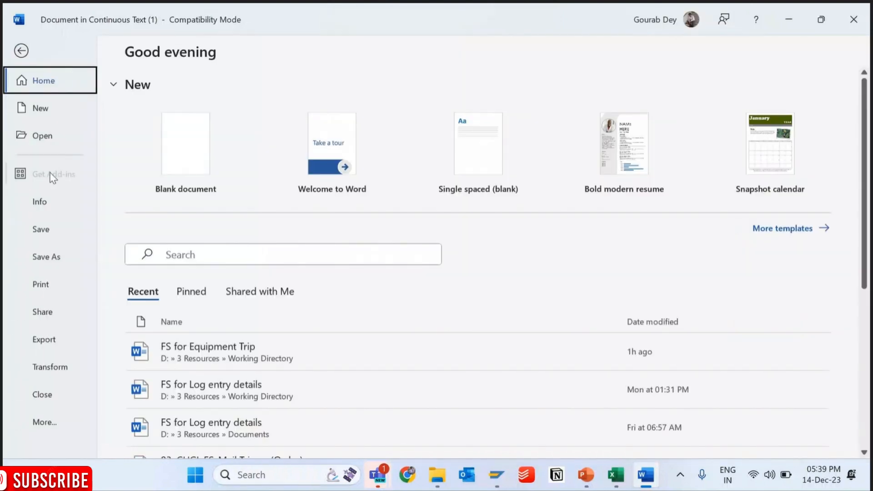
pyautogui.click(41, 233)
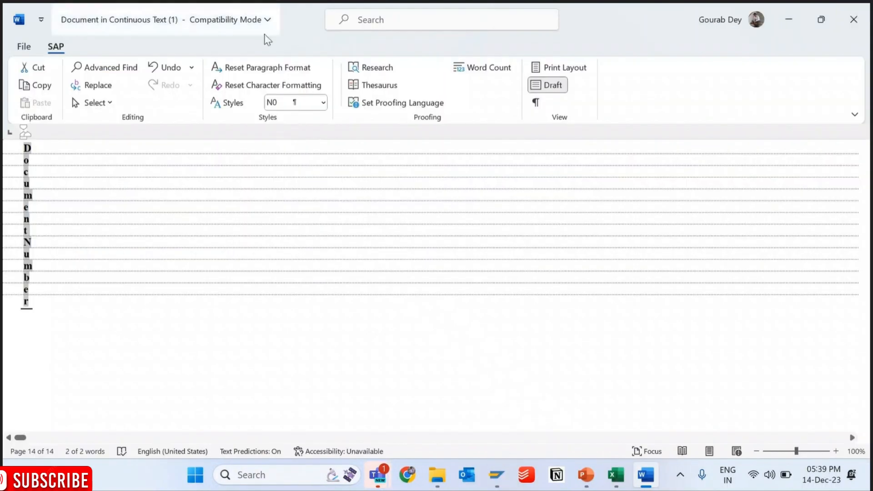
pyautogui.click(18, 48)
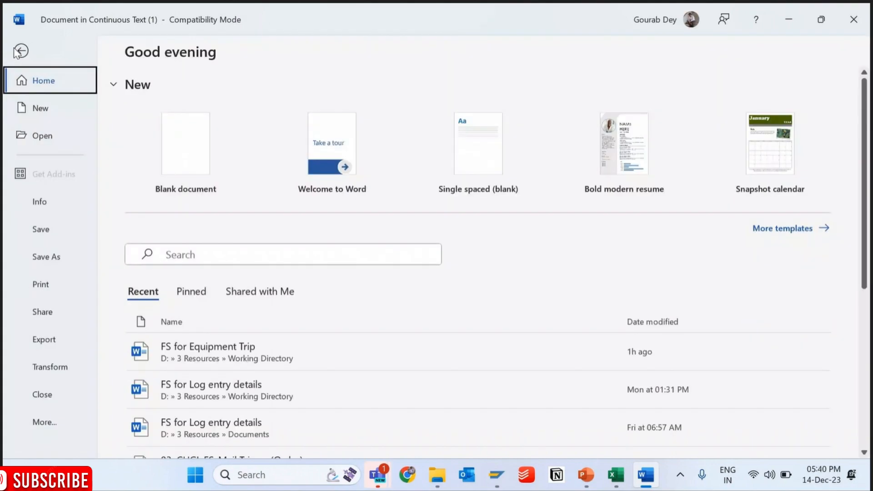
pyautogui.click(42, 394)
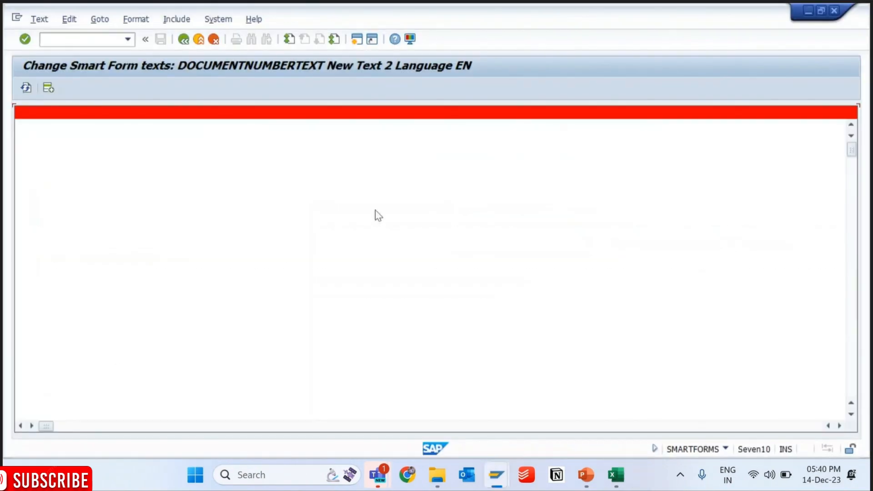
pyautogui.click(183, 39)
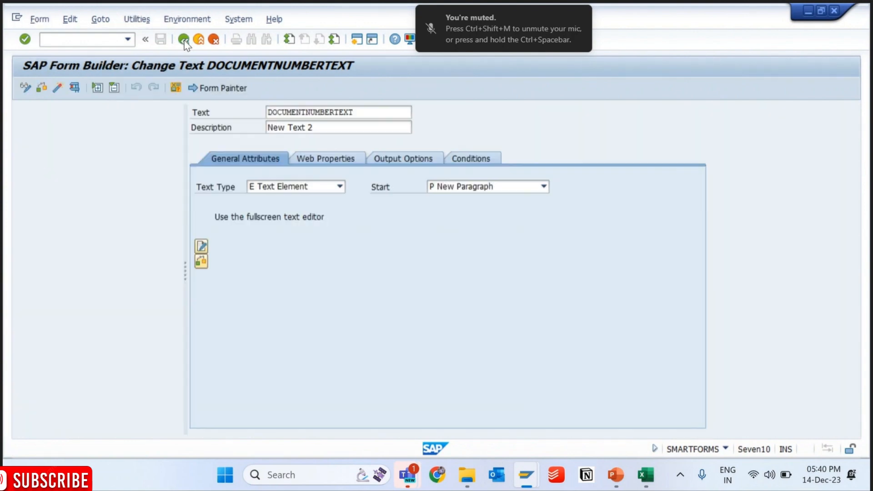
# - Leave the form builder, reopen form ZMM_PO_PRINT for changing and activate it
pyautogui.click(183, 39)
pyautogui.click(135, 188)
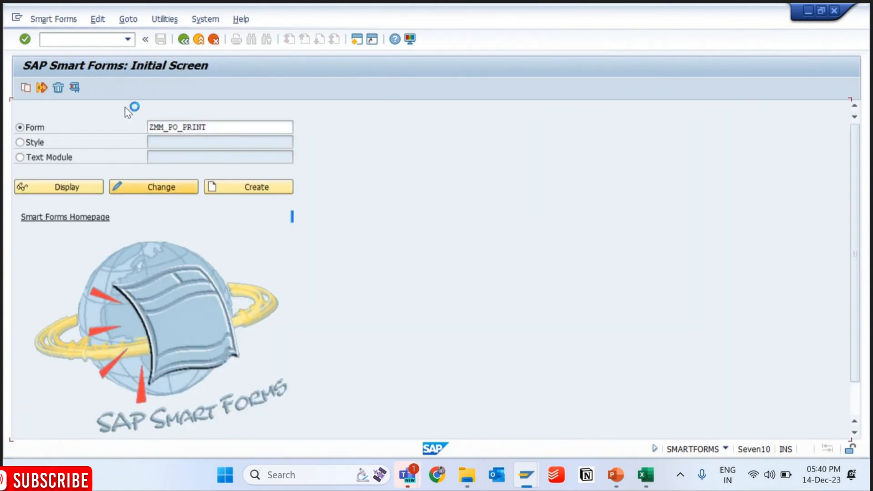
pyautogui.click(54, 88)
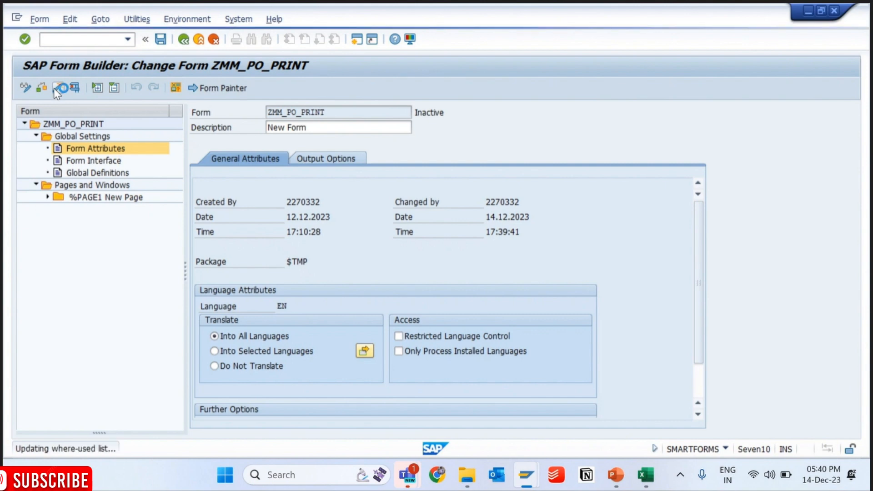
# - In the SE38 session, restart the transaction and run driver program ZMM_PO_PRINT to check the header table in the print preview
pyautogui.hotkey('alt', 'Tab')
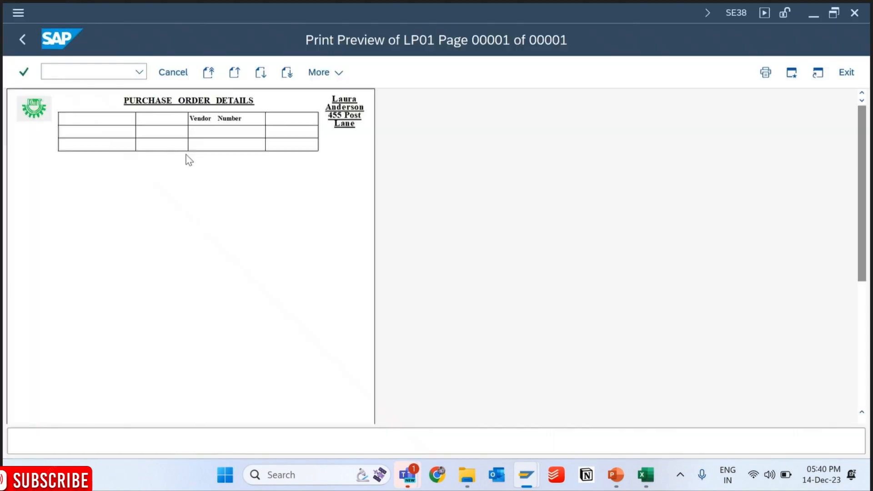
pyautogui.click(139, 74)
pyautogui.click(77, 86)
pyautogui.click(214, 74)
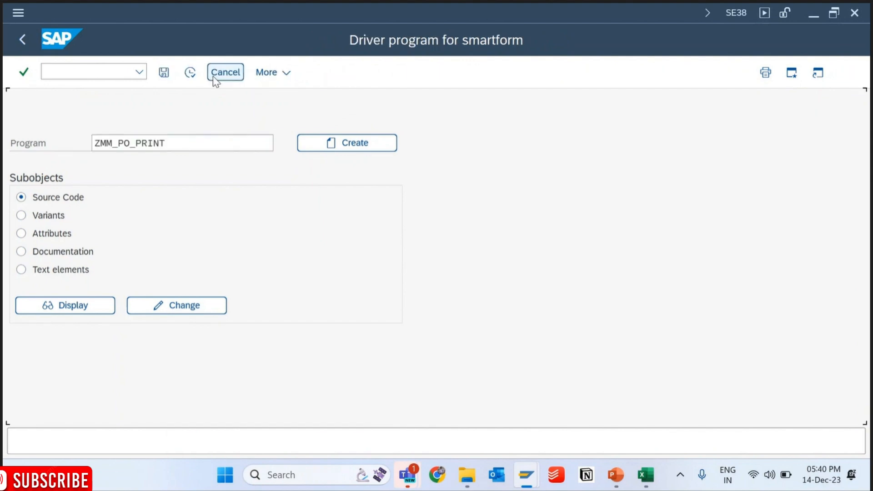
pyautogui.click(190, 72)
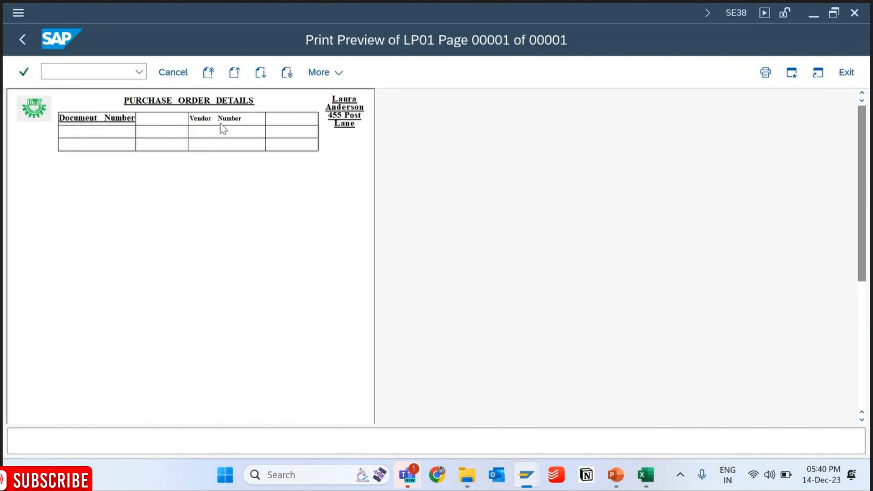
# - Return to the form builder session, expand %PAGE1 down to HEADERTEMPLATE and open its DOCUMENTNUMBERTEXT node
pyautogui.press('alt')
pyautogui.press('alt')
pyautogui.hotkey('alt', 'Tab')
pyautogui.click(47, 197)
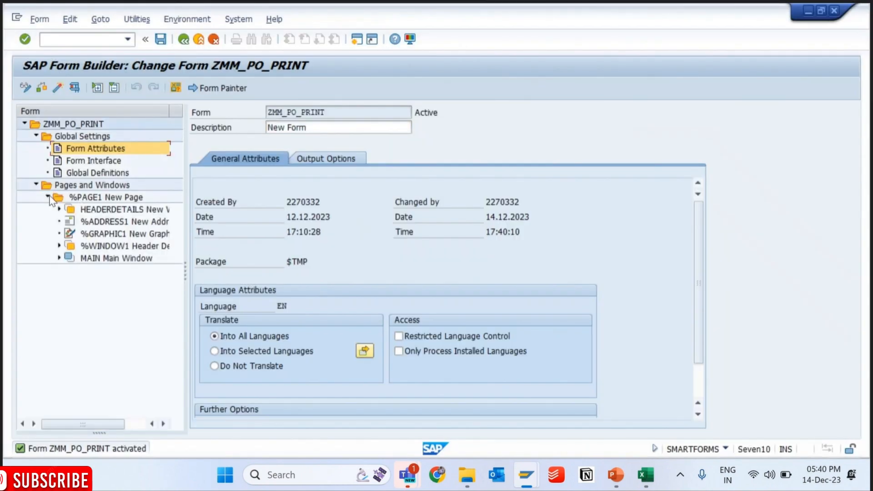
pyautogui.click(59, 209)
pyautogui.click(71, 221)
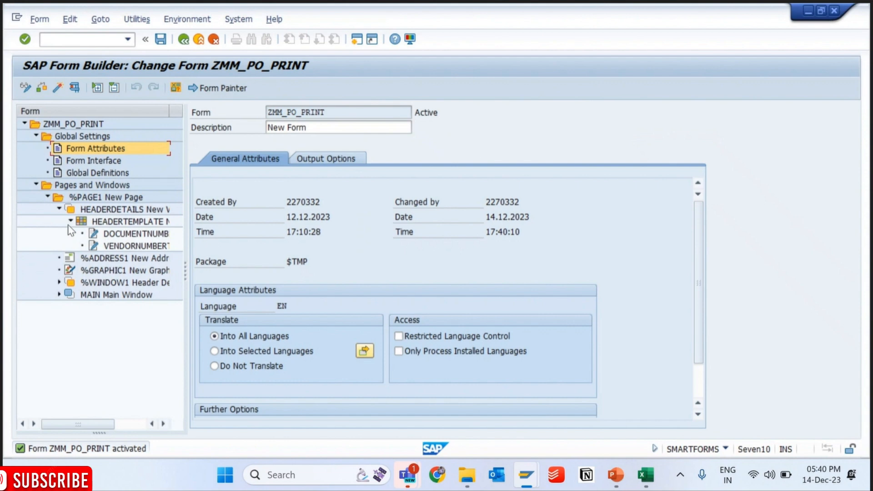
pyautogui.click(106, 234)
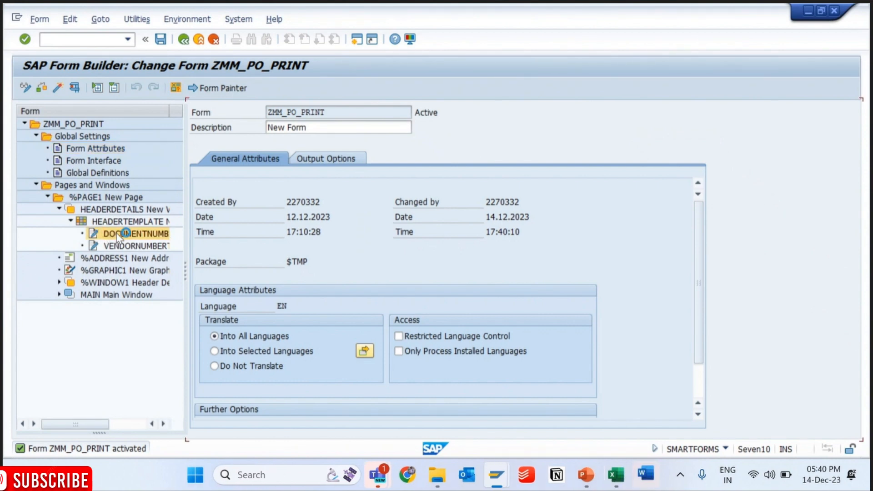
# - Apply paragraph format N0 to the whole "Document Number" text in the Word text editor
pyautogui.click(645, 475)
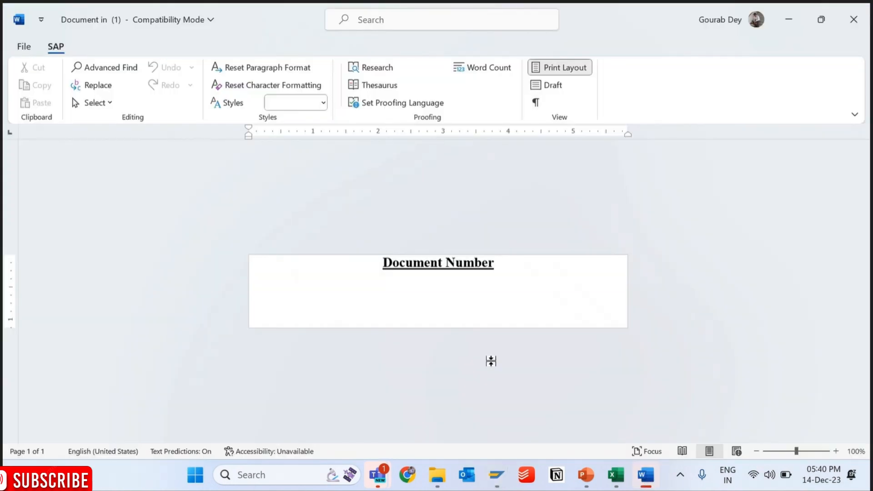
pyautogui.moveTo(500, 266); pyautogui.dragTo(381, 260)
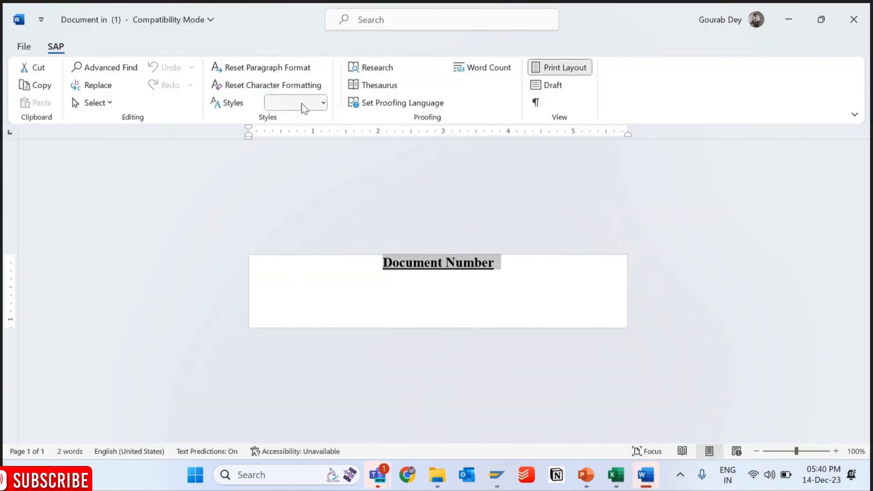
pyautogui.click(324, 103)
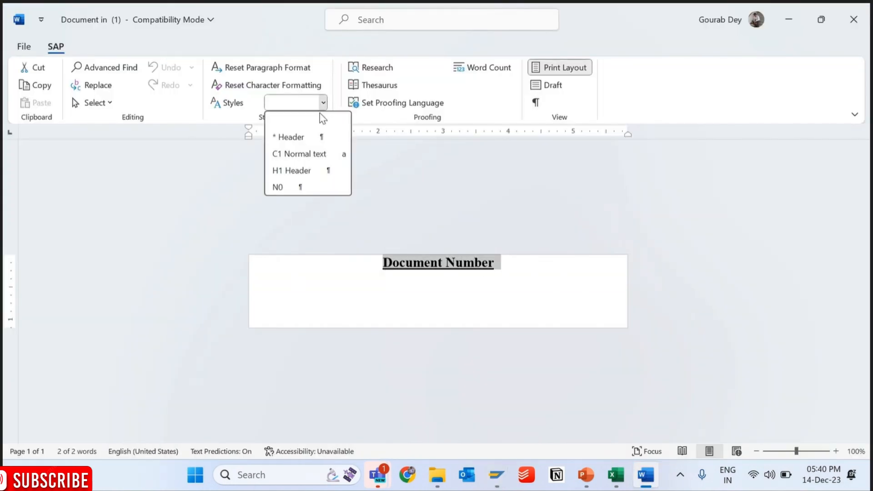
pyautogui.click(278, 187)
# - Save and close the "Document Number" text document, and activate form ZMM_PO_PRINT
pyautogui.click(23, 46)
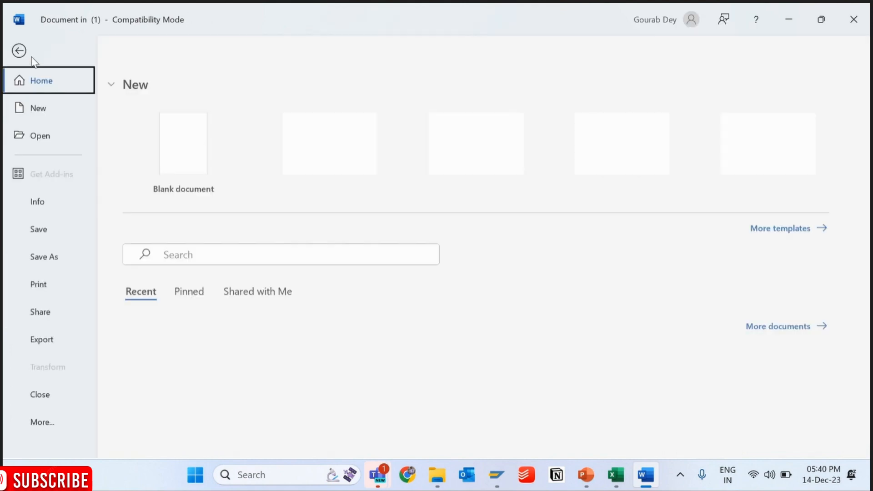
pyautogui.click(39, 233)
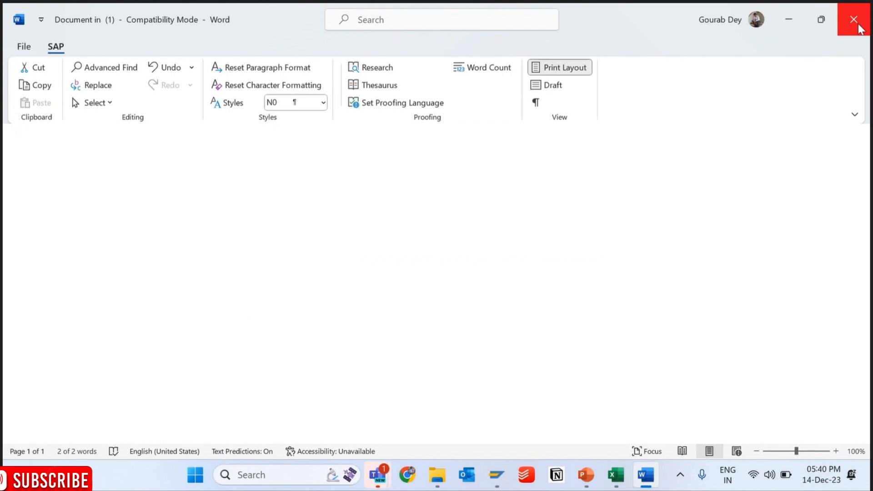
pyautogui.click(861, 29)
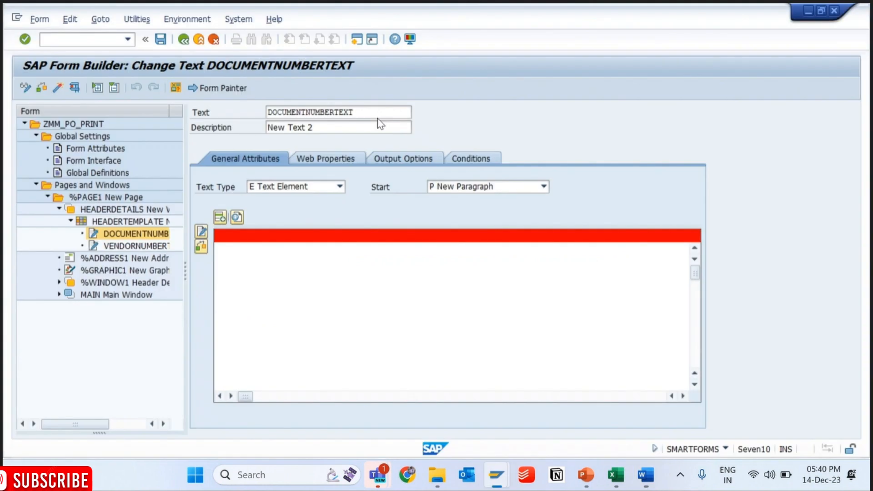
pyautogui.click(58, 89)
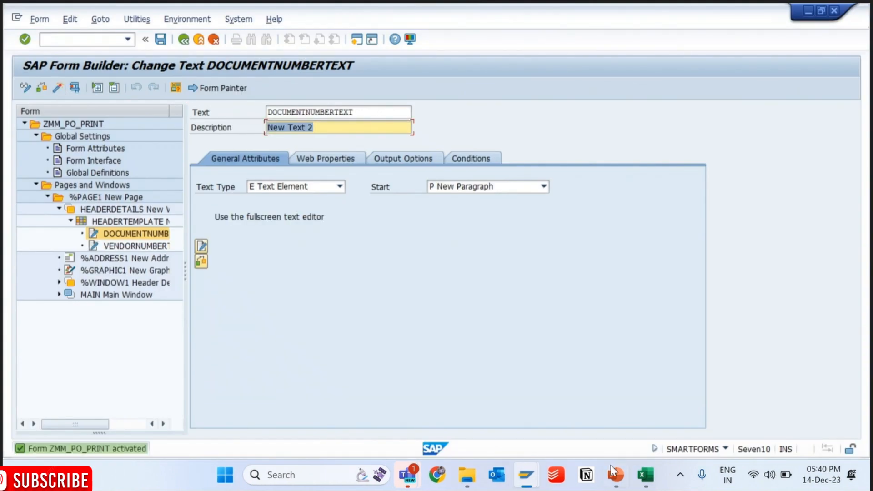
# - Restart SE38 in the other session and run the driver program again to check the document number label in the print preview
pyautogui.moveTo(530, 476)
pyautogui.click(439, 370)
pyautogui.click(139, 71)
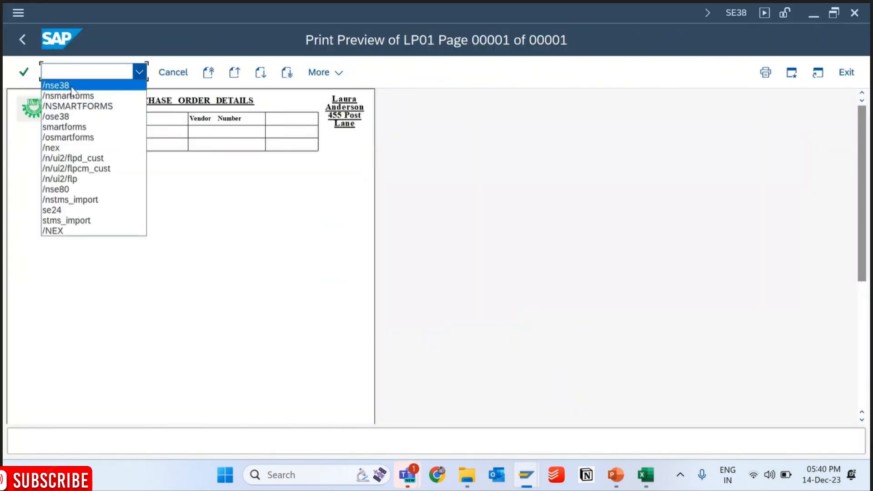
pyautogui.click(71, 88)
pyautogui.press('Return')
pyautogui.press('F8')
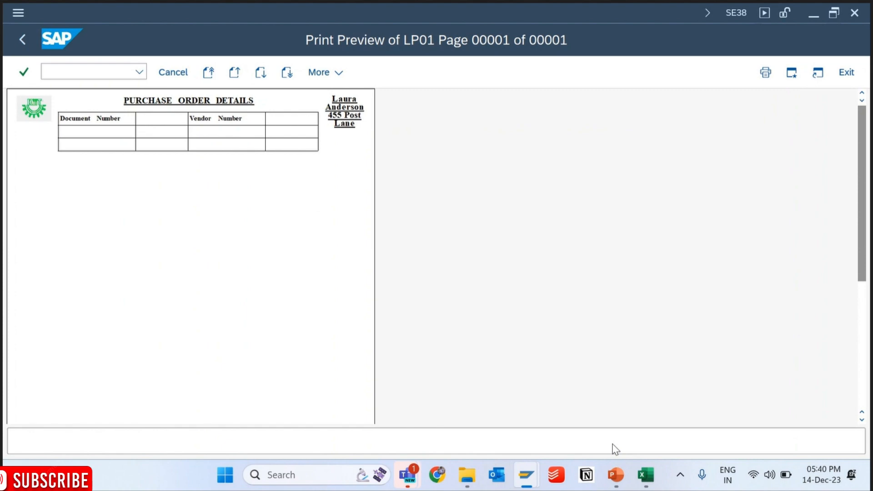
# - Consult the header layout in the Excel workbook and create a new text node under HEADERTEMPLATE in the form builder
pyautogui.click(644, 486)
pyautogui.click(645, 485)
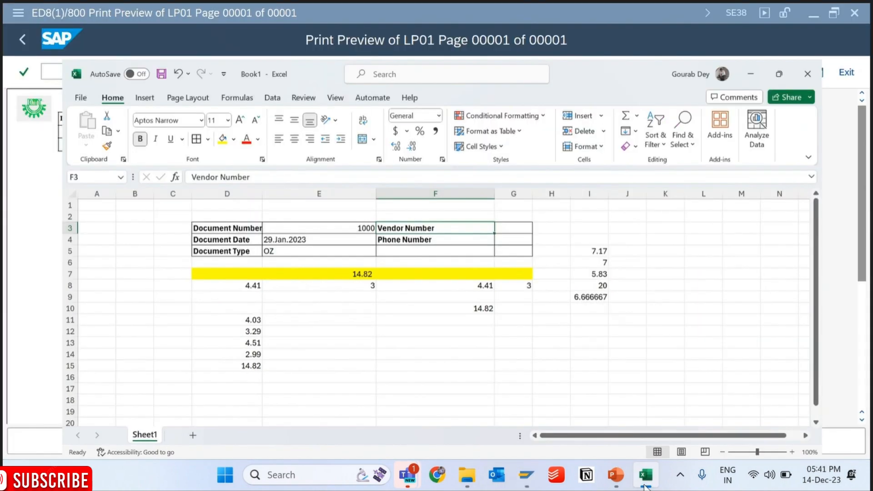
pyautogui.moveTo(522, 475)
pyautogui.click(591, 377)
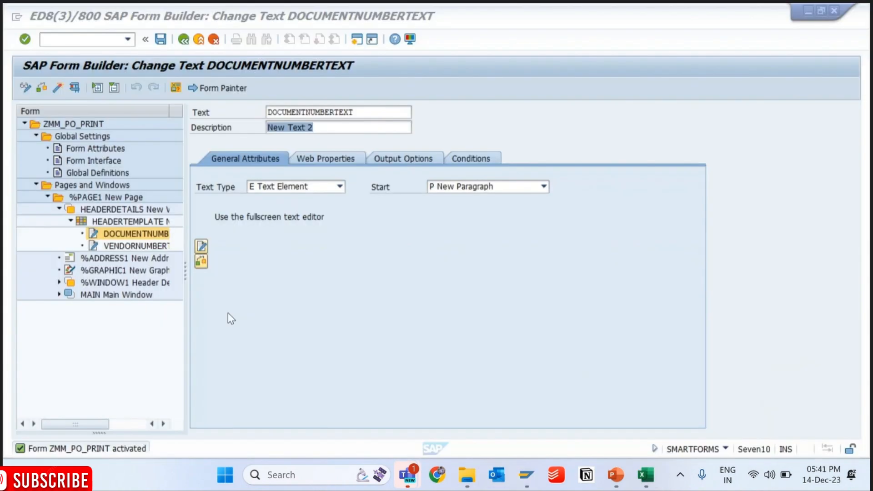
pyautogui.rightClick(131, 223)
pyautogui.moveTo(145, 229)
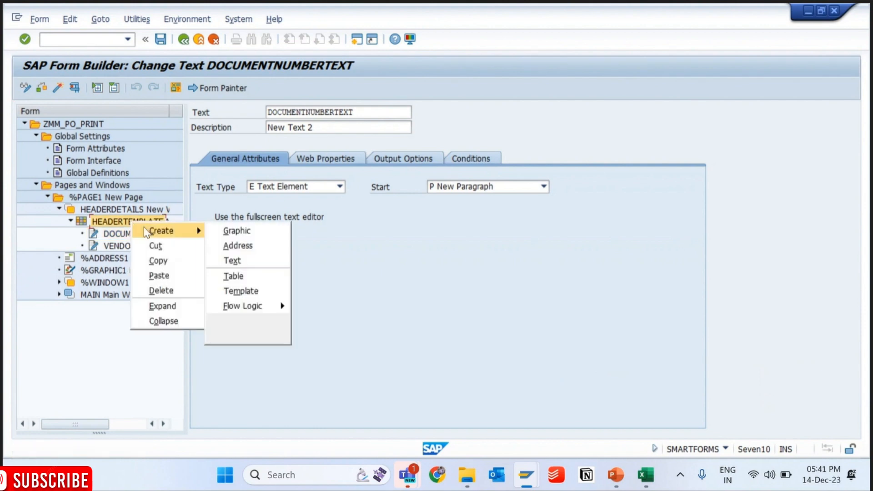
pyautogui.click(250, 266)
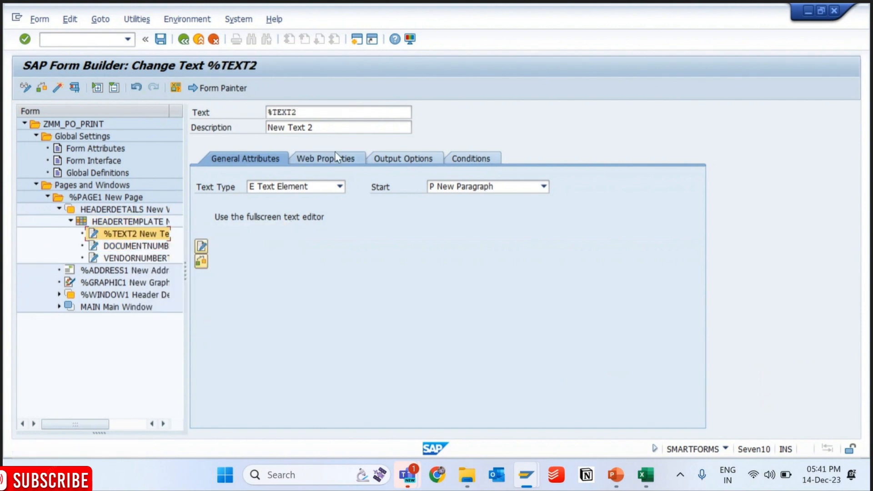
# - Name the new text node DOCUMENTDATE, removing the space from the first entry "Document Date"
pyautogui.click(311, 116)
pyautogui.doubleClick(311, 116)
pyautogui.write('Doc')
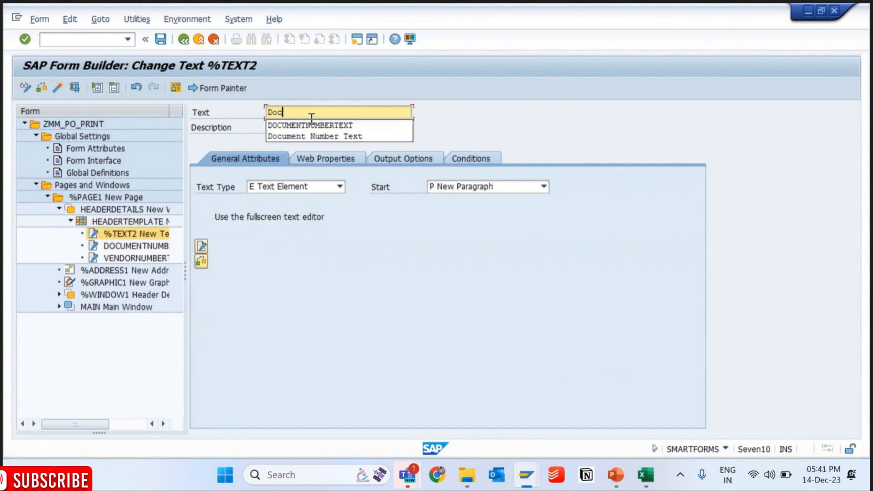
pyautogui.write('ument Date')
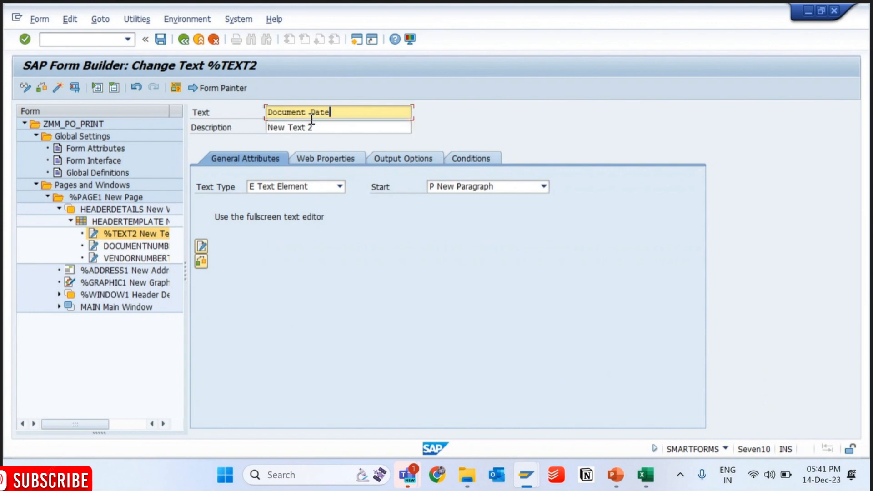
pyautogui.press('Return')
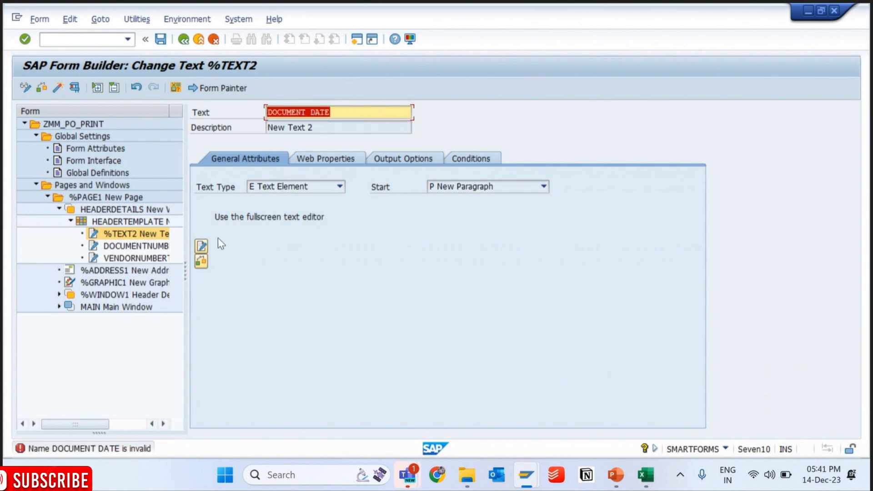
pyautogui.click(312, 112)
pyautogui.press('BackSpace')
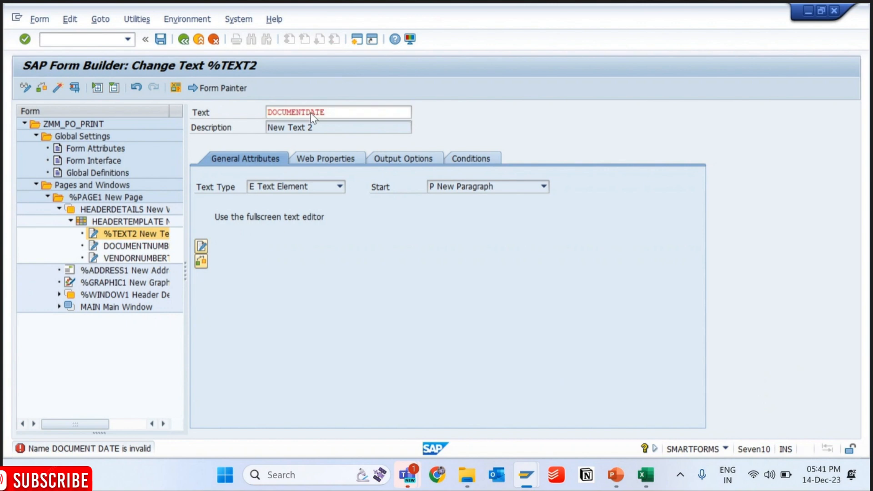
pyautogui.press('Return')
# - Save the form and try to enter the DOCUMENTDATE label in the full-screen Word editor using draft view
pyautogui.click(160, 39)
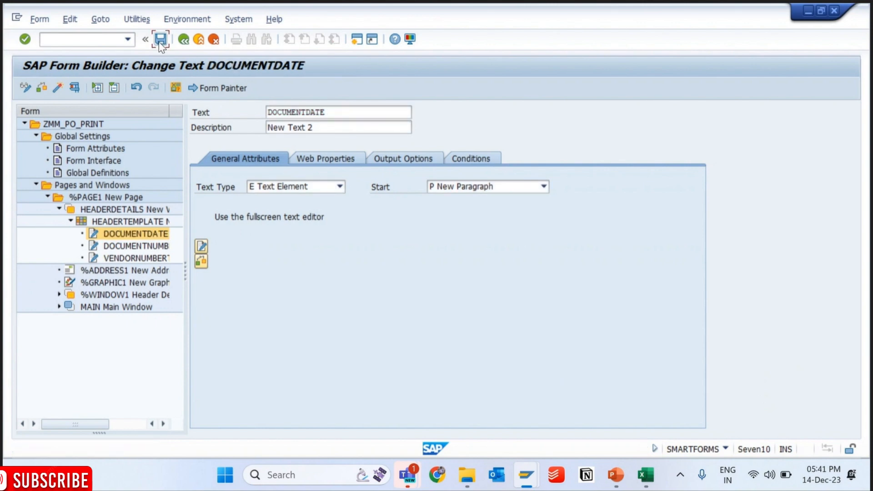
pyautogui.click(201, 246)
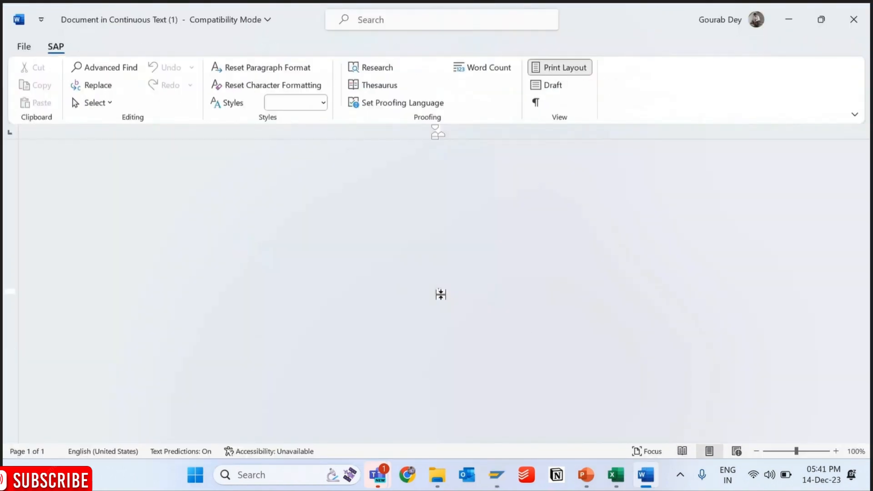
pyautogui.click(545, 85)
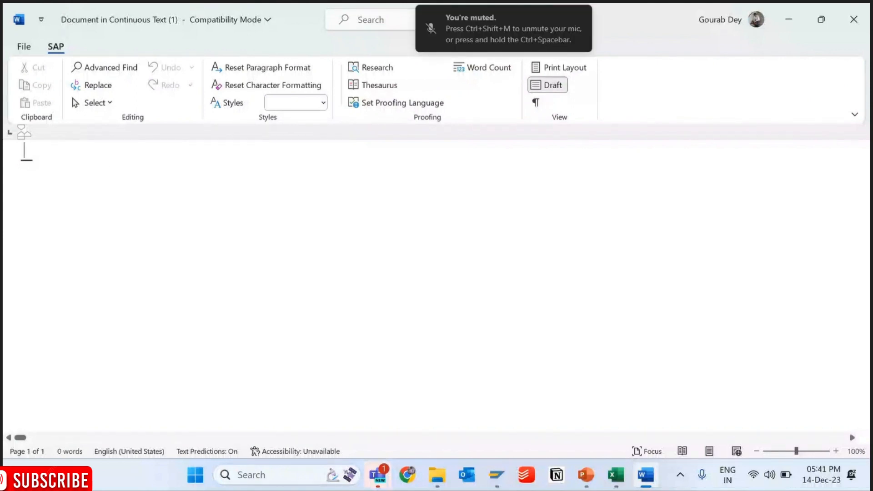
pyautogui.write('D')
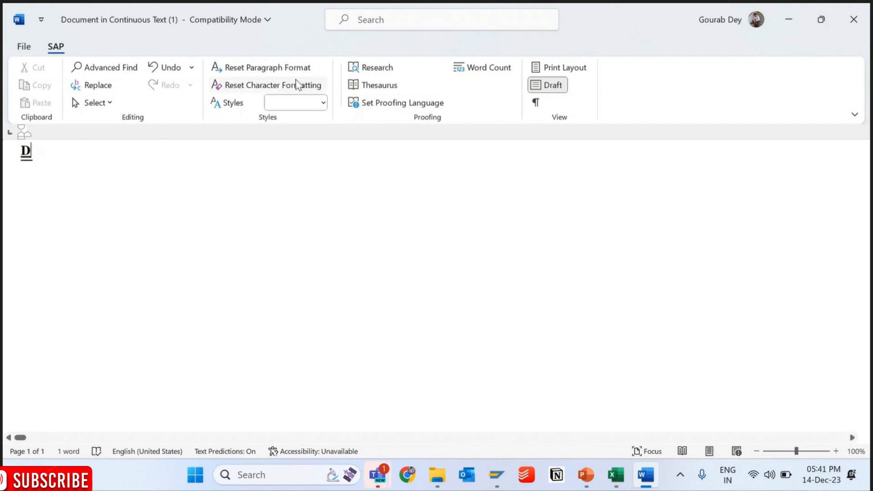
pyautogui.click(853, 19)
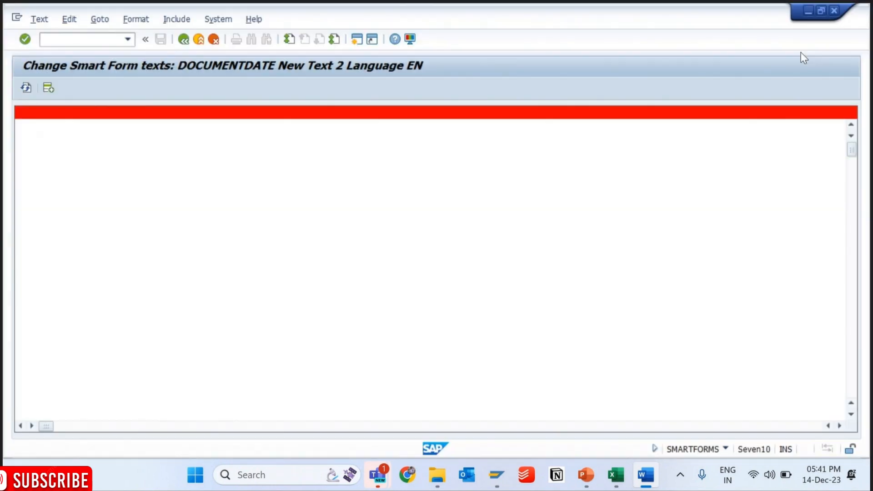
# - Switch the DOCUMENTDATE text to the line editor, enter "Document Date" and save the form
pyautogui.click(100, 19)
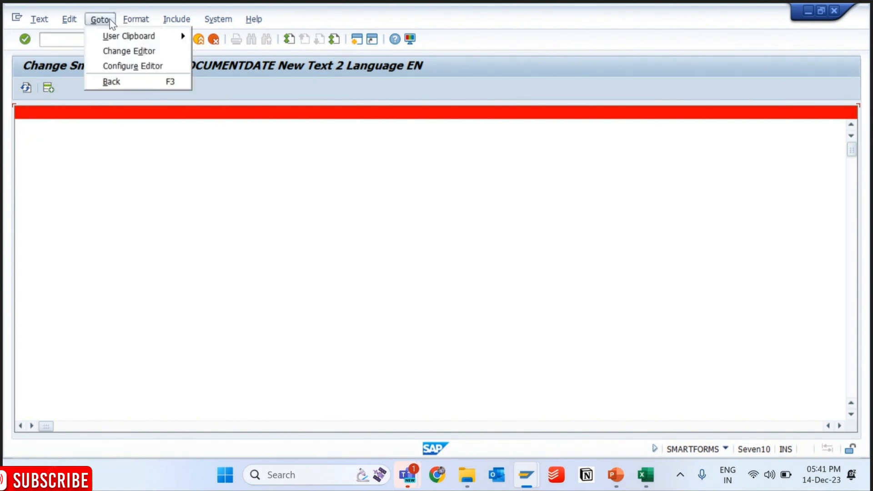
pyautogui.moveTo(136, 19)
pyautogui.moveTo(97, 22)
pyautogui.click(131, 49)
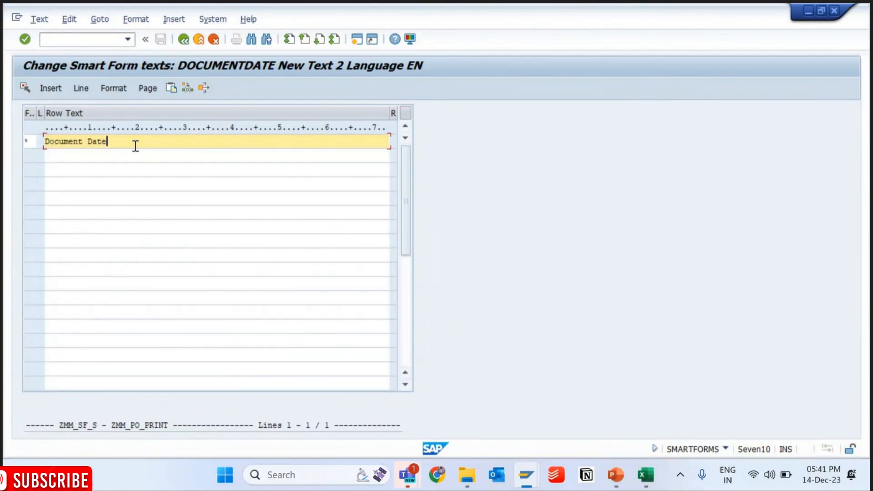
pyautogui.click(184, 40)
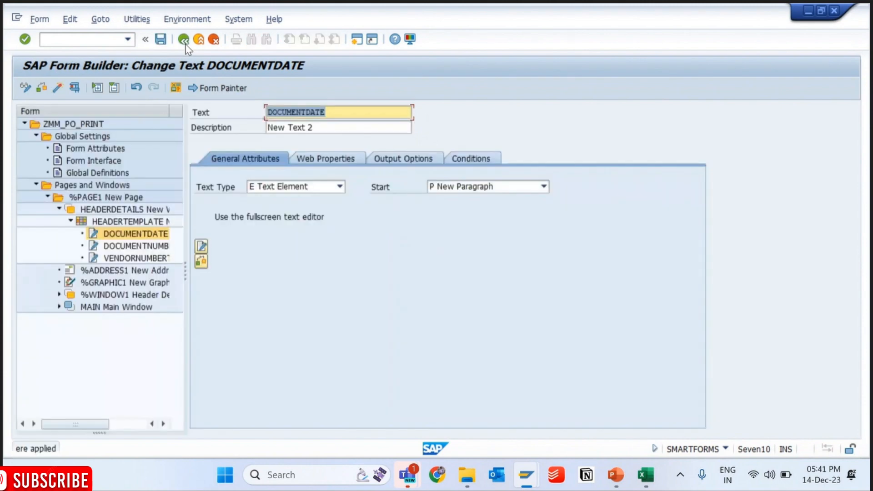
pyautogui.click(163, 42)
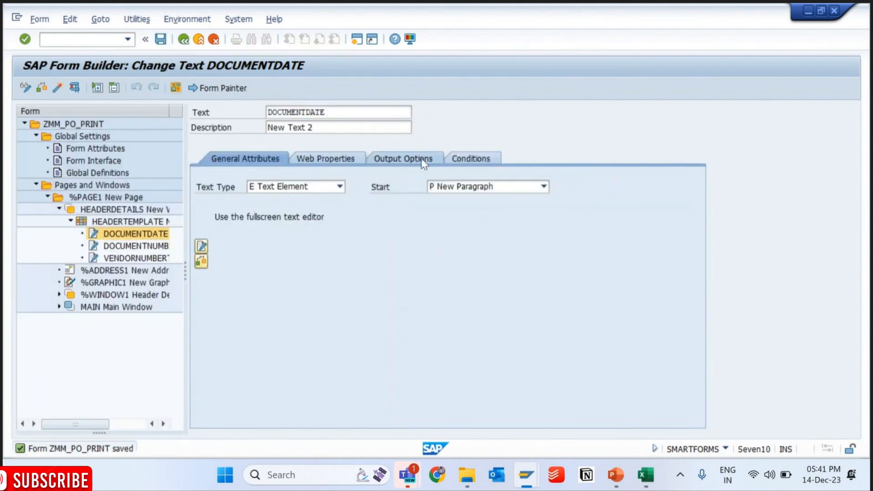
# - Set the DOCUMENTDATE node's output structure to line 2, column 1, and save the form
pyautogui.click(284, 365)
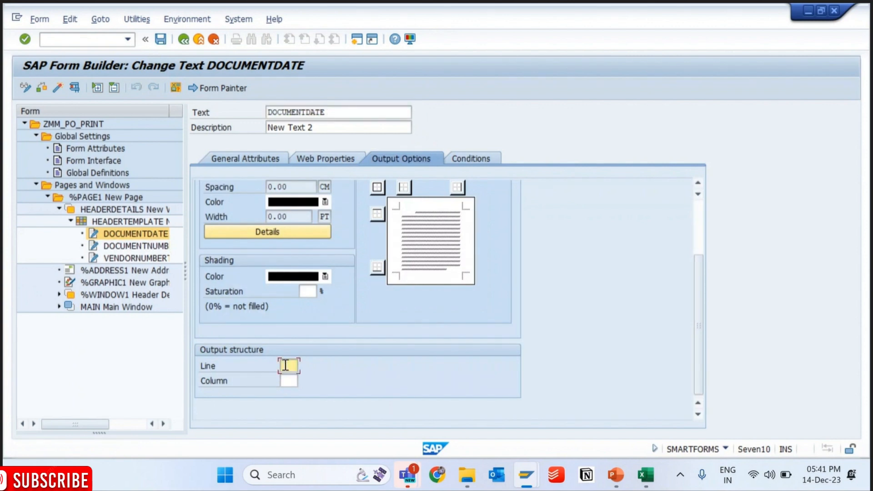
pyautogui.press('Tab')
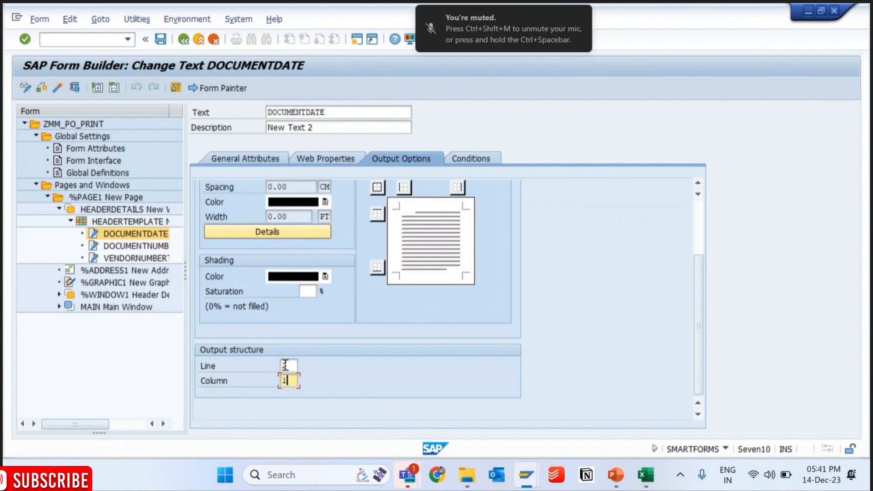
pyautogui.click(161, 40)
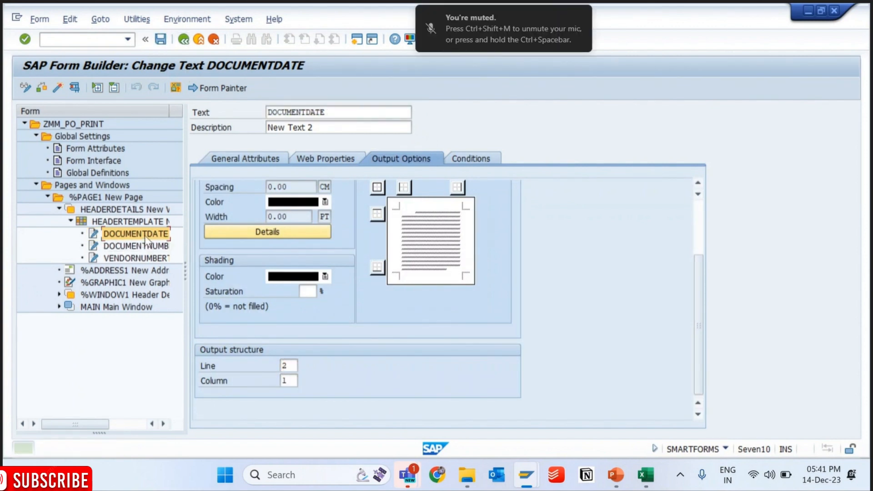
# - Reopen the DOCUMENTDATE text in the Word editor and apply paragraph style N0 to all of "Document Date"
pyautogui.click(145, 234)
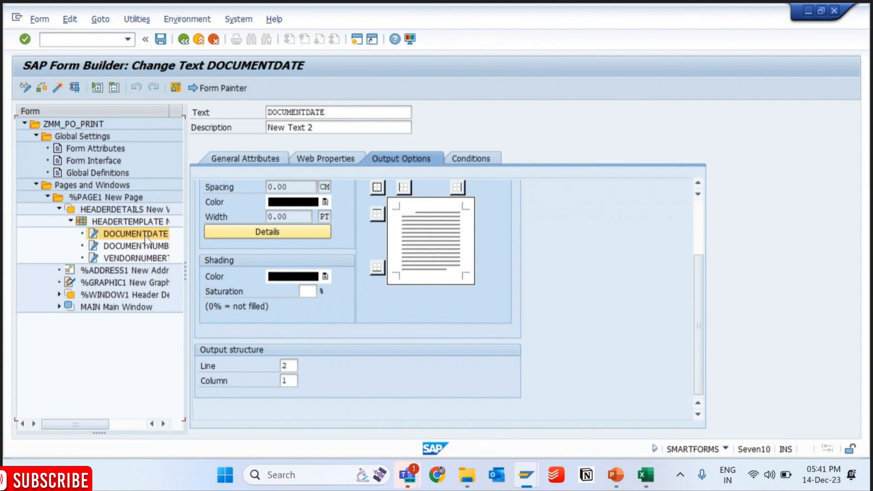
pyautogui.click(225, 160)
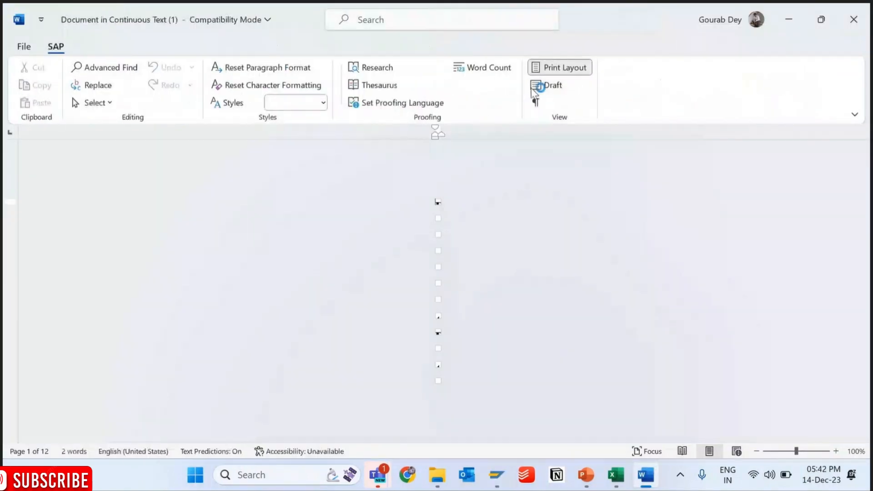
pyautogui.click(544, 88)
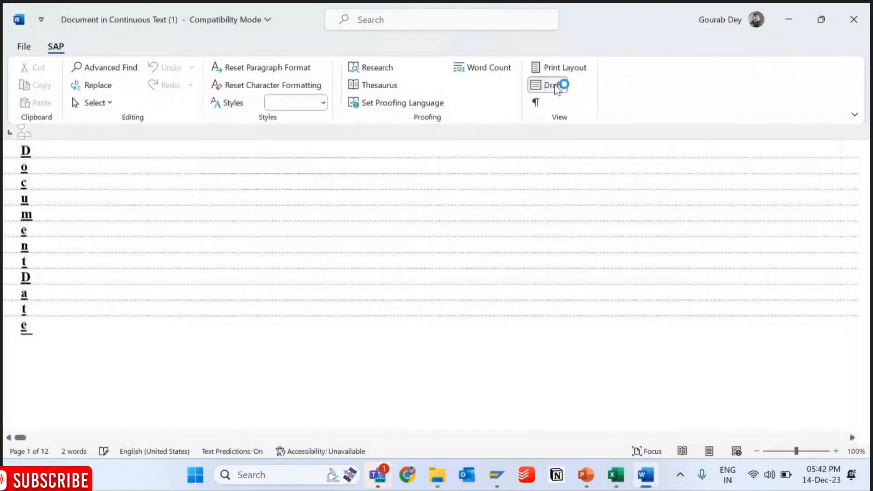
pyautogui.moveTo(36, 326); pyautogui.dragTo(8, 150)
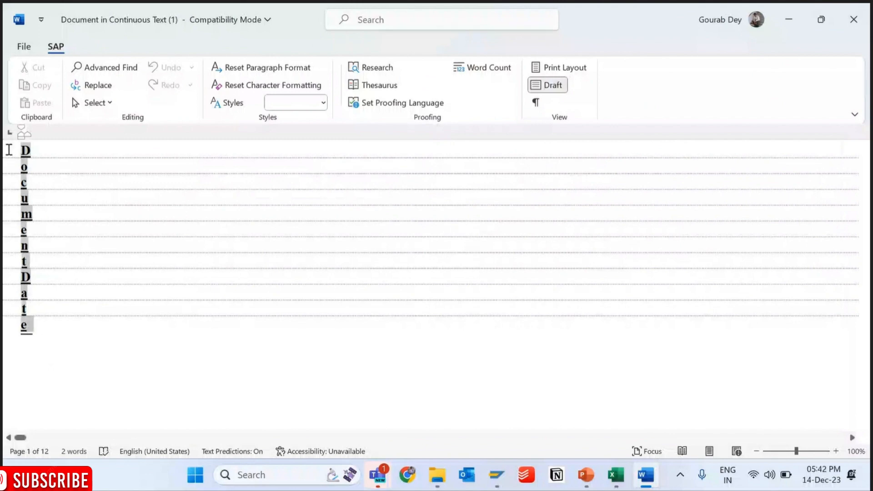
pyautogui.click(324, 103)
pyautogui.click(283, 189)
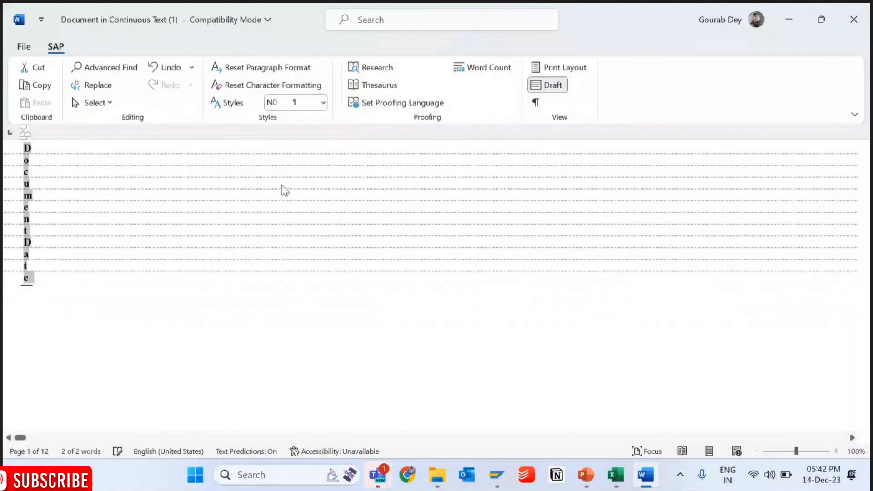
# - Save and close the "Document Date" text document, and activate form ZMM_PO_PRINT
pyautogui.rightClick(28, 162)
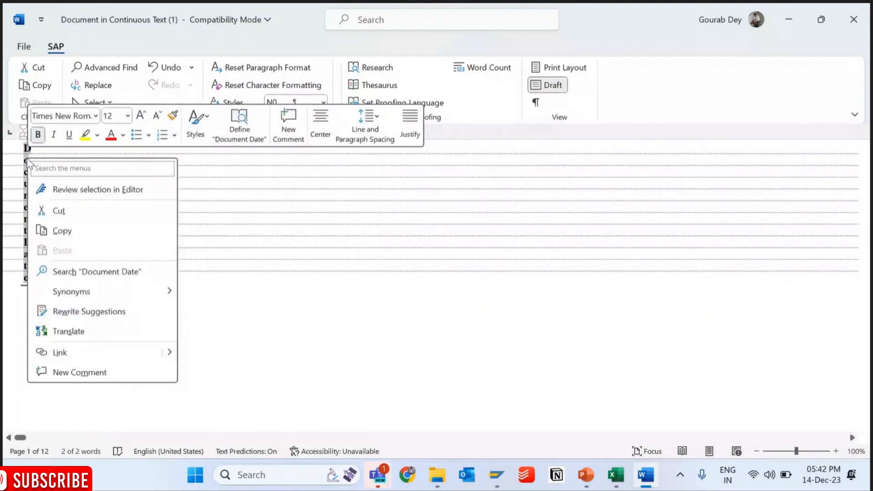
pyautogui.press('Escape')
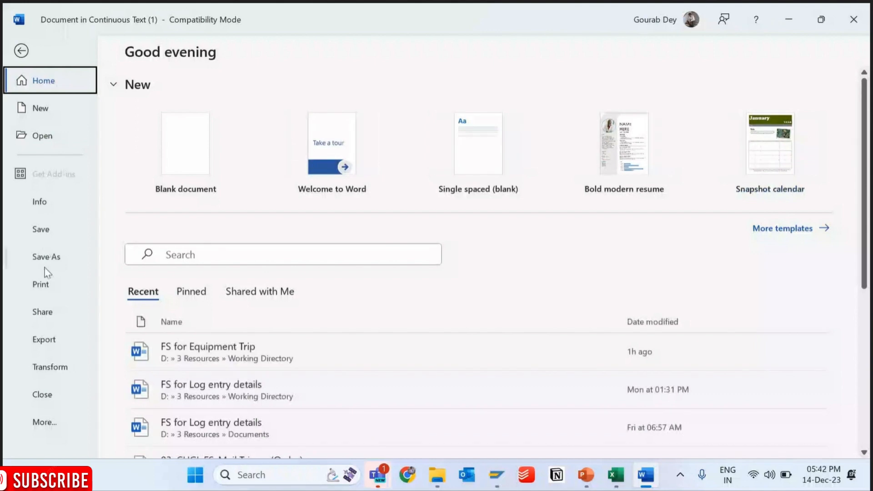
pyautogui.click(46, 232)
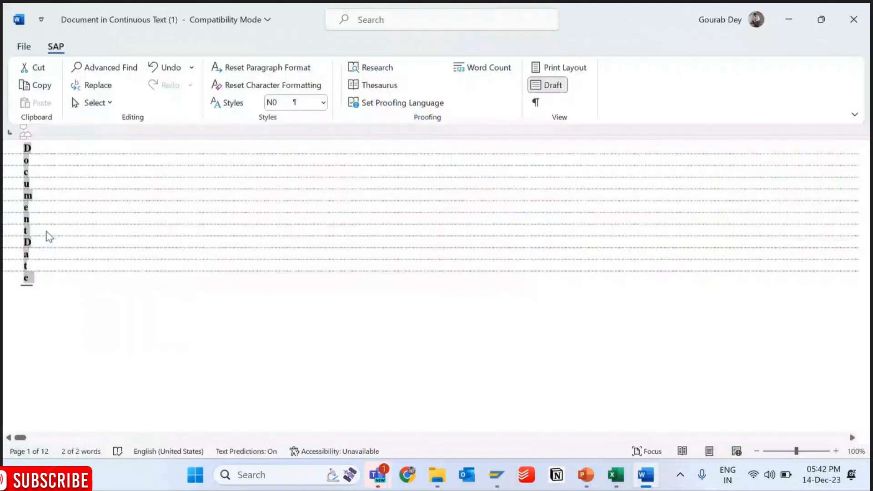
pyautogui.click(854, 19)
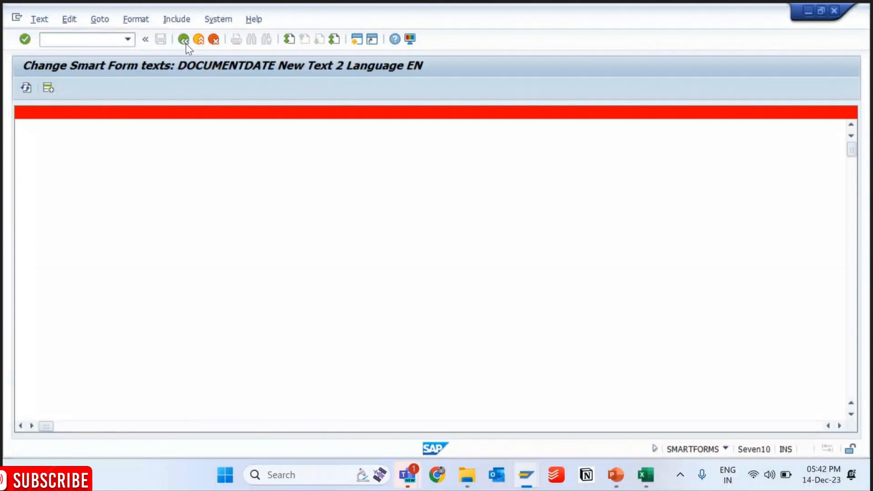
pyautogui.click(184, 42)
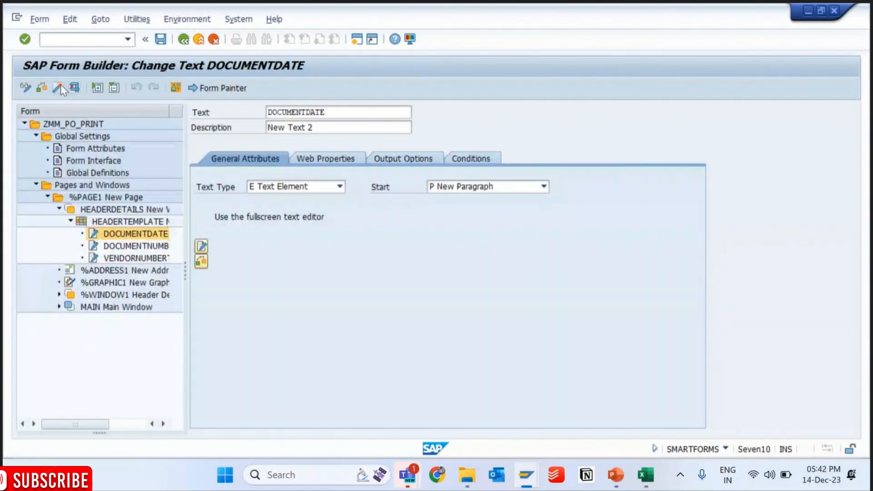
pyautogui.click(59, 87)
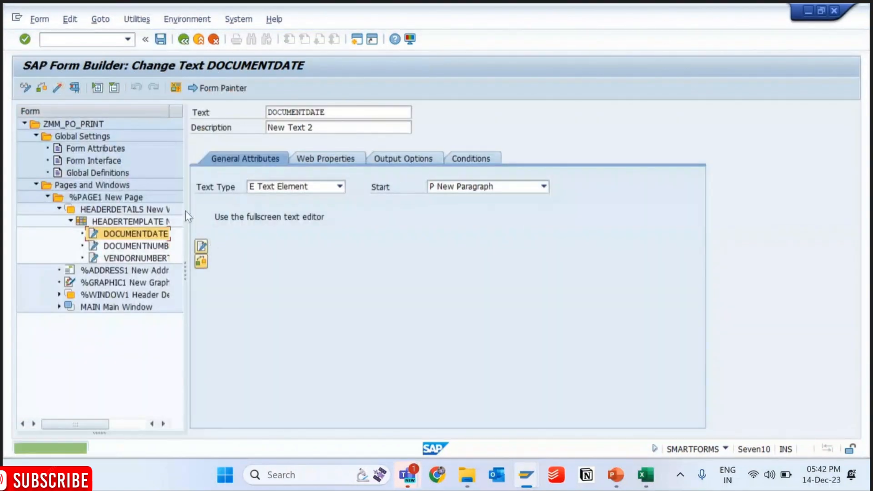
# - Create another text node under HEADERTEMPLATE and consult the Excel header layout for the next label
pyautogui.rightClick(121, 221)
pyautogui.moveTo(173, 231)
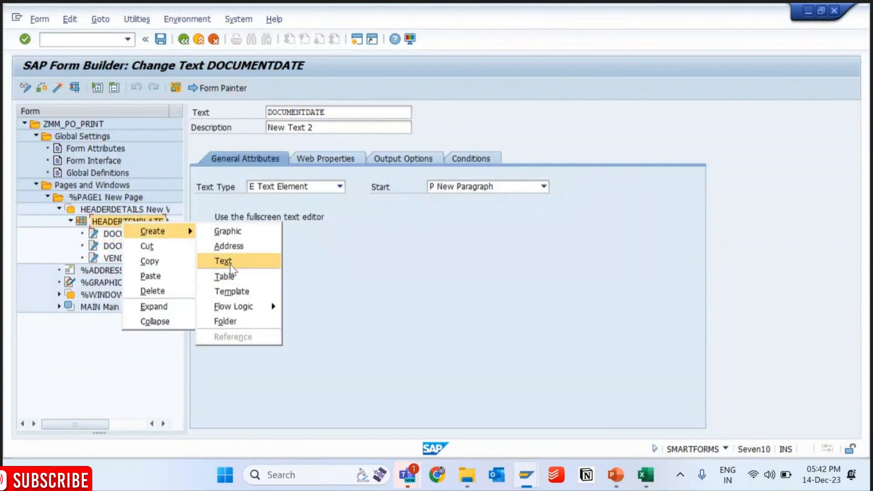
pyautogui.click(230, 266)
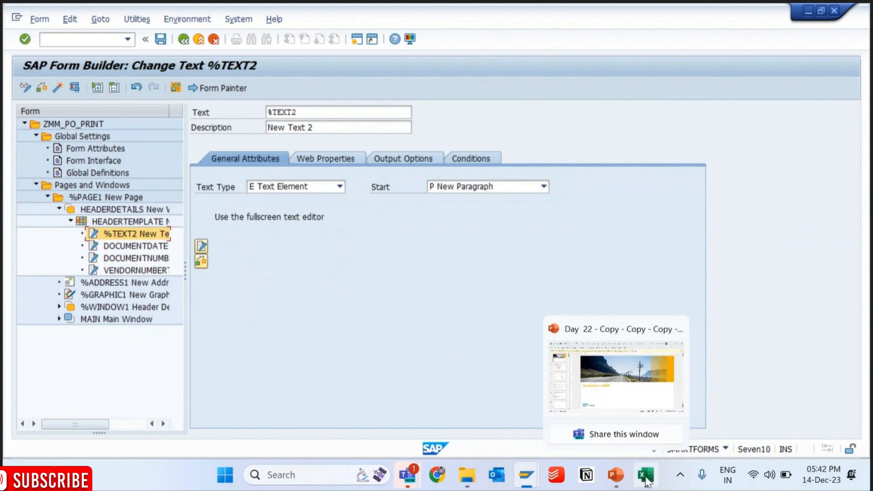
pyautogui.click(646, 475)
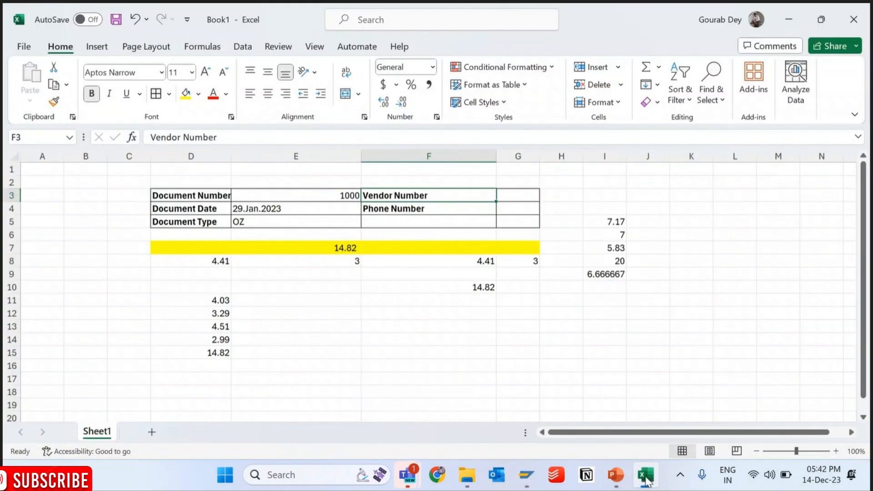
pyautogui.click(645, 475)
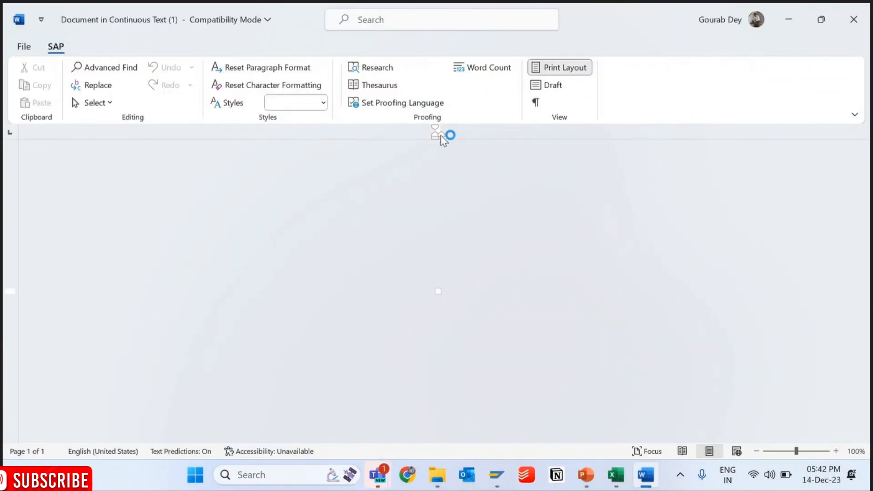
# - Switch the new node's text from the Word editor to the line editor, enter "Phone Number" and save the form
pyautogui.click(549, 86)
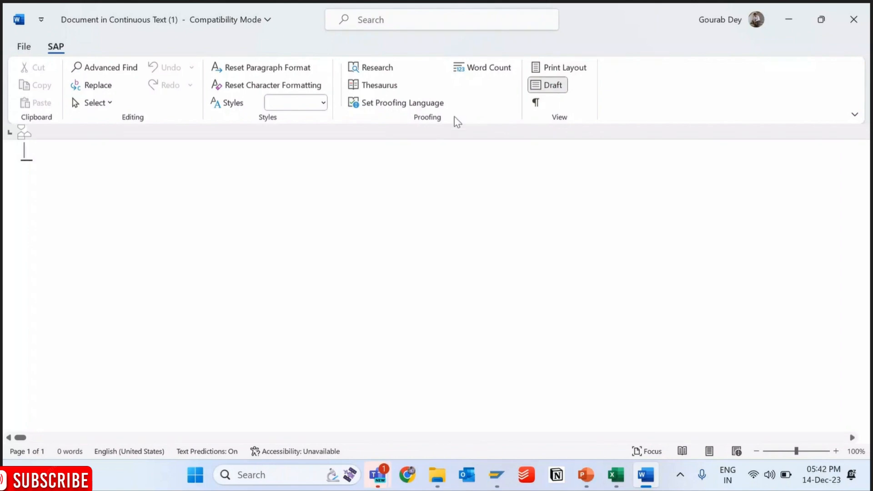
pyautogui.click(857, 20)
pyautogui.click(135, 22)
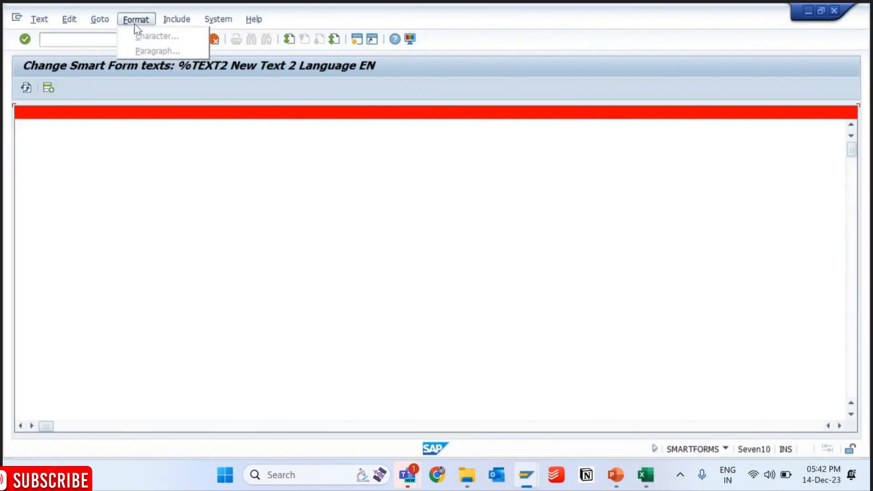
pyautogui.moveTo(108, 21)
pyautogui.click(126, 47)
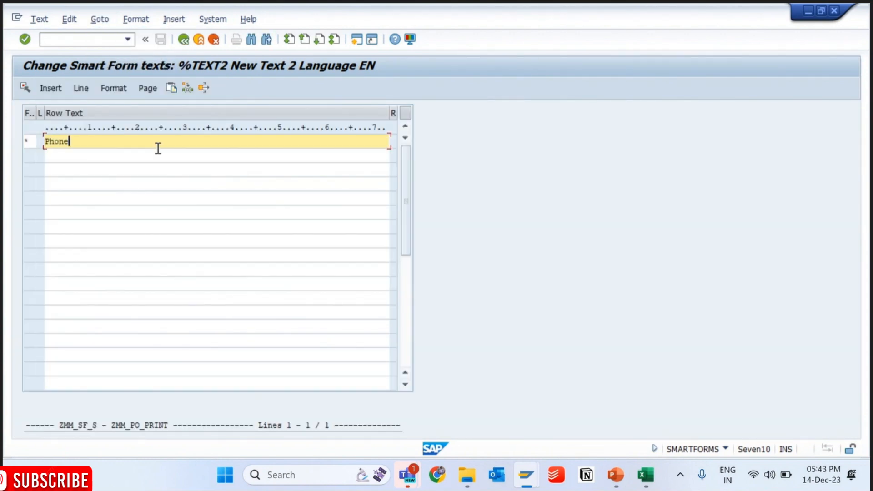
pyautogui.click(183, 40)
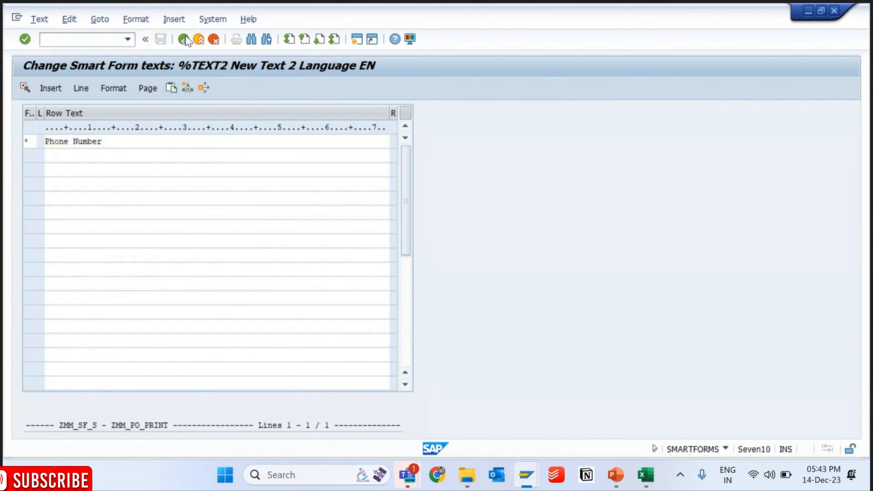
pyautogui.click(161, 40)
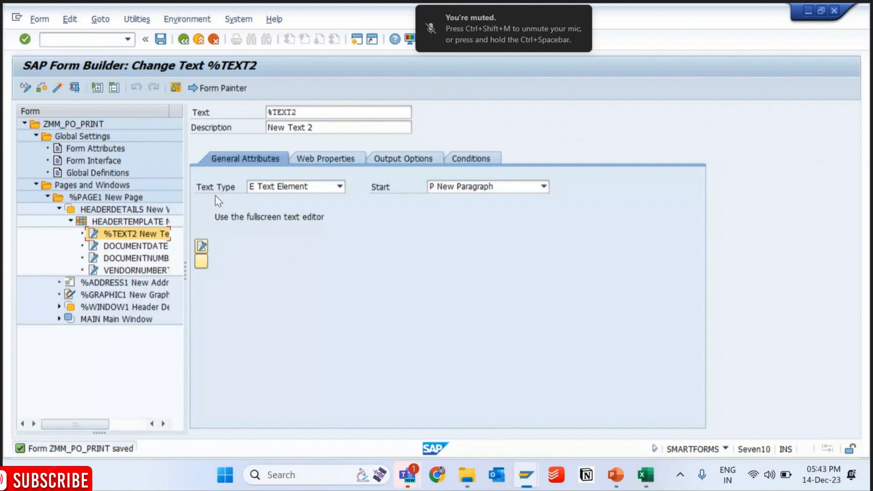
# - Rename the new text node to PhoneNumber and save the form
pyautogui.doubleClick(314, 113)
pyautogui.write('Pho')
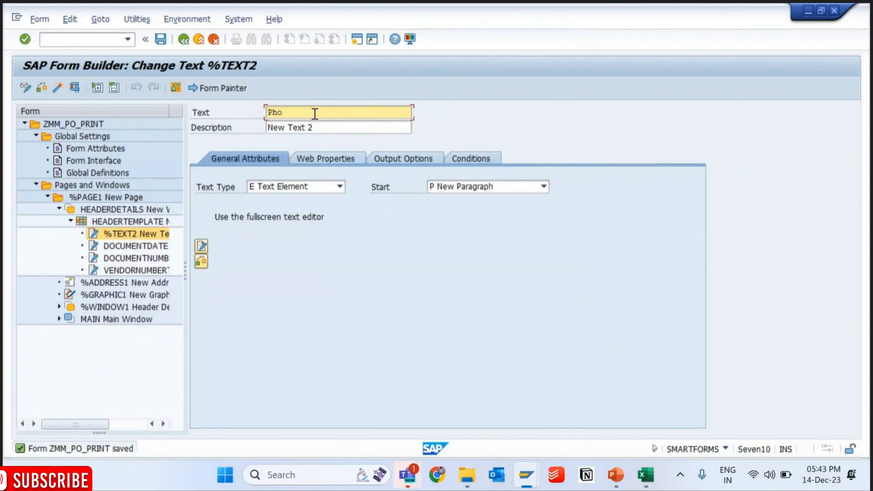
pyautogui.write('neNumber')
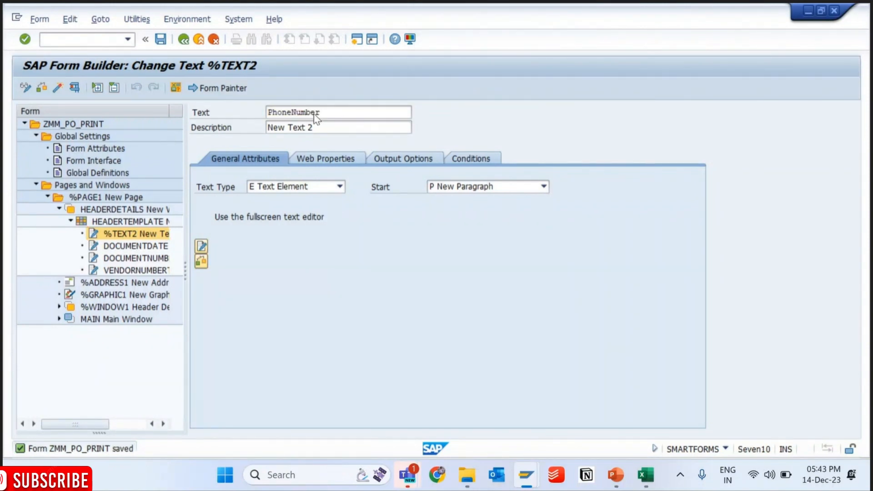
pyautogui.press('Return')
pyautogui.click(162, 40)
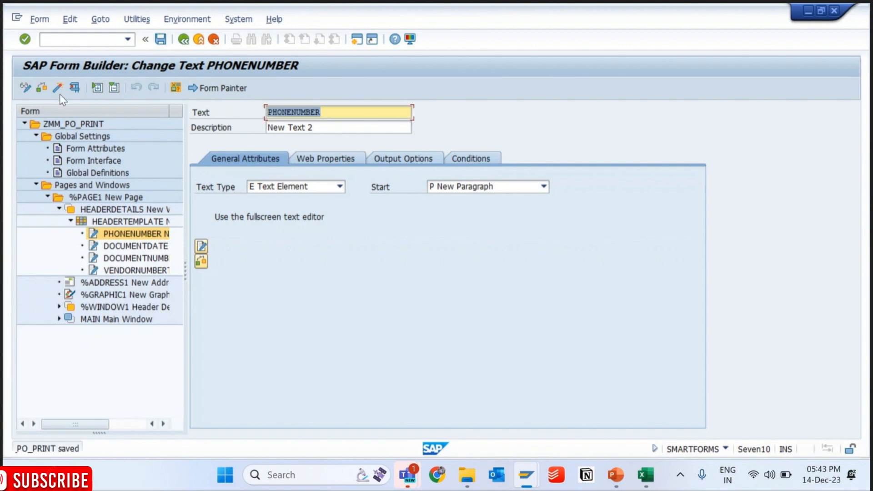
# - Assign the PHONENUMBER text to line 2, column 3 of the template's output structure and activate the form
pyautogui.click(352, 156)
pyautogui.click(381, 157)
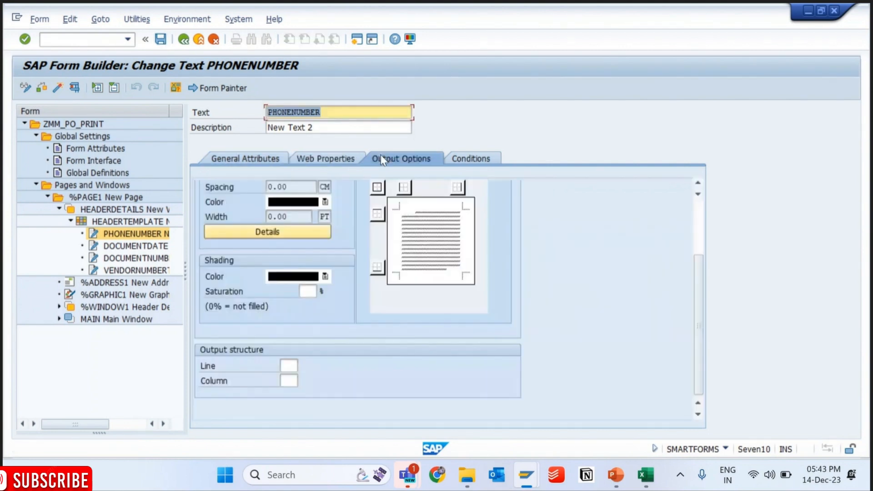
pyautogui.click(287, 367)
pyautogui.write('2')
pyautogui.press('Tab')
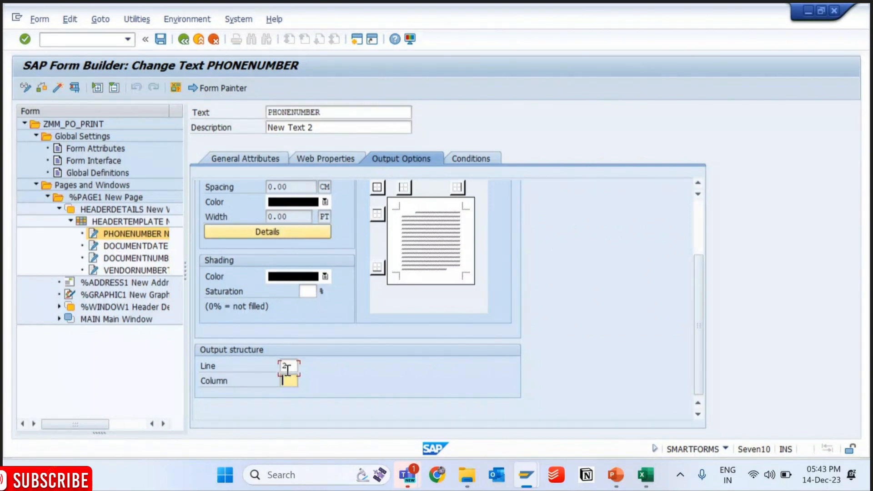
pyautogui.write('3')
pyautogui.click(74, 93)
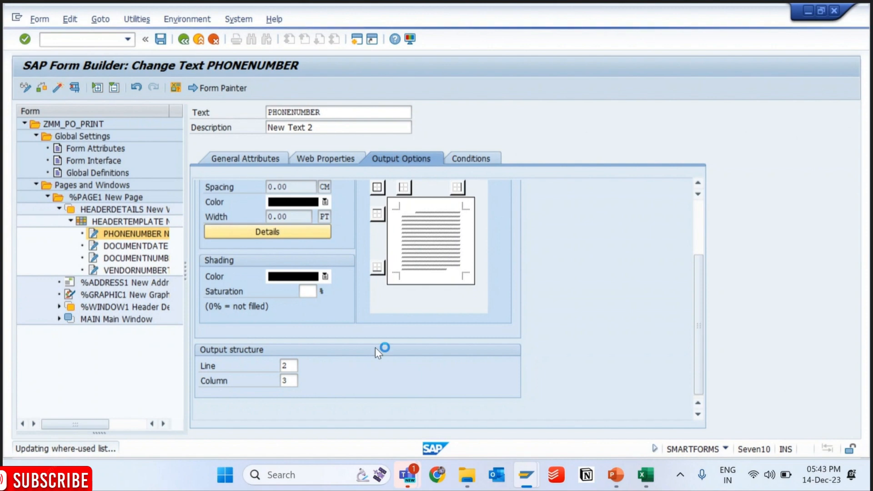
# - Rerun program ZMM_PO_PRINT from SE38 and check the header labels in the purchase order print preview
pyautogui.moveTo(526, 474)
pyautogui.click(449, 388)
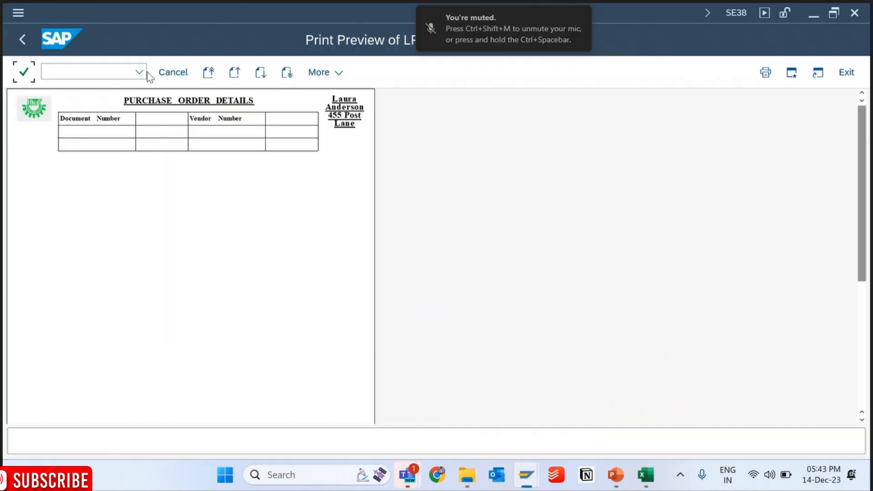
pyautogui.click(139, 72)
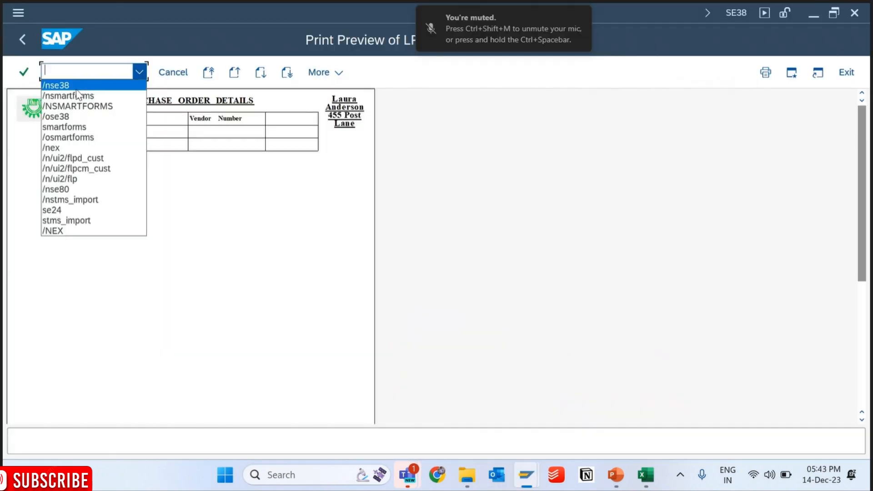
pyautogui.press('Return')
pyautogui.press('Return')
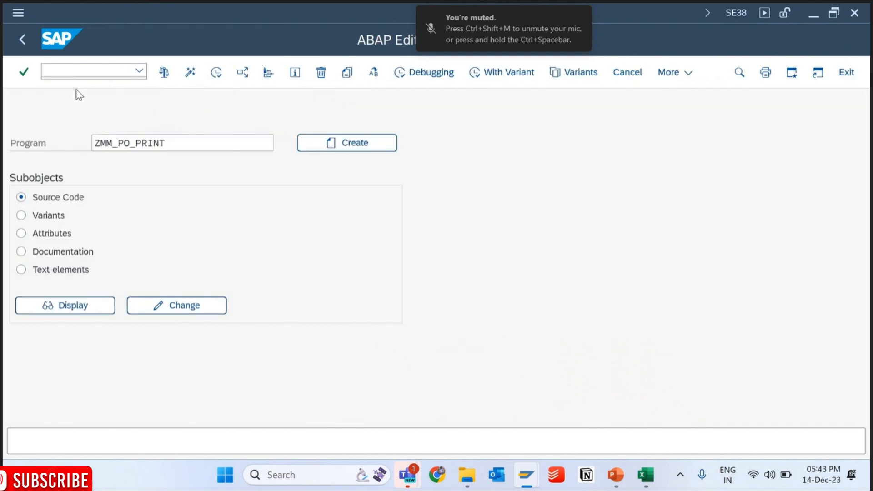
pyautogui.press('F8')
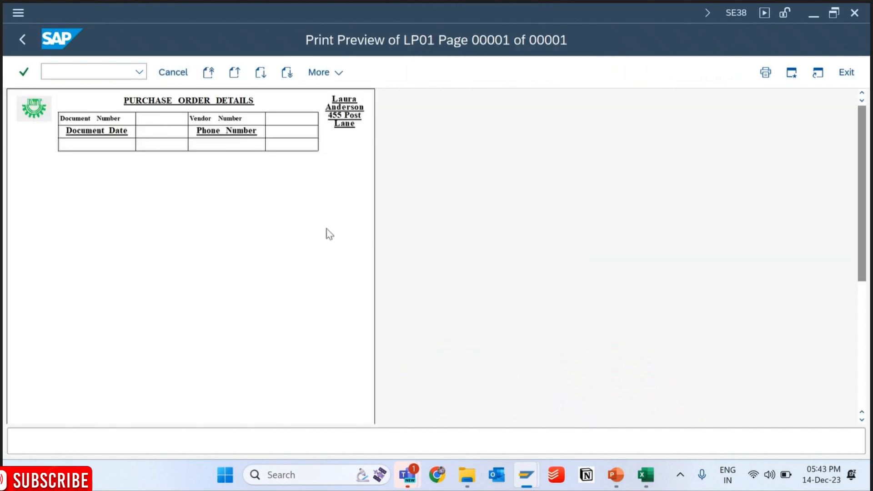
# - Return to the Form Builder, try to open the PHONENUMBER text in the Word editor, and close the document
pyautogui.moveTo(526, 475)
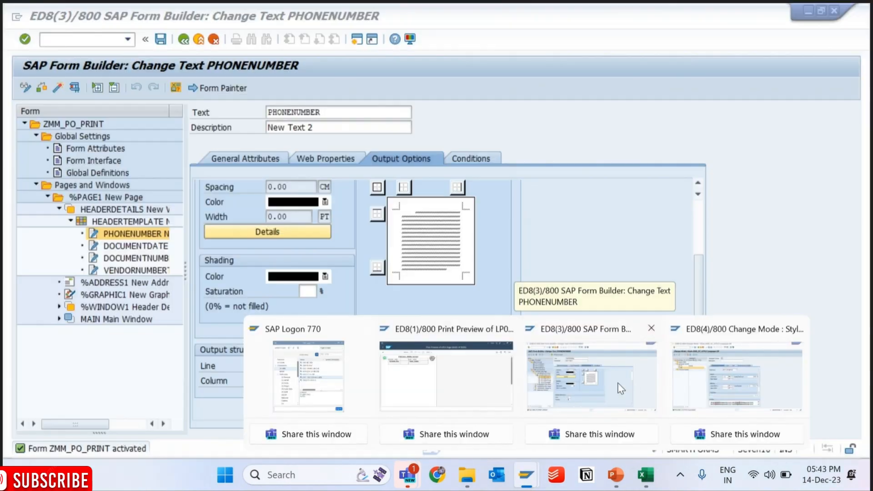
pyautogui.click(631, 387)
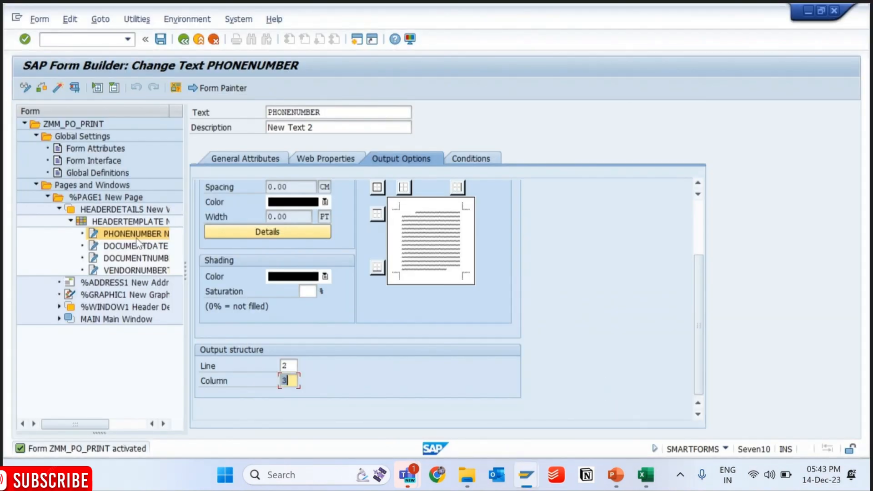
pyautogui.click(176, 235)
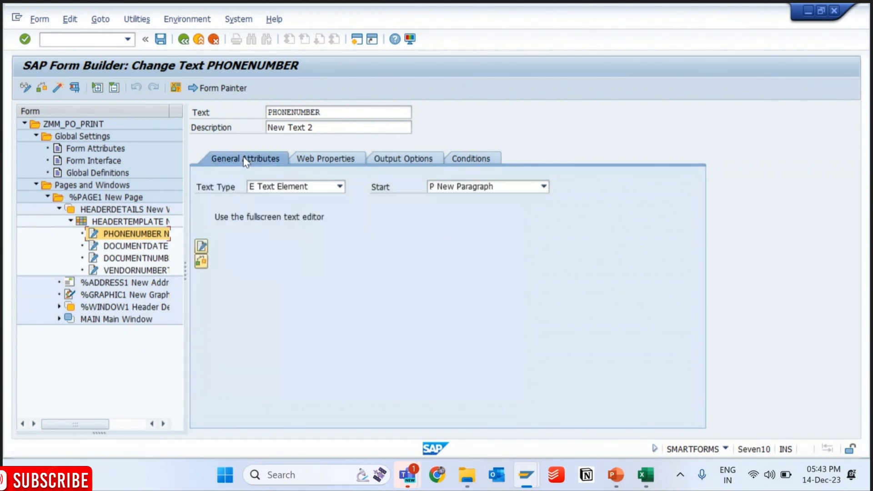
pyautogui.click(202, 246)
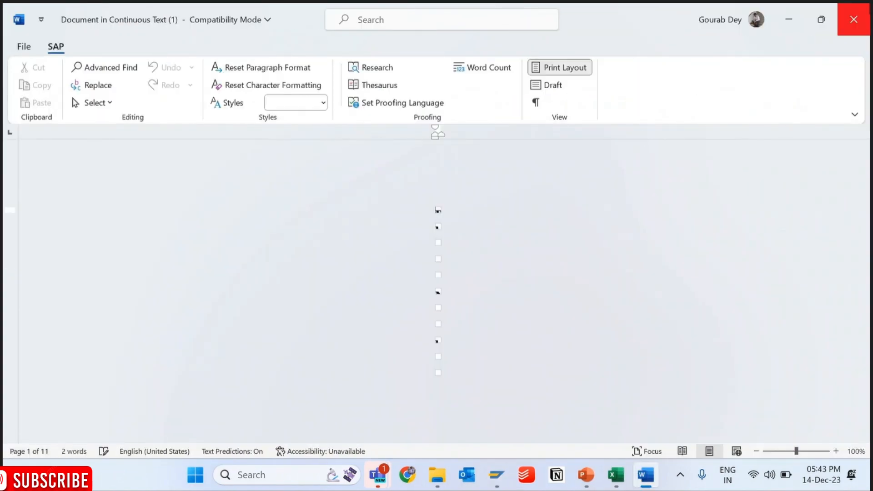
pyautogui.click(853, 19)
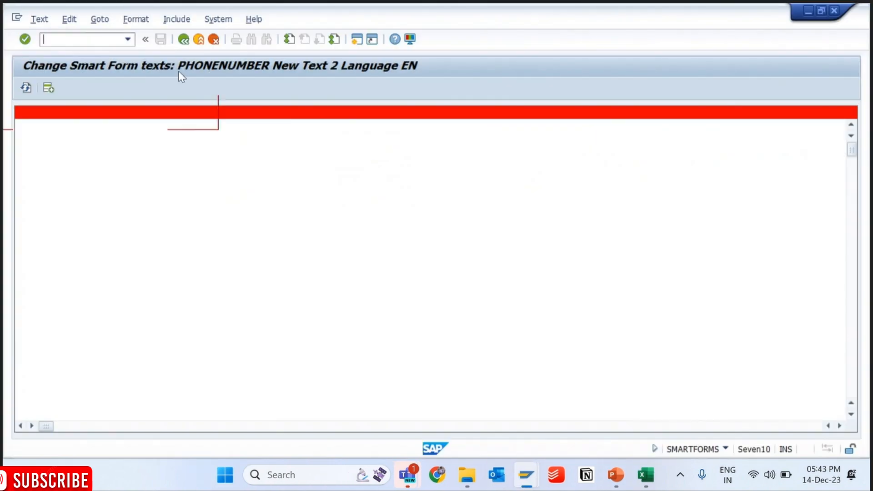
# - Leave the text editor through transaction SE38 and reopen Smart Form ZMM_PO_PRINT in change mode
pyautogui.write('/nse38')
pyautogui.press('Return')
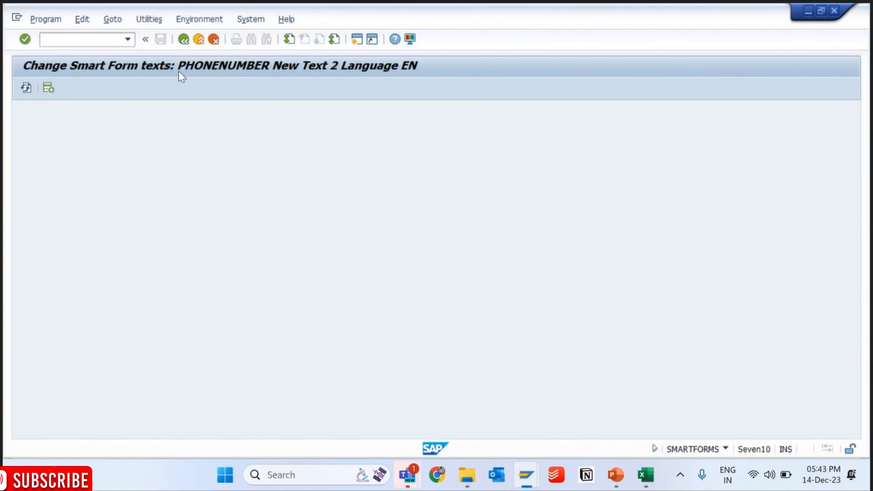
pyautogui.click(132, 282)
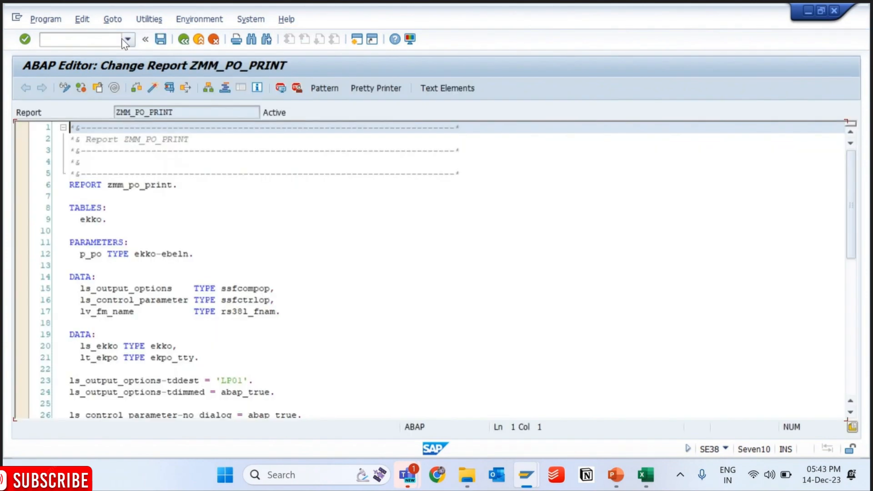
pyautogui.click(126, 41)
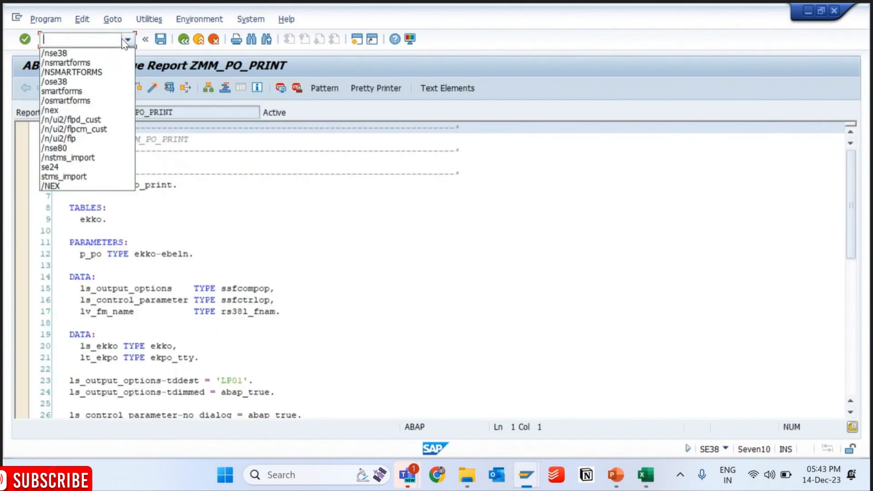
pyautogui.click(89, 72)
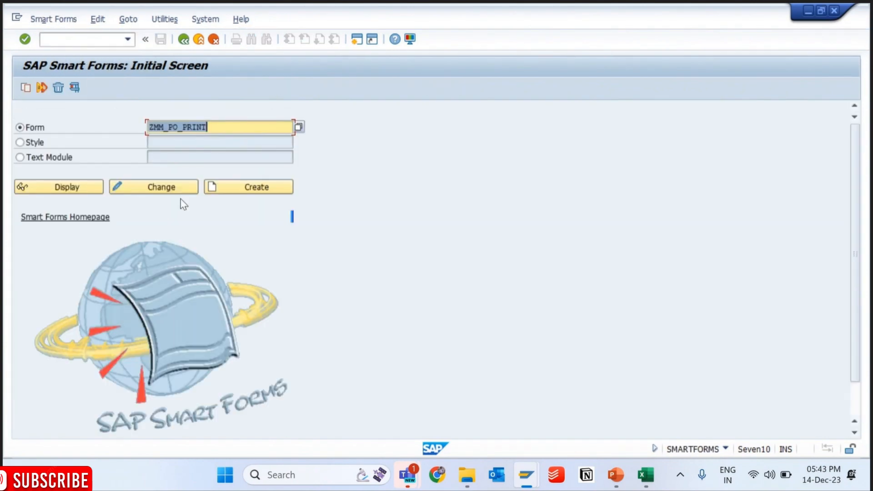
pyautogui.click(175, 189)
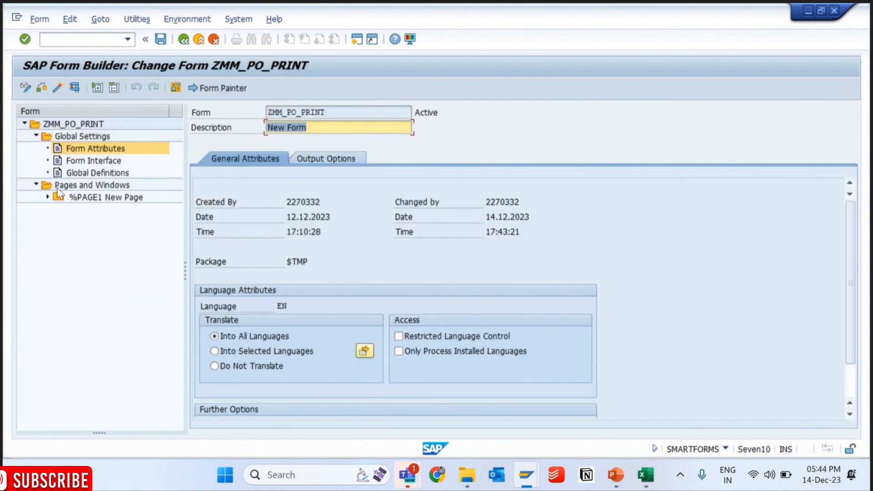
# - Expand the page, HEADERDETAILS and HEADERTEMPLATE nodes and open the PHONENUMBER text in the Word editor
pyautogui.click(48, 197)
pyautogui.click(59, 209)
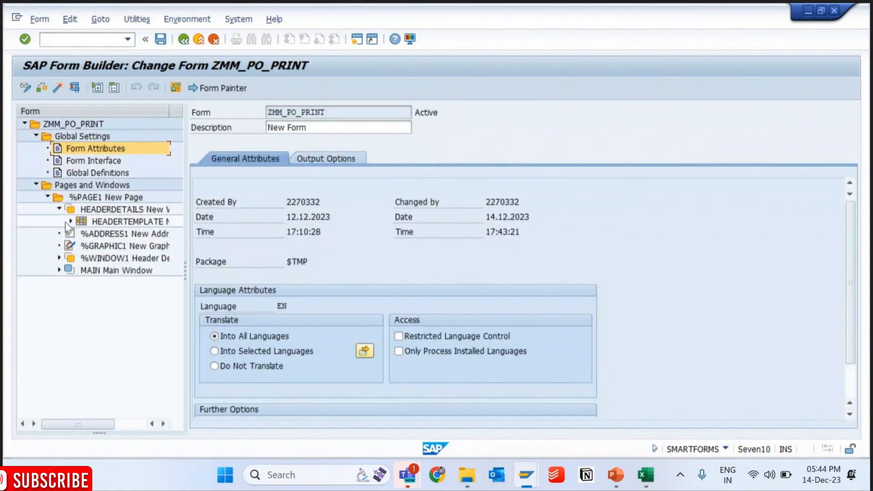
pyautogui.click(69, 222)
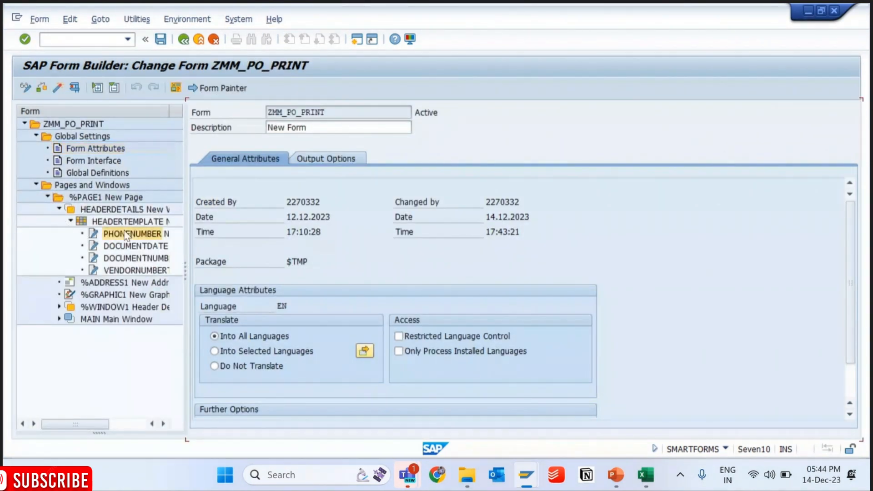
pyautogui.click(125, 235)
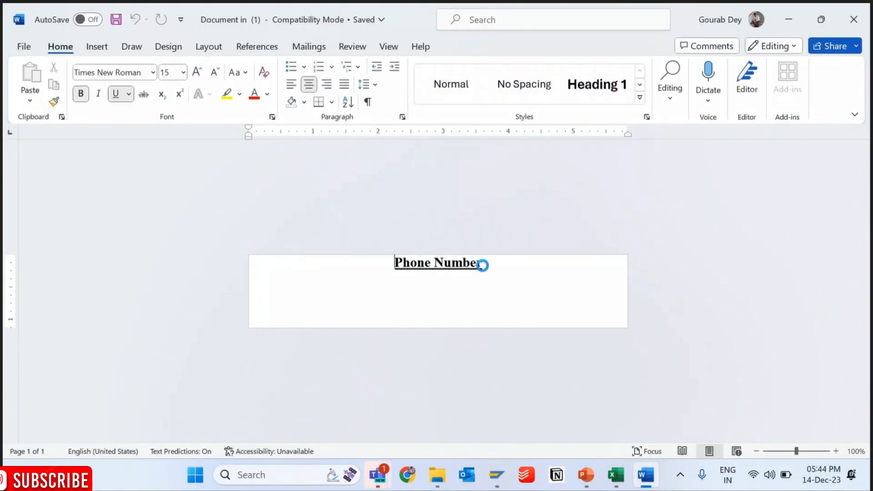
# - Apply paragraph style N0 to the "Phone Number" text, then save and close the document
pyautogui.moveTo(394, 263); pyautogui.dragTo(469, 271)
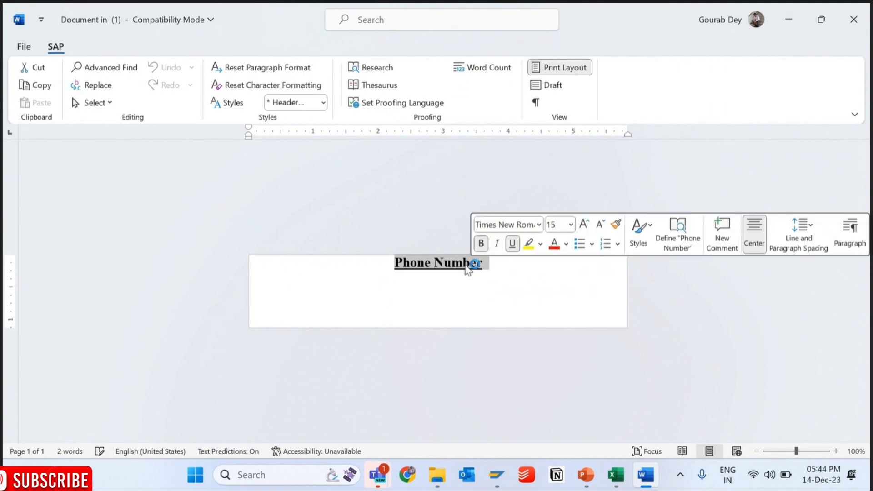
pyautogui.click(296, 104)
pyautogui.click(280, 185)
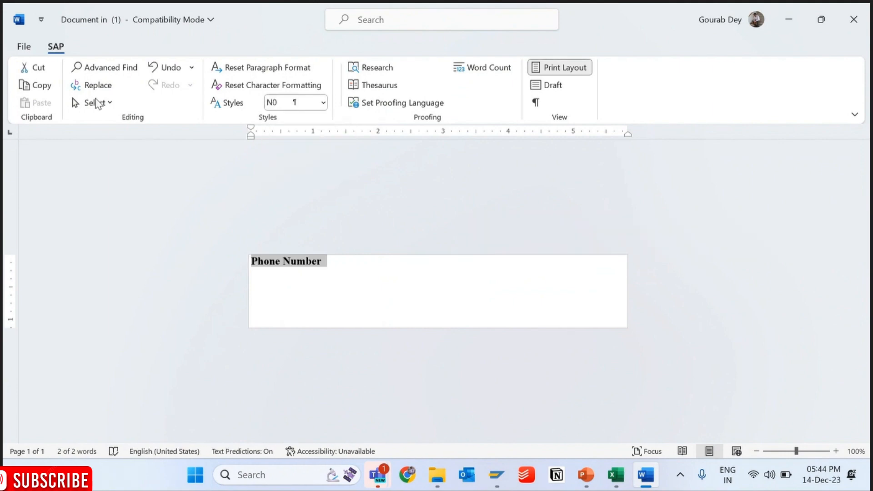
pyautogui.click(24, 47)
pyautogui.click(42, 229)
pyautogui.click(849, 24)
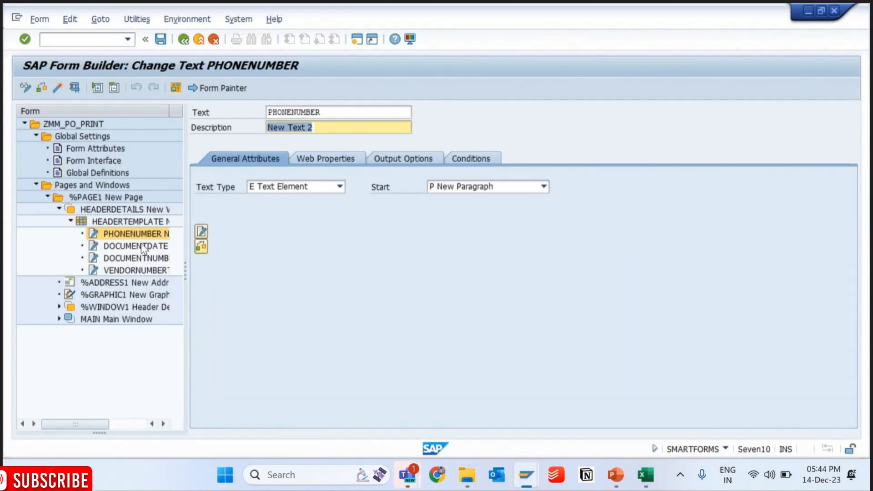
# - Try to open the DOCUMENTDATE text in the Word editor and close the document
pyautogui.click(142, 248)
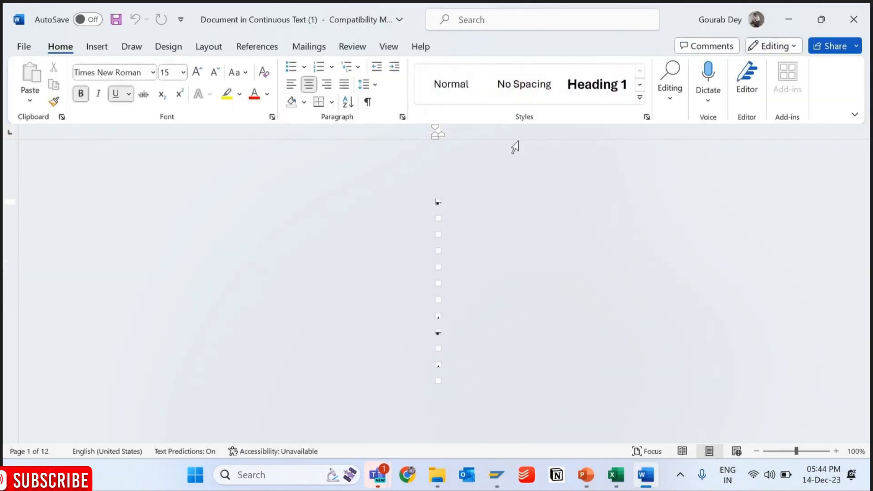
pyautogui.click(854, 17)
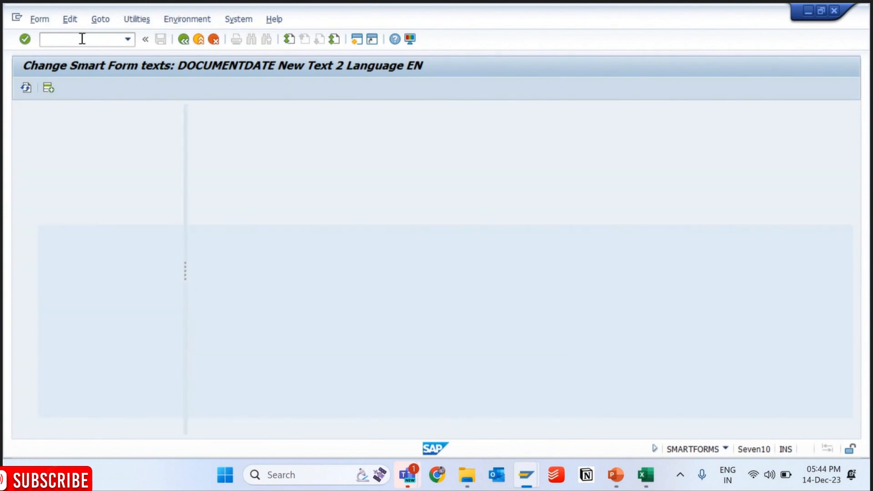
# - Open SE38 in a new session and run program RSCPSETEDITOR
pyautogui.click(82, 38)
pyautogui.write('/ose38')
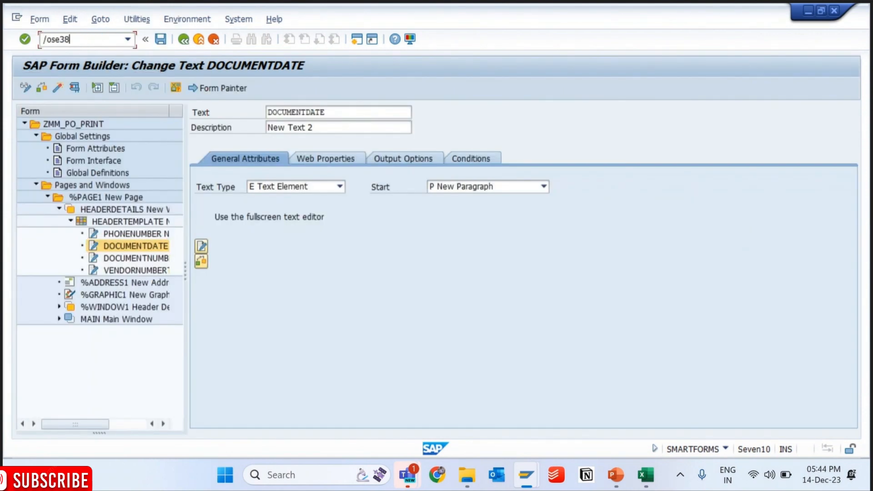
pyautogui.press('Return')
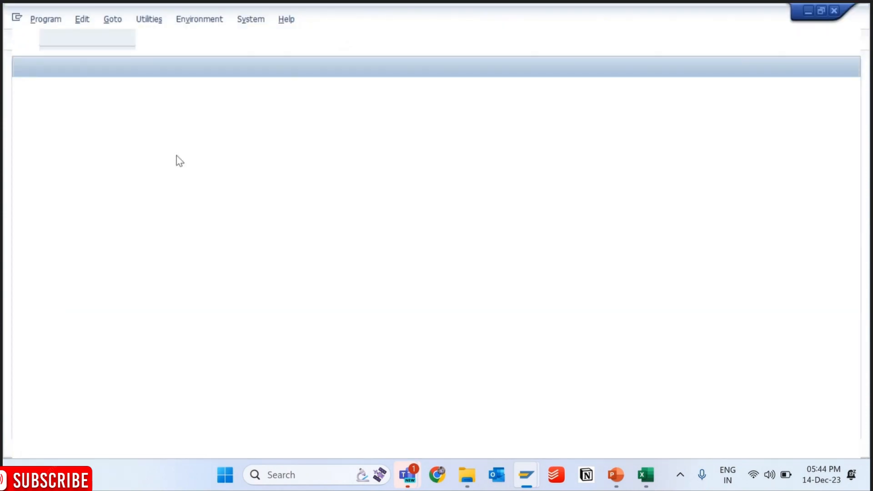
pyautogui.press('BackSpace')
pyautogui.press('Down')
pyautogui.press('Down')
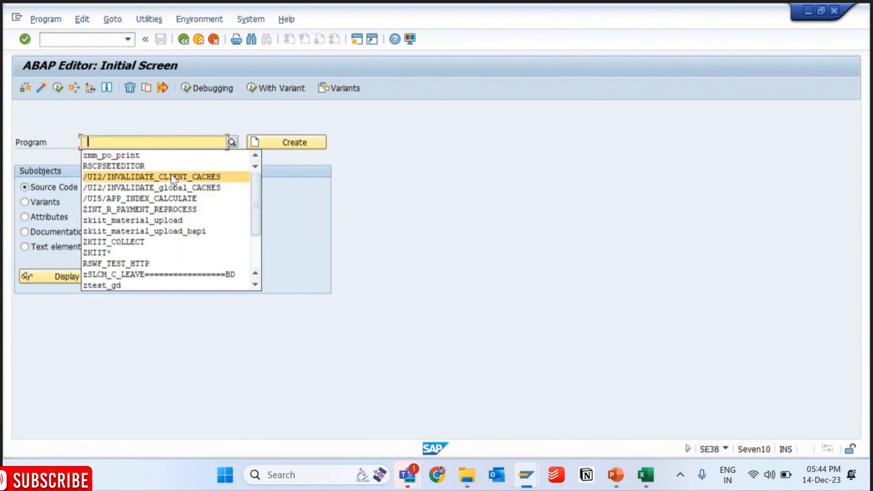
pyautogui.press('Return')
pyautogui.press('F8')
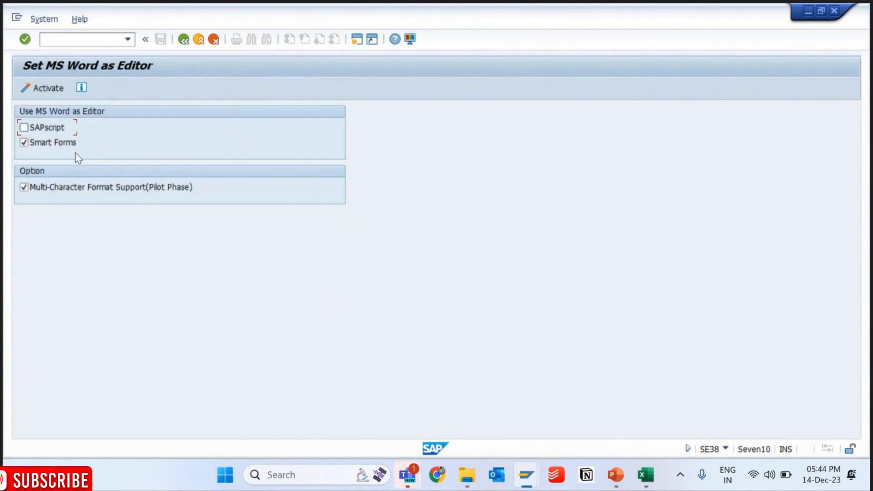
# - Keep MS Word as the Smart Forms editor, turn off Multi-Character Format Support, and activate and confirm the settings
pyautogui.click(49, 143)
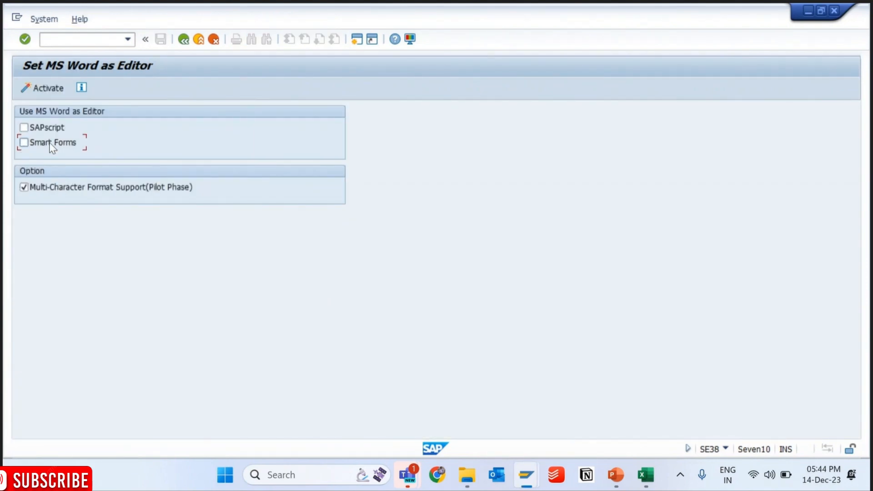
pyautogui.click(27, 190)
pyautogui.click(57, 87)
pyautogui.click(185, 320)
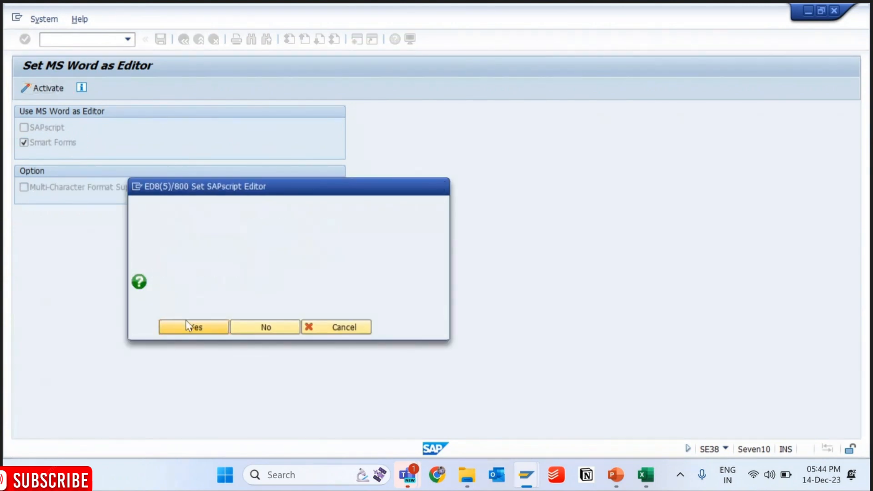
pyautogui.click(197, 326)
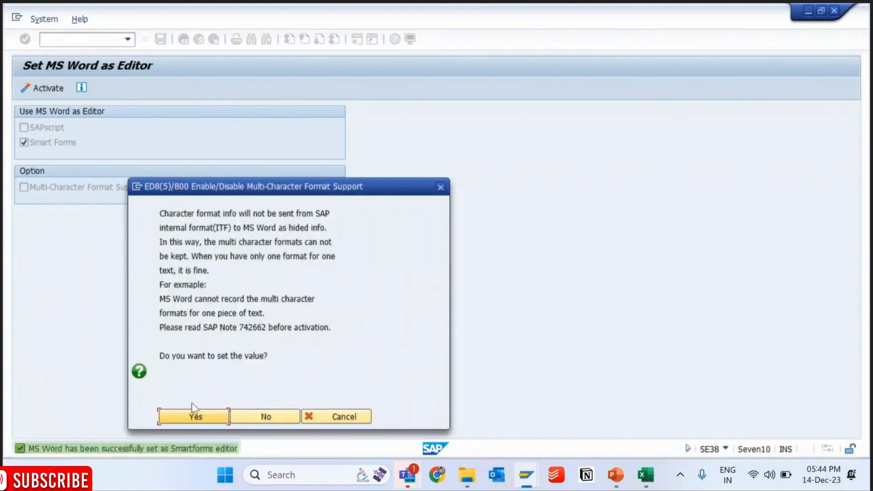
pyautogui.click(196, 415)
# - Reopen the KIIT - ECC connection from SAP Logon and log on to client 800 with the user ID and account password
pyautogui.write('/nsm')
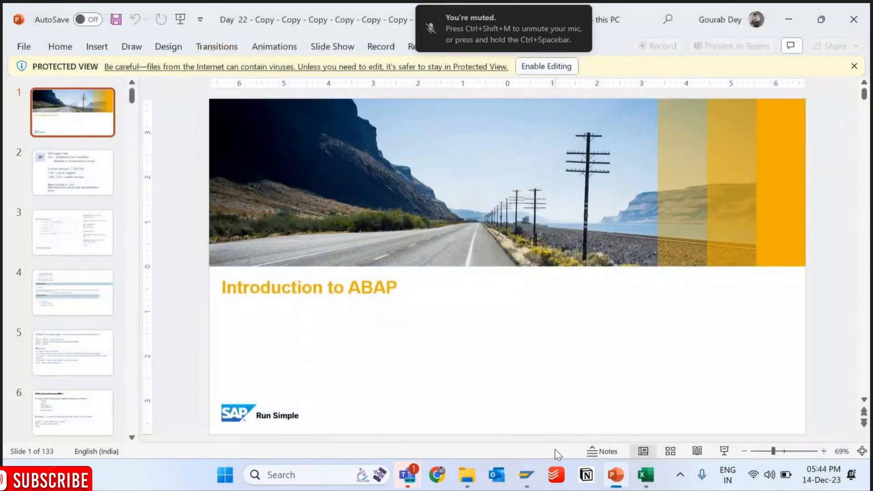
pyautogui.click(526, 475)
pyautogui.doubleClick(463, 208)
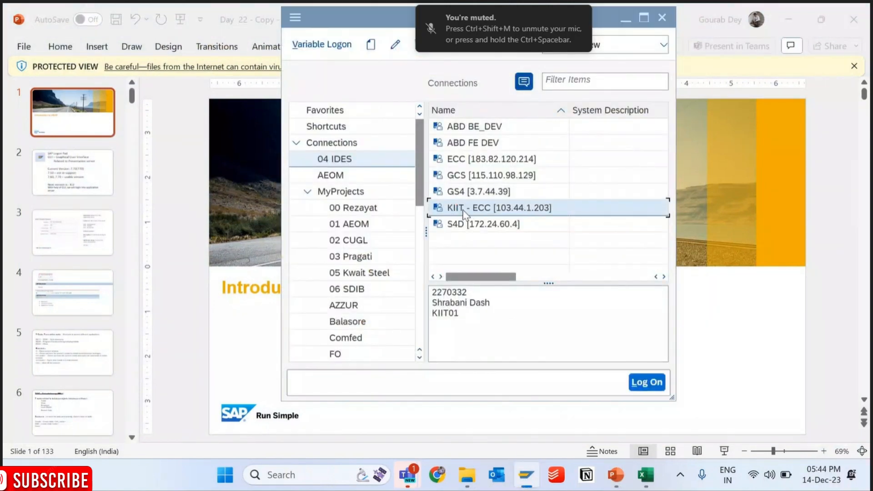
pyautogui.press('space')
pyautogui.press('Down')
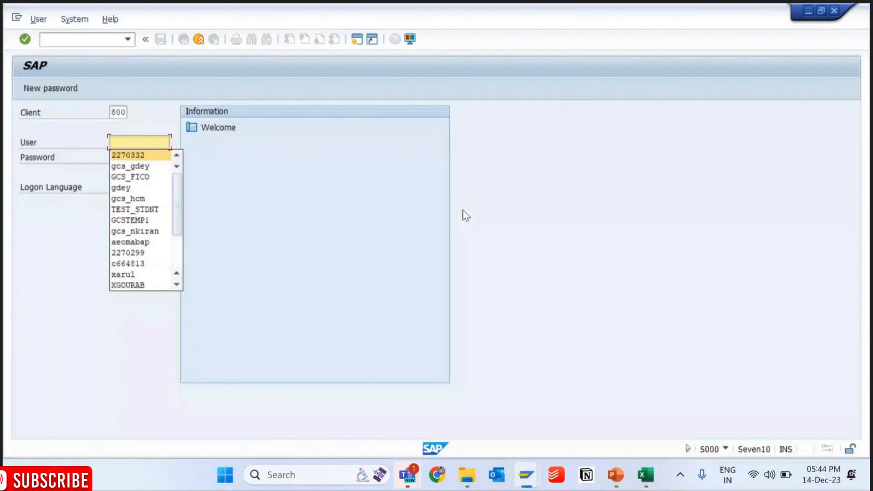
pyautogui.press('Tab')
pyautogui.press('Return')
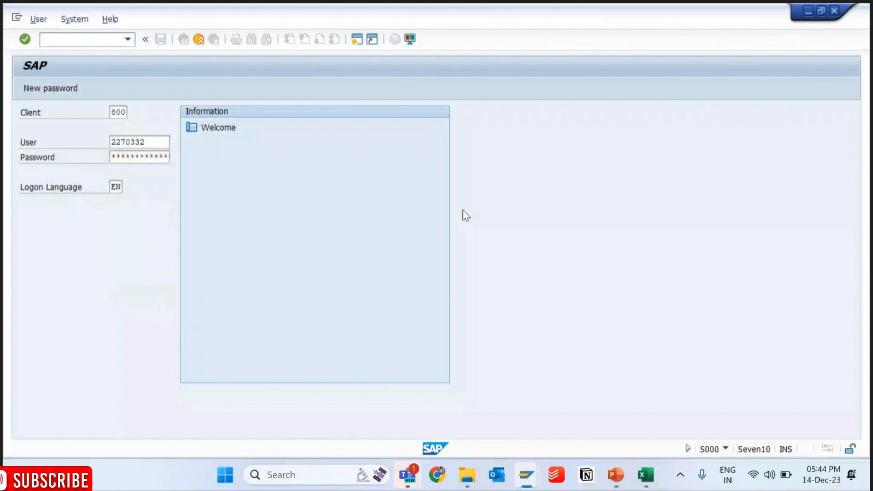
# - Run SMARTFORMS, open form ZMM_PO_PRINT for changing, and expand HEADERDETAILS down to the text nodes of HEADERTEMPLATE
pyautogui.write('SMARTFORMS')
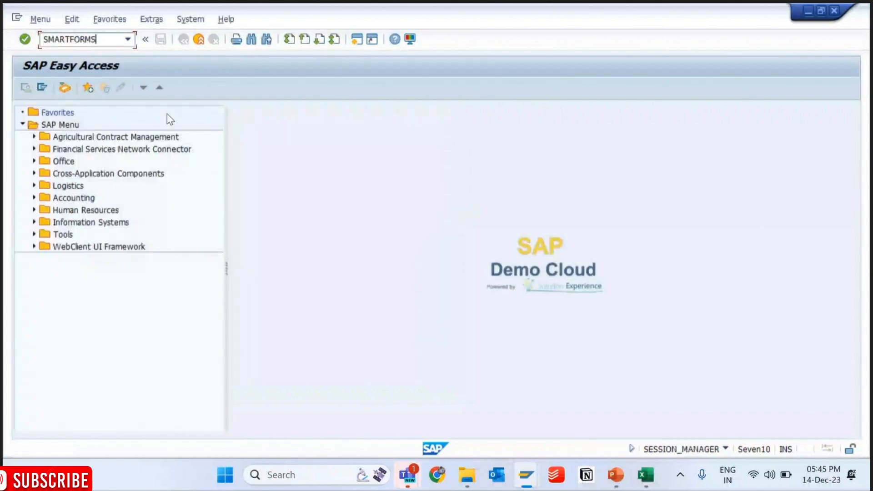
pyautogui.press('Return')
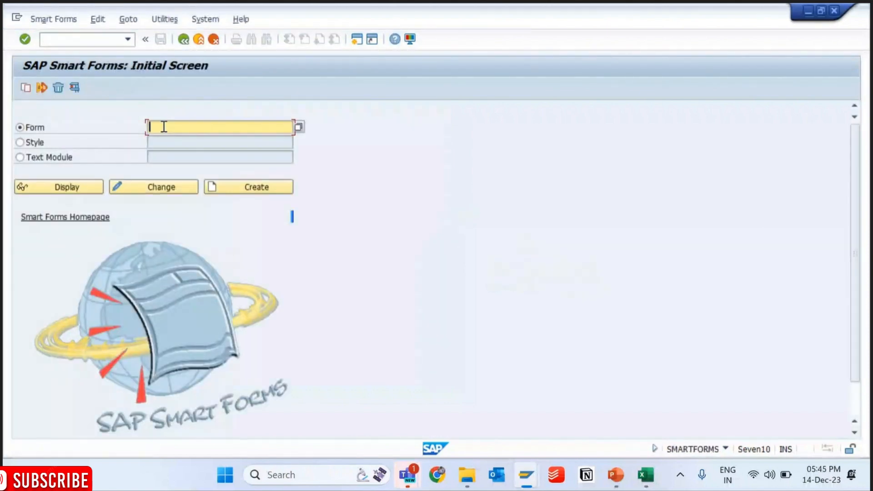
pyautogui.click(162, 127)
pyautogui.click(193, 140)
pyautogui.click(166, 187)
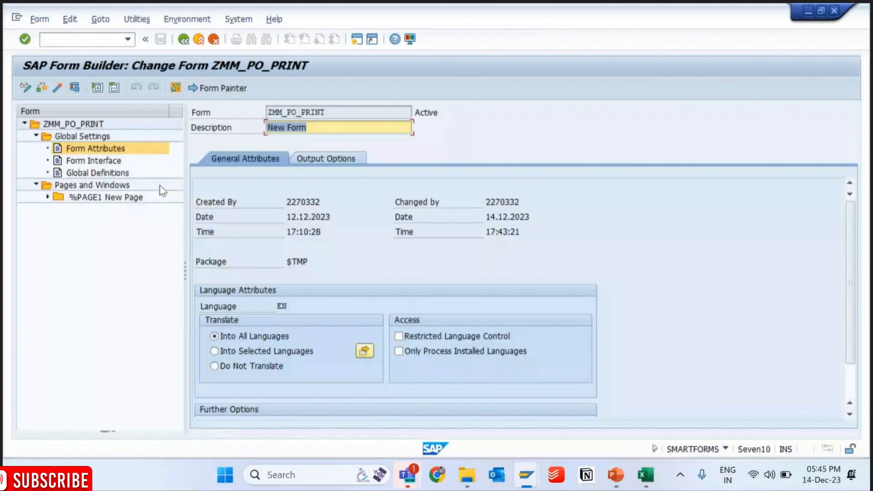
pyautogui.click(48, 197)
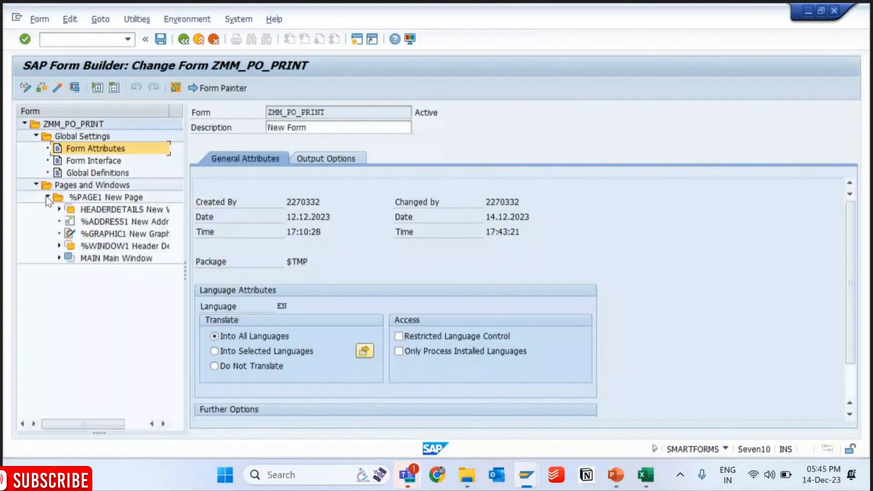
pyautogui.click(59, 209)
pyautogui.click(70, 222)
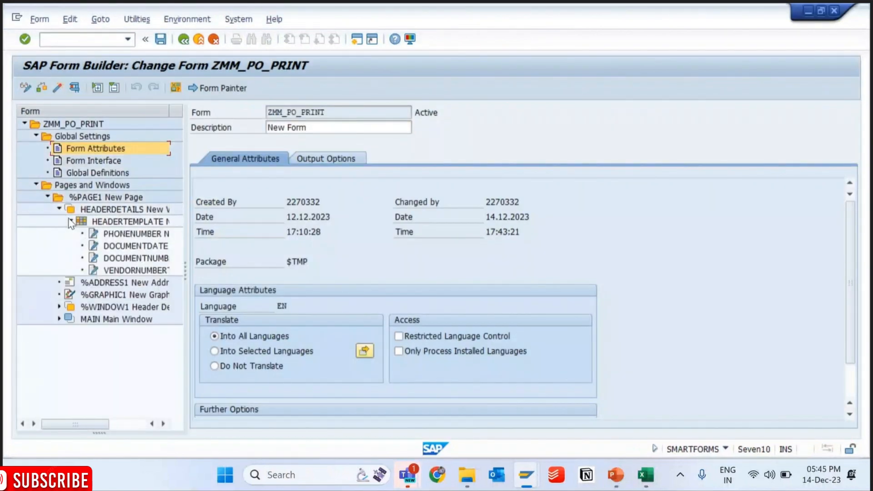
# - Apply paragraph style N0 to the Document Date label of the DOCUMENTDATE text in the Word editor and save the form
pyautogui.click(121, 250)
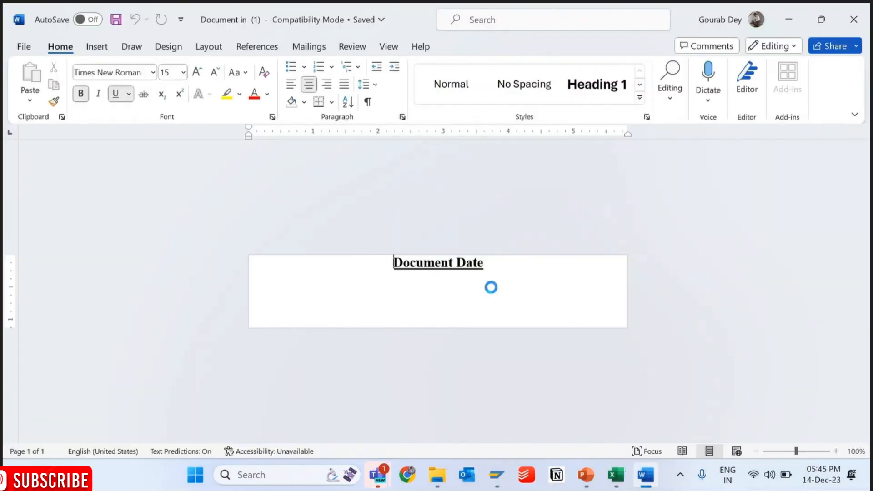
pyautogui.moveTo(493, 263); pyautogui.dragTo(387, 261)
pyautogui.click(323, 103)
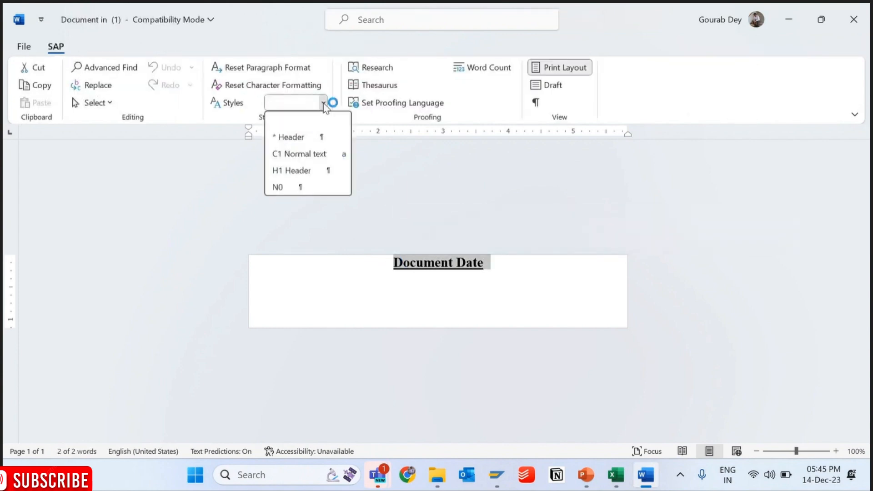
pyautogui.click(288, 187)
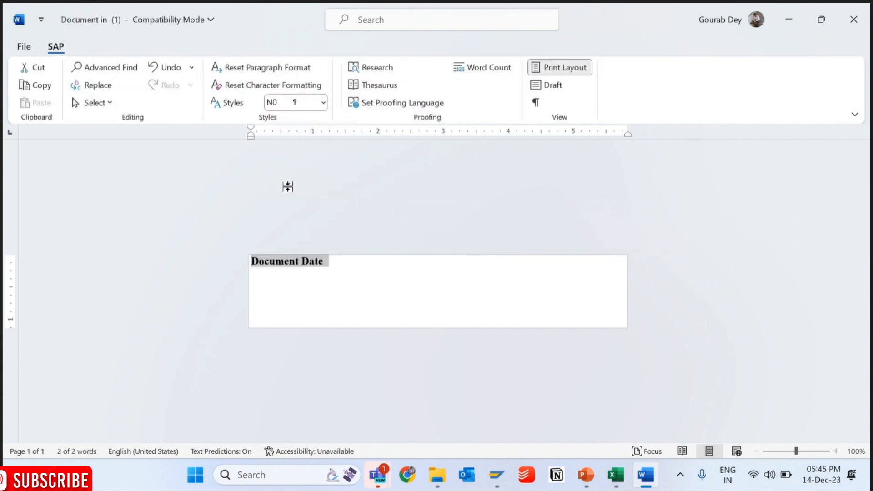
pyautogui.click(853, 19)
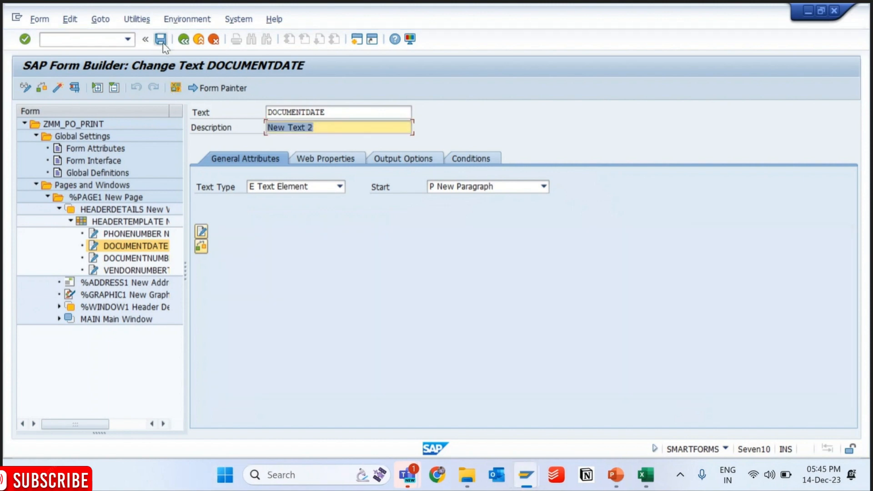
pyautogui.click(160, 39)
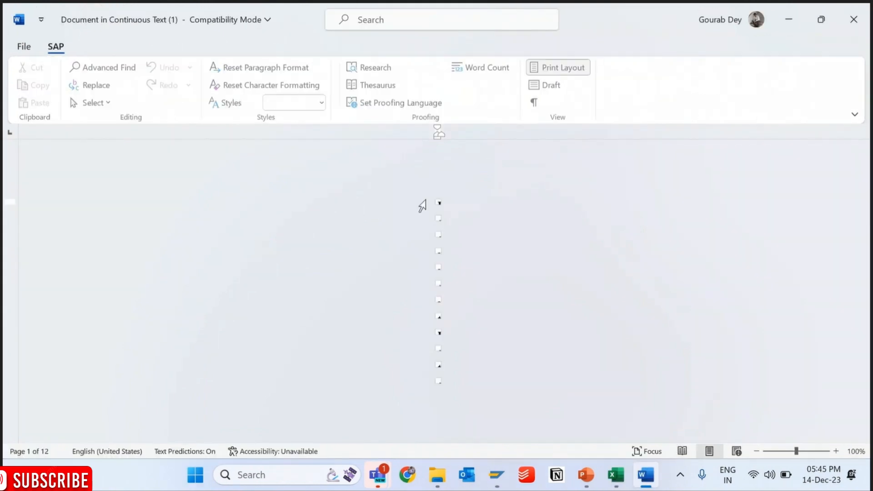
# - Reapply style N0 to the Document Date label, save the Word document and activate the form
pyautogui.moveTo(437, 202); pyautogui.dragTo(437, 386)
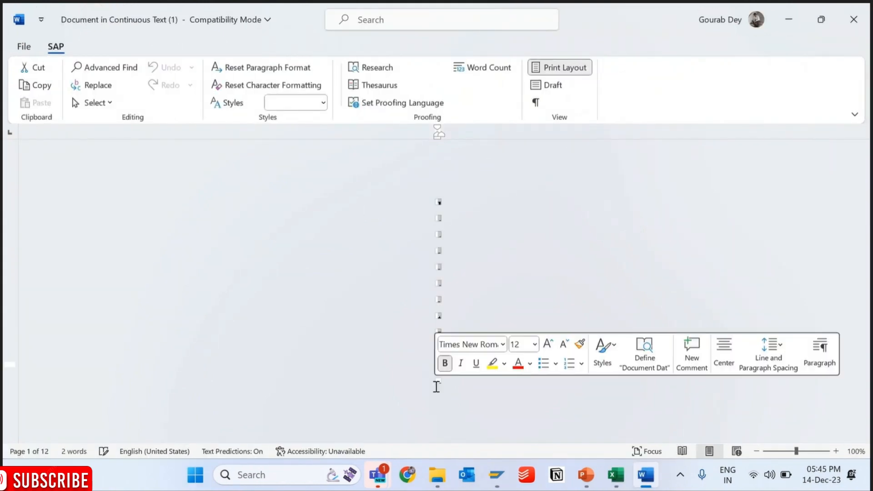
pyautogui.click(323, 103)
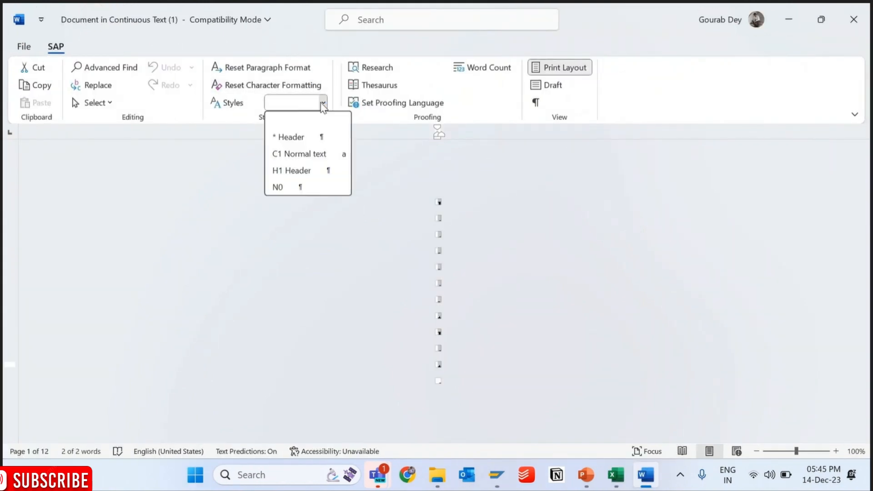
pyautogui.click(282, 192)
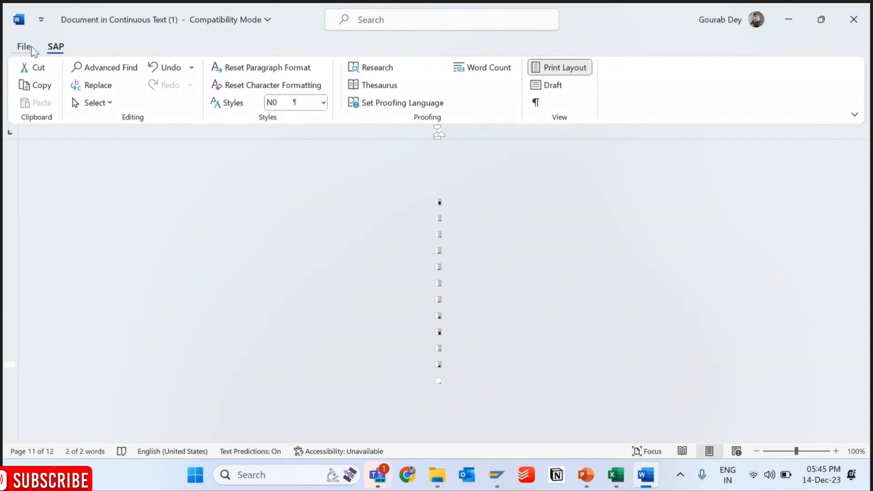
pyautogui.click(24, 47)
pyautogui.click(41, 229)
pyautogui.click(855, 19)
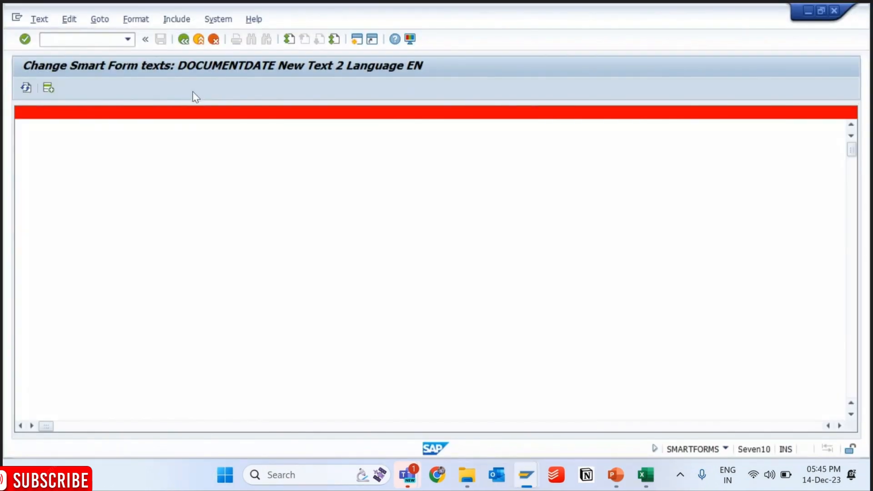
pyautogui.click(183, 39)
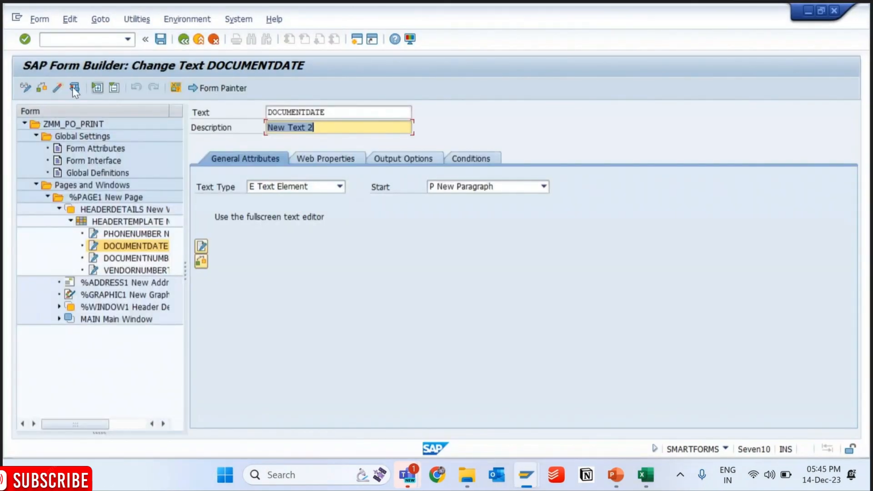
pyautogui.click(74, 89)
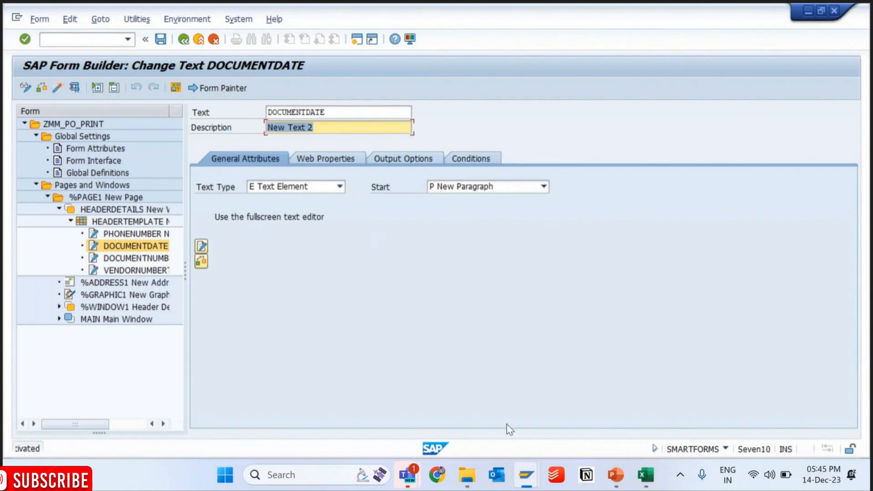
# - Run program zmm_po_print from SE38 and view the form's print preview
pyautogui.moveTo(526, 475)
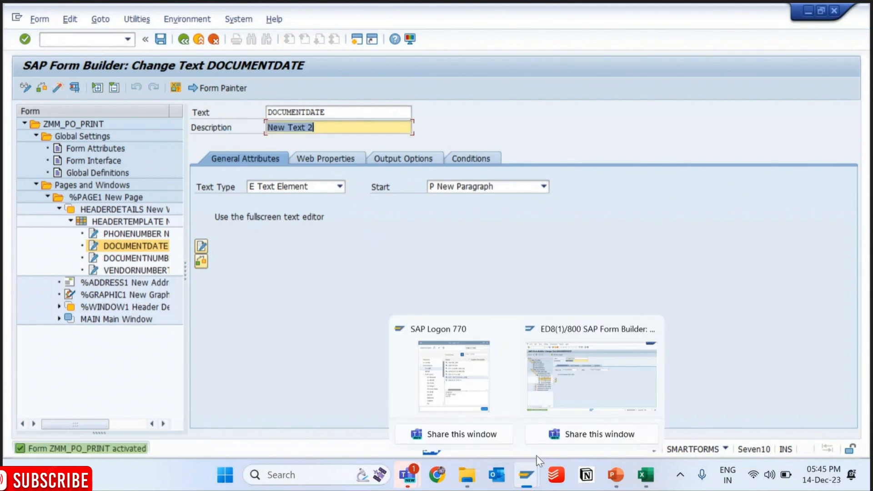
pyautogui.click(576, 383)
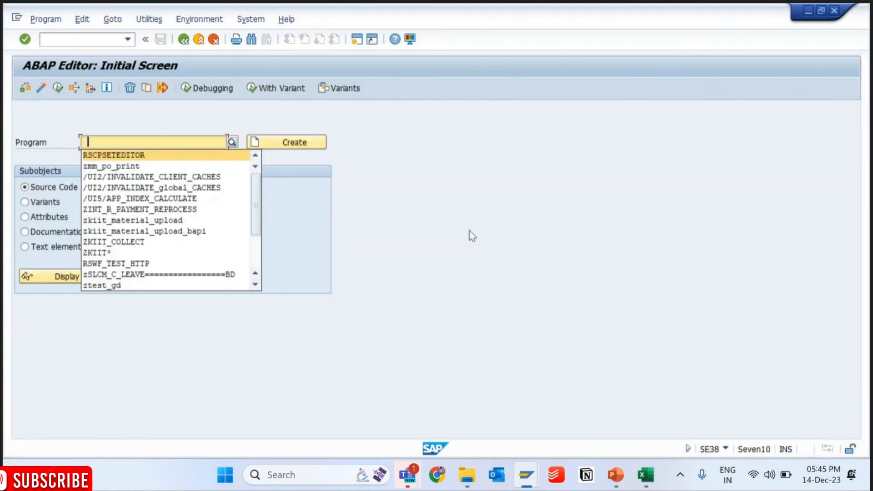
pyautogui.press('Return')
pyautogui.press('F8')
pyautogui.press('F3')
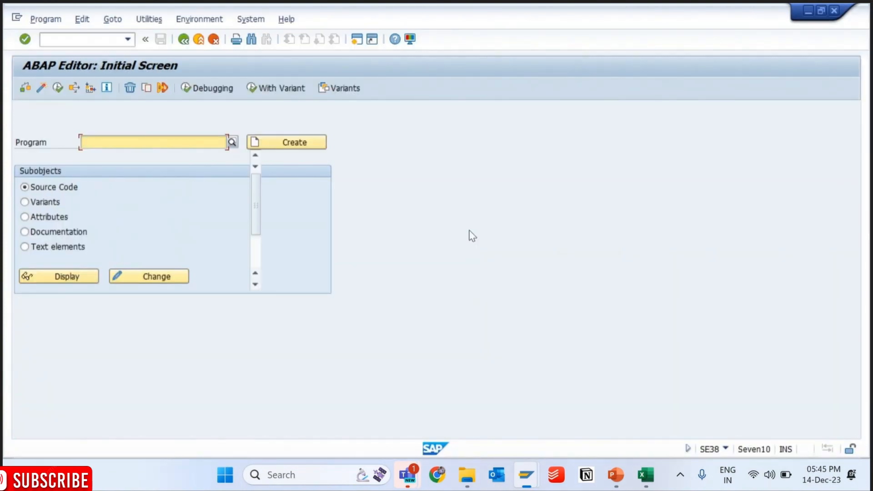
pyautogui.write('zmm_po_print')
pyautogui.press('F8')
pyautogui.press('F8')
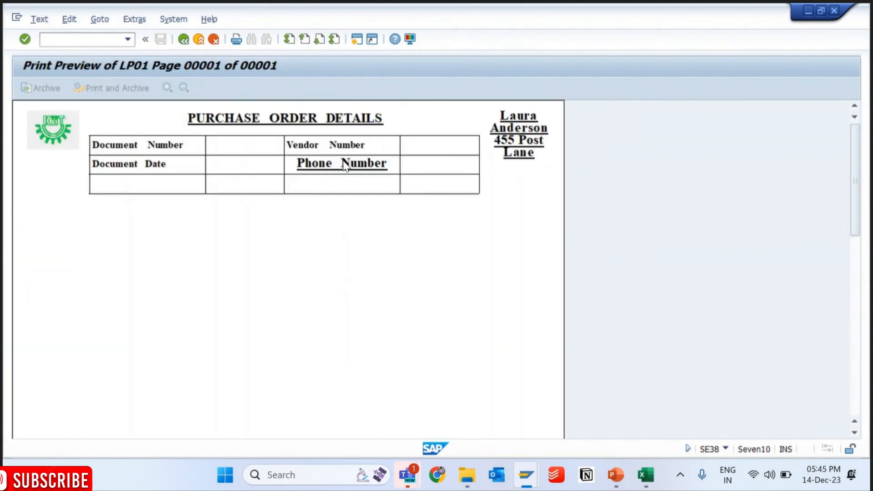
# - Apply paragraph style N0 to the PHONENUMBER text, save it in the Word editor and activate the form
pyautogui.hotkey('alt', 'Tab')
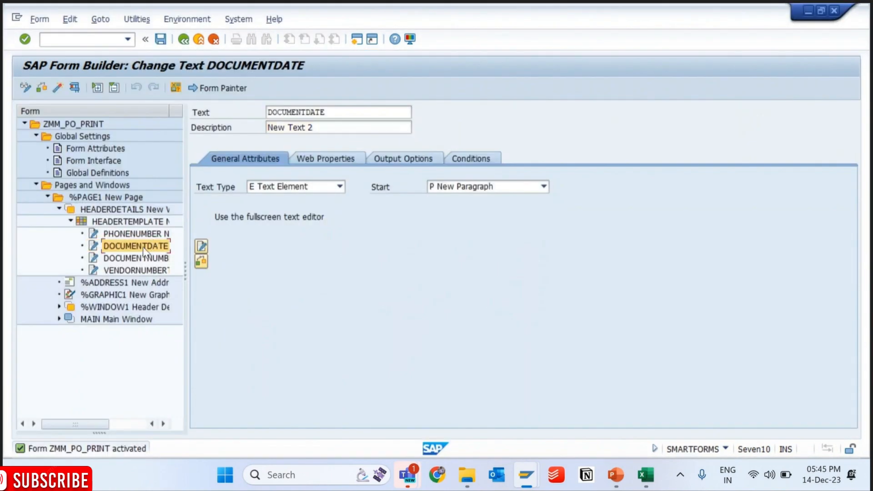
pyautogui.click(120, 236)
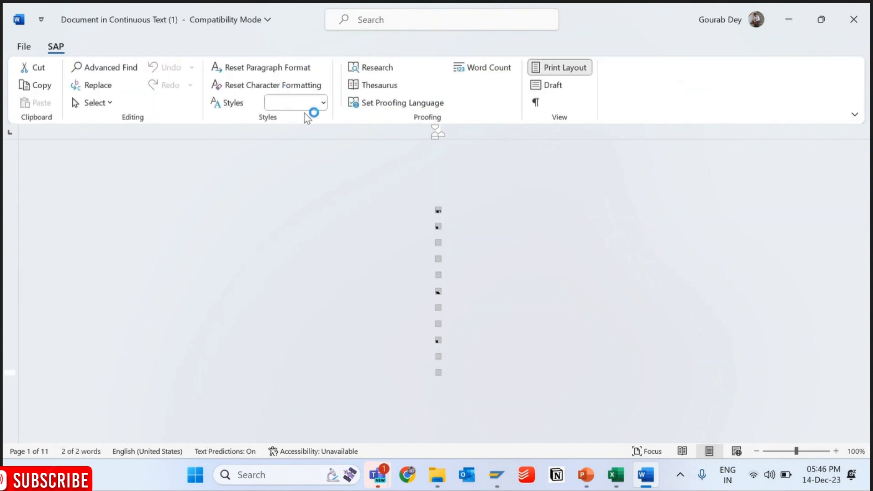
pyautogui.click(322, 102)
pyautogui.click(282, 186)
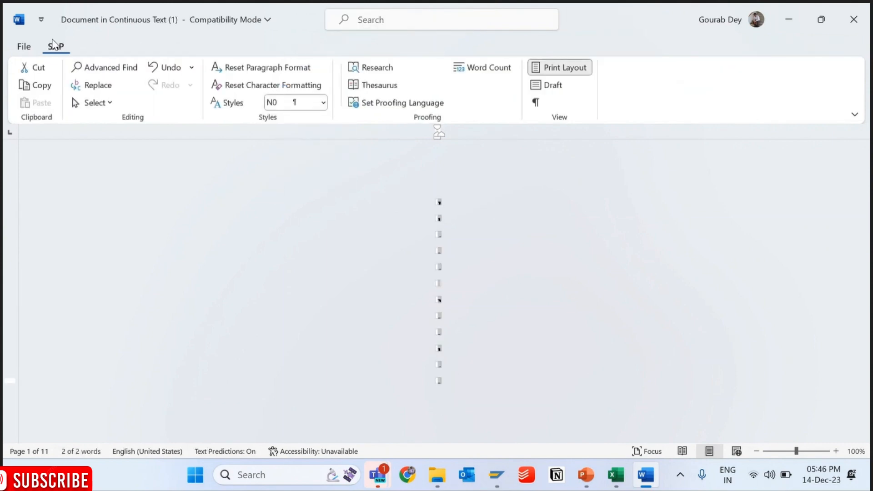
pyautogui.click(25, 47)
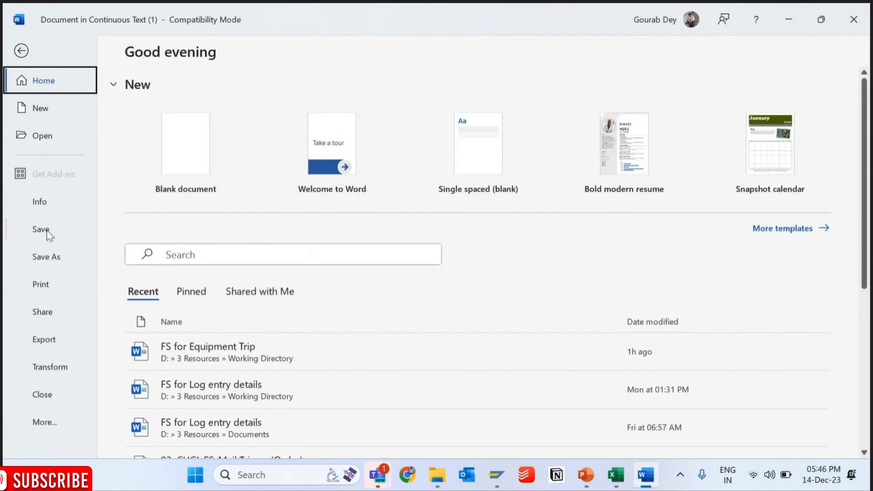
pyautogui.click(46, 230)
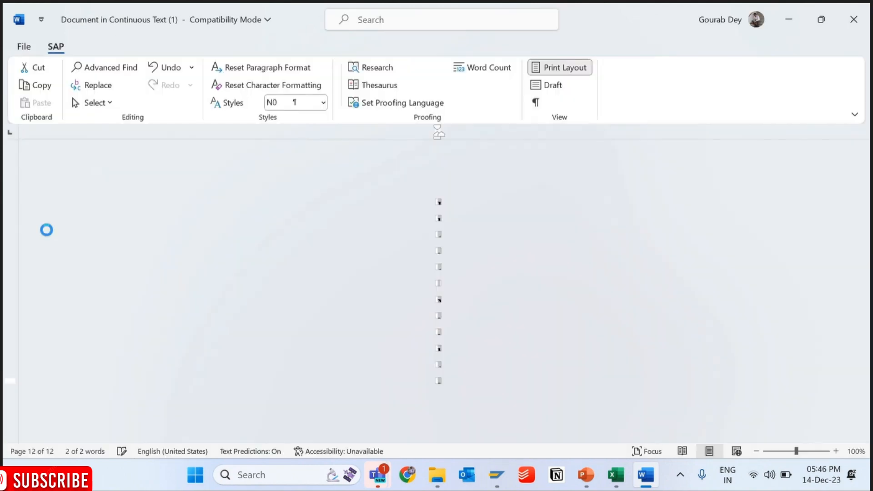
pyautogui.click(854, 19)
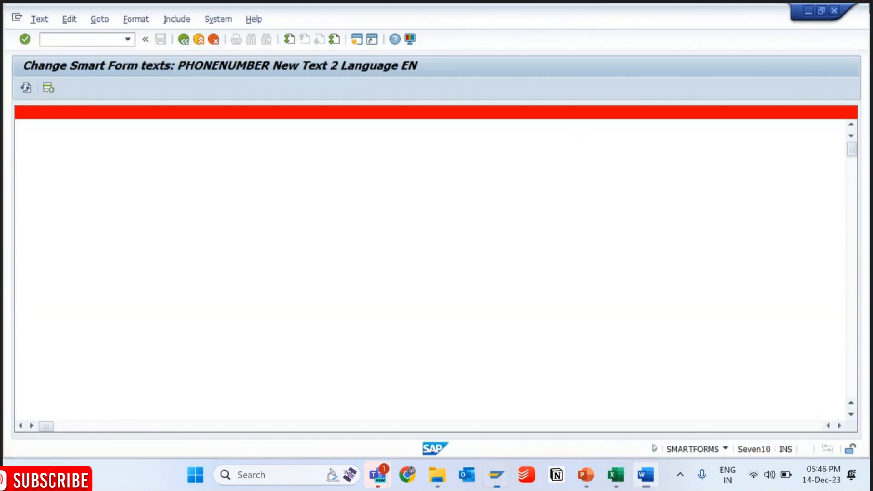
pyautogui.click(183, 40)
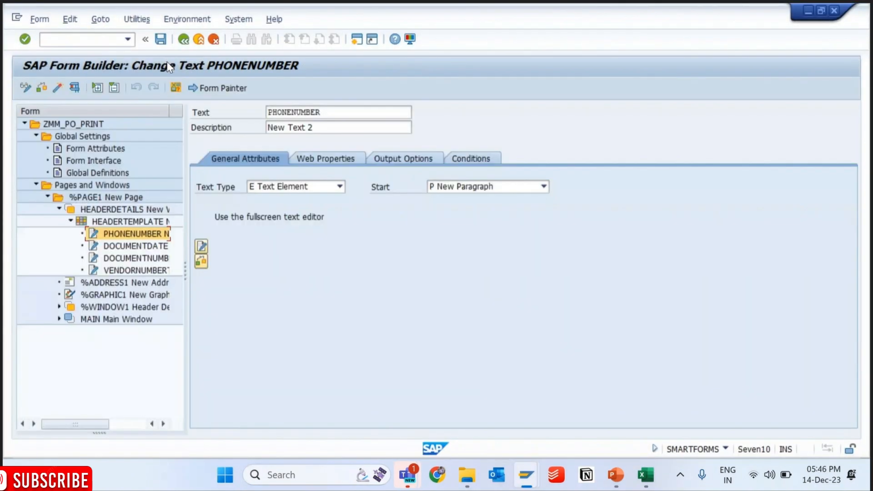
pyautogui.click(58, 86)
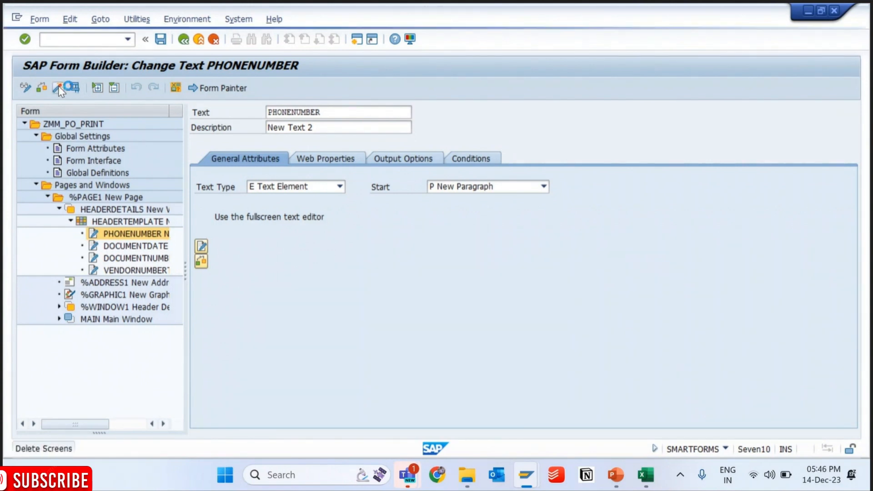
# - Start SE38 again in a new session from the print preview window and execute the print program to check the phone number label
pyautogui.moveTo(526, 475)
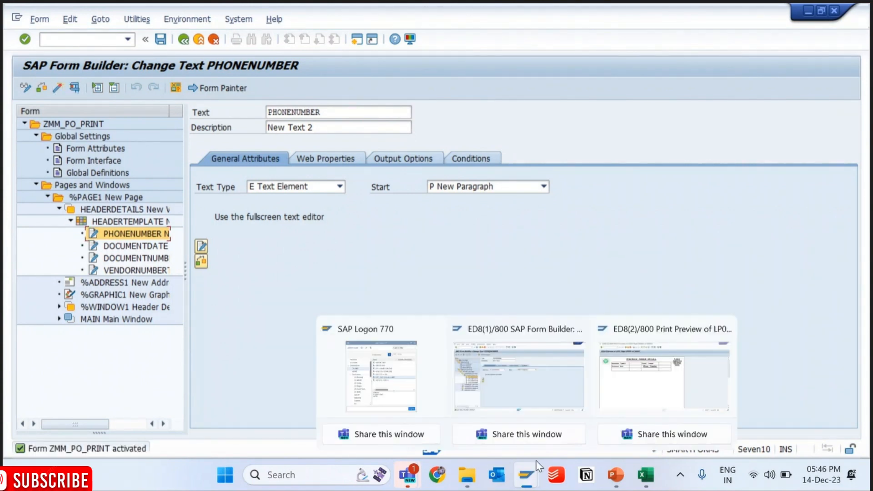
pyautogui.click(641, 382)
pyautogui.click(129, 41)
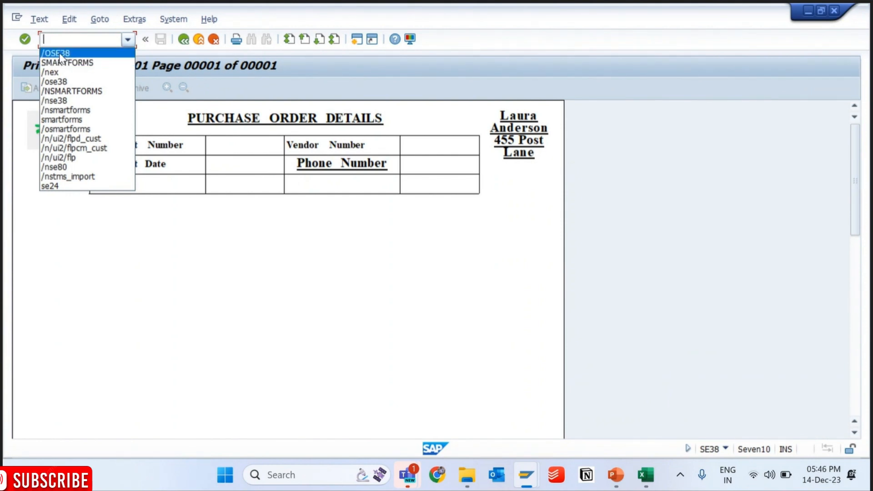
pyautogui.click(59, 53)
pyautogui.press('Return')
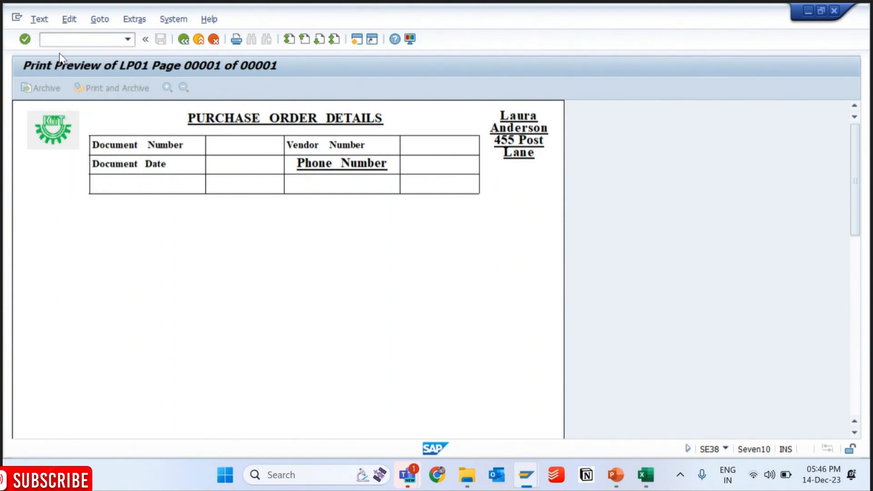
pyautogui.press('F8')
# - Switch back to the Form Builder session, leave it with /N and restart the SMARTFORMS transaction
pyautogui.moveTo(526, 475)
pyautogui.click(514, 384)
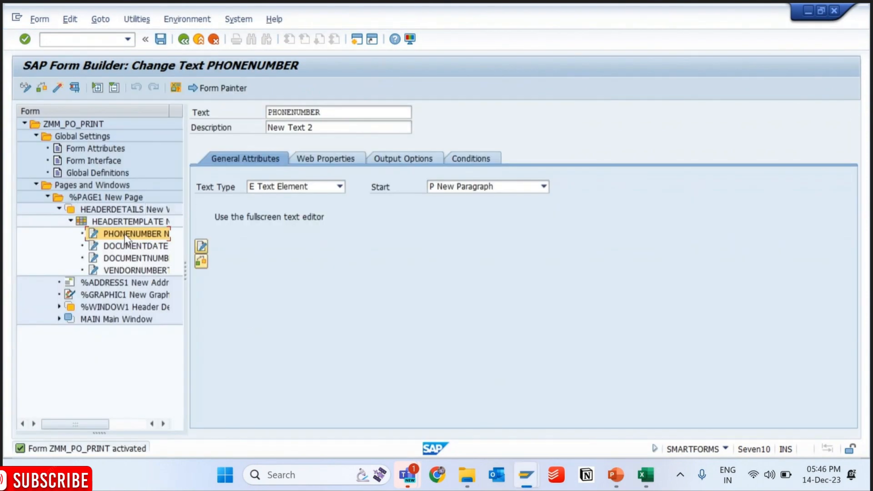
pyautogui.hotkey('ctrl', '/')
pyautogui.write('/N')
pyautogui.press('Return')
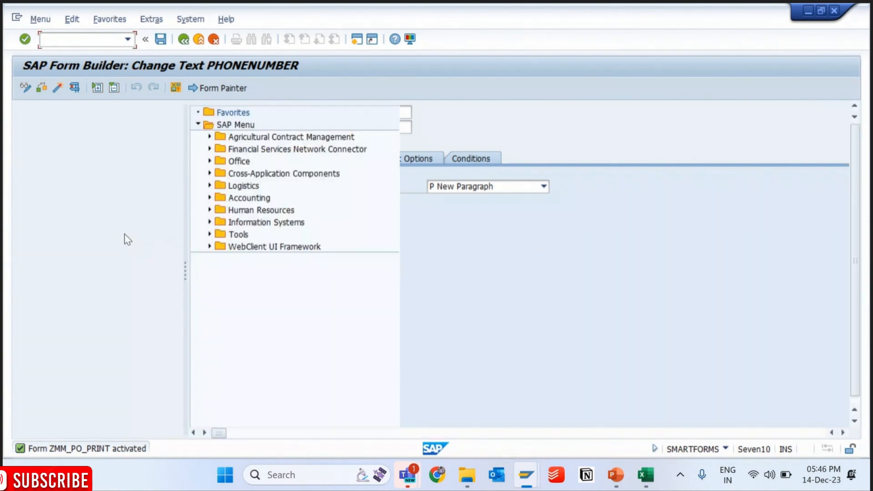
pyautogui.write('SMART')
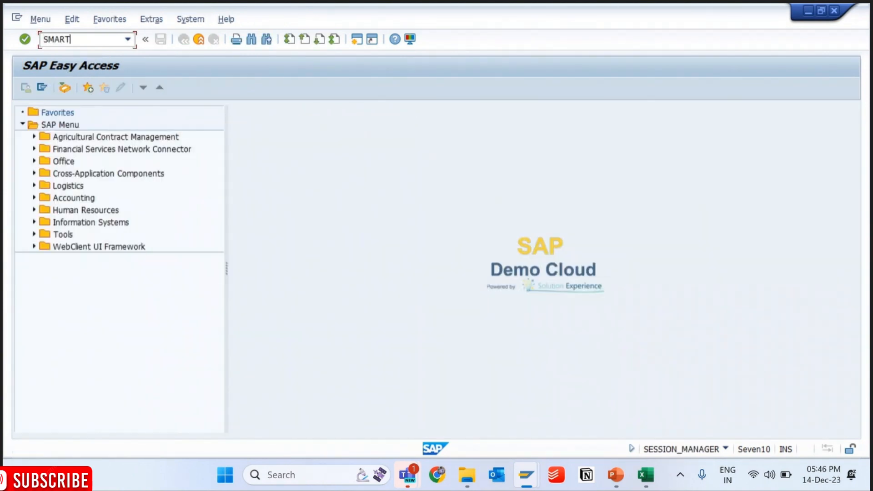
pyautogui.write('FORMS')
pyautogui.press('Return')
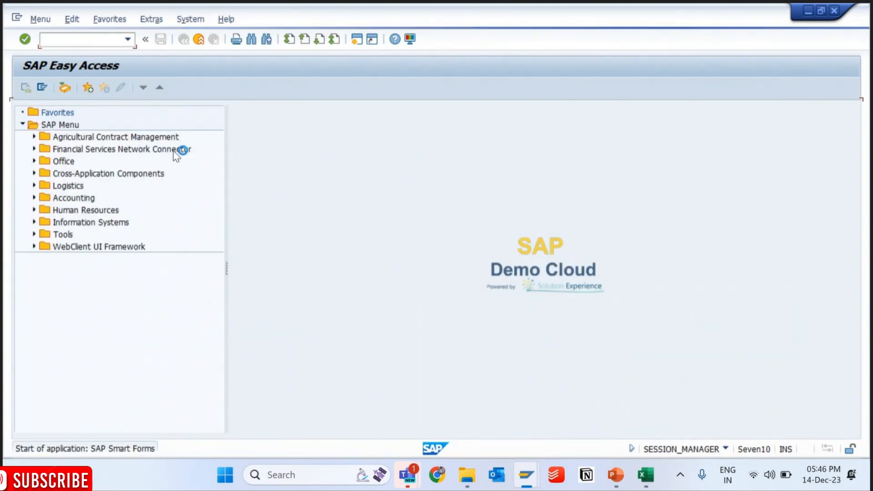
# - Open form ZMM_PO_PRINT for changing and open the PHONENUMBER text under HEADERTEMPLATE in the Word editor
pyautogui.click(157, 188)
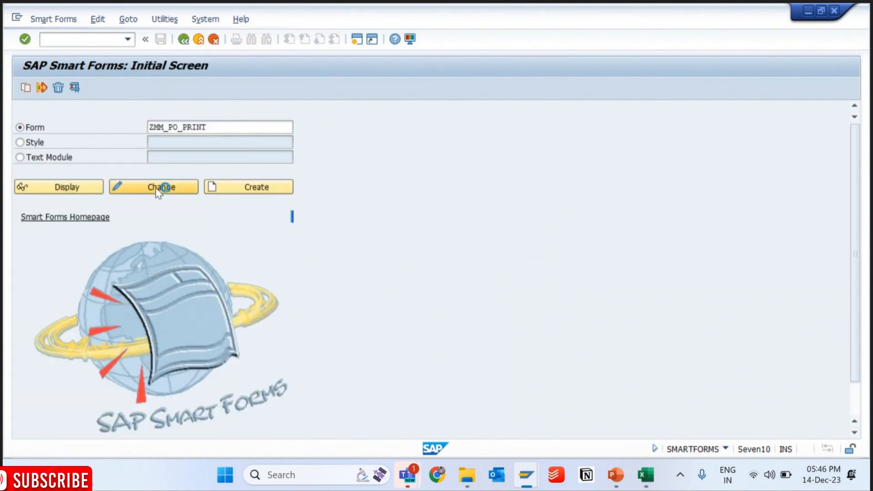
pyautogui.click(46, 197)
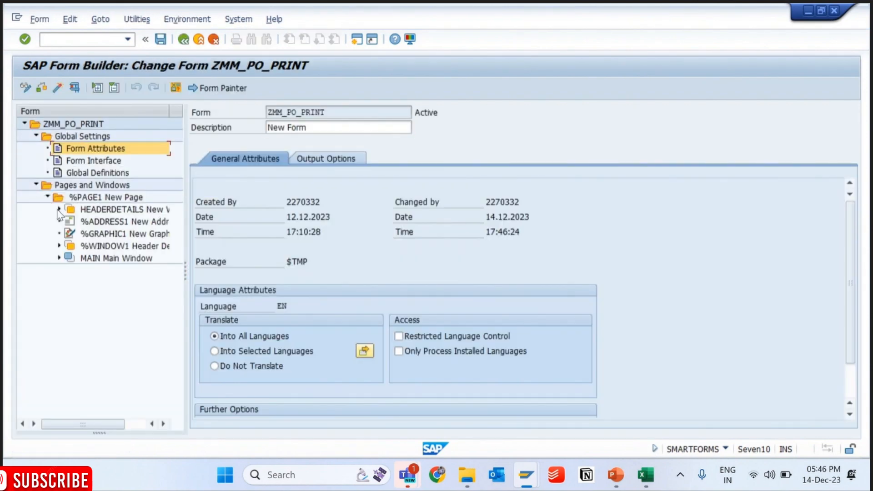
pyautogui.click(59, 210)
pyautogui.click(70, 222)
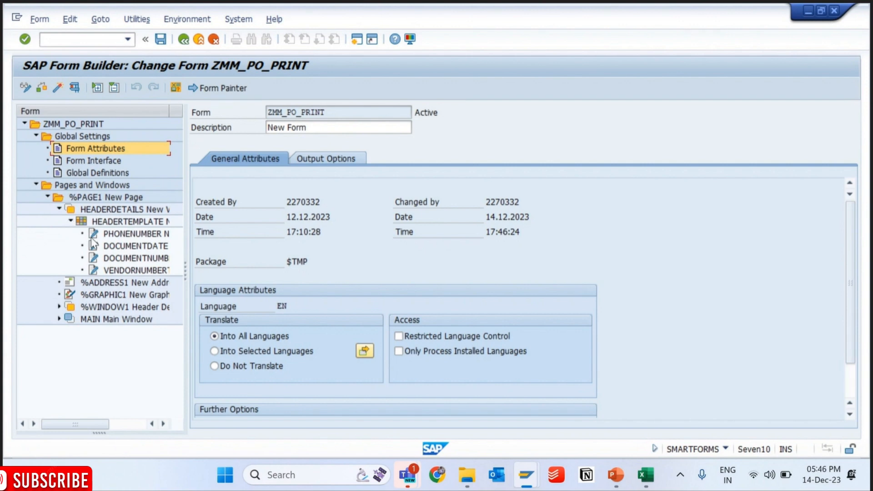
pyautogui.click(132, 233)
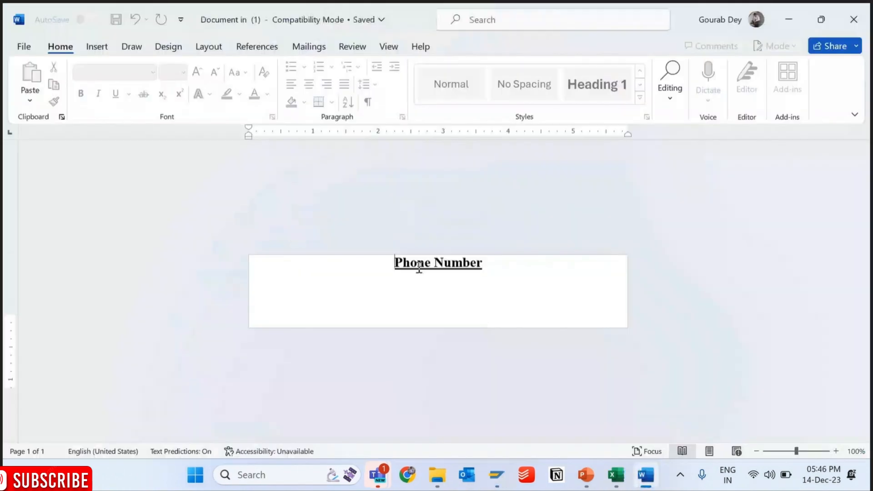
# - Apply paragraph style N0 to the "Phone Number" label, save the text and close the Word editor
pyautogui.moveTo(413, 263); pyautogui.dragTo(384, 267)
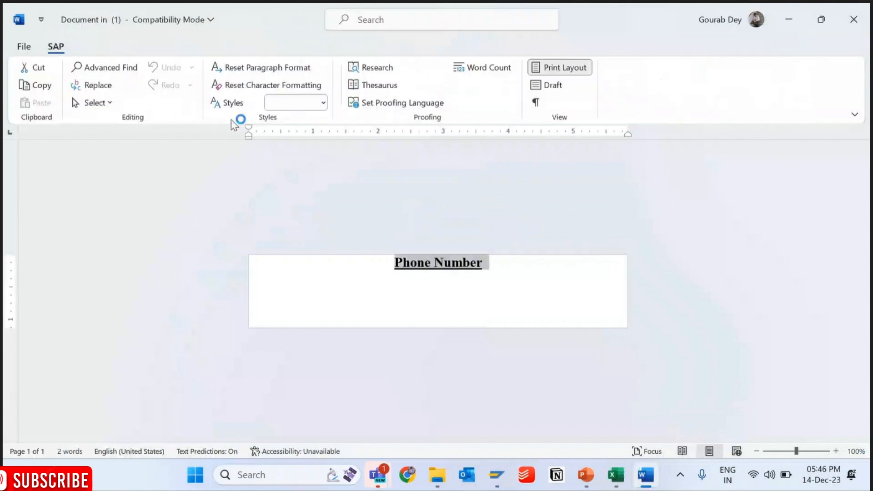
pyautogui.click(324, 103)
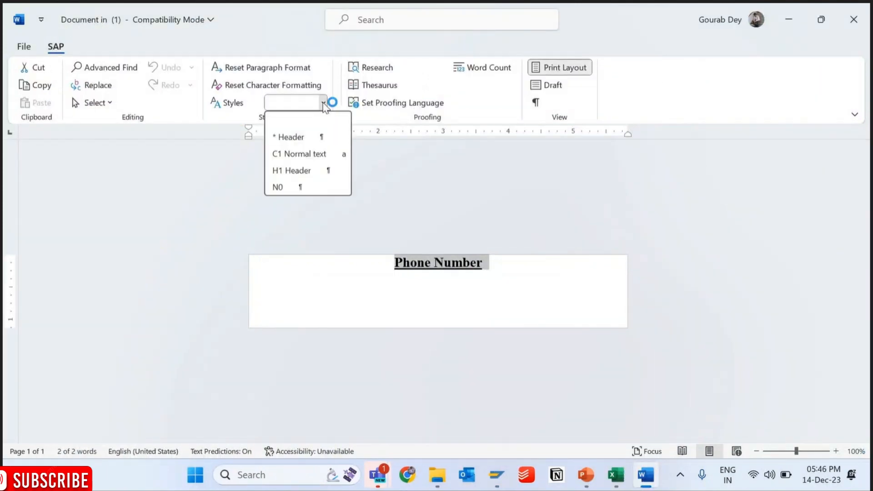
pyautogui.click(277, 185)
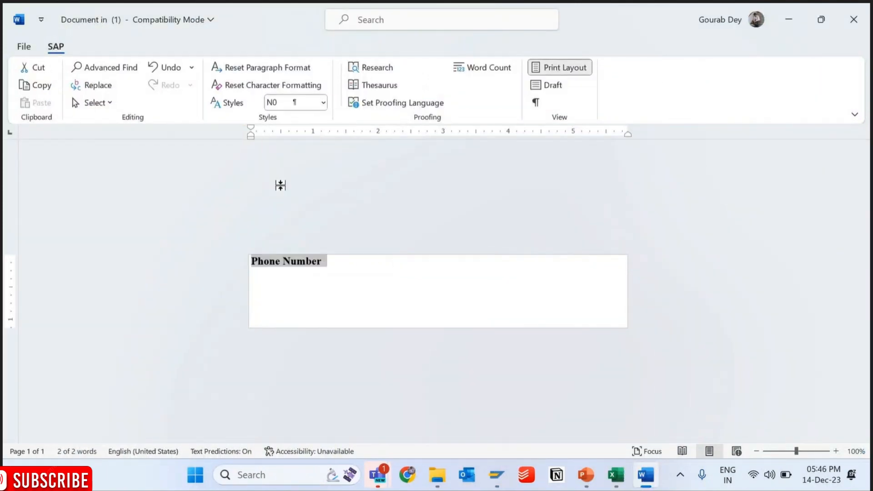
pyautogui.click(24, 48)
pyautogui.click(46, 230)
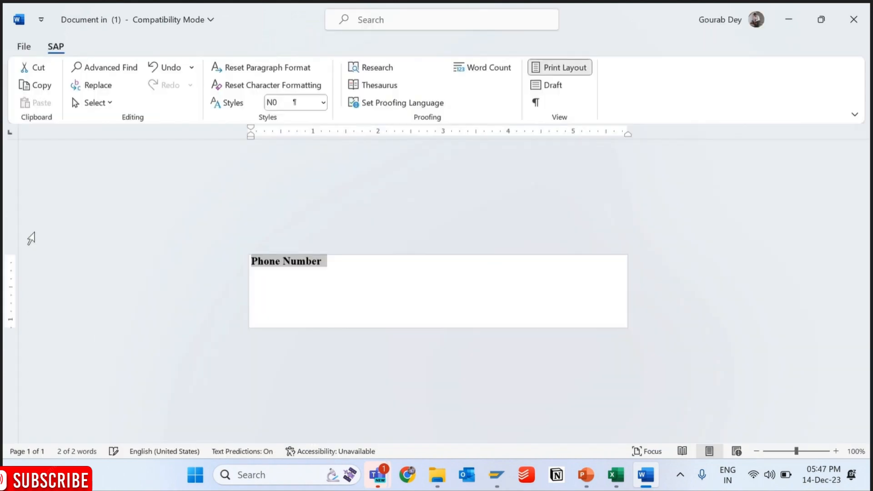
pyautogui.click(848, 24)
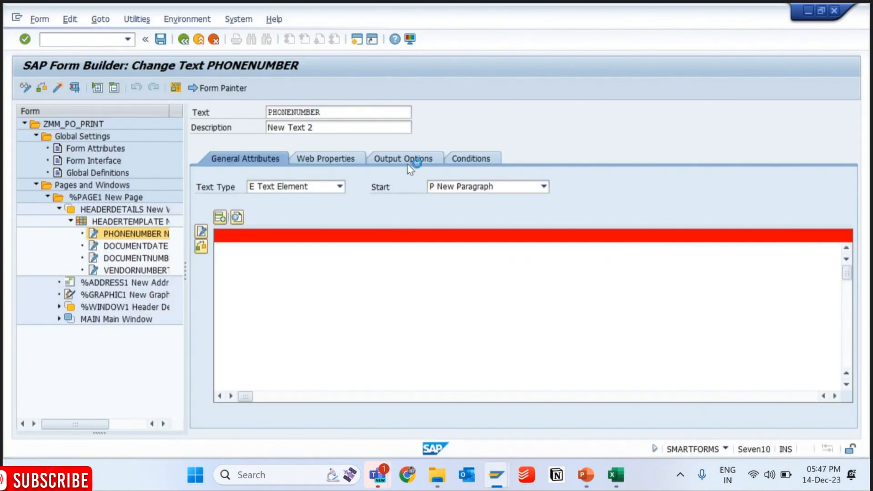
# - Leave the PHONENUMBER text for the DOCUMENTDATE text, save the form and activate it
pyautogui.click(141, 222)
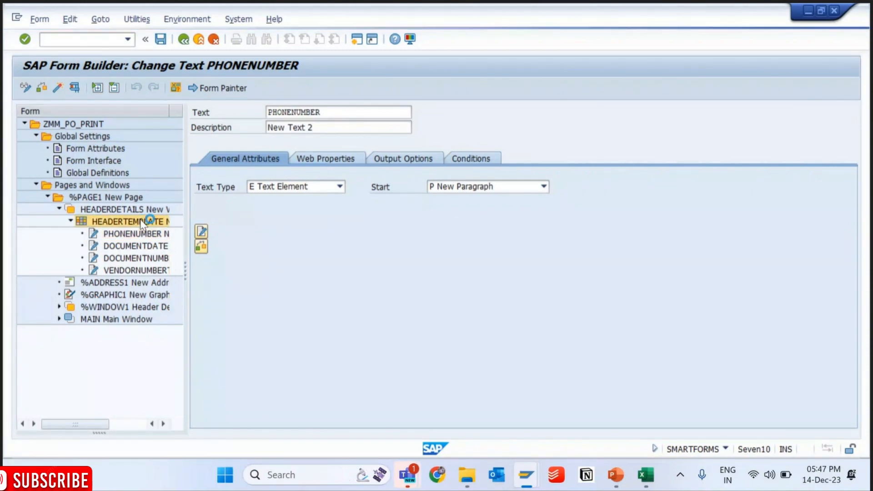
pyautogui.click(122, 246)
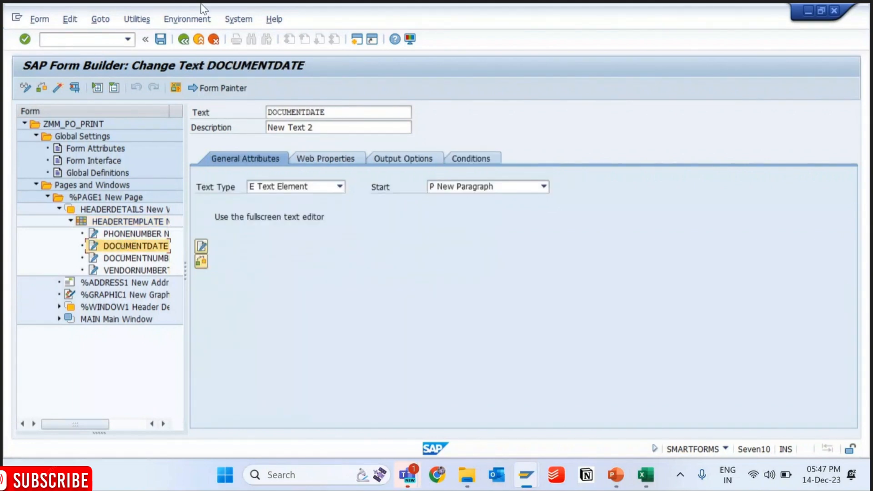
pyautogui.click(160, 39)
pyautogui.click(58, 88)
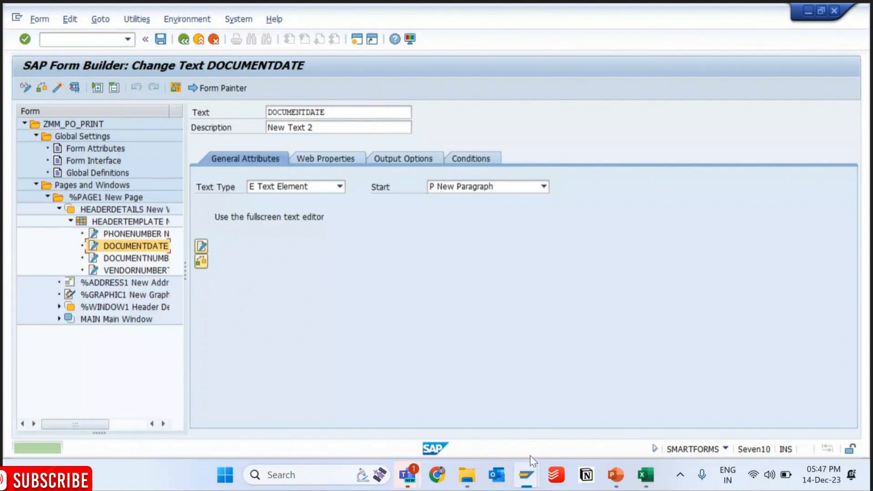
# - In the print preview session, restart SE38 with /NSE38 and execute ZMM_PO_PRINT to check the phone number label's formatting
pyautogui.moveTo(528, 473)
pyautogui.click(616, 381)
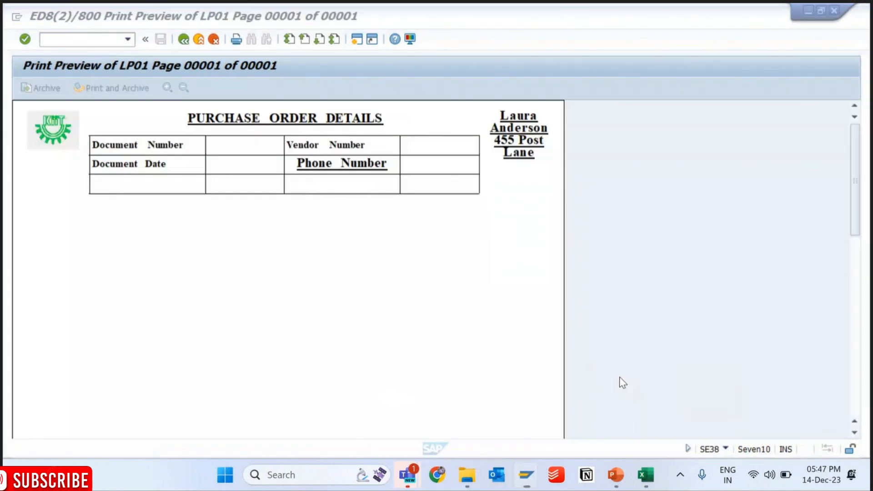
pyautogui.click(127, 40)
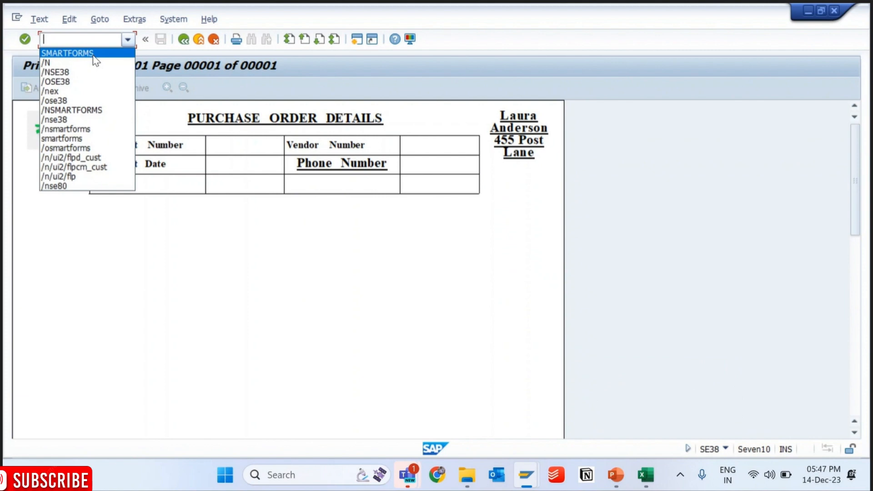
pyautogui.click(56, 72)
pyautogui.press('Return')
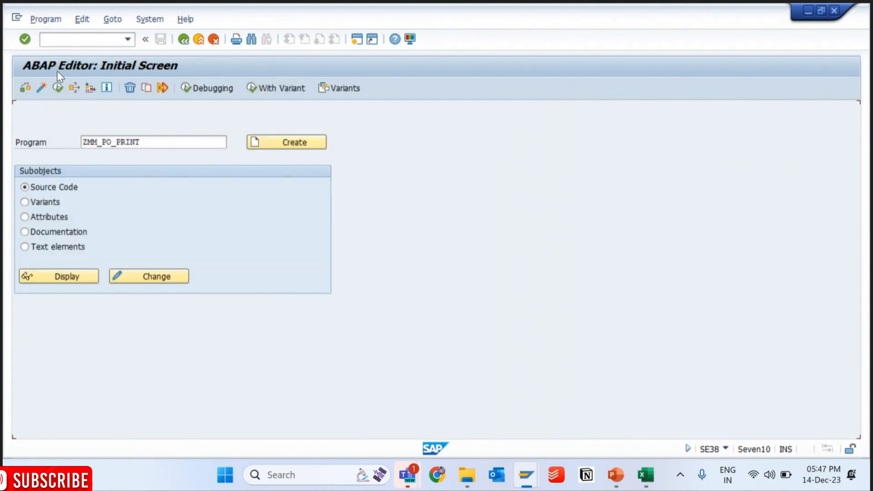
pyautogui.press('F8')
pyautogui.press('F8')
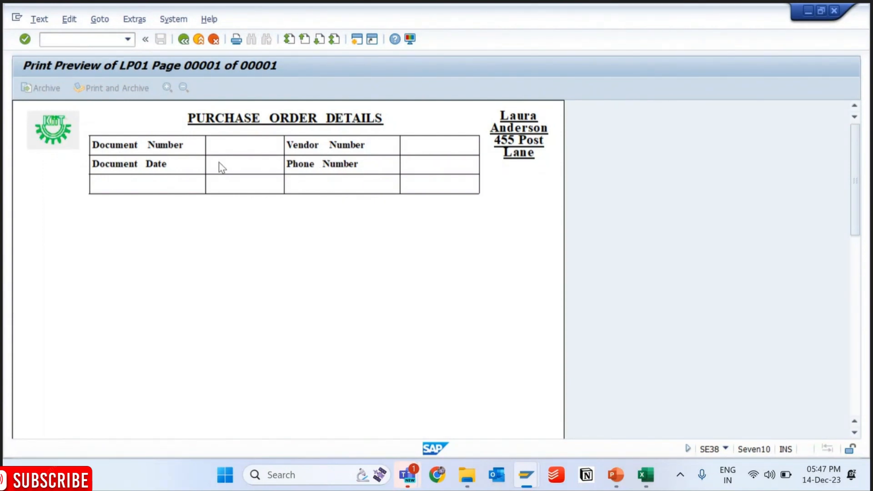
# - Return to the Form Builder session and look up the remaining header label in the Excel layout sheet
pyautogui.moveTo(527, 486)
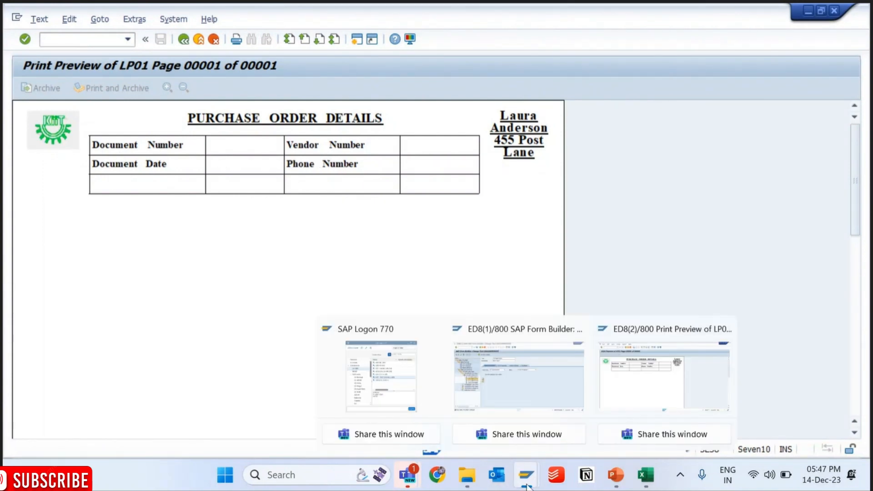
pyautogui.click(502, 372)
pyautogui.click(648, 483)
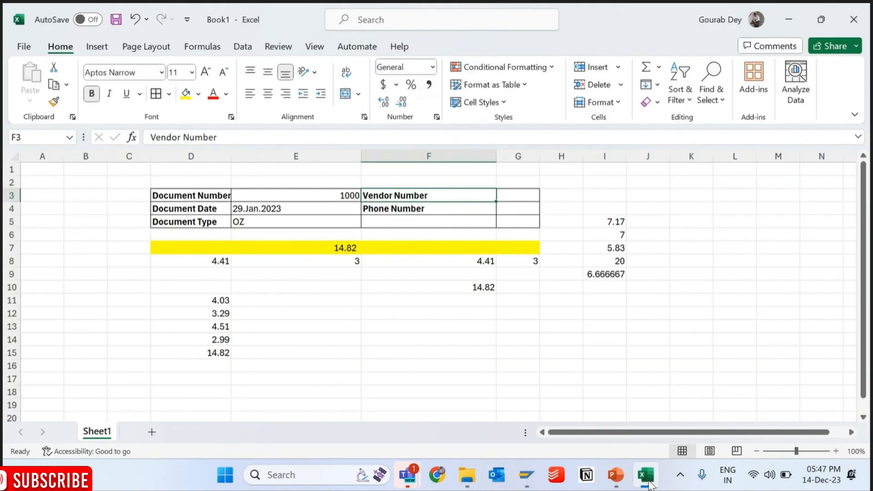
pyautogui.click(648, 483)
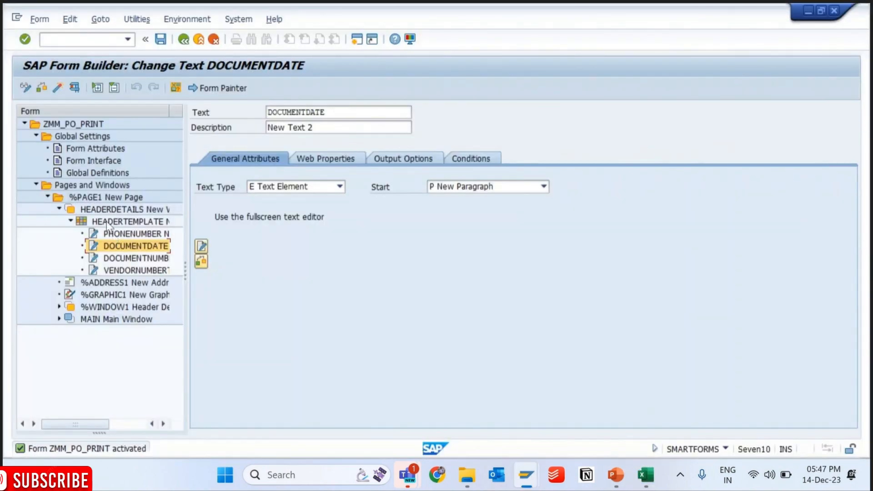
# - Create a text element named DOCUMENTTYPE under HEADERTEMPLATE and save the form
pyautogui.rightClick(133, 222)
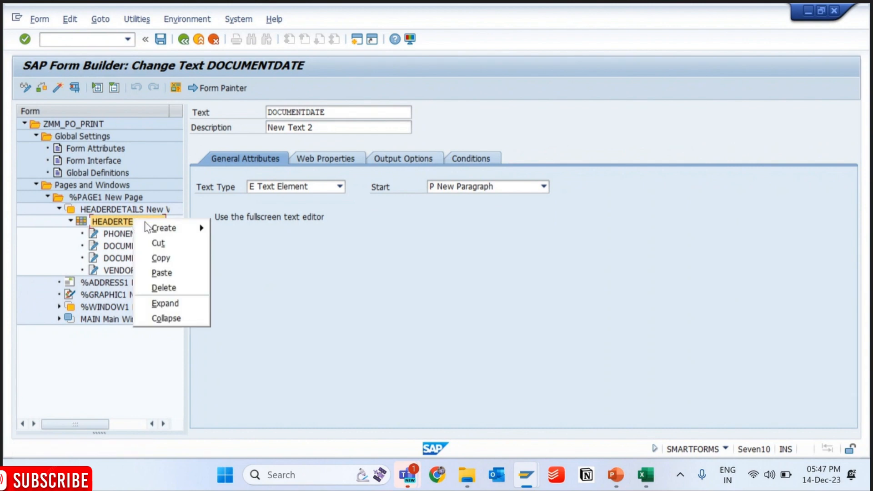
pyautogui.moveTo(163, 228)
pyautogui.click(235, 258)
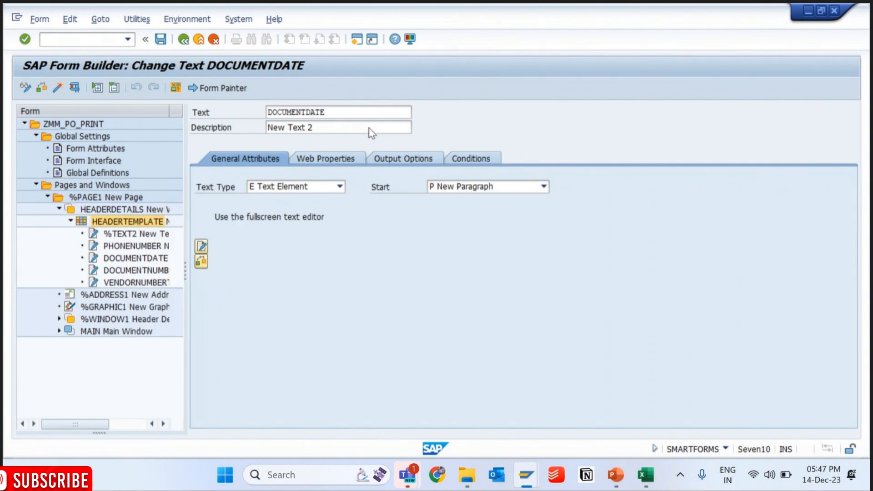
pyautogui.click(320, 111)
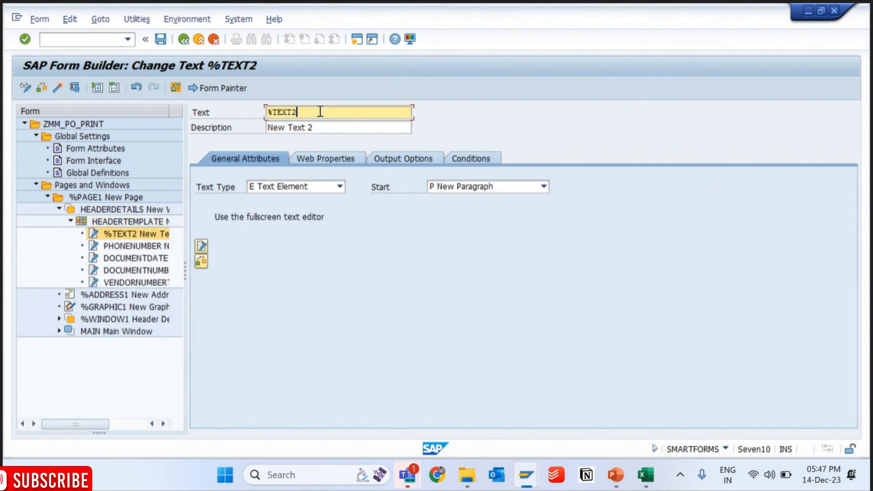
pyautogui.write('a')
pyautogui.hotkey('ctrl', 'a')
pyautogui.write('d')
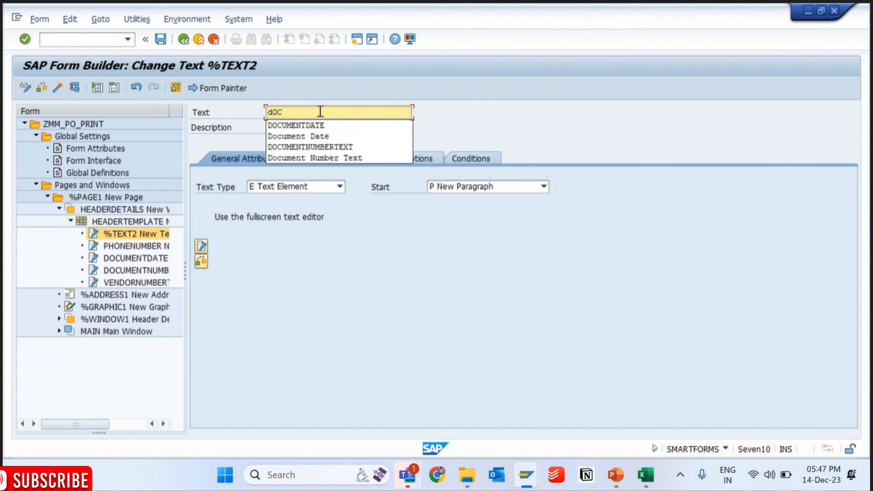
pyautogui.write('ocumentTu')
pyautogui.write('pe')
pyautogui.press('Return')
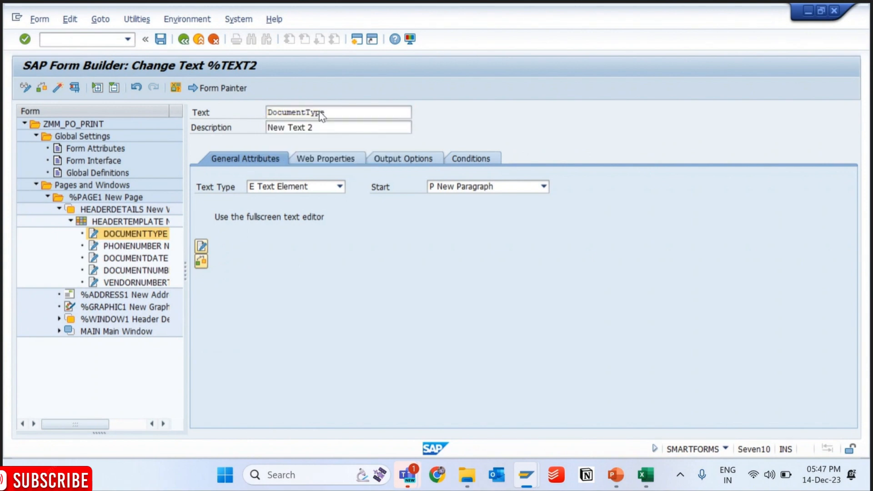
pyautogui.click(162, 40)
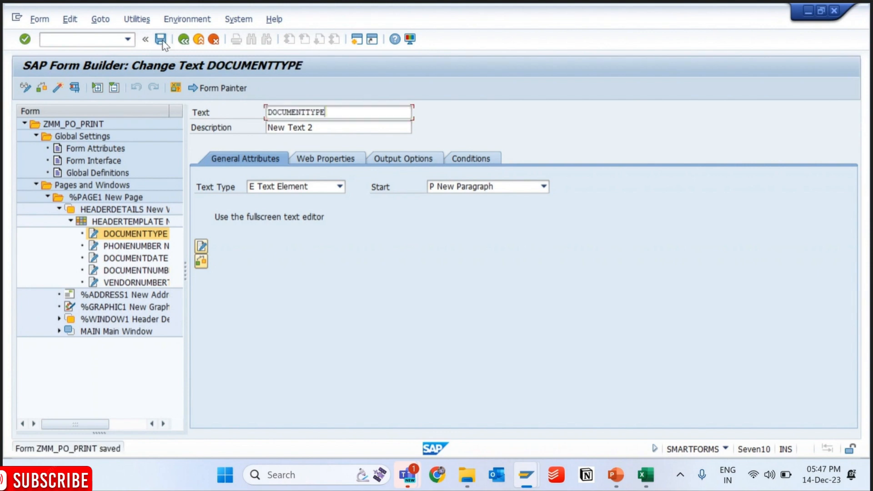
# - Leave the Form Builder with /nse38 and restart Smart Forms with /nsmartforms
pyautogui.hotkey('ctrl', '/')
pyautogui.write('/nse38')
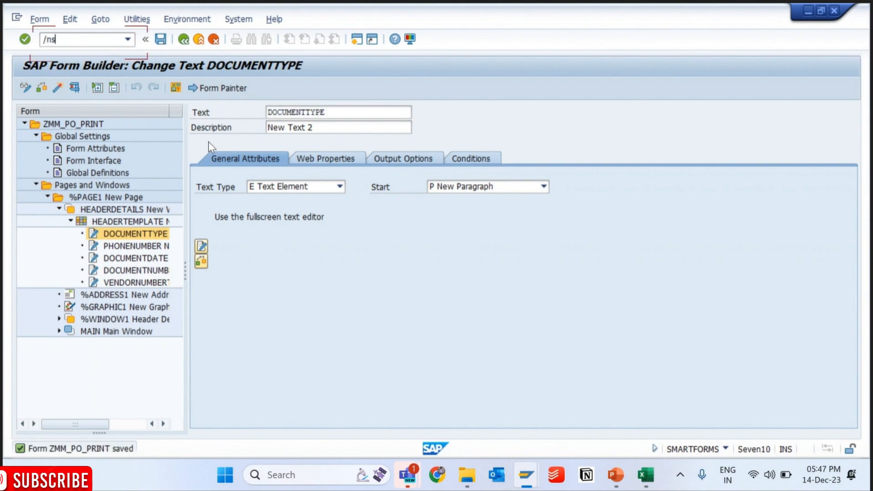
pyautogui.press('Return')
pyautogui.hotkey('ctrl', '/')
pyautogui.write('/')
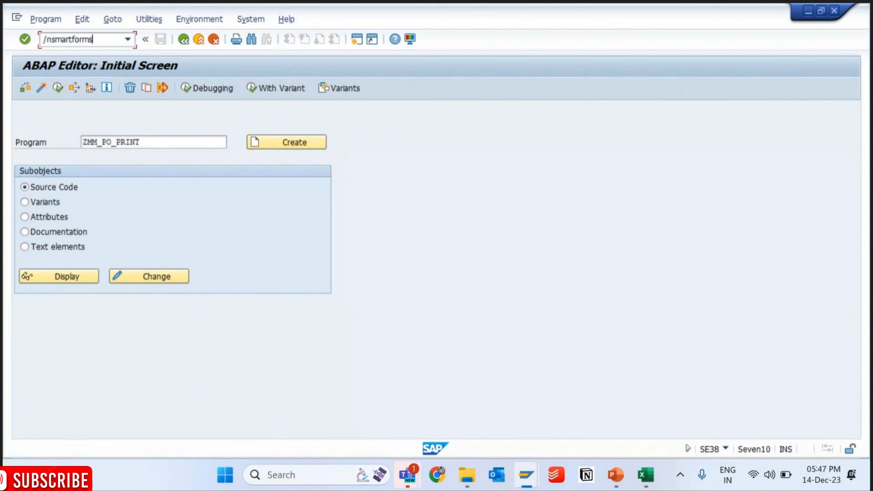
pyautogui.write('nsmartforms')
pyautogui.press('Return')
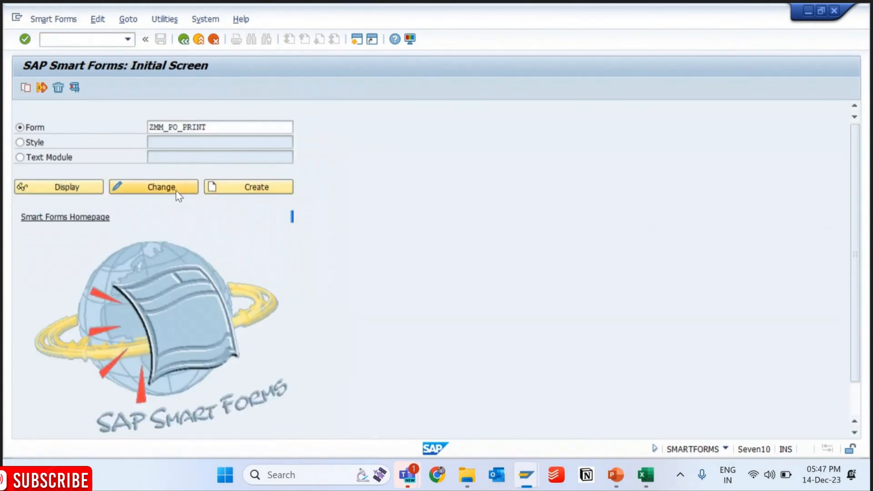
# - Reopen ZMM_PO_PRINT in change mode and open the DOCUMENTTYPE text under HEADERTEMPLATE in the Word editor
pyautogui.click(177, 195)
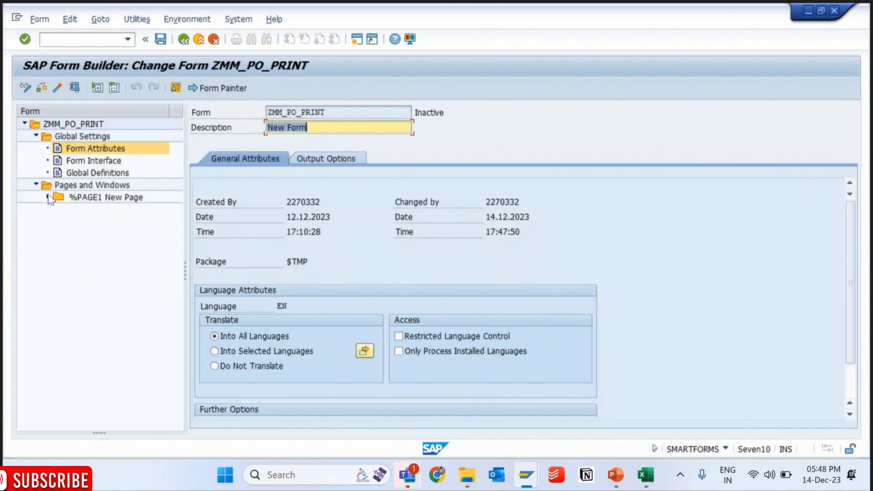
pyautogui.click(48, 197)
pyautogui.click(59, 209)
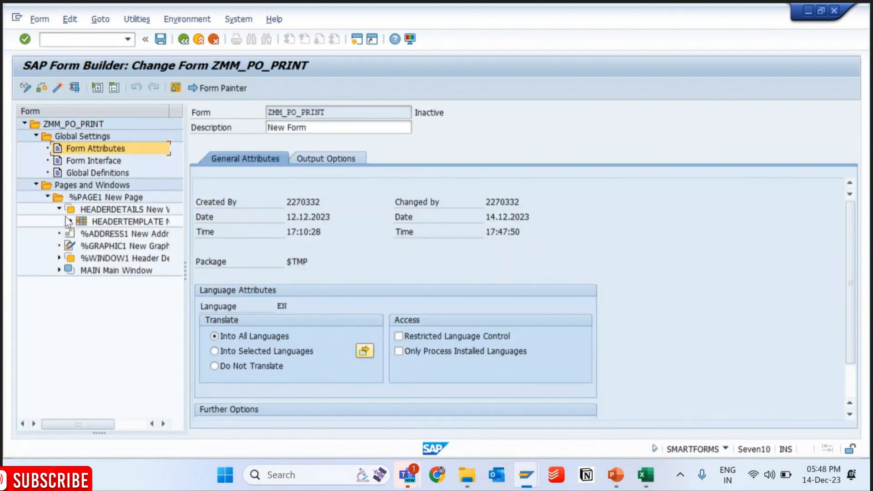
pyautogui.click(70, 222)
pyautogui.click(125, 235)
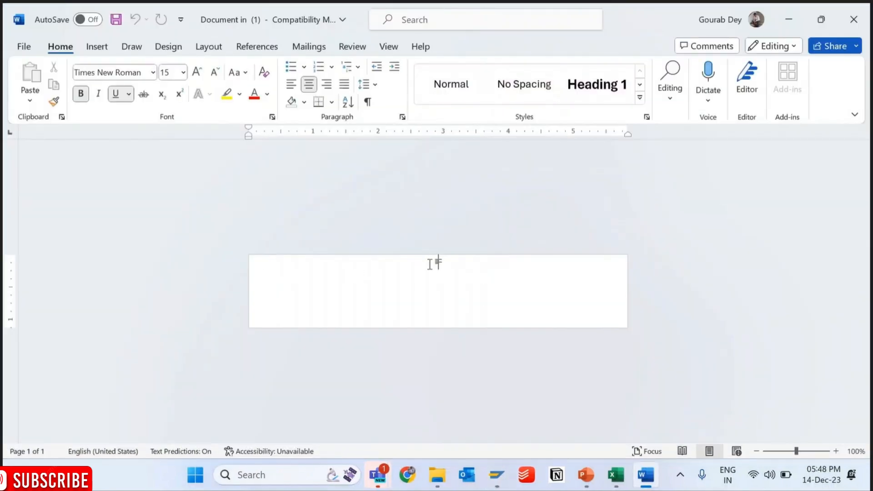
# - Apply the N0 paragraph format to the DOCUMENTTYPE text, enter "Phone Number" as its content, save it and return to the Form Builder
pyautogui.write('Do')
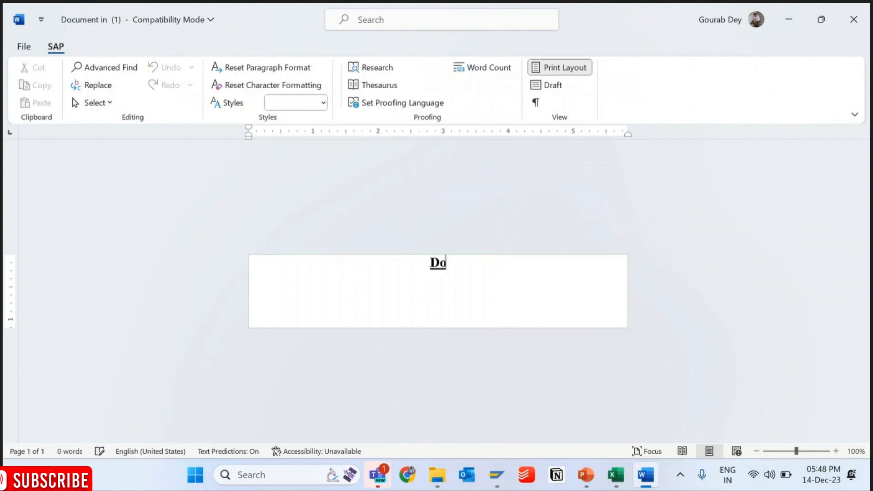
pyautogui.doubleClick(434, 263)
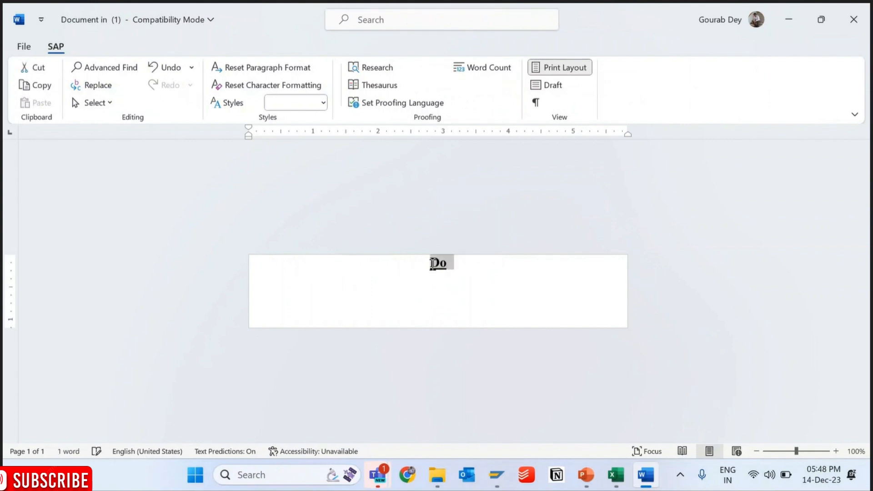
pyautogui.click(322, 103)
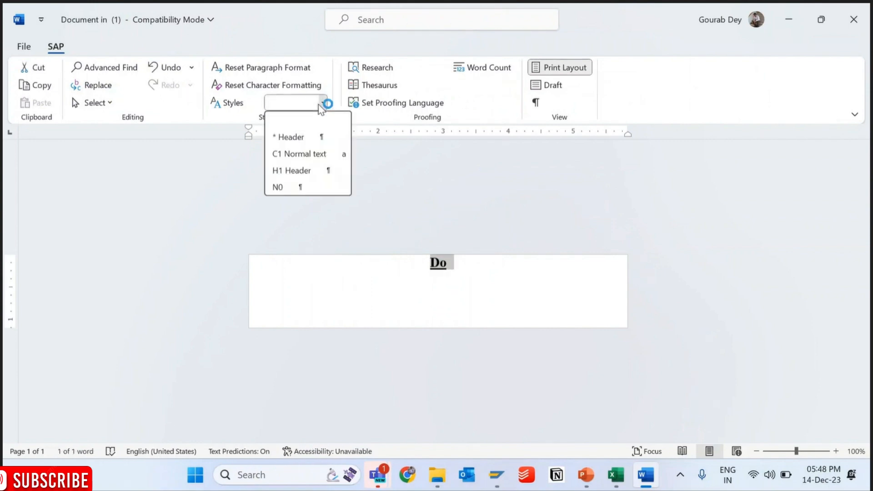
pyautogui.click(293, 186)
pyautogui.write('Pho')
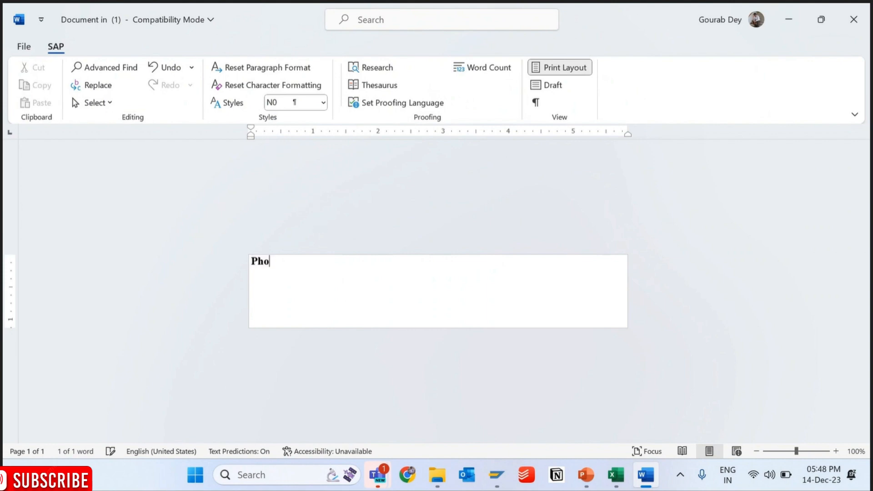
pyautogui.write('ne Nu')
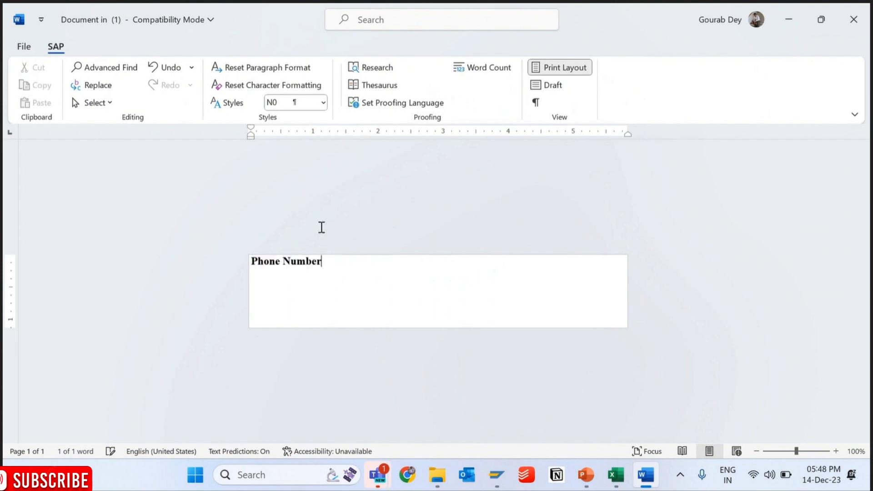
pyautogui.write('mber')
pyautogui.click(24, 46)
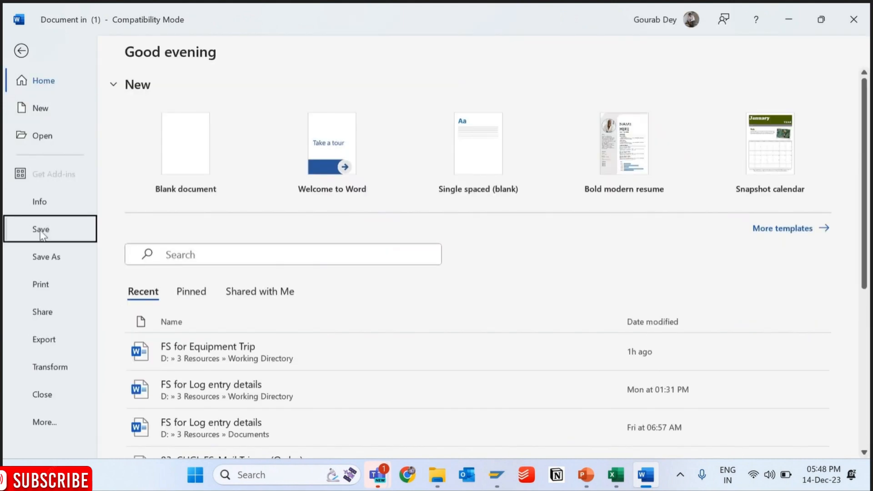
pyautogui.click(41, 233)
pyautogui.click(790, 15)
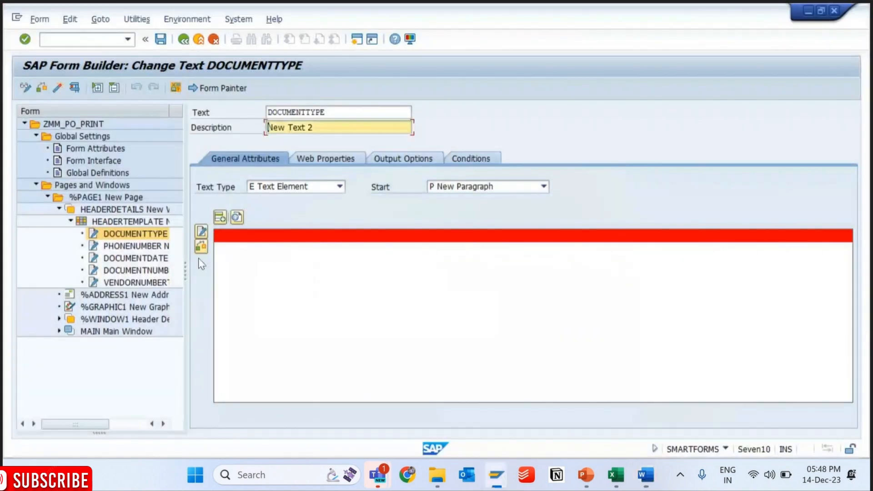
# - Check the label texts stored in PHONENUMBER, DOCUMENTDATE and DOCUMENTTYPE under HEADERTEMPLATE
pyautogui.click(130, 248)
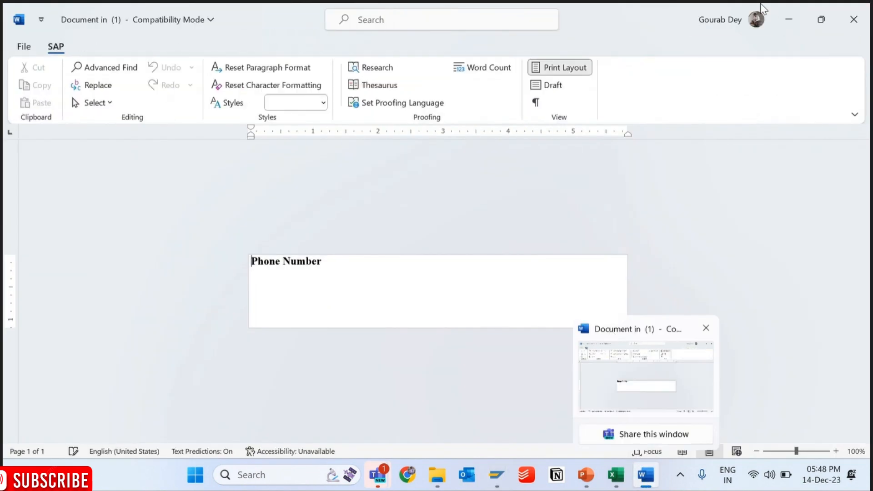
pyautogui.click(791, 21)
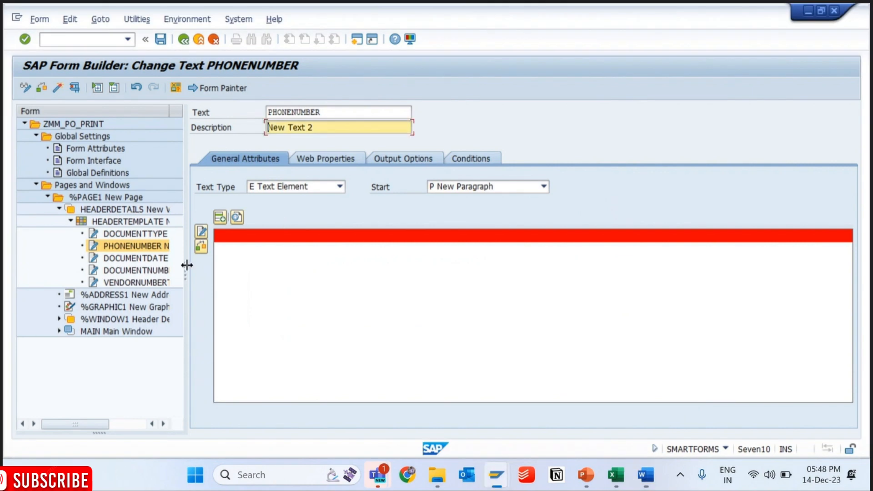
pyautogui.click(131, 258)
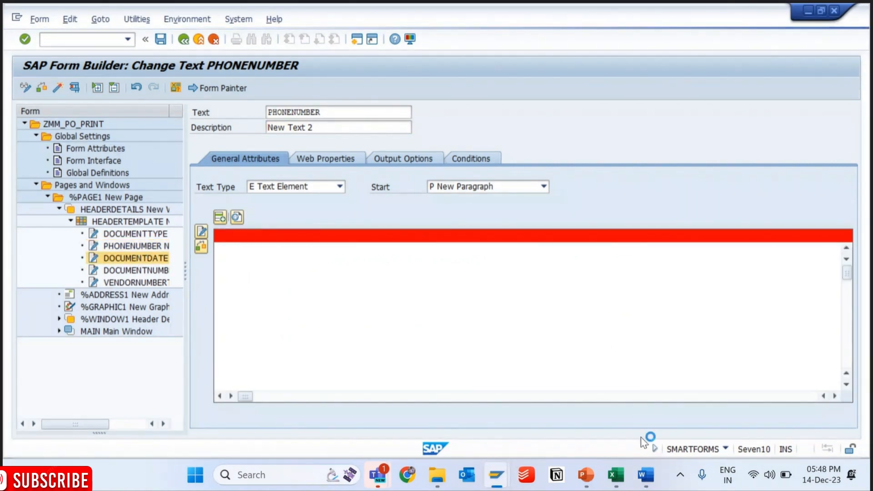
pyautogui.click(647, 475)
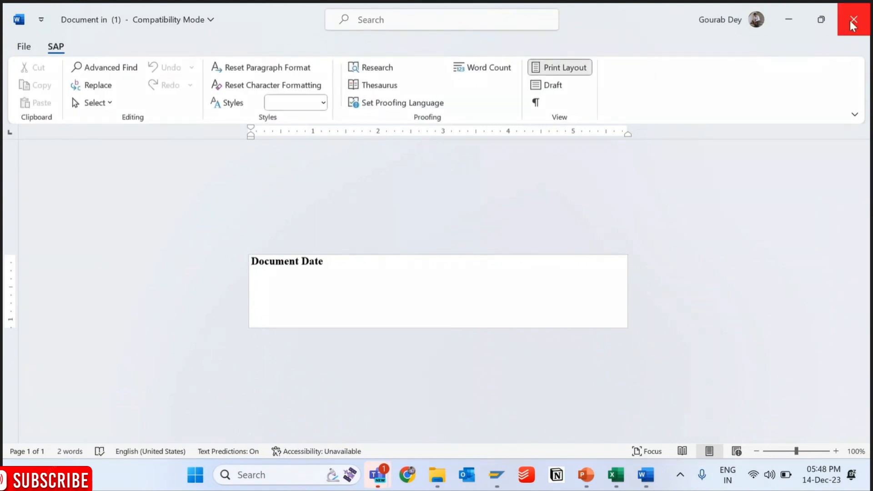
pyautogui.click(788, 29)
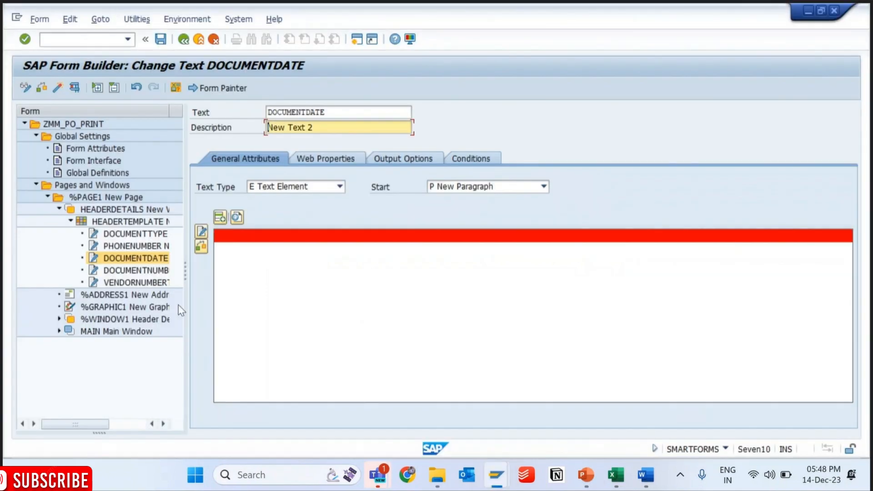
pyautogui.click(134, 234)
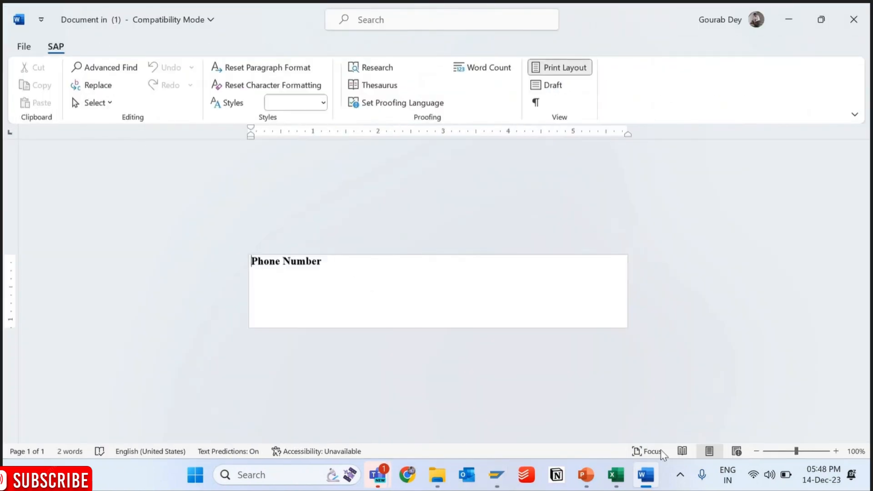
pyautogui.click(651, 472)
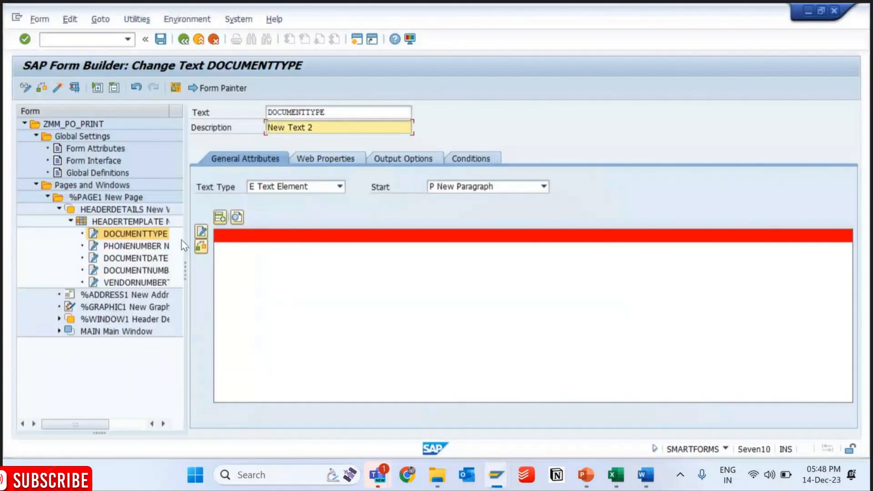
# - Recheck the contents of the PHONENUMBER and DOCUMENTDATE texts in the Word editor
pyautogui.click(134, 246)
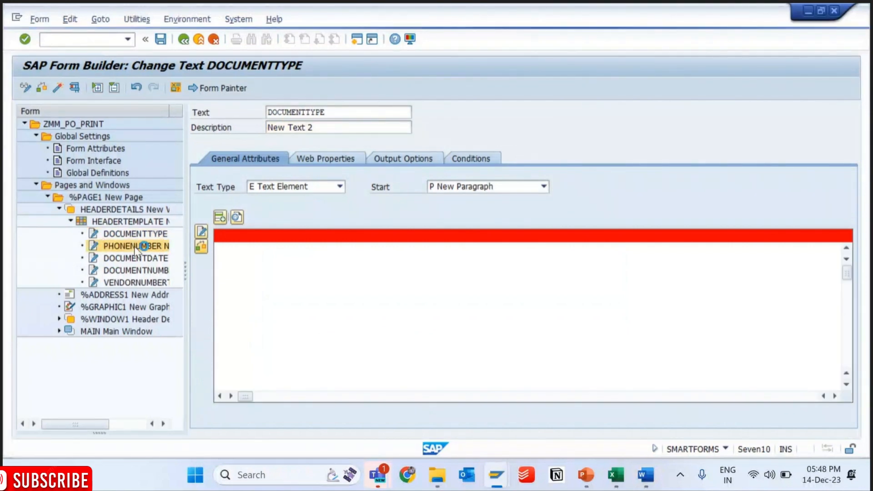
pyautogui.click(645, 475)
pyautogui.click(646, 476)
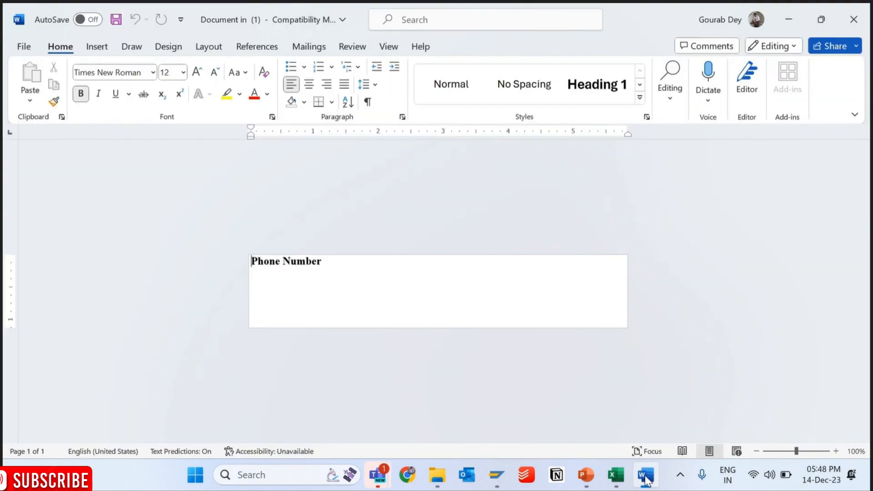
pyautogui.click(646, 476)
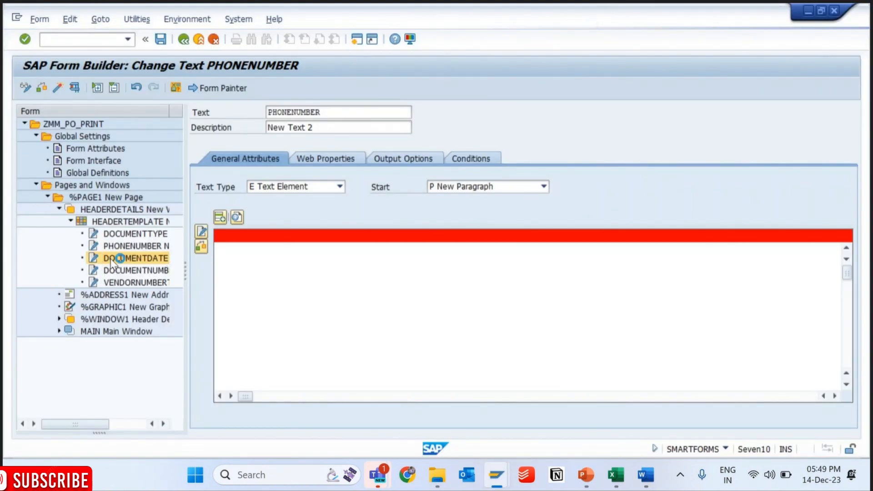
pyautogui.click(112, 259)
pyautogui.hotkey('alt', 'Tab')
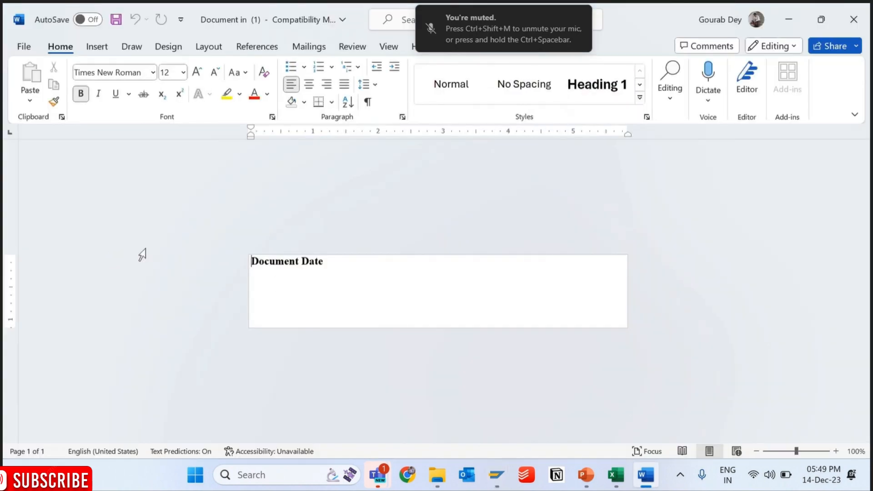
pyautogui.click(788, 20)
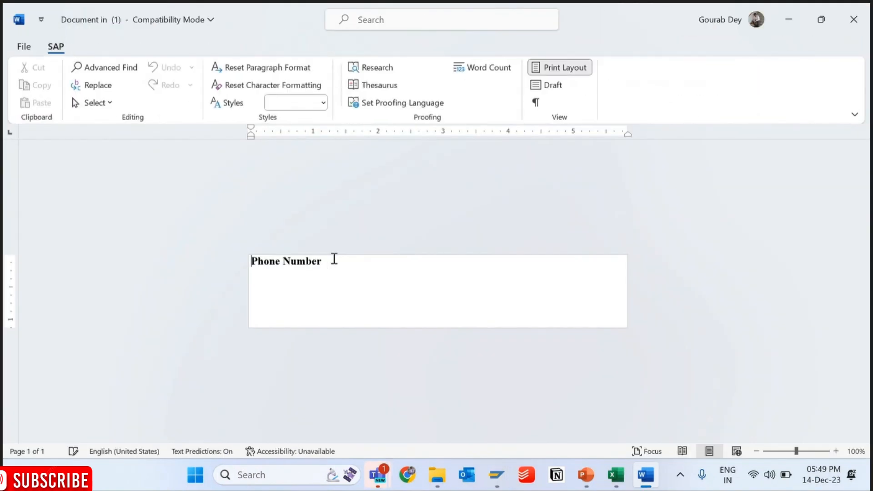
# - Replace the content of the DOCUMENTTYPE text with "Document Type" and return to the Form Builder
pyautogui.moveTo(334, 259); pyautogui.dragTo(228, 254)
pyautogui.write('Document')
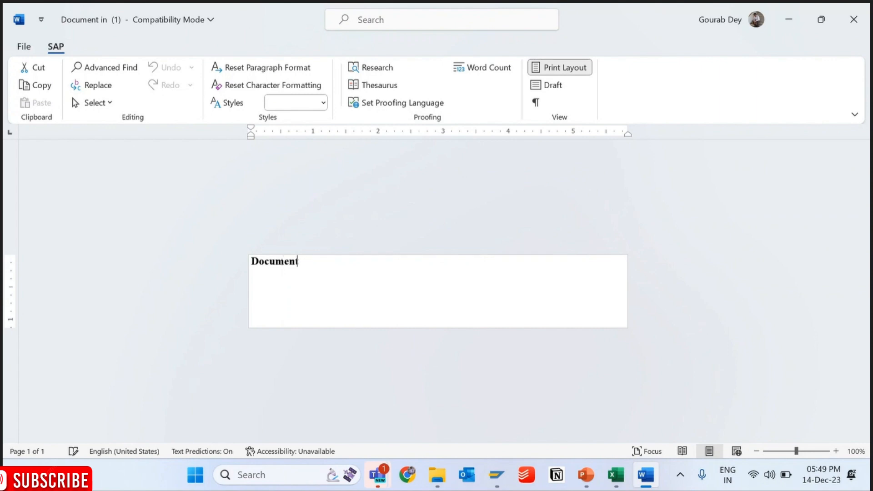
pyautogui.write(' Type')
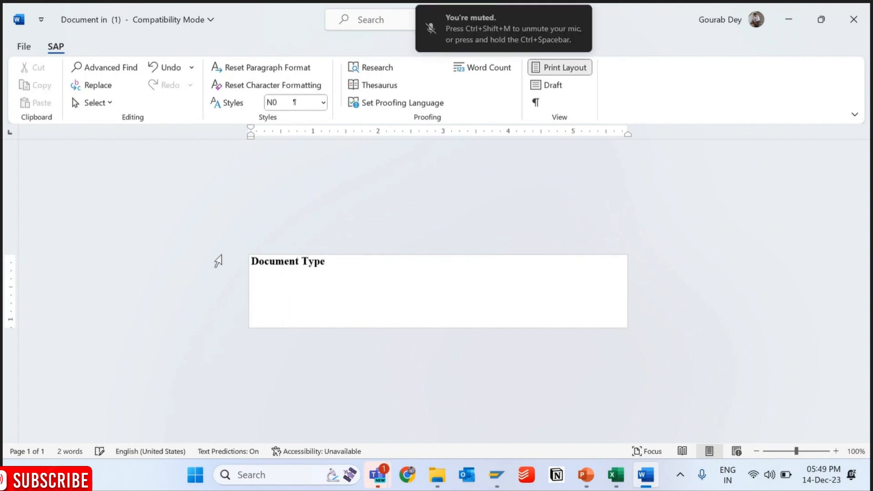
pyautogui.click(796, 26)
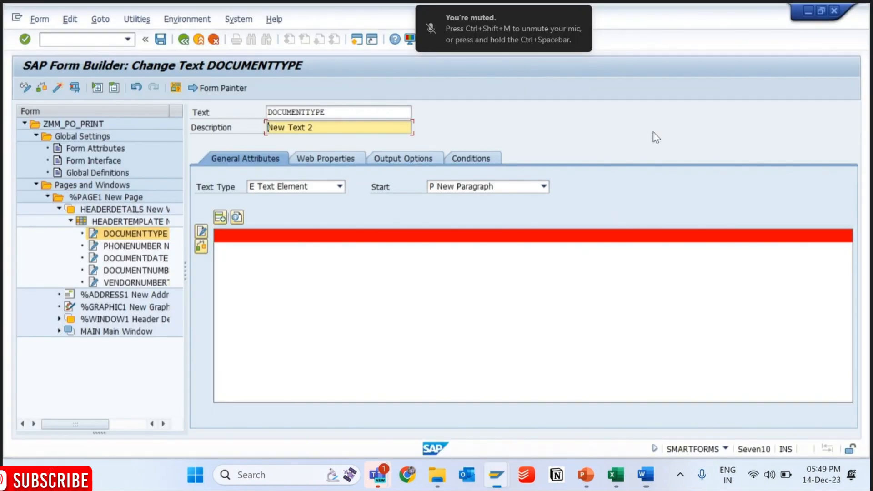
# - Check the label texts of VENDORNUMBERTEXT and DOCUMENTTYPE in the Word editor
pyautogui.click(110, 282)
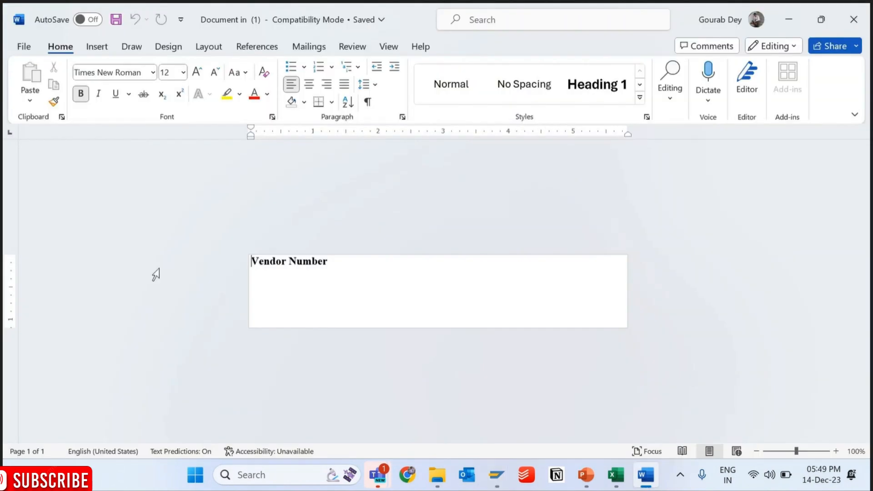
pyautogui.click(794, 21)
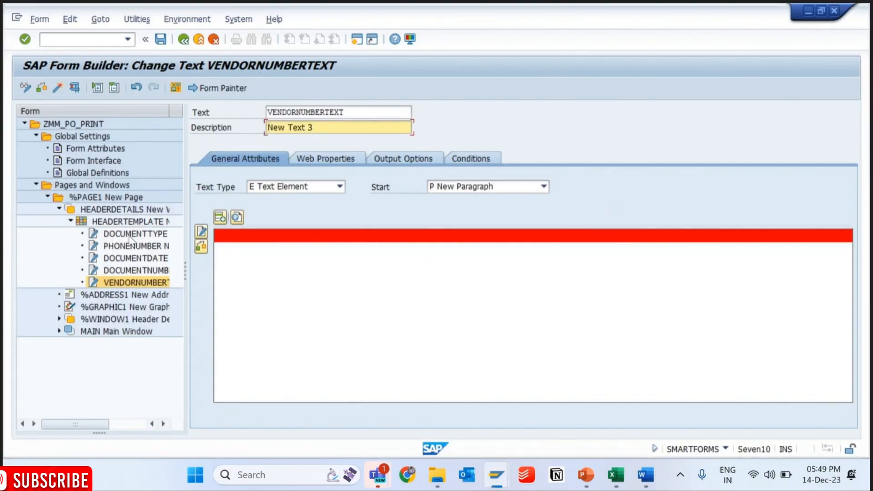
pyautogui.click(645, 482)
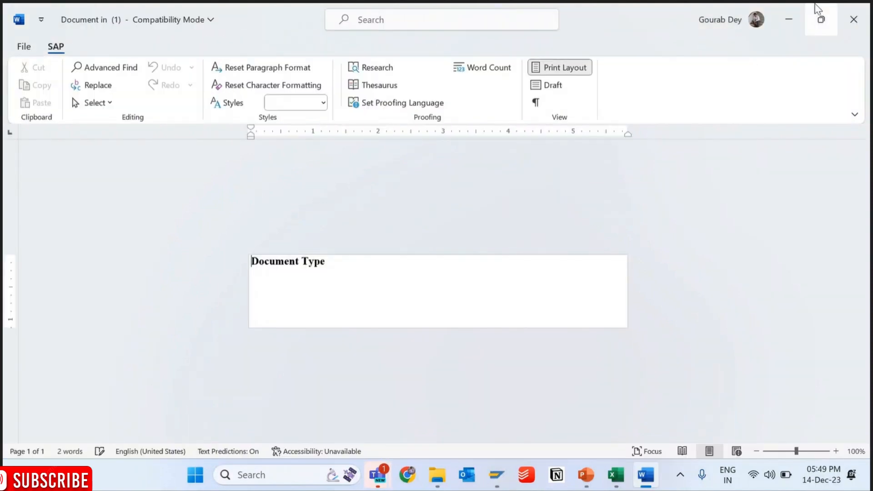
pyautogui.click(788, 20)
pyautogui.click(652, 478)
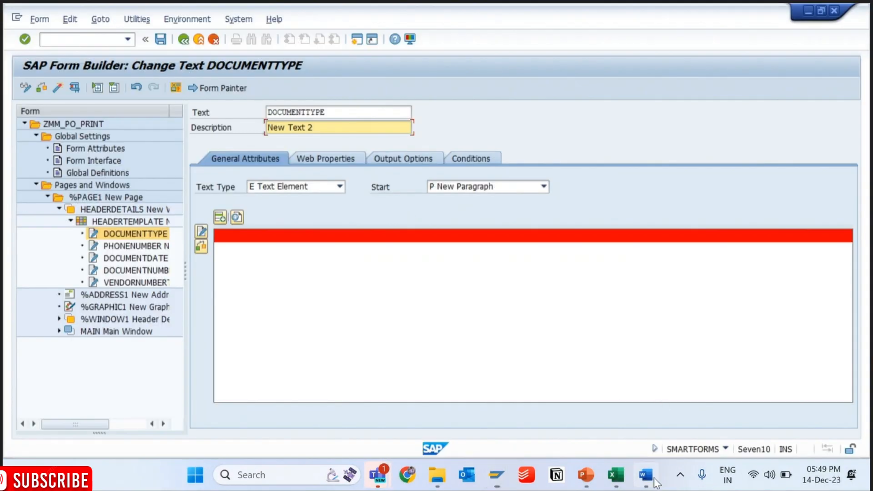
pyautogui.click(652, 479)
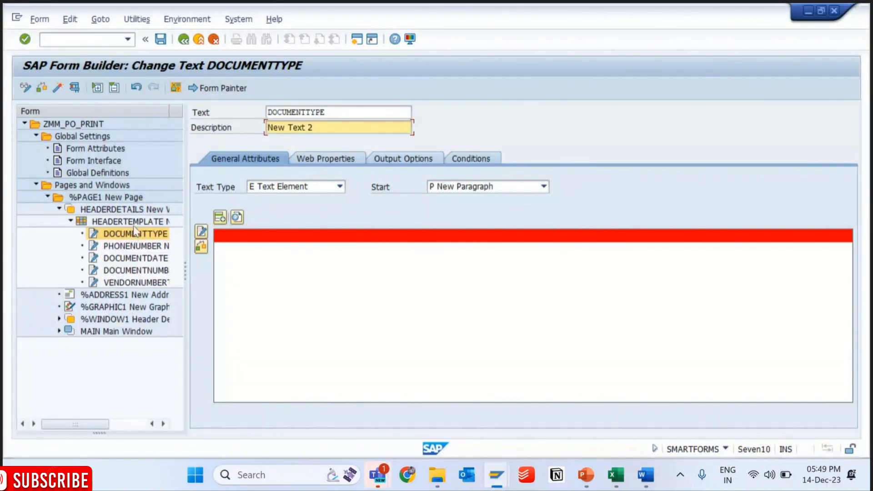
# - Verify the contents of the PHONENUMBER and DOCUMENTTYPE texts and return to the DOCUMENTTYPE node
pyautogui.click(136, 246)
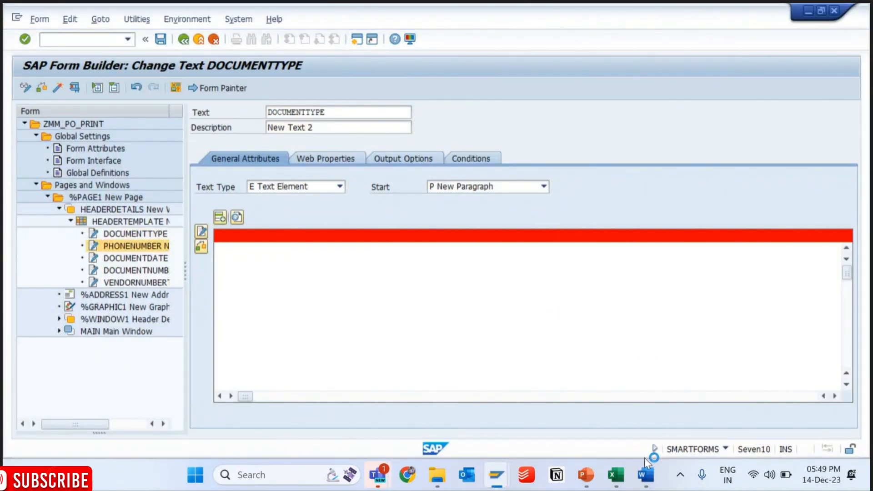
pyautogui.click(645, 476)
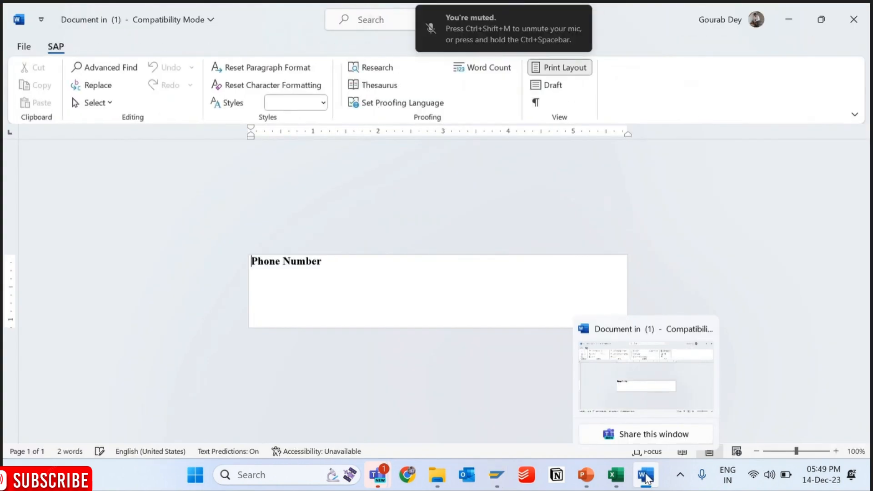
pyautogui.click(646, 476)
pyautogui.click(646, 475)
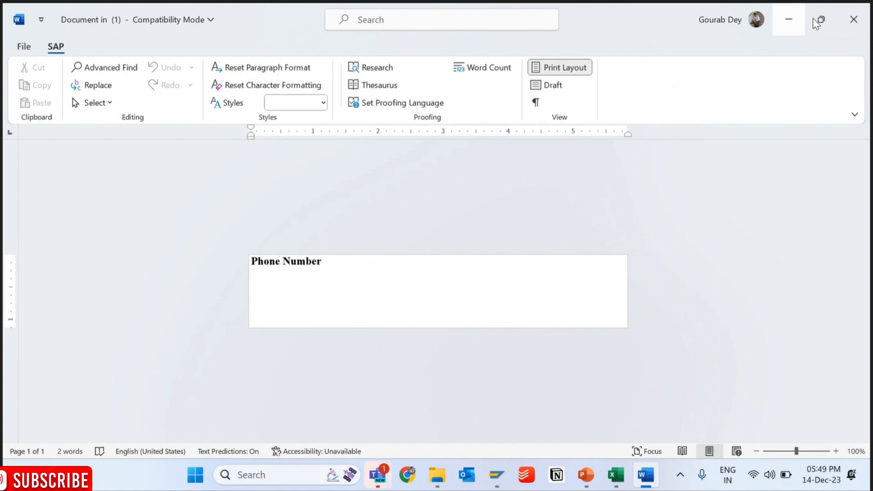
pyautogui.click(789, 19)
pyautogui.click(152, 234)
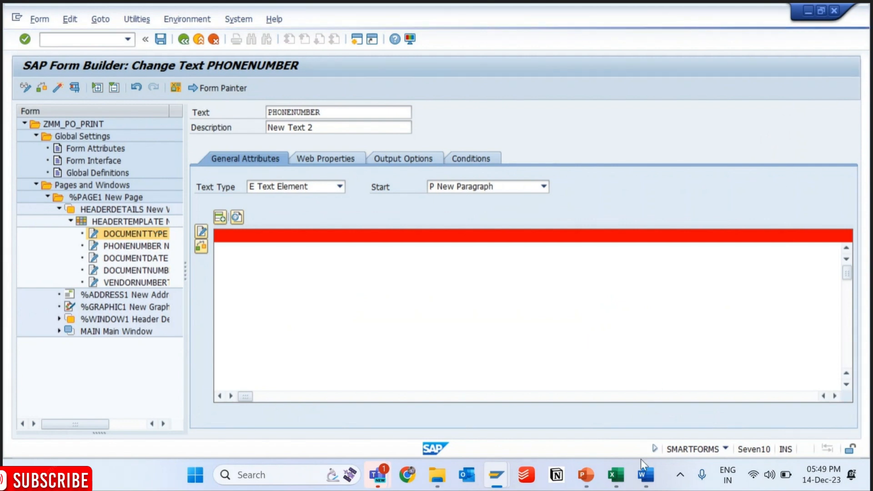
pyautogui.click(647, 478)
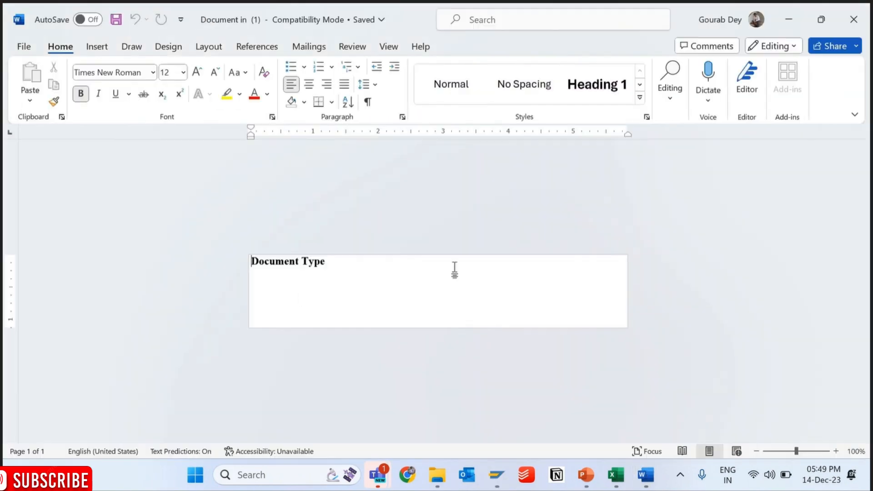
pyautogui.click(792, 19)
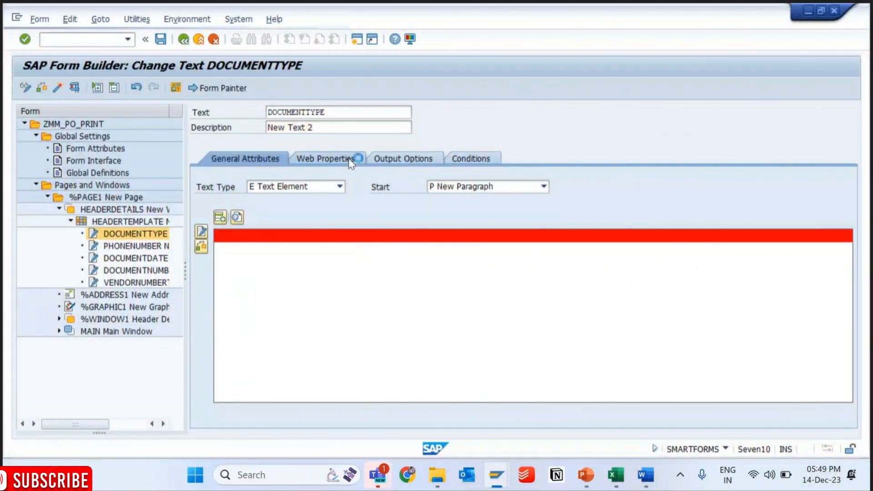
# - Assign the DOCUMENTTYPE text to line 2, column 3 of the output structure, save, and activate the form
pyautogui.click(353, 159)
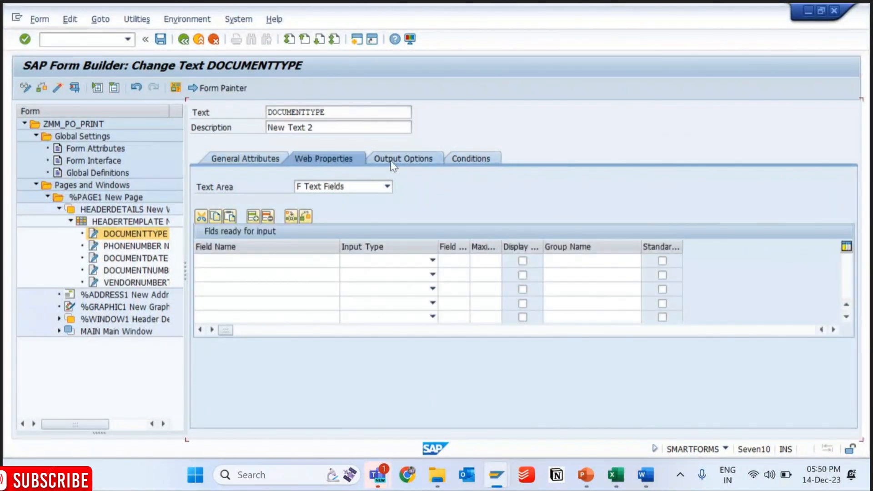
pyautogui.click(392, 160)
pyautogui.click(852, 364)
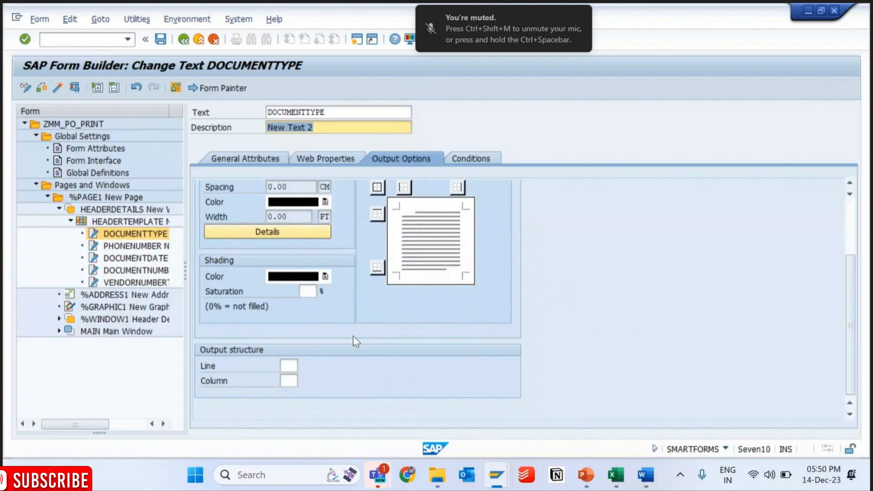
pyautogui.click(285, 363)
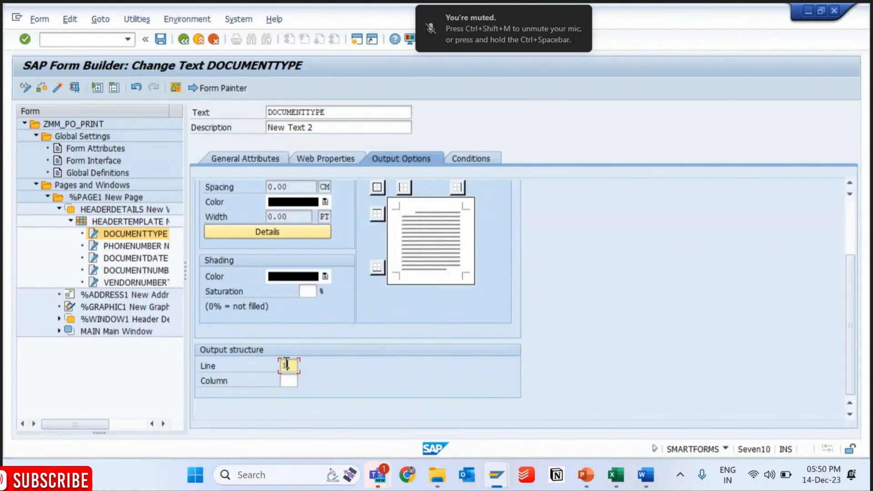
pyautogui.write('2')
pyautogui.press('Tab')
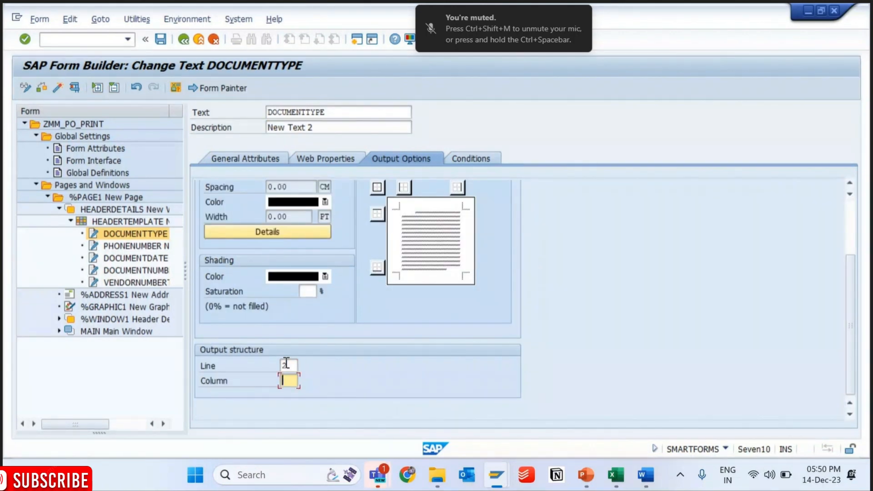
pyautogui.write('3')
pyautogui.hotkey('ctrl', 's')
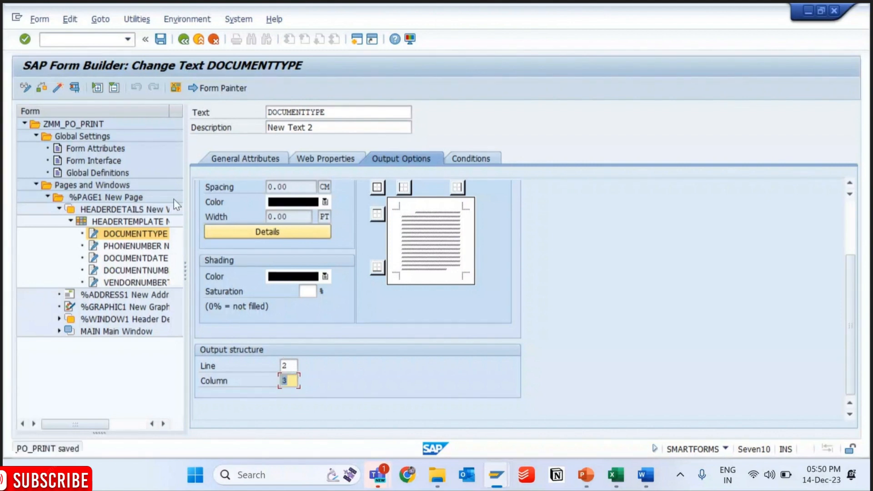
pyautogui.click(59, 86)
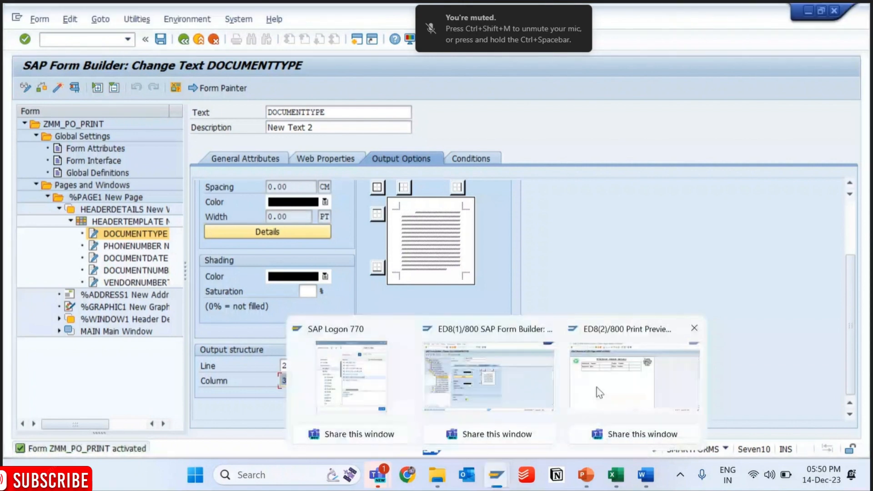
# - Restart SE38 in the print preview session and rerun the driver program to check where Document Type prints
pyautogui.click(618, 373)
pyautogui.click(128, 39)
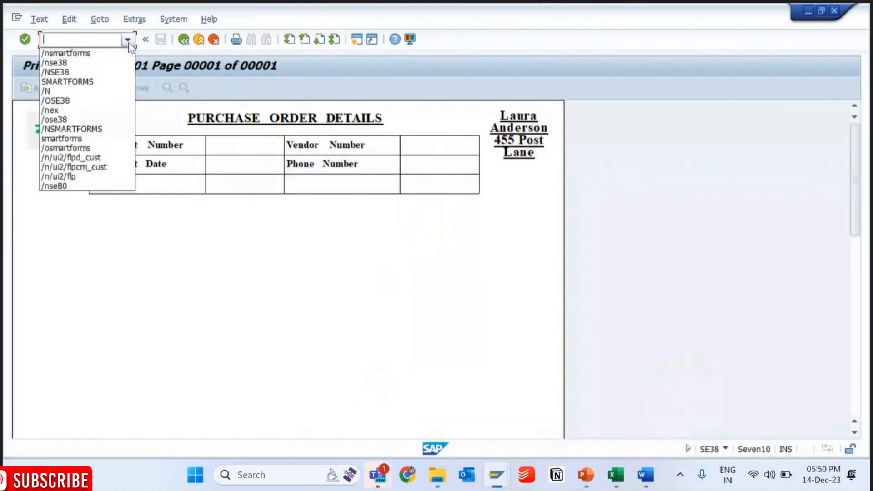
pyautogui.click(78, 62)
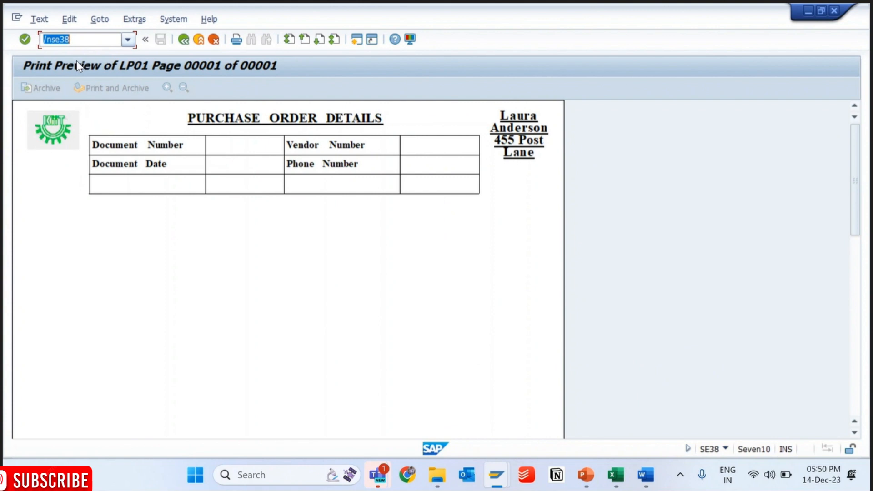
pyautogui.press('Return')
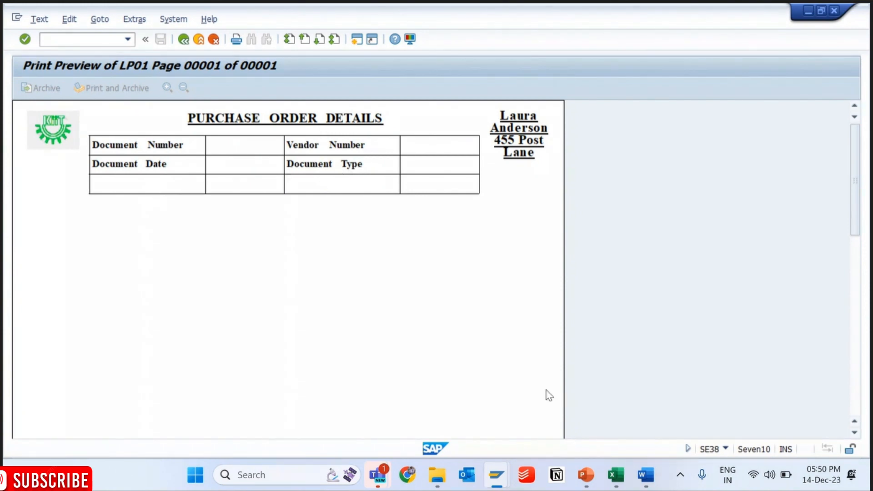
# - Return to the Form Builder, change the DOCUMENTTYPE text's output structure to line 3, column 1, and activate the form
pyautogui.click(496, 475)
pyautogui.click(289, 366)
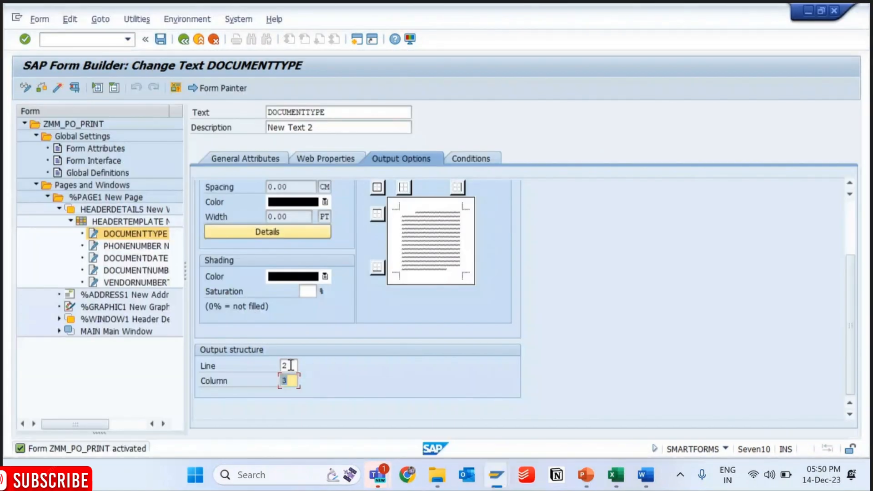
pyautogui.write('3')
pyautogui.press('Tab')
pyautogui.press('Return')
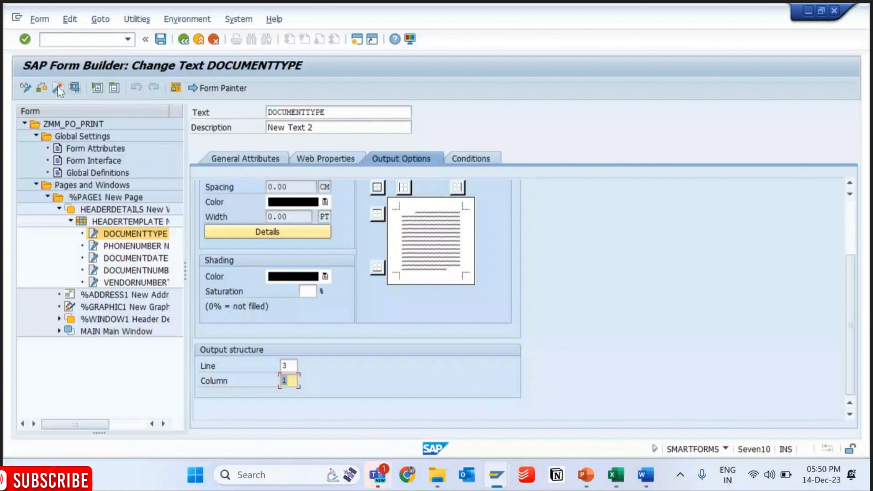
pyautogui.click(58, 86)
# - Rerun the smartform driver program from SE38 and check the header table labels in the print preview
pyautogui.moveTo(496, 476)
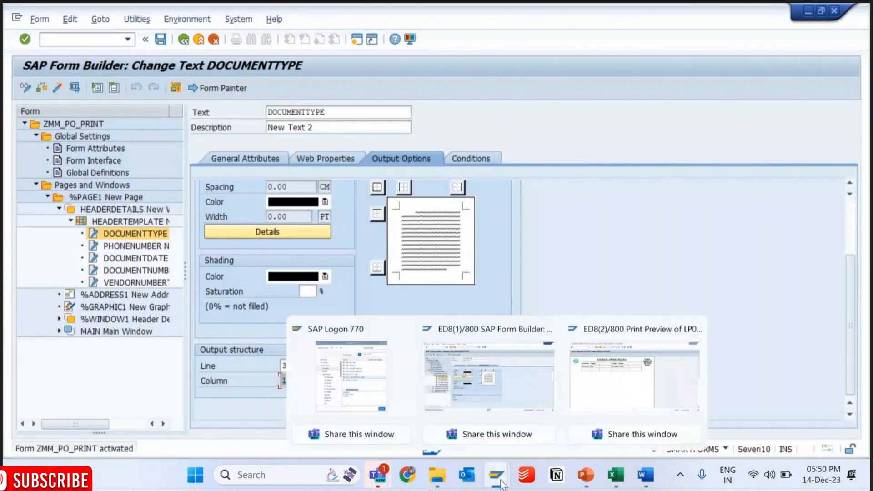
pyautogui.click(634, 377)
pyautogui.click(128, 39)
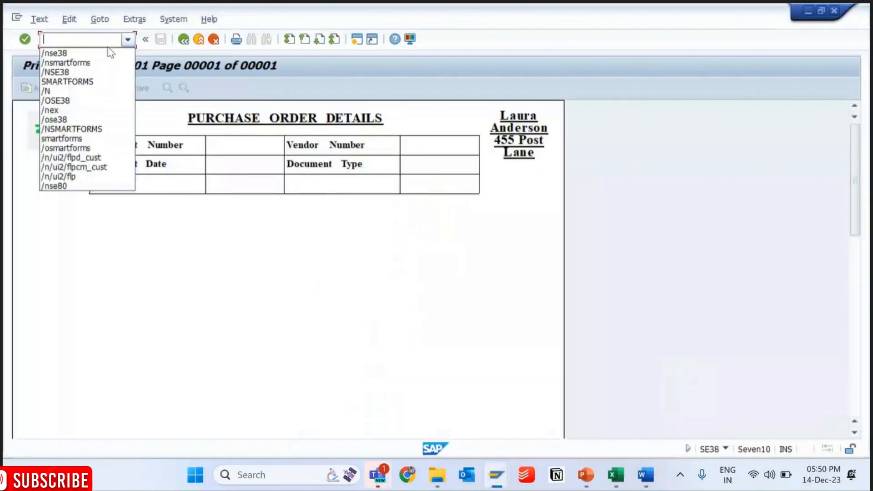
pyautogui.click(92, 54)
pyautogui.press('F8')
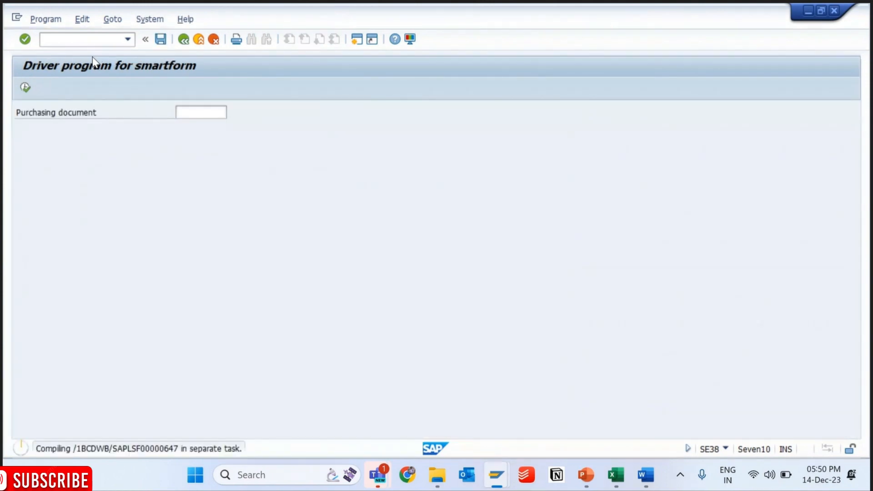
pyautogui.press('F8')
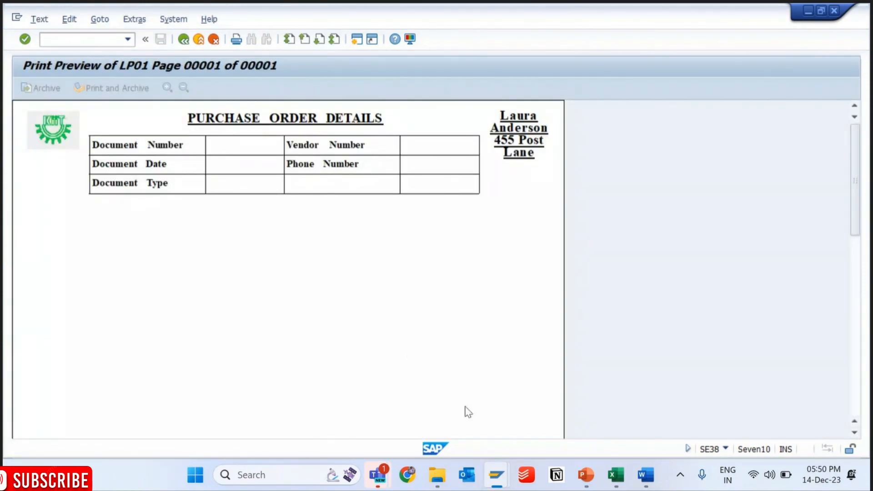
# - Return to the Form Builder and examine the HEADERDETAILS window in the Form Painter
pyautogui.moveTo(494, 476)
pyautogui.click(489, 373)
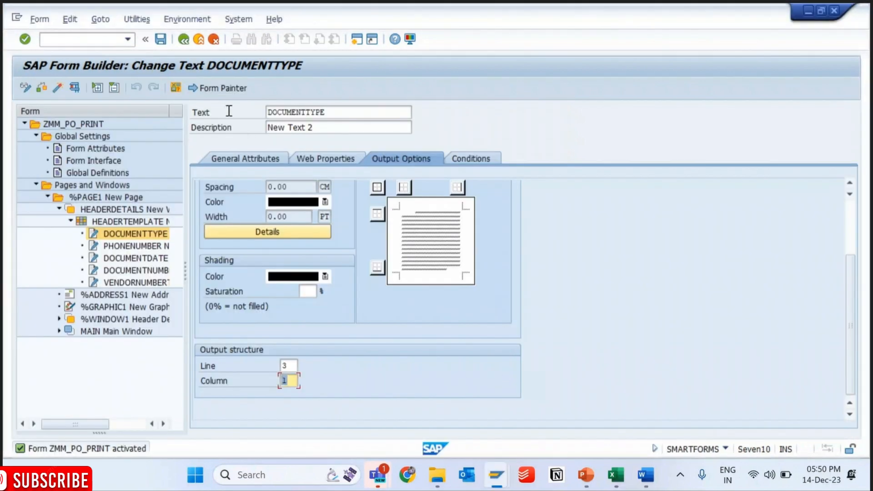
pyautogui.click(222, 87)
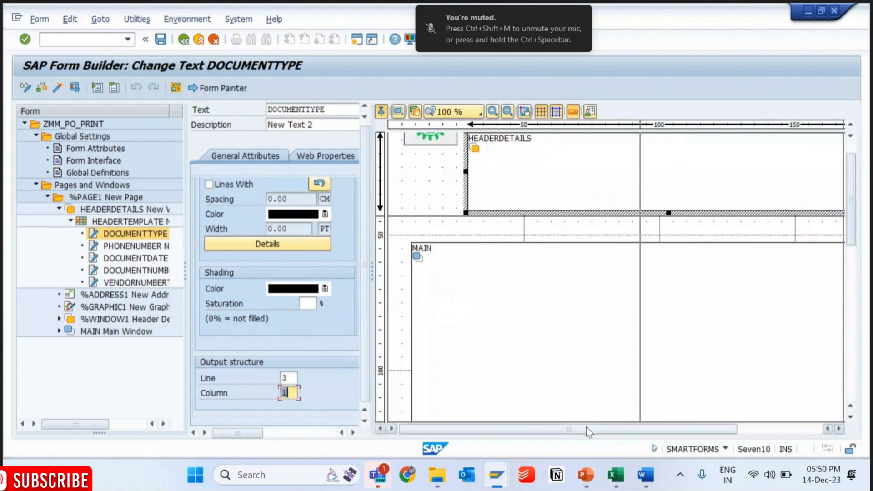
pyautogui.moveTo(585, 431); pyautogui.dragTo(601, 432)
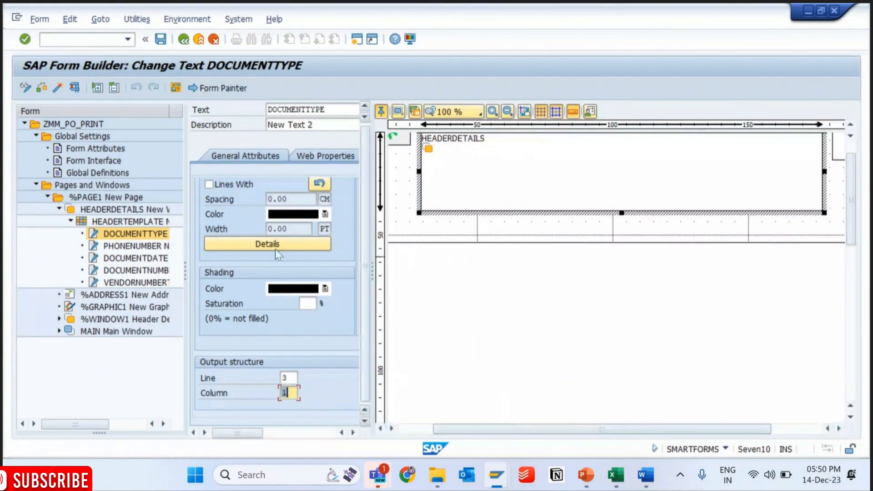
# - Close the Form Painter and remove the lines from all cells of the HEADERTEMPLATE template
pyautogui.click(124, 222)
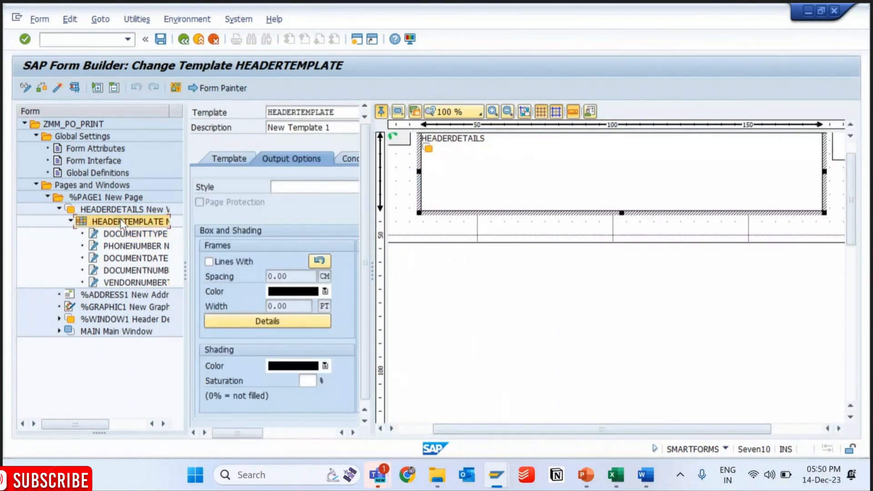
pyautogui.click(230, 155)
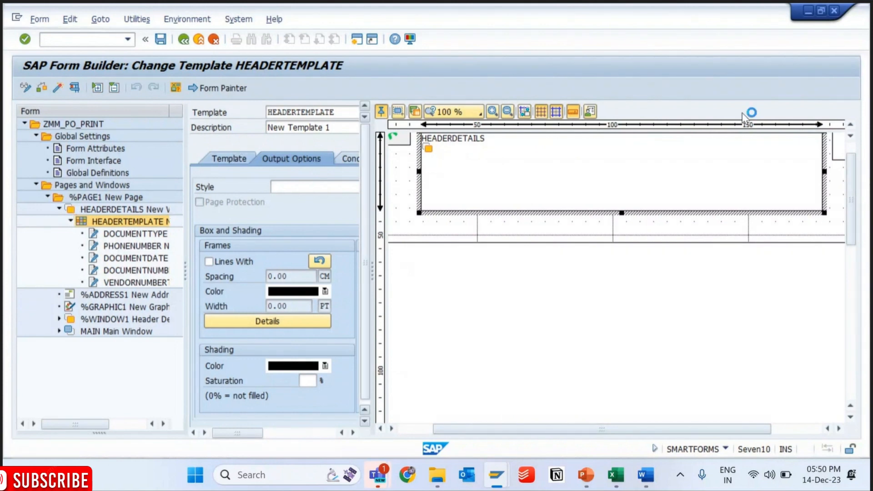
pyautogui.click(227, 88)
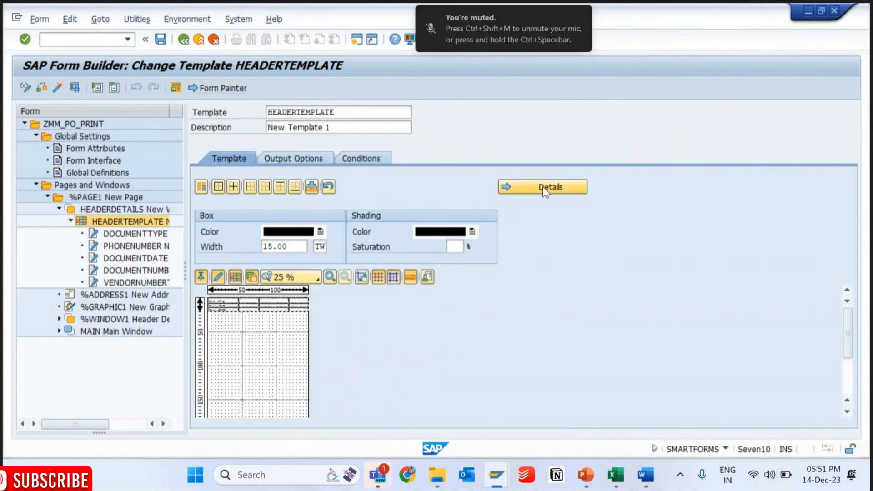
pyautogui.click(542, 187)
pyautogui.click(542, 191)
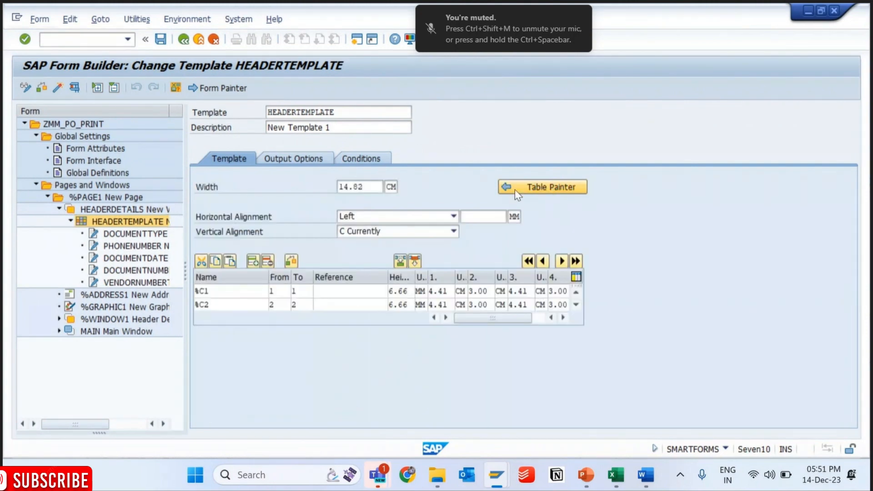
pyautogui.click(287, 279)
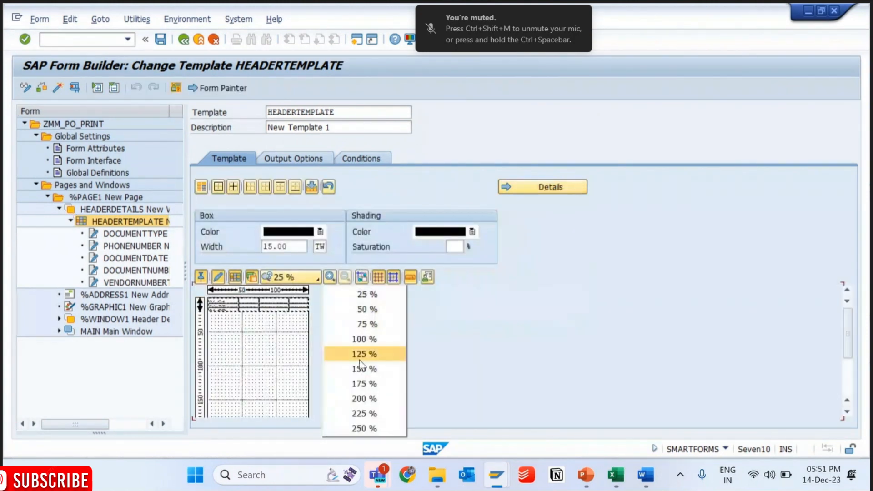
pyautogui.click(364, 339)
pyautogui.moveTo(276, 298)
pyautogui.mouseDown()
pyautogui.moveTo(250, 277)
pyautogui.moveTo(228, 282)
pyautogui.moveTo(234, 277)
pyautogui.moveTo(238, 312)
pyautogui.mouseUp()
pyautogui.click(238, 312)
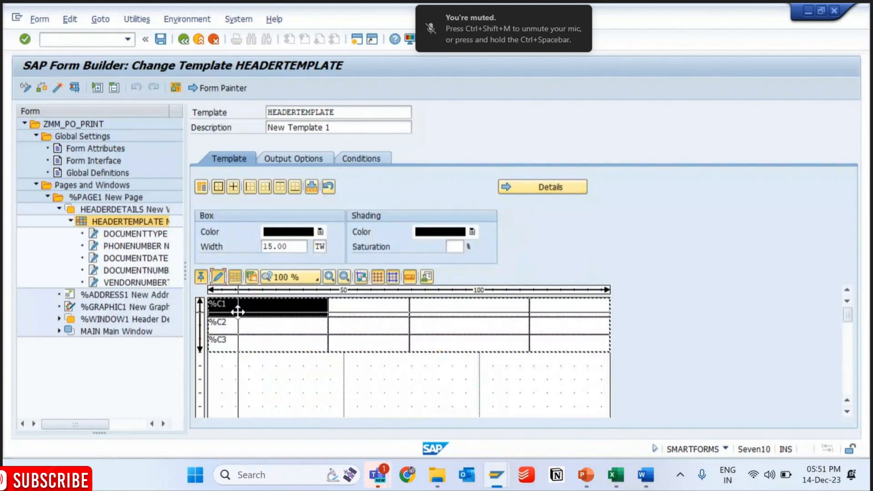
pyautogui.hotkey('ctrl', 'a')
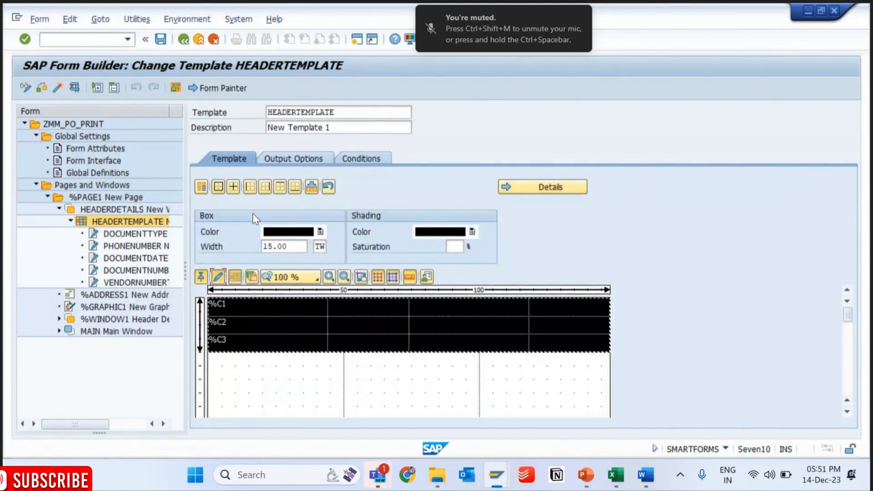
pyautogui.click(328, 186)
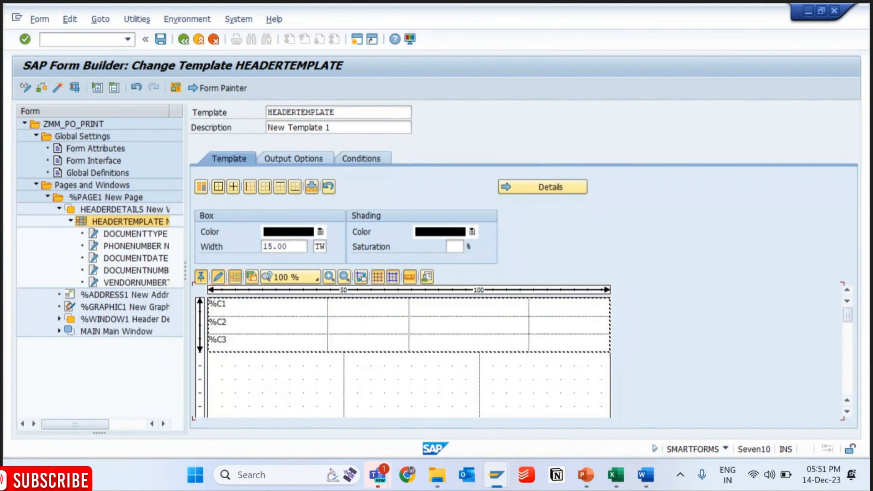
pyautogui.moveTo(273, 308); pyautogui.dragTo(545, 306)
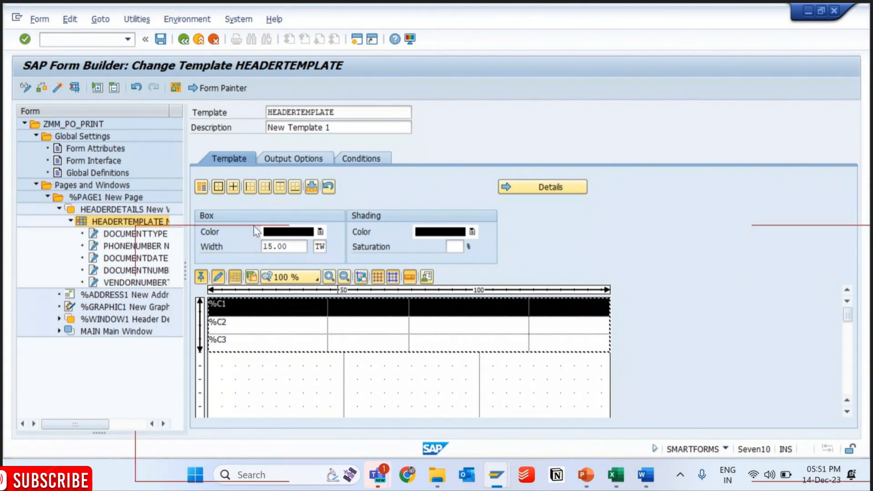
pyautogui.click(205, 187)
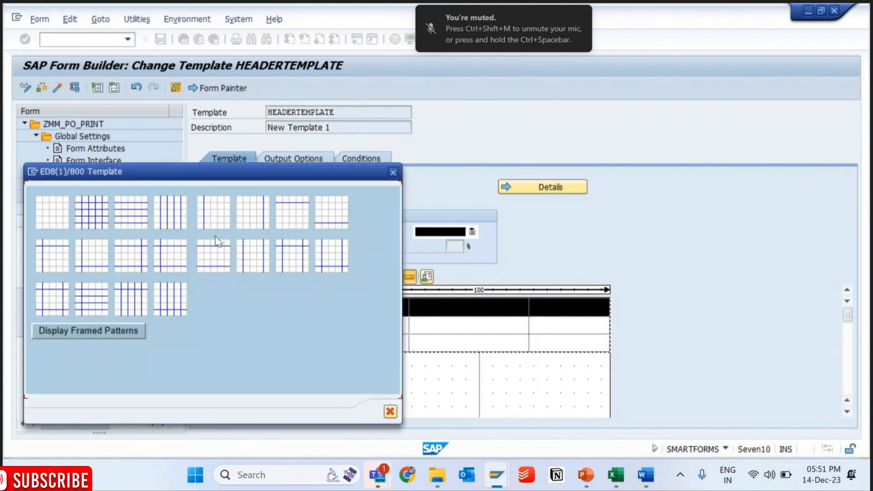
pyautogui.click(115, 335)
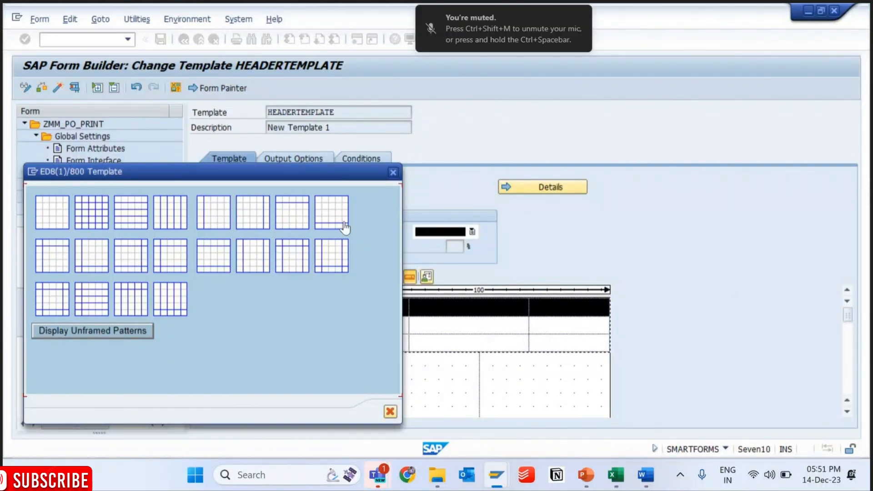
pyautogui.click(393, 172)
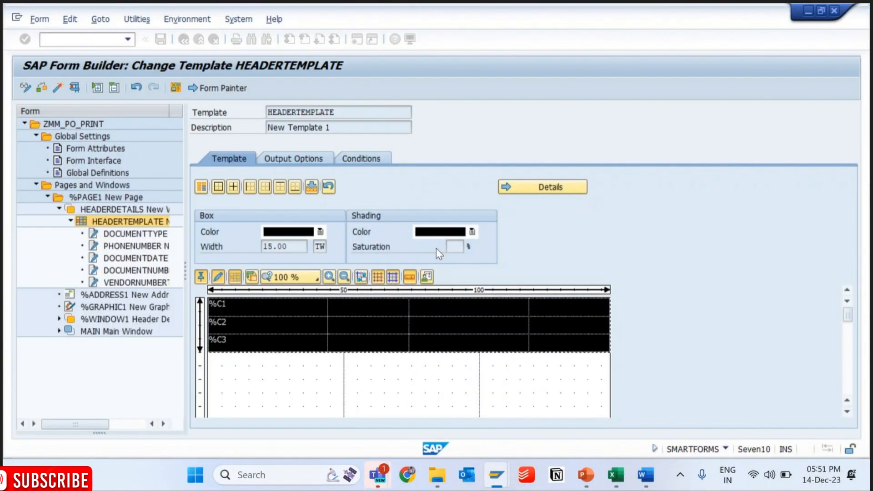
# - Apply the framed pattern with only an outer border to all HEADERTEMPLATE cells, then save and activate the form
pyautogui.click(312, 189)
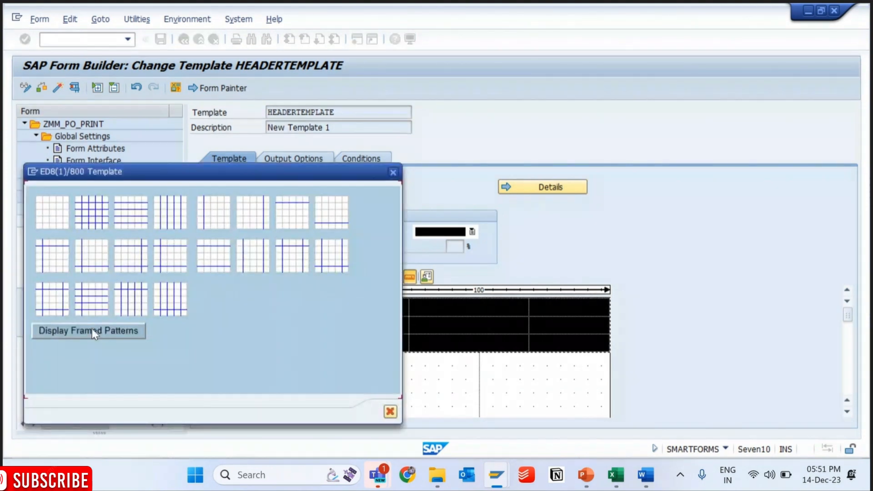
pyautogui.click(91, 328)
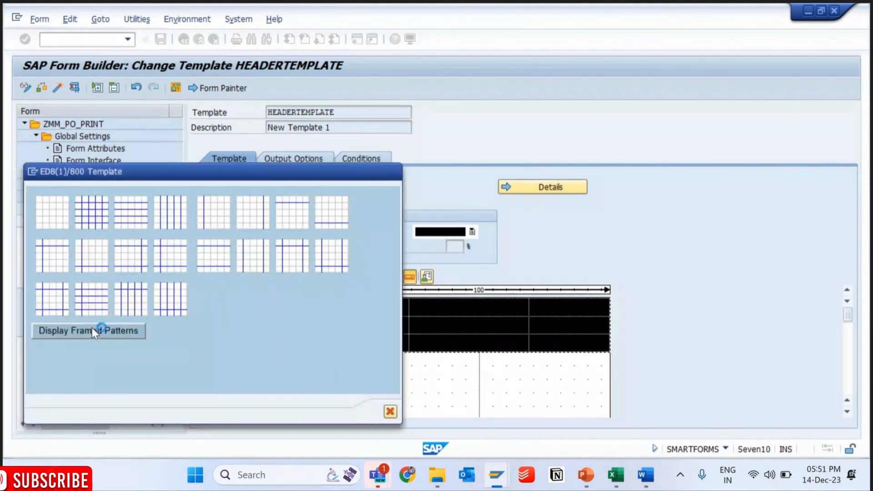
pyautogui.click(51, 217)
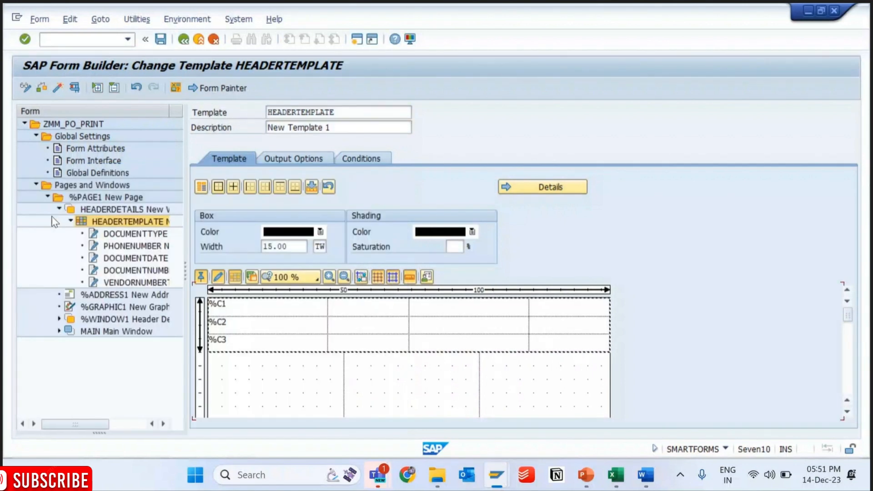
pyautogui.click(160, 39)
pyautogui.click(57, 91)
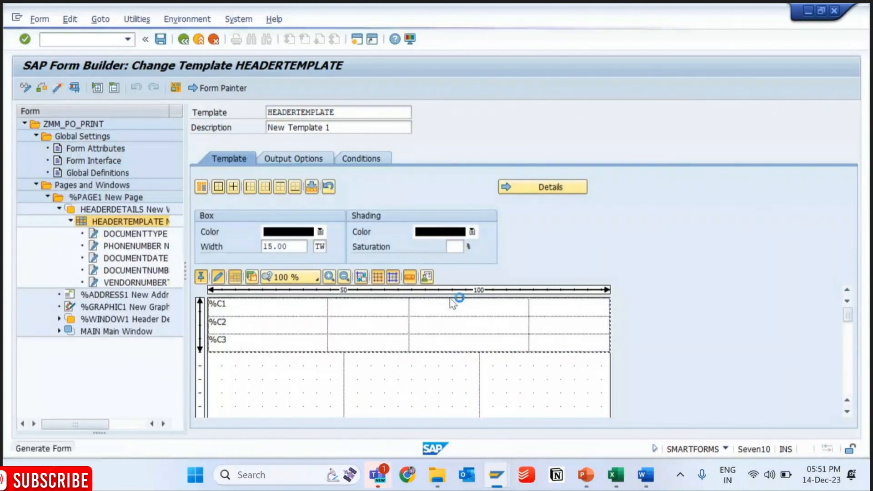
# - Rerun the driver program from SE38 and check the header table's border in the print preview
pyautogui.moveTo(497, 475)
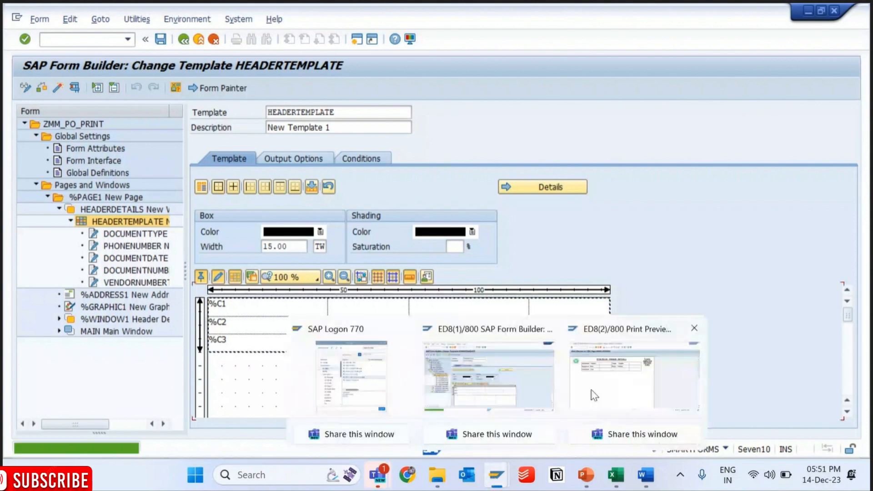
pyautogui.click(594, 396)
pyautogui.click(88, 40)
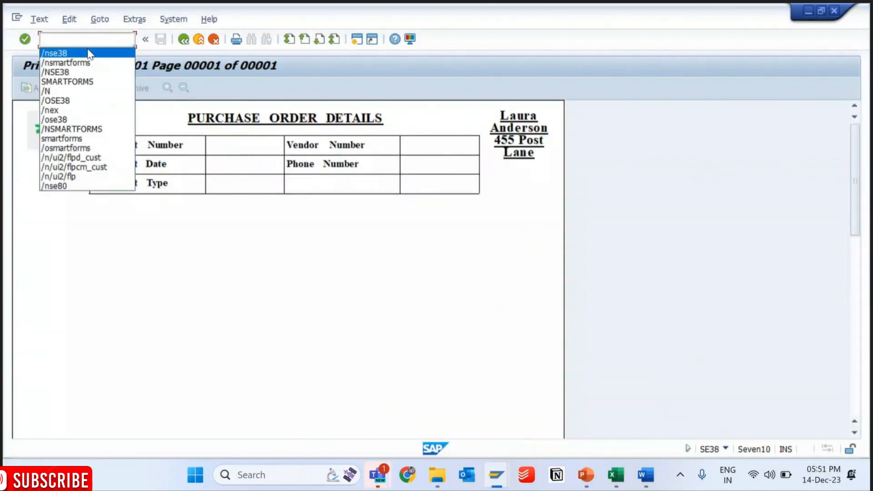
pyautogui.click(88, 53)
pyautogui.press('F8')
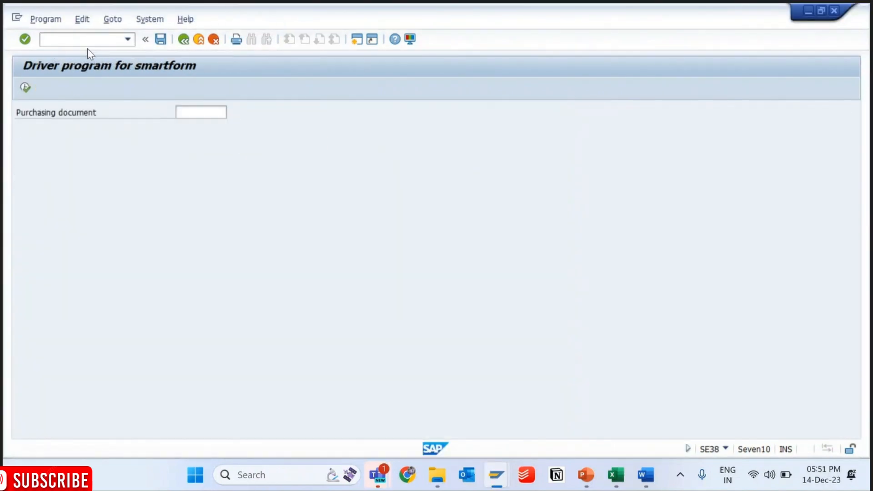
pyautogui.press('F8')
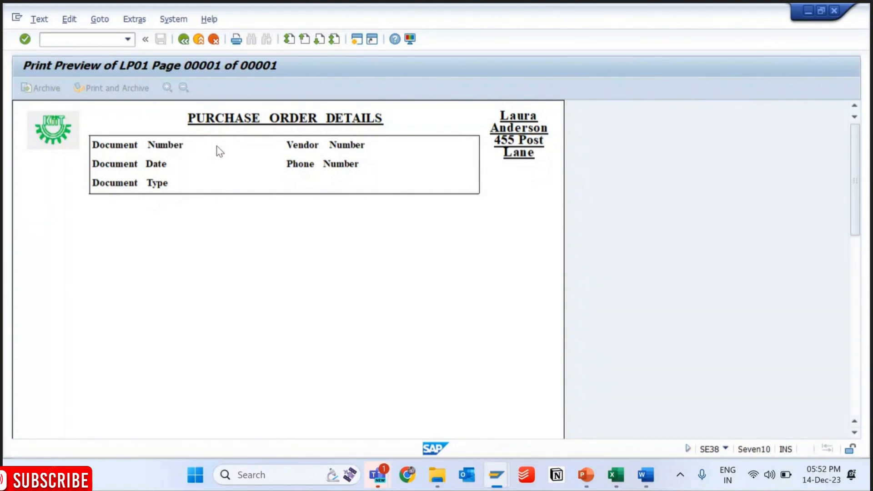
pyautogui.click(655, 476)
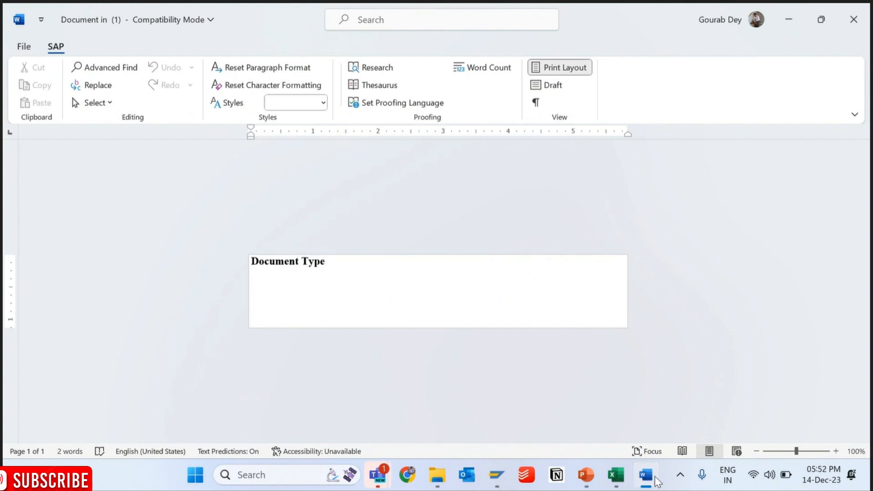
pyautogui.moveTo(655, 477); pyautogui.dragTo(384, 318)
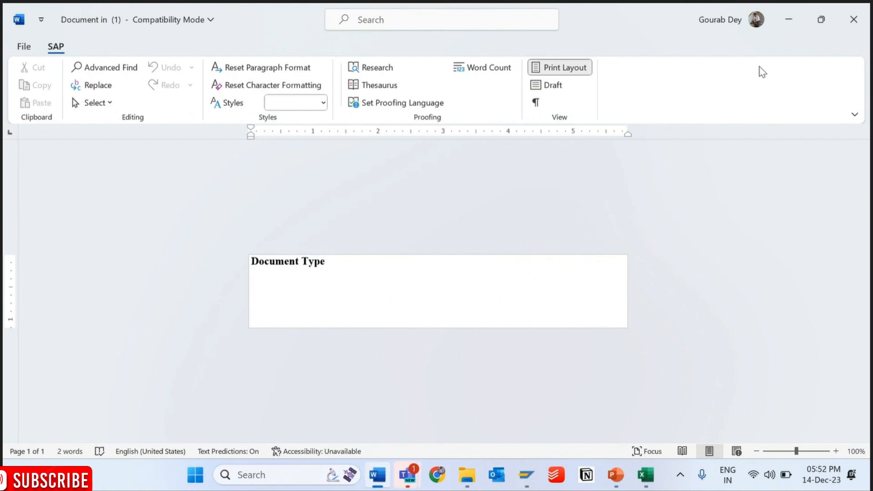
pyautogui.click(789, 22)
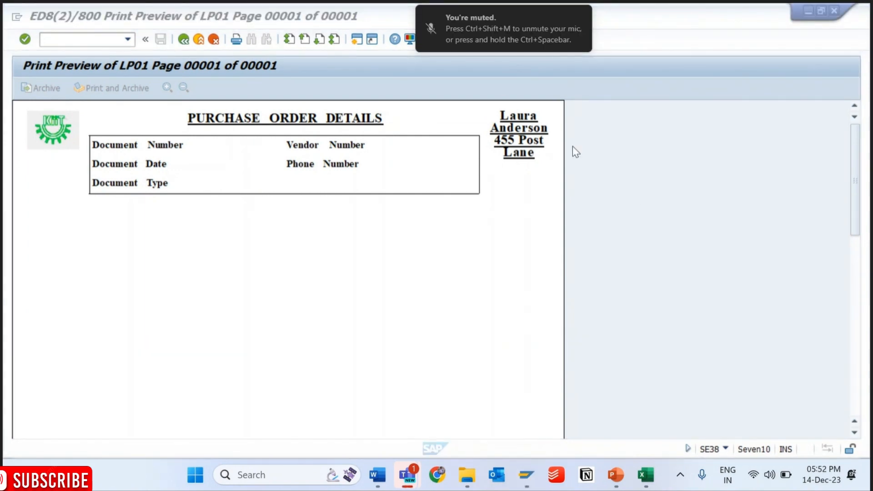
pyautogui.click(482, 27)
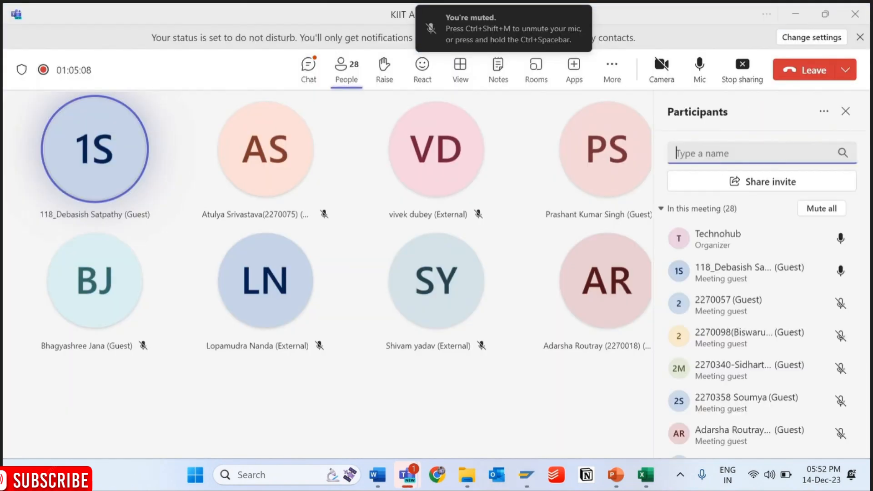
pyautogui.click(795, 18)
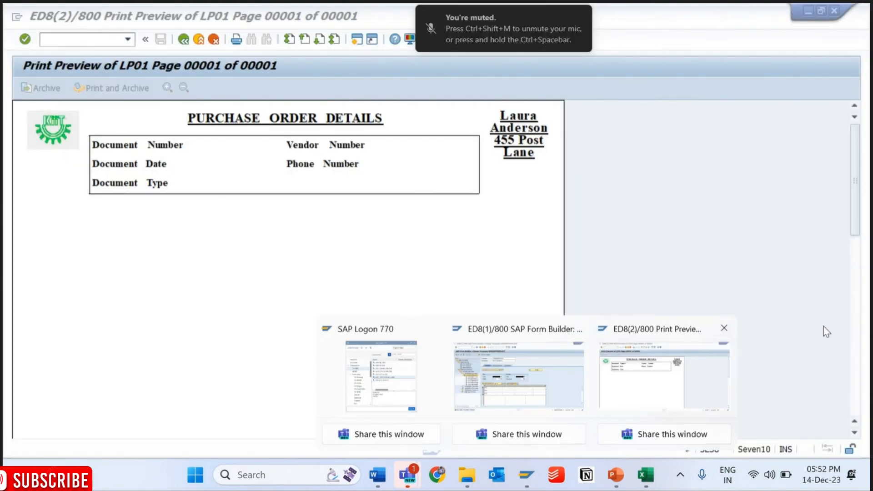
pyautogui.click(831, 288)
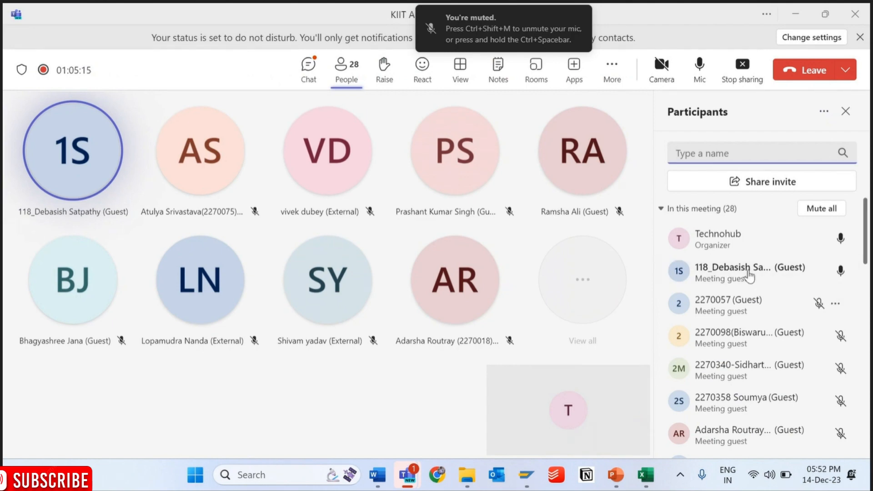
pyautogui.click(844, 112)
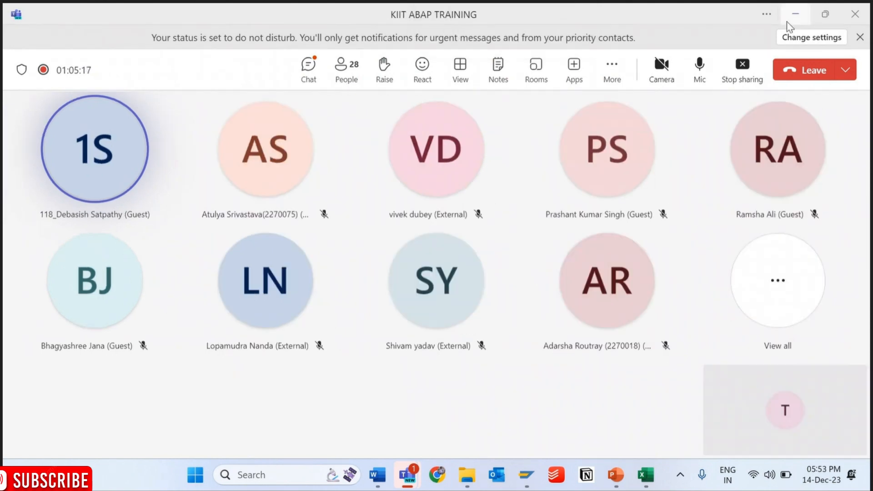
pyautogui.click(795, 15)
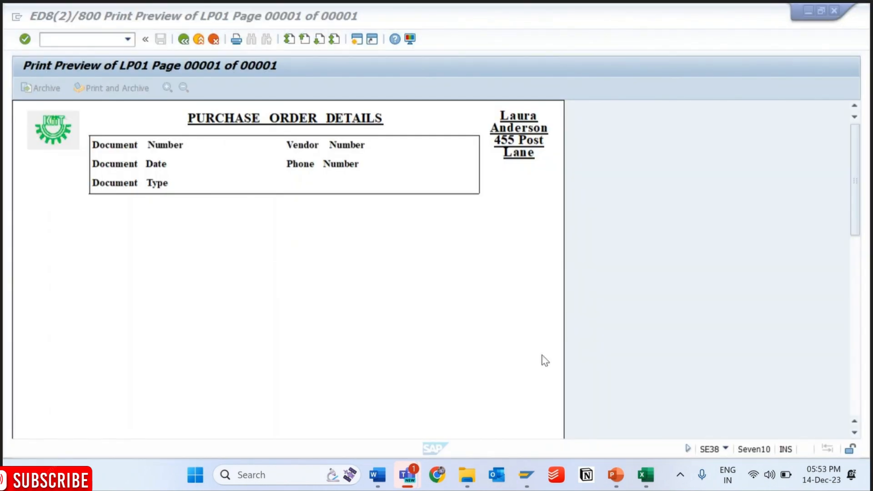
pyautogui.moveTo(530, 476)
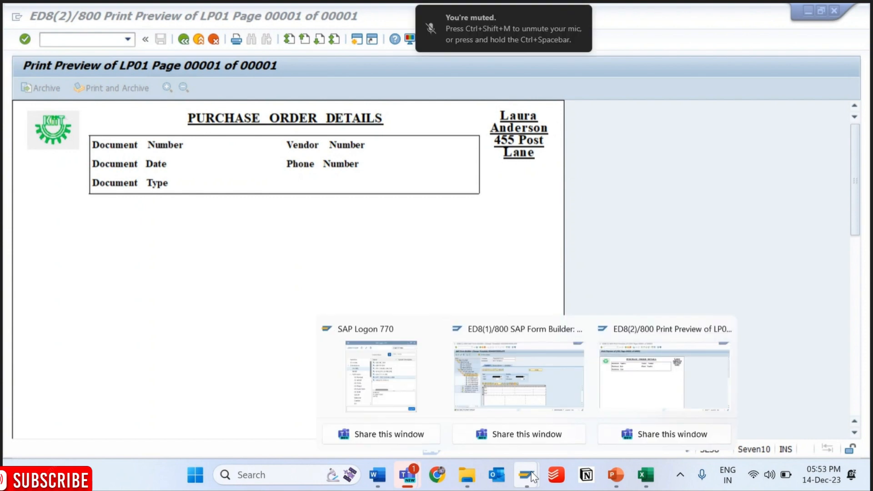
pyautogui.click(641, 376)
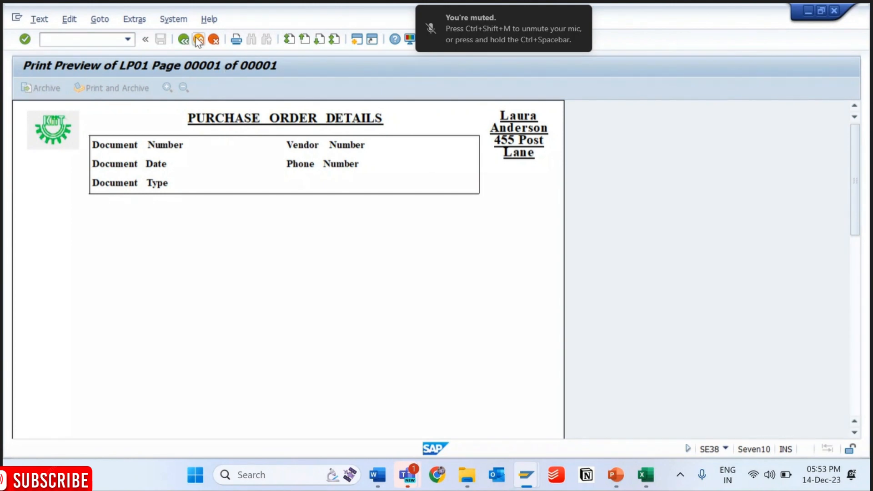
# - Rerun the driver program with the purchasing document left empty and check the header table in the print preview
pyautogui.click(178, 45)
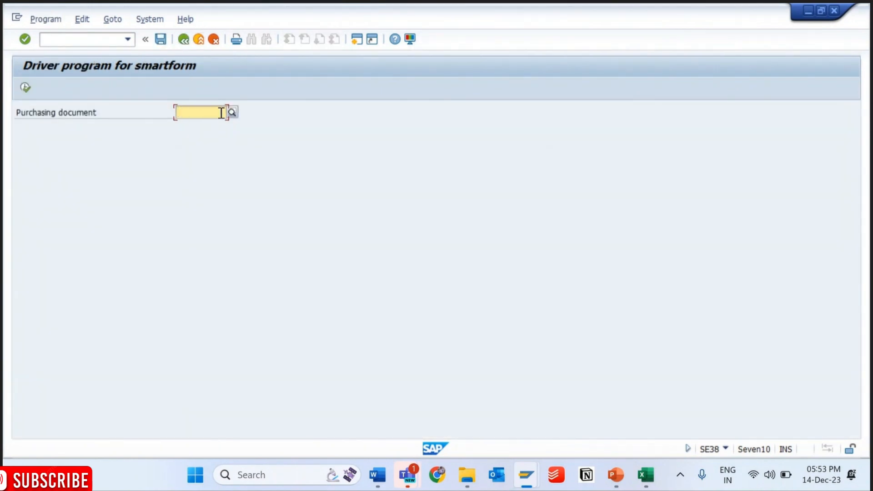
pyautogui.click(24, 87)
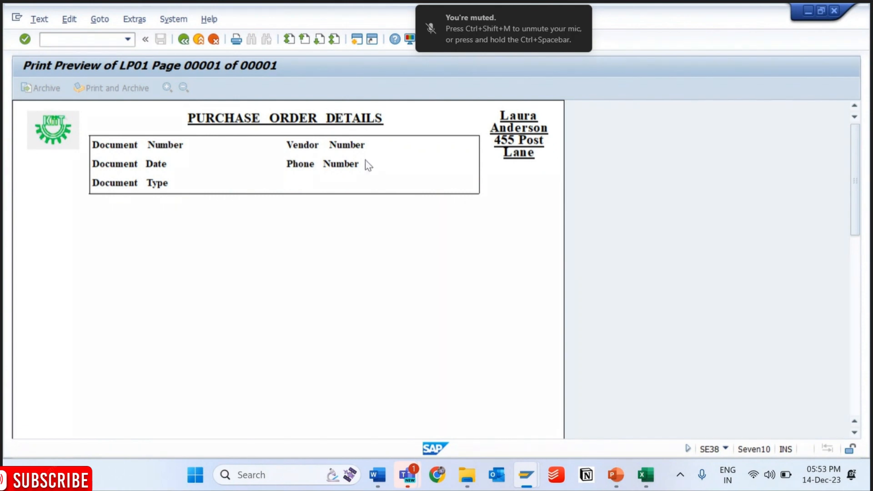
pyautogui.click(183, 40)
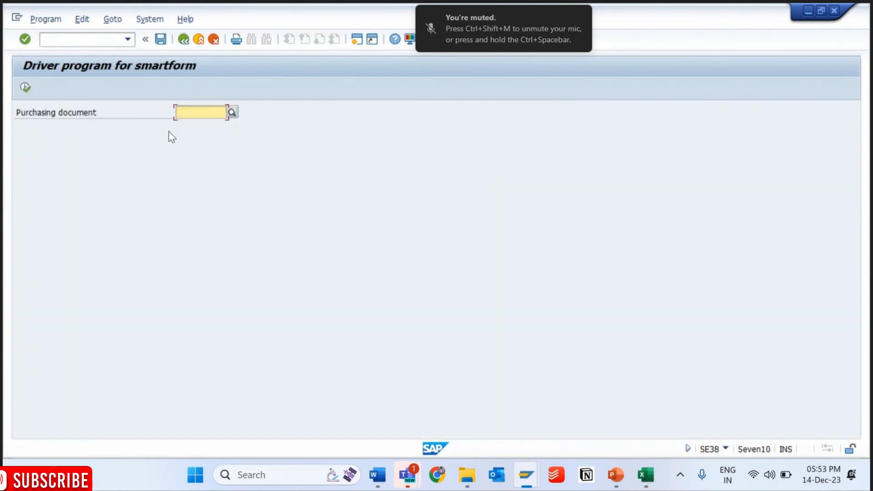
# - Run the driver program for a previously used purchasing document number, check its print preview and return to the selection screen
pyautogui.press('space')
pyautogui.press('Down')
pyautogui.press('Return')
pyautogui.click(25, 87)
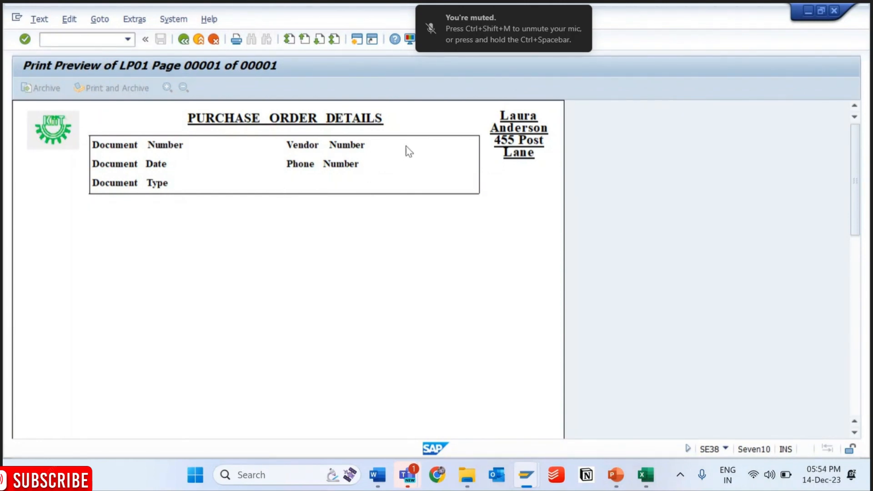
pyautogui.press('F3')
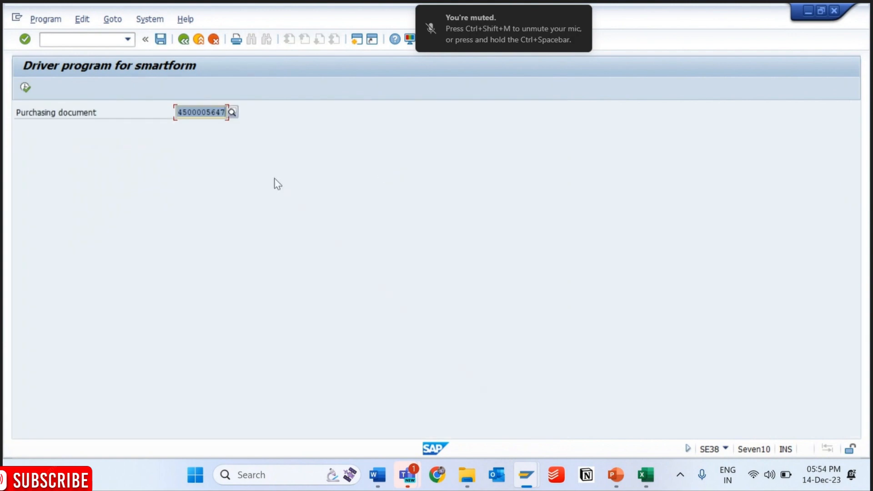
# - Open transaction ME23N in a new session and display the purchase order used in the driver program
pyautogui.hotkey('ctrl', '/')
pyautogui.write('/nse38')
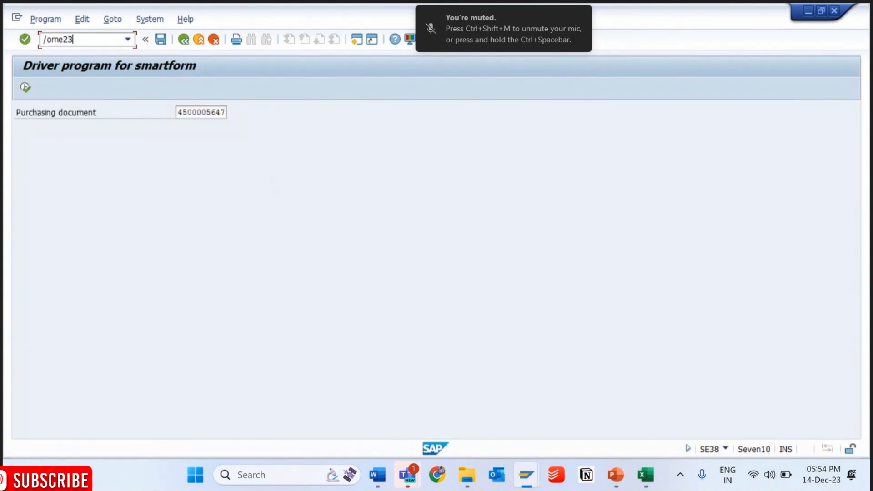
pyautogui.press('Return')
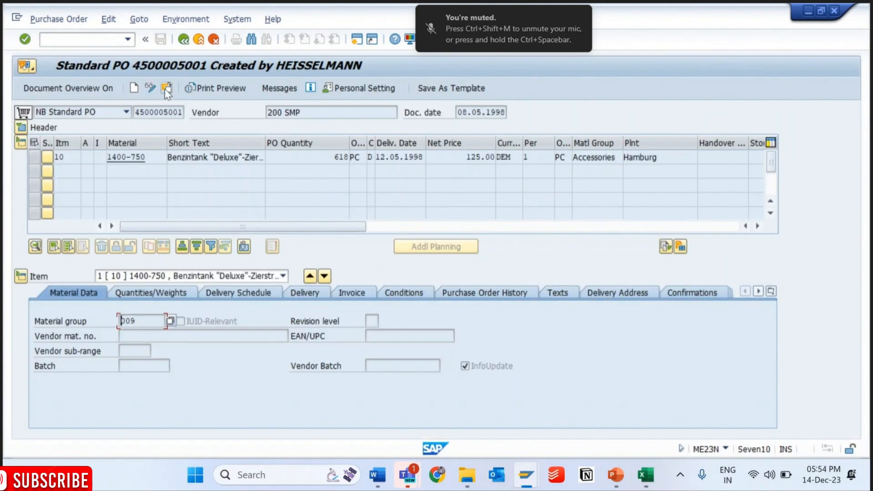
pyautogui.click(166, 89)
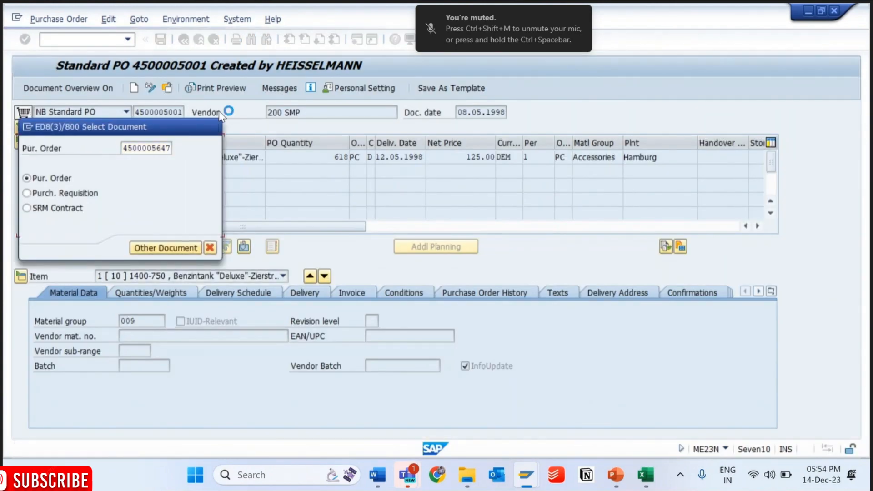
pyautogui.press('Return')
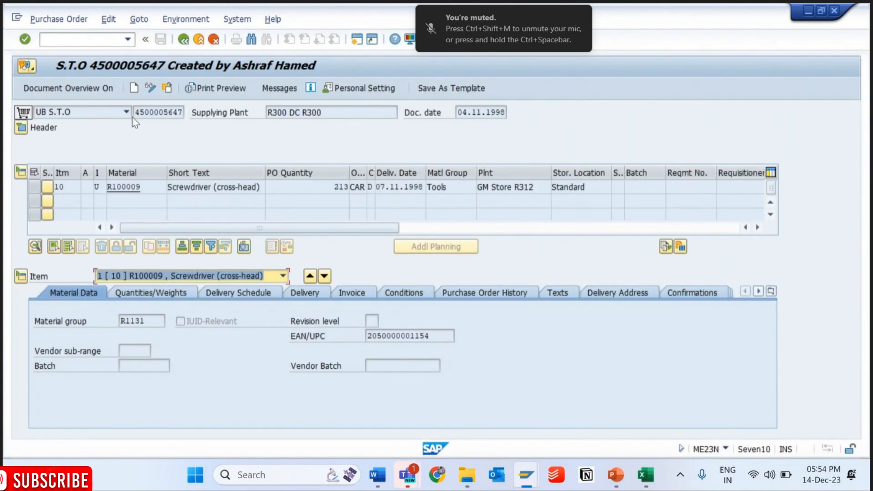
# - Examine the purchase order's document type options, supplying plant and document date
pyautogui.click(101, 112)
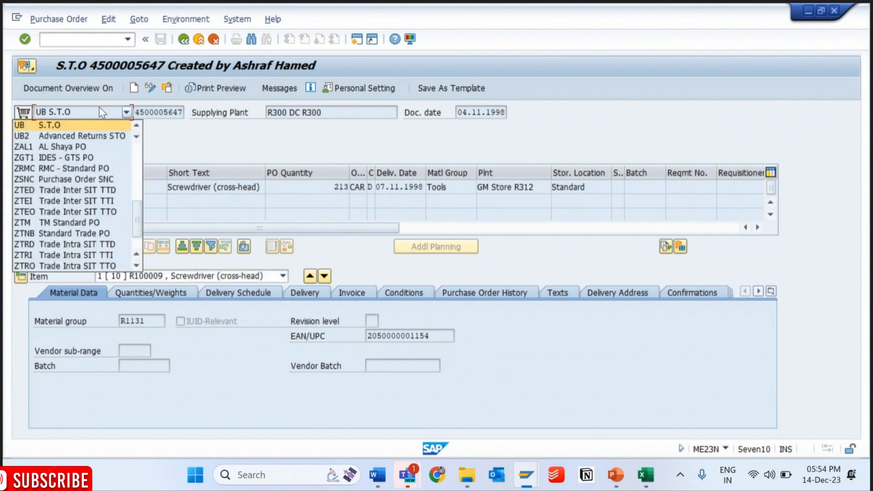
pyautogui.click(99, 109)
pyautogui.click(318, 117)
pyautogui.moveTo(318, 119); pyautogui.dragTo(247, 119)
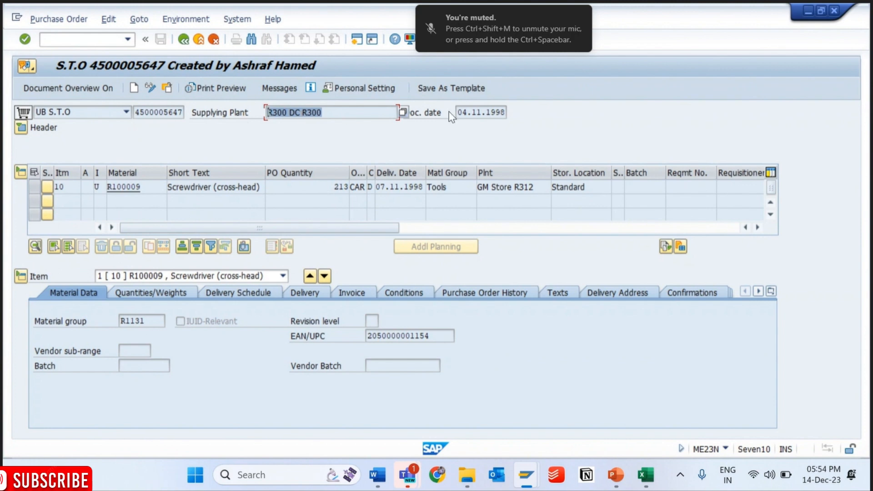
pyautogui.click(469, 112)
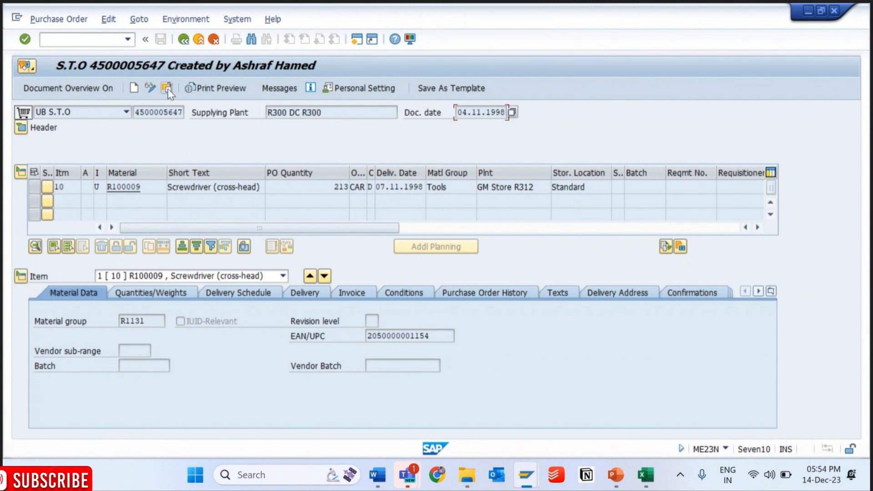
# - Turn on the document overview and open its selection screen for purchase orders
pyautogui.click(94, 85)
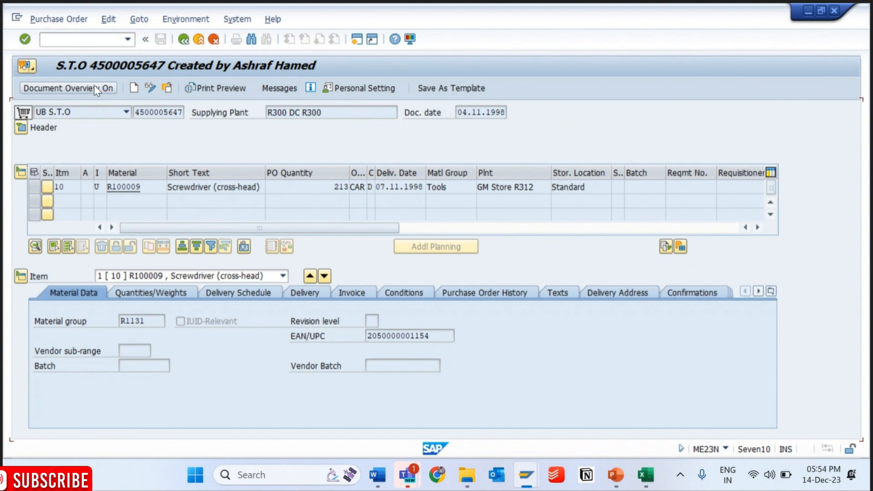
pyautogui.moveTo(87, 204); pyautogui.dragTo(231, 204)
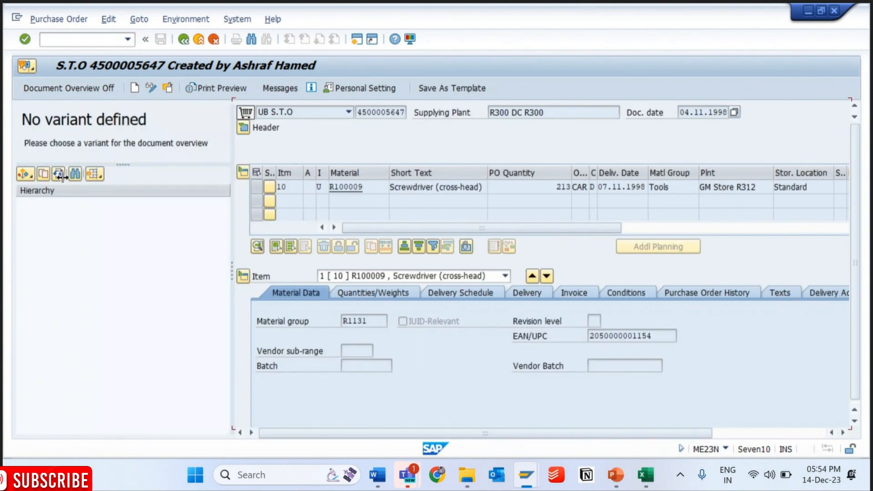
pyautogui.click(29, 176)
pyautogui.click(81, 195)
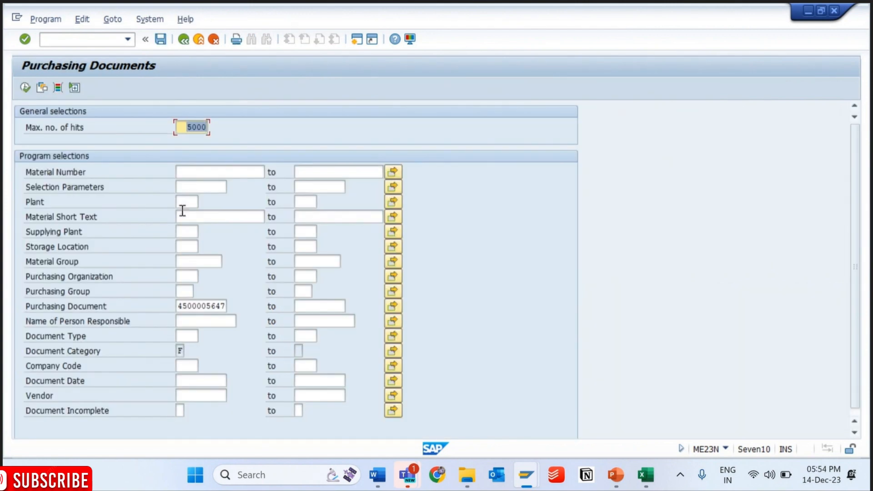
# - Set the document type to AR (Standard PO) and search the purchasing documents
pyautogui.click(193, 336)
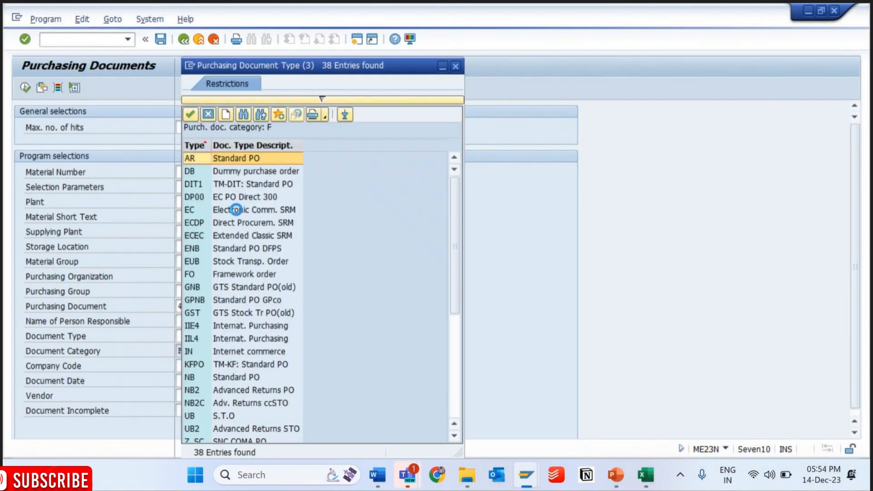
pyautogui.doubleClick(241, 159)
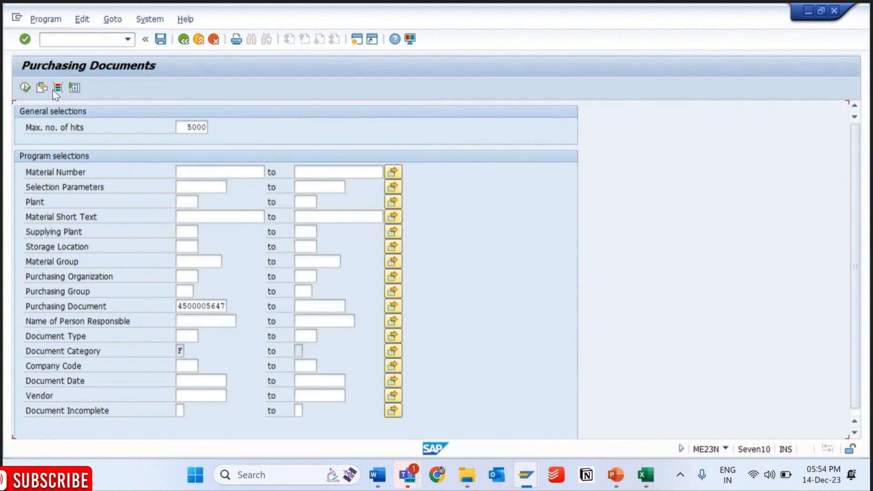
pyautogui.click(25, 87)
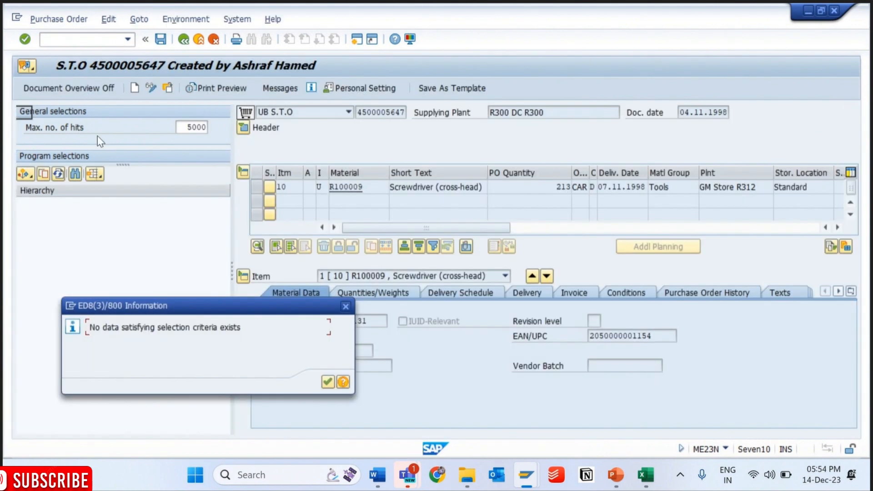
pyautogui.press('Return')
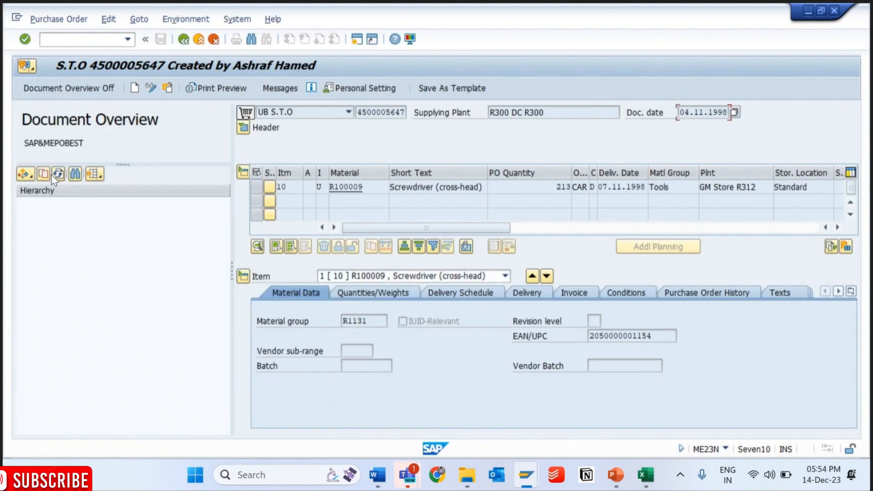
# - Reopen the Purchasing Documents selection and clear the purchasing document number
pyautogui.click(44, 176)
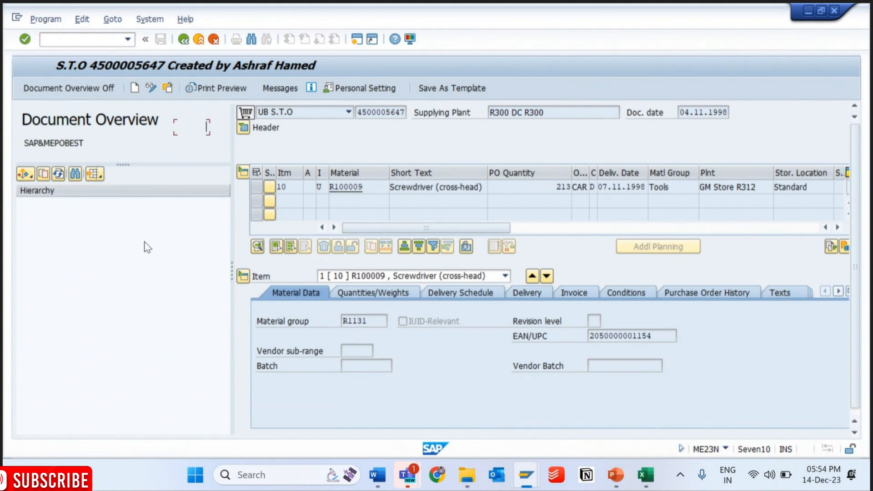
pyautogui.click(212, 306)
pyautogui.doubleClick(212, 307)
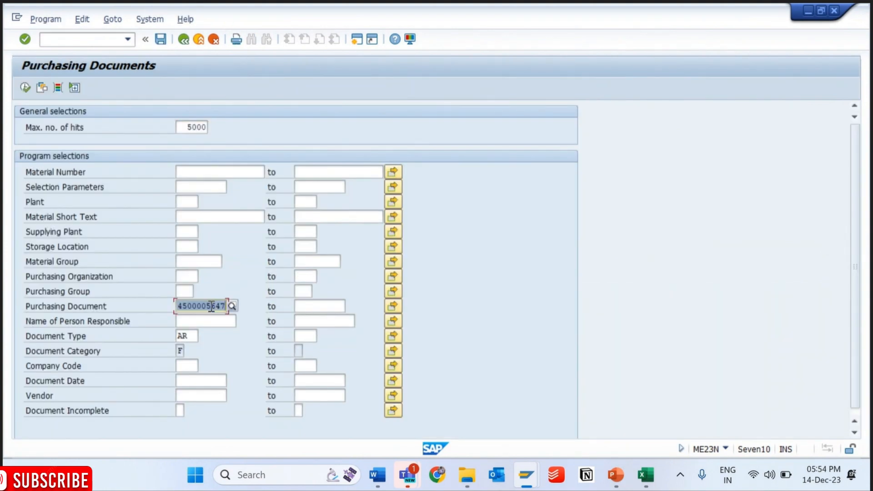
pyautogui.press('Delete')
# - Set the document type selection to NB (Standard PO) from the list of purchasing document types
pyautogui.click(190, 336)
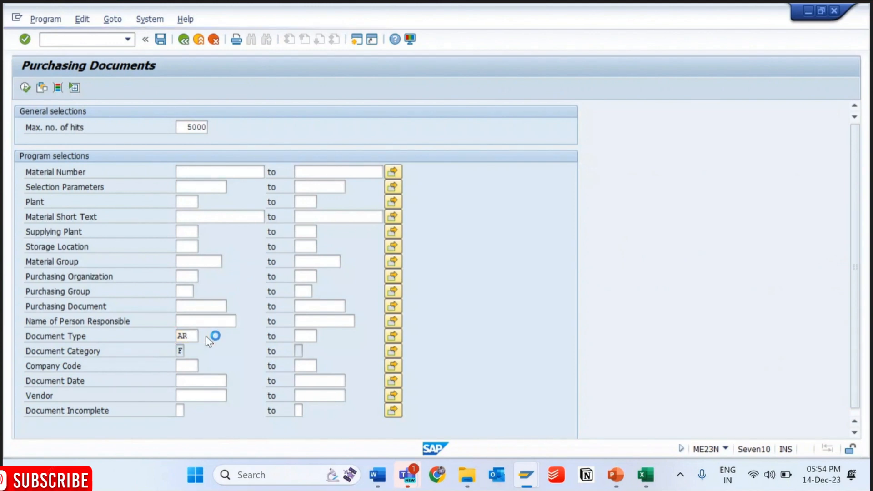
pyautogui.click(204, 335)
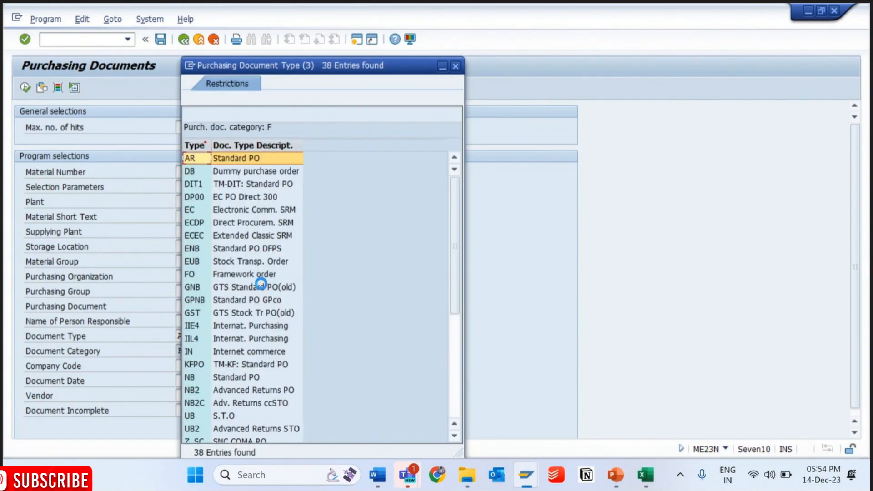
pyautogui.click(235, 261)
pyautogui.press('Down')
pyautogui.press('Down')
pyautogui.press('Down')
pyautogui.press('Down')
pyautogui.press('Down')
pyautogui.press('Down')
pyautogui.press('Down')
pyautogui.press('Down')
pyautogui.press('Down')
pyautogui.press('Down')
pyautogui.press('Down')
pyautogui.press('Down')
pyautogui.press('Down')
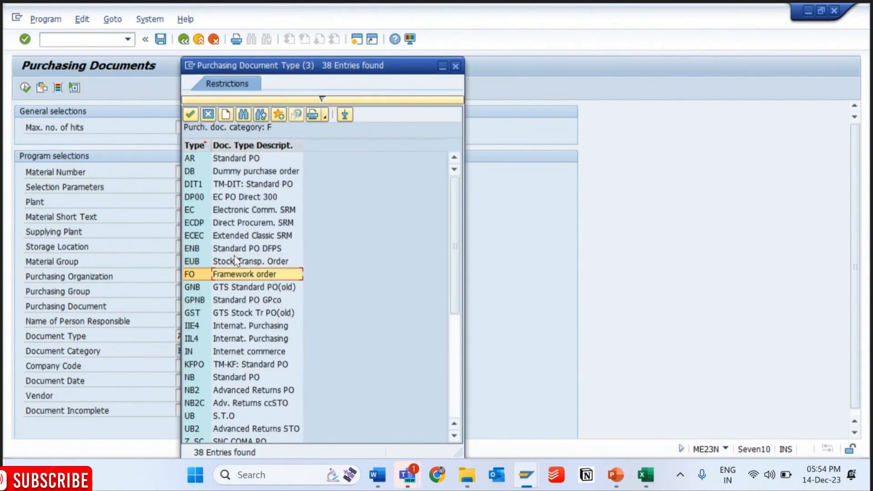
pyautogui.press('Up')
pyautogui.press('Up')
pyautogui.press('Up')
pyautogui.press('Up')
pyautogui.press('Up')
pyautogui.press('Up')
pyautogui.press('Up')
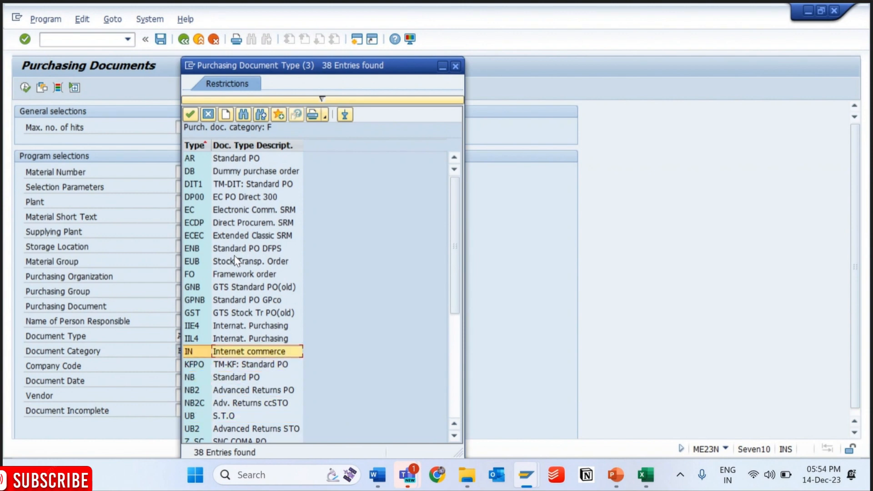
pyautogui.click(244, 171)
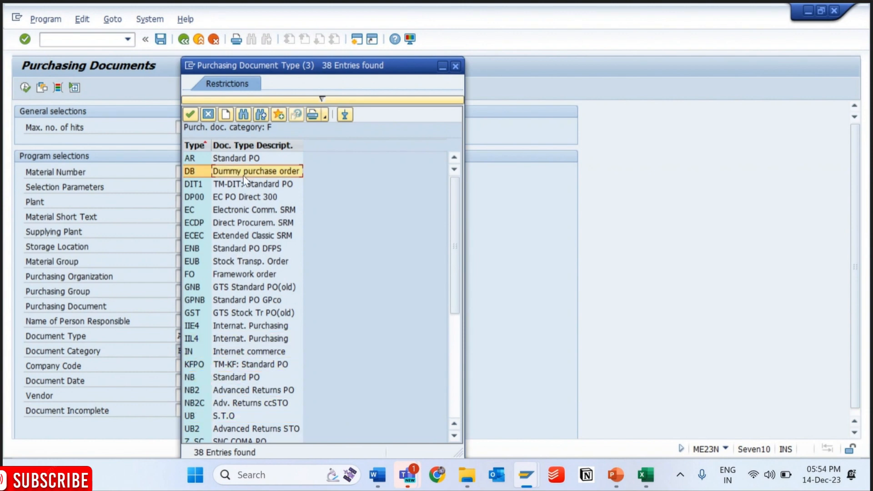
pyautogui.click(246, 190)
pyautogui.click(244, 212)
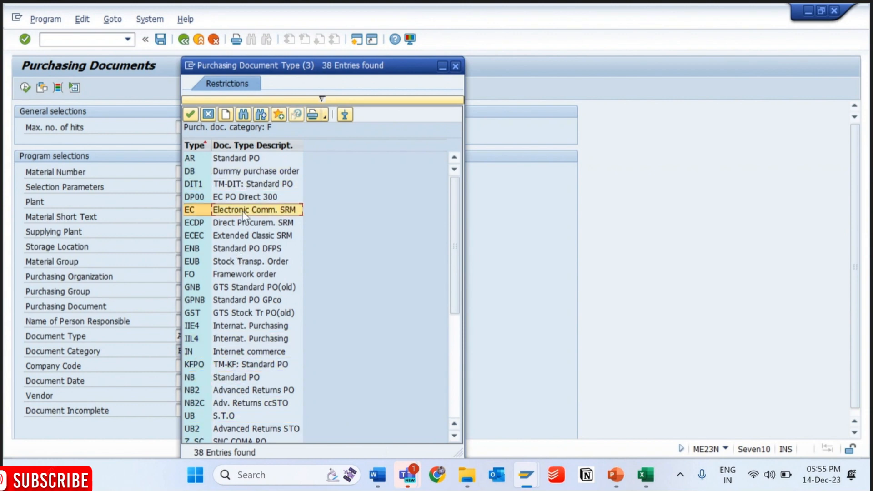
pyautogui.click(248, 275)
pyautogui.press('Down')
pyautogui.press('Down')
pyautogui.press('Down')
pyautogui.press('Down')
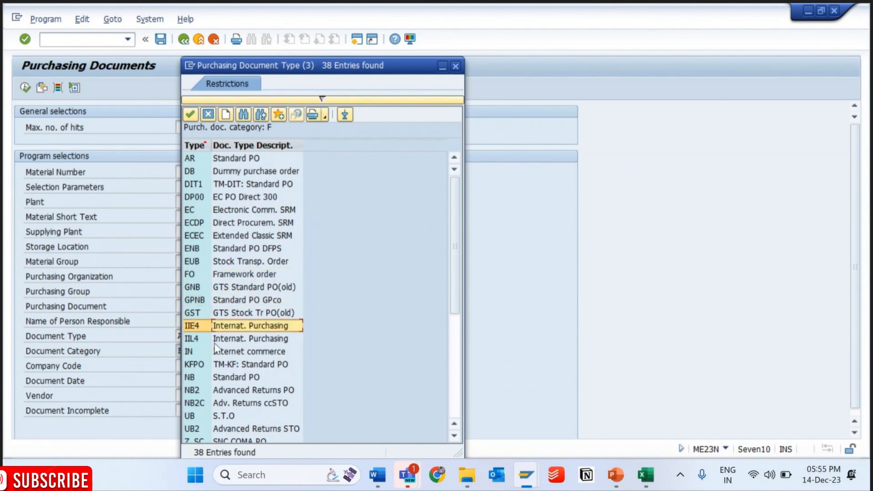
pyautogui.doubleClick(227, 378)
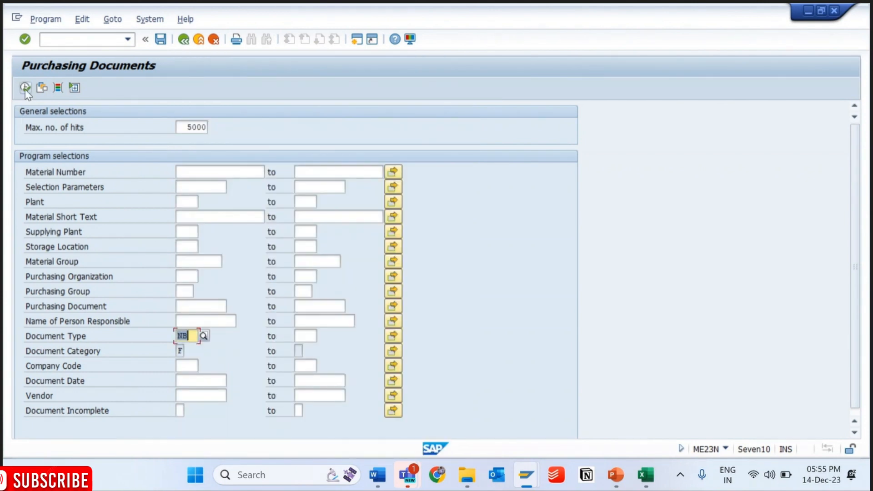
# - Search the purchasing documents, accept the hit limit notice and return to the ME23N session
pyautogui.click(25, 88)
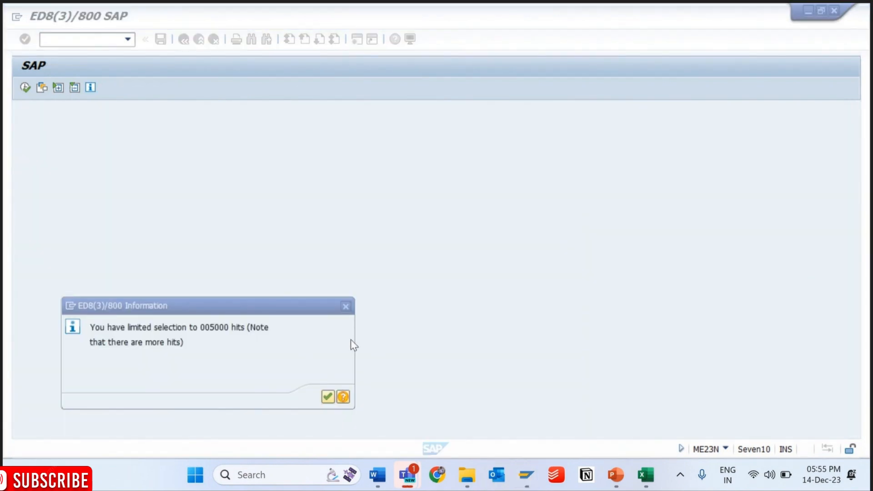
pyautogui.click(327, 398)
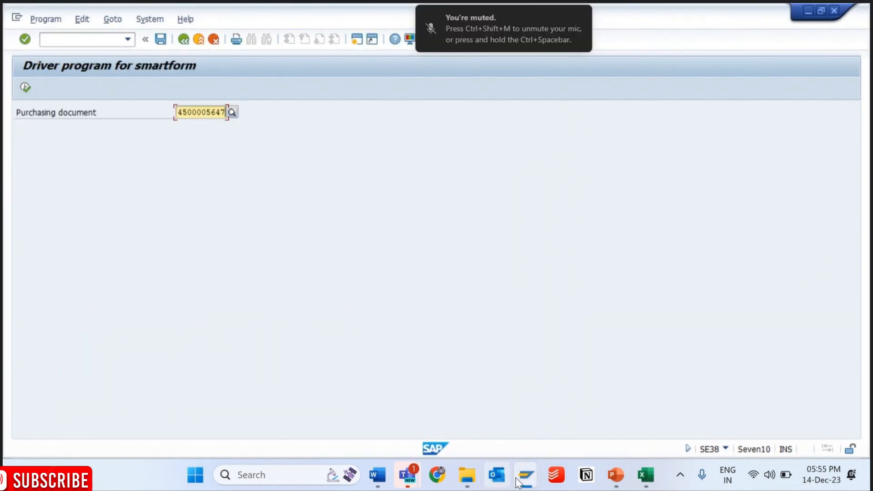
pyautogui.moveTo(527, 474)
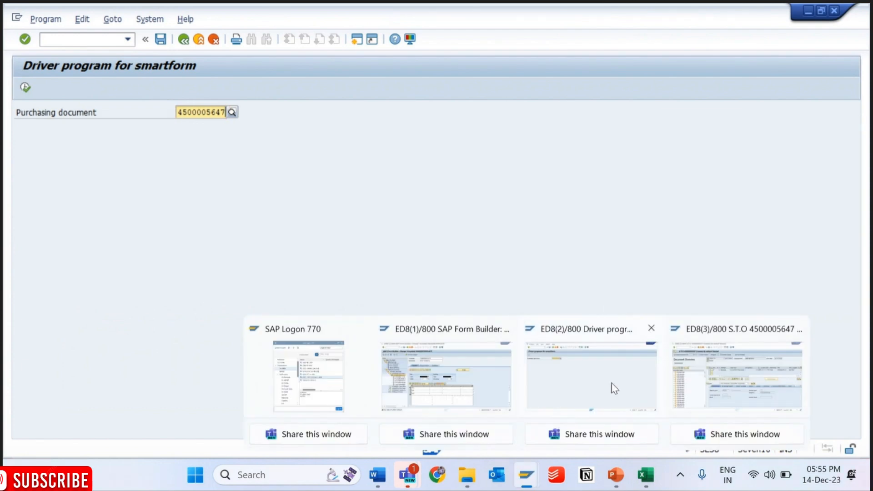
pyautogui.moveTo(728, 380)
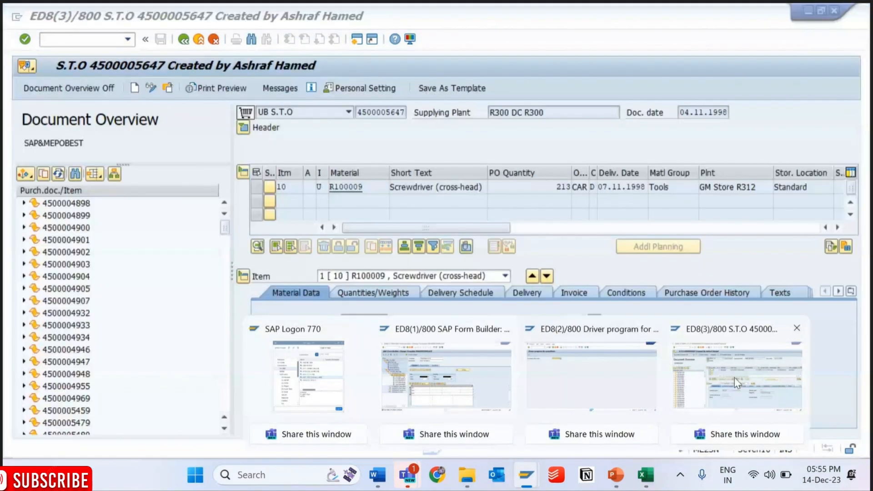
pyautogui.click(735, 377)
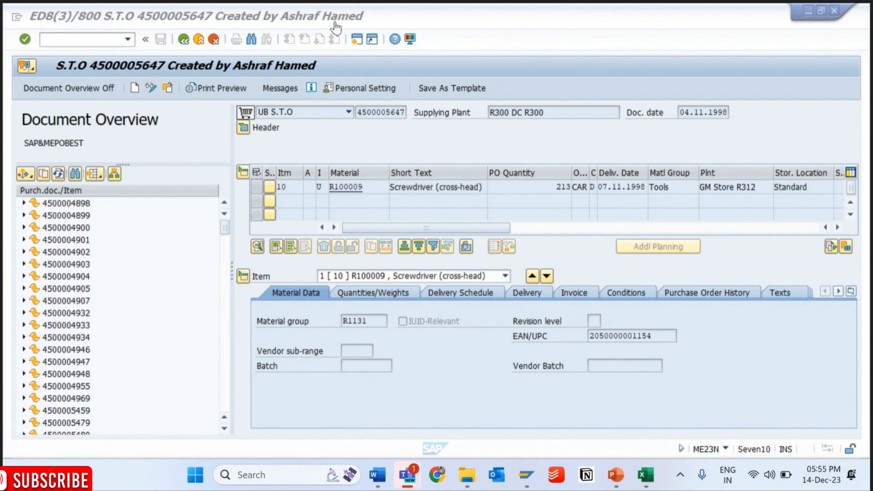
# - Open several standard purchase orders from the document overview one after another to check their items
pyautogui.doubleClick(66, 204)
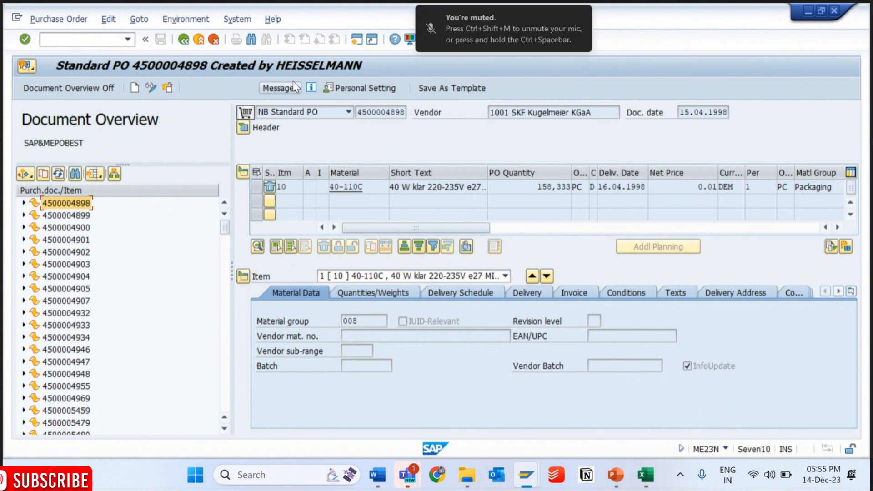
pyautogui.doubleClick(69, 217)
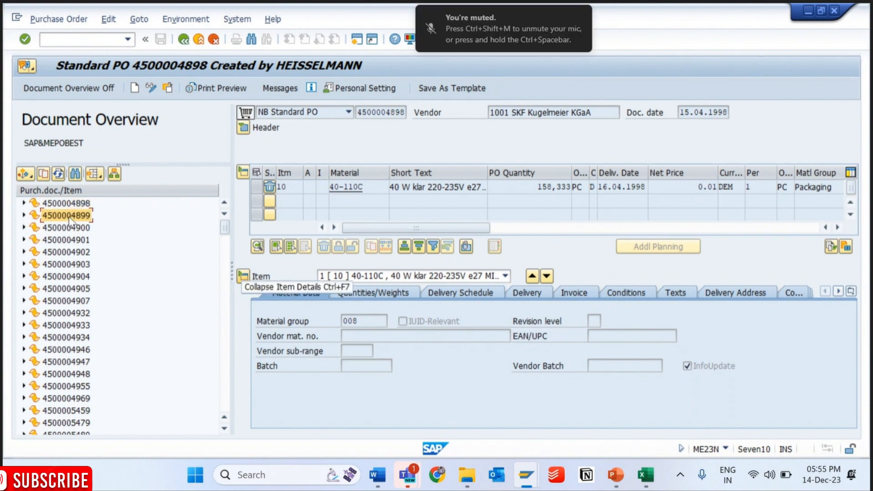
pyautogui.doubleClick(71, 228)
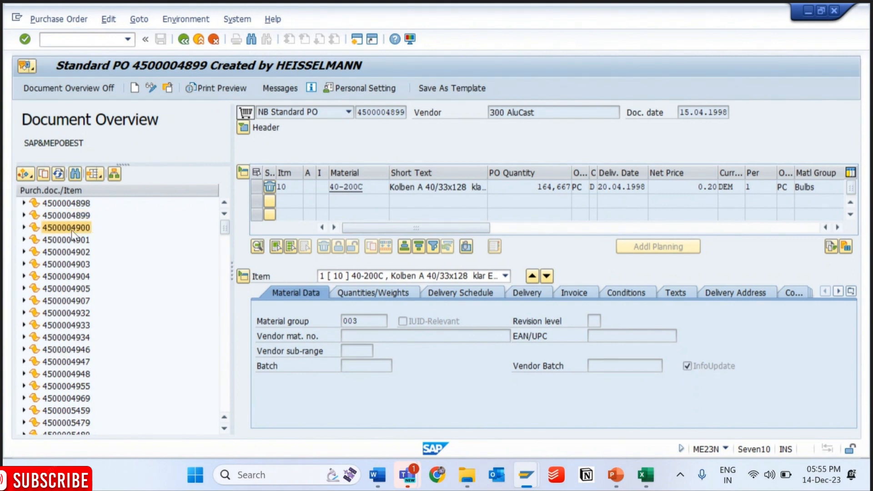
pyautogui.doubleClick(89, 313)
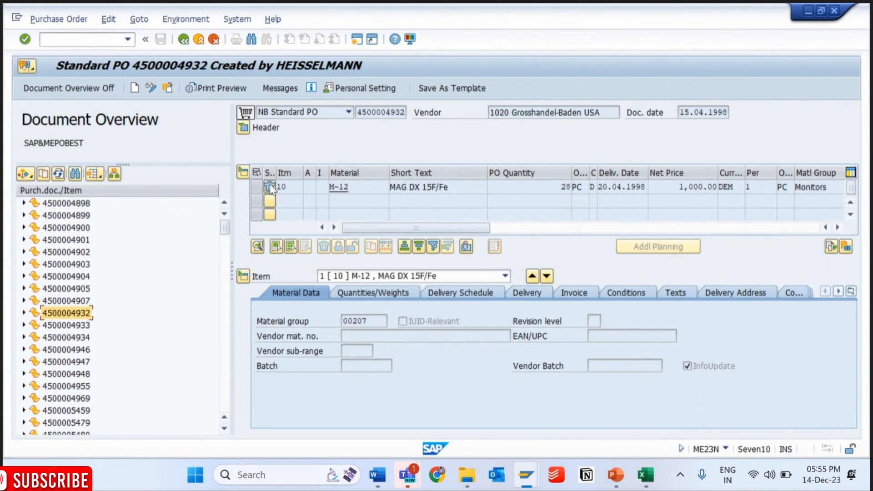
pyautogui.doubleClick(72, 363)
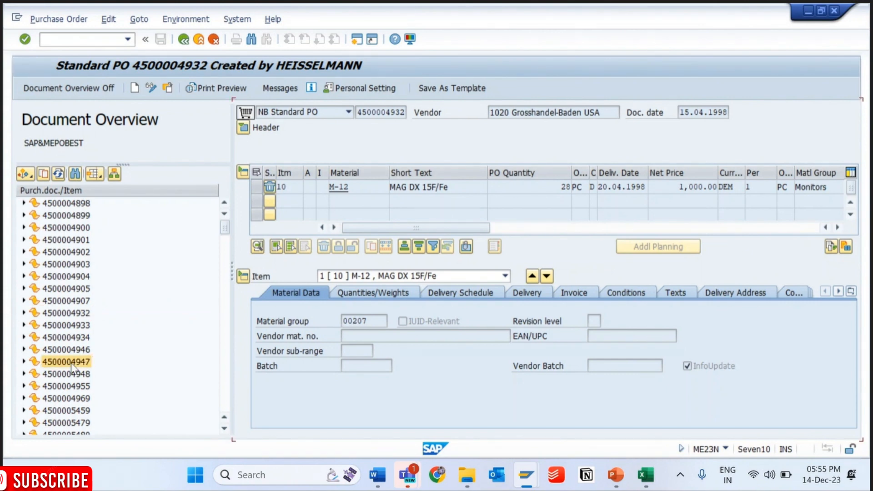
pyautogui.doubleClick(74, 410)
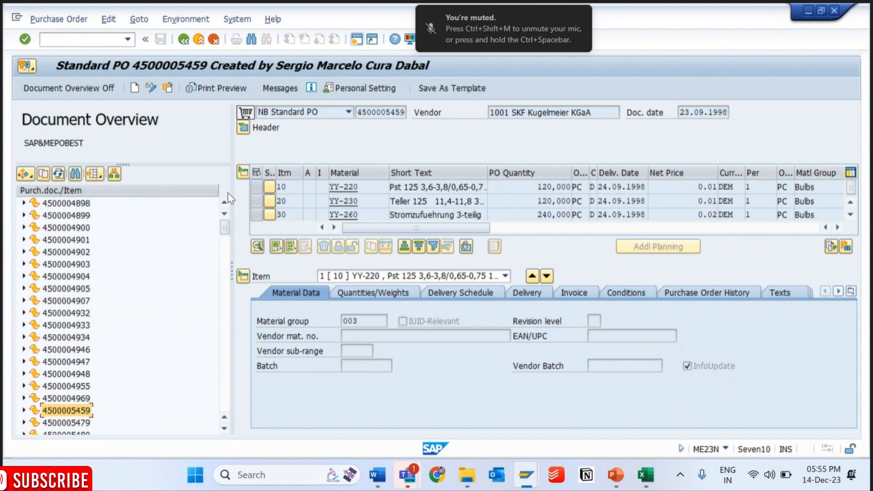
# - Display the standard purchase order of vendor 1020 Grosshandel-Baden USA dated 02.12.1998, and turn off the document overview
pyautogui.scroll(-10, 227, 394)
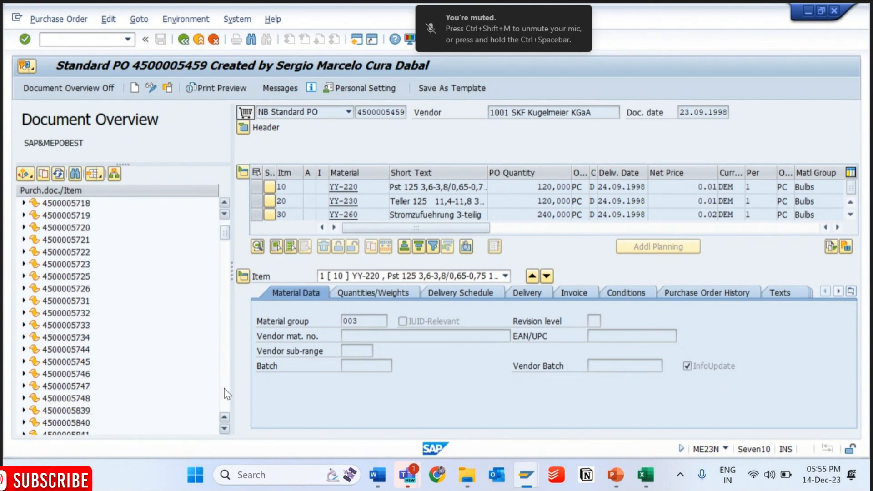
pyautogui.doubleClick(76, 374)
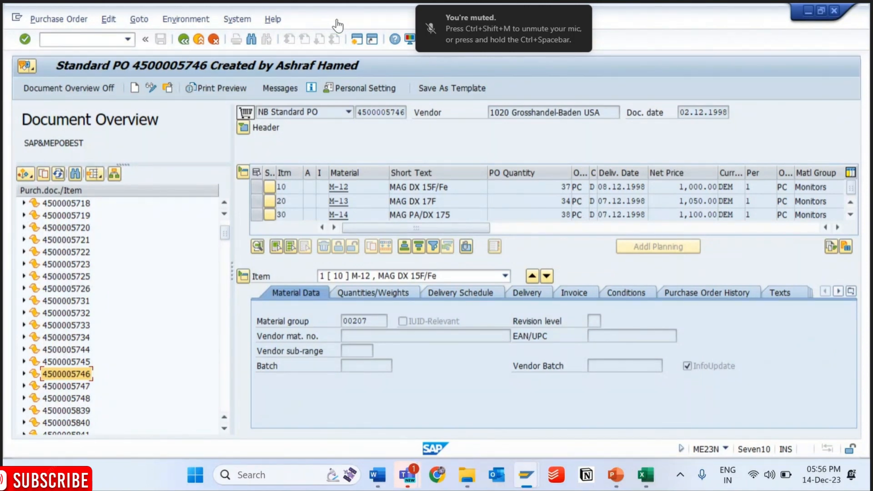
pyautogui.moveTo(357, 112); pyautogui.dragTo(407, 112)
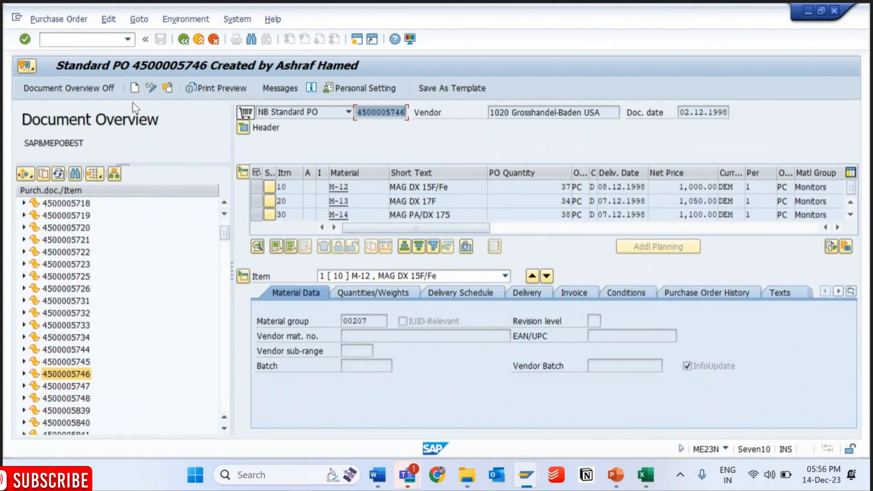
pyautogui.click(114, 89)
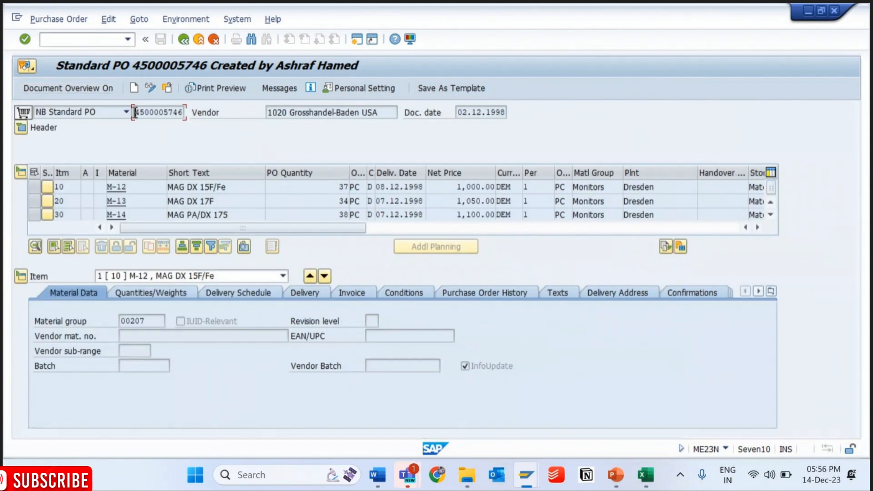
# - Examine the purchase order's document number, document type options and document date
pyautogui.moveTo(135, 112); pyautogui.dragTo(185, 111)
pyautogui.hotkey('ctrl', 'c')
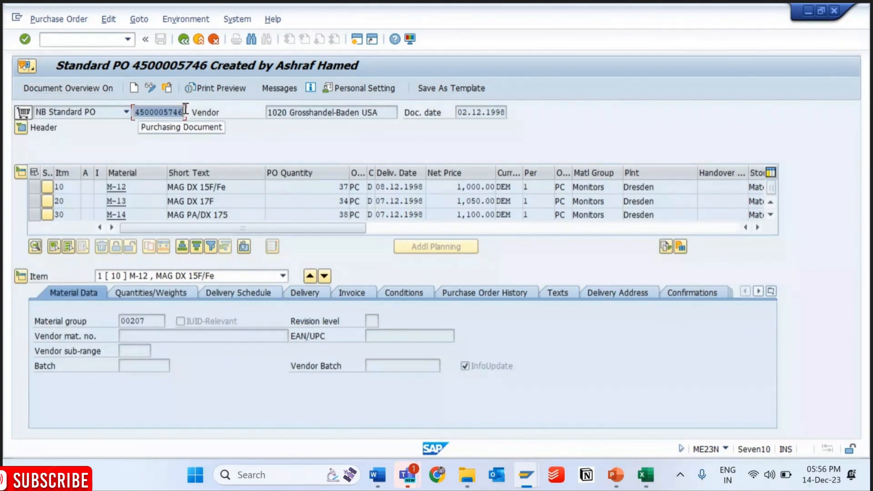
pyautogui.click(115, 112)
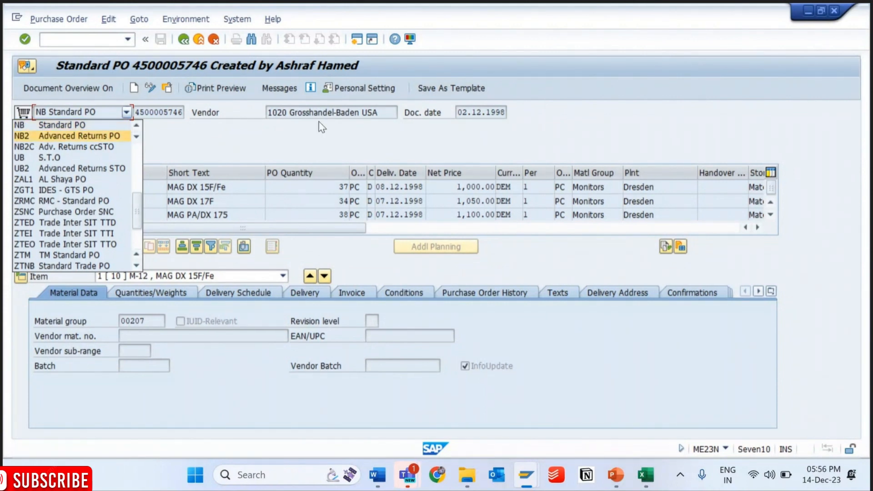
pyautogui.click(280, 107)
pyautogui.moveTo(456, 113); pyautogui.dragTo(513, 112)
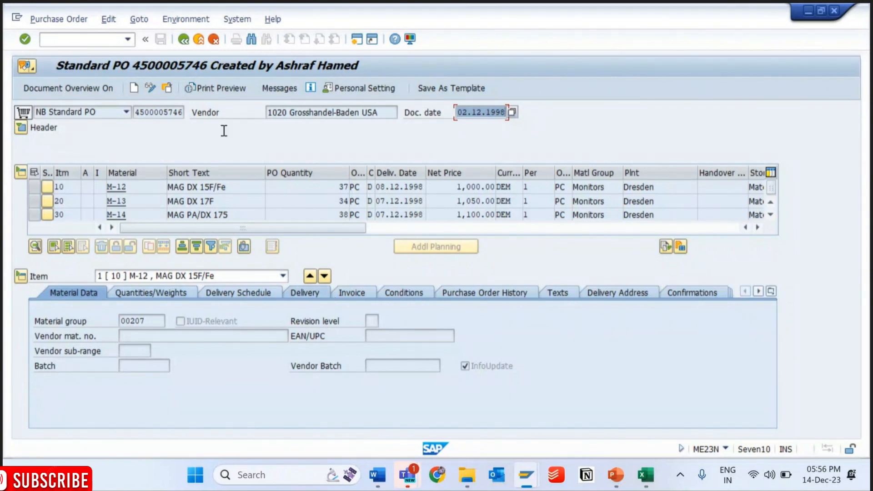
pyautogui.hotkey('alt', 'Tab')
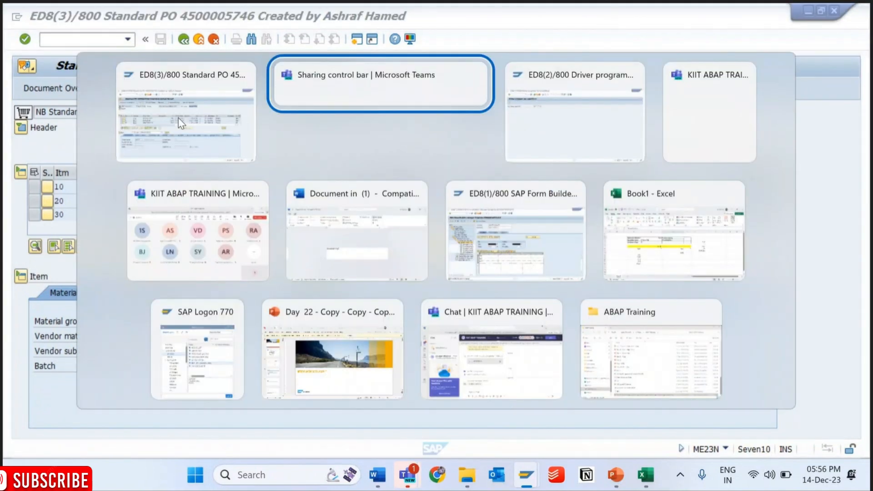
pyautogui.press('Tab')
pyautogui.hotkey('alt', 'Tab')
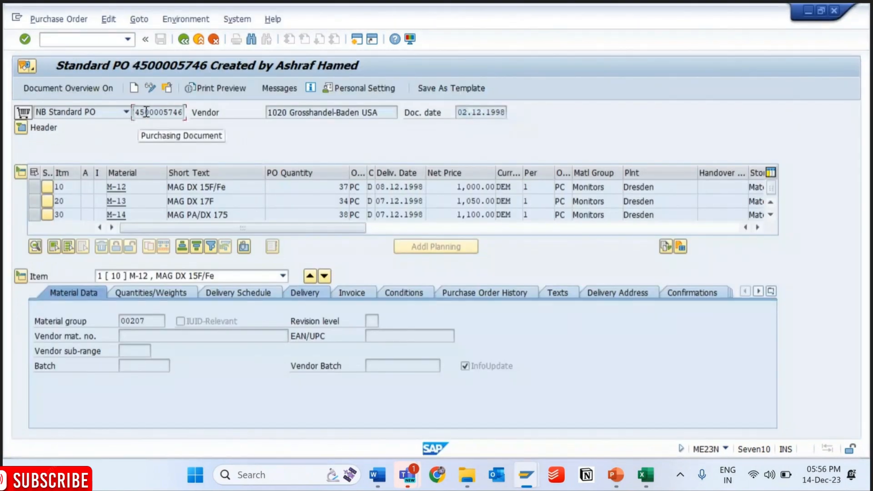
# - Switch to the smartform driver program session and run it to view the form's print preview
pyautogui.hotkey('alt', 'Tab')
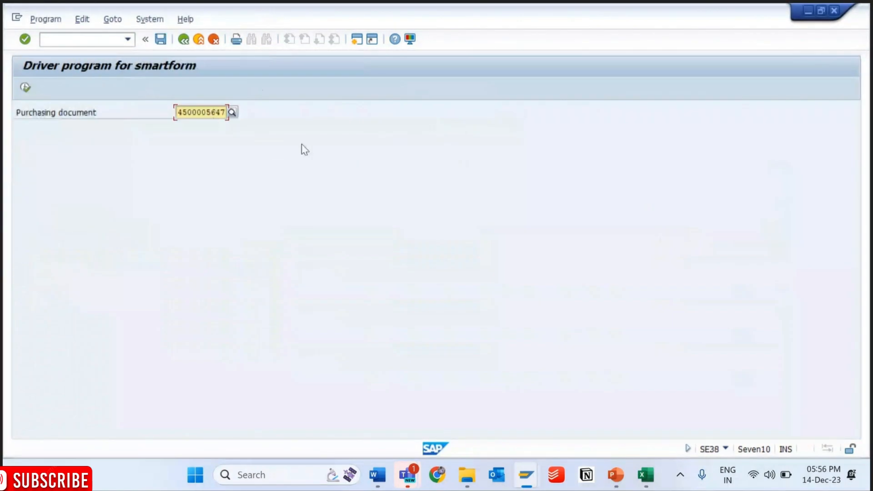
pyautogui.click(26, 88)
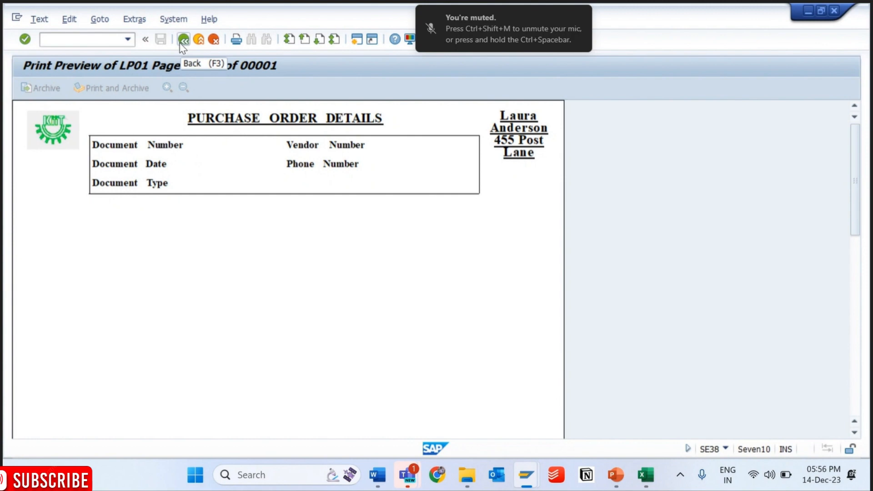
pyautogui.moveTo(855, 204); pyautogui.dragTo(868, 151)
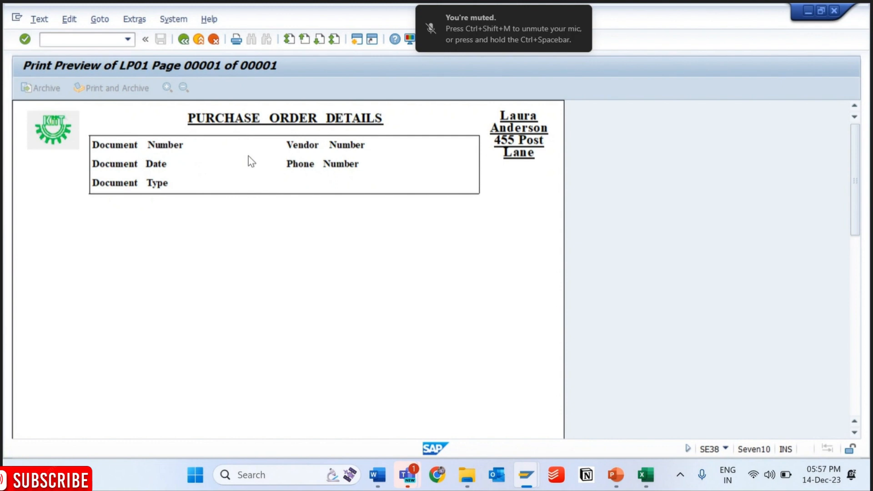
# - Display the EKKO table entry of the copied purchase order number in the Data Browser
pyautogui.hotkey('alt', 'Tab')
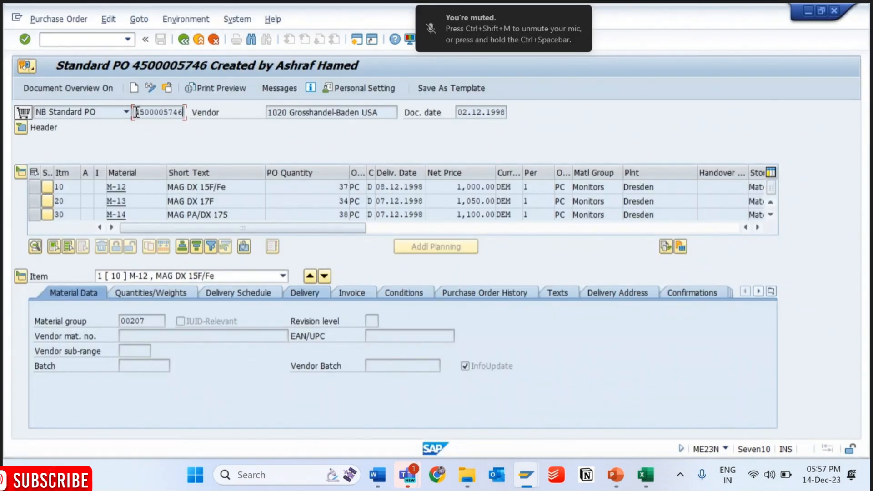
pyautogui.hotkey('ctrl', '/')
pyautogui.write('/o')
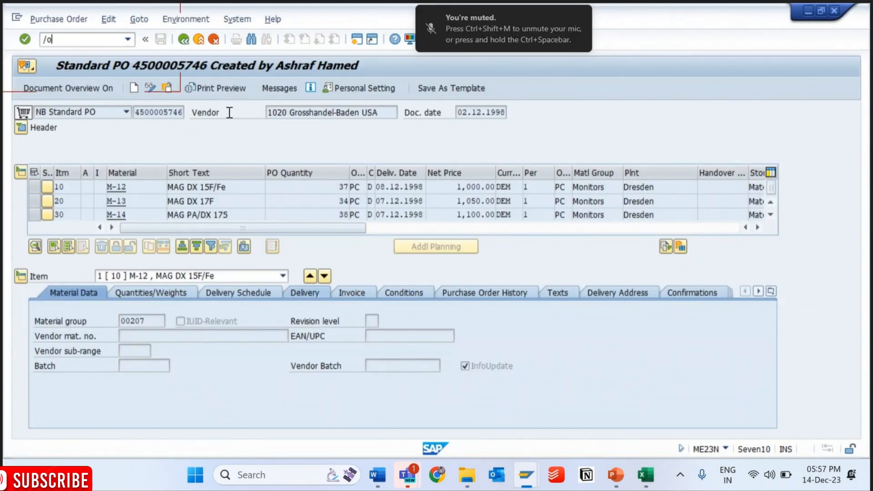
pyautogui.press('Return')
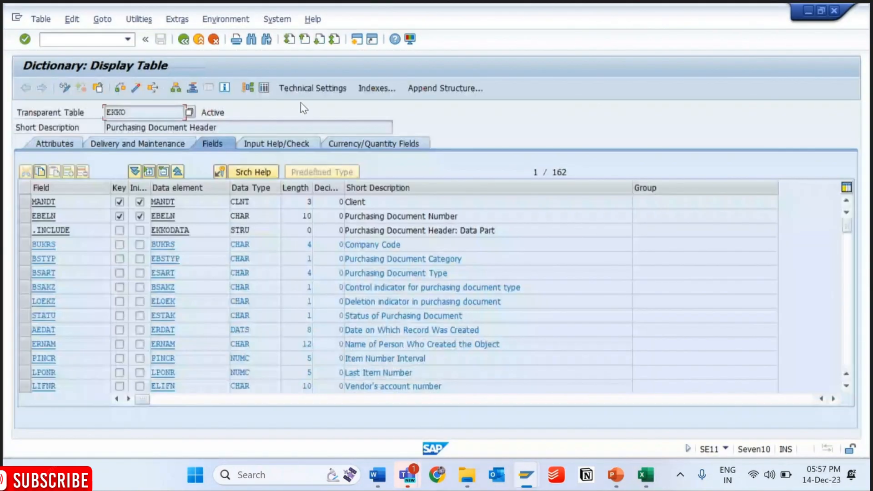
pyautogui.click(264, 87)
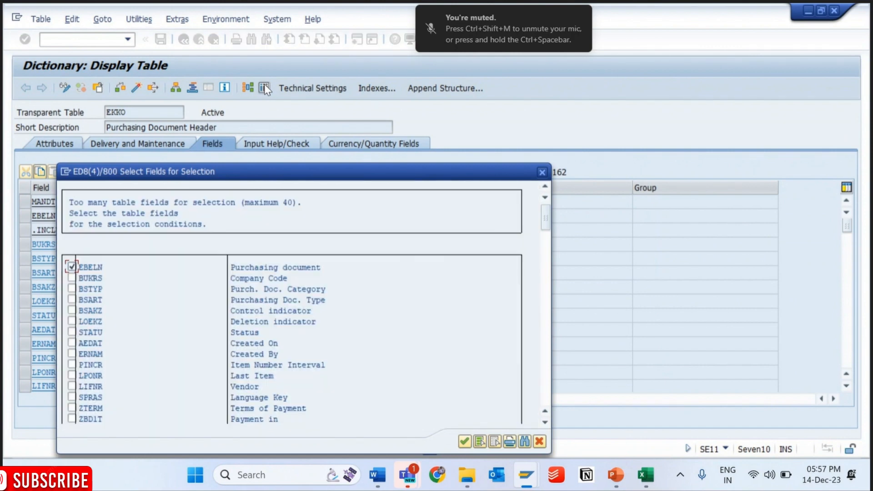
pyautogui.press('Return')
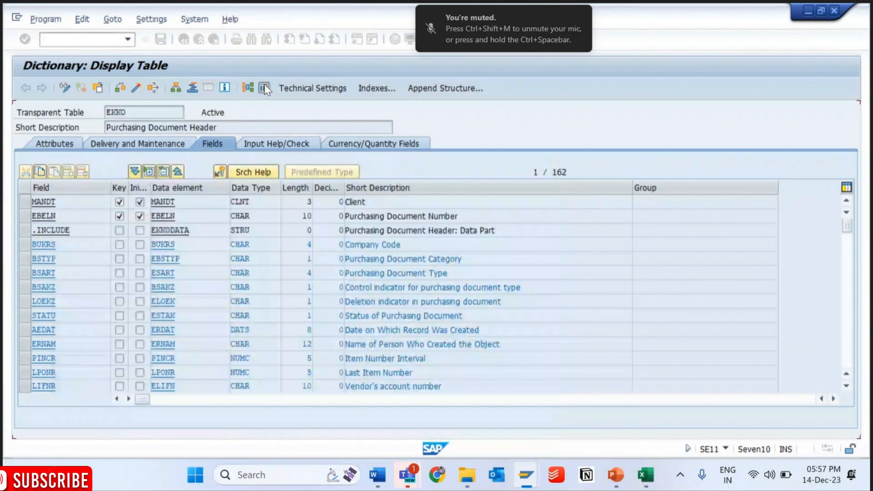
pyautogui.press('F8')
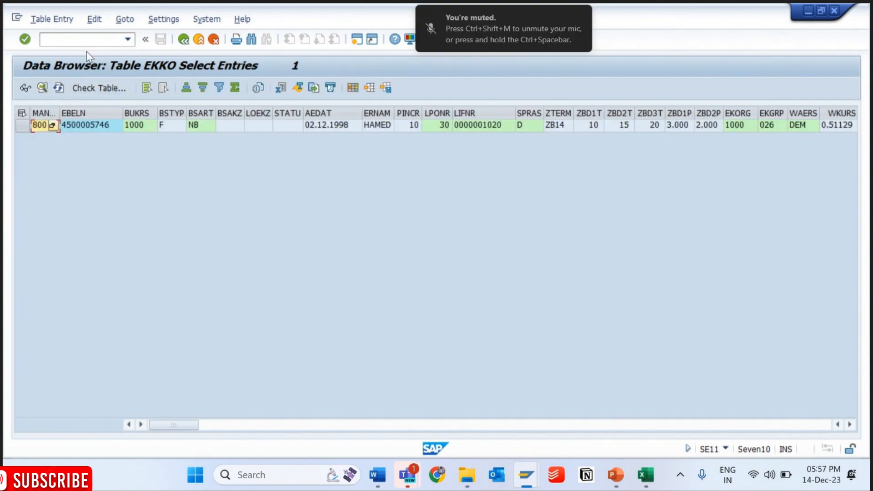
# - Open table EKPO through SE11 in a new session and display the item entries of the same purchase order
pyautogui.click(74, 44)
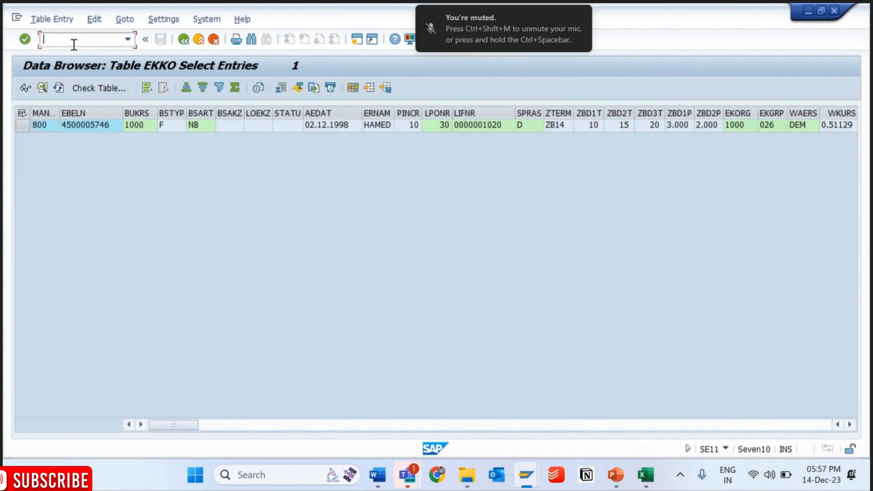
pyautogui.write('/ose11')
pyautogui.press('Return')
pyautogui.write('ekpo')
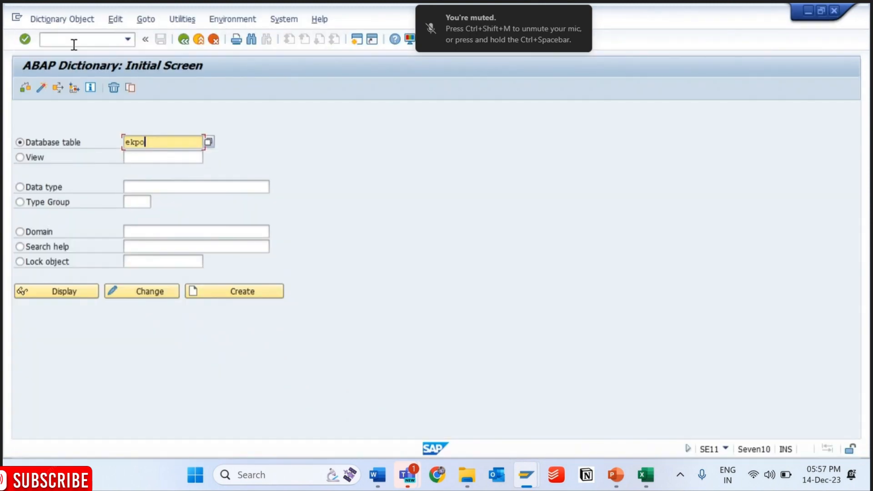
pyautogui.press('Return')
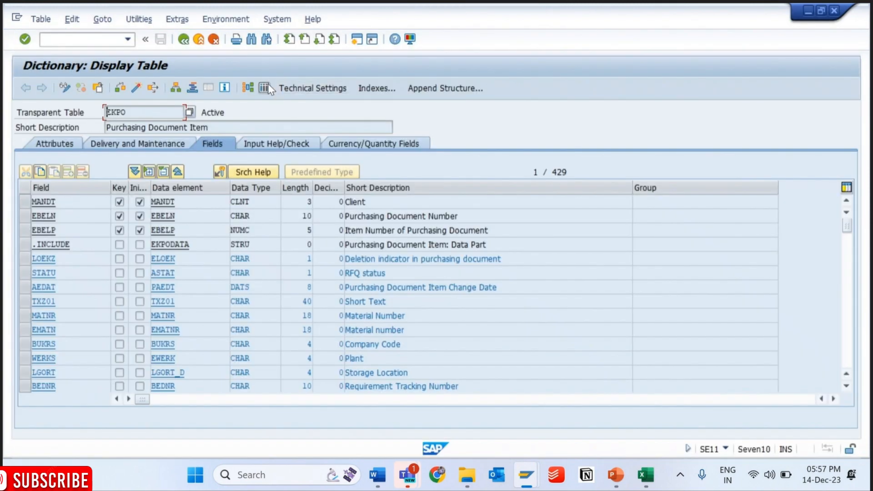
pyautogui.click(266, 85)
pyautogui.hotkey('ctrl', 'v')
pyautogui.press('F8')
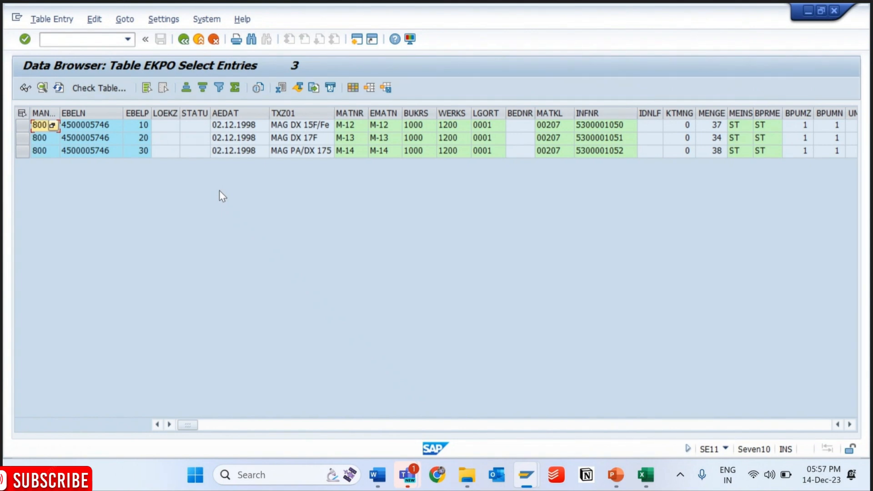
# - Return to the print preview session, leave the driver program's run, and open the source code of ZMM_PO_PRINT for editing
pyautogui.moveTo(527, 475)
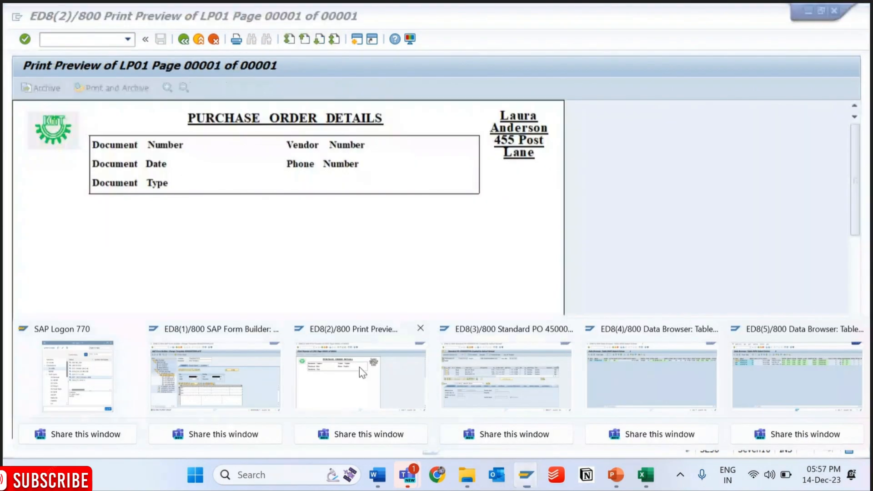
pyautogui.click(360, 366)
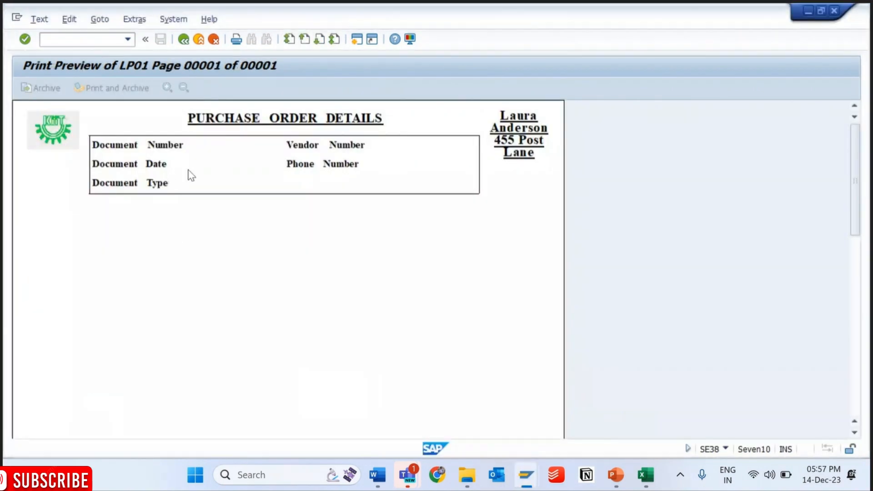
pyautogui.moveTo(526, 488)
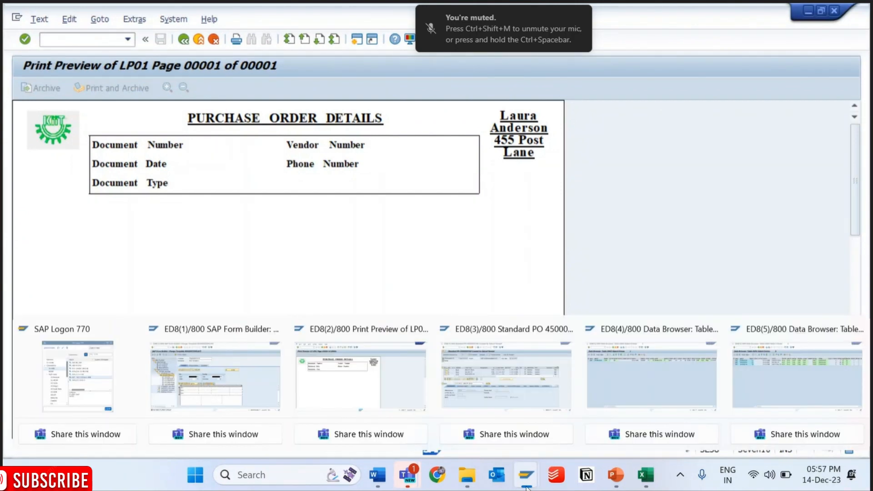
pyautogui.click(415, 376)
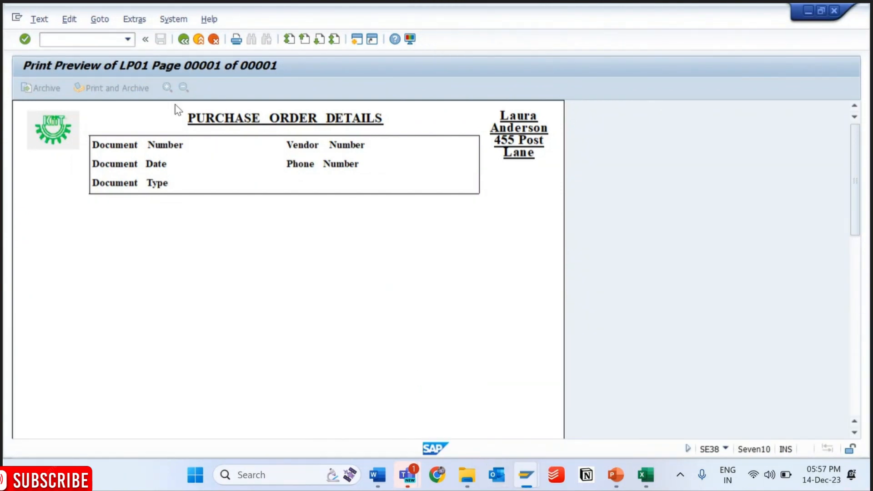
pyautogui.click(184, 39)
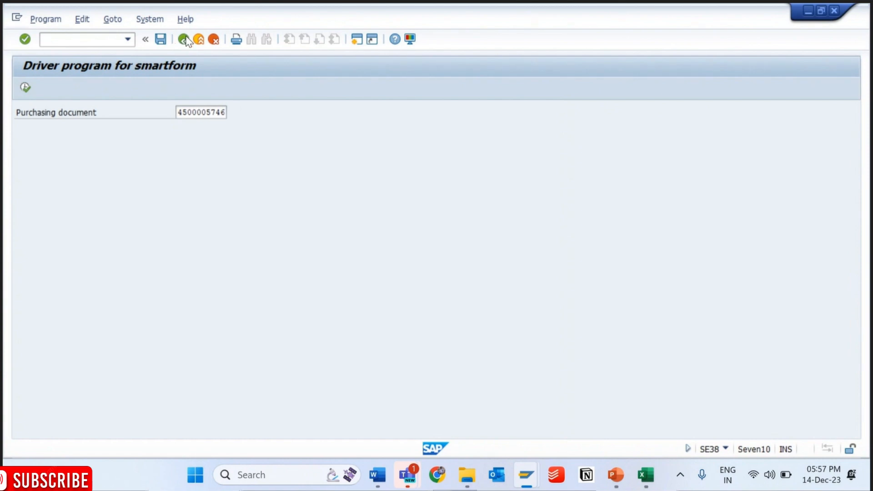
pyautogui.click(184, 40)
pyautogui.click(150, 276)
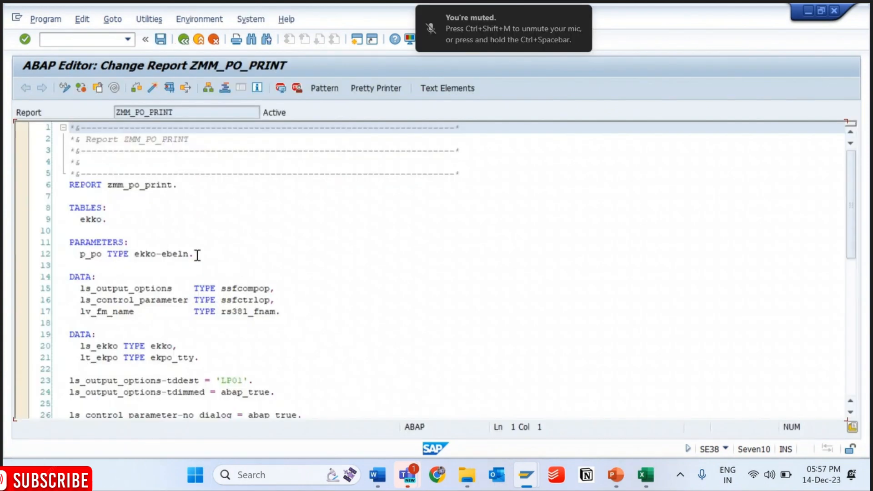
# - Make the p_po parameter OBLIGATORY and save the program
pyautogui.click(197, 254)
pyautogui.press('Left')
pyautogui.write('o')
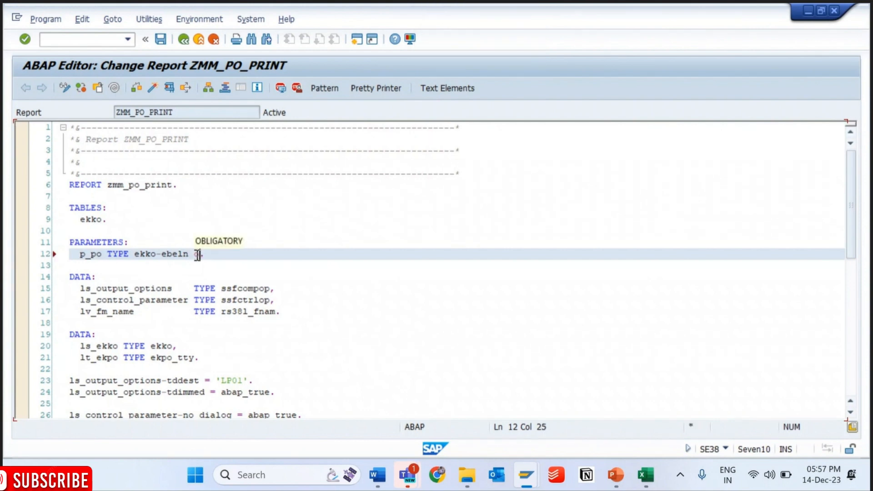
pyautogui.press('Tab')
pyautogui.hotkey('ctrl', 's')
# - Examine the program's data declarations, output and control settings, and smartform function calls
pyautogui.press('Down')
pyautogui.press('Down')
pyautogui.press('Down')
pyautogui.press('Down')
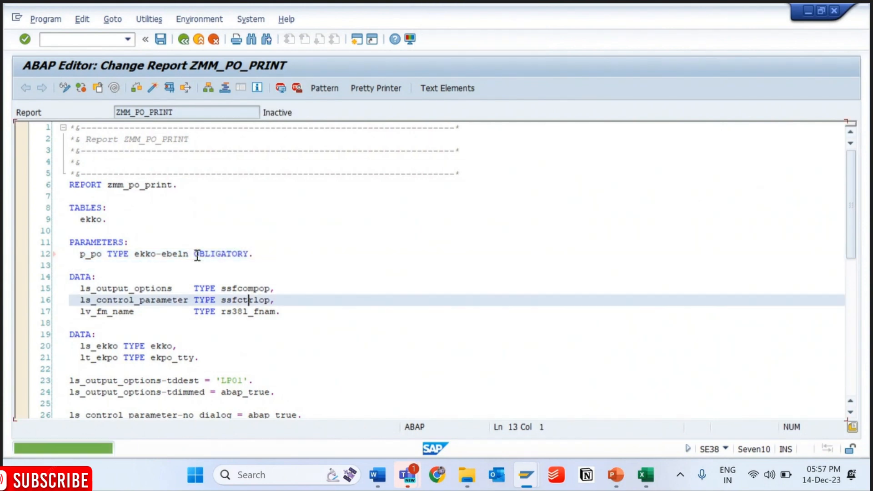
pyautogui.press('Down')
pyautogui.press('Down')
pyautogui.press('Down')
pyautogui.press('Down')
pyautogui.press('Down')
pyautogui.press('Down')
pyautogui.press('Down')
pyautogui.press('Down')
pyautogui.press('Down')
pyautogui.press('Down')
pyautogui.press('Down')
pyautogui.press('Down')
pyautogui.press('Down')
pyautogui.press('Down')
pyautogui.press('Down')
pyautogui.press('Down')
pyautogui.press('Down')
pyautogui.press('Down')
pyautogui.press('Down')
pyautogui.press('Down')
pyautogui.press('Up')
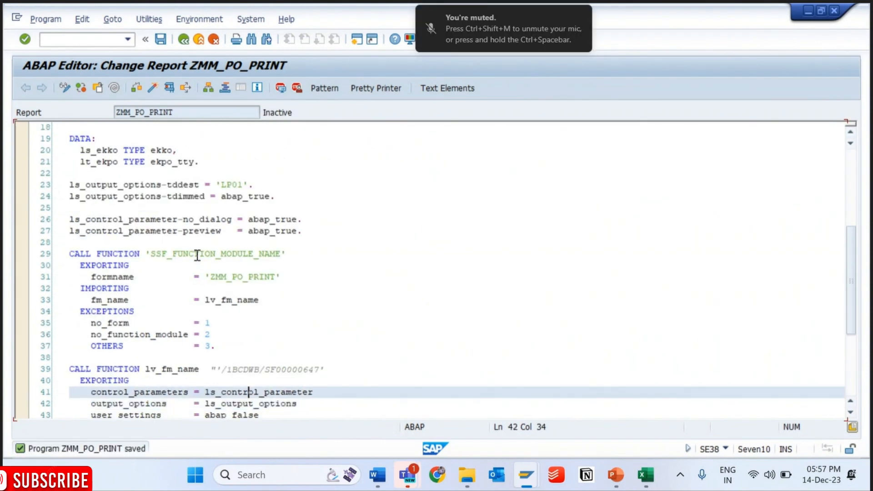
pyautogui.press('Up')
pyautogui.press('Up')
pyautogui.press('Up')
pyautogui.press('Up')
pyautogui.press('Up')
pyautogui.press('Up')
pyautogui.press('Up')
pyautogui.press('Up')
pyautogui.press('Up')
pyautogui.press('Up')
pyautogui.press('Up')
pyautogui.press('Up')
pyautogui.press('Up')
pyautogui.press('Up')
pyautogui.press('Up')
pyautogui.press('Up')
pyautogui.press('Up')
pyautogui.press('Up')
pyautogui.press('Up')
pyautogui.press('Up')
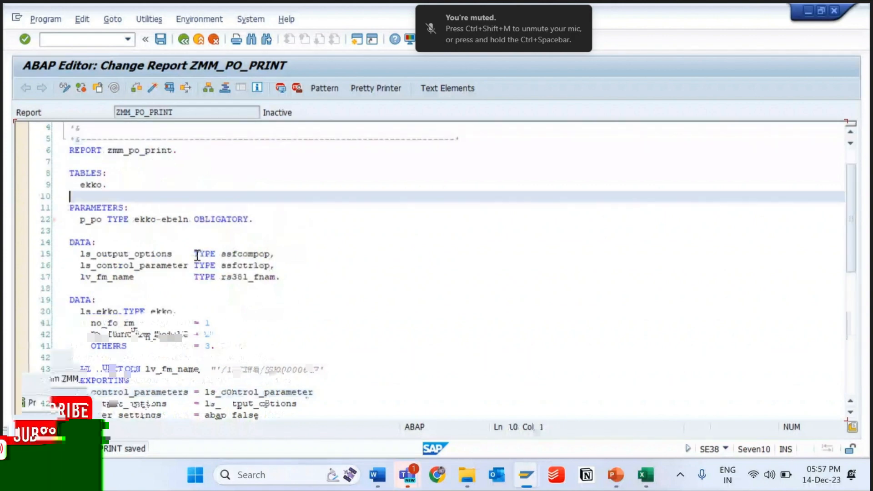
# - Add a START-OF-SELECTION event between the lt_ekpo declaration and the output option assignments
pyautogui.press('Down')
pyautogui.press('End')
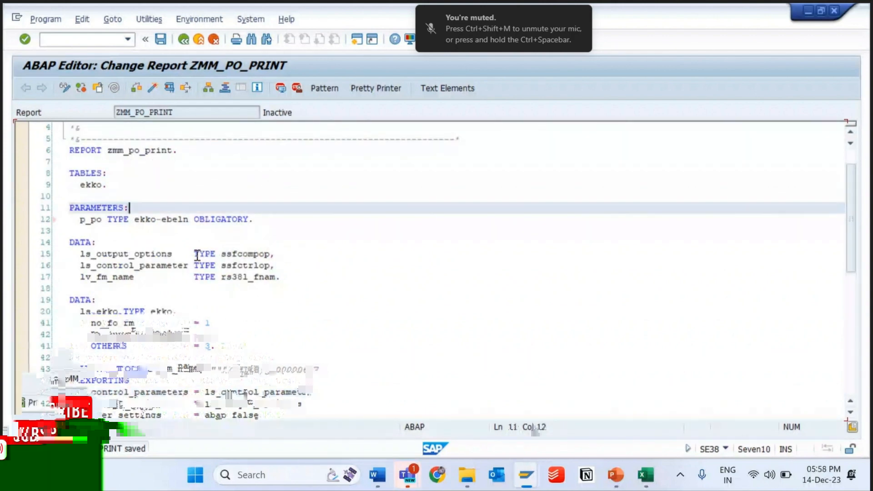
pyautogui.press('Down')
pyautogui.press('Down')
pyautogui.press('Down')
pyautogui.press('Down')
pyautogui.press('Down')
pyautogui.press('Down')
pyautogui.press('Down')
pyautogui.press('Down')
pyautogui.press('Down')
pyautogui.press('Down')
pyautogui.press('Down')
pyautogui.press('Down')
pyautogui.press('Down')
pyautogui.press('Down')
pyautogui.press('Down')
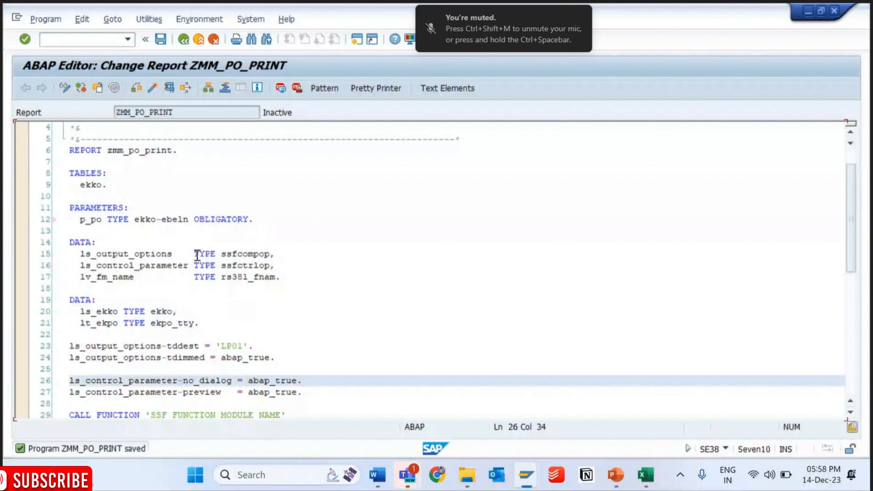
pyautogui.press('Down')
pyautogui.press('Down')
pyautogui.press('Down')
pyautogui.press('Down')
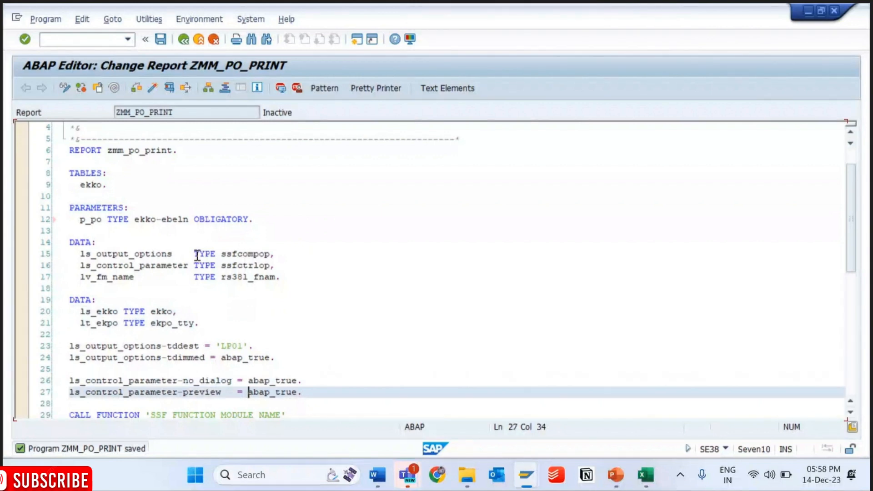
pyautogui.press('Up')
pyautogui.press('Up')
pyautogui.press('Up')
pyautogui.press('Up')
pyautogui.press('Up')
pyautogui.press('Up')
pyautogui.press('Up')
pyautogui.press('Up')
pyautogui.press('Up')
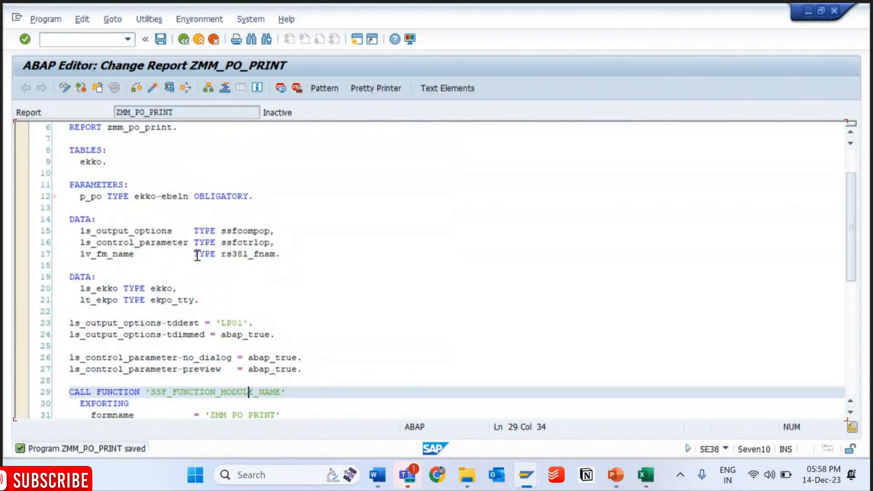
pyautogui.press('Return')
pyautogui.press('Return')
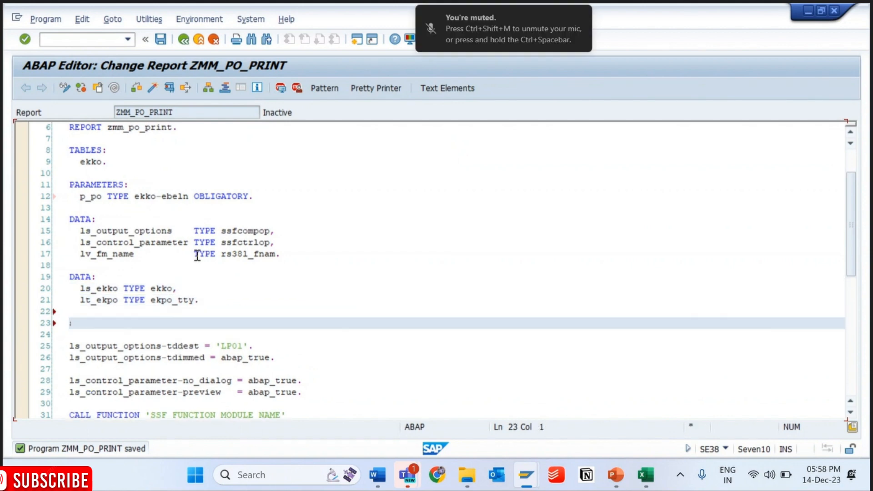
pyautogui.write('star')
pyautogui.press('Tab')
pyautogui.write('.')
pyautogui.press('Return')
pyautogui.press('Return')
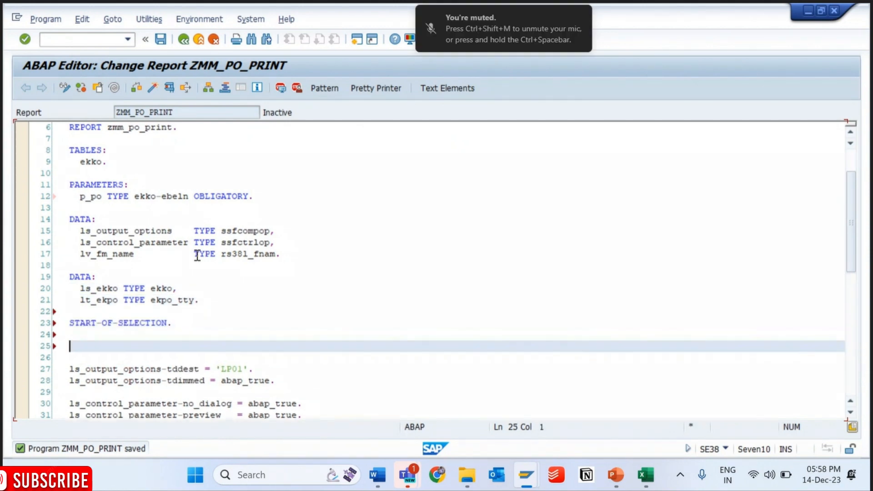
# - Write a SELECT SINGLE * statement that reads from ekko below START-OF-SELECTION
pyautogui.write('select *')
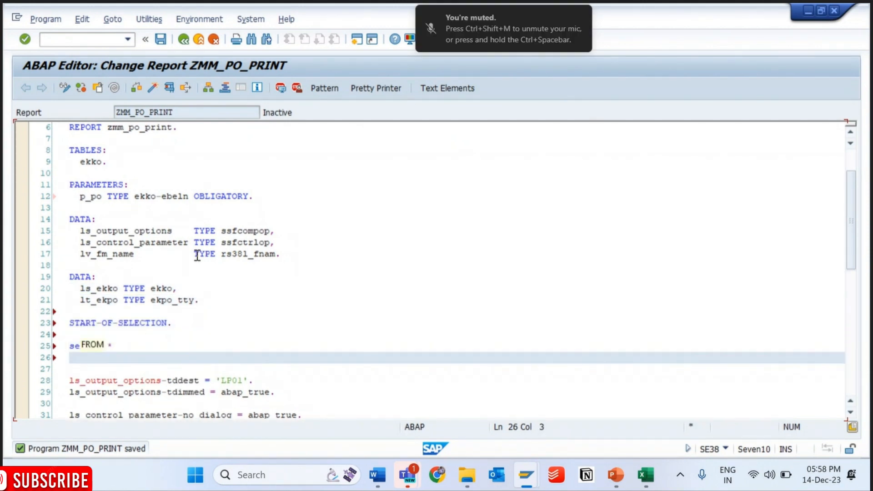
pyautogui.press('Return')
pyautogui.write('FROM ekko')
pyautogui.press('Return')
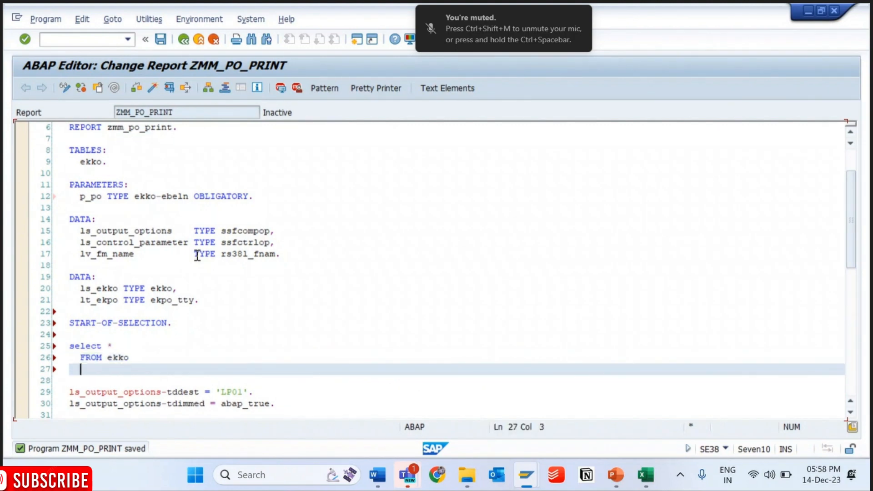
pyautogui.press('Up')
pyautogui.press('Up')
pyautogui.press('Right')
pyautogui.press('Right')
pyautogui.press('Right')
pyautogui.press('Right')
pyautogui.write('SINGLE')
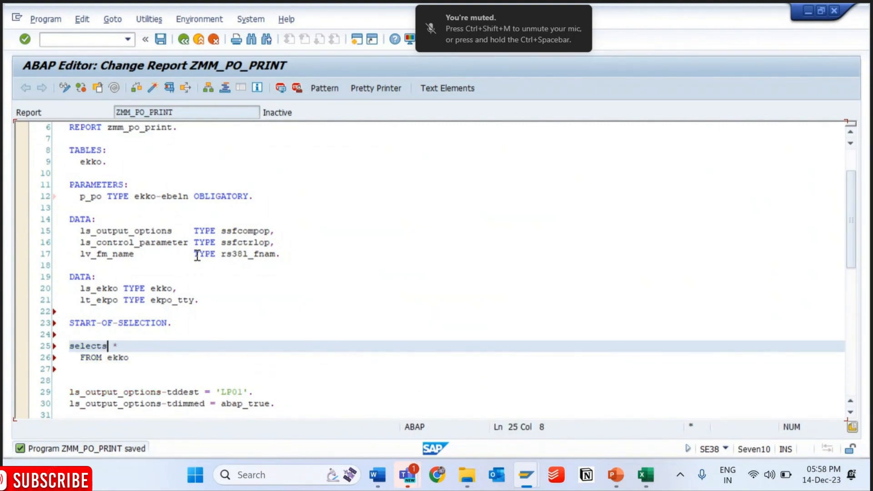
pyautogui.press('Down')
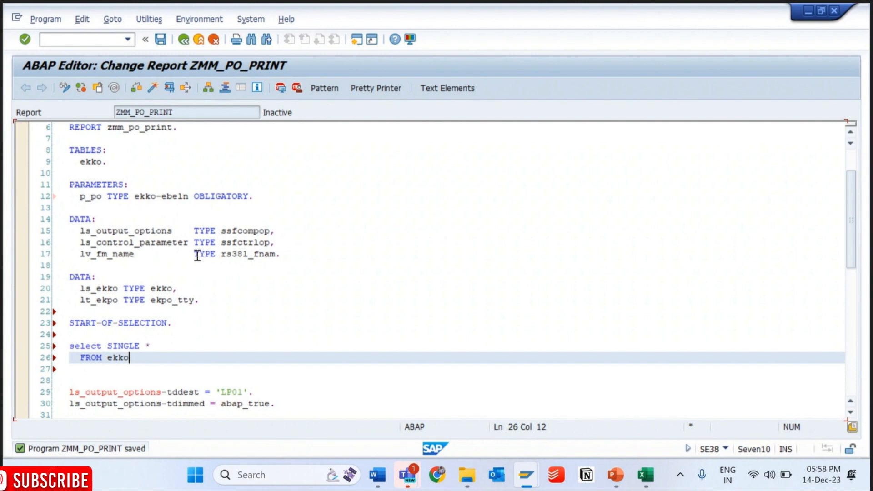
# - Add an INTO ls_ekko clause to the SELECT SINGLE statement on ekko
pyautogui.press('Return')
pyautogui.write('into')
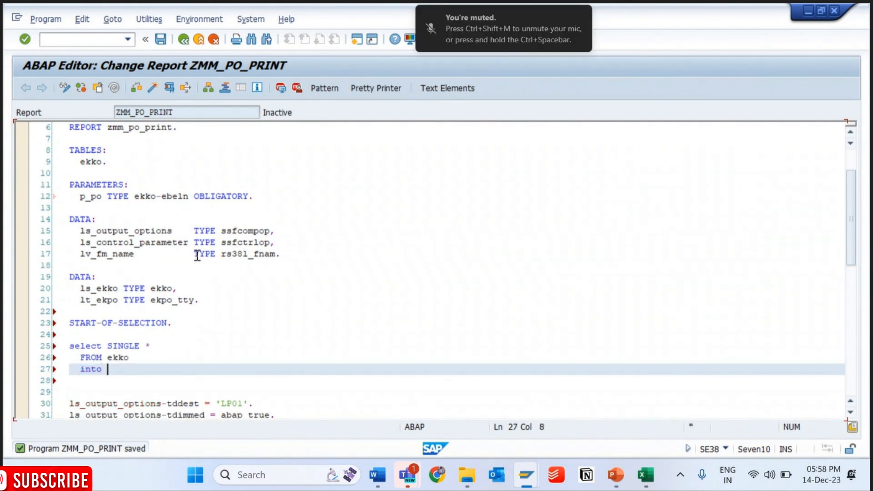
pyautogui.click(80, 289)
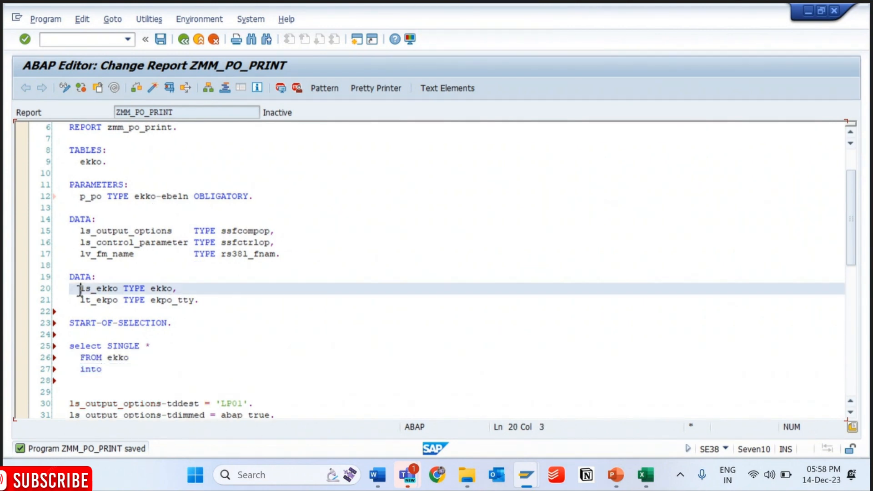
pyautogui.doubleClick(80, 290)
pyautogui.click(116, 369)
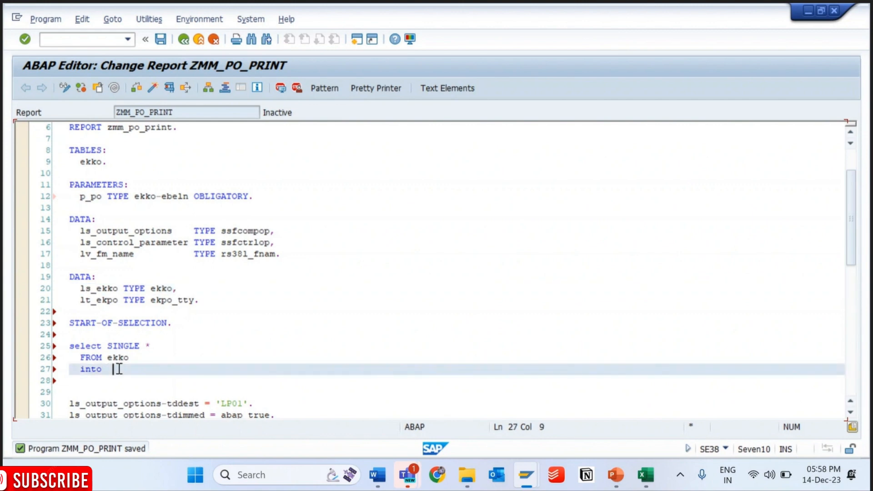
pyautogui.write('ls')
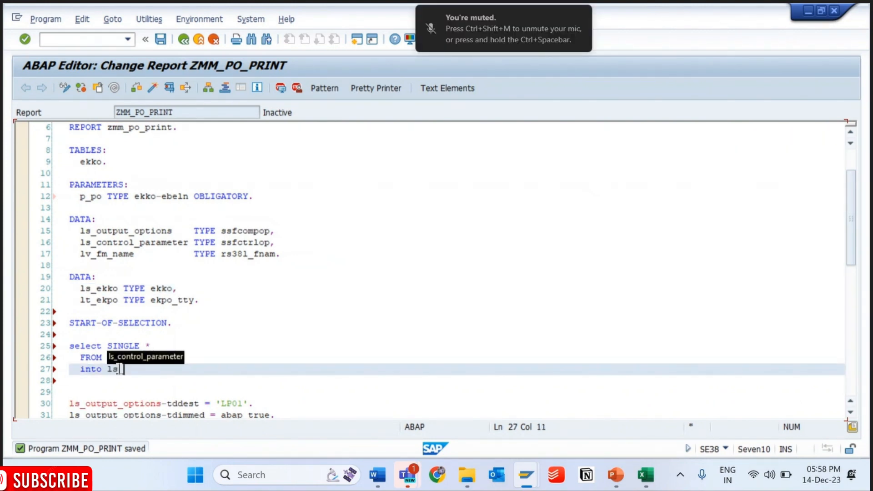
pyautogui.write('_ekko')
# - Complete the ekko selection with the condition WHERE ebeln = p_po and format the source code
pyautogui.press('Return')
pyautogui.write('WHERE ')
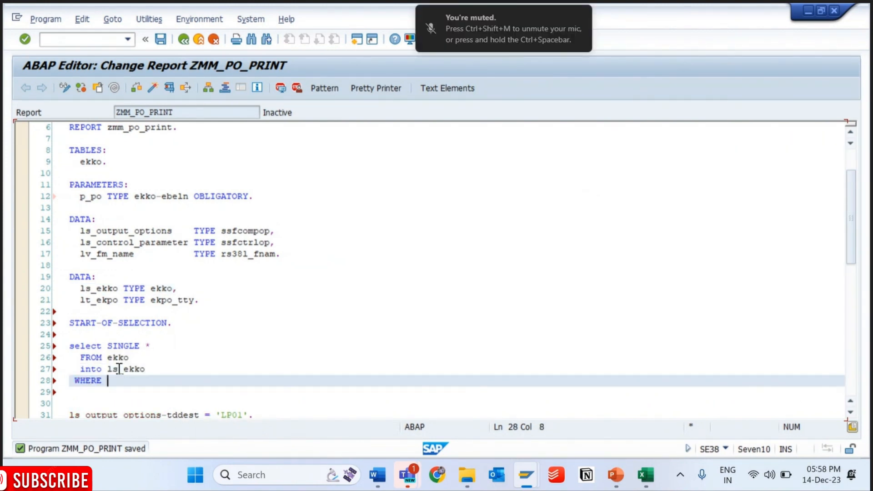
pyautogui.write('eb')
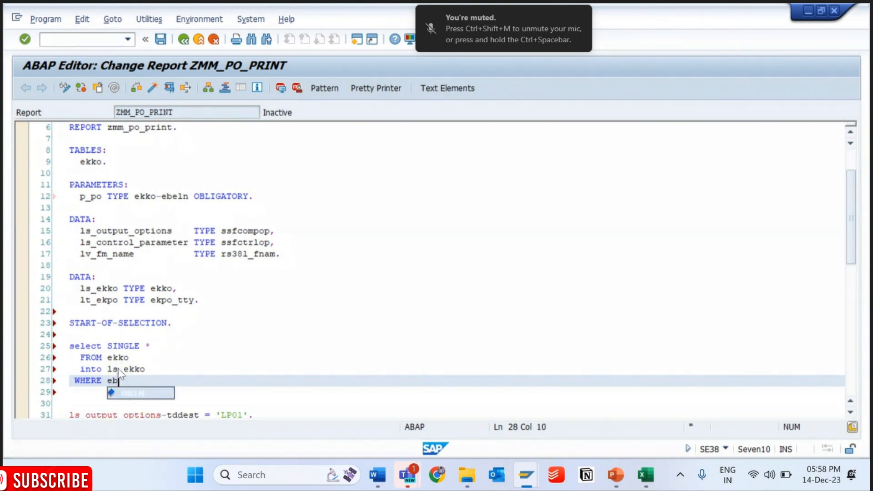
pyautogui.write('eln = l')
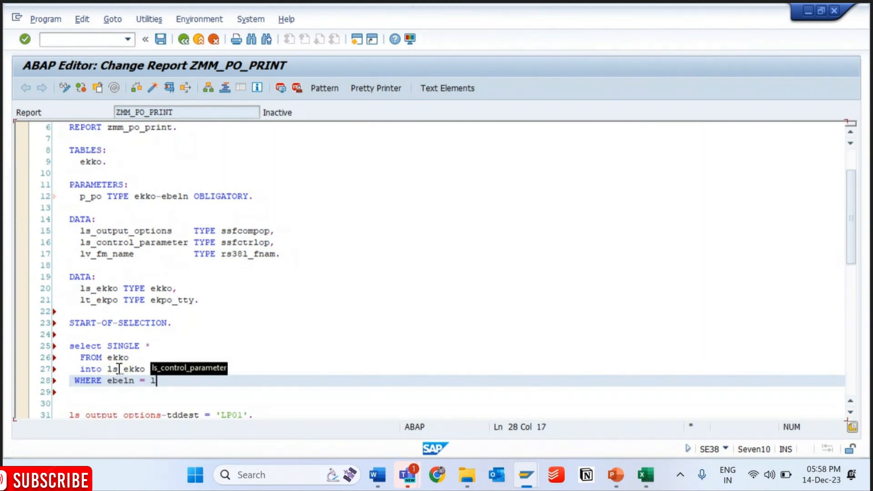
pyautogui.press('BackSpace')
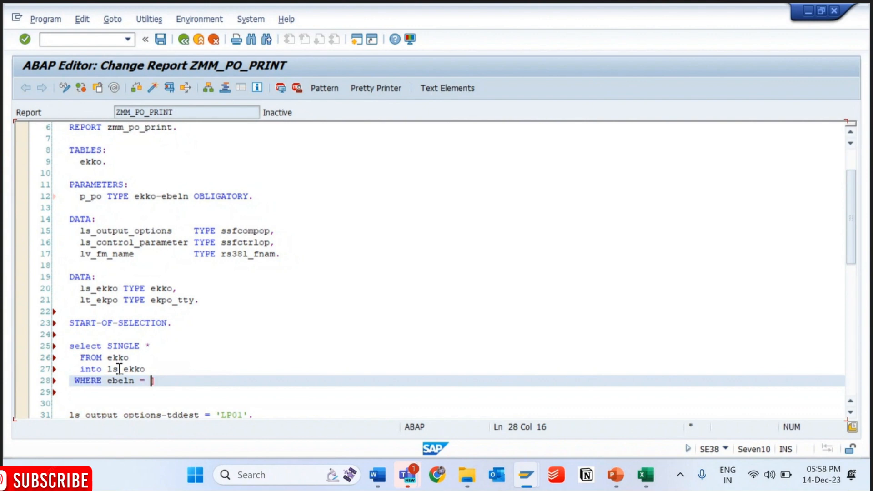
pyautogui.write('p_')
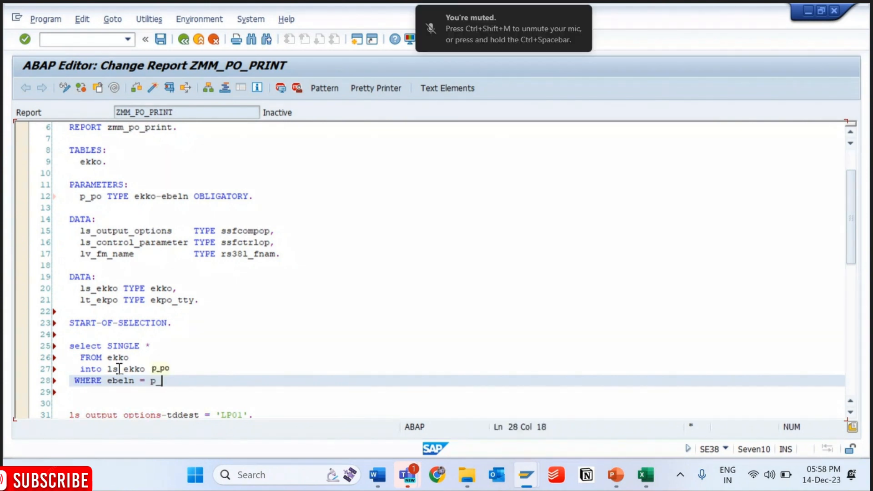
pyautogui.write('po.')
pyautogui.hotkey('shift', 'F1')
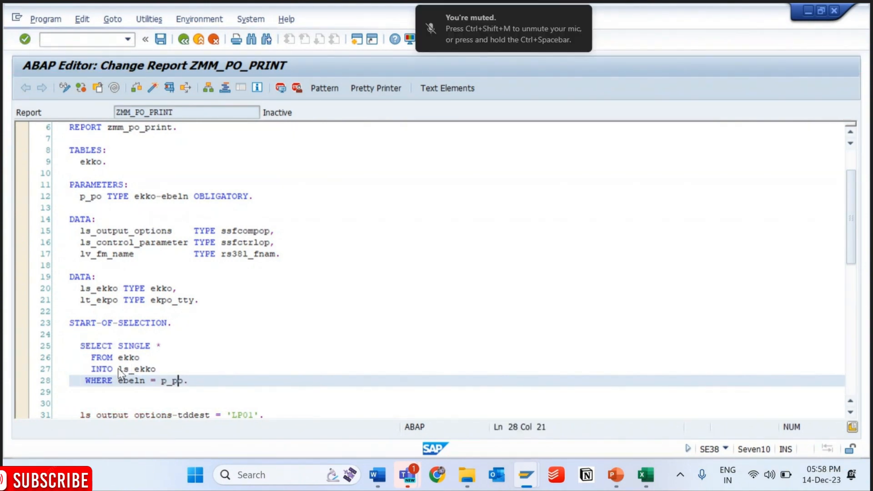
# - Add the comment "Select Purchase order header data" above the SELECT SINGLE statement and save the program
pyautogui.click(129, 335)
pyautogui.press('Return')
pyautogui.write('"')
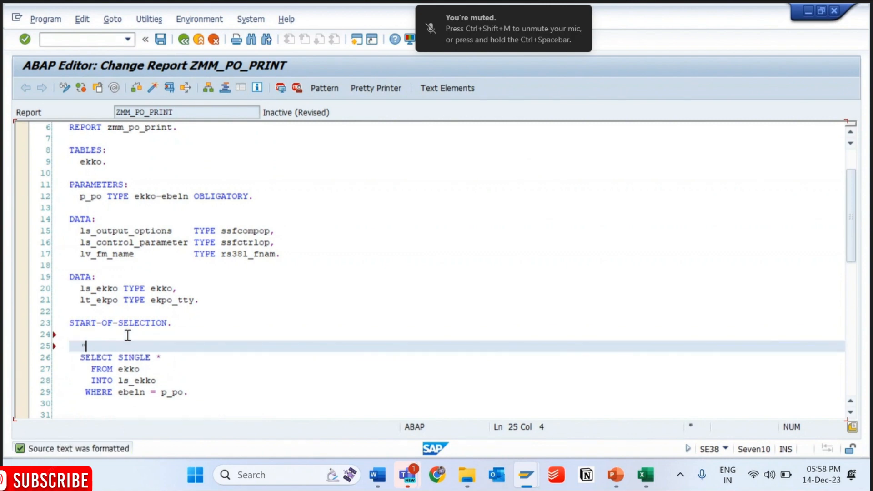
pyautogui.write('Select Purchase order ')
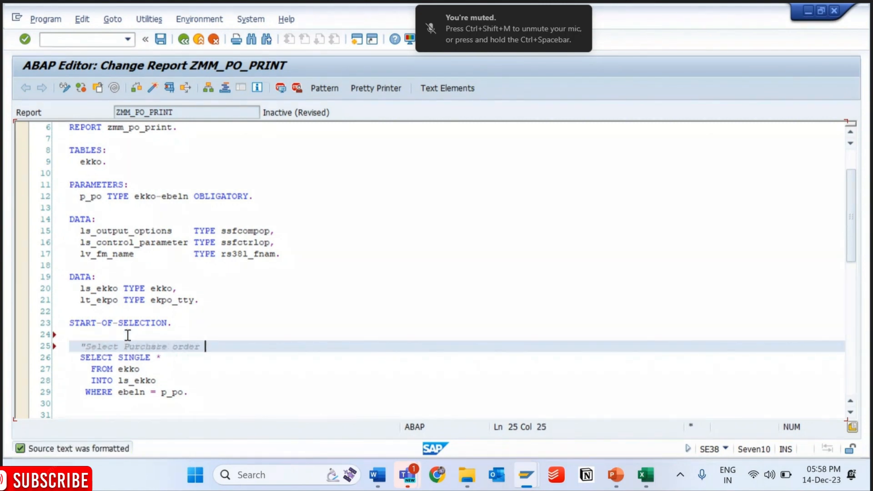
pyautogui.write('header data')
pyautogui.hotkey('ctrl', 's')
# - Insert an IF sy-subrc NE 0 block with its ENDIF below the ekko selection
pyautogui.press('Down')
pyautogui.press('Down')
pyautogui.press('Down')
pyautogui.press('Down')
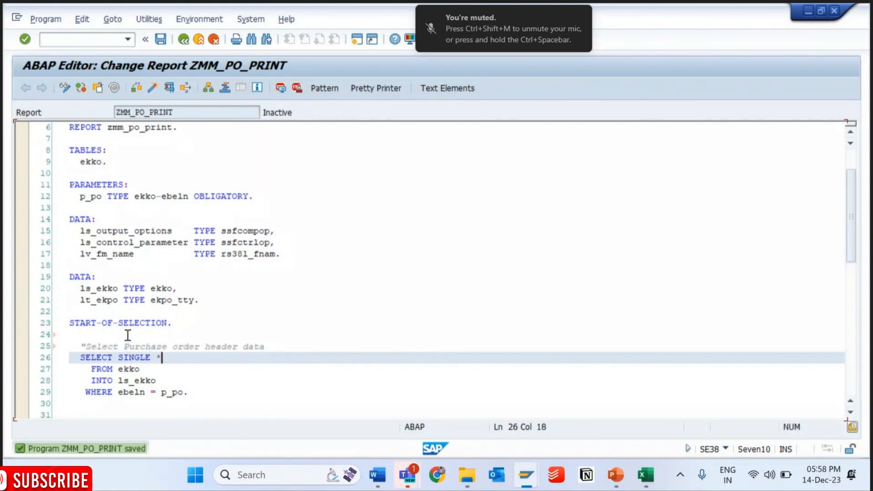
pyautogui.press('Down')
pyautogui.press('Down')
pyautogui.press('Down')
pyautogui.press('Down')
pyautogui.press('Down')
pyautogui.press('Down')
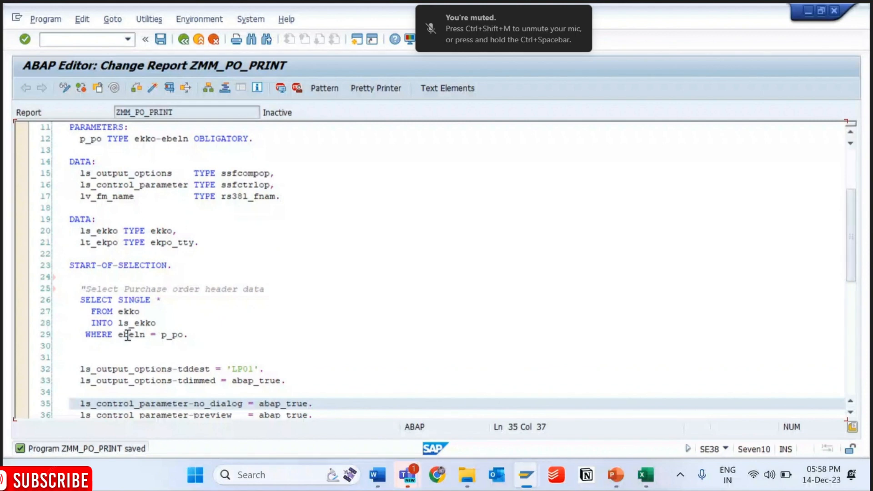
pyautogui.press('Up')
pyautogui.press('Up')
pyautogui.press('Up')
pyautogui.press('Up')
pyautogui.press('Up')
pyautogui.press('Up')
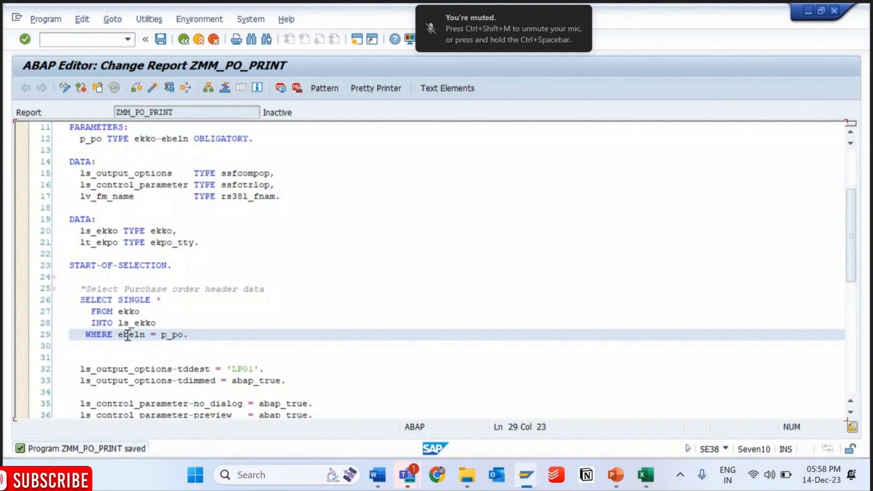
pyautogui.press('Return')
pyautogui.press('Return')
pyautogui.write('sy-subrc ne')
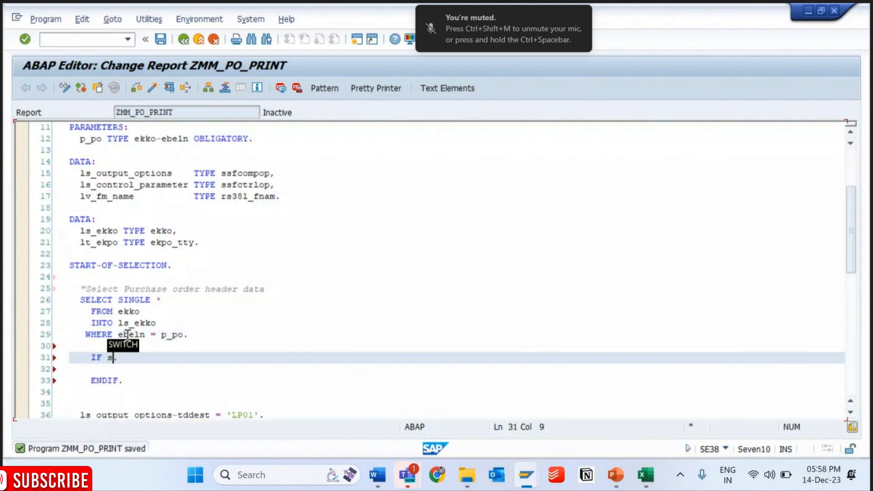
pyautogui.write(' 0.')
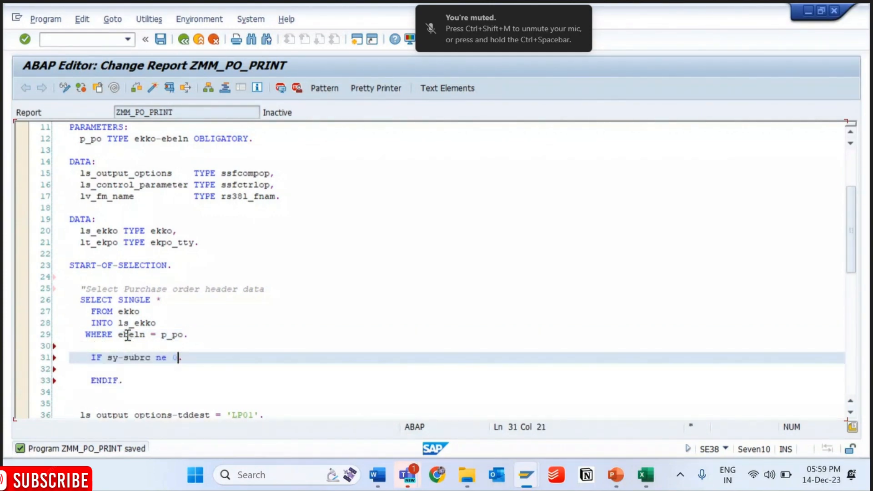
pyautogui.press('Return')
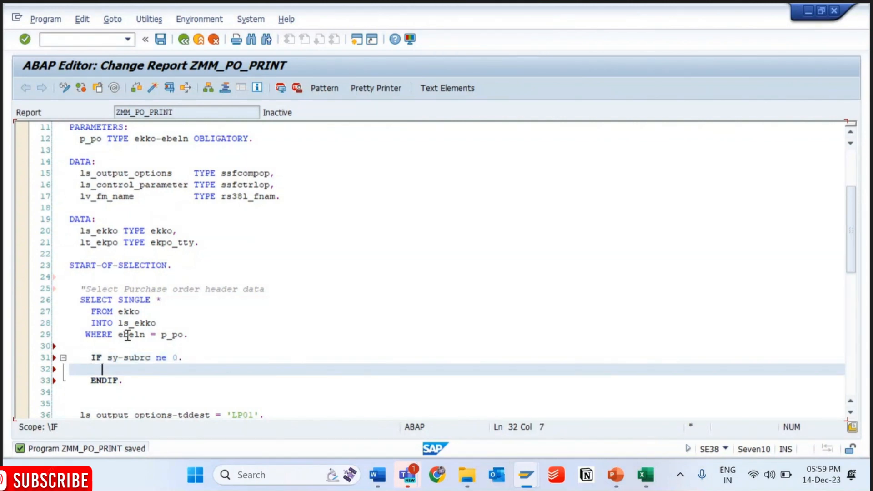
# - Write a MESSAGE statement with the text 'No PO found with specified details' inside the IF block
pyautogui.write('MESSAGE ')
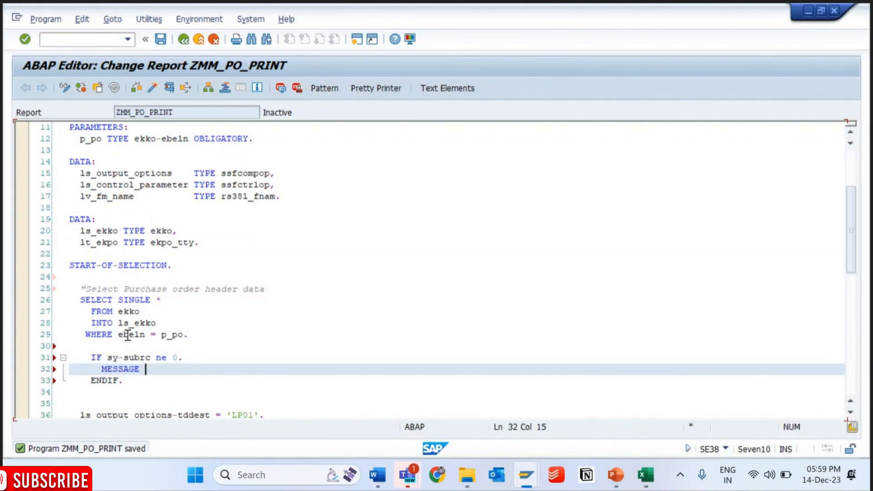
pyautogui.write("'No ")
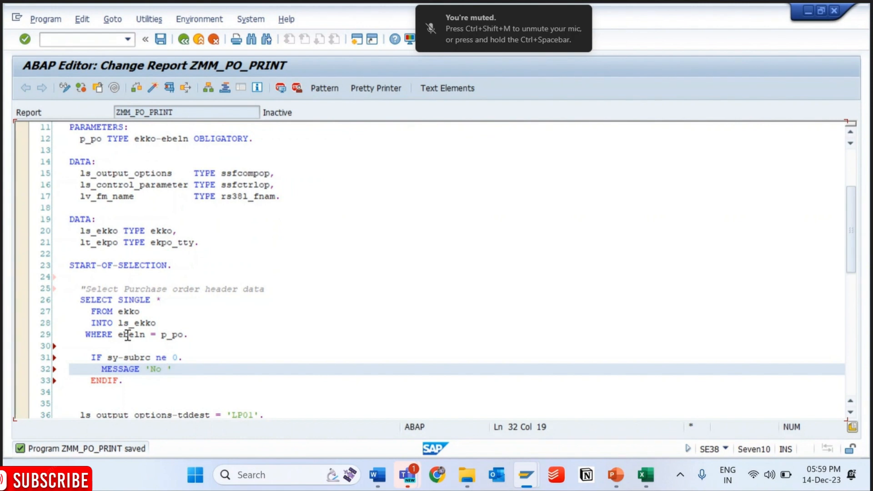
pyautogui.write('PO found with specif')
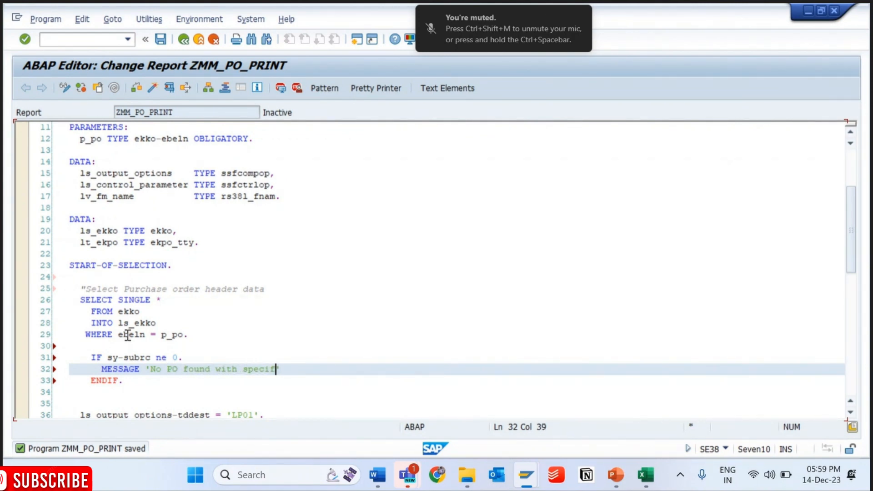
pyautogui.write('ied detia')
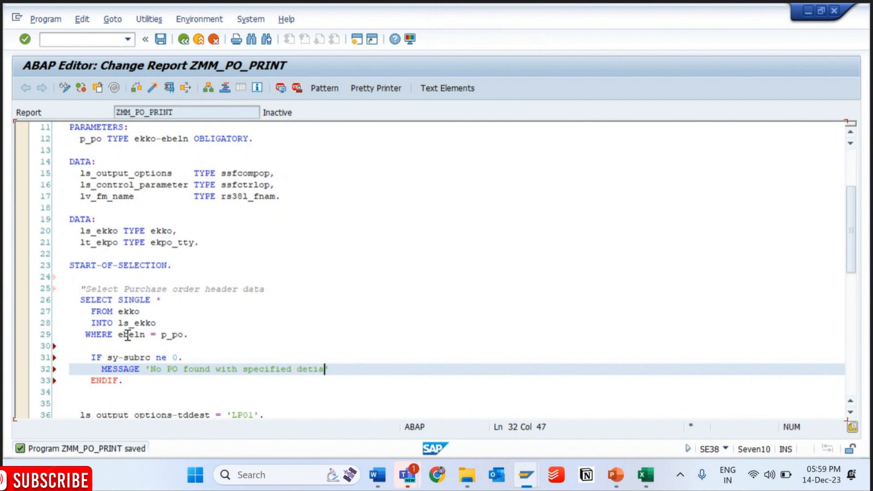
pyautogui.press('BackSpace')
pyautogui.press('BackSpace')
pyautogui.write('ails')
pyautogui.press('Right')
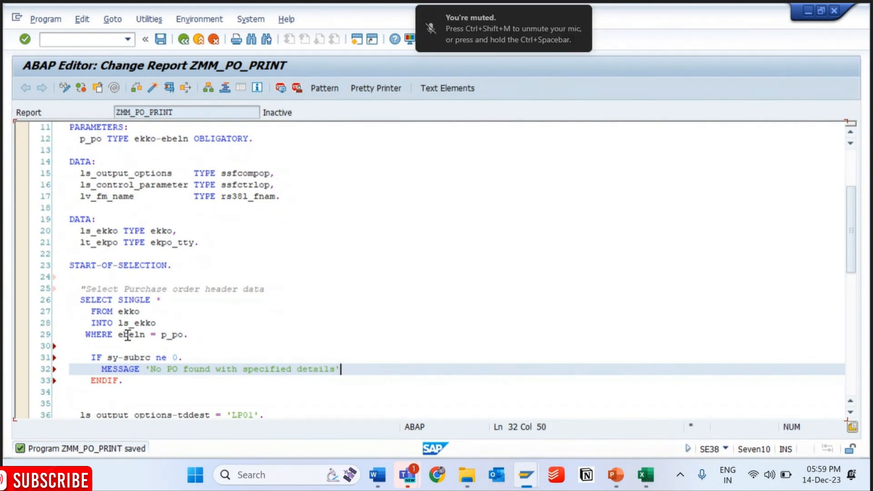
# - Complete the message with TYPE 'E' DISPLAY LIKE 'S' and format the source code
pyautogui.write('TYPE')
pyautogui.press('capslock')
pyautogui.write("'E'")
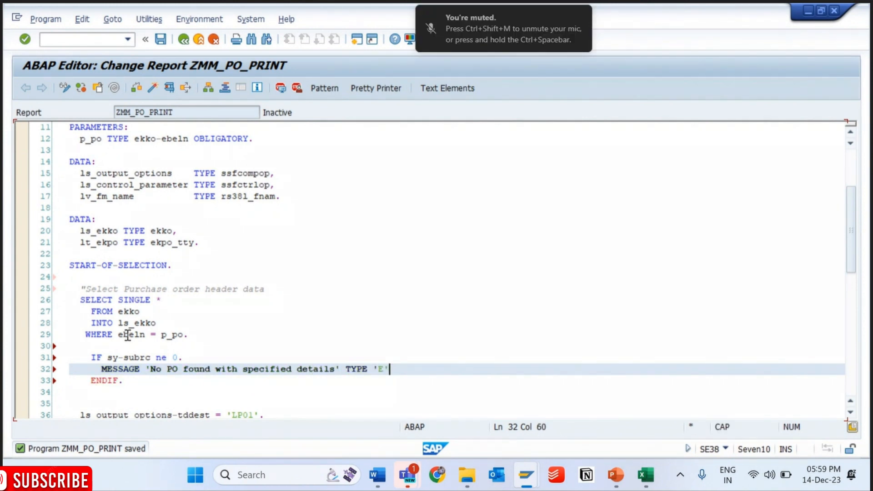
pyautogui.write(" DISPLAY LIKE 'S")
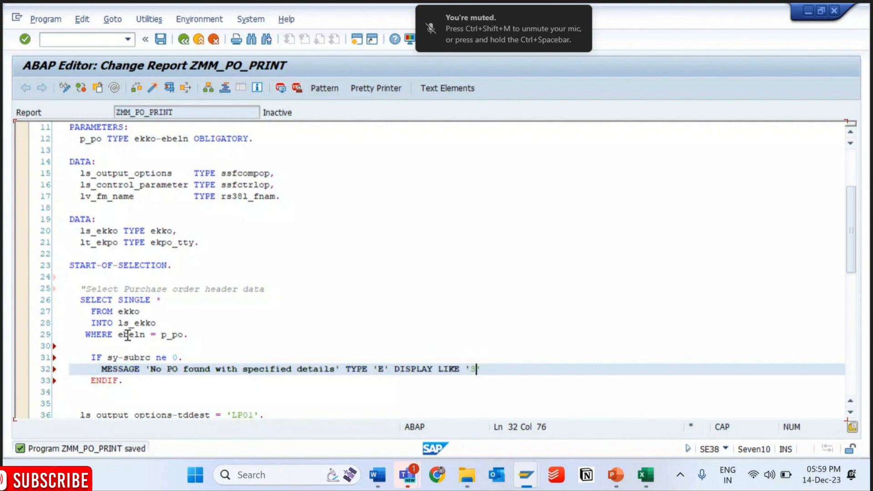
pyautogui.press('Right')
pyautogui.write('.')
pyautogui.hotkey('shift', 'F1')
# - Start a SELECT * statement that reads from EKPO below the ENDIF
pyautogui.press('Down')
pyautogui.press('Return')
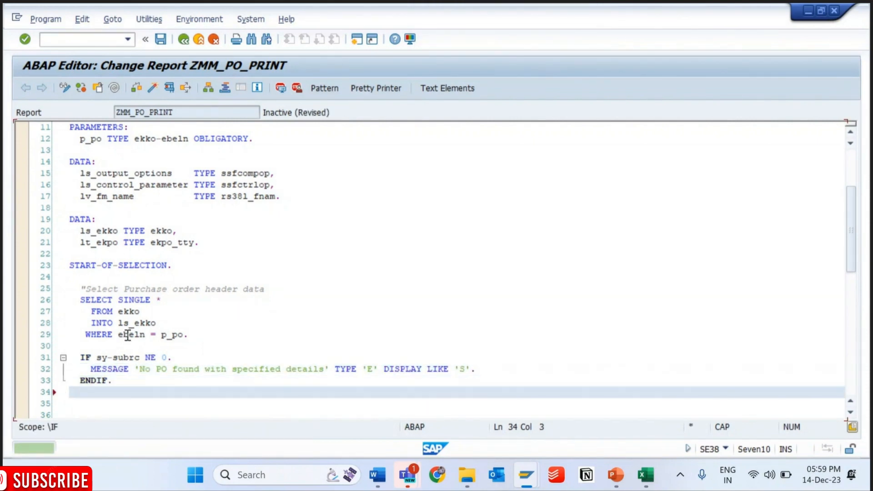
pyautogui.press('Return')
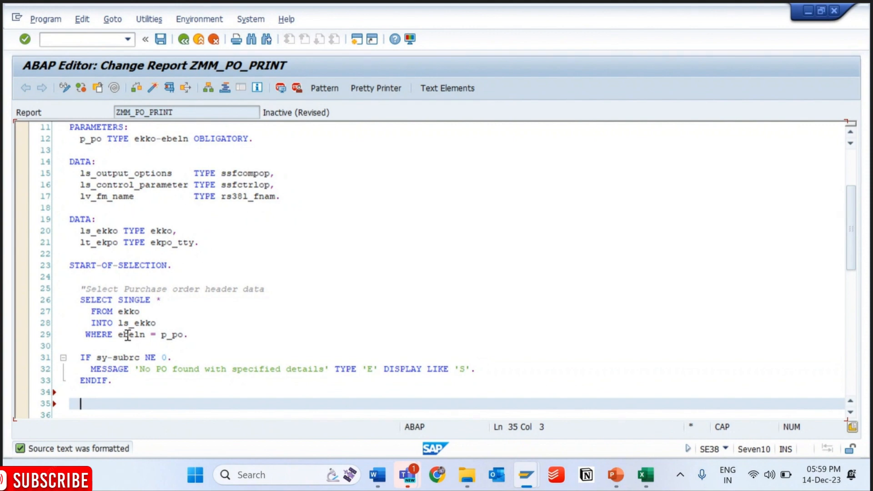
pyautogui.write('SELECT *')
pyautogui.press('Return')
pyautogui.write('FROM EK')
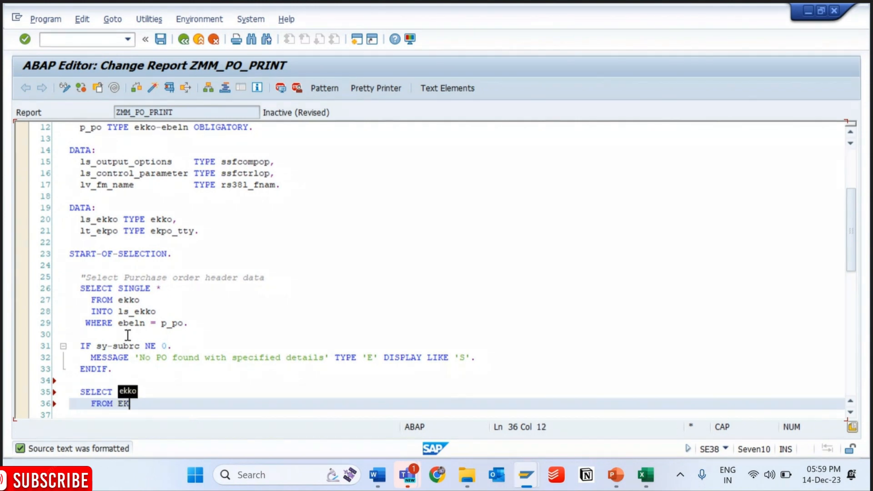
pyautogui.write('PO')
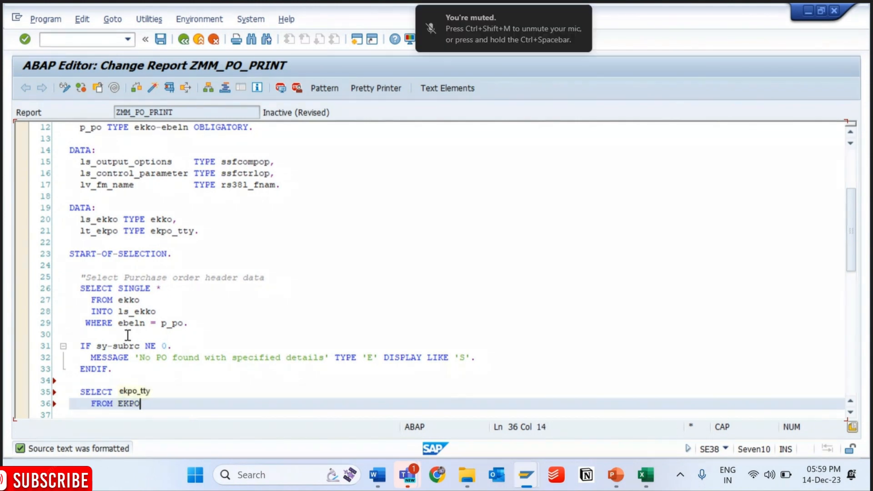
# - Add an INTO TABLE lt_ekpo clause to the EKPO selection, checking the name against the data declaration
pyautogui.press('Return')
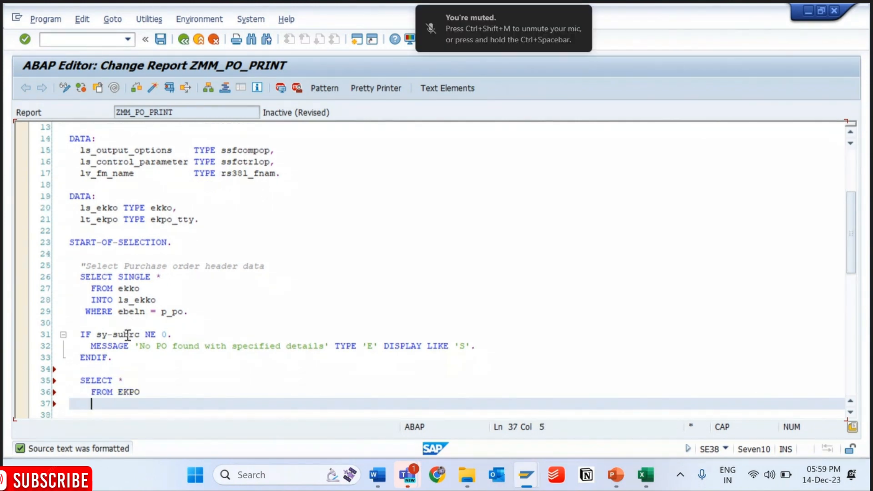
pyautogui.write('INTO TABLE')
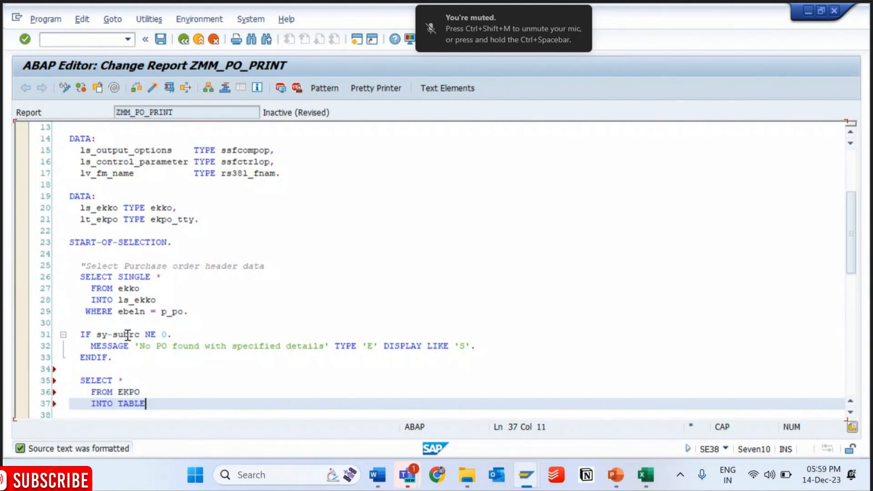
pyautogui.write(' lt_ekpo')
pyautogui.click(86, 208)
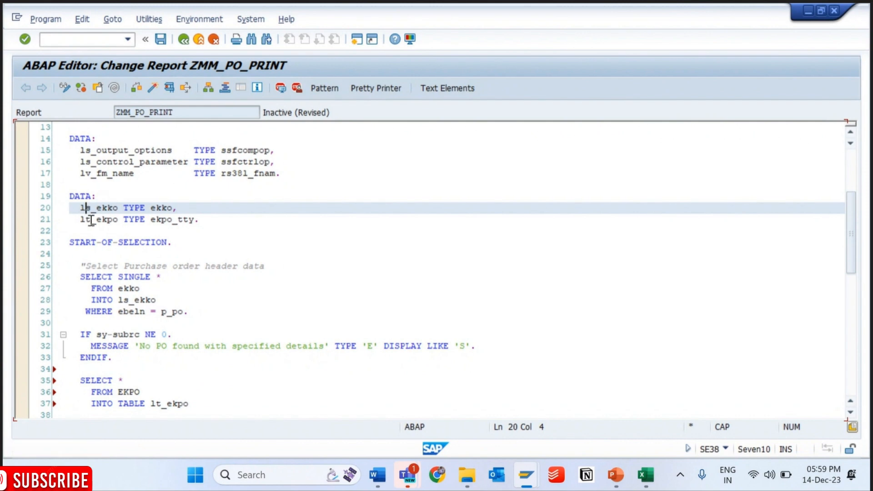
pyautogui.click(91, 220)
pyautogui.click(203, 403)
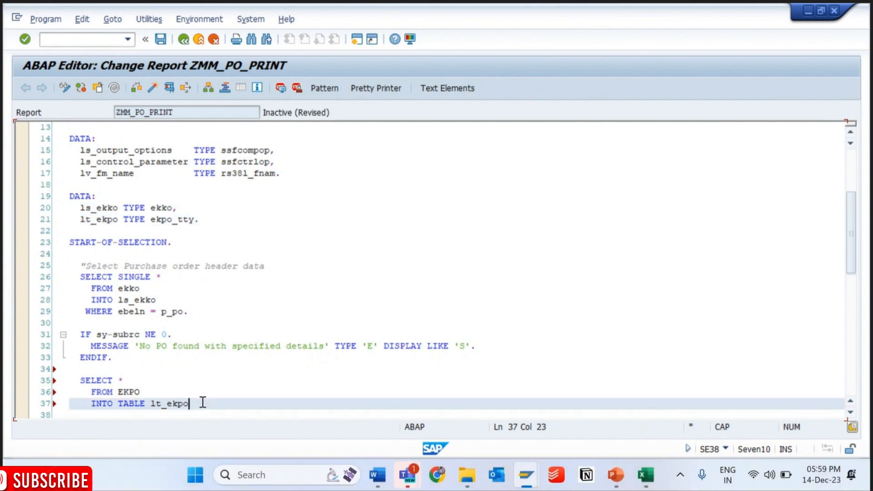
# - Add a WHERE condition on ebeln to the EKPO selection, below the INTO TABLE lt_ekpo clause
pyautogui.press('Return')
pyautogui.write('FO')
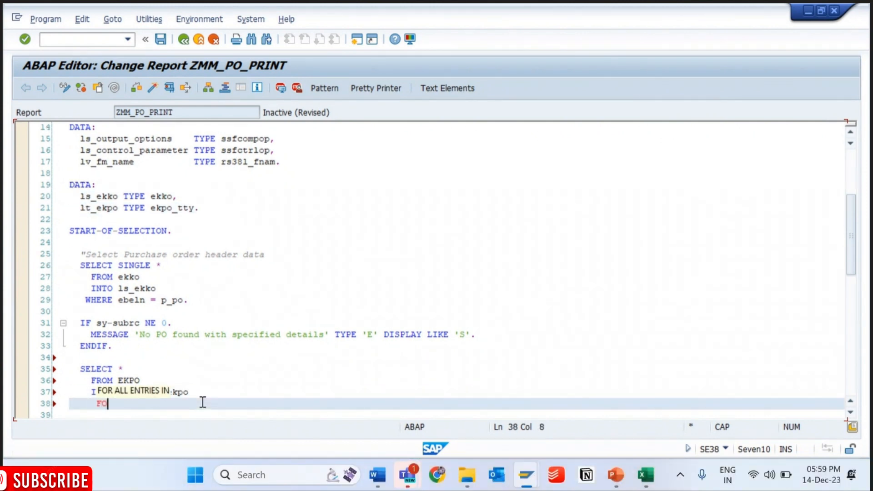
pyautogui.press('BackSpace')
pyautogui.press('BackSpace')
pyautogui.press('BackSpace')
pyautogui.press('BackSpace')
pyautogui.write('WHERE ')
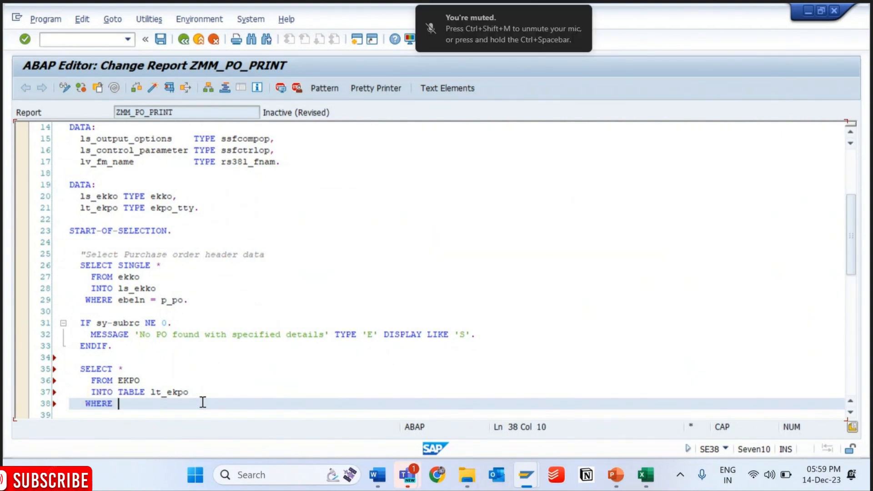
pyautogui.write('EBE')
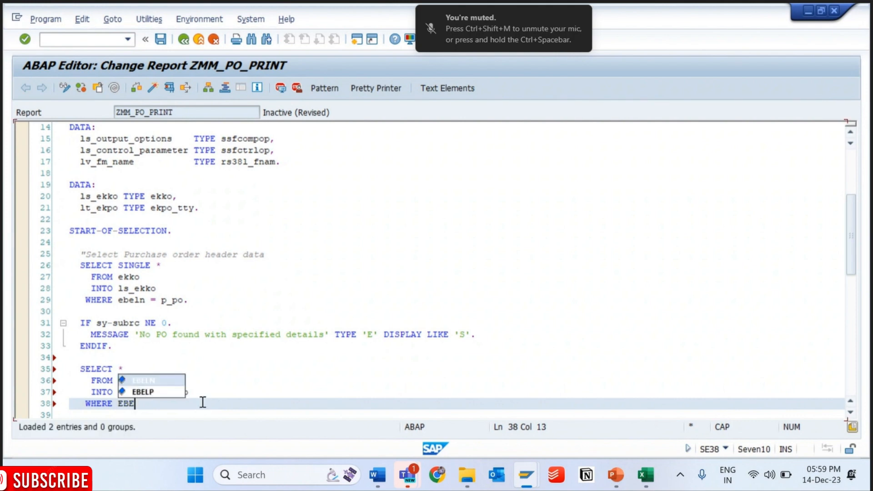
pyautogui.press('Return')
pyautogui.write('=')
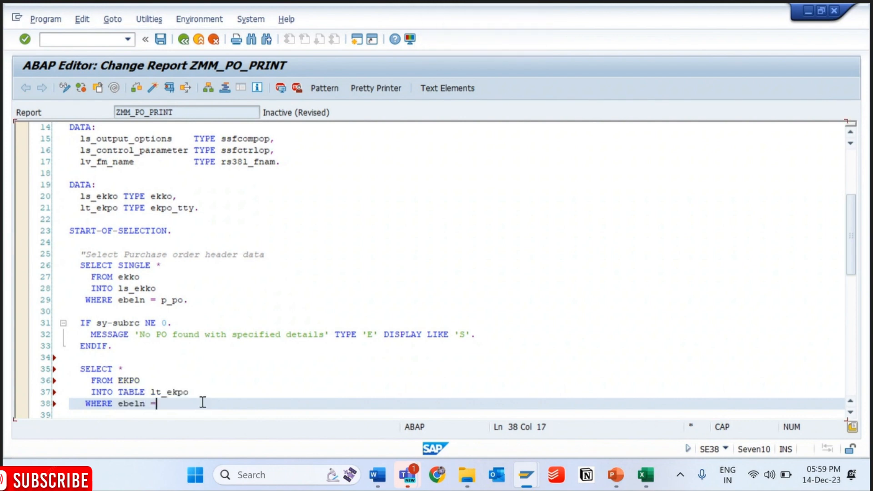
# - Complete the EKPO selection's ebeln condition with EQ p_po and end the statement
pyautogui.press('BackSpace')
pyautogui.write('IN')
pyautogui.press('BackSpace')
pyautogui.press('BackSpace')
pyautogui.write('EQ p_po.')
# - Format the source code, remove the extra blank line below the EKPO selection and save the report
pyautogui.hotkey('shift', 'F1')
pyautogui.hotkey('ctrl', 's')
pyautogui.press('Down')
pyautogui.press('Down')
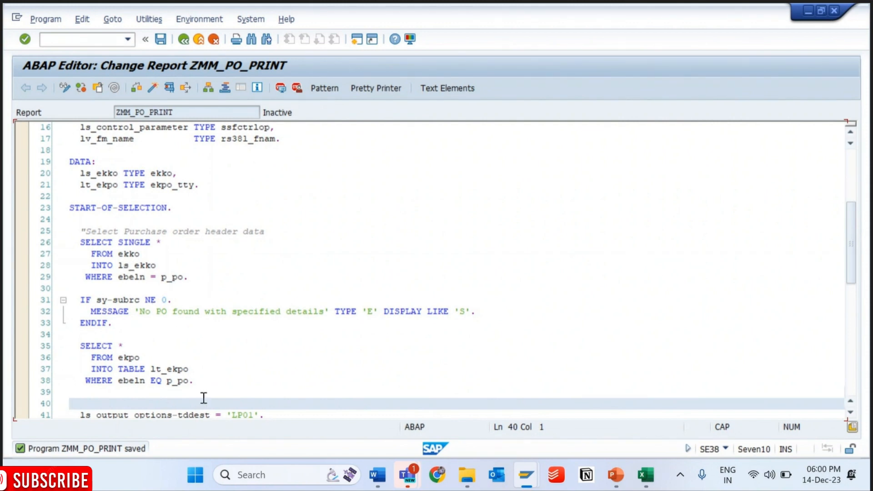
pyautogui.press('BackSpace')
pyautogui.hotkey('ctrl', 's')
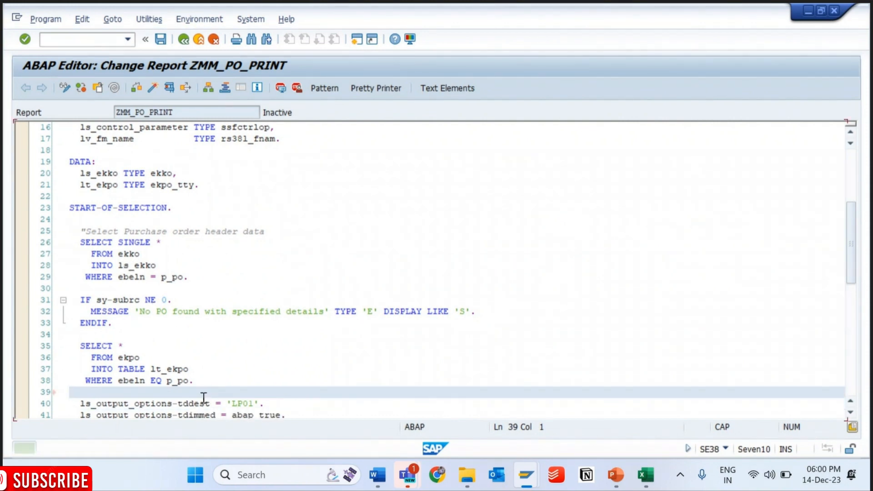
# - Review the rest of the report down to the im_s_header and im_t_item parameters in the lv_fm_name function call
pyautogui.press('Down')
pyautogui.press('Down')
pyautogui.press('Down')
pyautogui.press('Down')
pyautogui.press('Down')
pyautogui.press('Down')
pyautogui.press('Down')
pyautogui.press('Down')
pyautogui.press('Down')
pyautogui.press('Down')
pyautogui.press('Down')
pyautogui.press('Down')
pyautogui.press('Down')
pyautogui.press('Down')
pyautogui.press('Down')
pyautogui.press('Down')
pyautogui.press('Down')
pyautogui.press('Down')
pyautogui.press('Down')
pyautogui.press('Down')
pyautogui.press('Down')
pyautogui.press('Down')
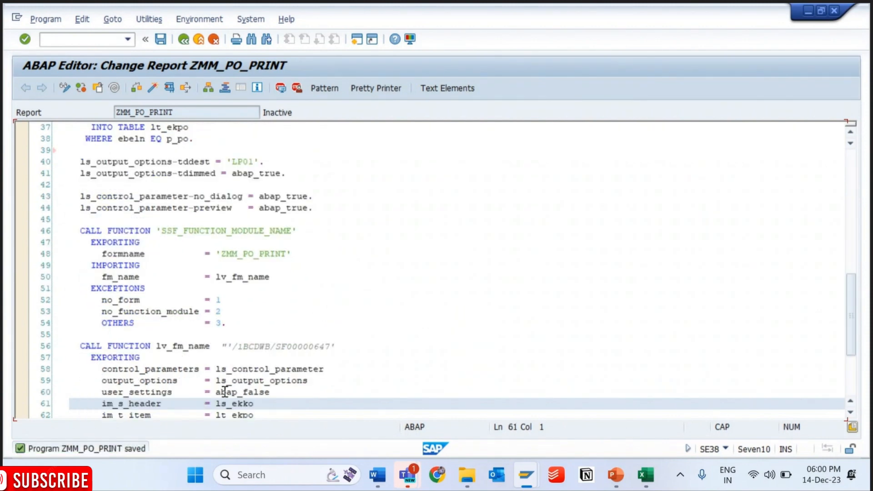
pyautogui.press('Down')
pyautogui.press('Down')
pyautogui.press('Down')
pyautogui.press('Down')
pyautogui.press('Down')
pyautogui.press('Down')
pyautogui.press('Down')
pyautogui.press('Down')
pyautogui.press('Down')
pyautogui.press('Down')
pyautogui.press('Down')
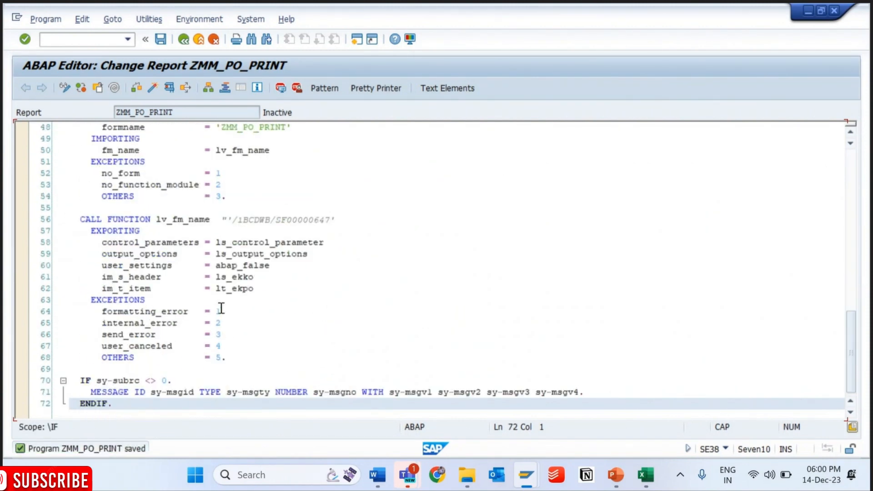
pyautogui.click(217, 277)
pyautogui.moveTo(217, 278); pyautogui.dragTo(257, 278)
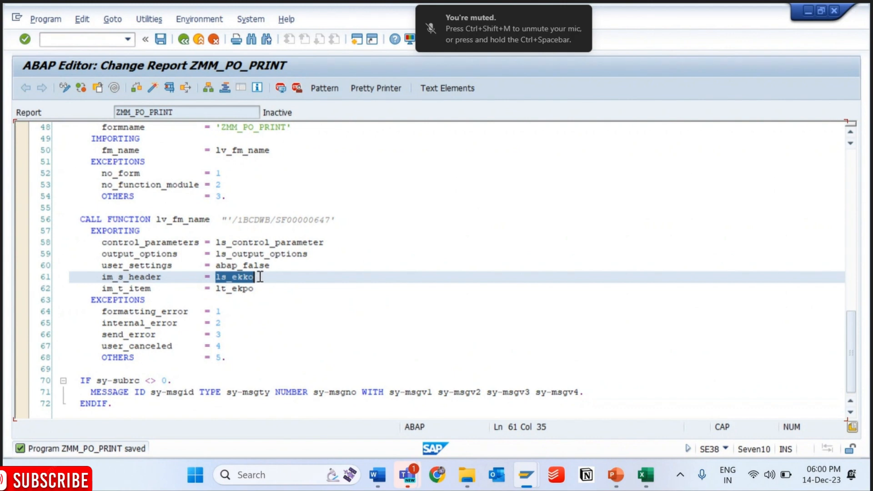
pyautogui.moveTo(102, 278); pyautogui.dragTo(164, 284)
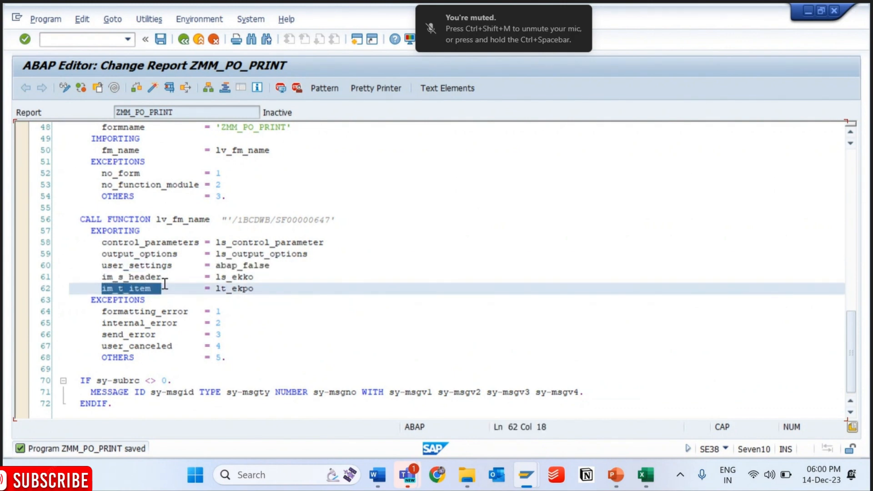
pyautogui.click(164, 283)
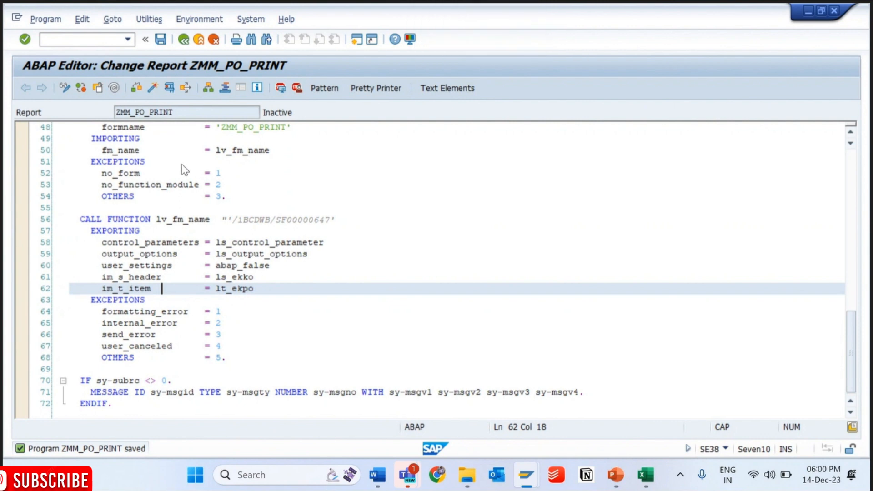
# - Activate the report ZMM_PO_PRINT from the list of inactive local objects
pyautogui.click(150, 92)
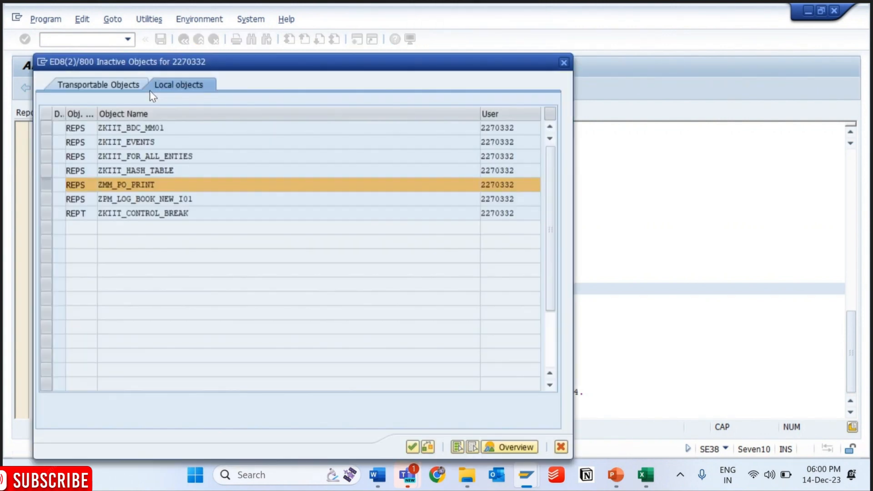
pyautogui.press('Return')
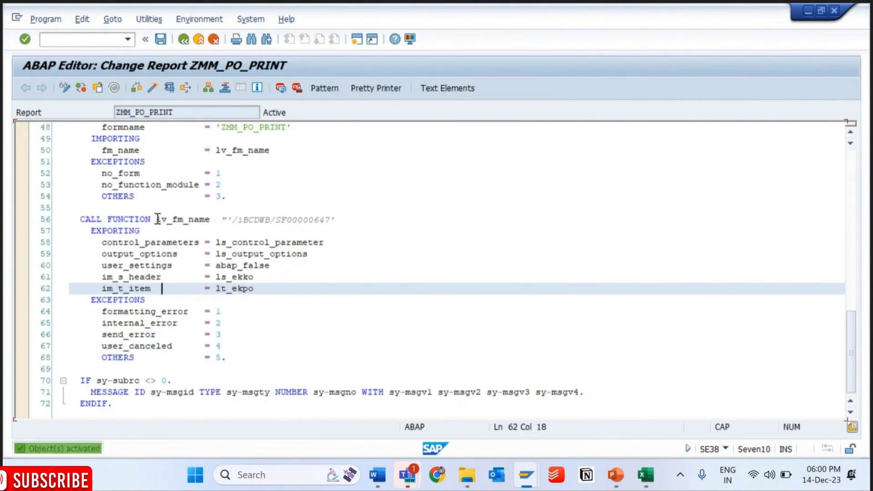
# - Examine how the call to the form's generated function module passes ls_ekko and lt_ekpo to im_s_header and im_t_item
pyautogui.moveTo(157, 219); pyautogui.dragTo(203, 211)
pyautogui.click(102, 276)
pyautogui.moveTo(103, 276); pyautogui.dragTo(271, 287)
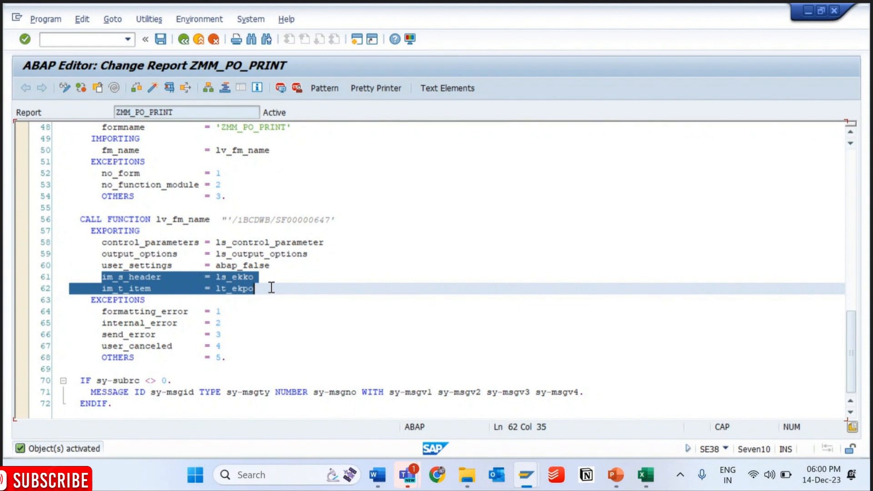
pyautogui.moveTo(233, 220); pyautogui.dragTo(331, 220)
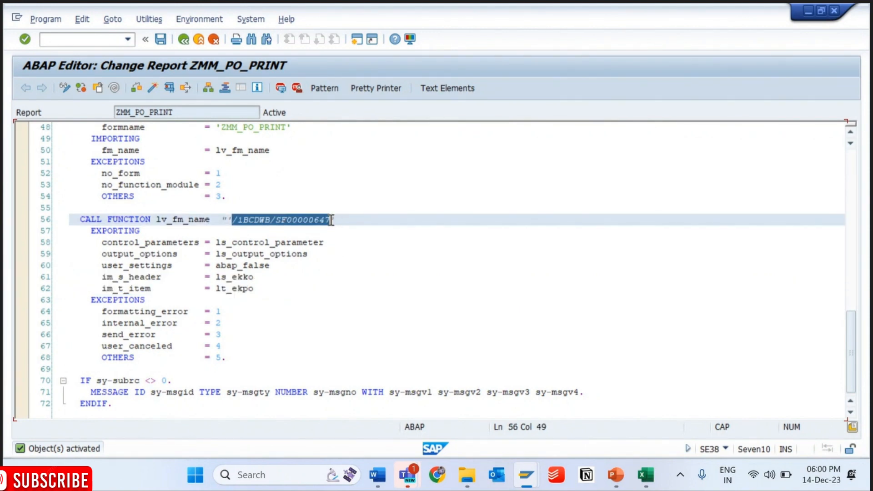
pyautogui.moveTo(102, 277); pyautogui.dragTo(268, 285)
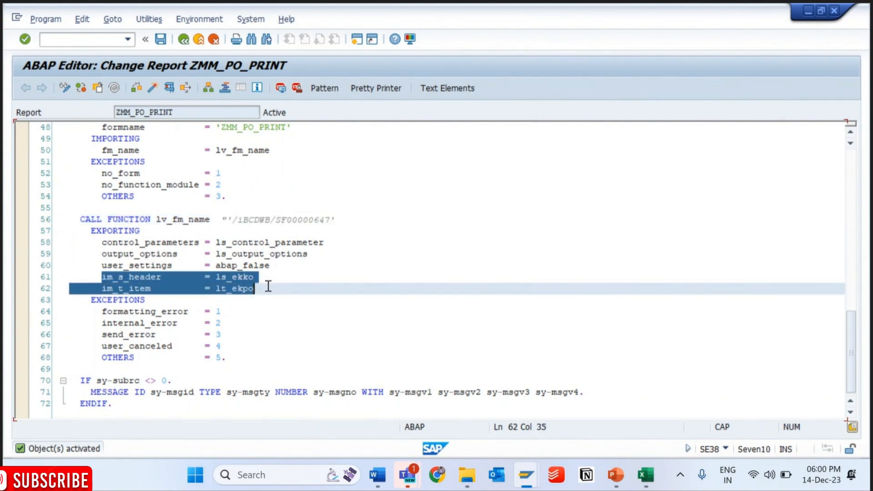
pyautogui.click(267, 285)
pyautogui.moveTo(92, 278); pyautogui.dragTo(35, 273)
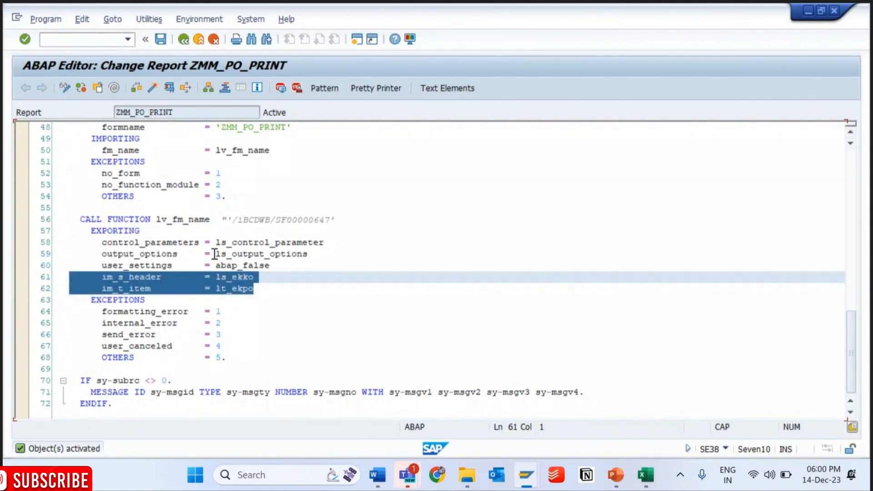
pyautogui.moveTo(232, 220); pyautogui.dragTo(332, 219)
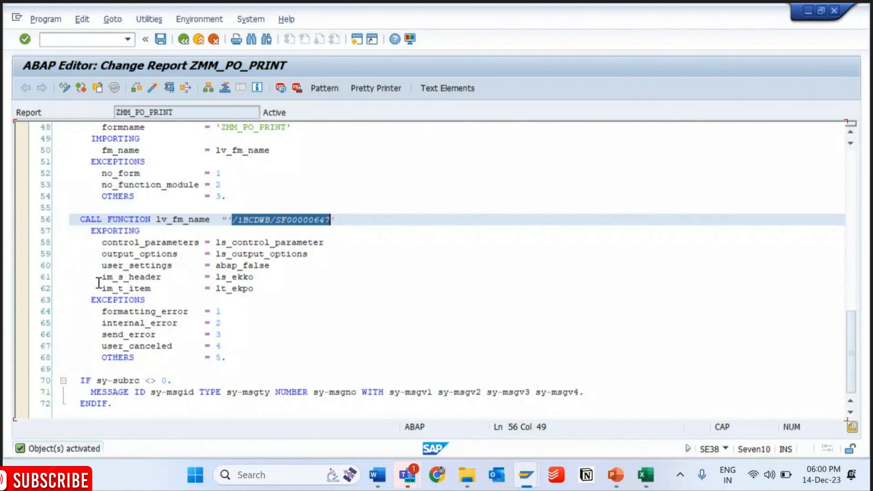
pyautogui.moveTo(101, 277); pyautogui.dragTo(62, 275)
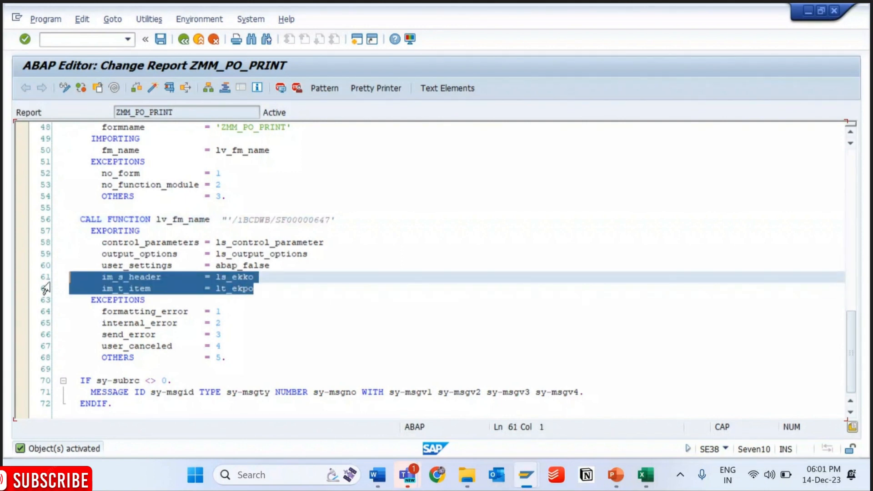
pyautogui.click(129, 277)
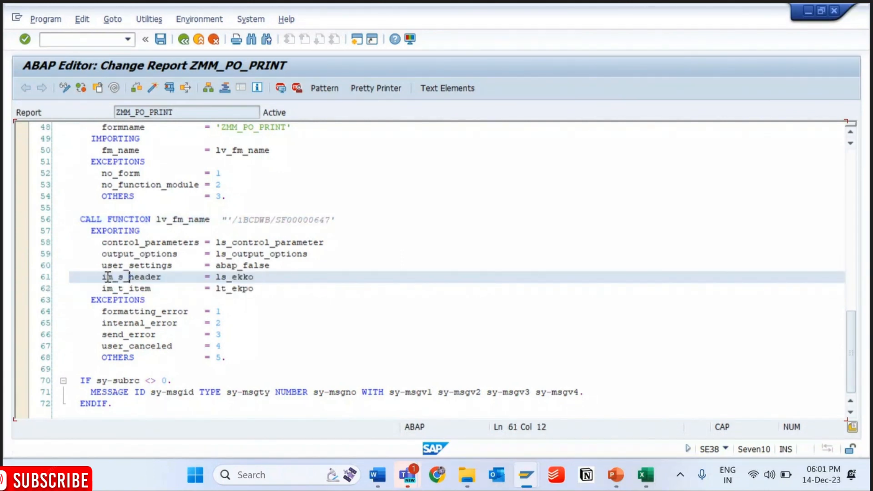
pyautogui.click(107, 277)
# - Switch to the SAP Form Builder session and check the IM_S_HEADER and IM_T_ITEM import parameters in the form interface
pyautogui.moveTo(522, 478)
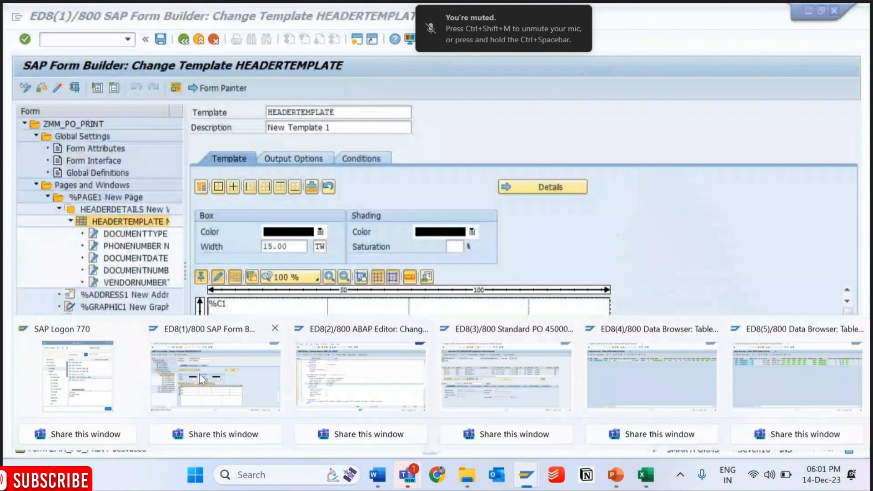
pyautogui.click(199, 374)
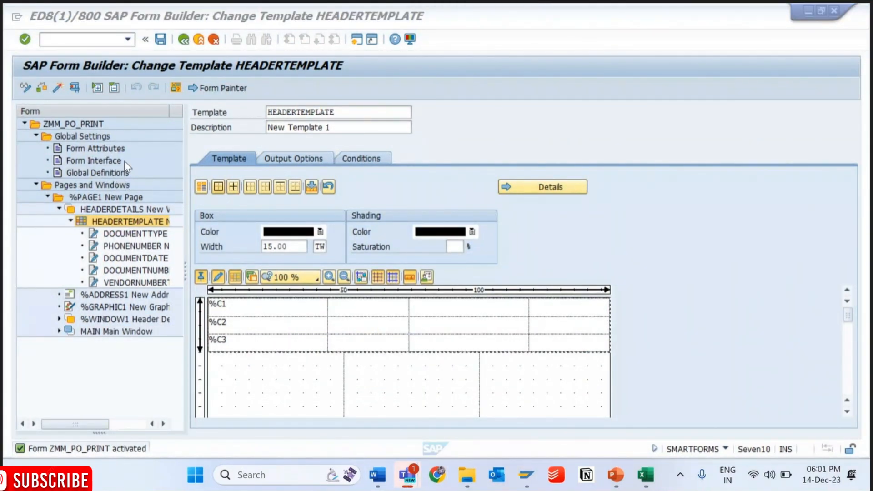
pyautogui.click(78, 162)
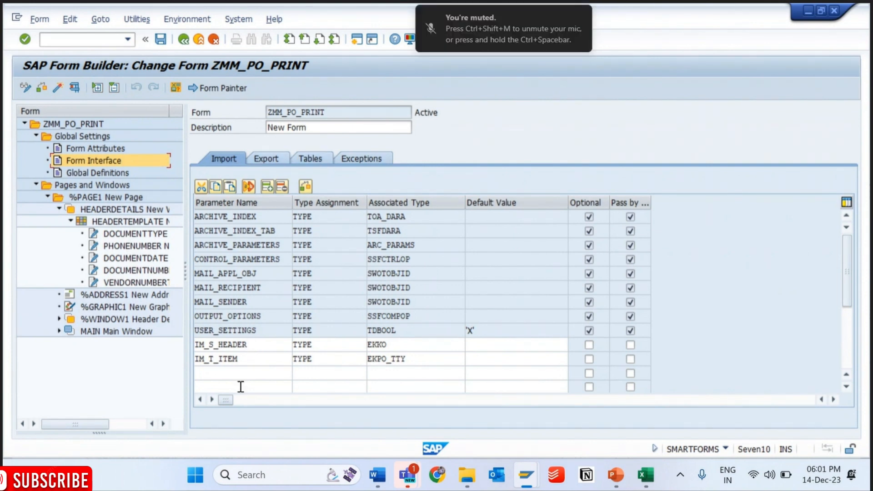
pyautogui.click(236, 359)
pyautogui.moveTo(235, 358); pyautogui.dragTo(193, 348)
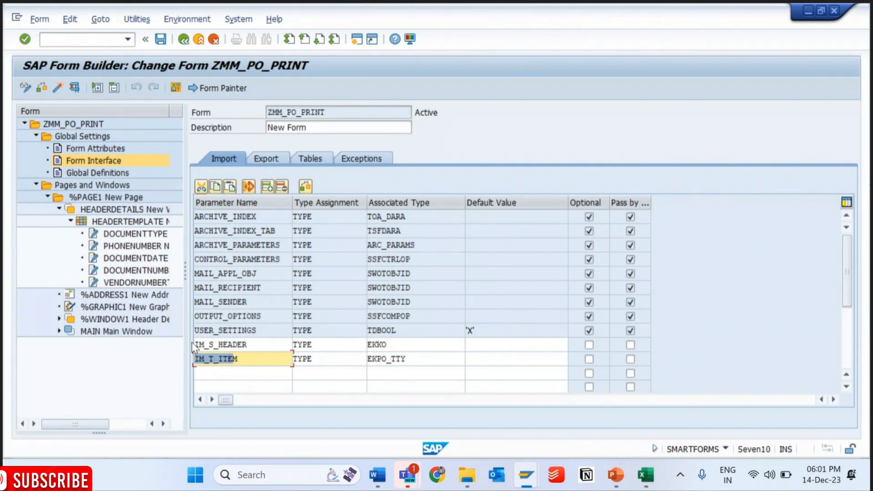
pyautogui.click(259, 342)
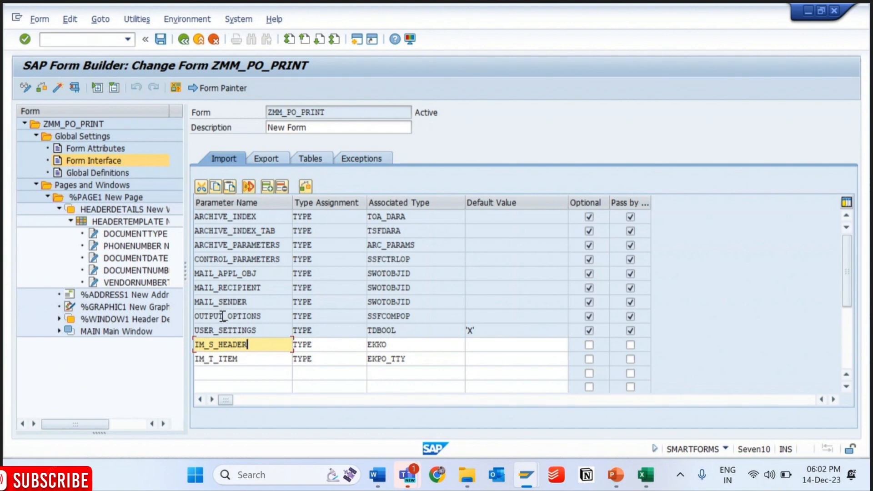
pyautogui.click(241, 359)
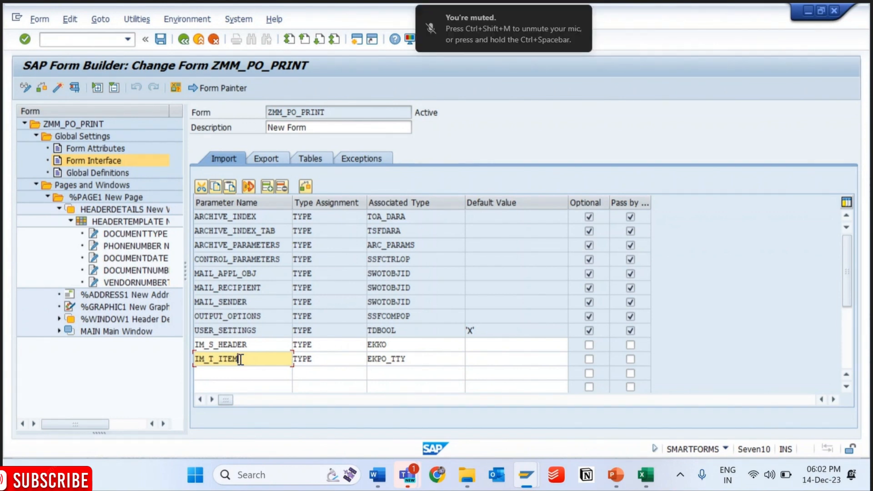
# - Return to the ABAP Editor session and compare the function call's header and item parameters with the form interface
pyautogui.hotkey('alt', 'Tab')
pyautogui.hotkey('alt', 'Tab')
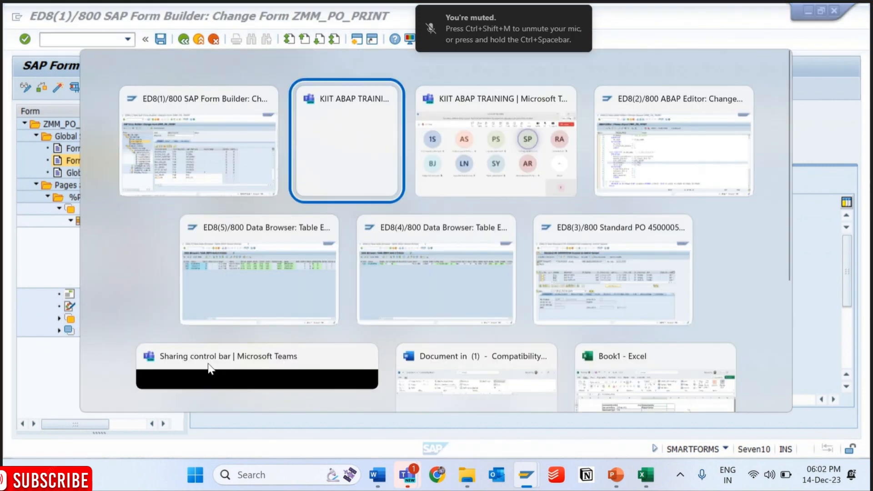
pyautogui.hotkey('alt', 'Tab')
pyautogui.click(217, 150)
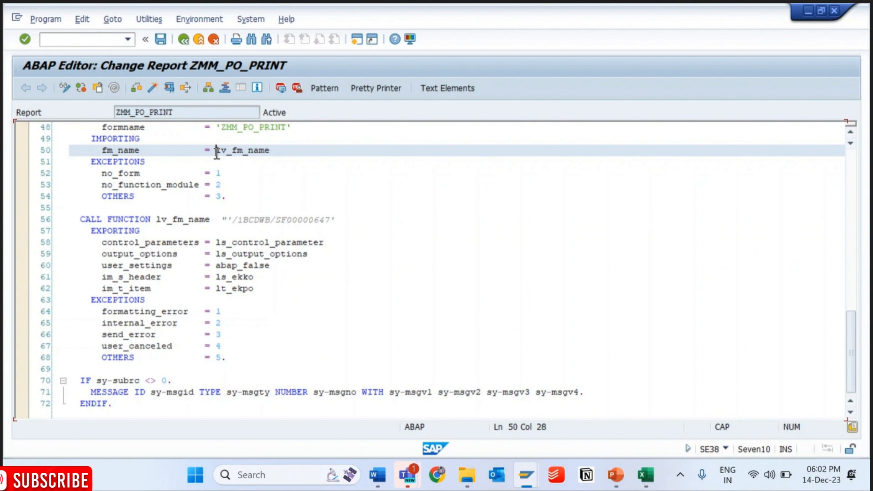
pyautogui.press('Up')
pyautogui.press('Up')
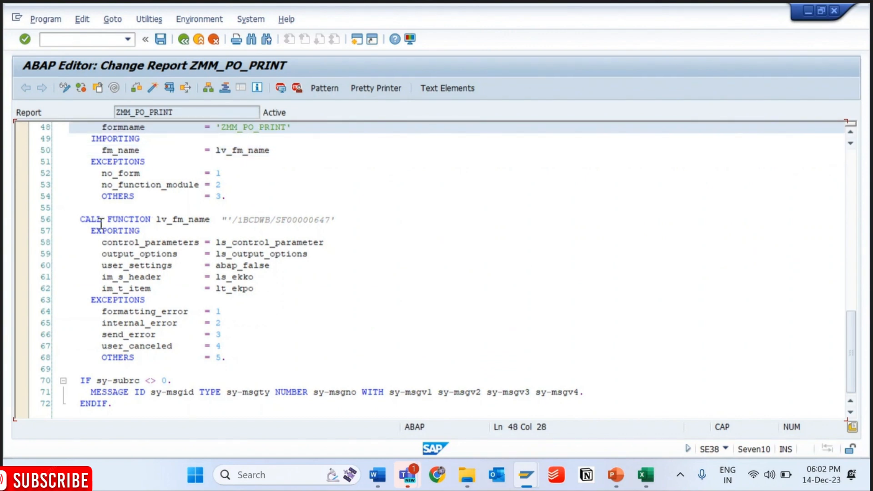
pyautogui.moveTo(101, 277); pyautogui.dragTo(3, 276)
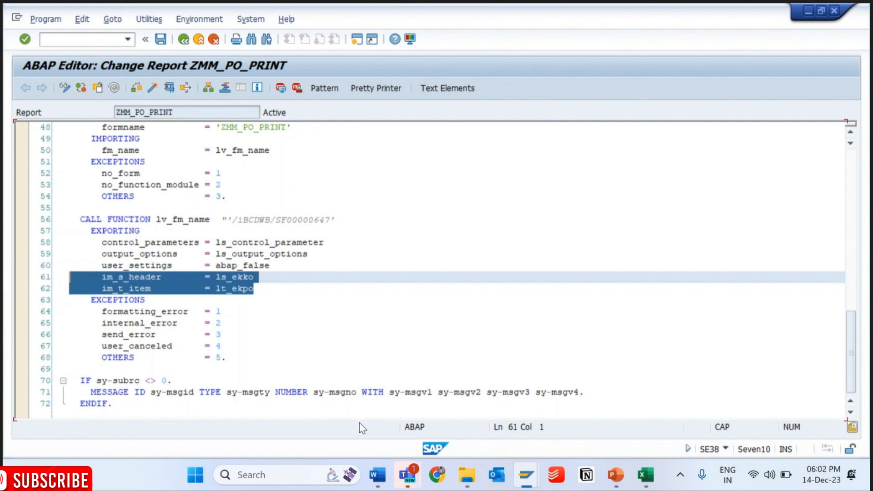
# - In the Form Builder session, add a BREAK-POINT. statement below the GV_ADDRESS_PERS assignment in the global initialization code and save the form
pyautogui.click(540, 485)
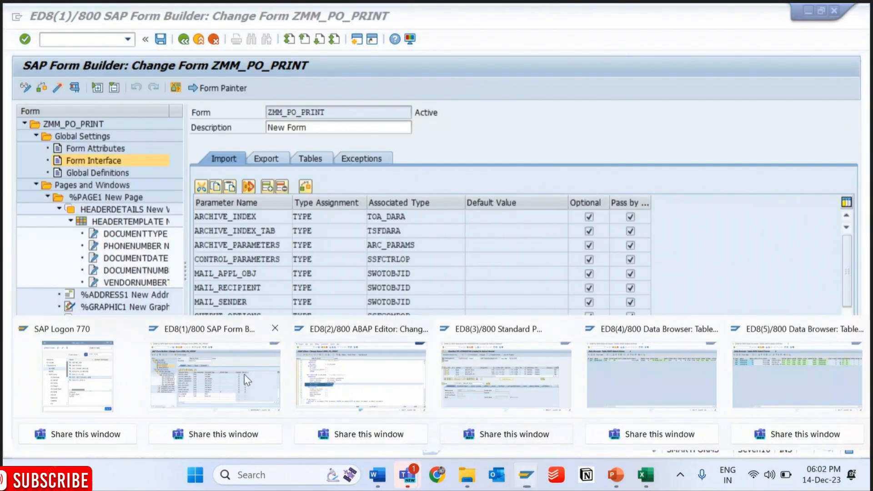
pyautogui.click(244, 375)
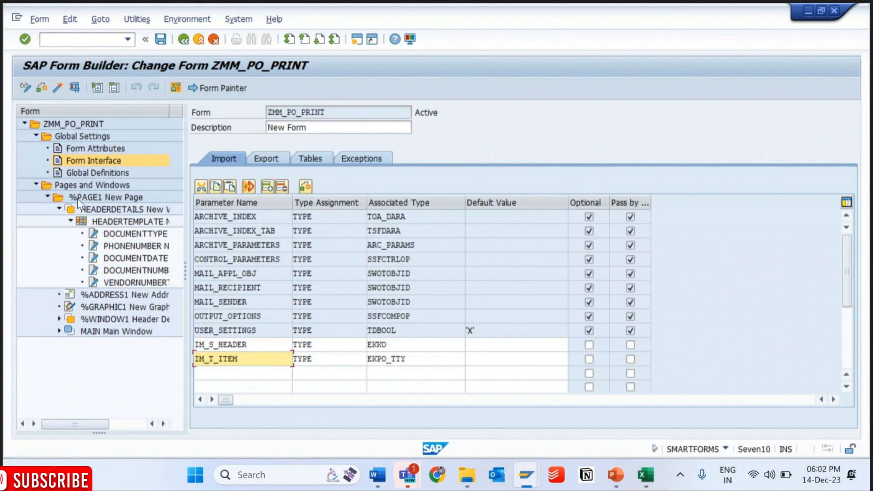
pyautogui.click(82, 175)
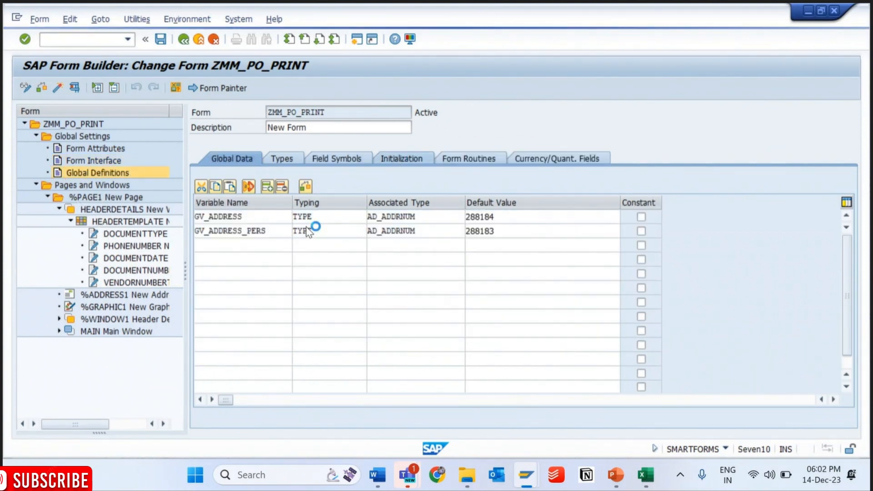
pyautogui.click(434, 285)
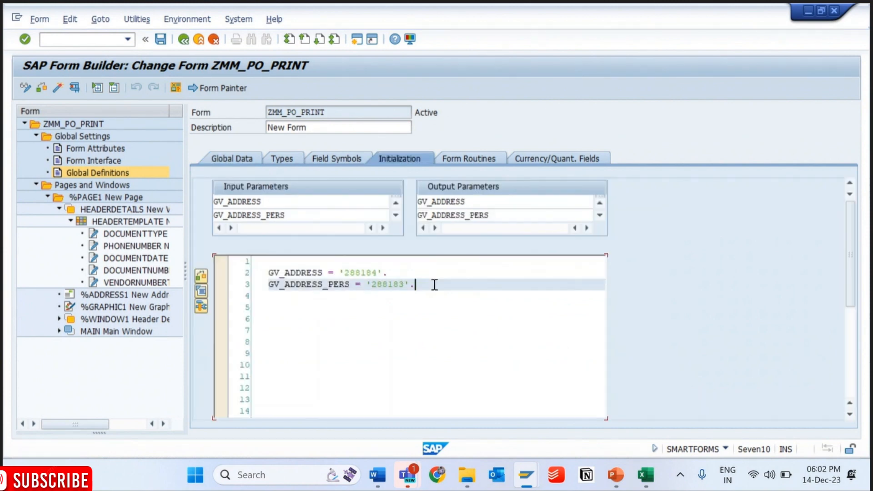
pyautogui.press('Return')
pyautogui.press('Return')
pyautogui.write('BR')
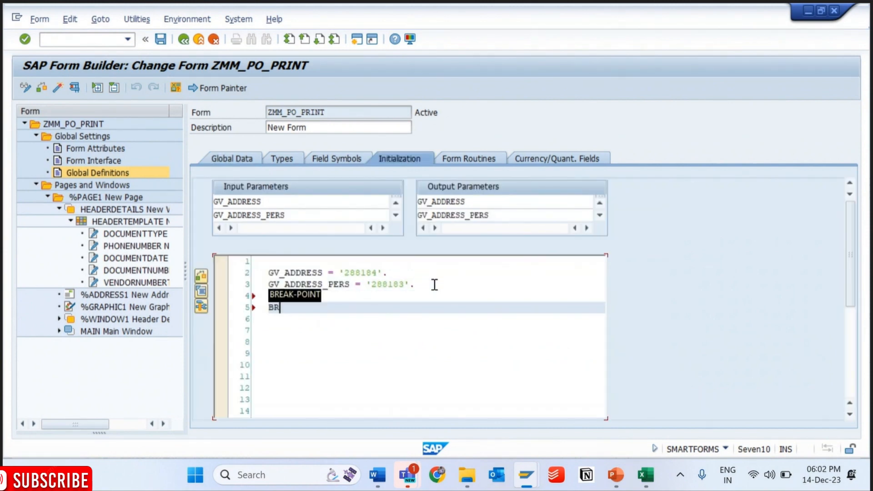
pyautogui.write('EAK-POINT.')
pyautogui.hotkey('ctrl', 's')
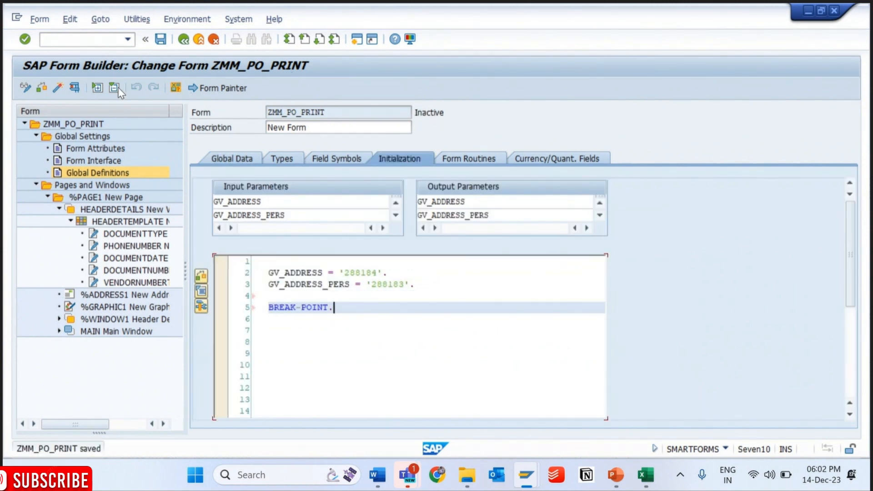
# - Activate form ZMM_PO_PRINT and run its driver program in the EKKO Data Browser session for the previously used purchasing document
pyautogui.click(59, 88)
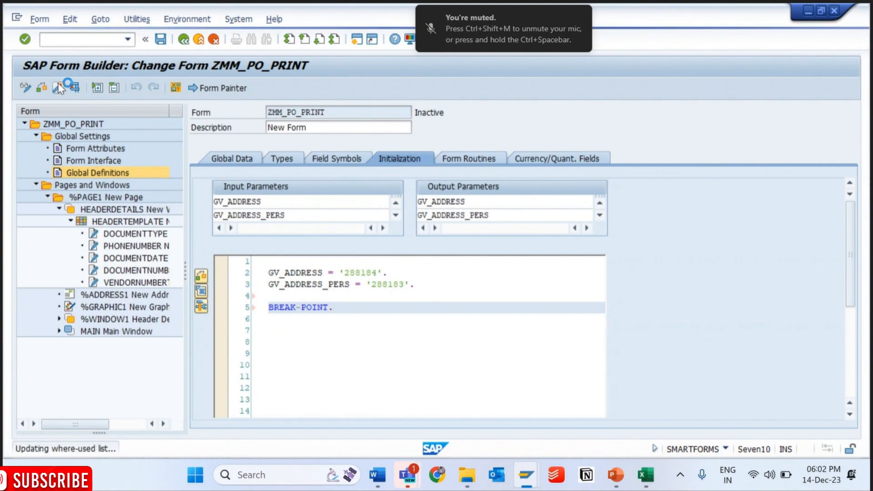
pyautogui.moveTo(524, 473)
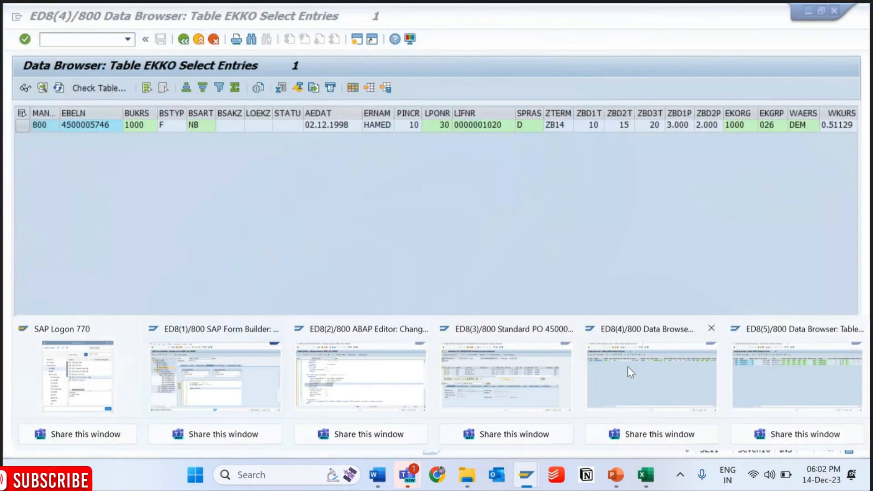
pyautogui.click(651, 371)
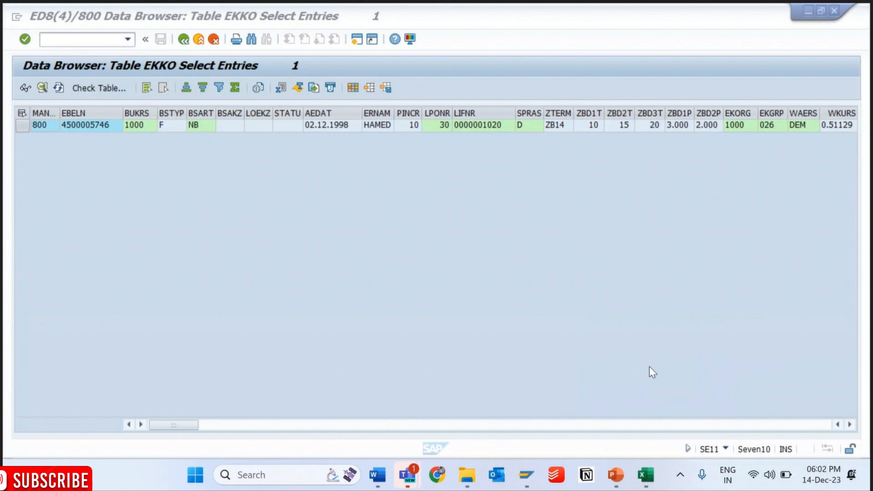
pyautogui.press('Return')
pyautogui.press('F8')
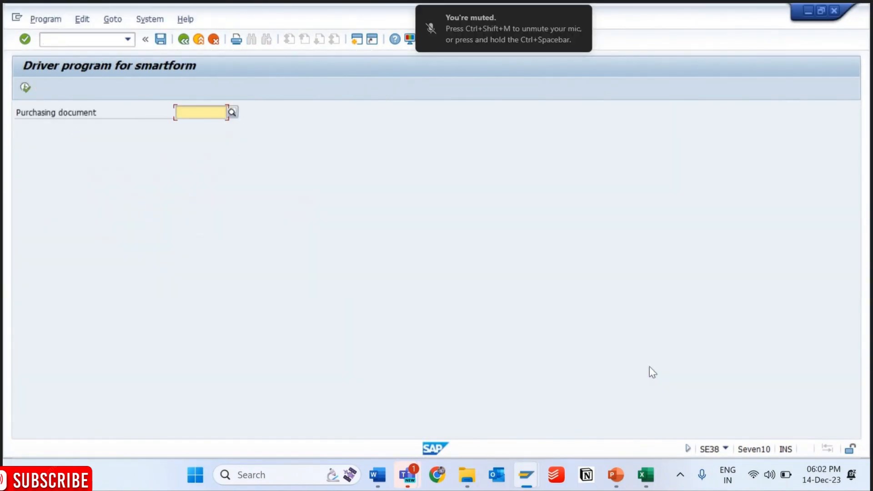
pyautogui.press('F8')
pyautogui.press('Down')
pyautogui.press('Return')
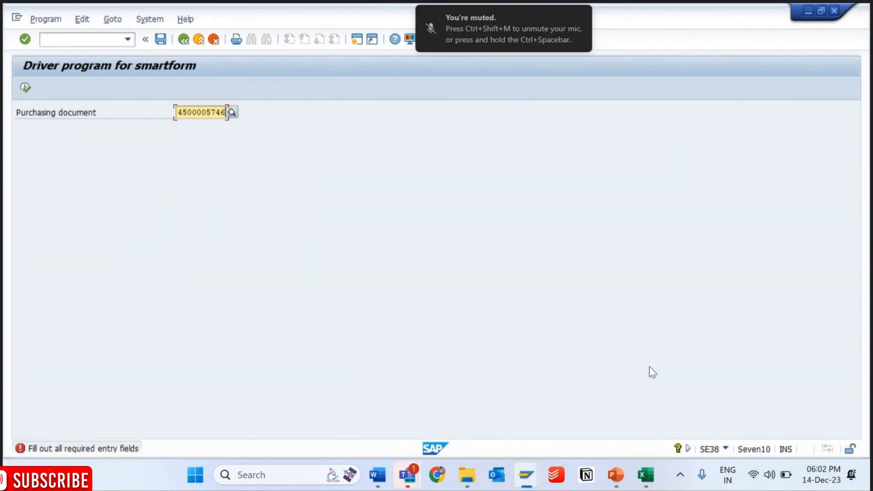
pyautogui.press('F8')
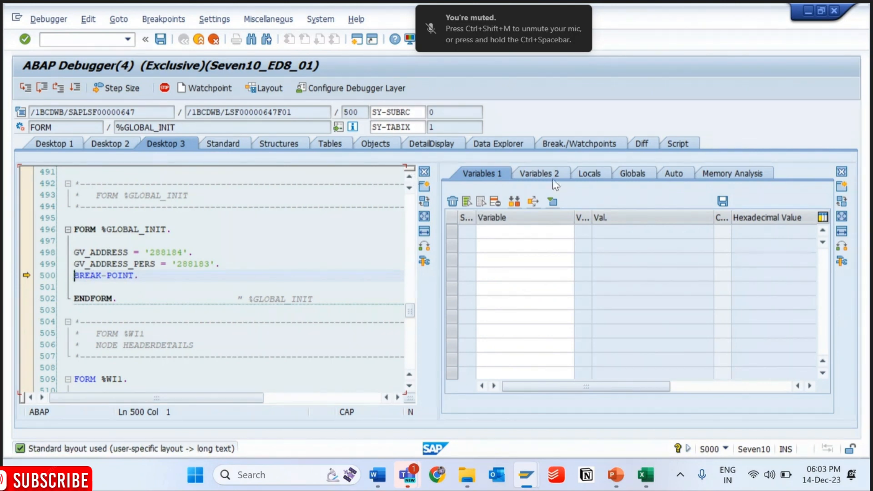
# - Add IM_S_HEADER to the debugger's variable list and examine its component values, including EBELN, BSTYP and ERNAM
pyautogui.click(511, 230)
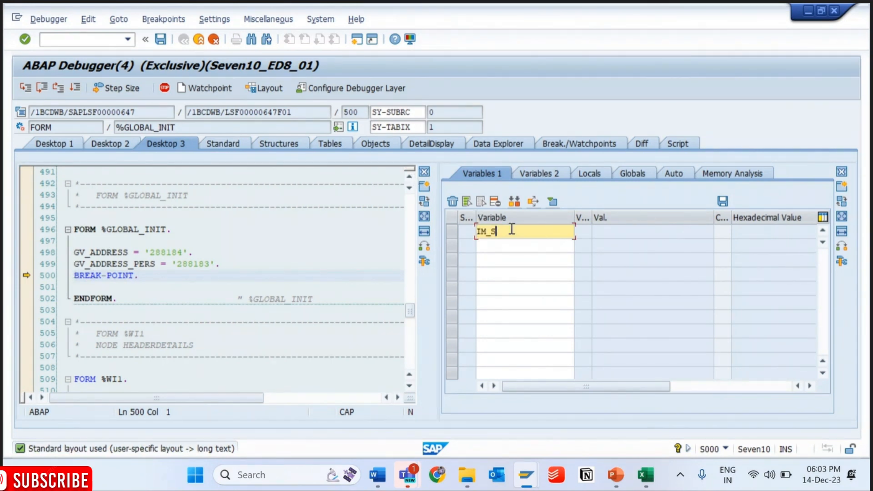
pyautogui.write('IM_S_HEADER')
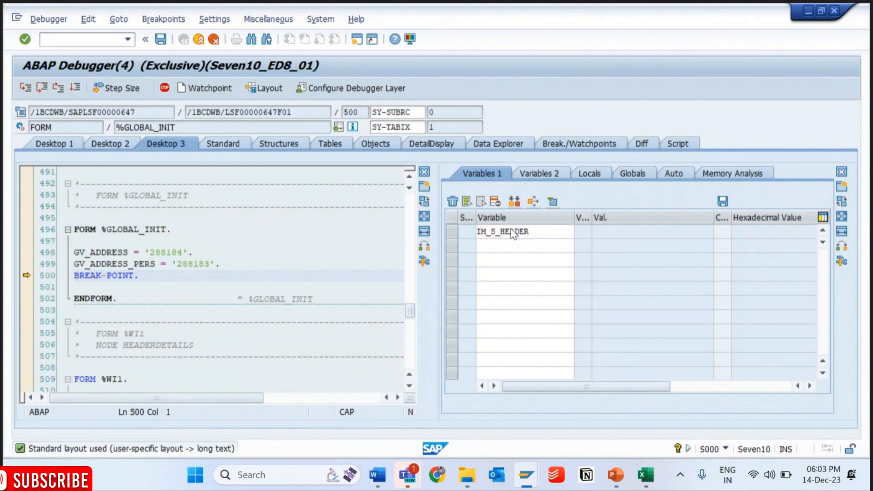
pyautogui.press('Return')
pyautogui.doubleClick(528, 236)
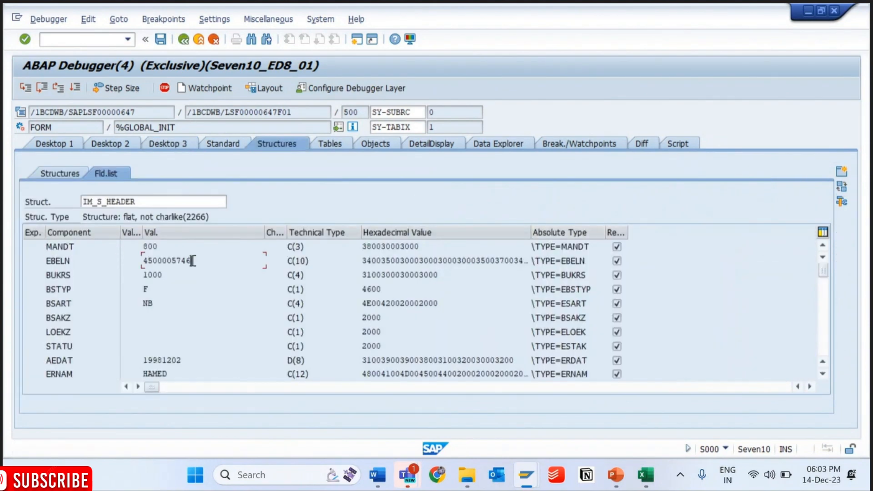
pyautogui.click(175, 293)
pyautogui.click(166, 373)
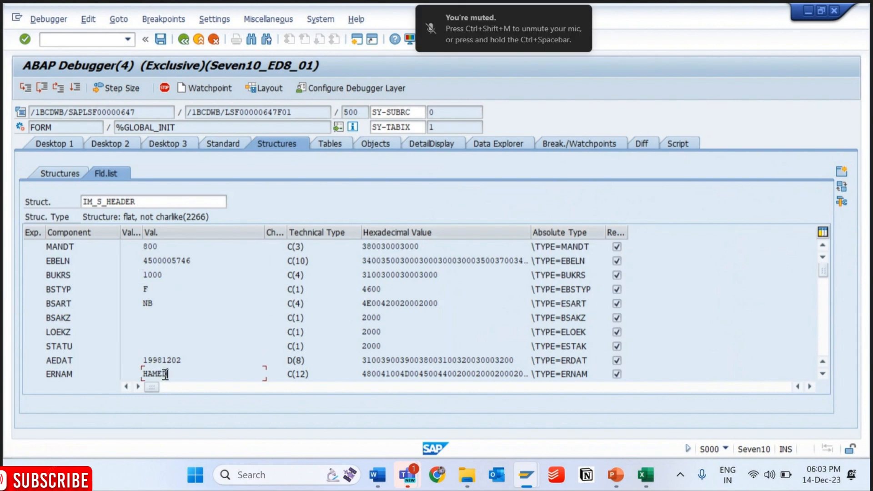
# - Return to the debugger's Desktop 3 source view and check the generated main program name
pyautogui.click(172, 143)
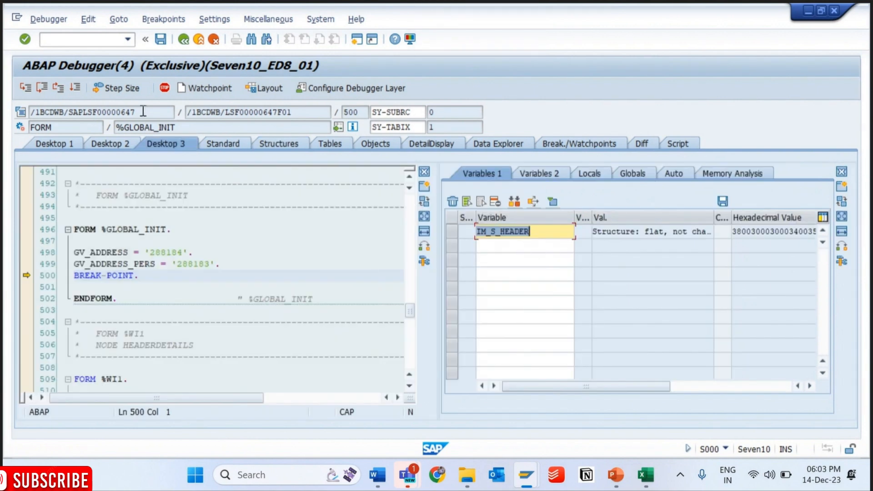
pyautogui.moveTo(136, 112); pyautogui.dragTo(31, 109)
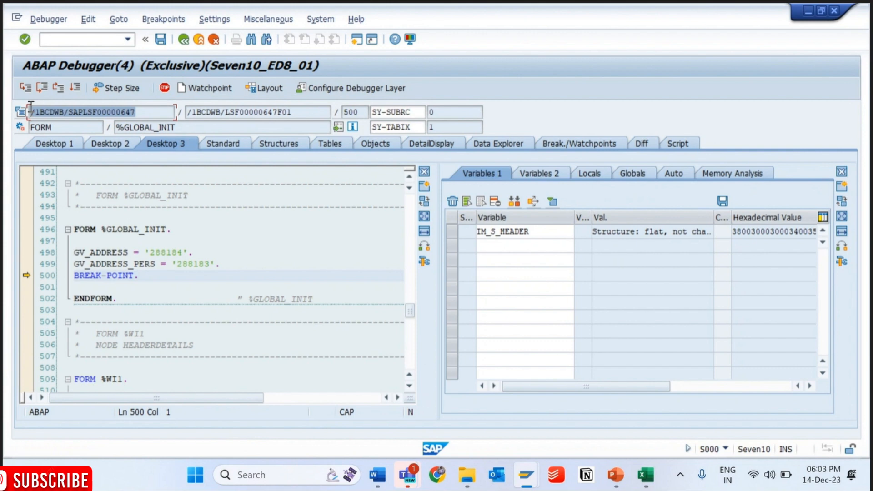
pyautogui.click(526, 478)
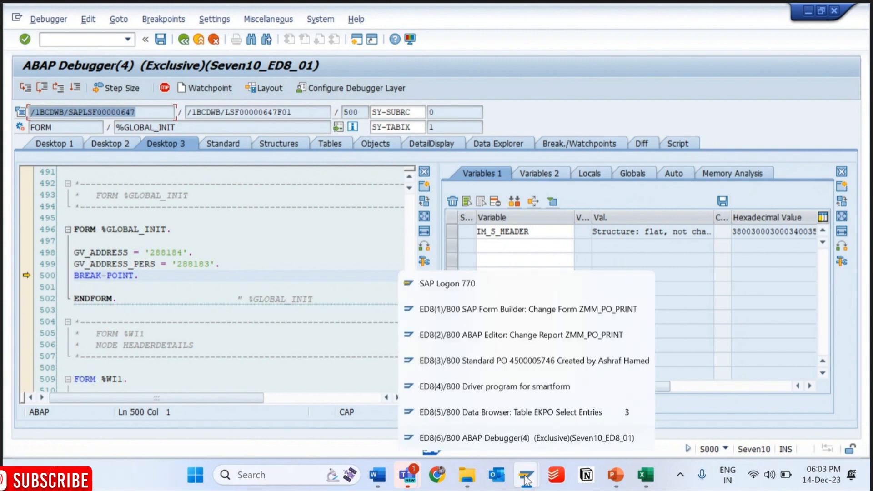
pyautogui.click(246, 239)
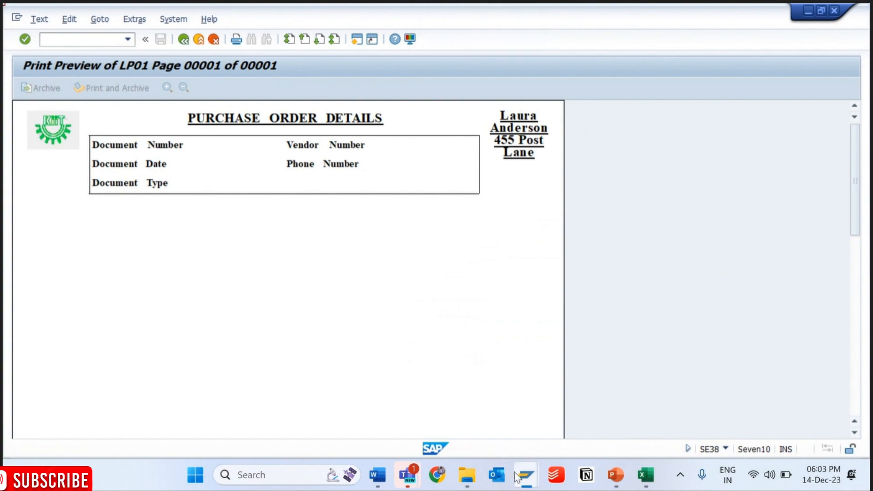
# - Close the EKPO Data Browser session and switch to the BREAK-POINT statement in the form's global initialization code
pyautogui.click(519, 476)
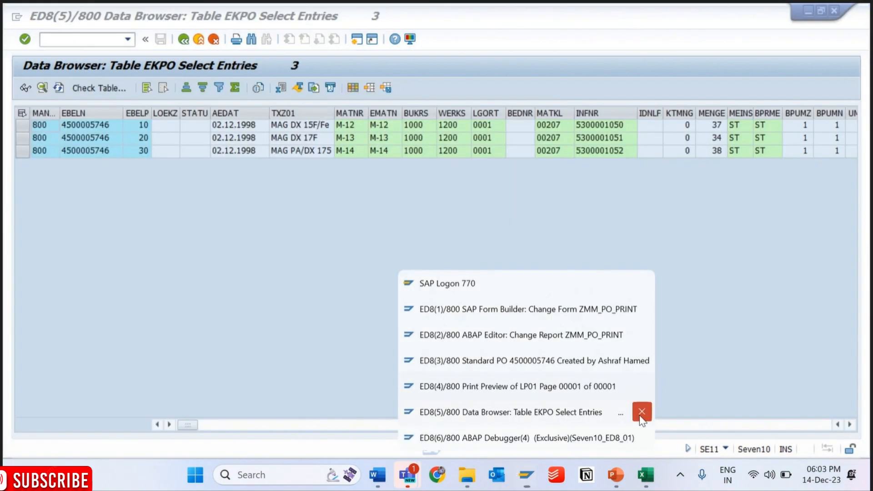
pyautogui.click(641, 413)
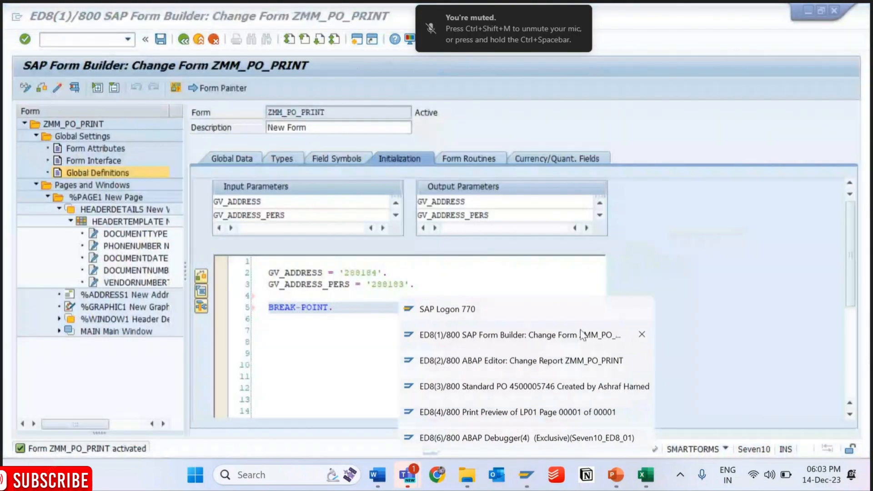
pyautogui.click(581, 332)
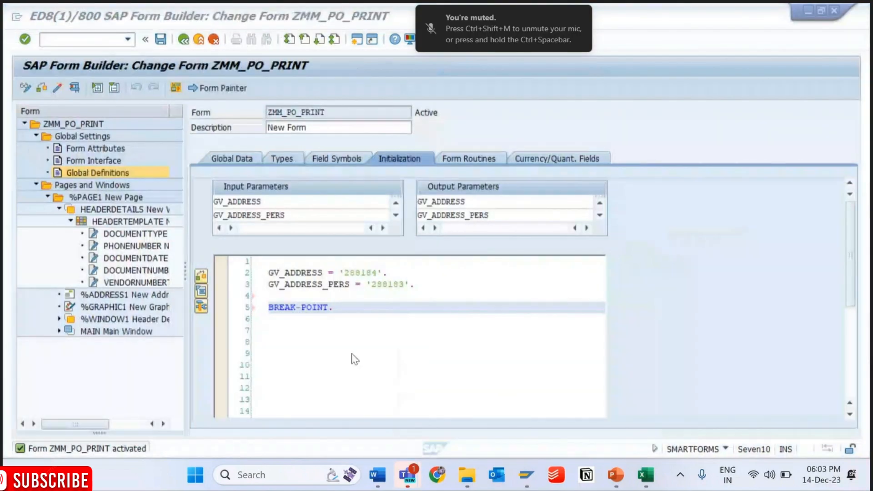
pyautogui.click(361, 319)
pyautogui.click(345, 307)
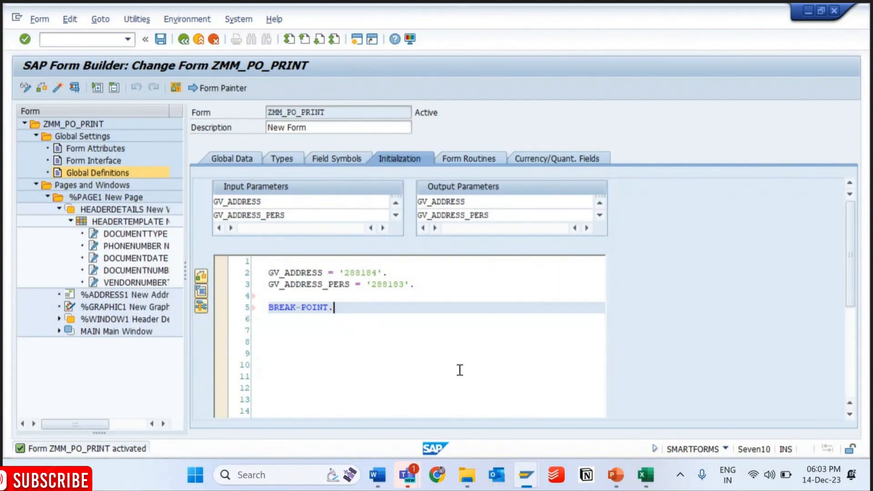
# - Switch to the print preview session, restart the ABAP Editor there, and rerun the driver program for the same purchasing document
pyautogui.moveTo(526, 474)
pyautogui.click(616, 423)
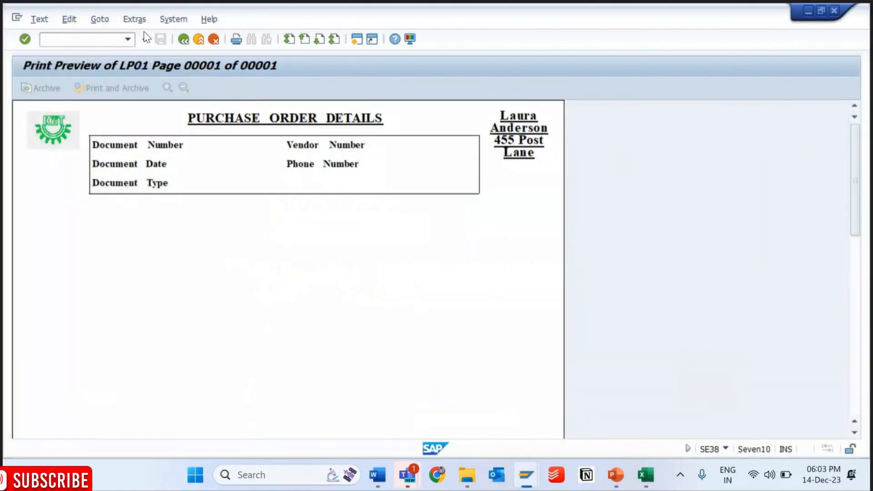
pyautogui.click(128, 40)
pyautogui.click(88, 54)
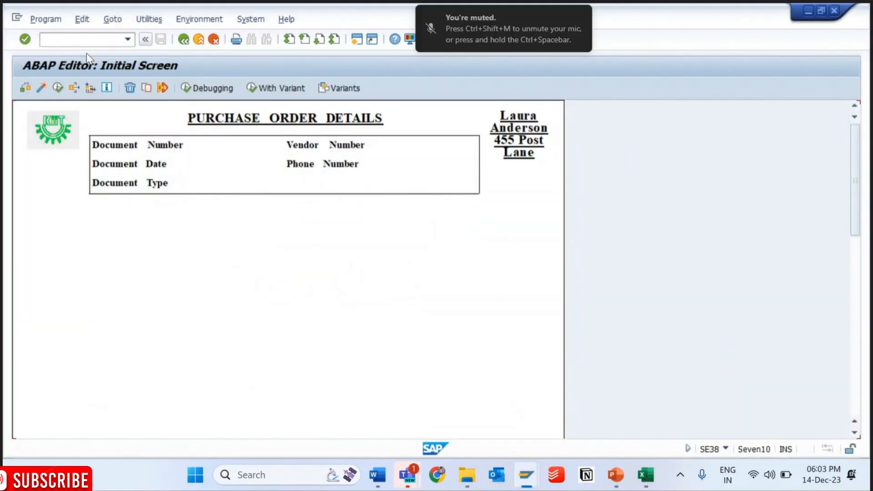
pyautogui.press('F8')
pyautogui.hotkey('ctrl', 'v')
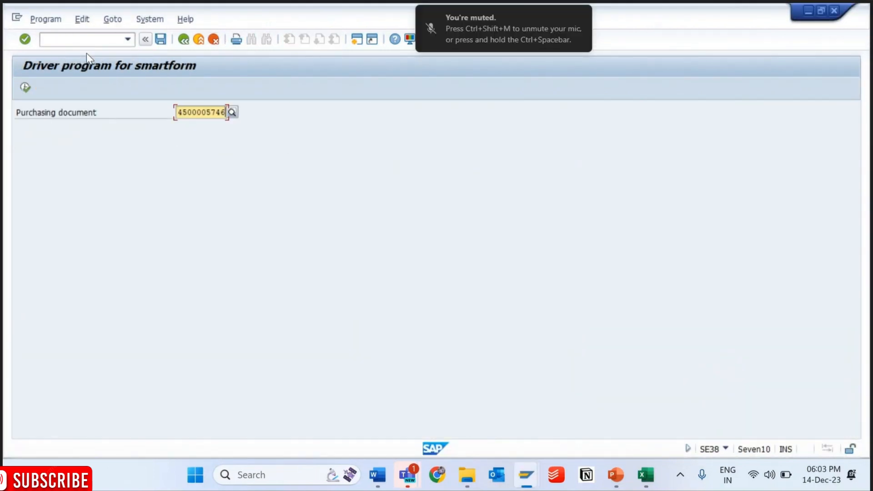
pyautogui.press('F8')
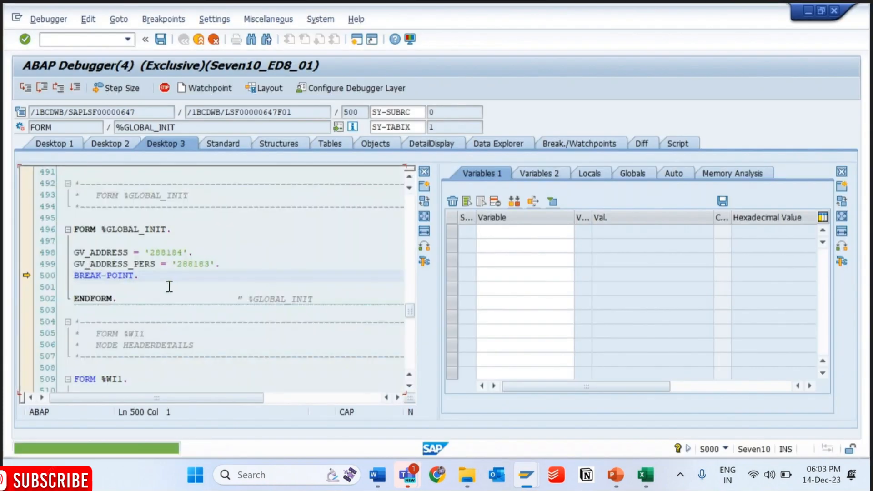
# - Compare the GV_ADDRESS, GV_ADDRESS_PERS and BREAK-POINT lines in the debugger with the initialization code in the Form Builder session
pyautogui.moveTo(168, 286); pyautogui.dragTo(59, 258)
pyautogui.press('F8')
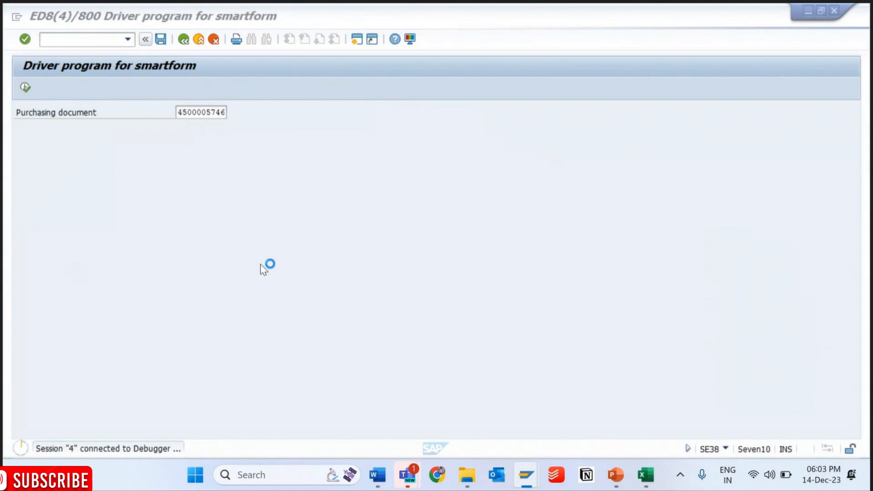
pyautogui.hotkey('alt', 'Tab')
pyautogui.press('Tab')
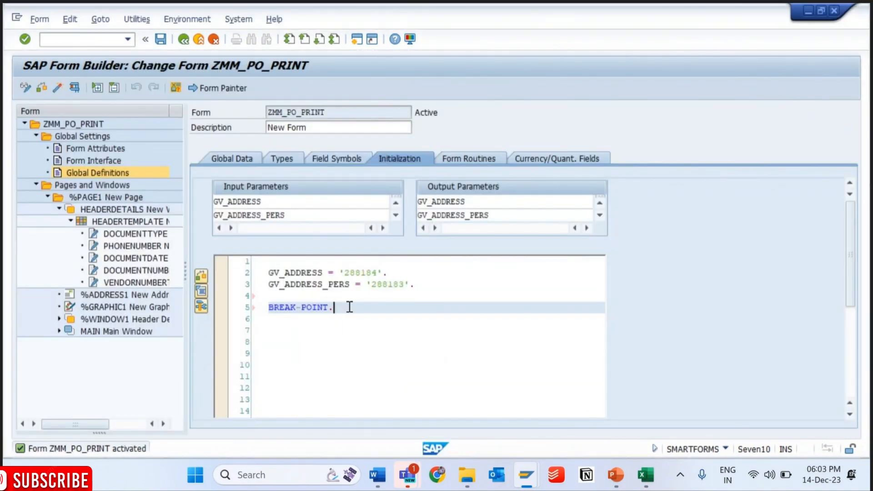
pyautogui.moveTo(349, 308); pyautogui.dragTo(220, 271)
pyautogui.hotkey('alt', 'Tab')
pyautogui.press('Tab')
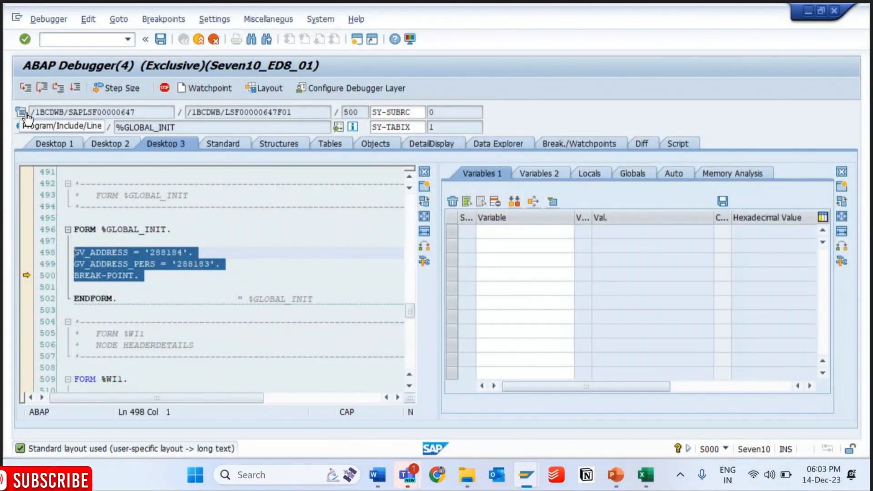
# - Open include /1BCDWB/LSF00000647F01 from the debugger, show its object list, and review function module /1BCDWB/SF00000647's source code
pyautogui.click(26, 114)
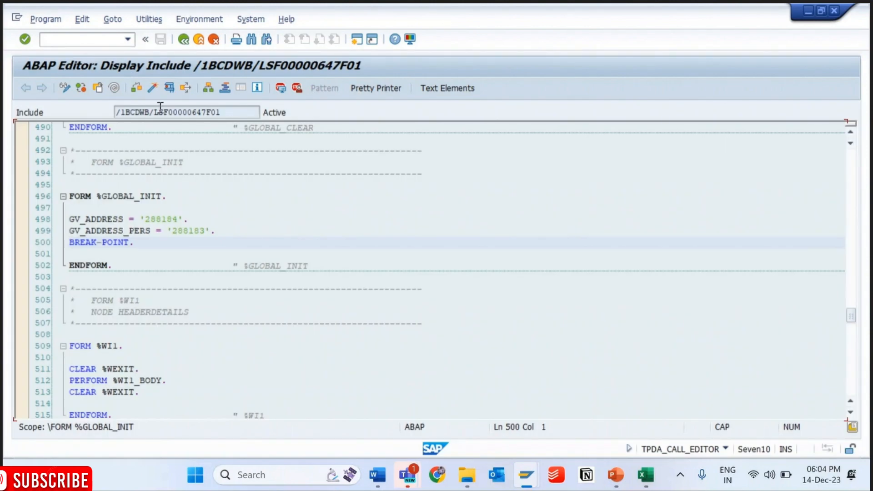
pyautogui.moveTo(229, 113); pyautogui.dragTo(97, 113)
pyautogui.click(211, 86)
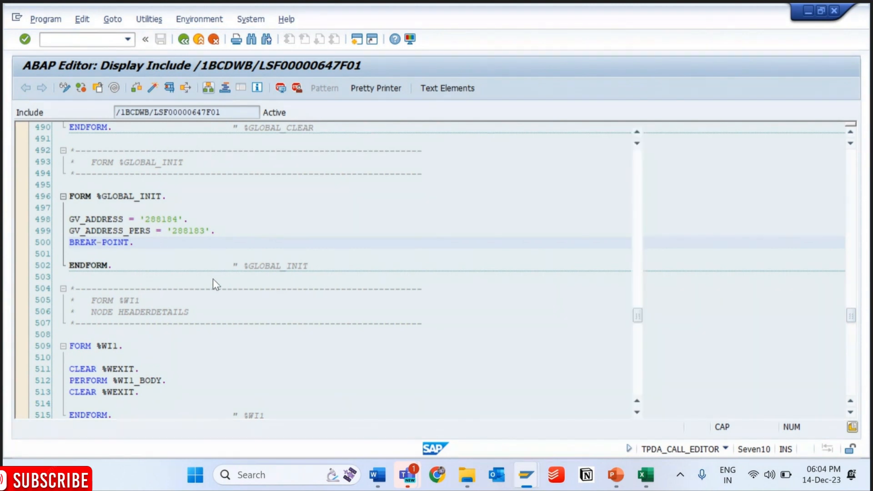
pyautogui.click(37, 207)
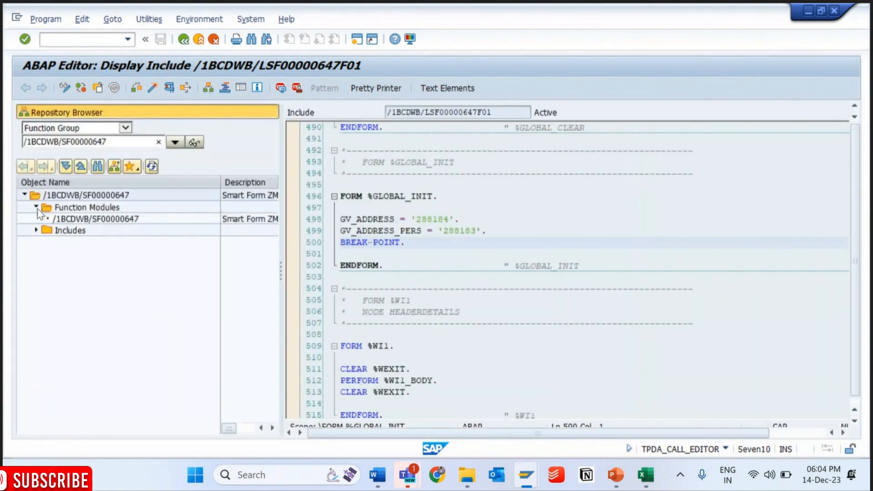
pyautogui.doubleClick(74, 219)
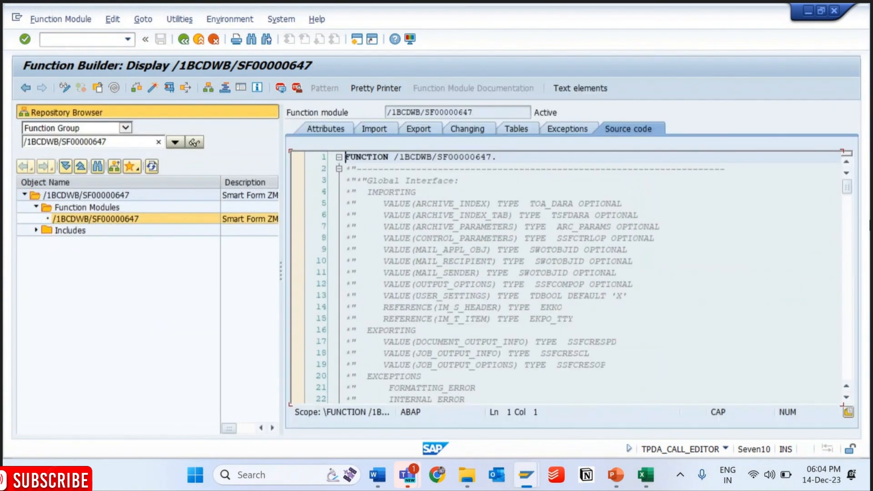
pyautogui.moveTo(846, 187); pyautogui.dragTo(867, 281)
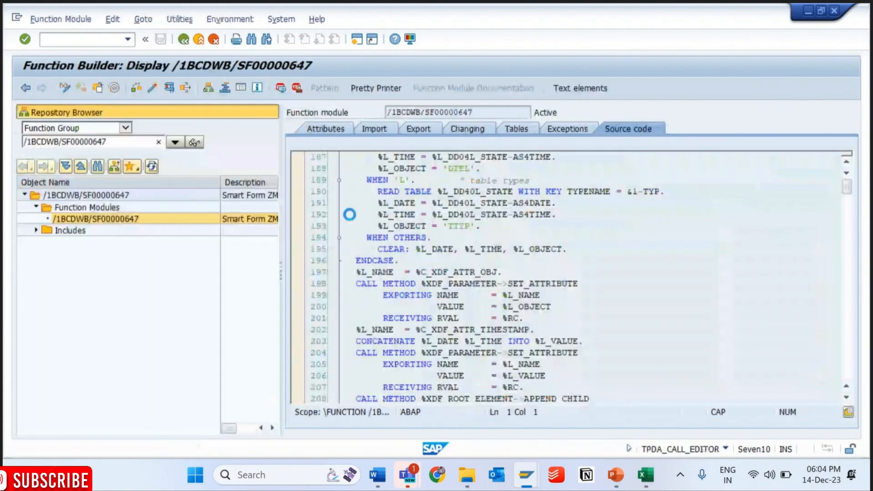
# - Copy the subroutine name %GLOBAL_INIT from the include and search for its PERFORM call in function module /1BCDWB/SF00000647
pyautogui.moveTo(367, 196); pyautogui.dragTo(446, 199)
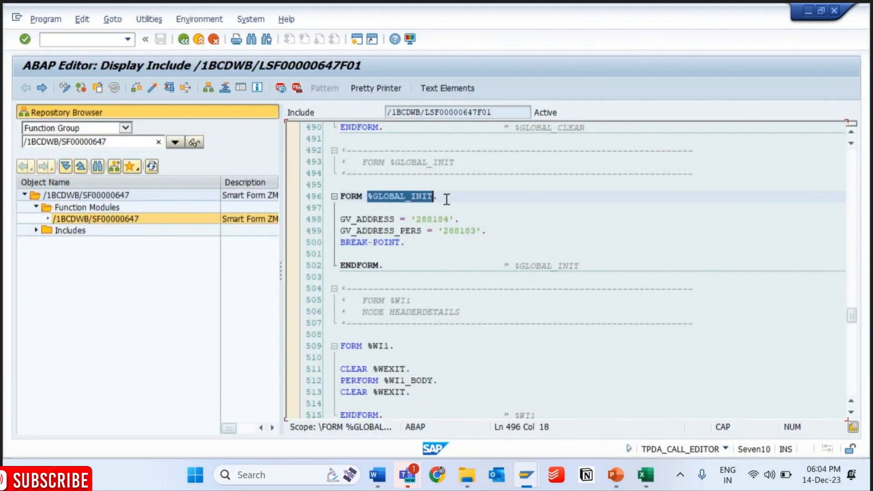
pyautogui.doubleClick(109, 219)
pyautogui.click(477, 202)
pyautogui.hotkey('ctrl', 'f')
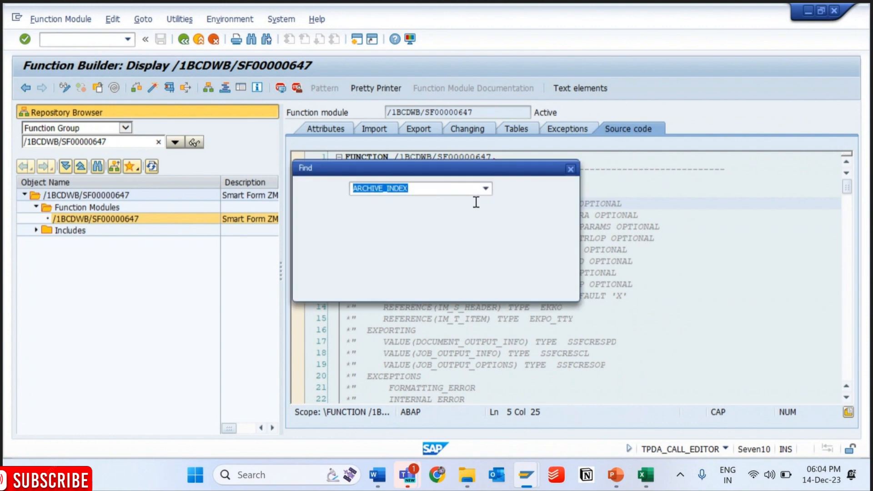
pyautogui.press('Return')
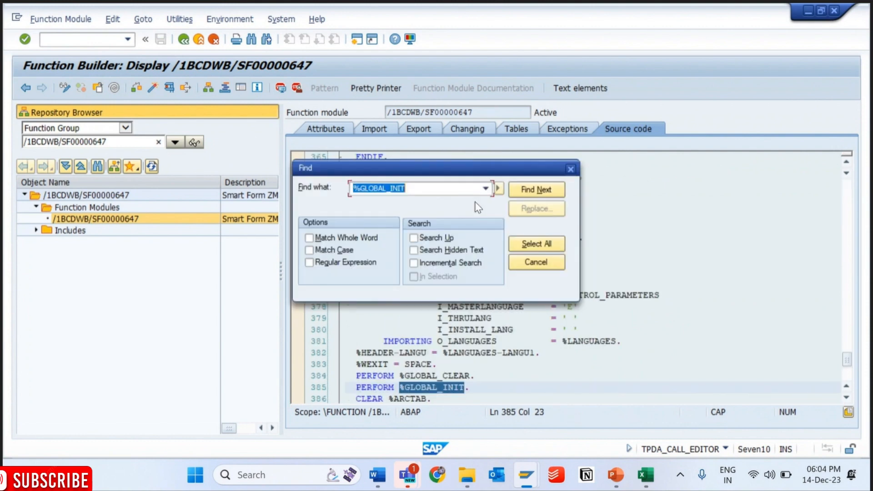
pyautogui.click(571, 169)
pyautogui.click(425, 386)
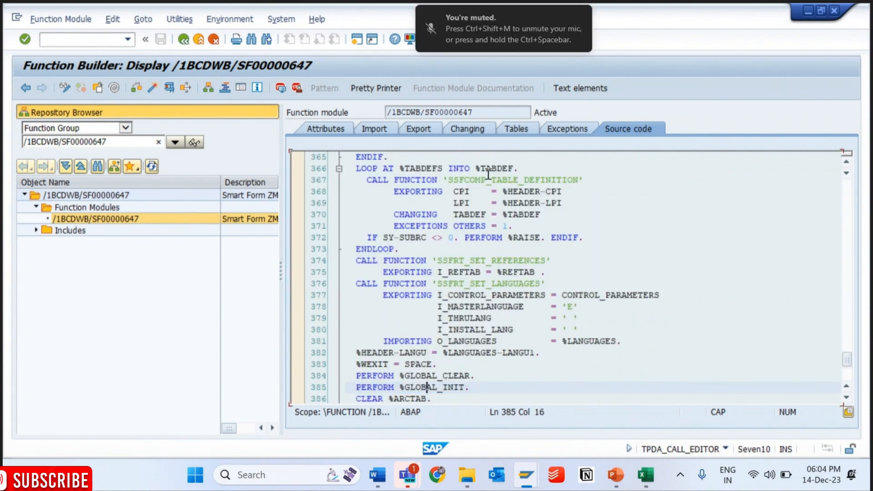
pyautogui.moveTo(485, 112); pyautogui.dragTo(328, 116)
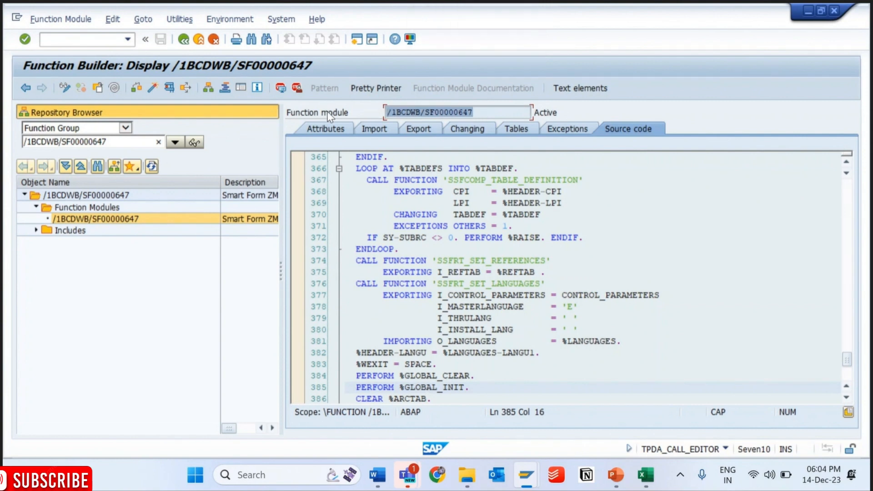
# - Check the form's initialization code in the Form Builder session, return to the debugger, and enter IM_S_HEADER as a watched variable
pyautogui.hotkey('alt', 'Tab')
pyautogui.hotkey('alt', 'Tab')
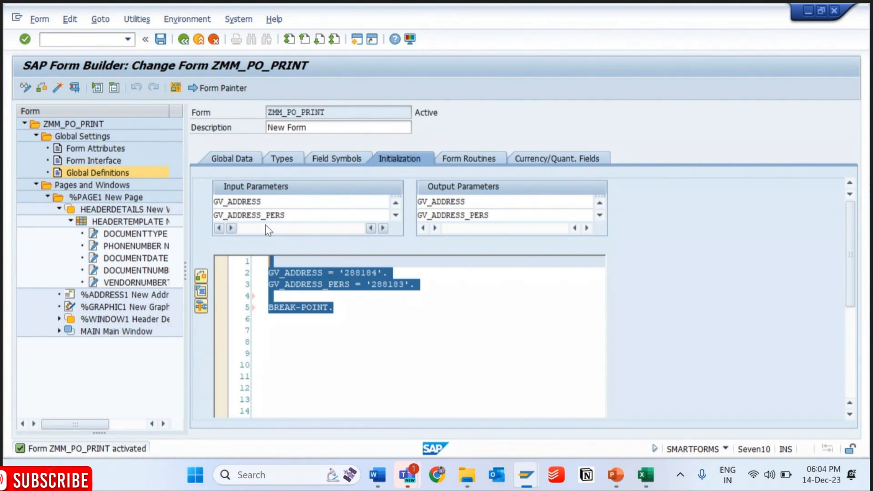
pyautogui.hotkey('alt', 'Tab')
pyautogui.click(503, 235)
pyautogui.press('Down')
pyautogui.press('Down')
pyautogui.press('Return')
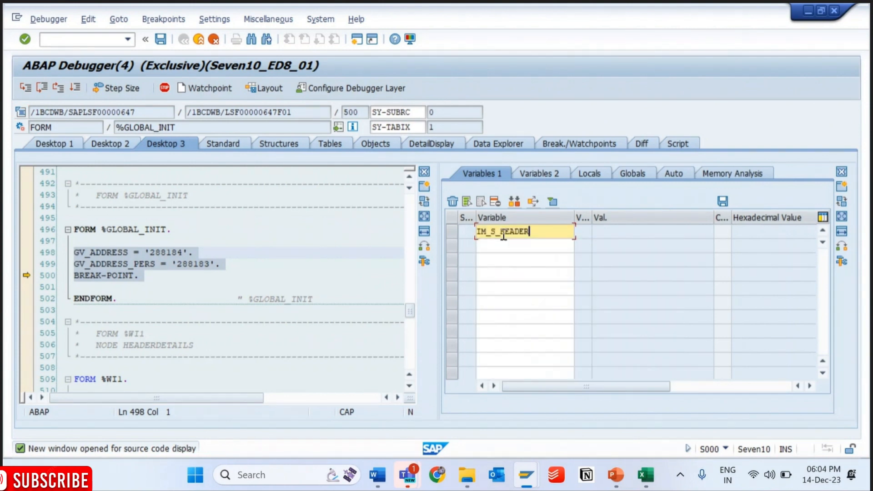
# - Add IM_T_ITEM to the watched variables, open its contents, and return to the debugger's source code view on Desktop 3
pyautogui.press('Return')
pyautogui.write('IM_I')
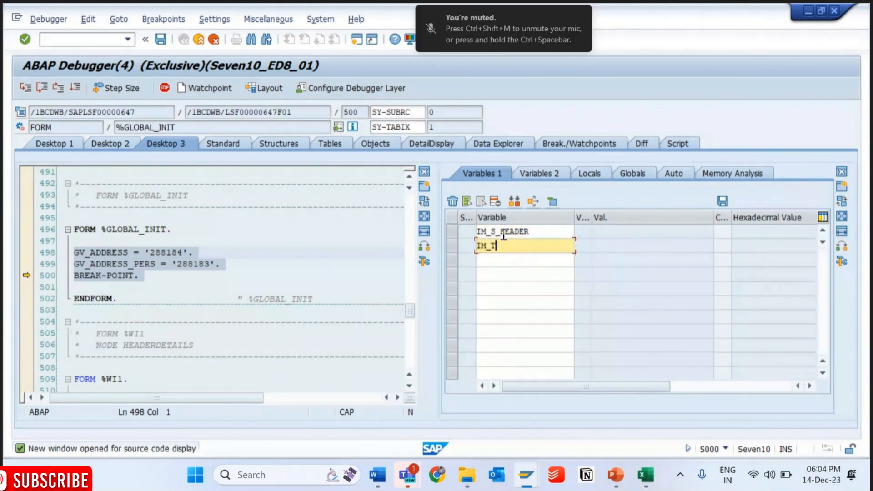
pyautogui.press('Return')
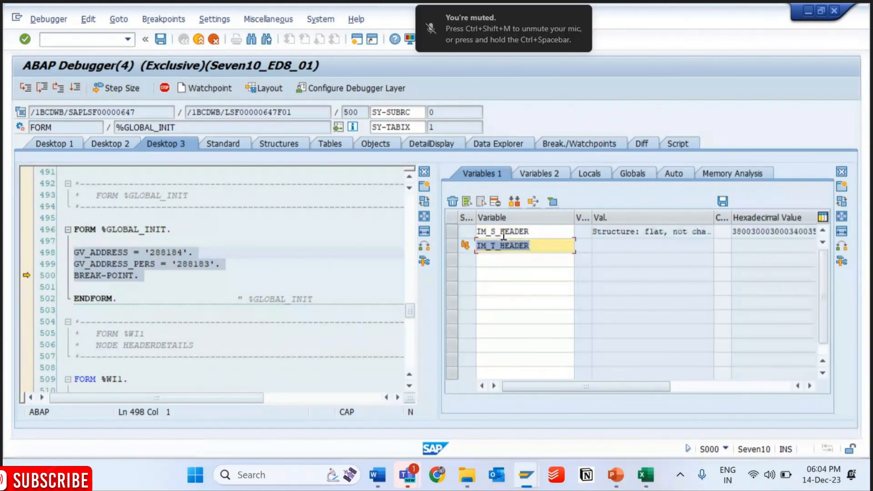
pyautogui.click(530, 246)
pyautogui.press('BackSpace')
pyautogui.press('BackSpace')
pyautogui.press('BackSpace')
pyautogui.press('BackSpace')
pyautogui.press('BackSpace')
pyautogui.press('BackSpace')
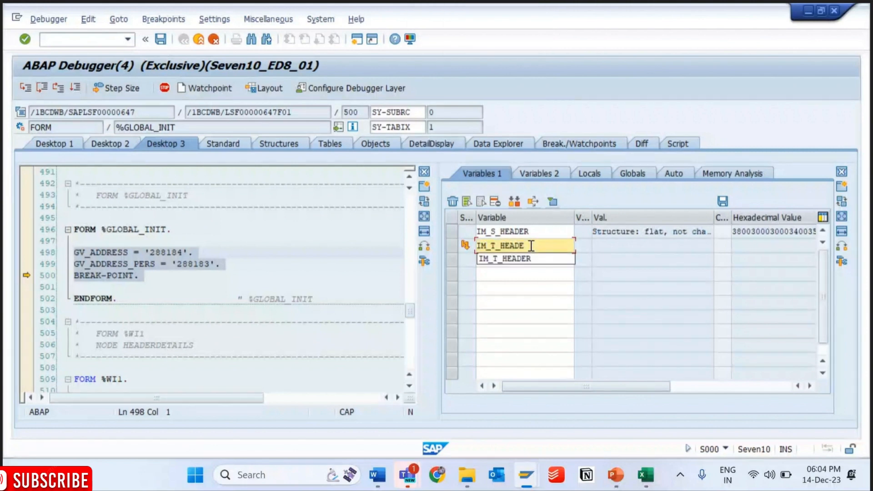
pyautogui.write('ITEM')
pyautogui.press('Return')
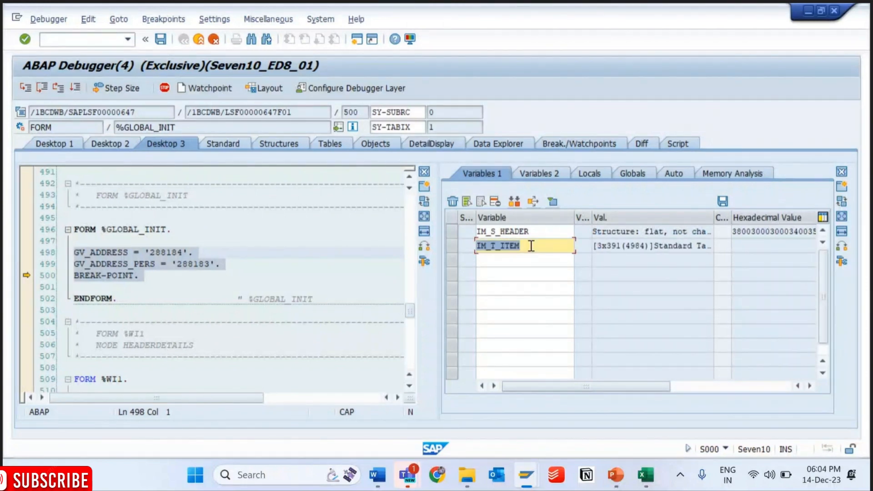
pyautogui.doubleClick(509, 246)
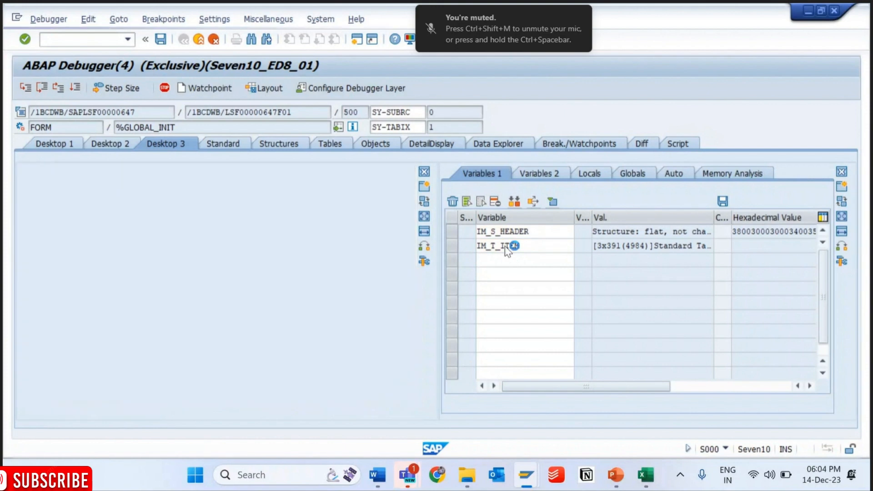
pyautogui.click(164, 147)
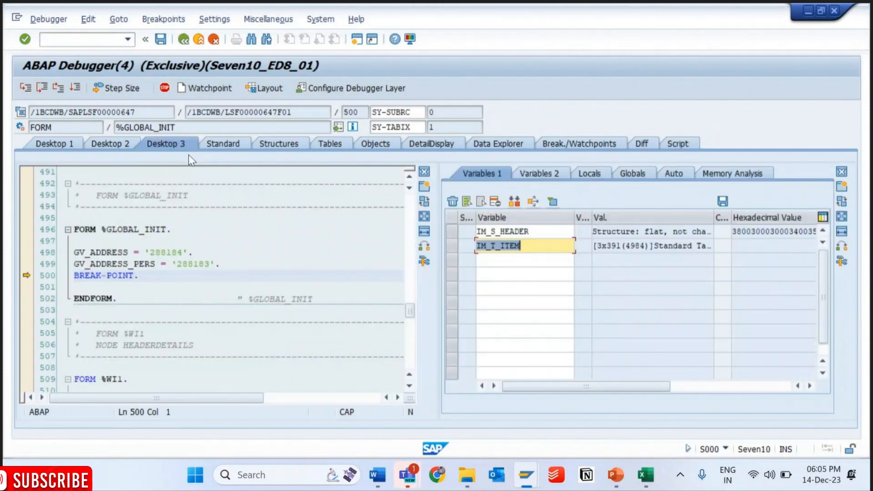
# - Resume the program through to the print preview and go back to the ABAP Editor's initial screen
pyautogui.press('F8')
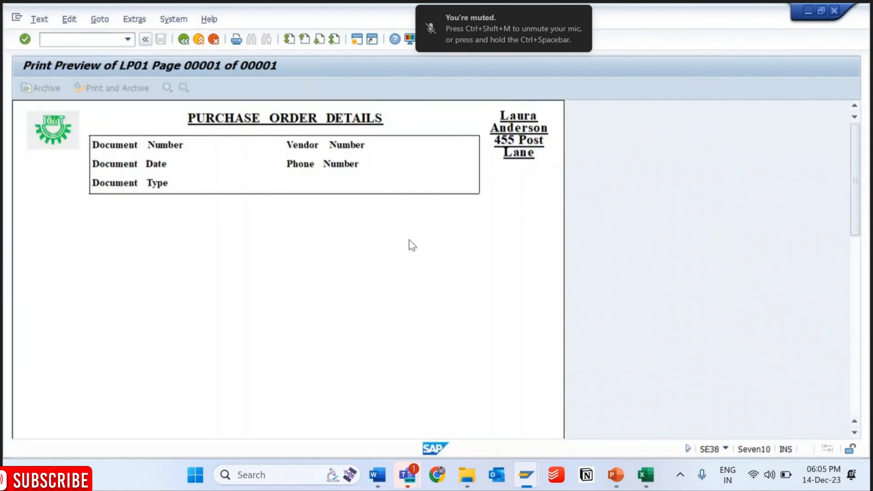
pyautogui.press('F3')
pyautogui.press('F3')
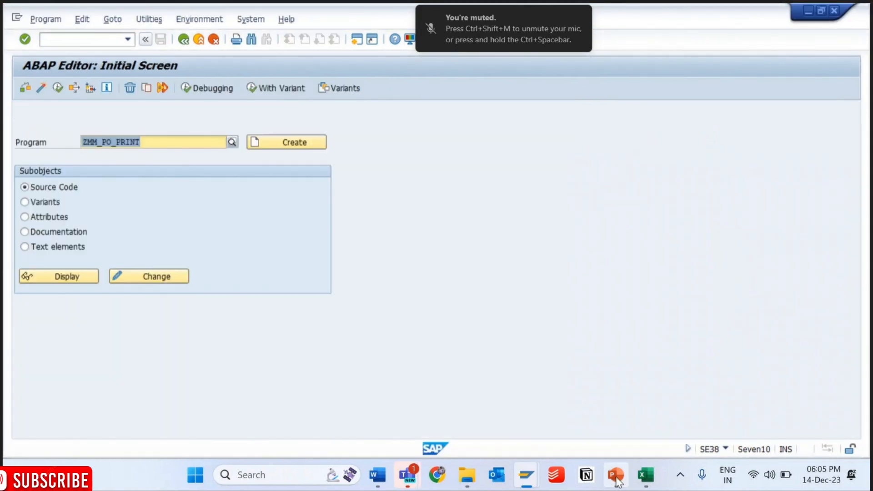
# - Switch to the PowerPoint deck, enable editing, review the last slide on importing a logo to SAP, and minimize the presentation
pyautogui.click(616, 477)
pyautogui.moveTo(132, 95); pyautogui.dragTo(150, 481)
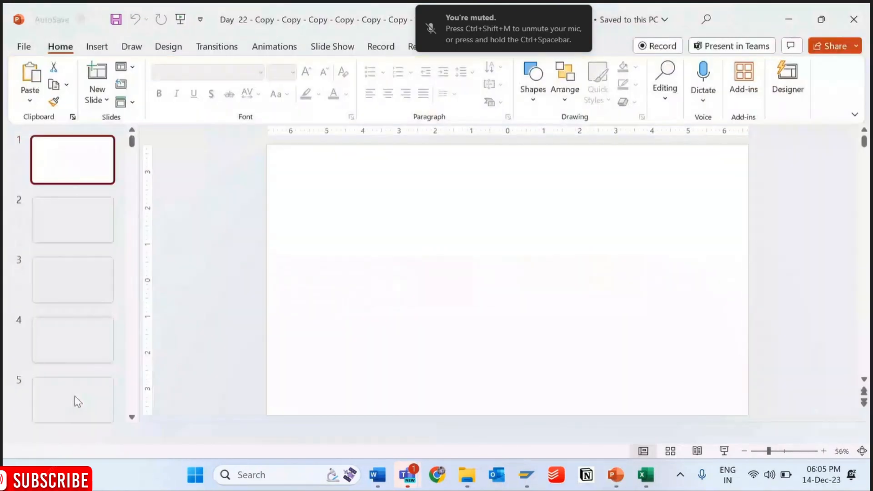
pyautogui.click(74, 395)
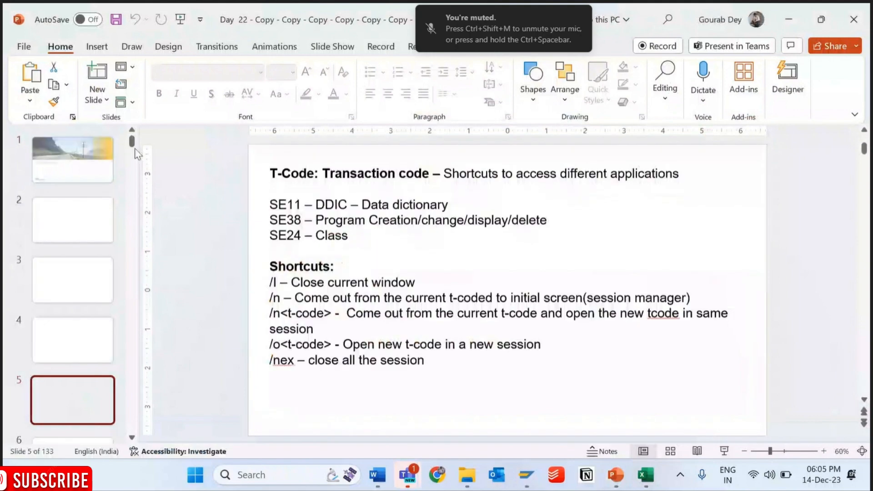
pyautogui.moveTo(133, 144); pyautogui.dragTo(132, 431)
pyautogui.click(90, 405)
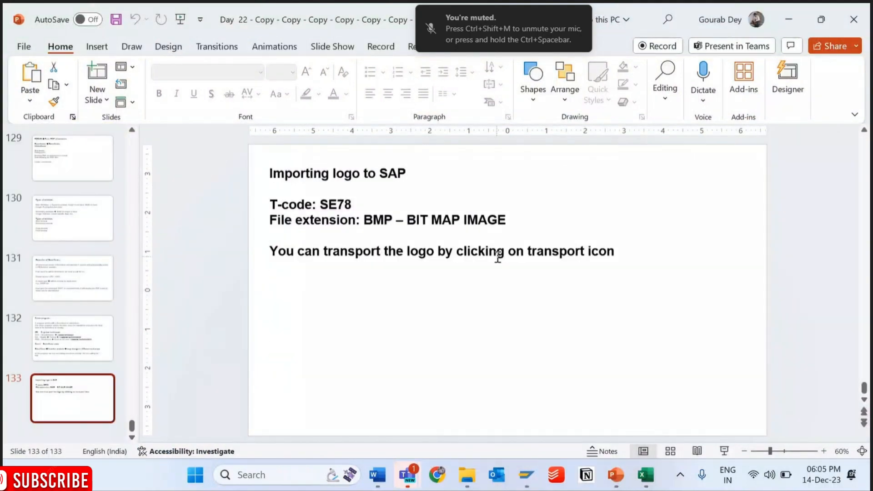
pyautogui.click(789, 16)
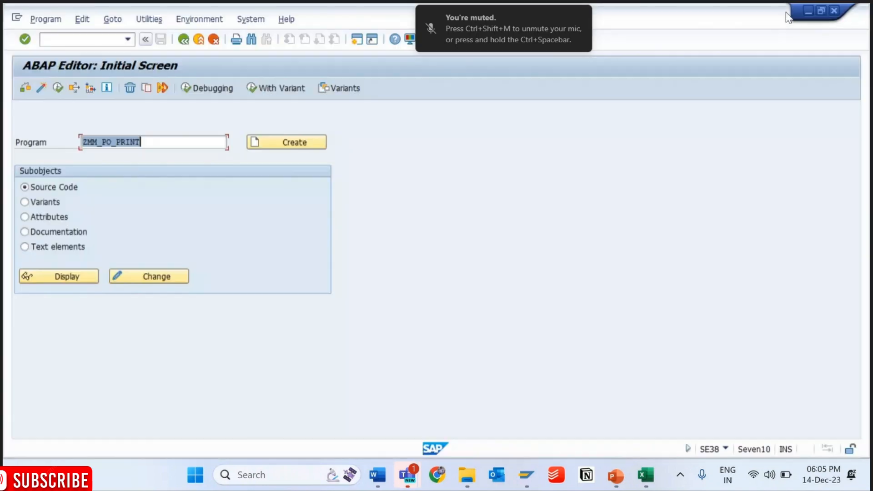
# - Switch to the Form Builder session for ZMM_PO_PRINT, view text node DOCUMENTNUMBERTEXT, and minimize its Word editor
pyautogui.moveTo(537, 481)
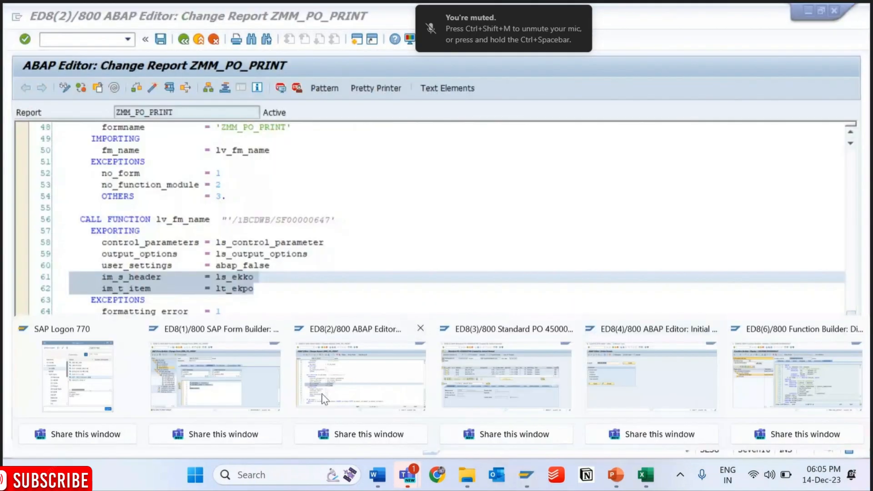
pyautogui.click(221, 389)
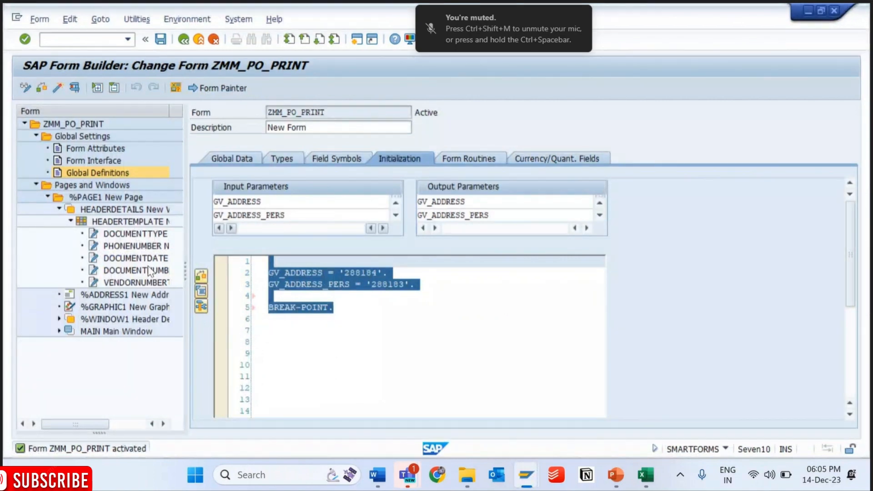
pyautogui.click(148, 270)
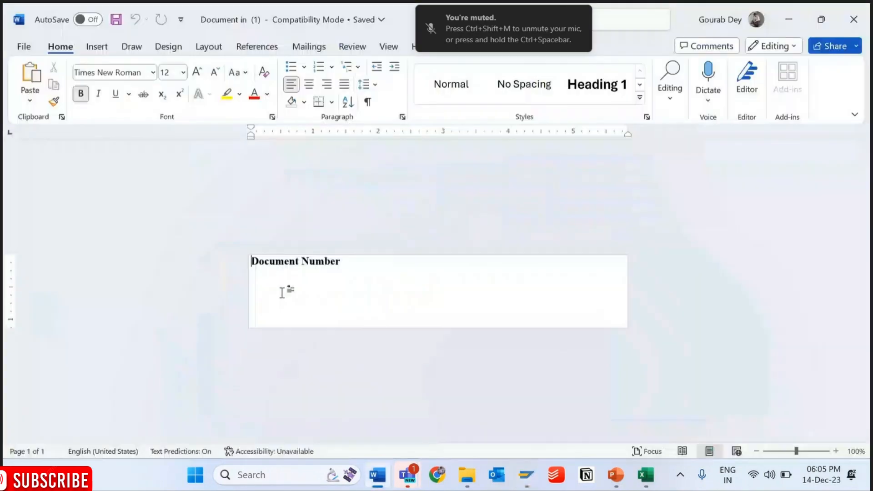
pyautogui.click(781, 13)
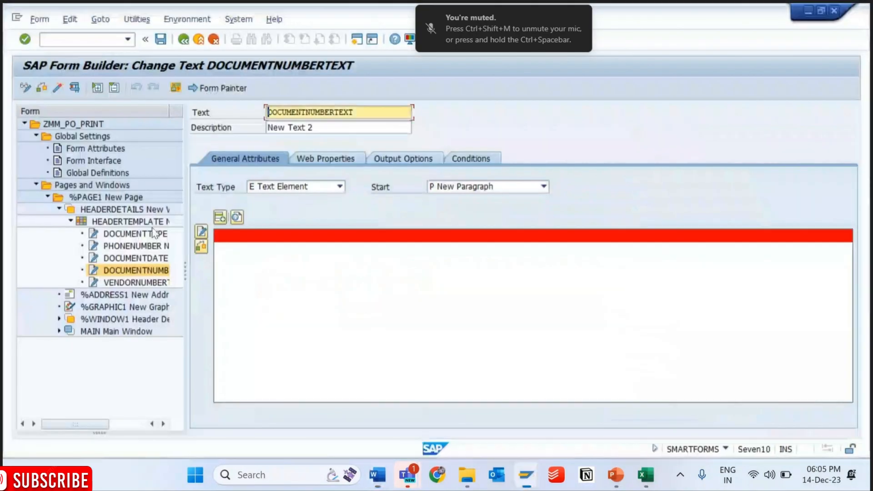
# - Create a text node under HEADERTEMPLATE, name it DOCUMENTNUMBERVALUE, and minimize the Word editor
pyautogui.rightClick(119, 227)
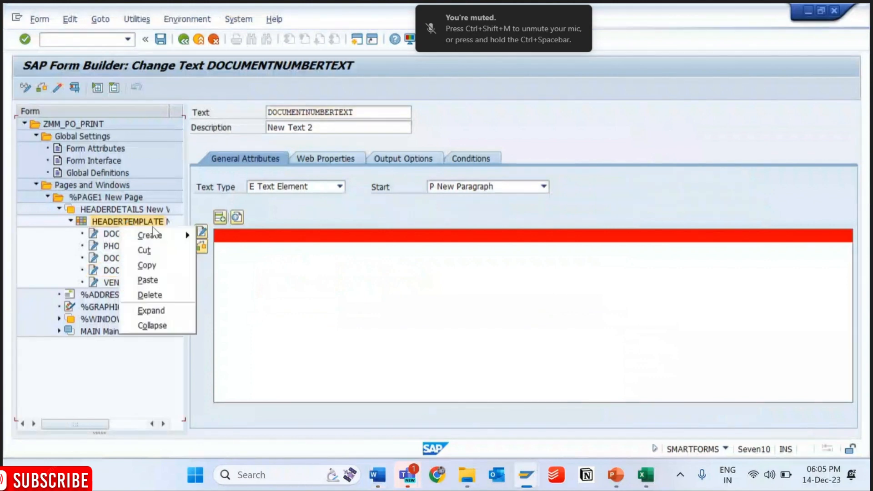
pyautogui.moveTo(153, 235)
pyautogui.click(224, 263)
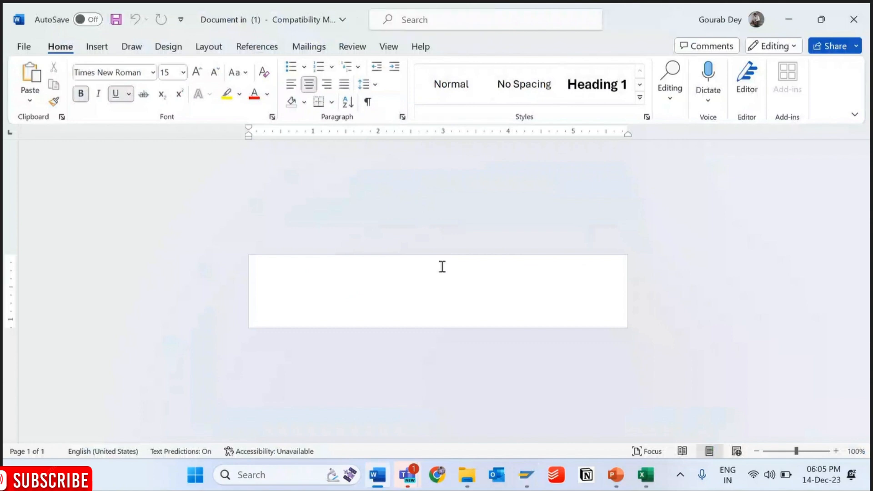
pyautogui.click(789, 23)
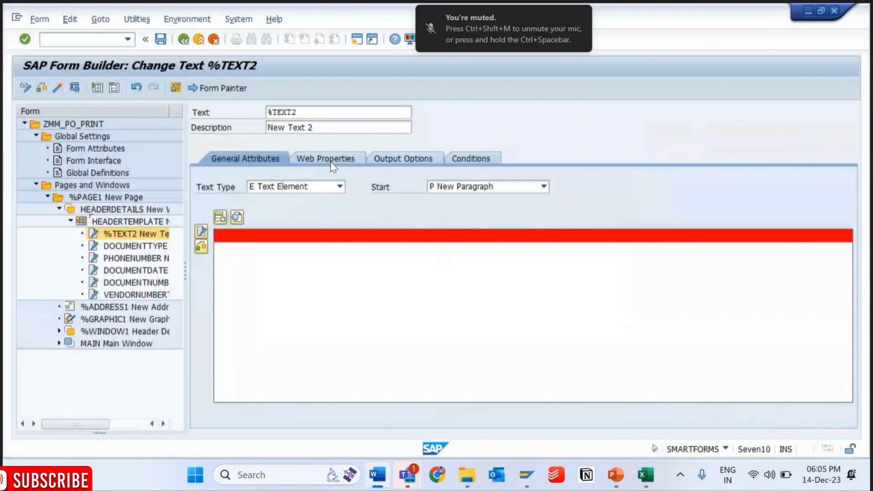
pyautogui.click(305, 113)
pyautogui.moveTo(304, 113); pyautogui.dragTo(218, 123)
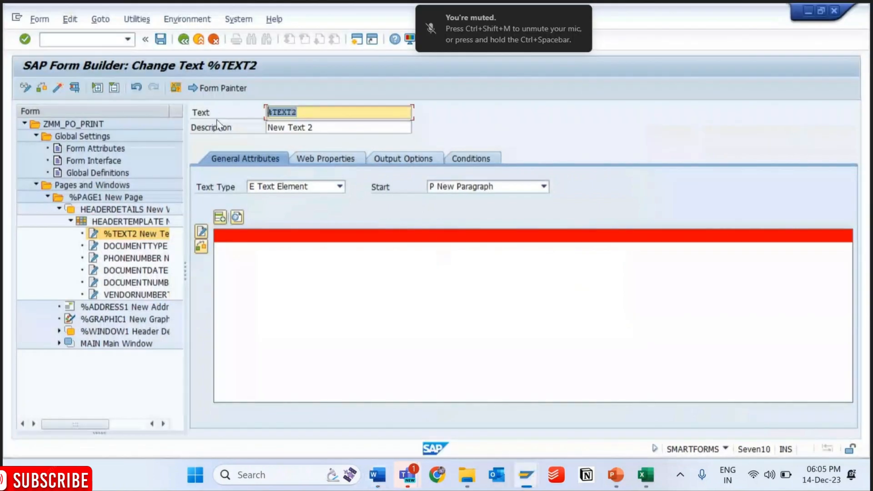
pyautogui.write('doCUME')
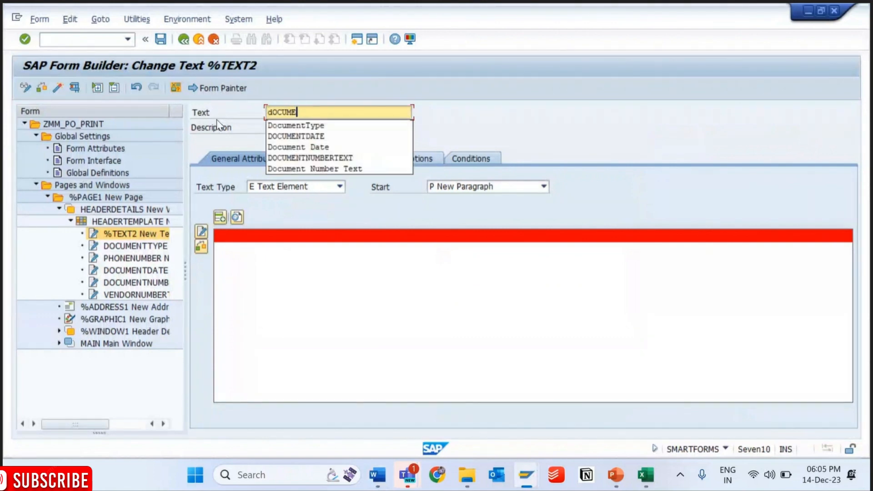
pyautogui.write('NTnUMBER')
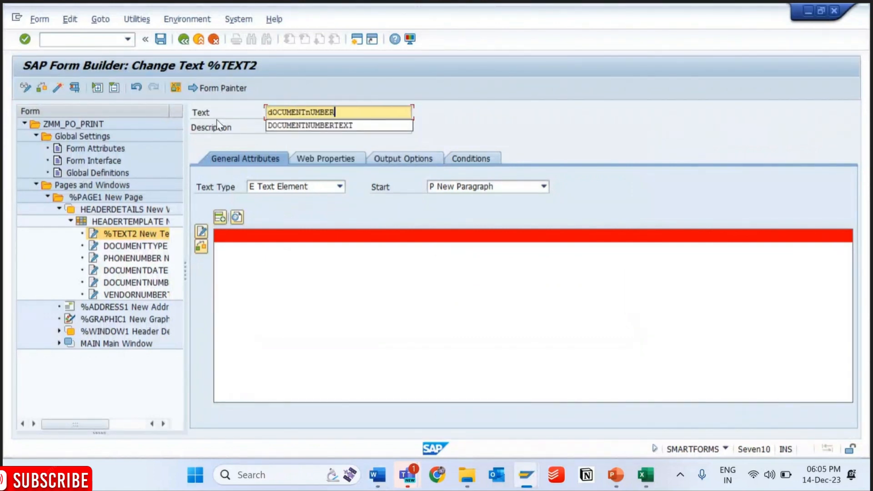
pyautogui.write('VALUE')
pyautogui.press('Return')
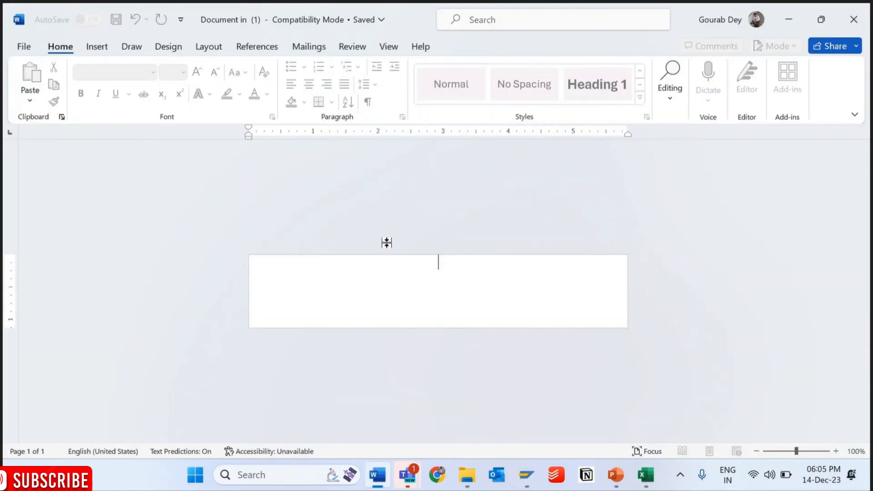
pyautogui.click(788, 20)
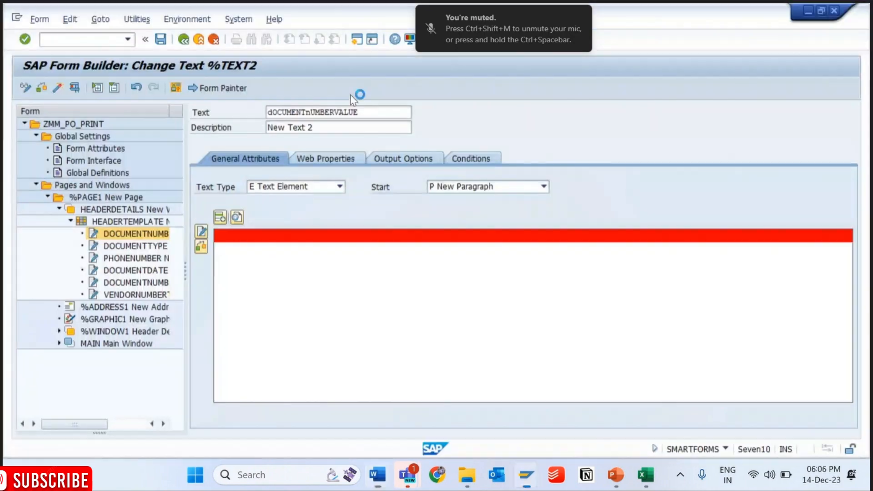
# - Show the field list, expand IM_S_HEADER under the import interface, and enlarge the area to read the field descriptions
pyautogui.click(177, 87)
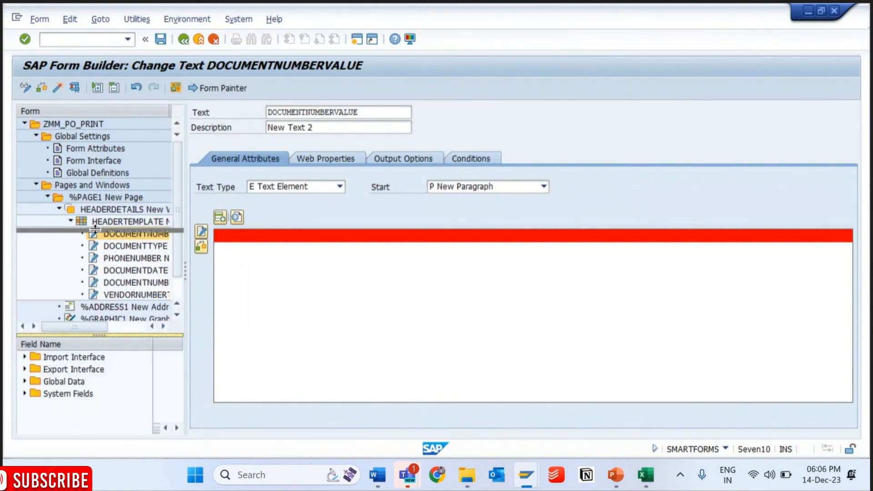
pyautogui.moveTo(101, 334); pyautogui.dragTo(101, 226)
pyautogui.click(24, 249)
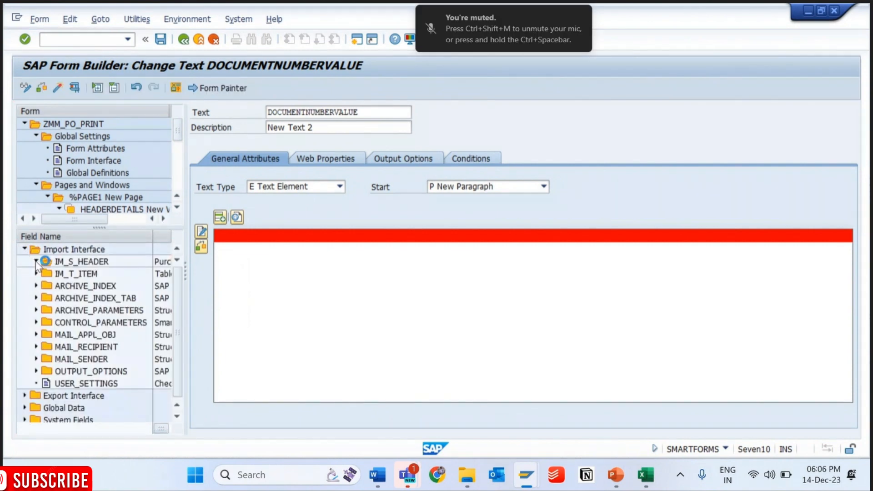
pyautogui.click(36, 262)
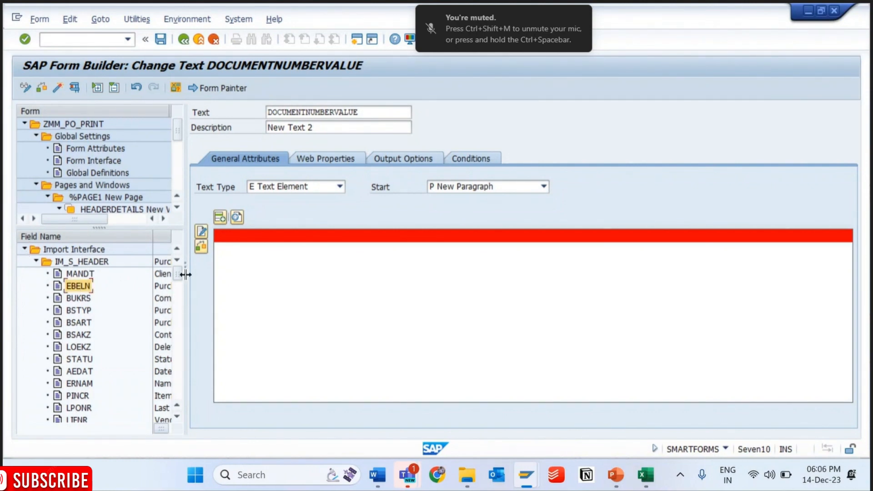
pyautogui.moveTo(186, 274); pyautogui.dragTo(317, 261)
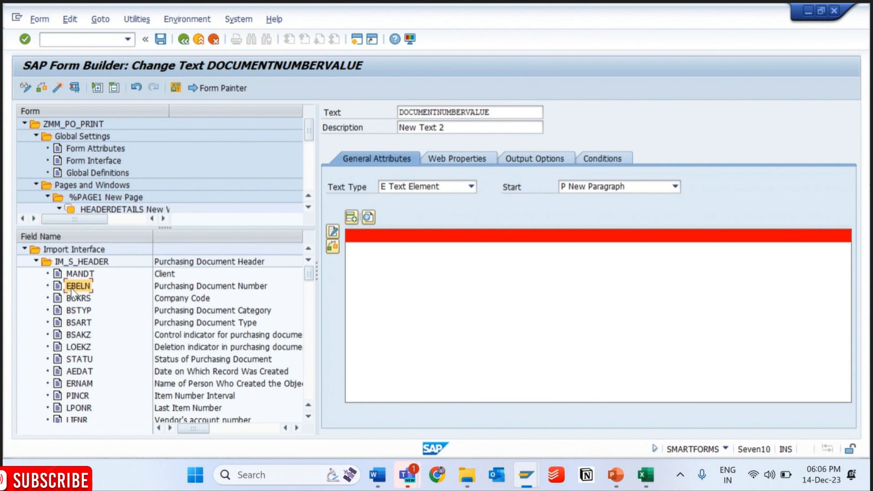
# - Enter &IM_S_HEADER-EBELN& as the content of text node DOCUMENTNUMBERVALUE, save it, and minimize the Word editor
pyautogui.hotkey('alt', 'Tab')
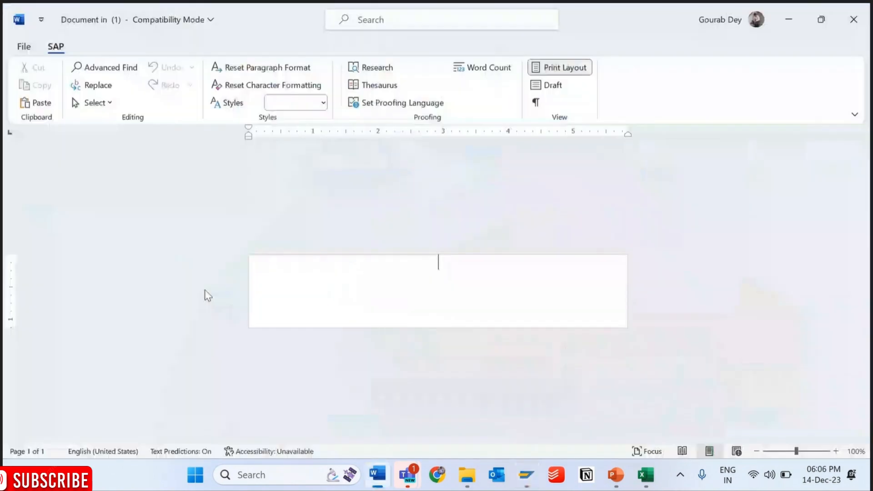
pyautogui.moveTo(207, 296); pyautogui.dragTo(441, 263)
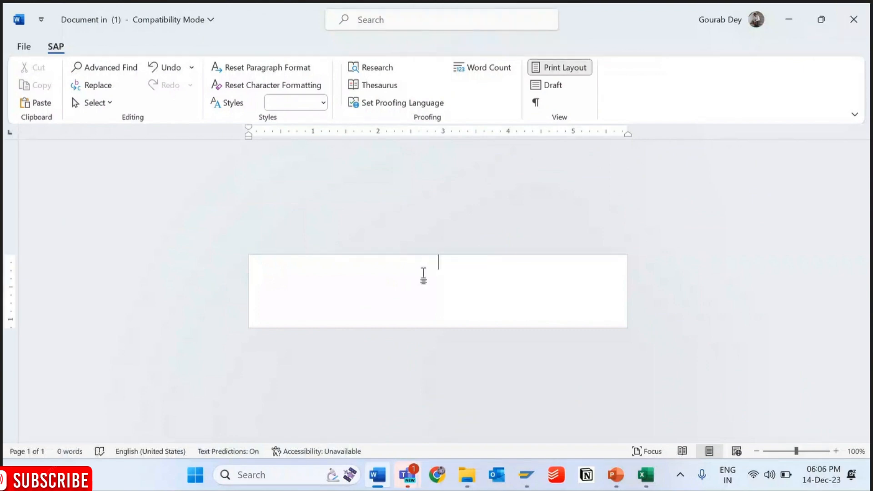
pyautogui.write('&I')
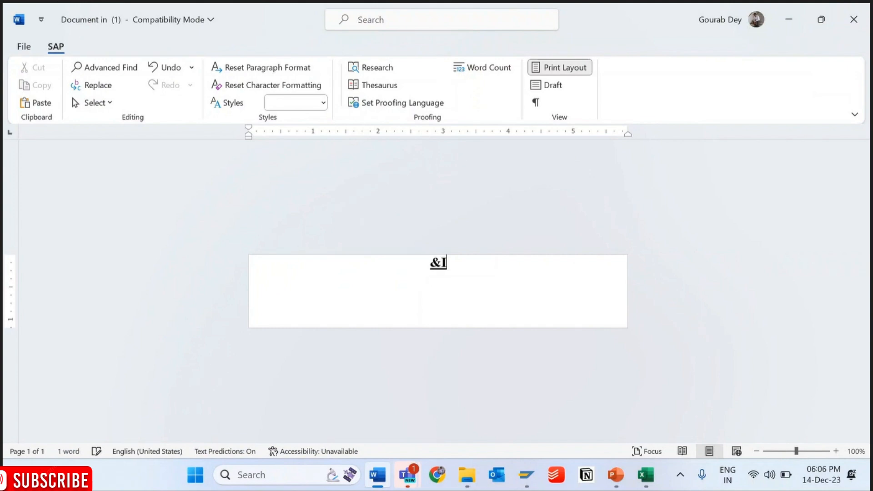
pyautogui.write('M_S_')
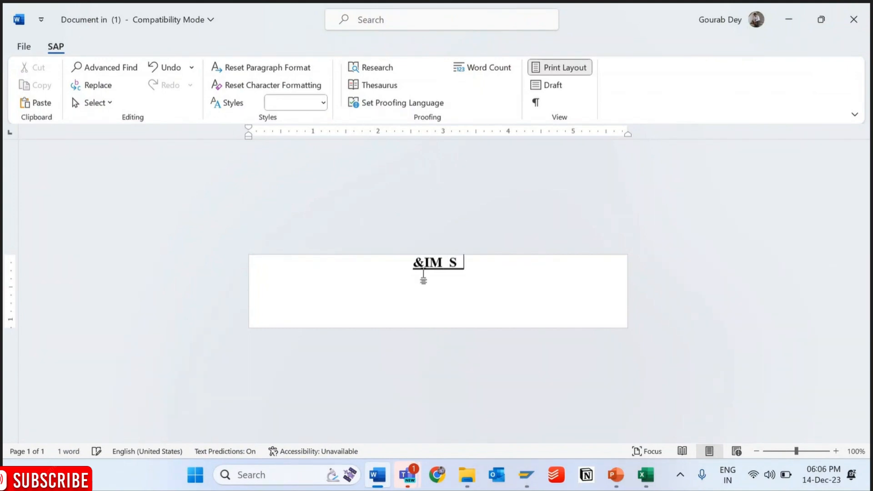
pyautogui.write('HEADER')
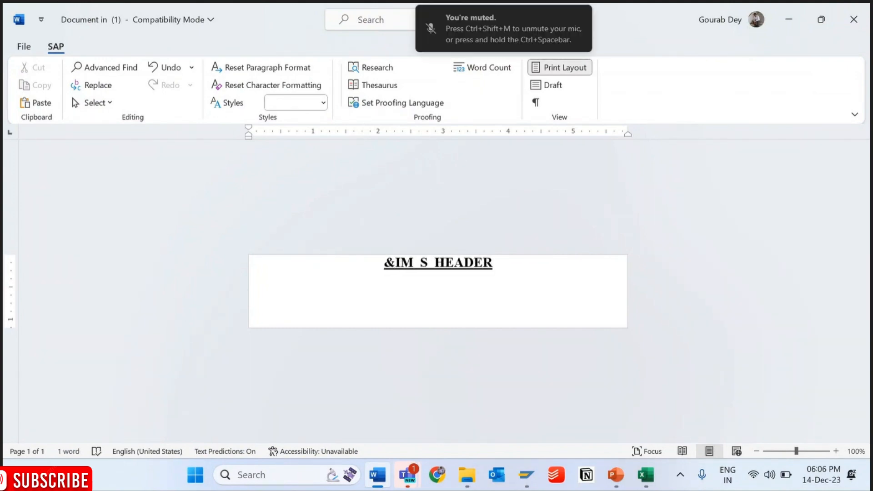
pyautogui.write('-EBE')
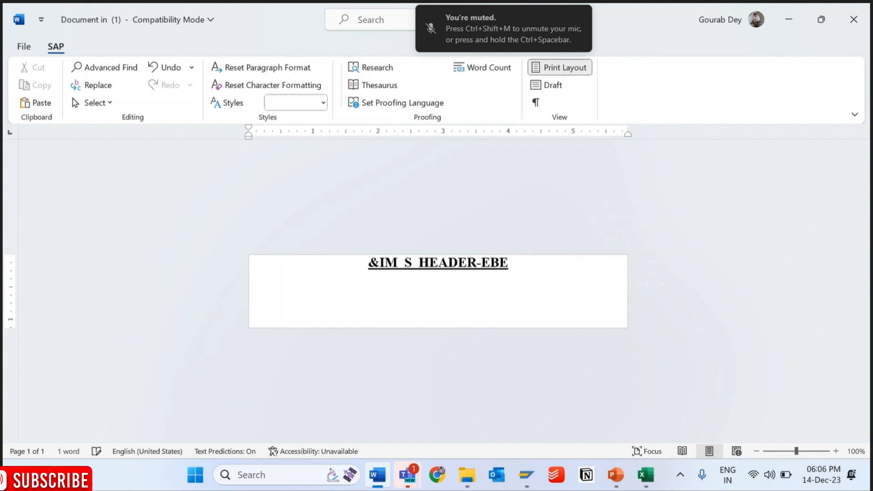
pyautogui.write('LN&')
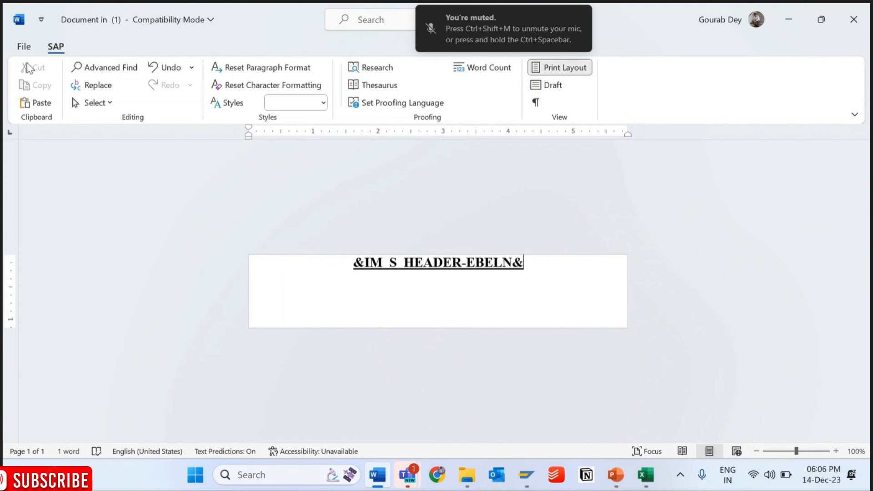
pyautogui.click(24, 46)
pyautogui.click(48, 233)
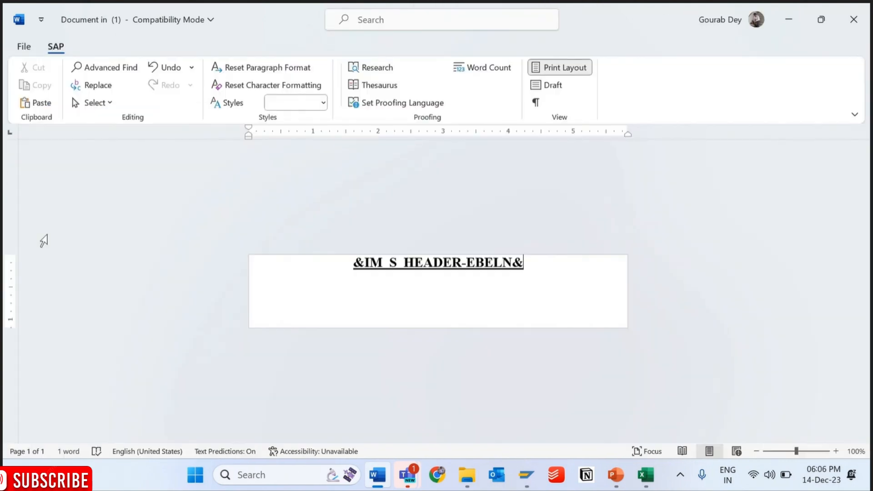
pyautogui.click(789, 19)
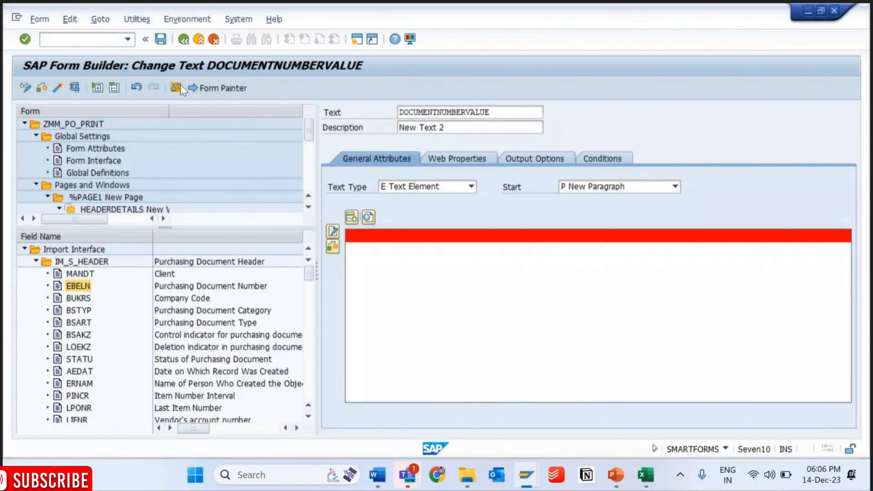
# - Activate the form and enlarge the form tree until the full node names are readable
pyautogui.click(57, 86)
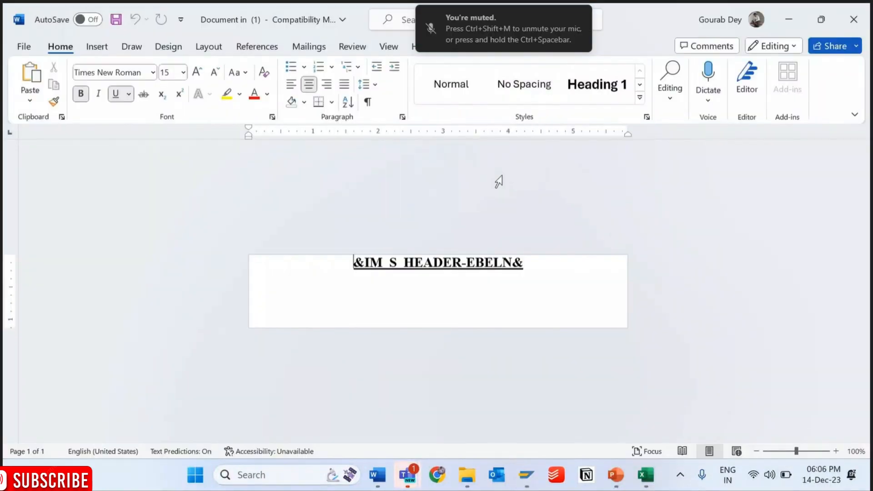
pyautogui.click(789, 19)
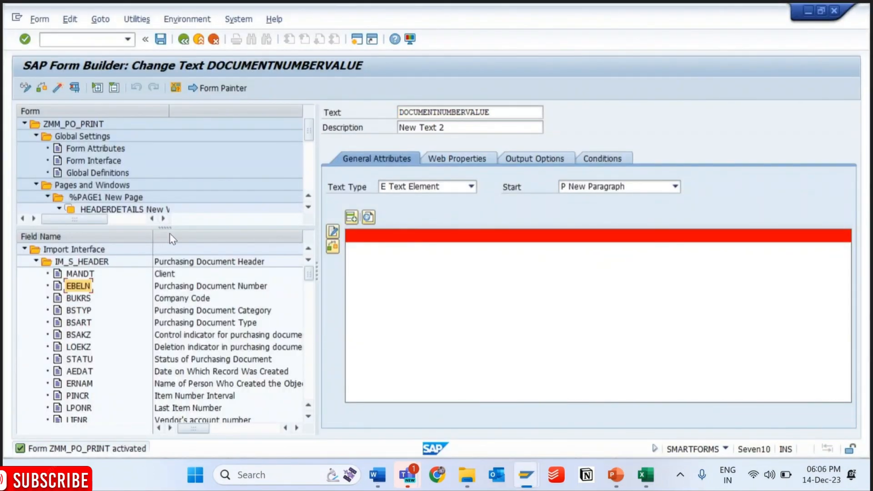
pyautogui.moveTo(165, 225); pyautogui.dragTo(165, 358)
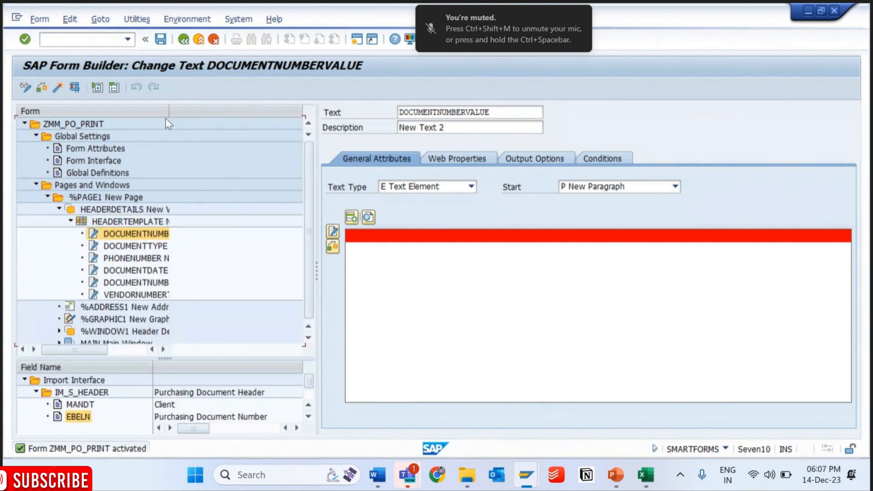
pyautogui.moveTo(166, 119); pyautogui.dragTo(272, 128)
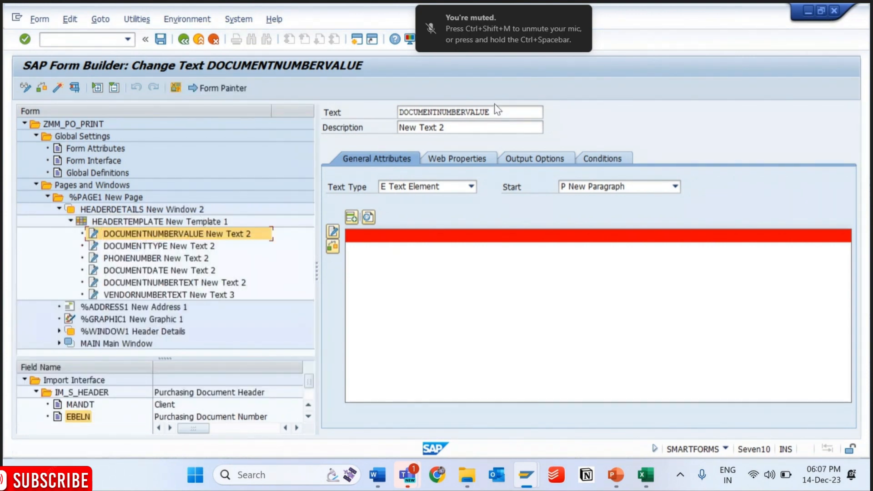
# - Set the output structure of DOCUMENTNUMBERVALUE to line 1, column 2, and save and activate the form
pyautogui.click(549, 159)
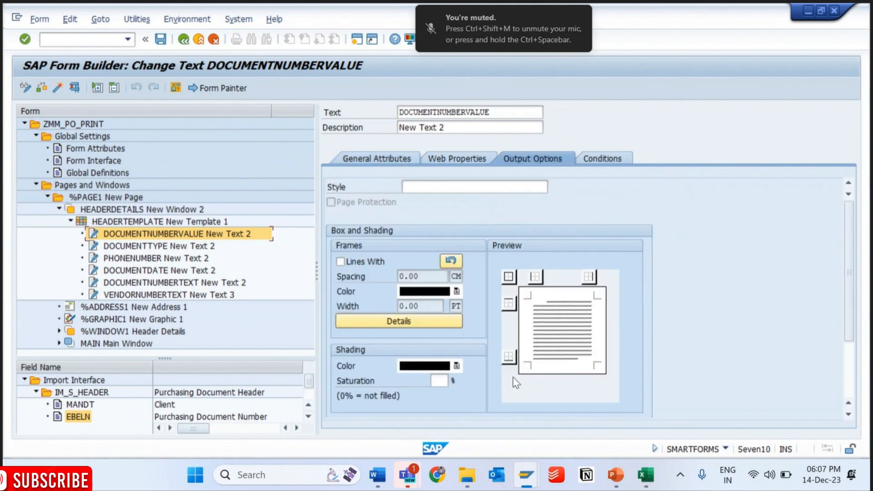
pyautogui.moveTo(847, 293); pyautogui.dragTo(853, 362)
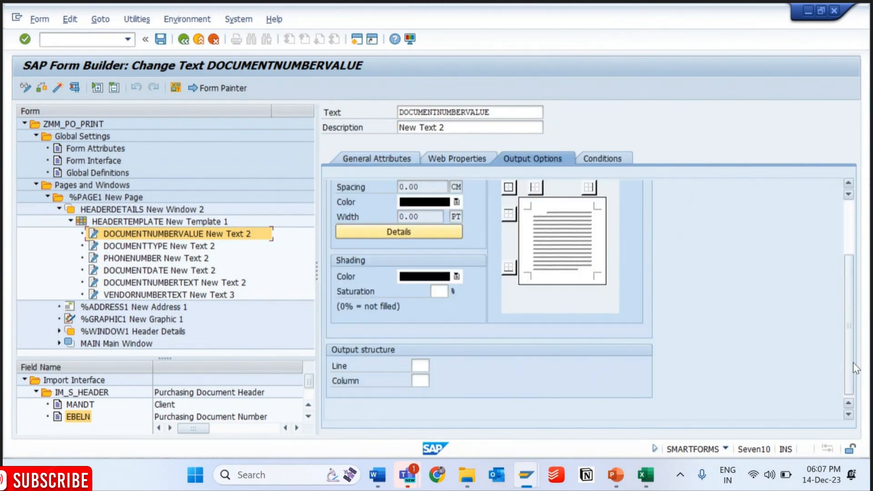
pyautogui.click(422, 367)
pyautogui.write('1')
pyautogui.press('Tab')
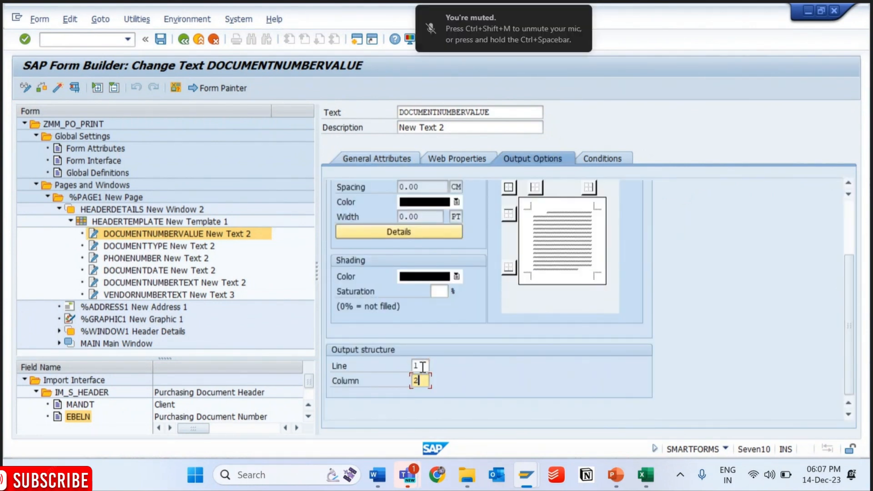
pyautogui.write('2')
pyautogui.click(160, 39)
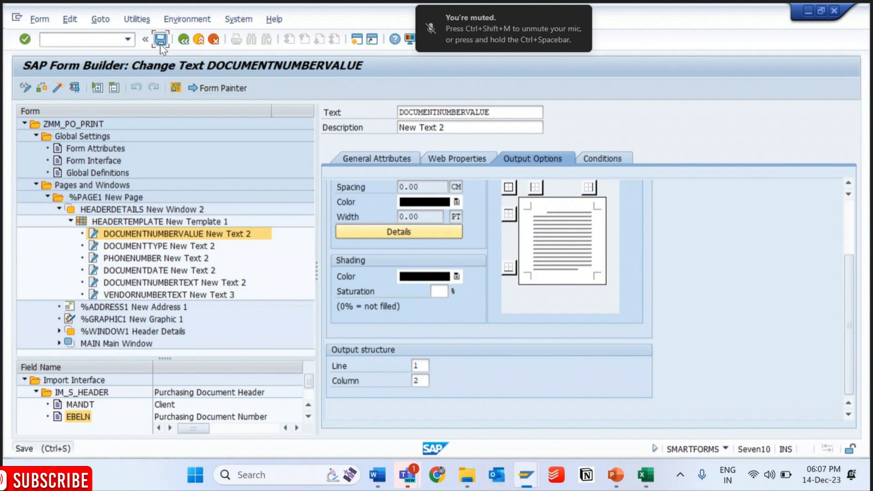
pyautogui.click(55, 88)
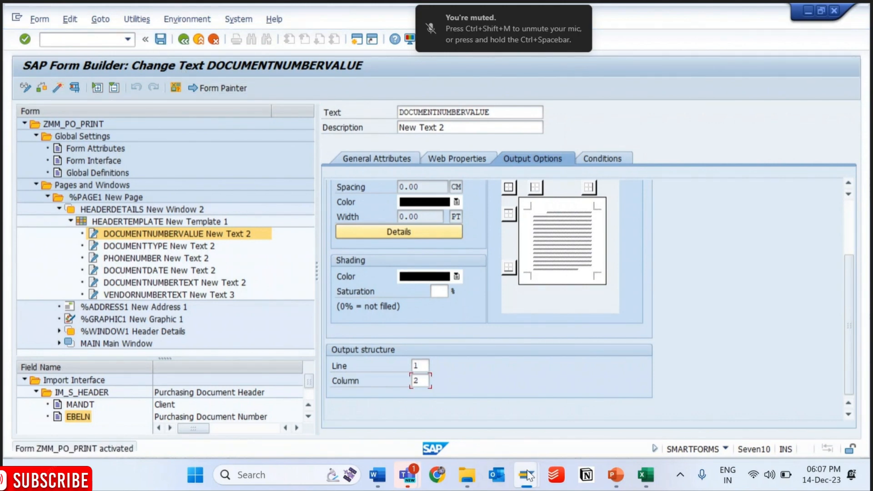
# - Switch to the ABAP Editor session, run driver program ZMM_PO_PRINT for a previously used purchasing document, and display the print preview
pyautogui.moveTo(529, 479)
pyautogui.click(628, 379)
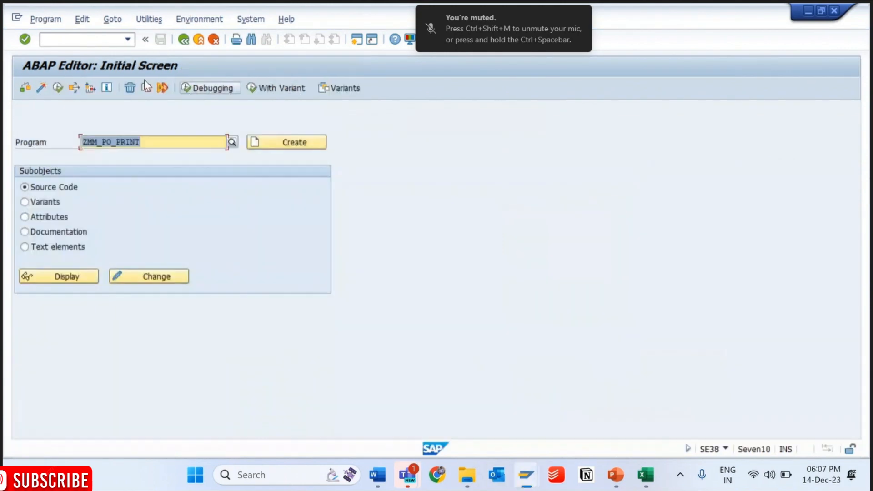
pyautogui.click(57, 87)
pyautogui.write('4')
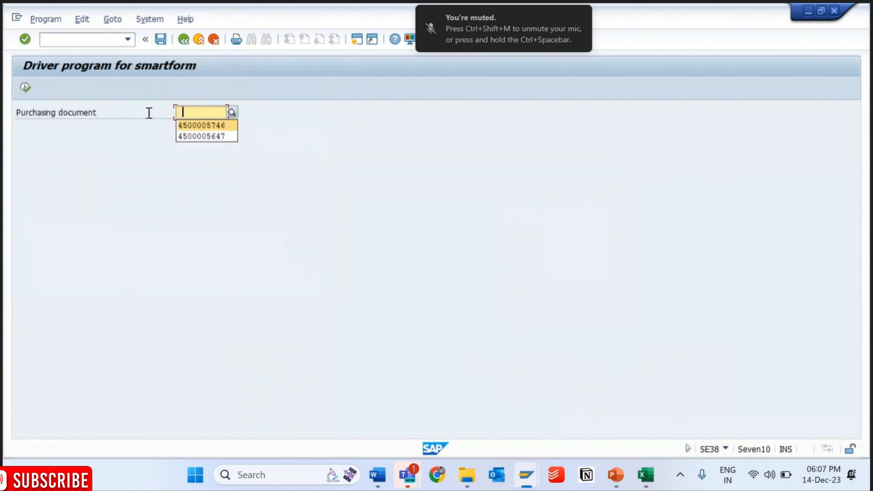
pyautogui.press('Down')
pyautogui.press('Return')
pyautogui.press('F8')
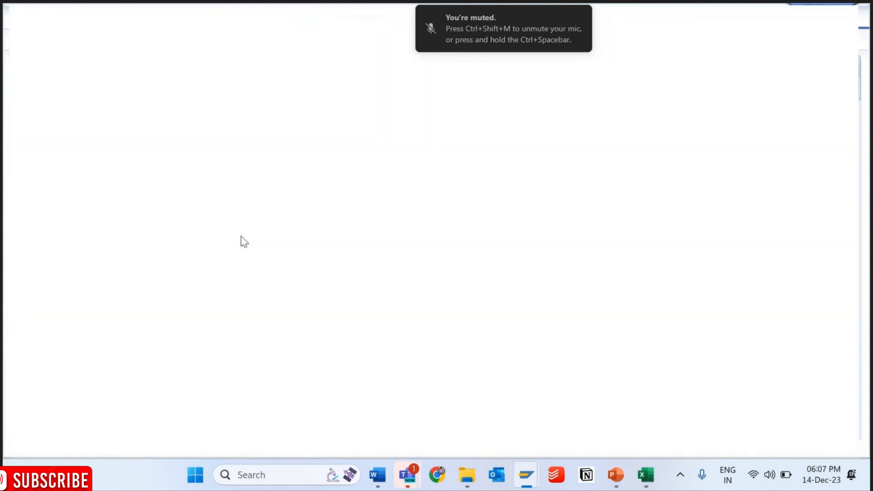
pyautogui.press('F8')
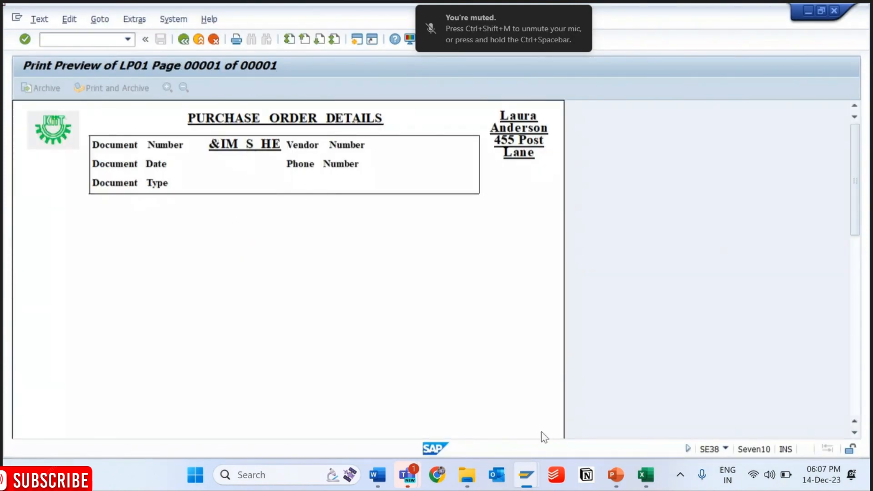
# - Return to the Form Builder session and apply paragraph format N0 to the &IM_S_HEADER-EBELN& text of DOCUMENTNUMBERVALUE
pyautogui.moveTo(530, 486)
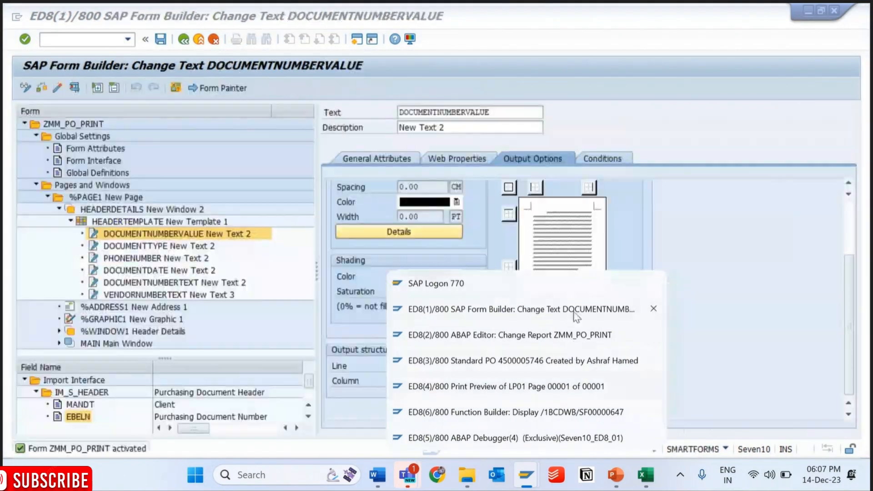
pyautogui.click(574, 309)
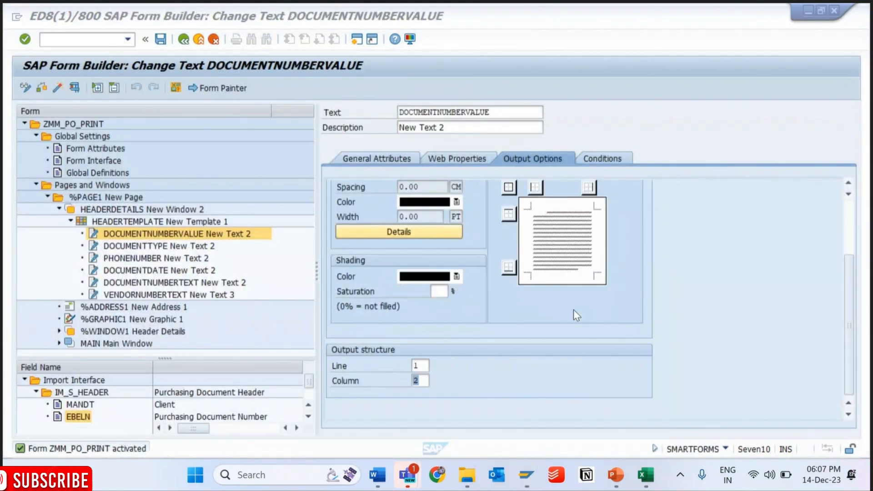
pyautogui.click(159, 239)
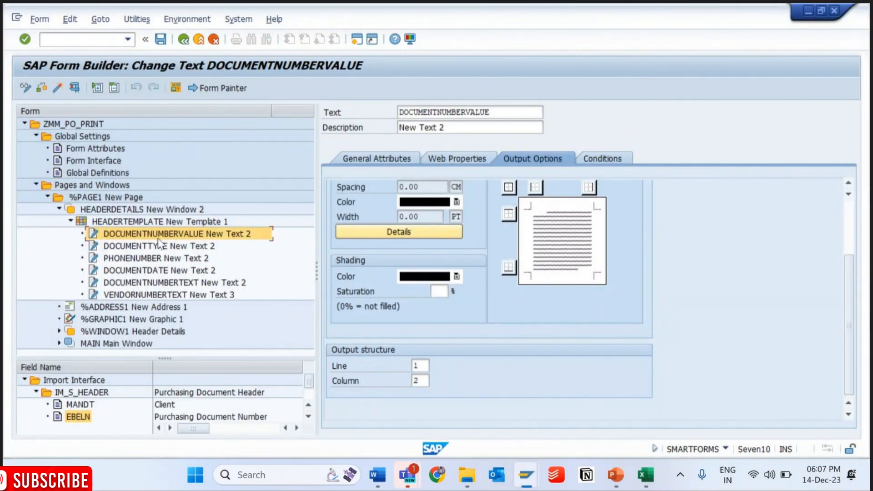
pyautogui.click(374, 159)
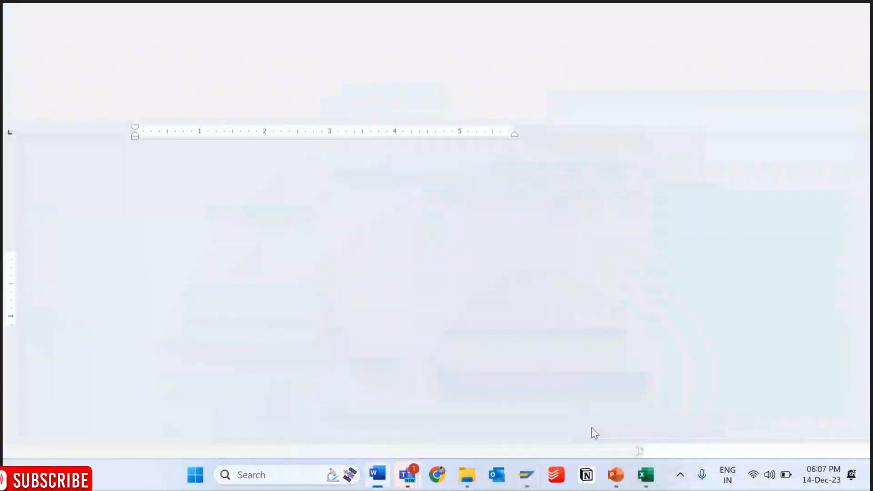
pyautogui.moveTo(526, 268); pyautogui.dragTo(334, 260)
pyautogui.click(323, 102)
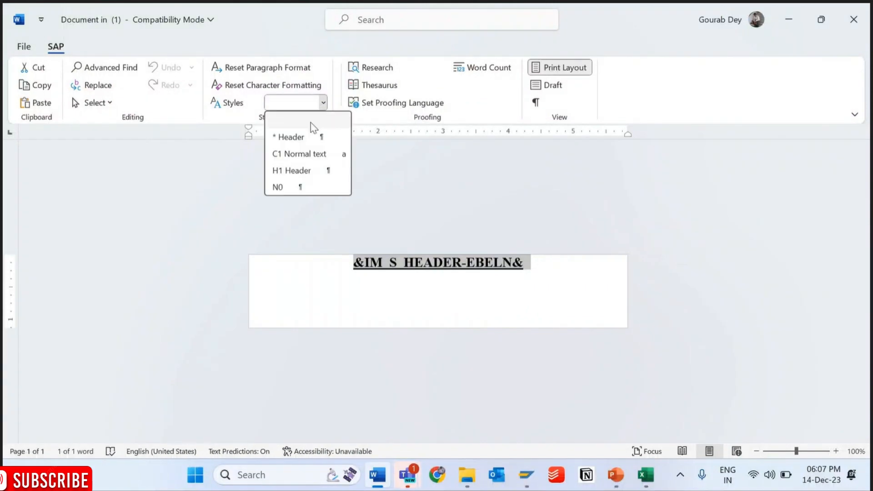
pyautogui.click(287, 189)
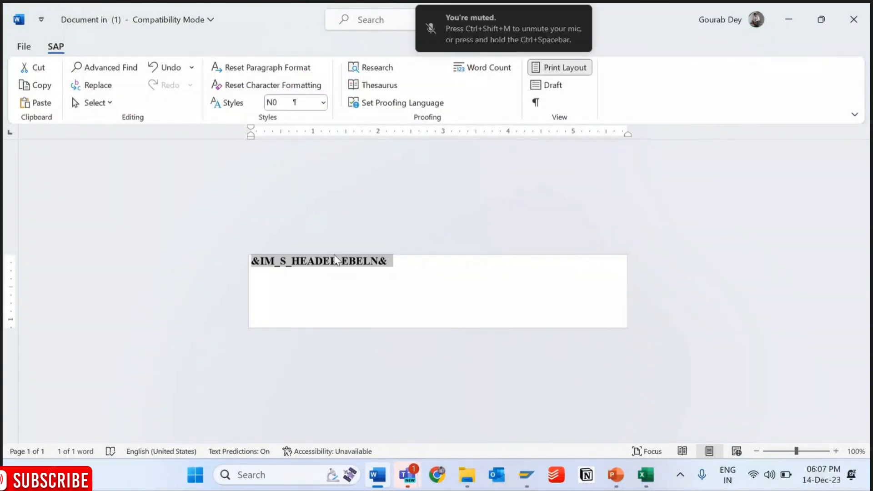
# - Examine the Word editor's Find and Replace, object selection and Thesaurus options, and show the paragraph marks
pyautogui.click(107, 69)
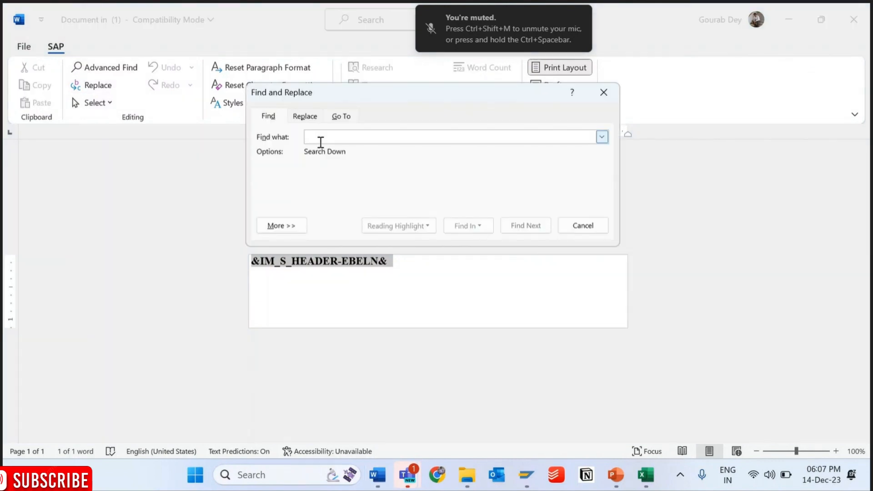
pyautogui.click(339, 117)
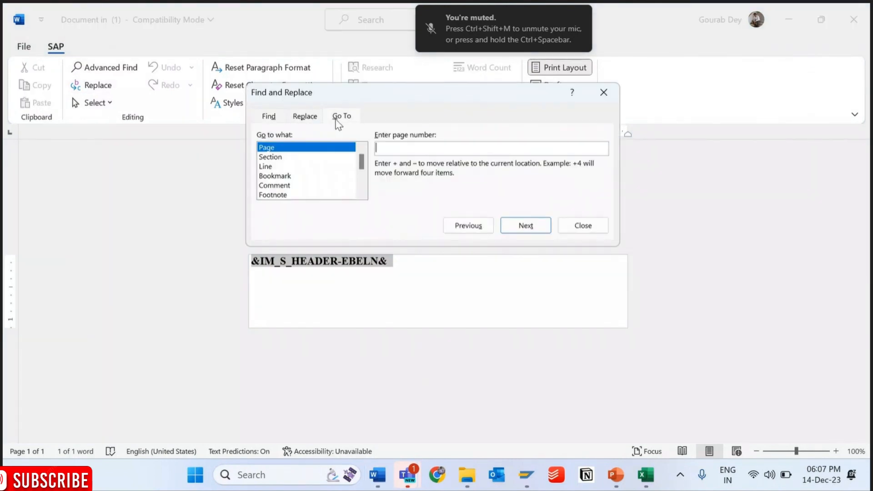
pyautogui.click(275, 117)
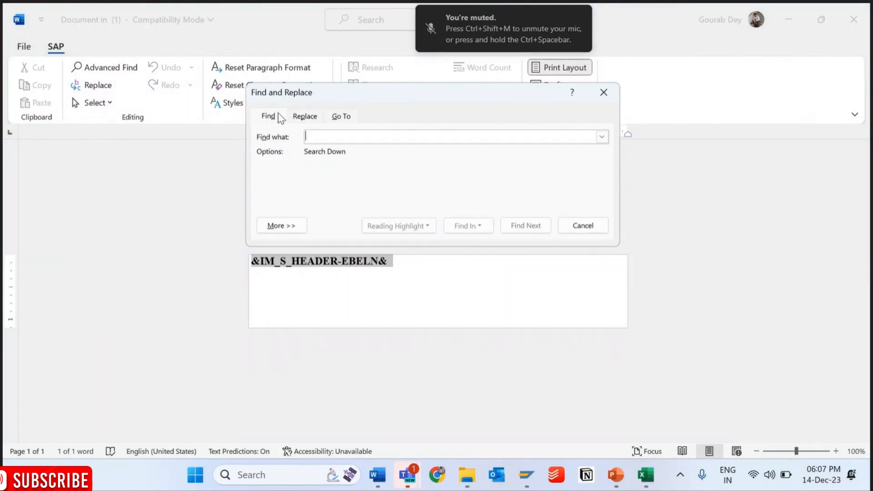
pyautogui.click(604, 93)
pyautogui.click(103, 104)
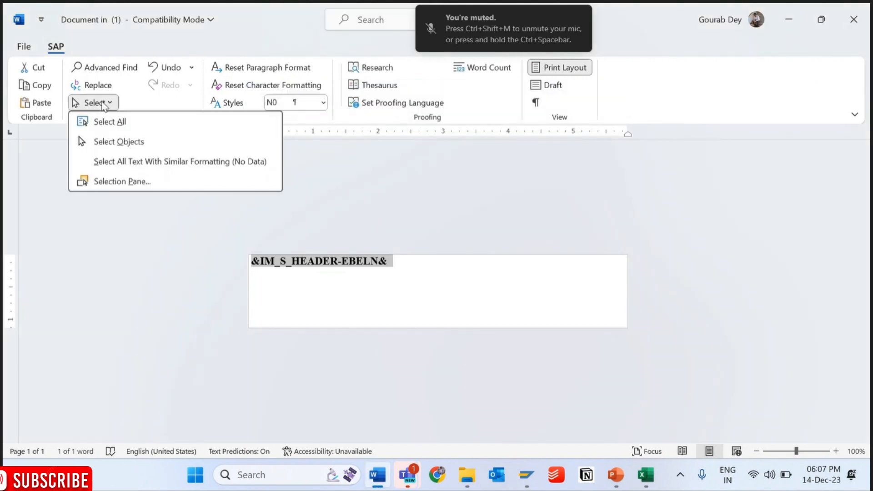
pyautogui.click(115, 142)
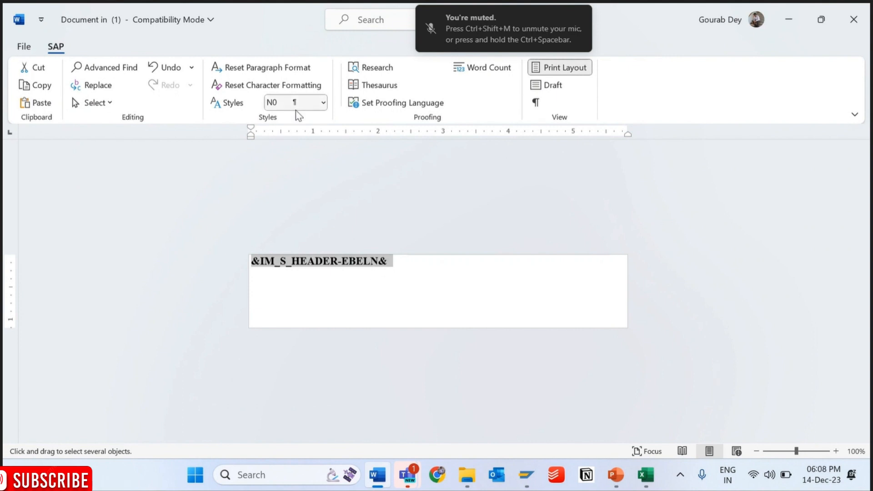
pyautogui.click(381, 86)
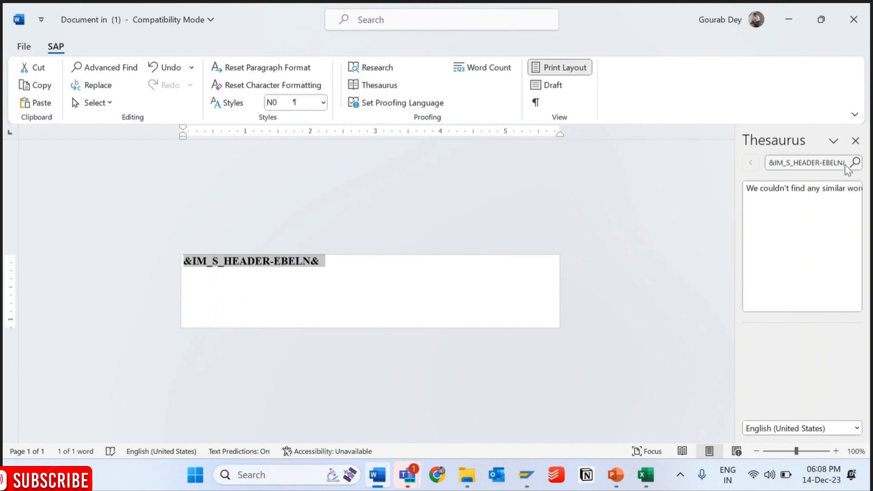
pyautogui.click(855, 141)
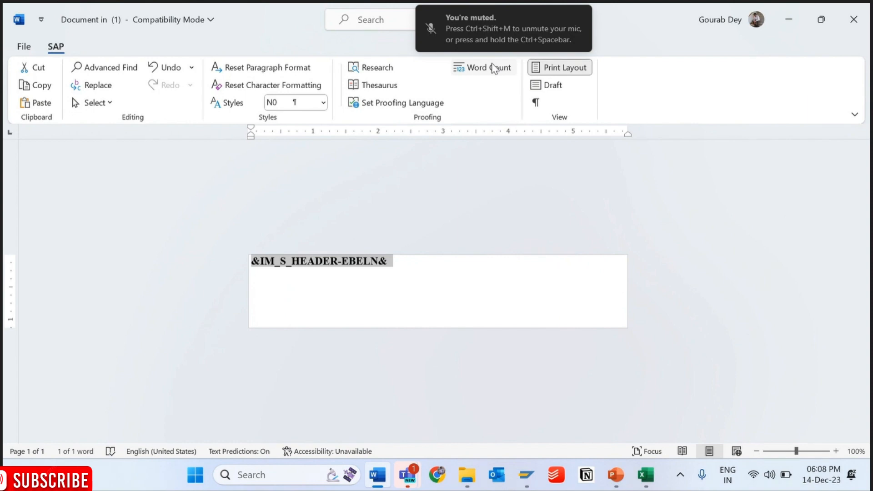
pyautogui.click(537, 103)
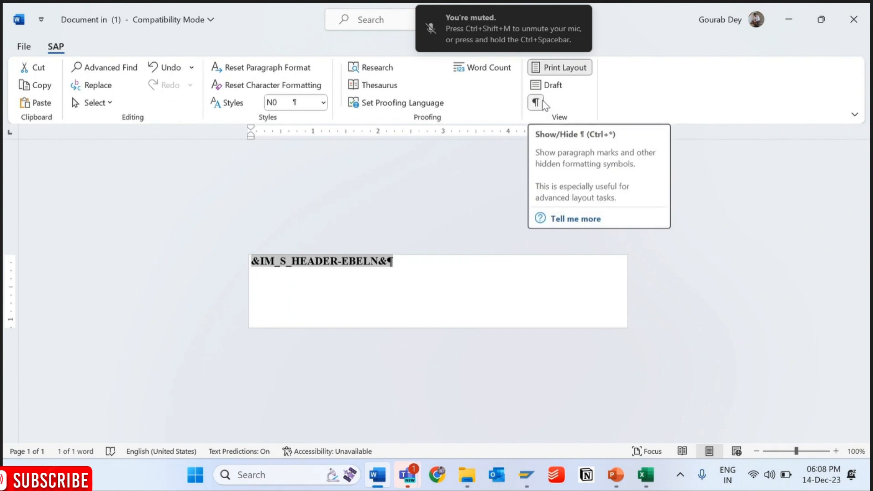
# - Hide the paragraph marks, leave Word, and reopen the DOCUMENTNUMBERVALUE text in the full-screen SAP line editor
pyautogui.click(542, 103)
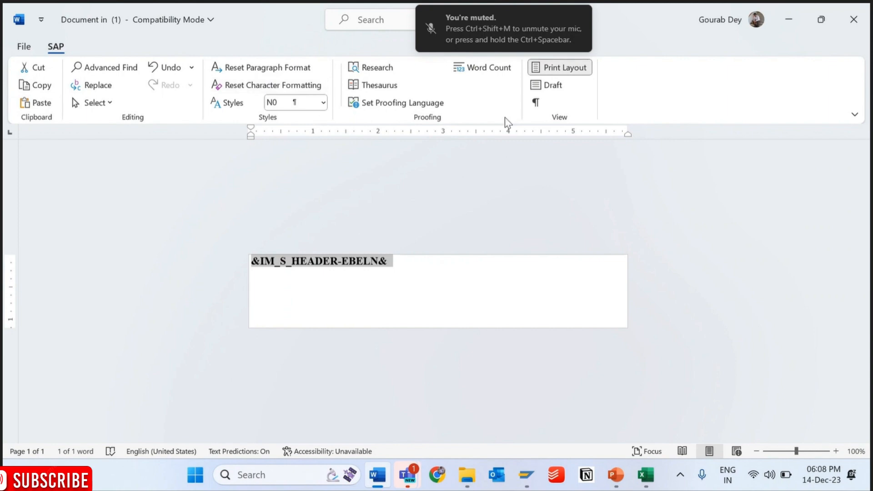
pyautogui.click(854, 20)
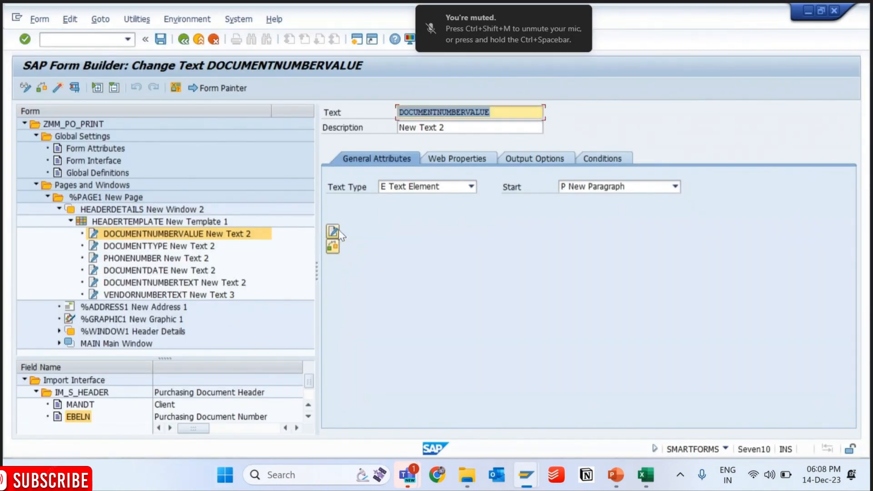
pyautogui.click(334, 238)
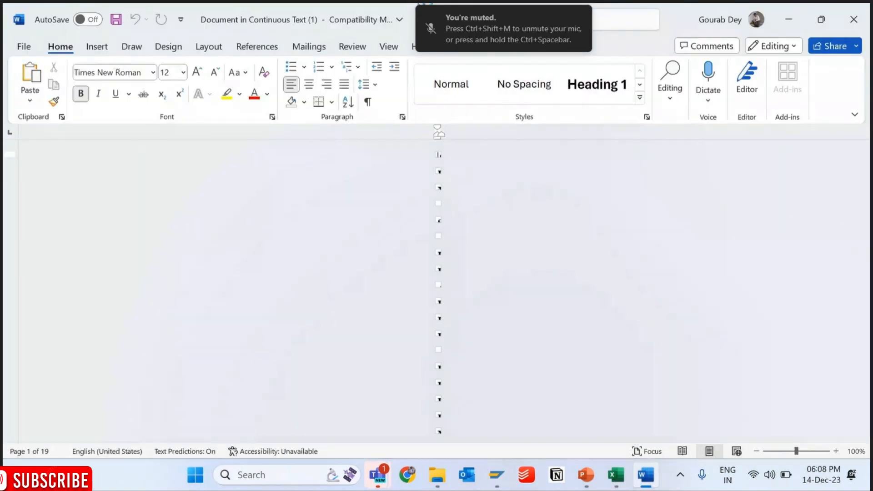
pyautogui.click(850, 19)
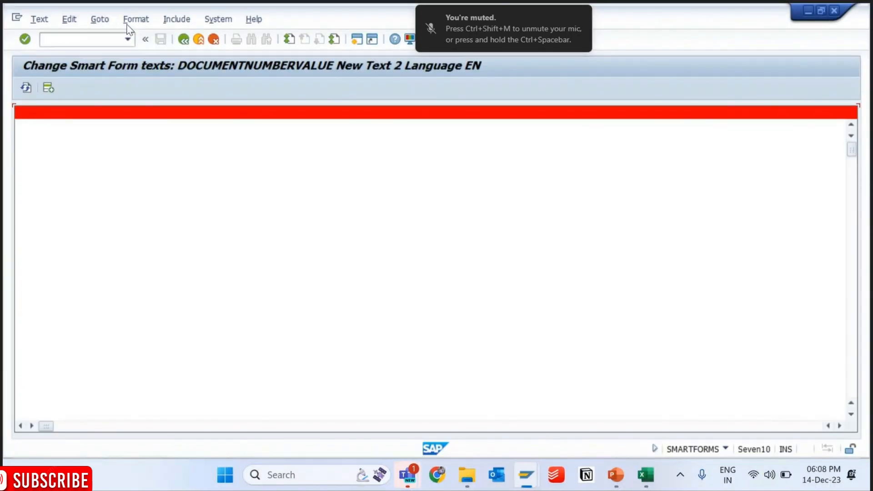
pyautogui.click(100, 19)
pyautogui.click(119, 49)
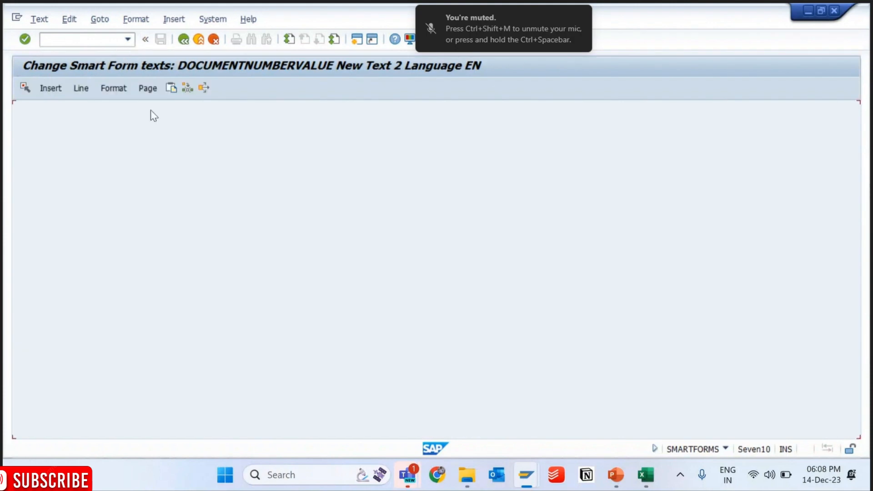
# - Replace the escaped ampersands so the row reads &IM_S_HEADER-EBELN&, return to the form, and activate it
pyautogui.click(79, 142)
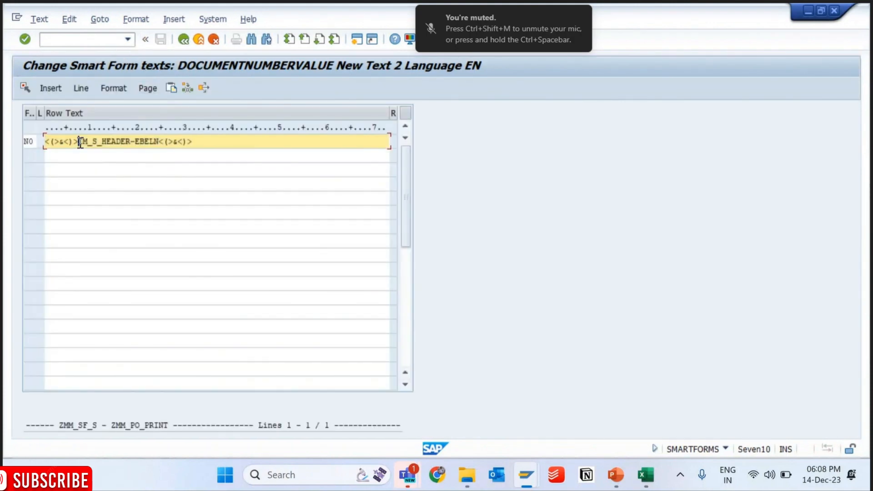
pyautogui.press('BackSpace')
pyautogui.press('BackSpace')
pyautogui.press('BackSpace')
pyautogui.press('BackSpace')
pyautogui.press('BackSpace')
pyautogui.press('BackSpace')
pyautogui.press('BackSpace')
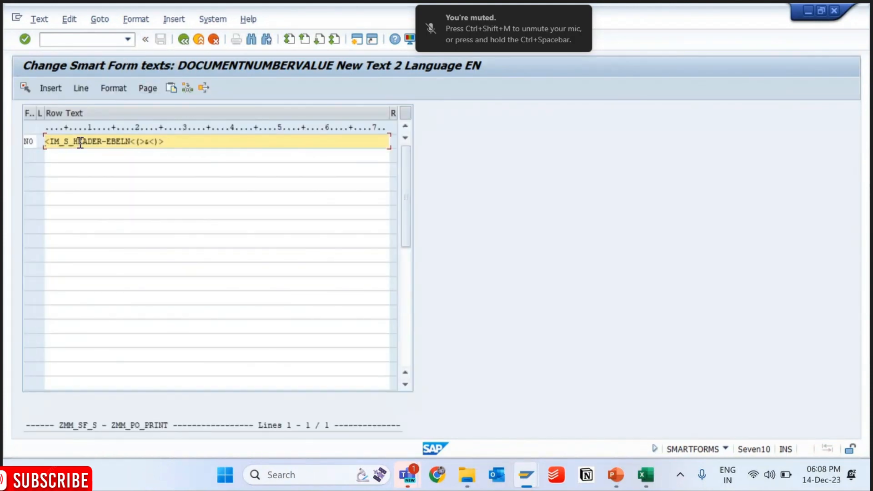
pyautogui.write('^')
pyautogui.press('BackSpace')
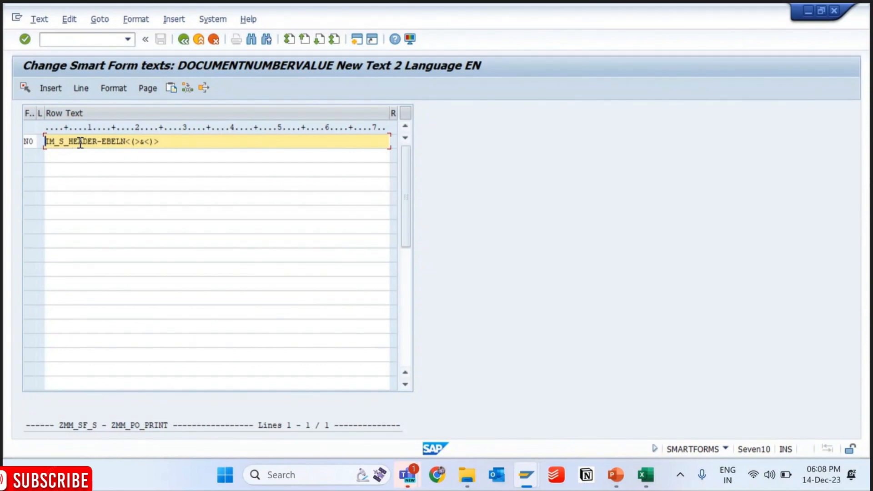
pyautogui.write('&')
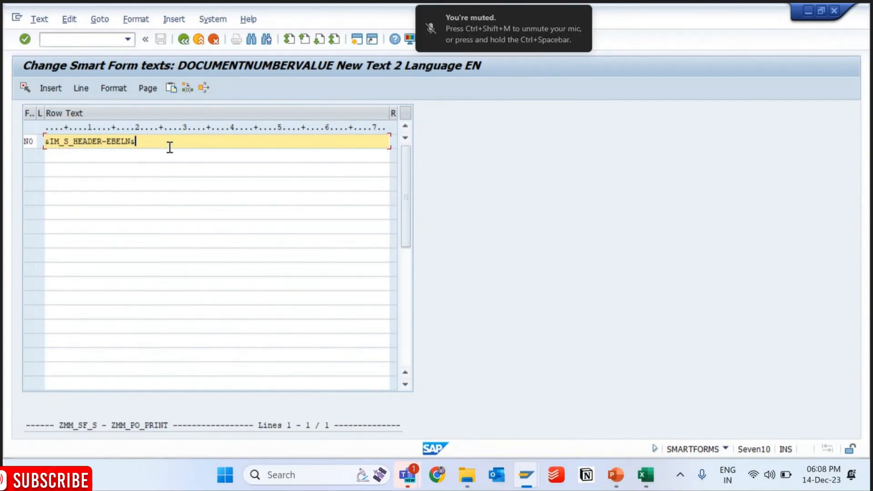
pyautogui.click(183, 39)
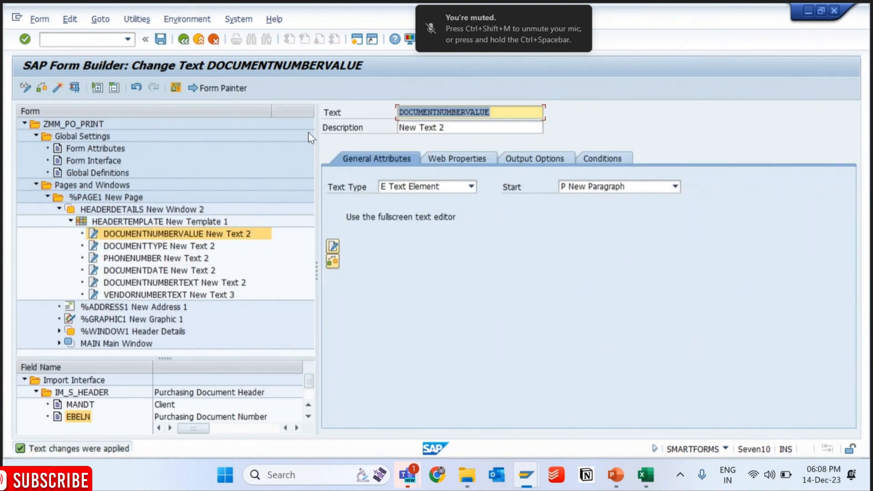
pyautogui.click(62, 85)
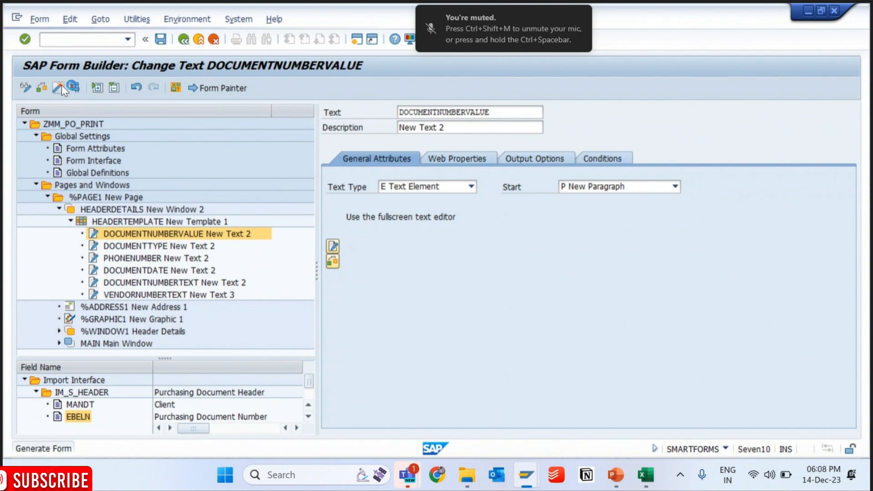
# - Switch to the print preview session, restart SE38, and run the driver program for the previously used purchasing document to preview the form
pyautogui.moveTo(526, 478)
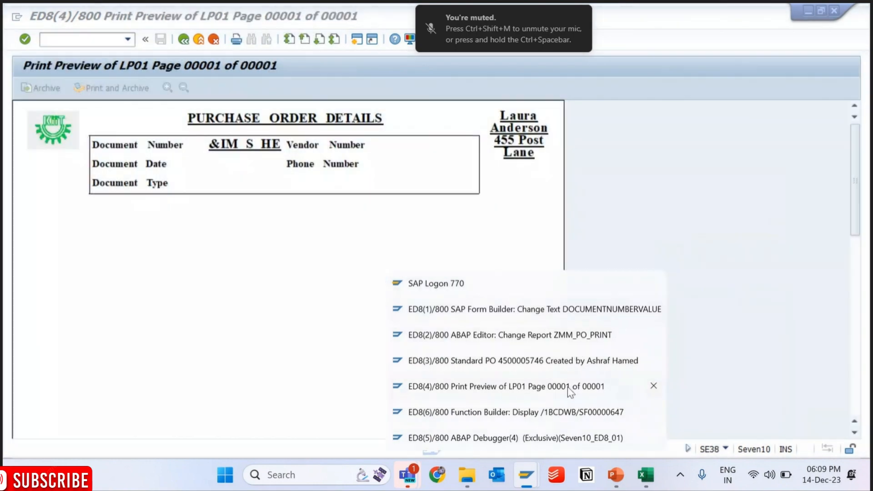
pyautogui.click(576, 386)
pyautogui.click(128, 40)
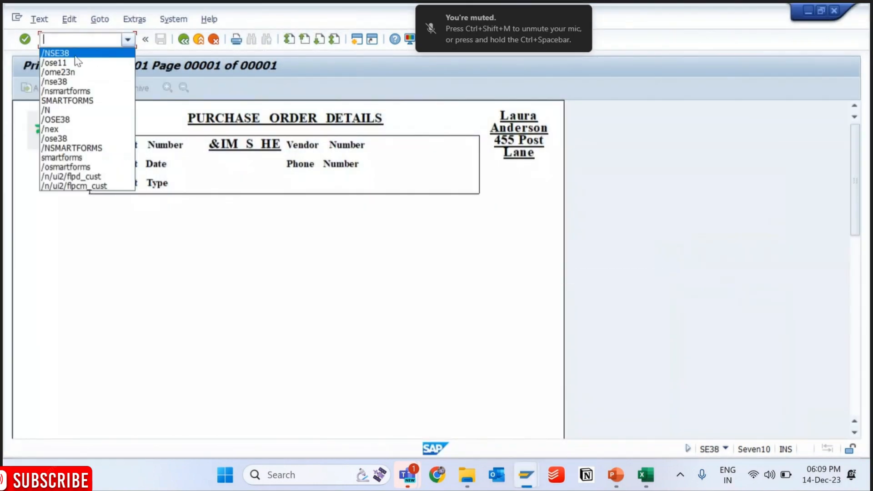
pyautogui.click(75, 55)
pyautogui.press('F8')
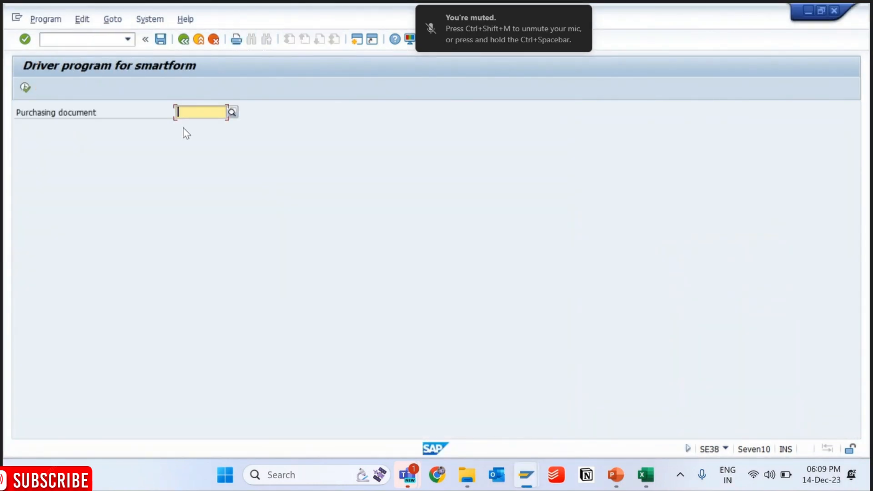
pyautogui.click(183, 127)
pyautogui.press('F8')
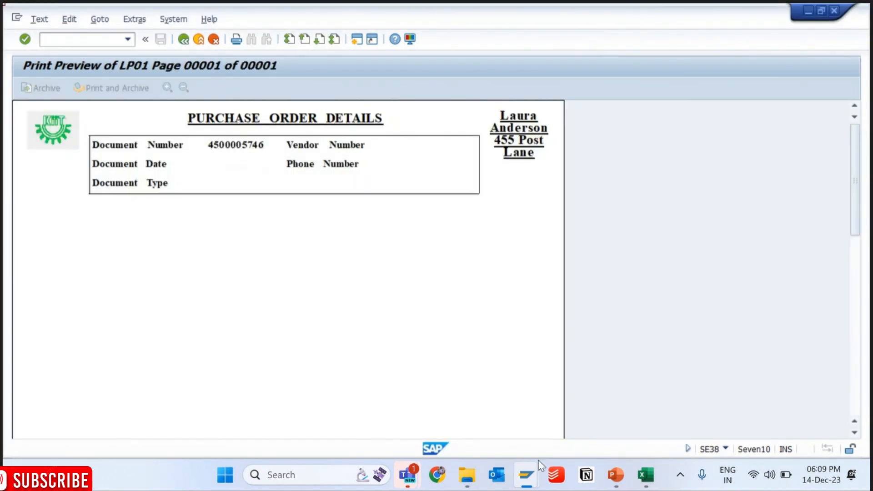
# - Return to the Form Builder session, restart transaction SMARTFORMS, and open form ZMM_PO_PRINT in change mode
pyautogui.moveTo(526, 473)
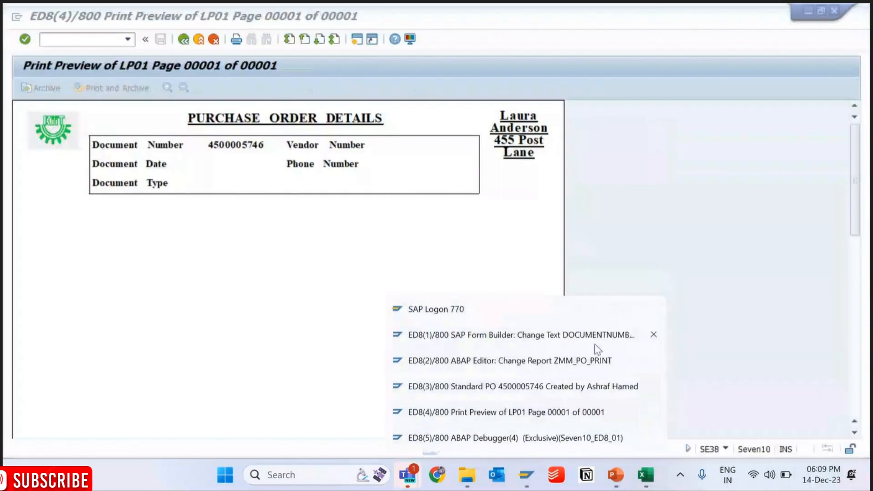
pyautogui.click(592, 339)
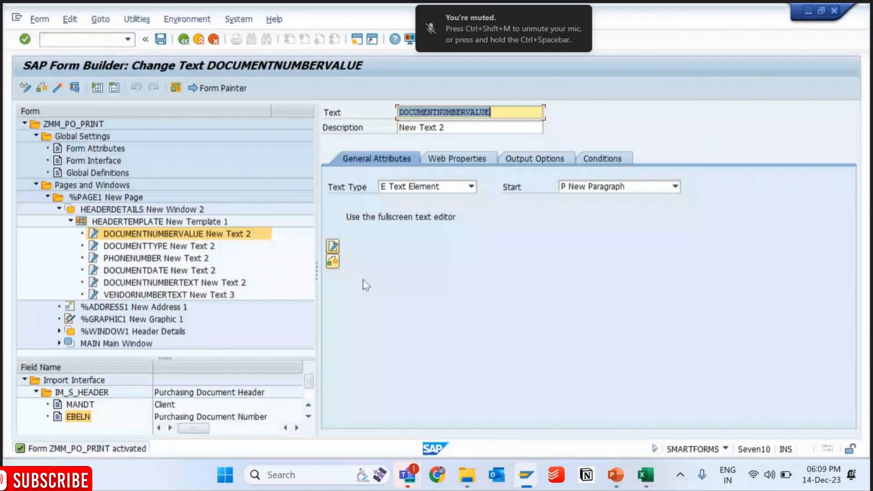
pyautogui.hotkey('ctrl', '/')
pyautogui.write('/NSMARTFORMS')
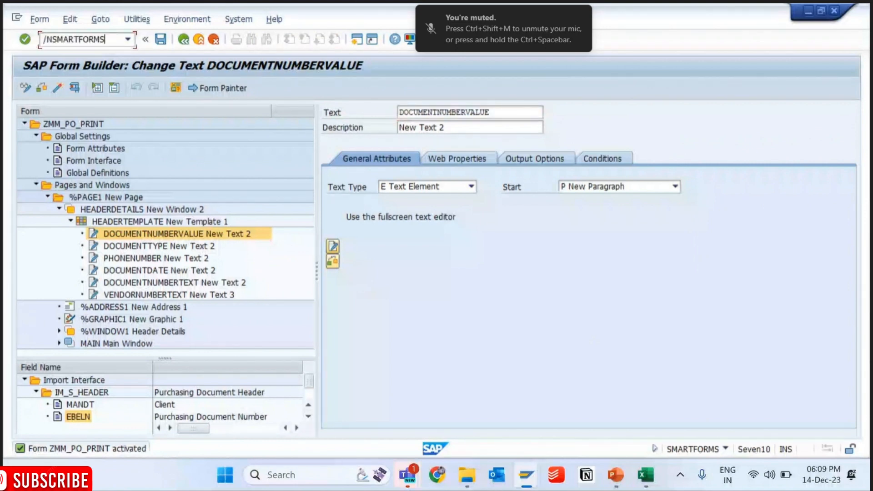
pyautogui.press('Return')
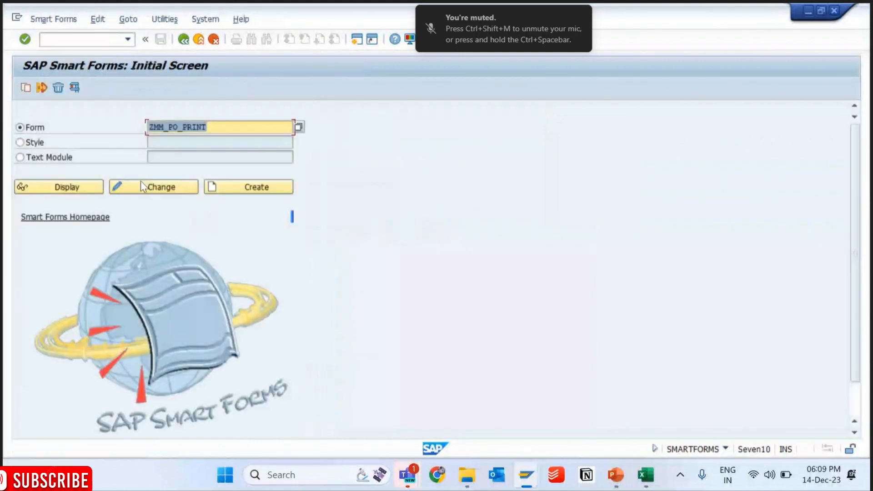
pyautogui.click(144, 187)
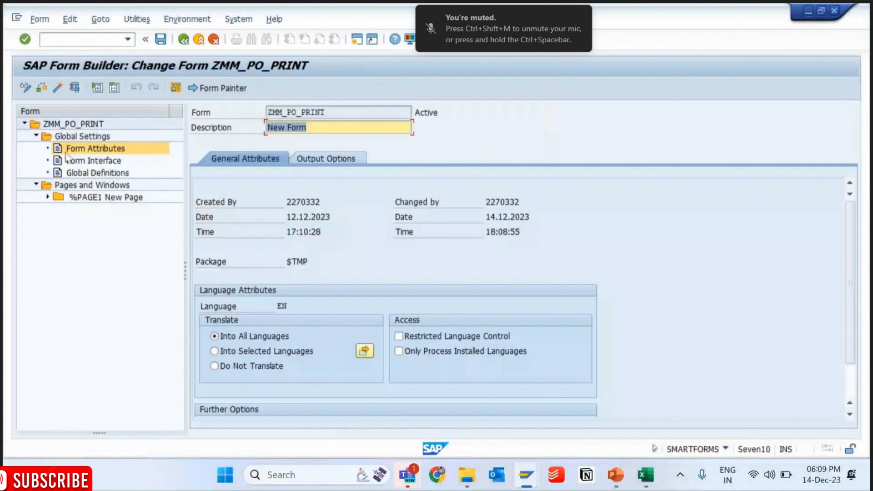
# - Expand %PAGE1, HEADERDETAILS and HEADERTEMPLATE, and open the DOCUMENTNUMBERVALUE text in the Word editor
pyautogui.click(48, 197)
pyautogui.click(60, 209)
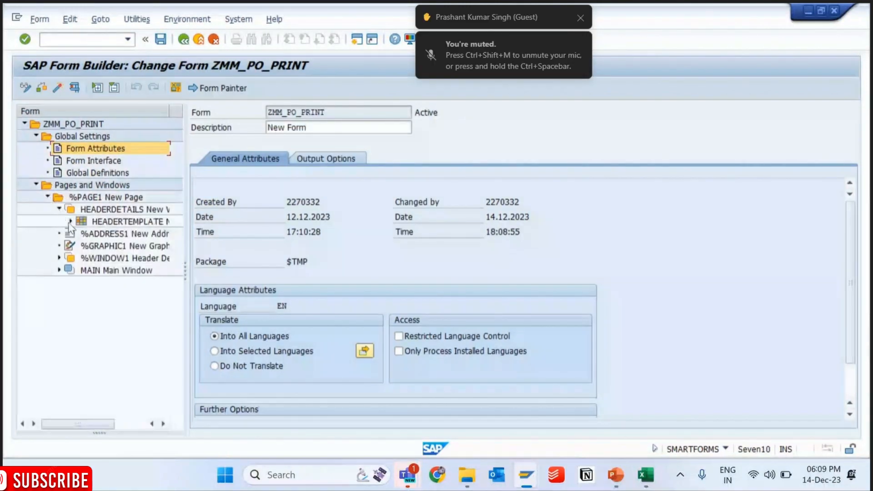
pyautogui.click(70, 222)
pyautogui.click(107, 235)
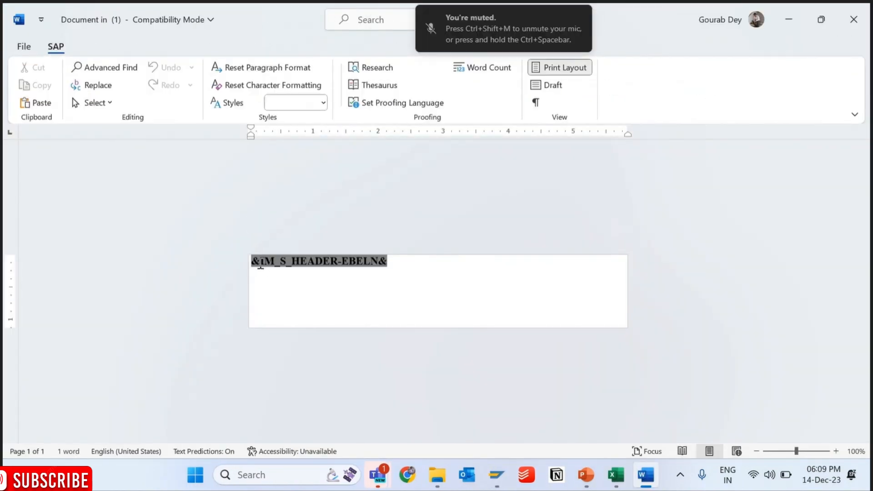
# - Examine how the &IM_S_HEADER-EBELN& field can be selected in the Word editor, in parts and as a whole
pyautogui.moveTo(261, 264)
pyautogui.mouseDown()
pyautogui.moveTo(248, 262)
pyautogui.moveTo(336, 262)
pyautogui.mouseUp()
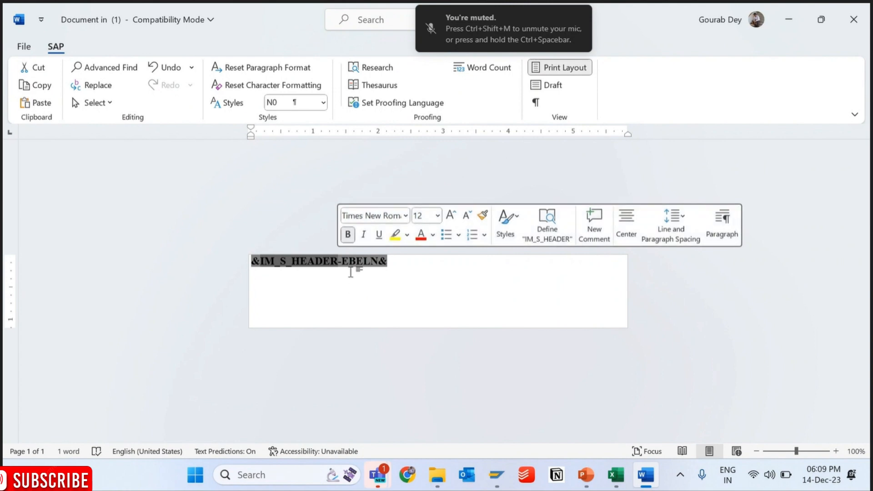
pyautogui.moveTo(341, 261); pyautogui.dragTo(389, 263)
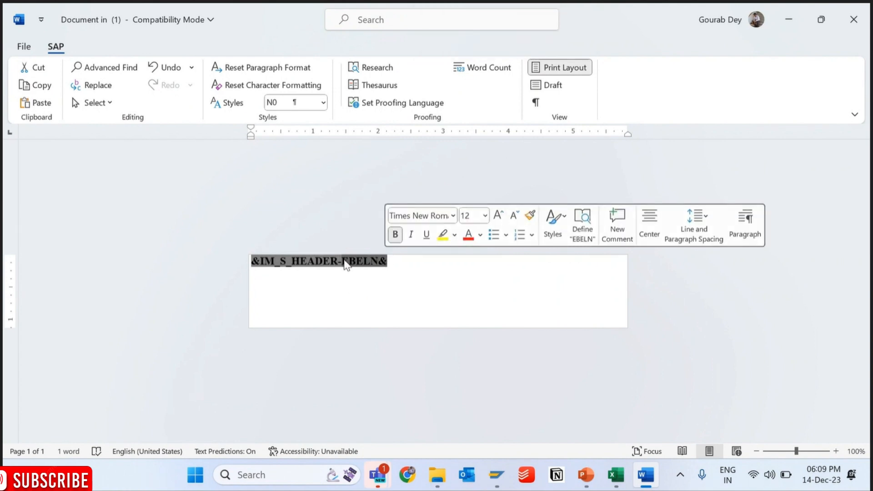
pyautogui.click(308, 264)
pyautogui.moveTo(308, 264); pyautogui.dragTo(252, 263)
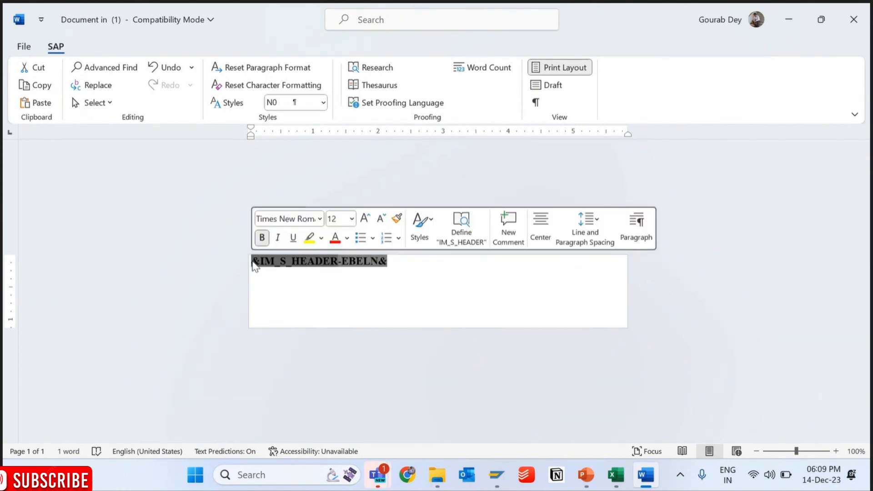
pyautogui.click(287, 266)
pyautogui.tripleClick(304, 263)
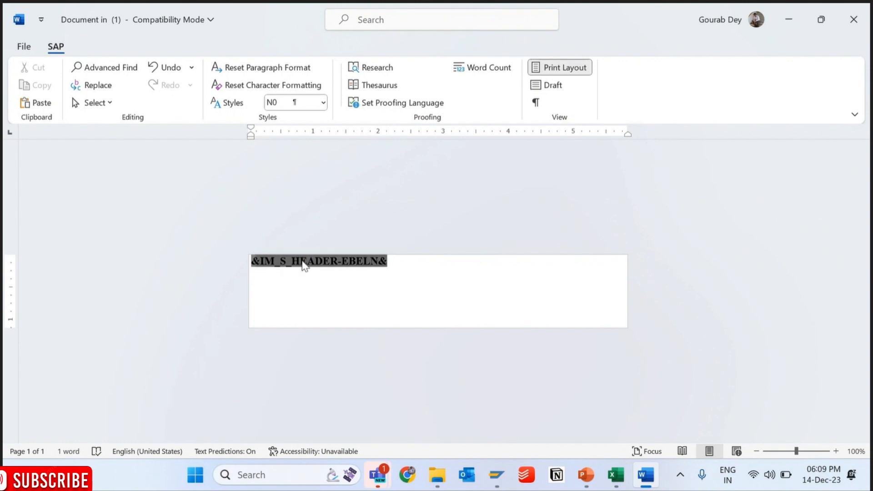
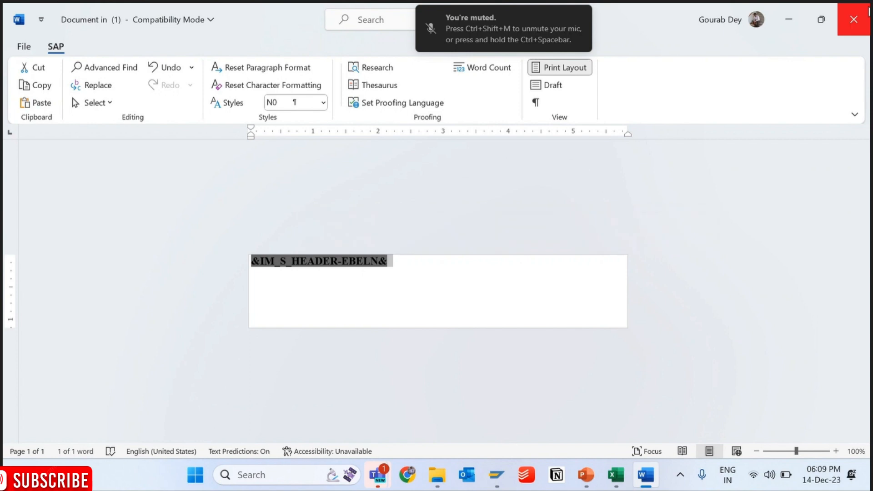
# - Leave Word and check the header table in the SAP print preview of the purchase order
pyautogui.click(790, 20)
pyautogui.moveTo(504, 466)
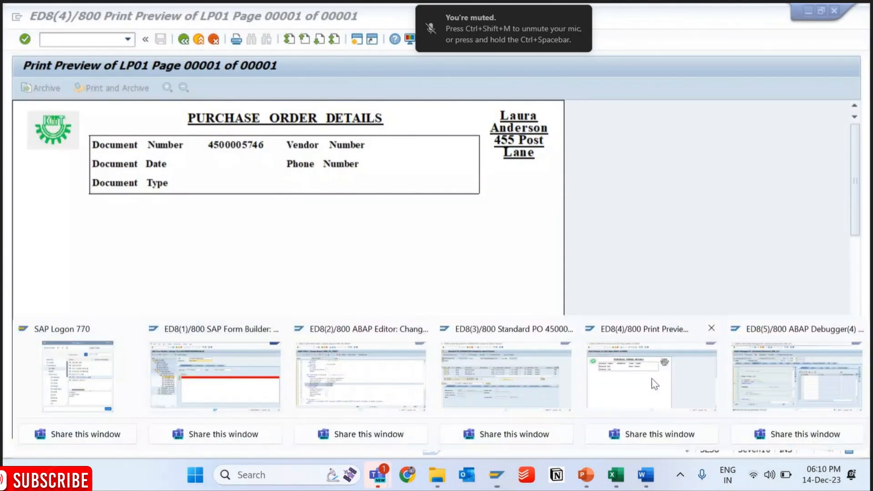
pyautogui.click(654, 384)
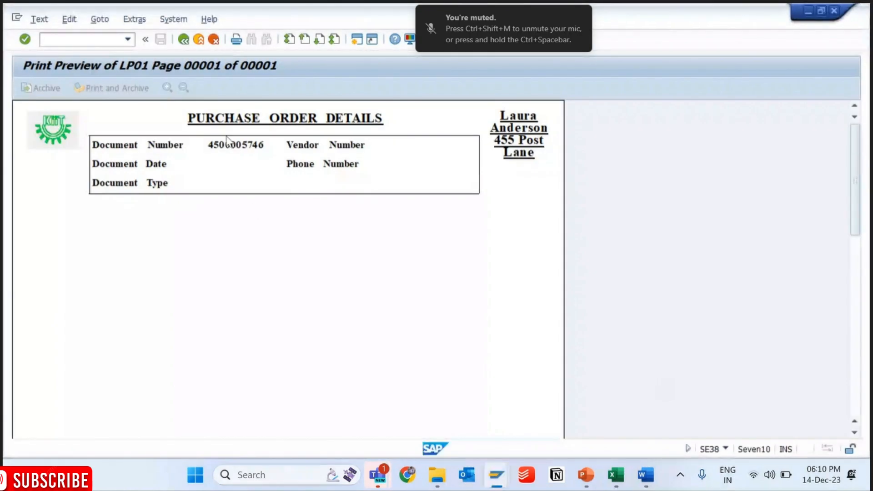
pyautogui.moveTo(500, 478)
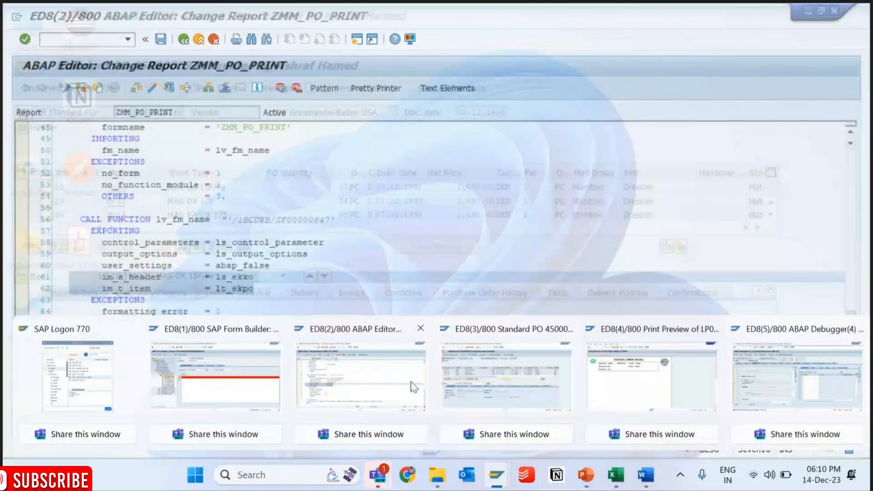
pyautogui.moveTo(465, 377)
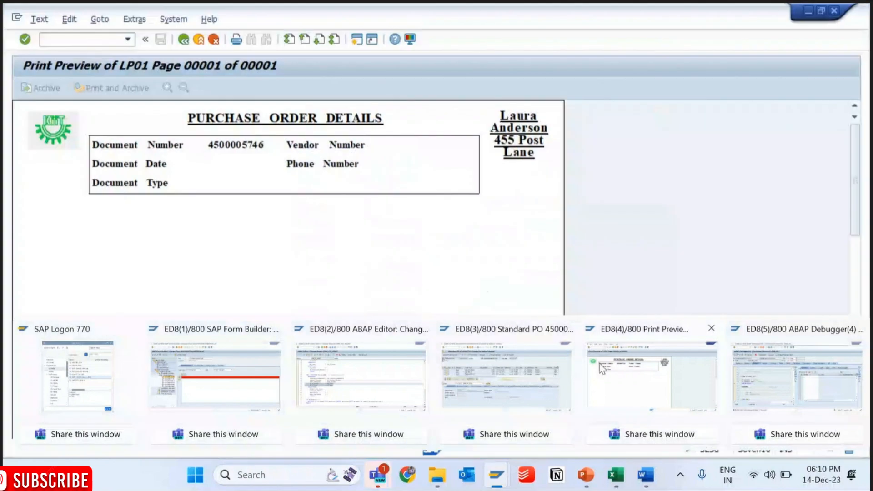
# - In SAP Form Builder, create a new text element under the HEADERTEMPLATE node and open its Word text editor
pyautogui.click(256, 381)
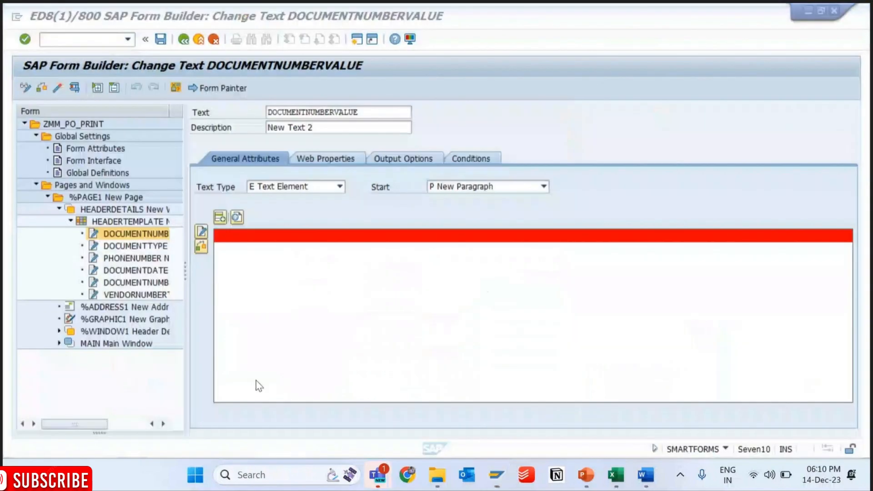
pyautogui.rightClick(150, 221)
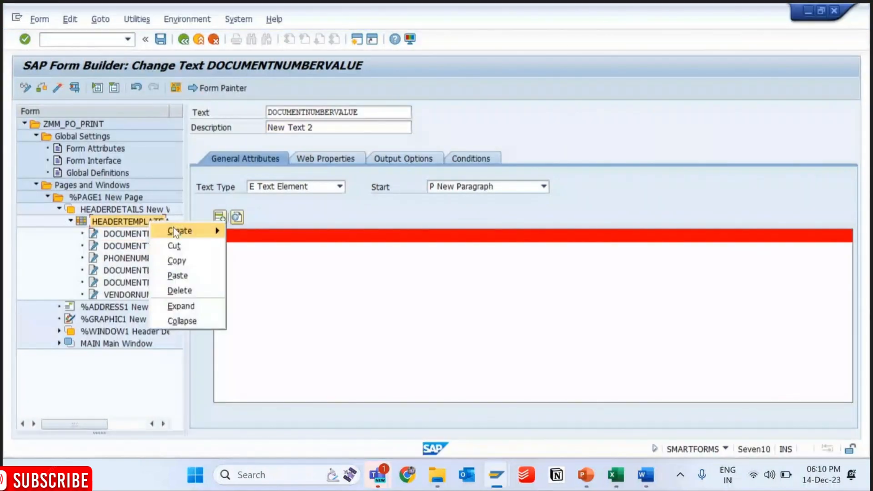
pyautogui.moveTo(191, 230)
pyautogui.click(260, 265)
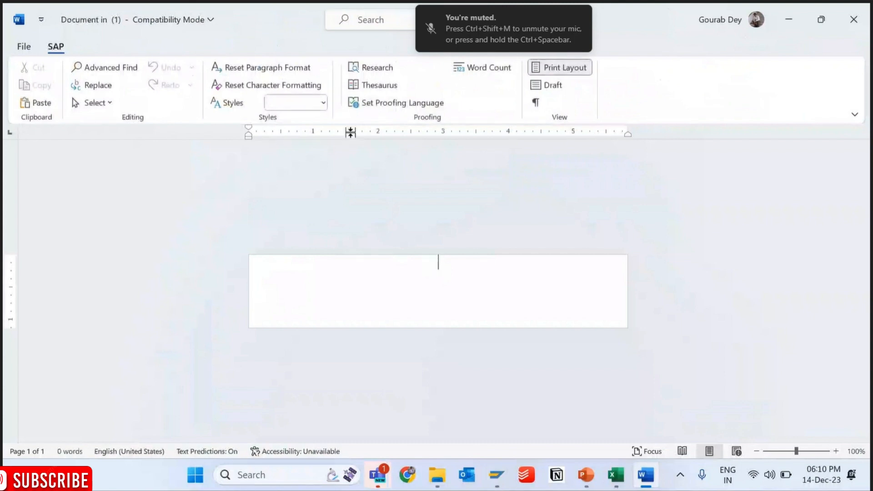
# - Apply the N0 paragraph style and enter &IM_S_HEADER-BEDAT& as the content of the new text element
pyautogui.click(323, 103)
pyautogui.click(284, 186)
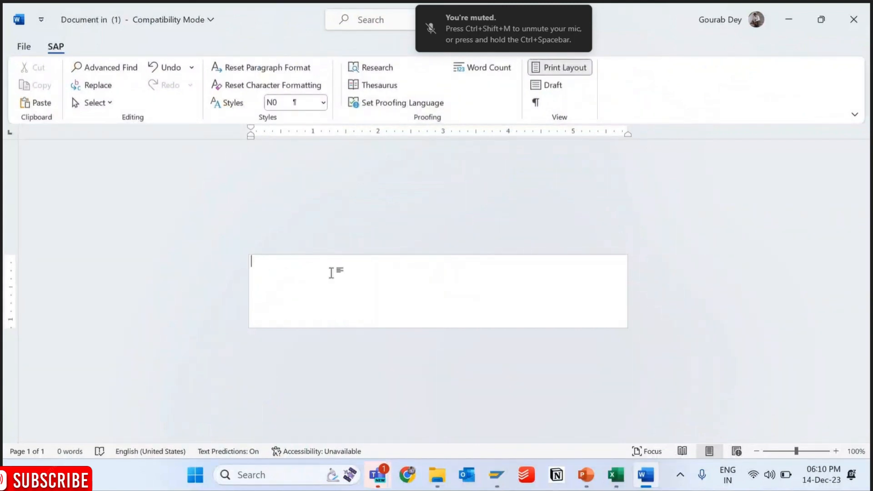
pyautogui.write('&')
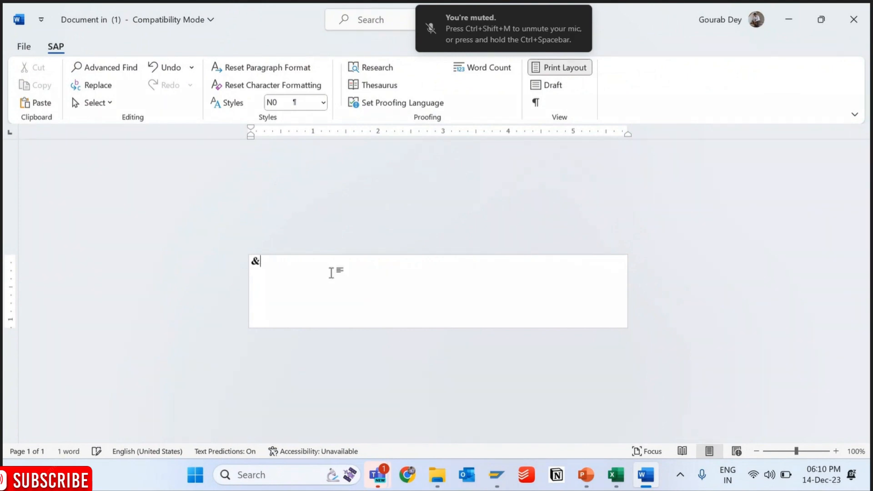
pyautogui.write('doc1ms')
pyautogui.press('BackSpace')
pyautogui.press('BackSpace')
pyautogui.write('M_S_HEAD')
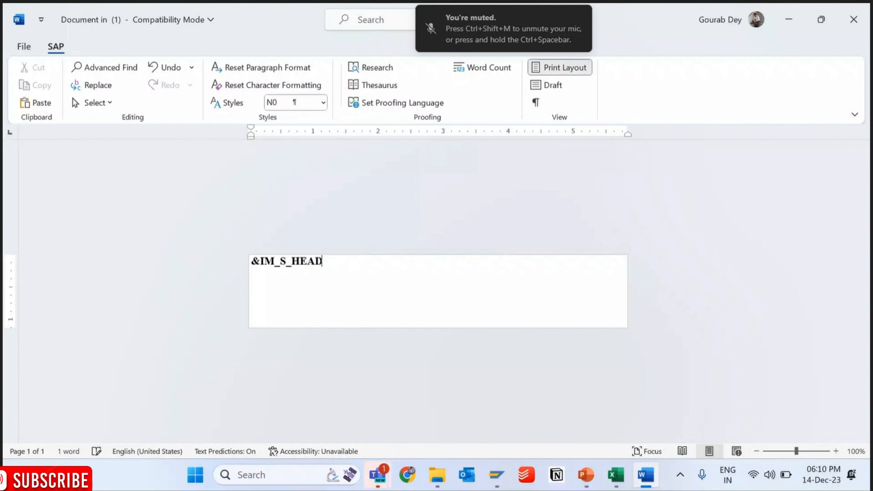
pyautogui.write('ER-BEDAT')
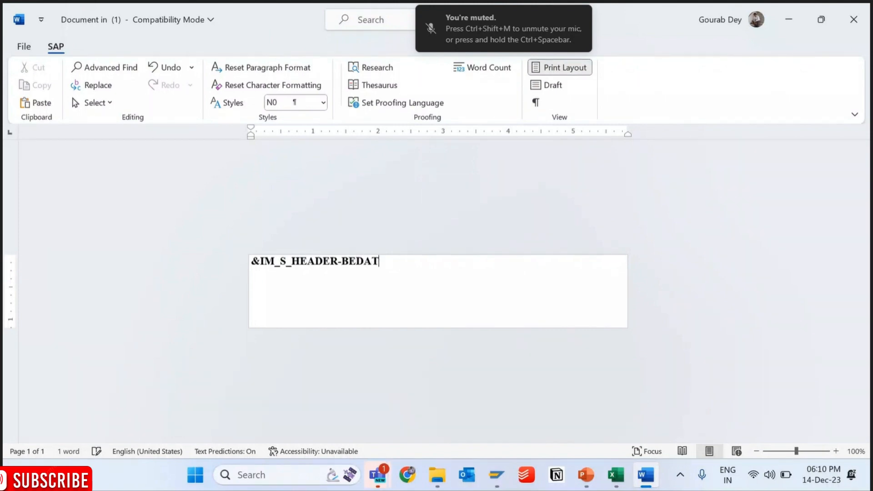
pyautogui.write('&')
# - Close the Word text editor and open the content of %TEXT2 in the line editor
pyautogui.hotkey('alt', 'Tab')
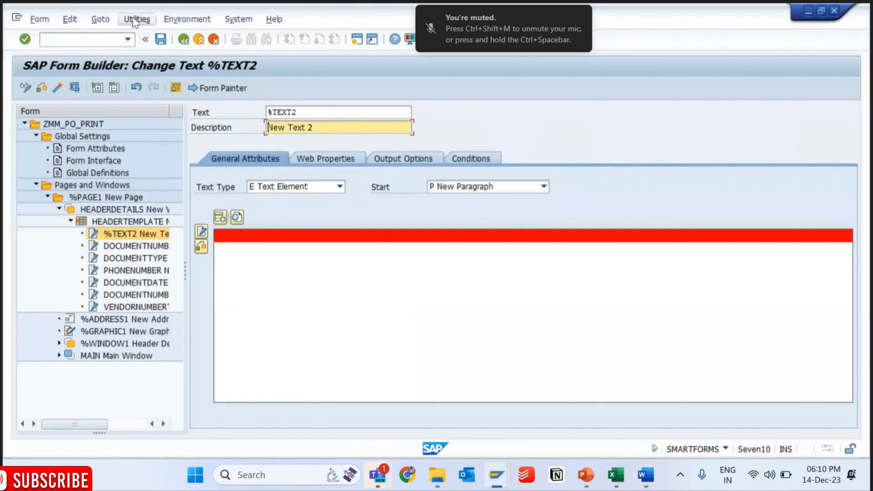
pyautogui.click(102, 21)
pyautogui.moveTo(139, 21)
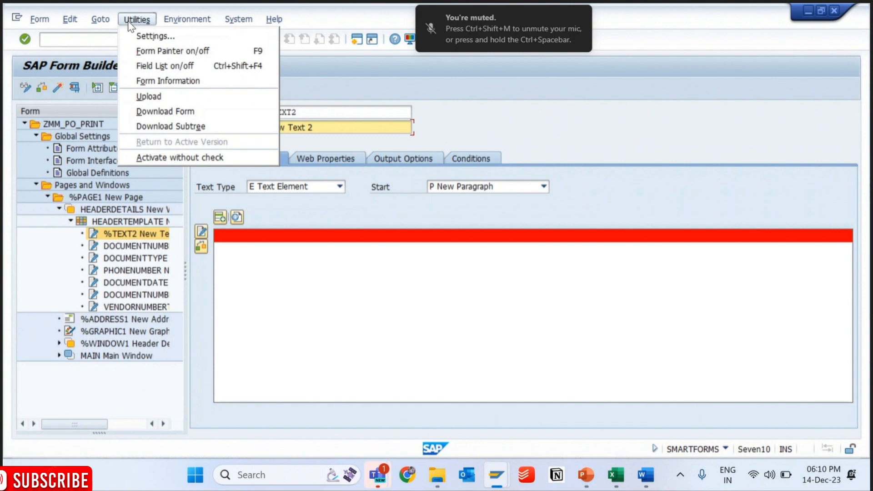
pyautogui.click(141, 233)
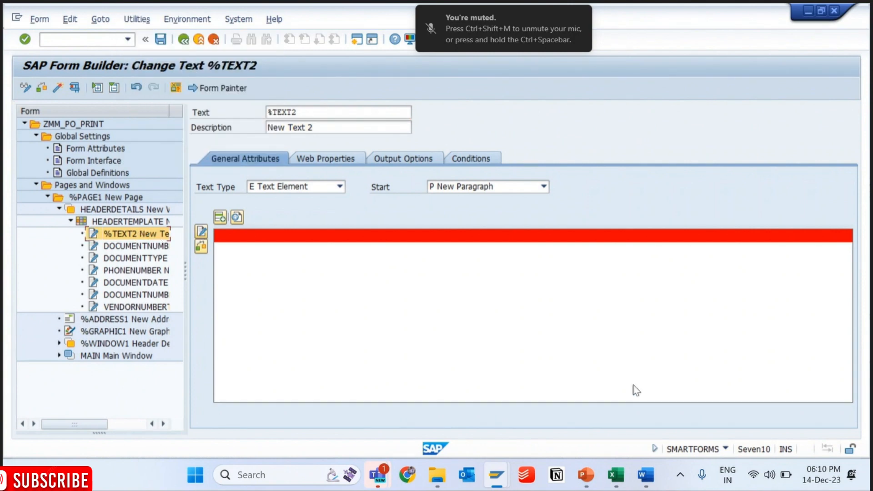
pyautogui.click(647, 474)
pyautogui.click(857, 10)
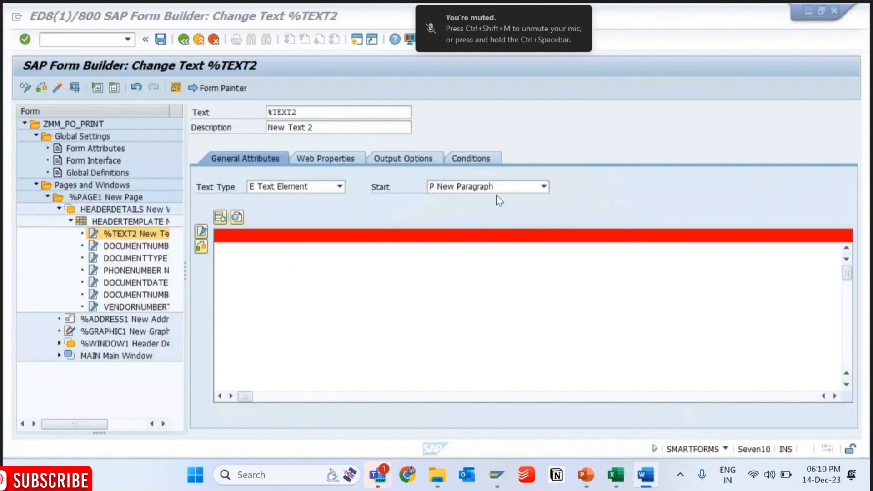
pyautogui.click(201, 231)
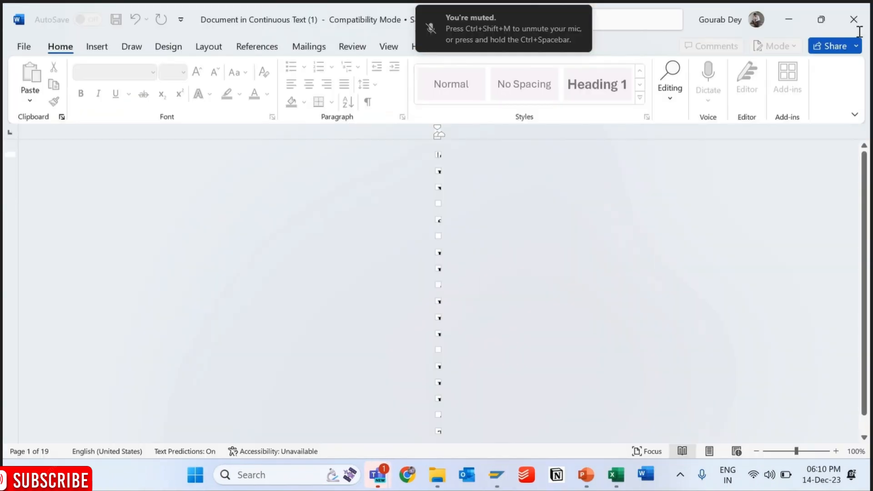
pyautogui.click(866, 20)
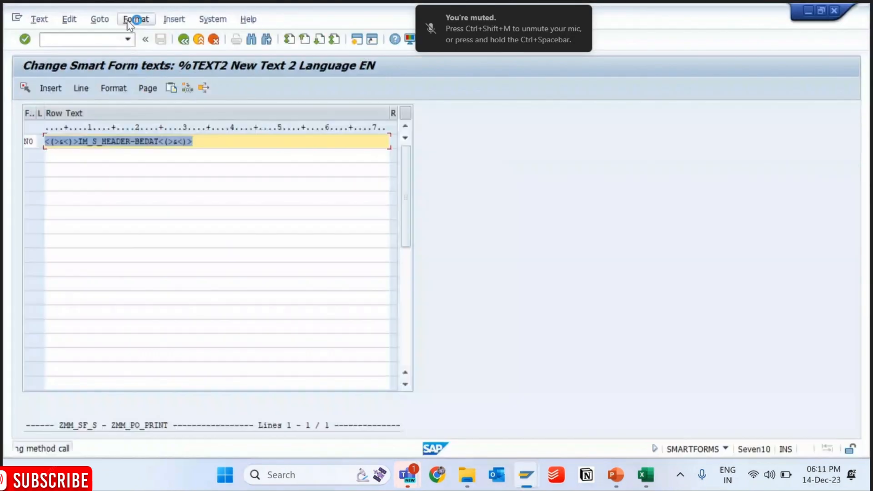
# - Remove the escape characters around both ampersands so the line reads &IM_S_HEADER-BEDAT&, and return to the form
pyautogui.moveTo(79, 144); pyautogui.dragTo(4, 147)
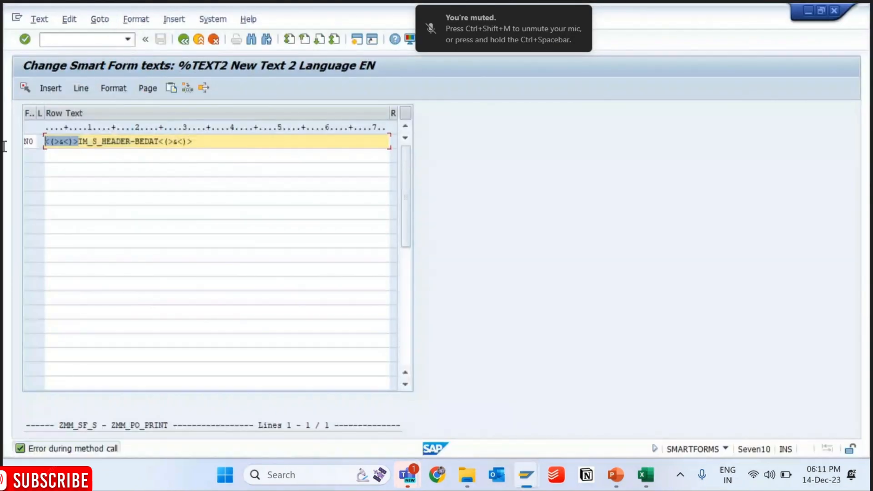
pyautogui.press('Delete')
pyautogui.write('&')
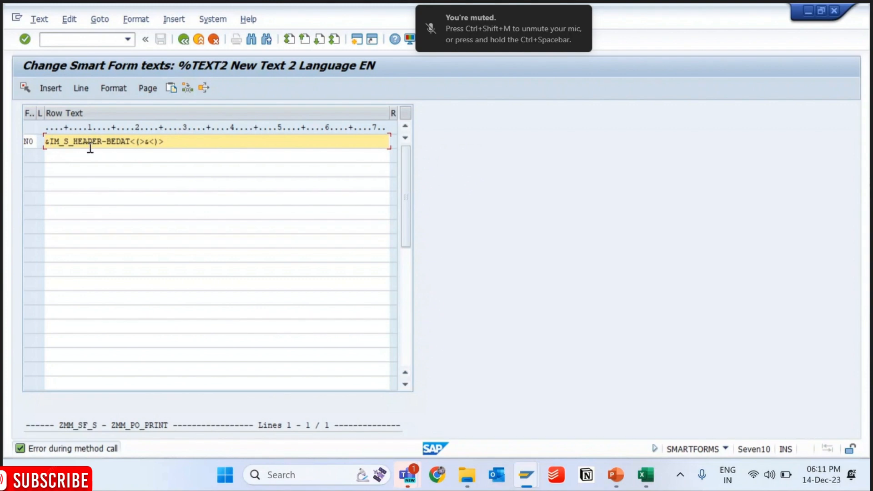
pyautogui.moveTo(172, 141); pyautogui.dragTo(136, 140)
pyautogui.press('Delete')
pyautogui.click(181, 43)
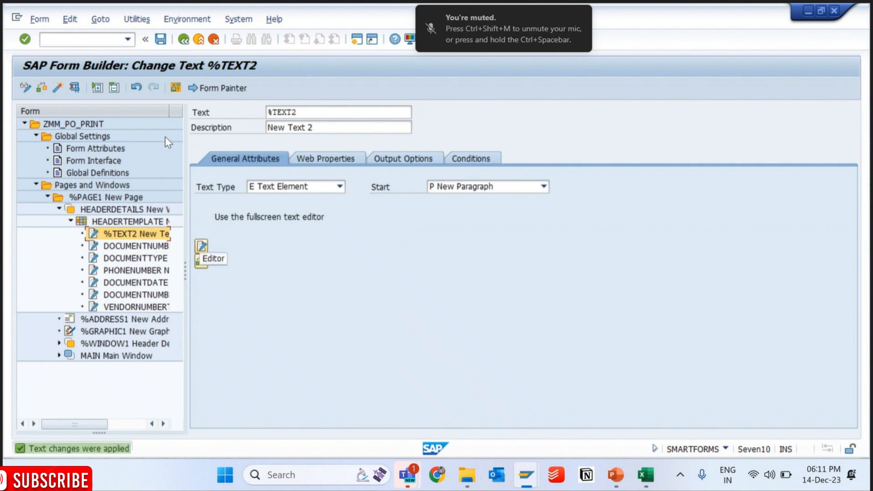
# - Display the field list, enlarge its pane and expand the IM_S_HEADER structure under Import Interface
pyautogui.click(176, 88)
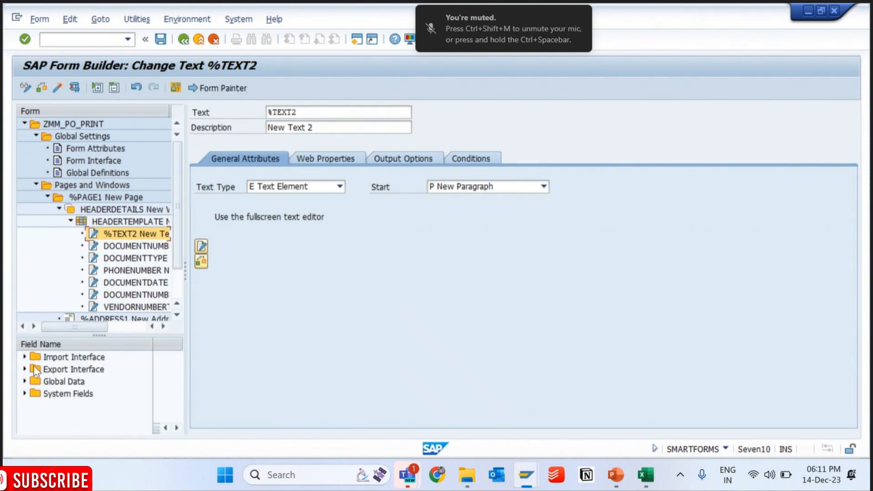
pyautogui.doubleClick(36, 357)
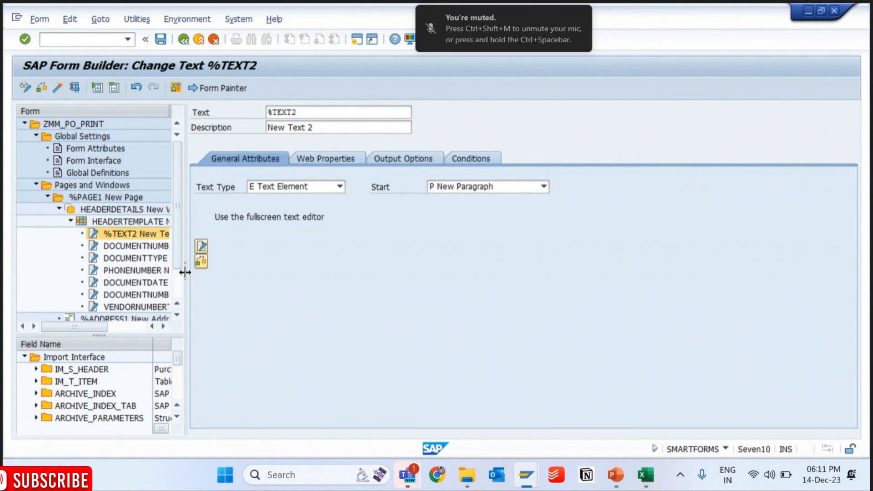
pyautogui.moveTo(188, 272); pyautogui.dragTo(298, 271)
pyautogui.scroll(-2, 288, 233)
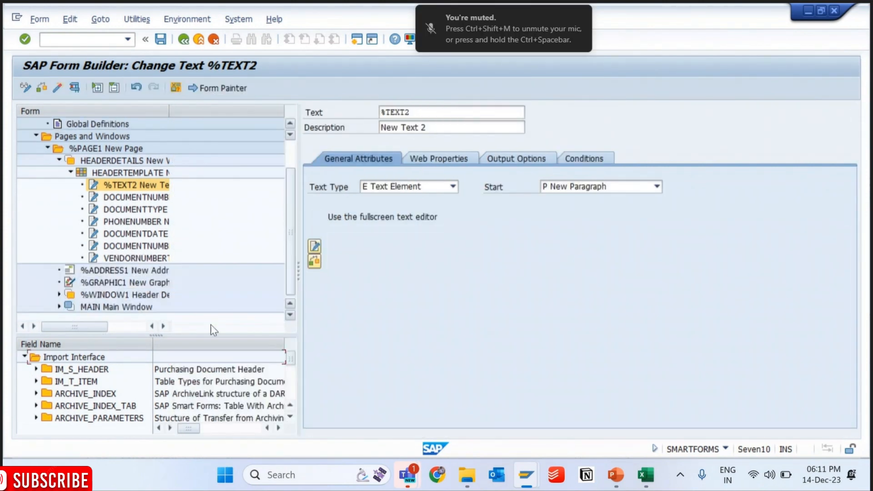
pyautogui.moveTo(154, 336); pyautogui.dragTo(155, 240)
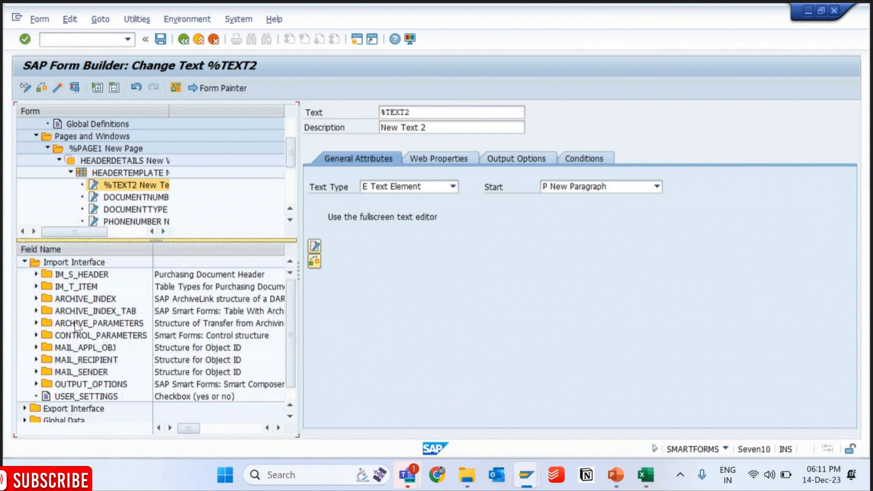
pyautogui.click(36, 274)
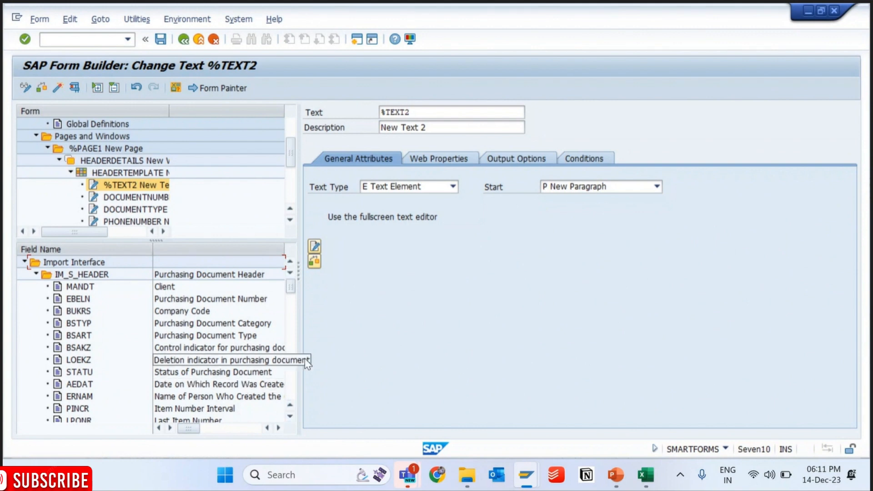
# - Look through the IM_S_HEADER fields for the purchasing document date field BEDAT and select it
pyautogui.scroll(-4, 292, 377)
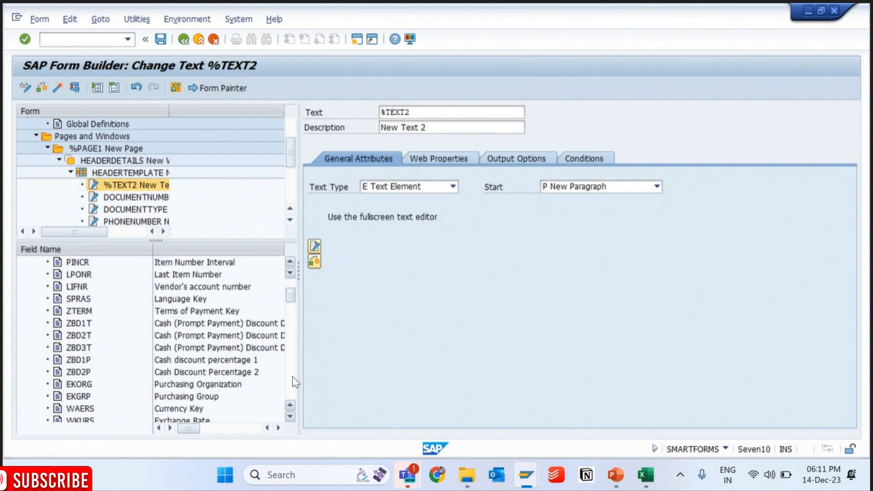
pyautogui.scroll(4, 293, 293)
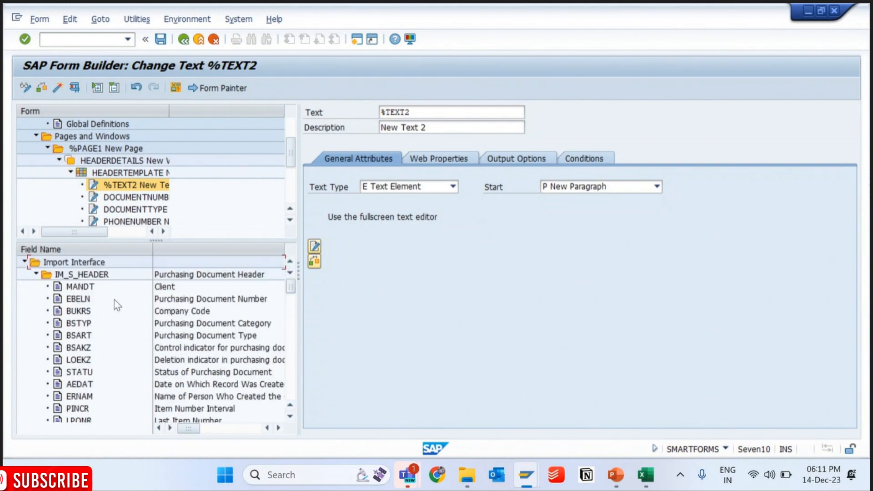
pyautogui.press('Down')
pyautogui.press('Down')
pyautogui.press('Down')
pyautogui.press('Down')
pyautogui.press('Down')
pyautogui.press('Down')
pyautogui.press('Down')
pyautogui.press('Down')
pyautogui.press('Down')
pyautogui.press('Down')
pyautogui.press('Down')
pyautogui.press('Down')
pyautogui.press('Down')
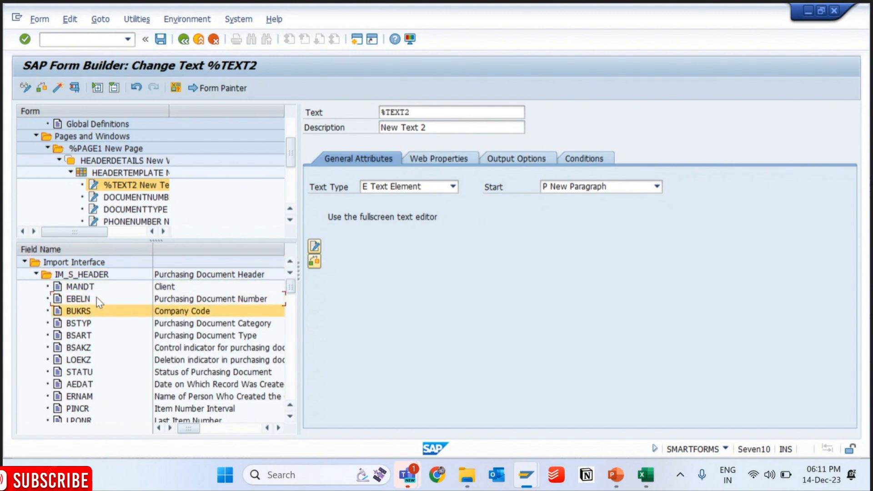
pyautogui.press('Down')
pyautogui.press('Down')
pyautogui.press('Down')
pyautogui.press('Down')
pyautogui.press('Down')
pyautogui.press('Down')
pyautogui.press('Down')
pyautogui.press('Down')
pyautogui.press('Down')
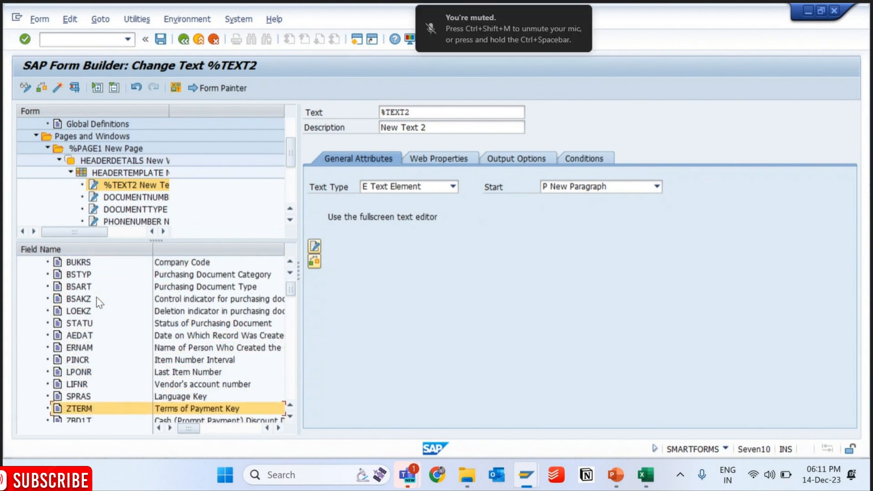
pyautogui.press('Down')
pyautogui.press('Down')
pyautogui.press('Down')
pyautogui.press('Down')
pyautogui.press('Down')
pyautogui.press('Down')
pyautogui.press('Down')
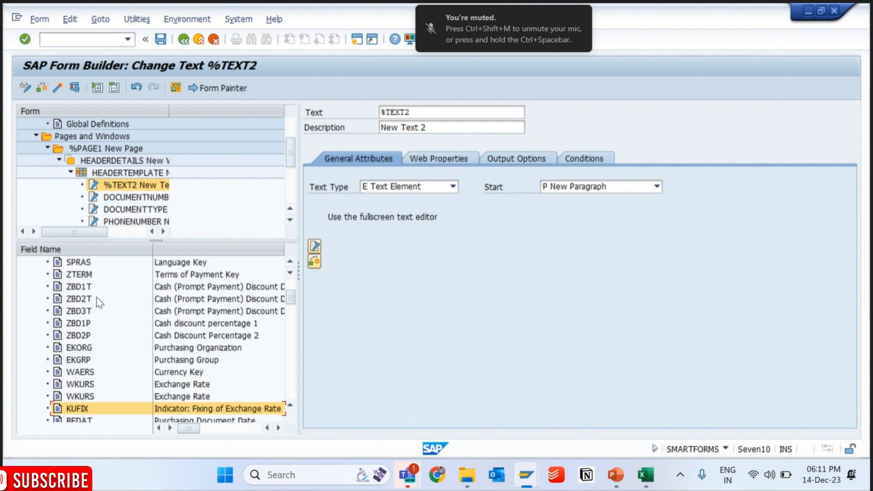
pyautogui.press('Up')
pyautogui.press('Up')
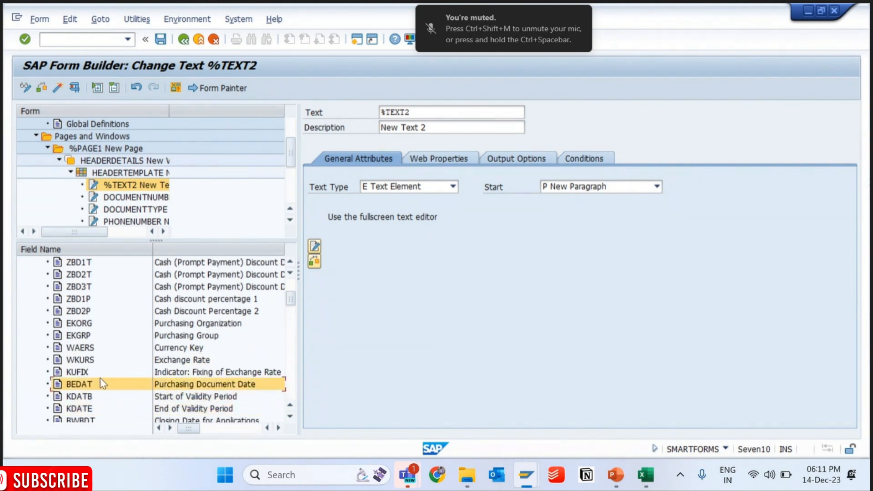
pyautogui.click(77, 387)
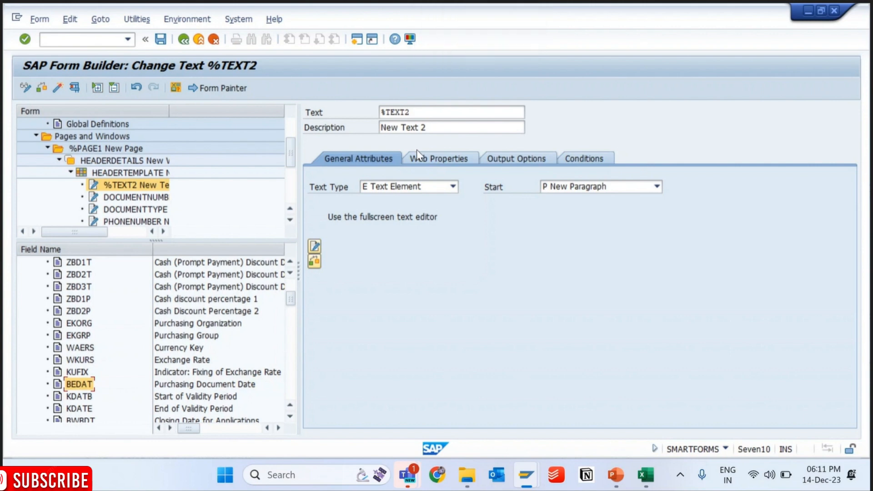
# - In the output options of %TEXT2, set the output structure to line 2, column 2, checking the print preview for the cell position
pyautogui.click(515, 158)
pyautogui.scroll(-3, 841, 357)
pyautogui.hotkey('alt', 'Tab')
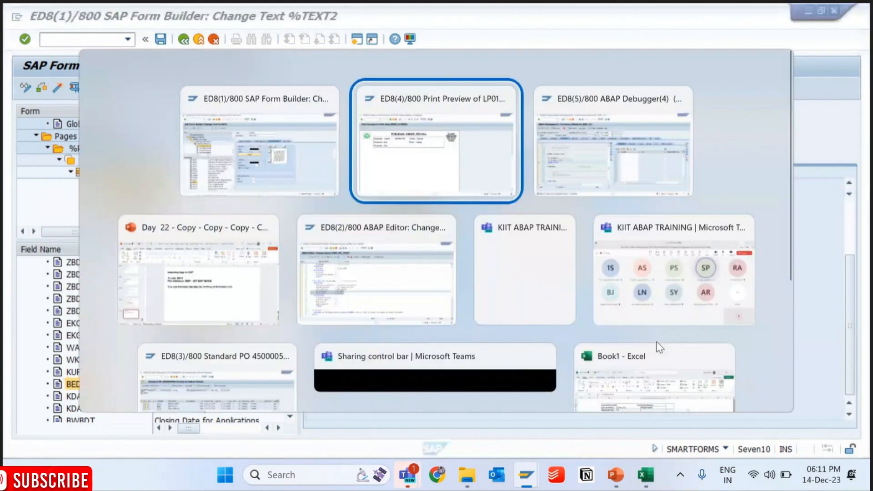
pyautogui.hotkey('alt', 'Tab')
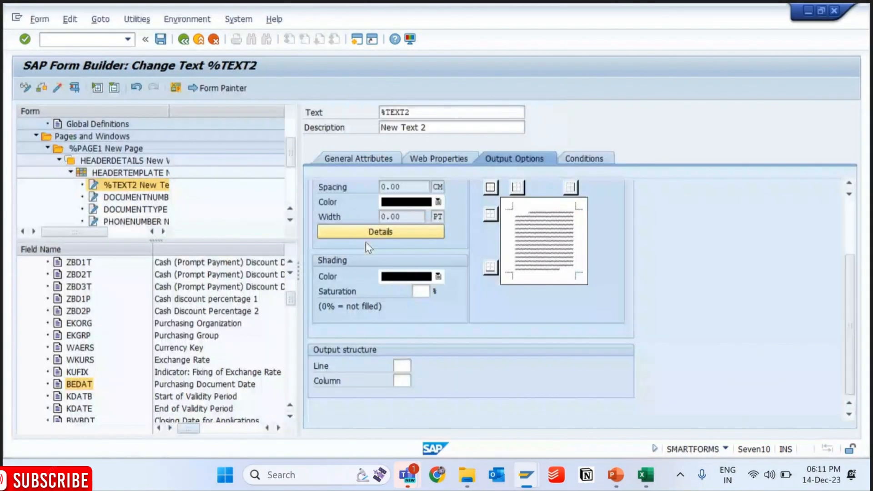
pyautogui.click(400, 364)
pyautogui.write('2')
pyautogui.press('Tab')
pyautogui.hotkey('alt', 'Tab')
pyautogui.hotkey('alt', 'Tab')
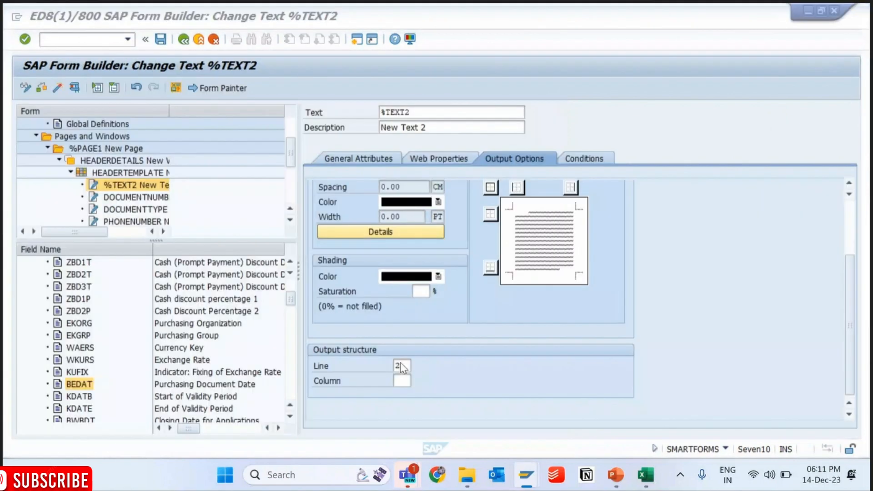
# - Save and activate the form, and check the header table in the print preview before returning to the form
pyautogui.hotkey('ctrl', 's')
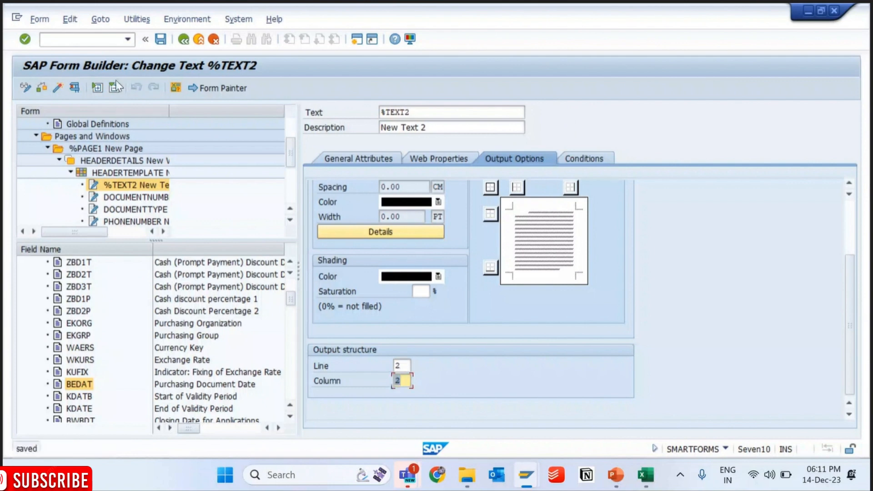
pyautogui.click(64, 89)
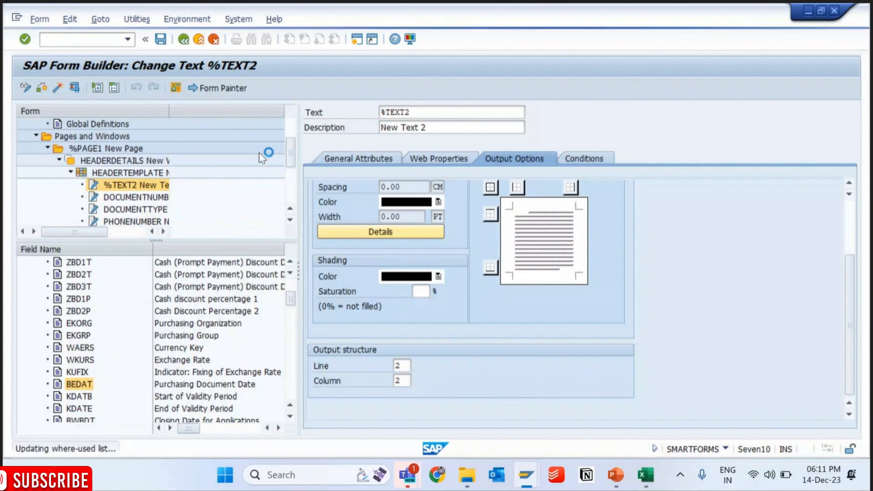
pyautogui.hotkey('alt', 'Tab')
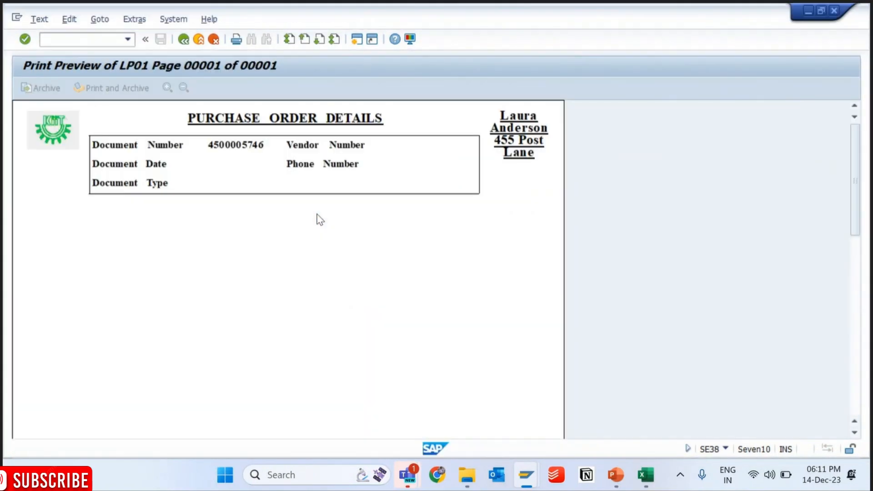
pyautogui.hotkey('alt', 'Tab')
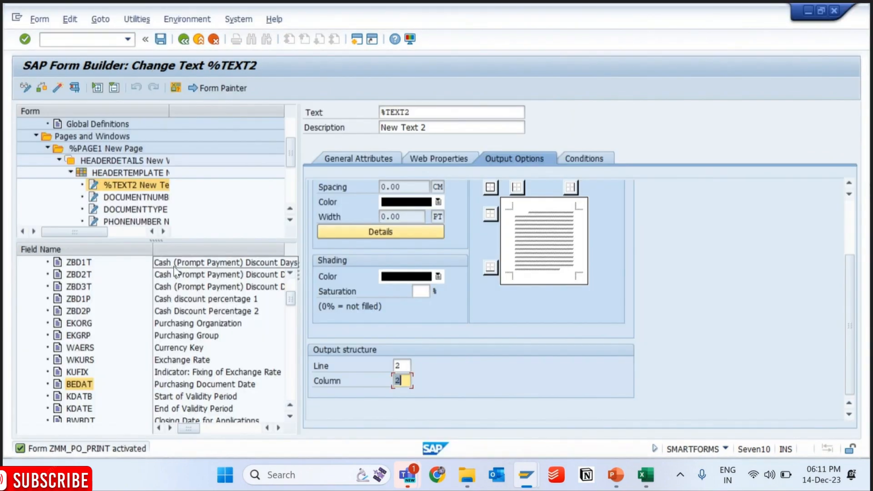
# - Create a text node under HEADERTEMPLATE, set its output structure to line 3, column 2, and save the form
pyautogui.rightClick(134, 164)
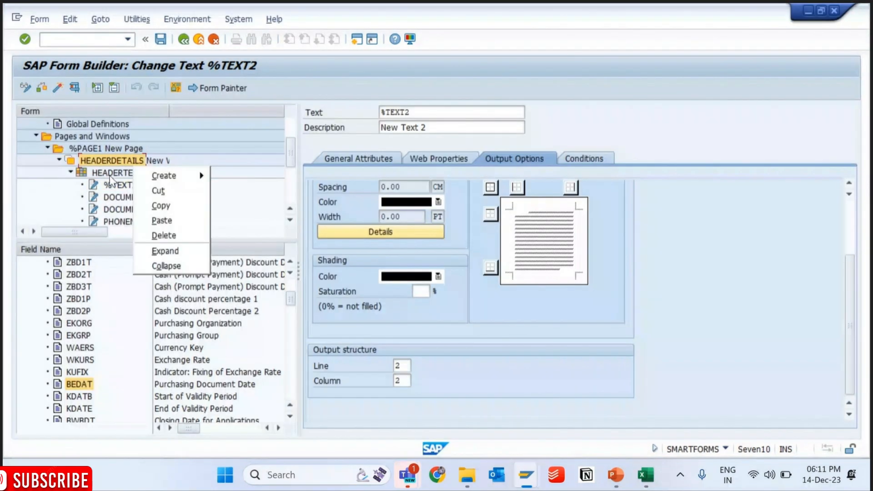
pyautogui.rightClick(118, 176)
pyautogui.moveTo(119, 183)
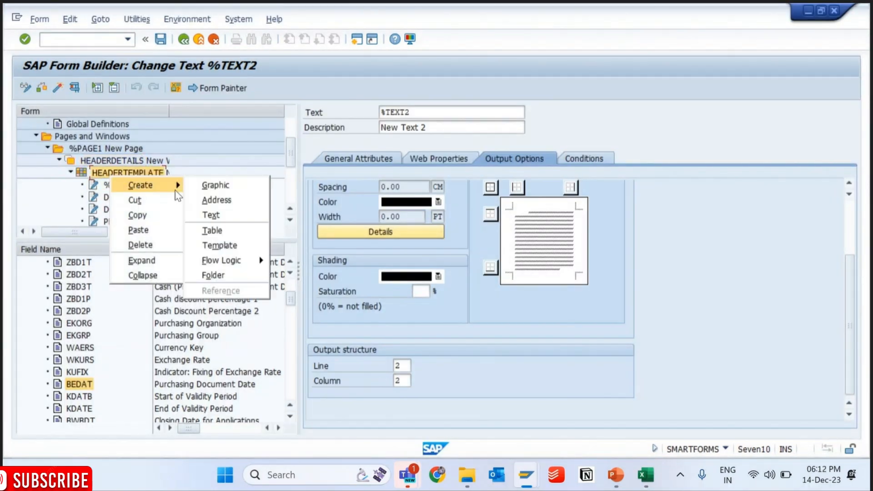
pyautogui.click(227, 215)
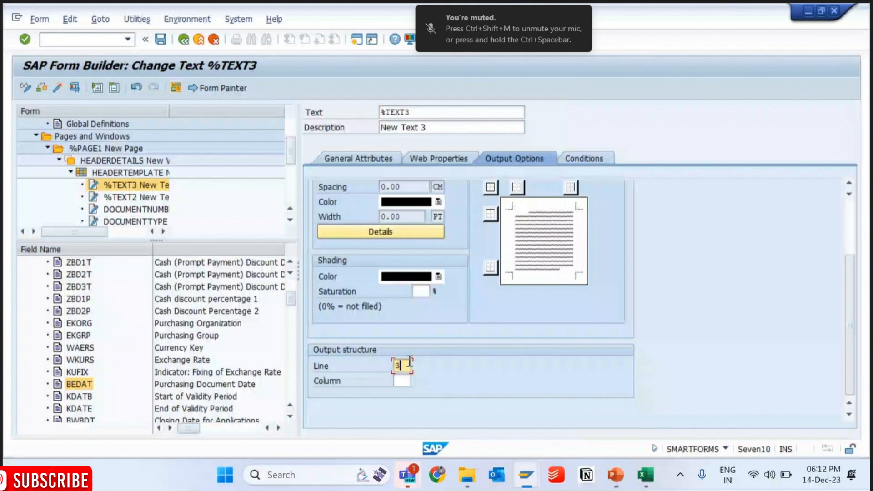
pyautogui.press('Tab')
pyautogui.write('2')
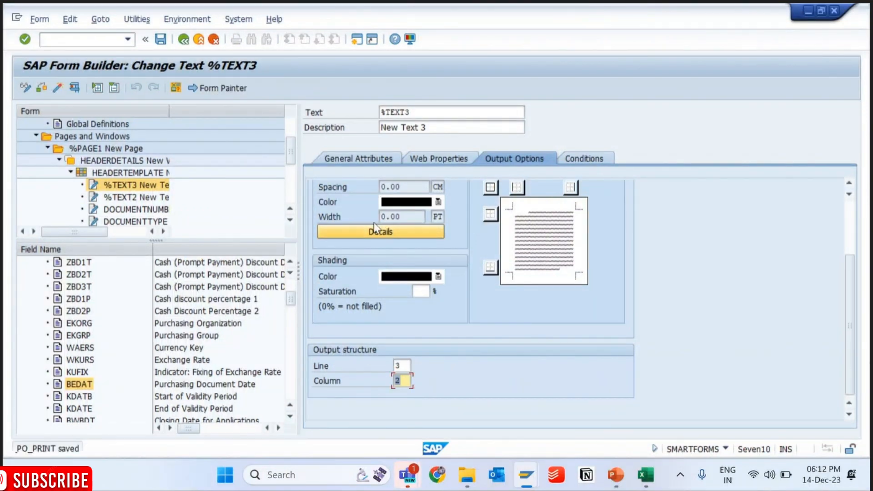
# - Open the content of %TEXT3 in the line editor and start its first line with &IM_S_HEADER-
pyautogui.click(353, 159)
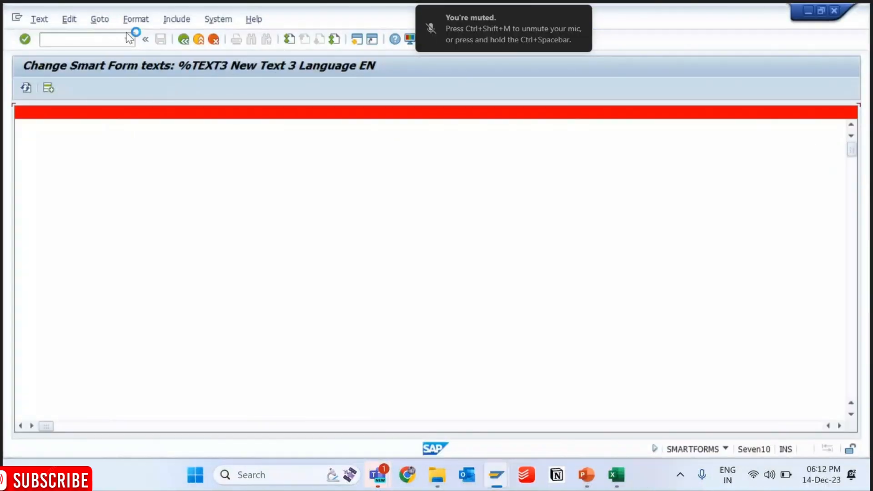
pyautogui.click(100, 19)
pyautogui.click(129, 51)
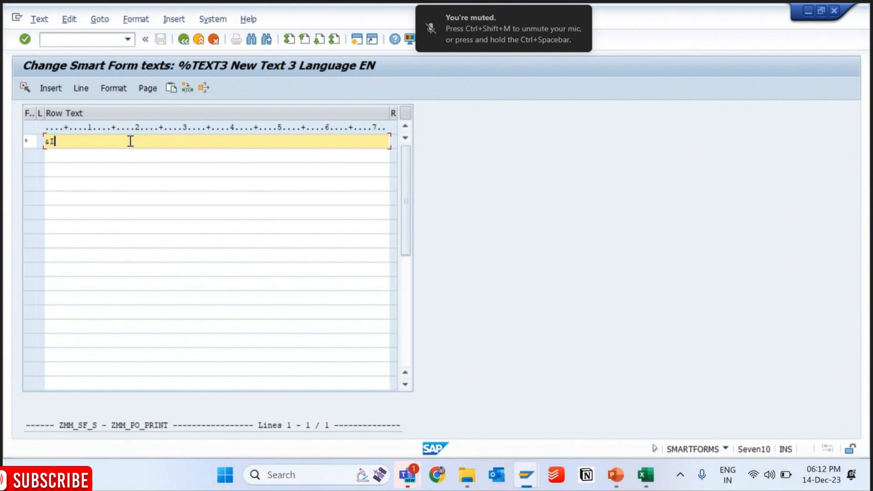
pyautogui.write('&IM_S_HEADER-')
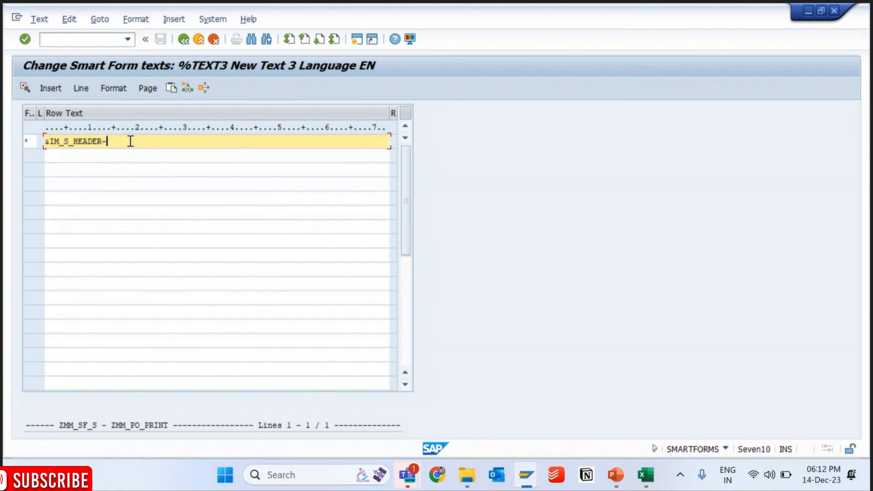
# - In the purchase order session, open transaction SE11, display table EKKO and select the purchasing document type field name BSART
pyautogui.hotkey('alt', 'Tab')
pyautogui.press('Down')
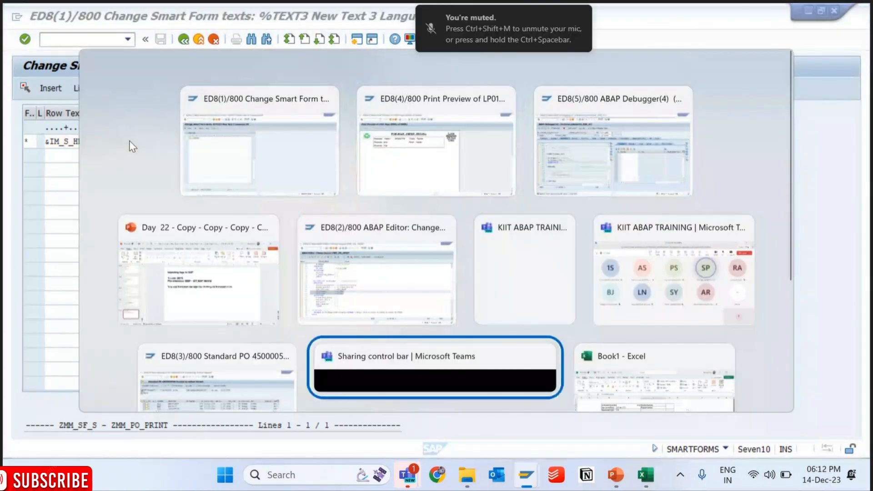
pyautogui.press('Left')
pyautogui.write('/nse11')
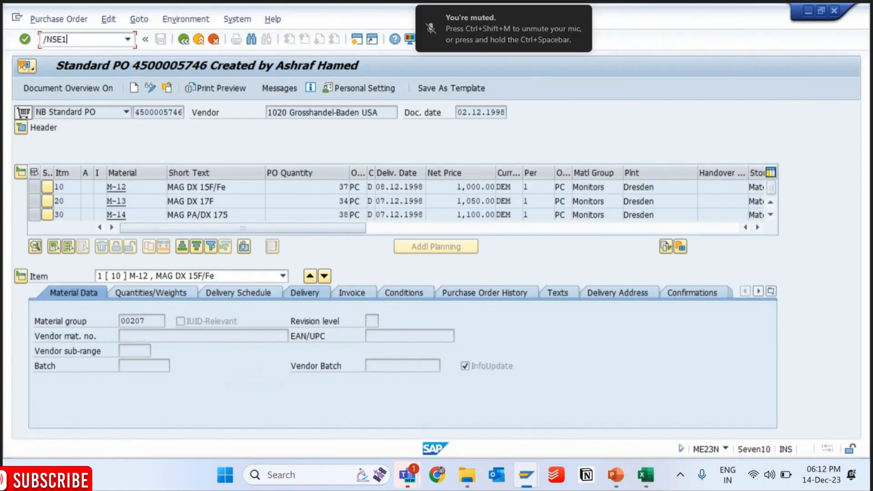
pyautogui.press('Return')
pyautogui.press('Down')
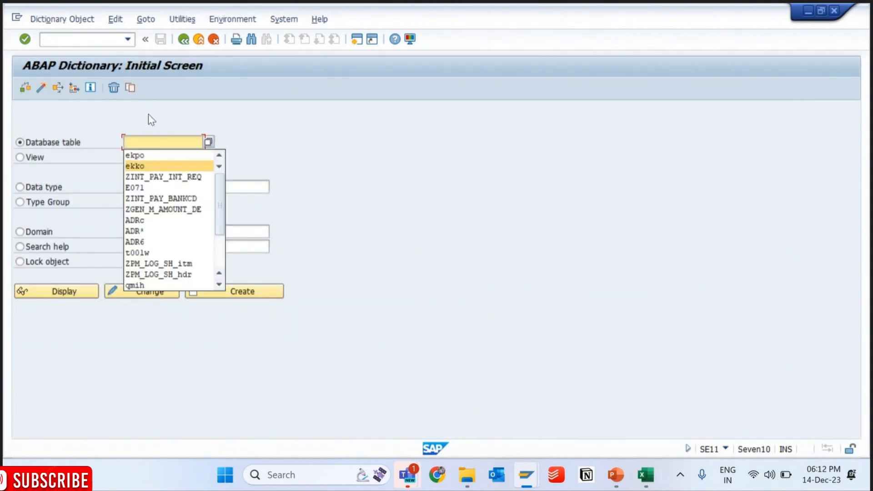
pyautogui.press('Return')
pyautogui.press('F7')
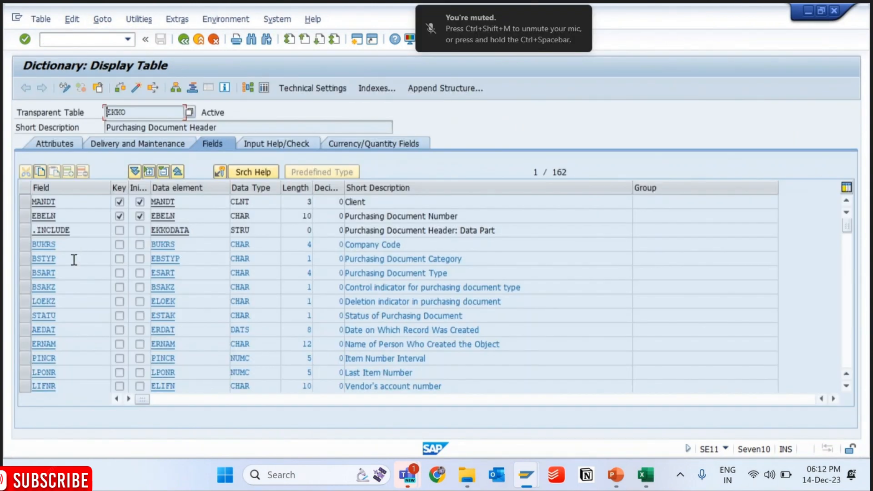
pyautogui.click(28, 281)
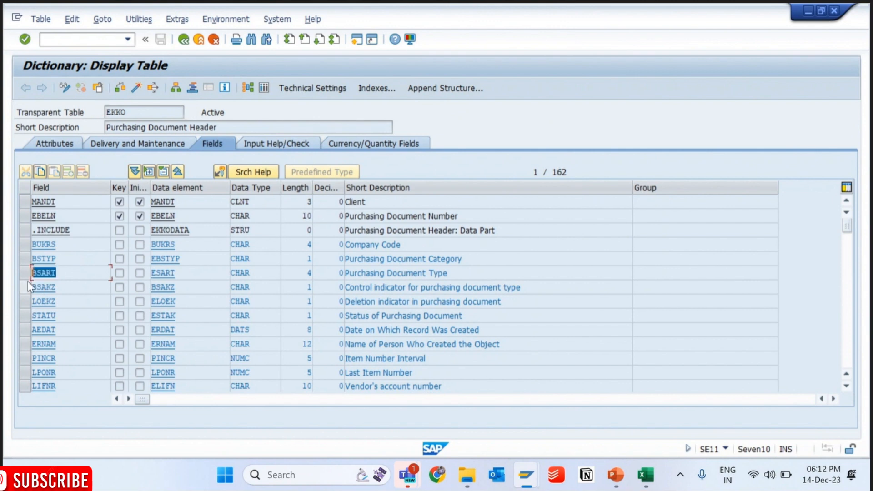
# - Complete the %TEXT3 line as &IM_S_HEADER-BSART&, return to the form and check the node's output options
pyautogui.hotkey('alt', 'Tab')
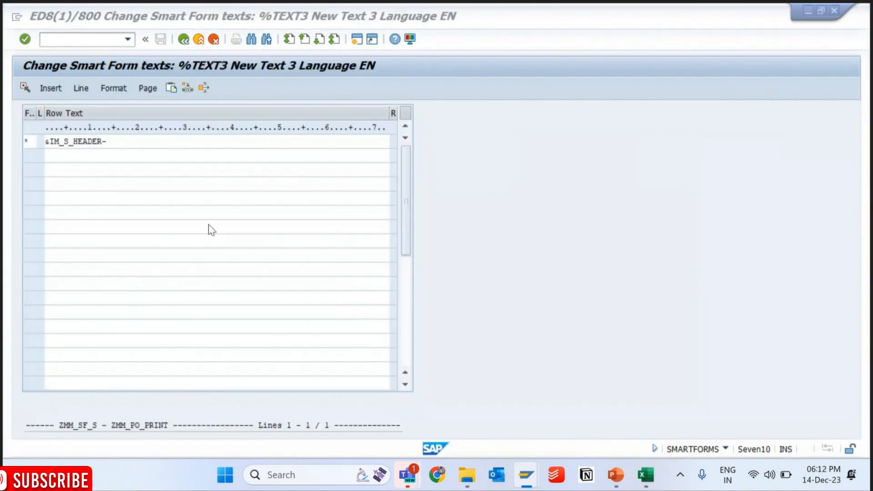
pyautogui.write('BSART&')
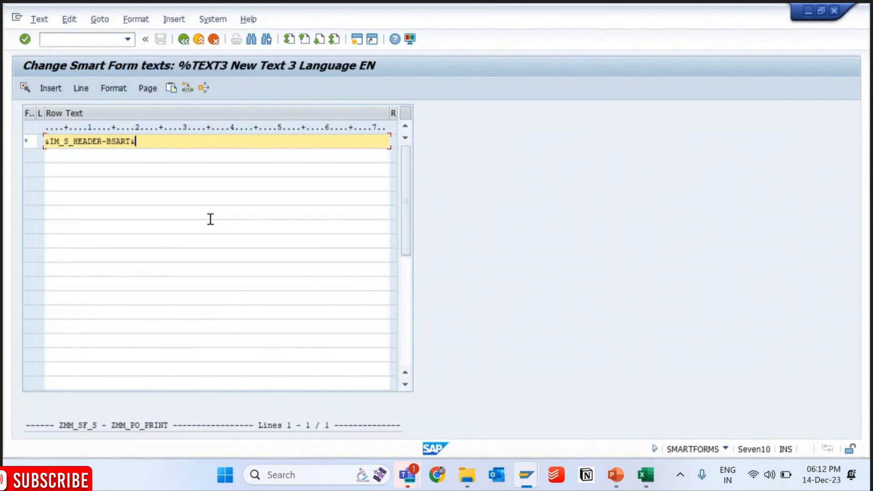
pyautogui.click(184, 39)
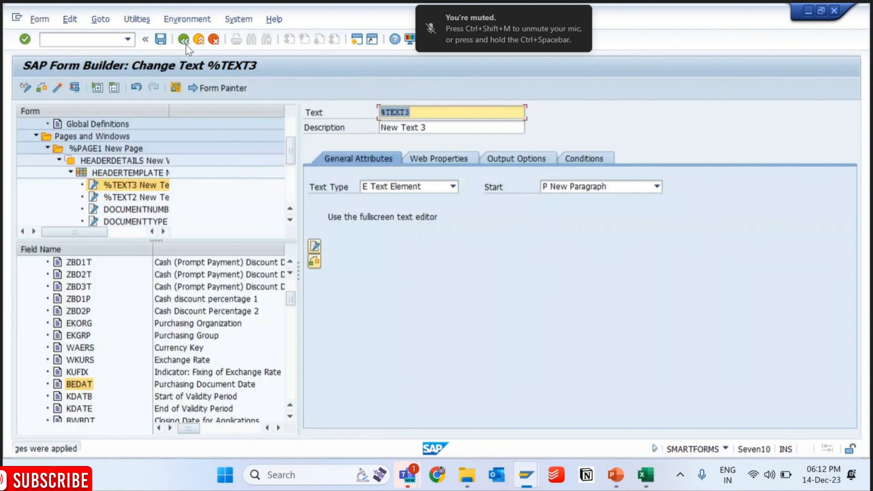
pyautogui.click(493, 159)
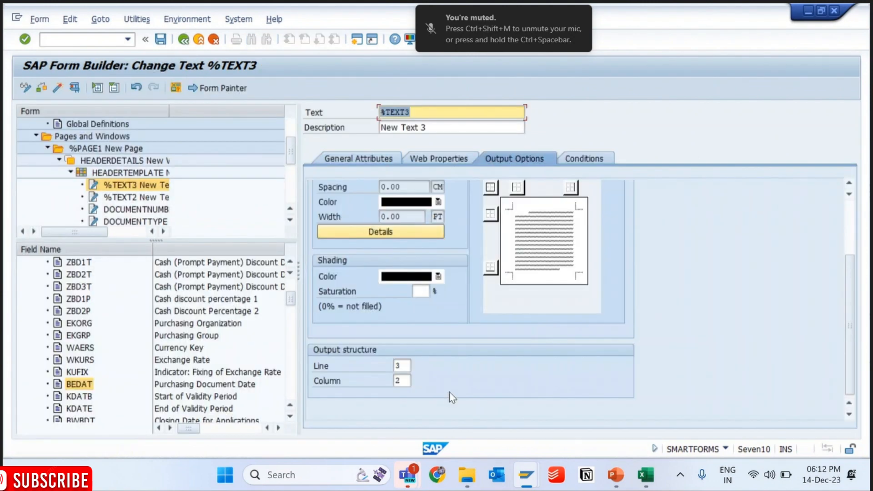
# - Create another text node under HEADERTEMPLATE and set its output structure line to 1, checking the print preview for the vendor number cell
pyautogui.click(131, 173)
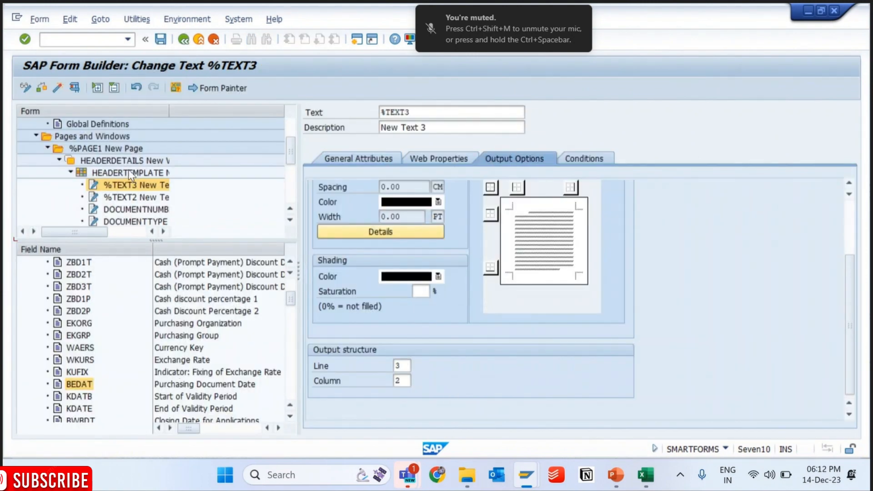
pyautogui.rightClick(129, 173)
pyautogui.moveTo(153, 182)
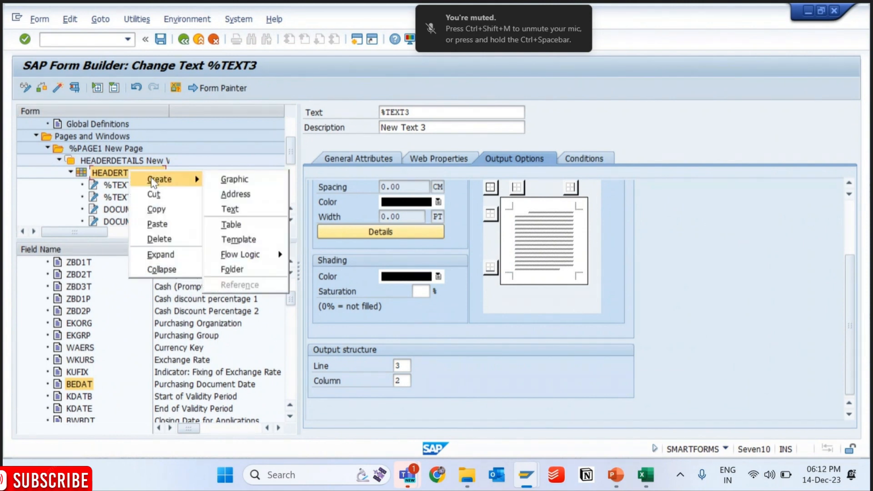
pyautogui.click(235, 208)
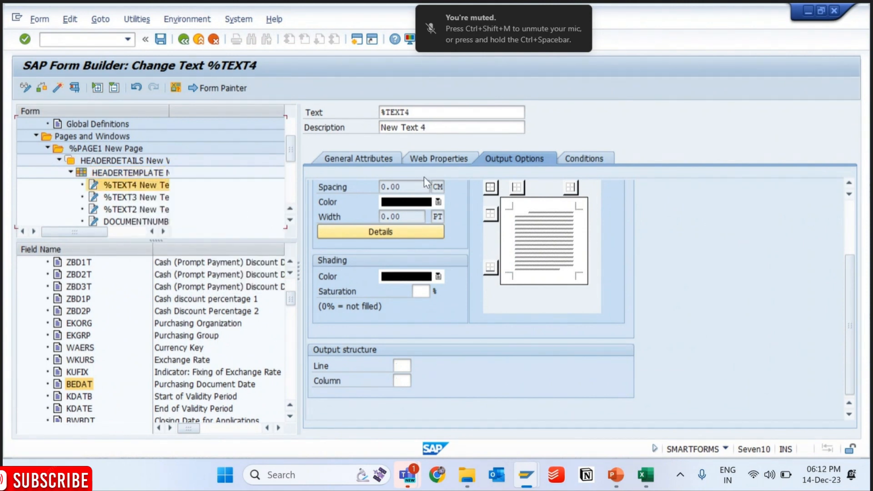
pyautogui.click(406, 368)
pyautogui.hotkey('alt', 'Tab')
pyautogui.hotkey('alt', 'Tab')
pyautogui.hotkey('alt', 'Tab')
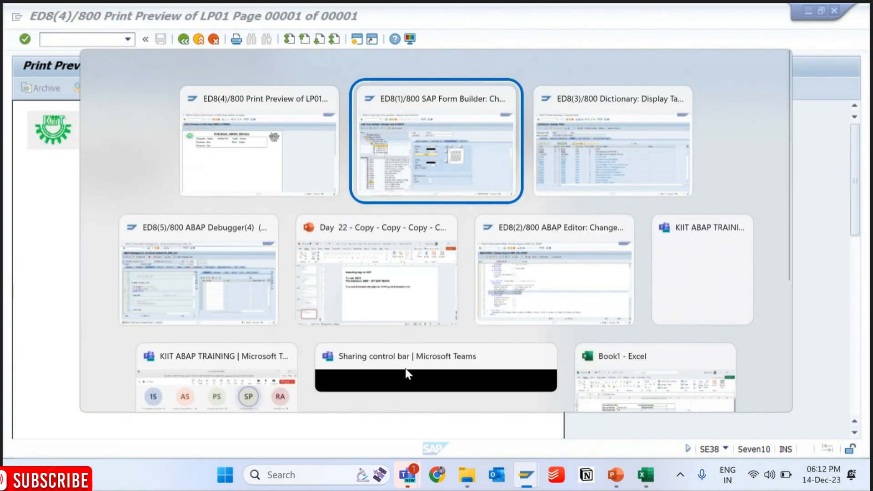
pyautogui.write('1')
pyautogui.press('Tab')
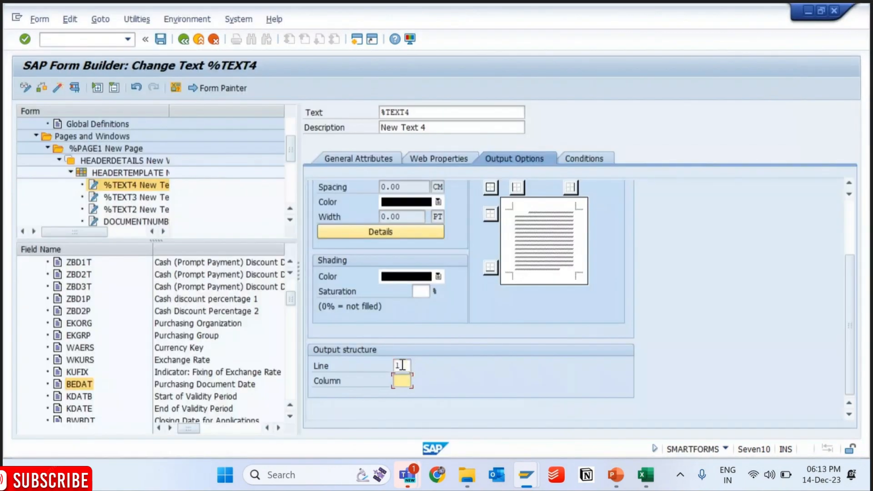
# - Open the content of %TEXT4 in the line editor, closing the Word editor, and enter &IM_S_HEADER-LIFNR&
pyautogui.click(354, 159)
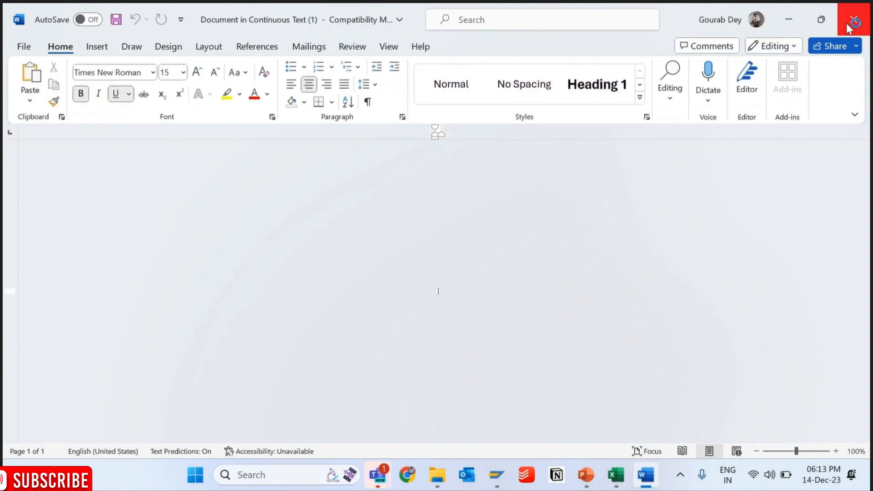
pyautogui.click(848, 28)
pyautogui.click(100, 19)
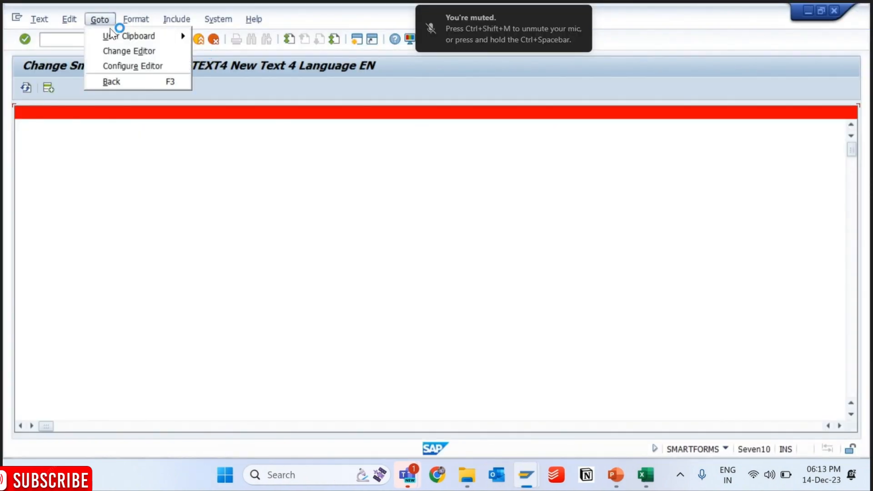
pyautogui.click(133, 51)
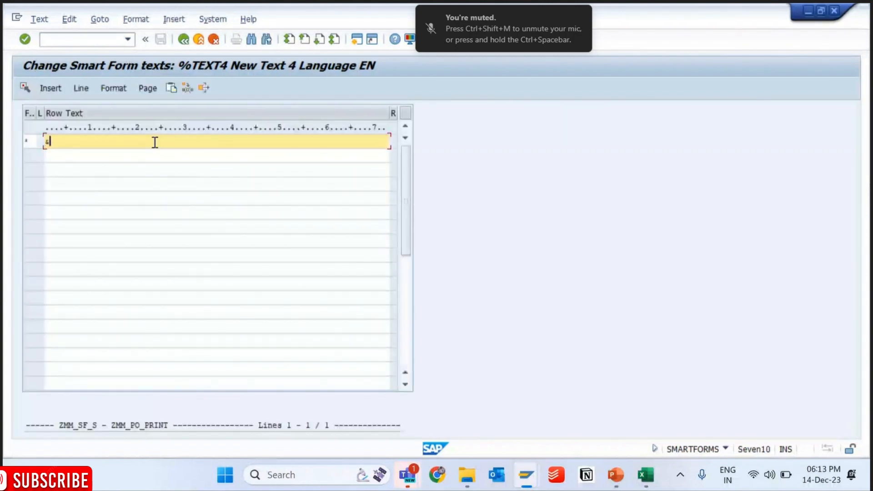
pyautogui.write('&IM_S_HEADER-LIFNR&')
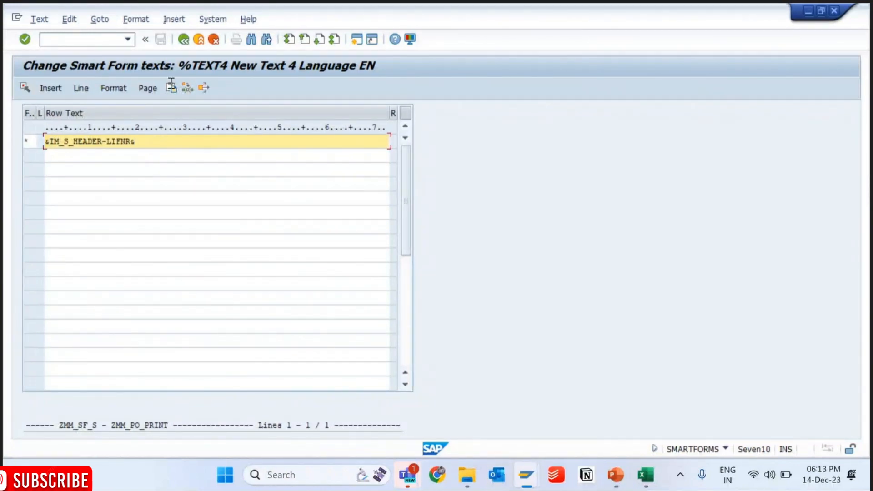
# - Return from the line editor to the form, and save and activate it
pyautogui.click(183, 39)
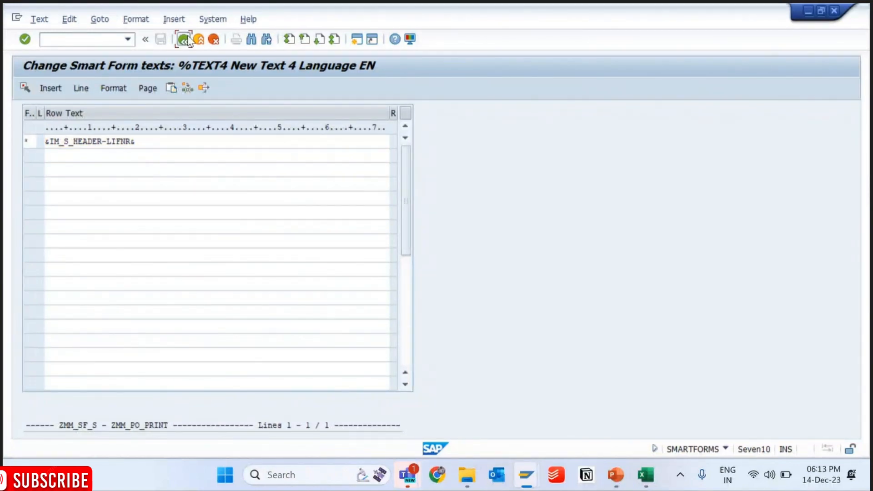
pyautogui.click(160, 40)
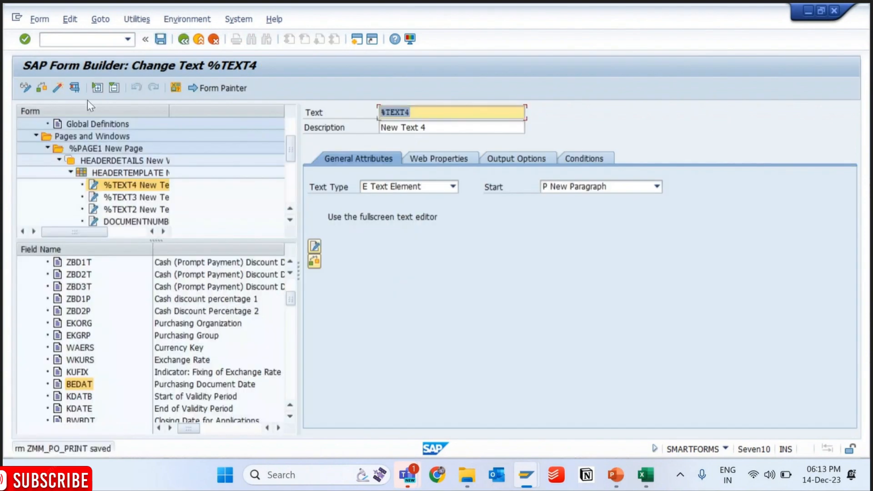
pyautogui.click(59, 90)
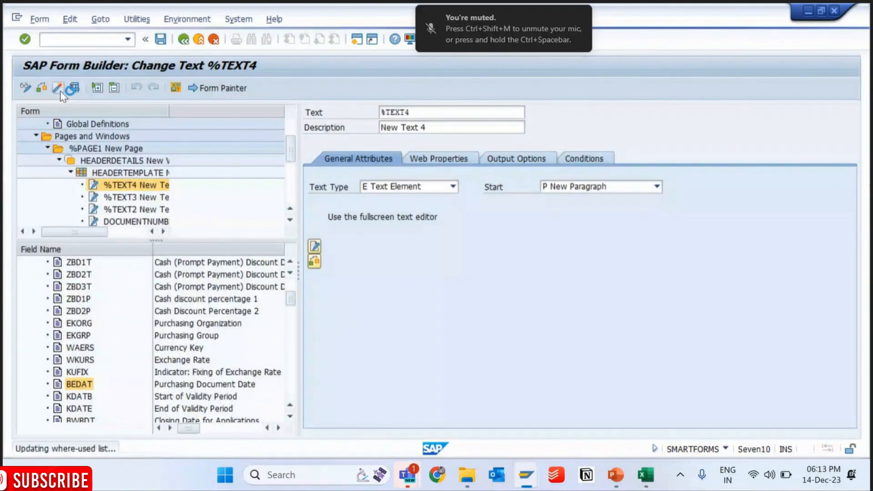
# - Switch to the print preview session and restart the smartform driver program through transaction /NSE38
pyautogui.hotkey('alt', 'Tab')
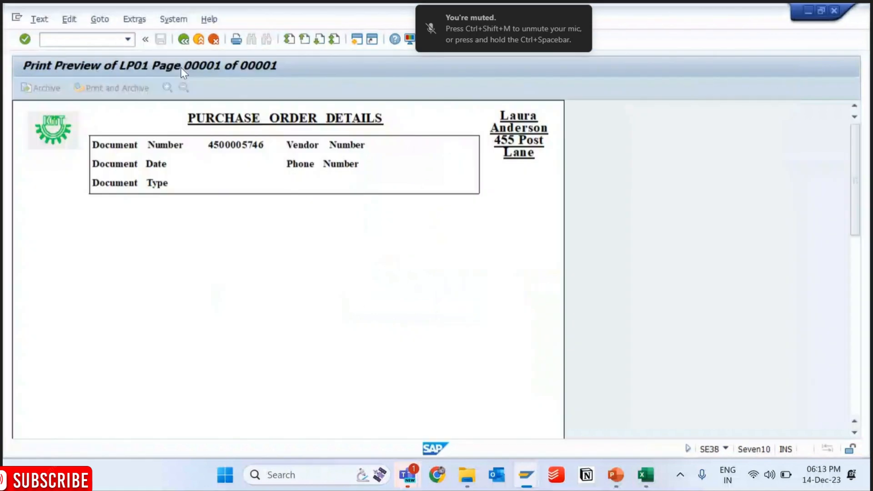
pyautogui.click(128, 39)
pyautogui.click(68, 74)
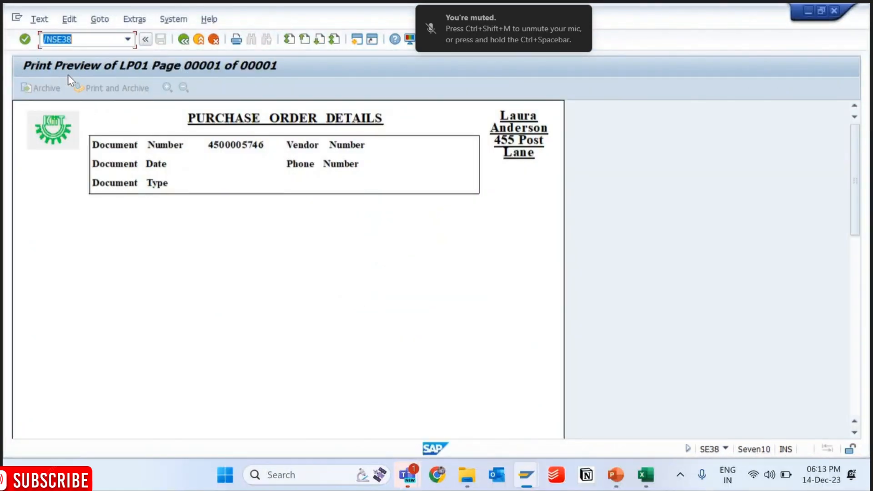
pyautogui.press('Return')
pyautogui.press('F8')
# - Run the driver program for the previously used purchasing document and continue past the debugger to the form's print preview
pyautogui.press('F8')
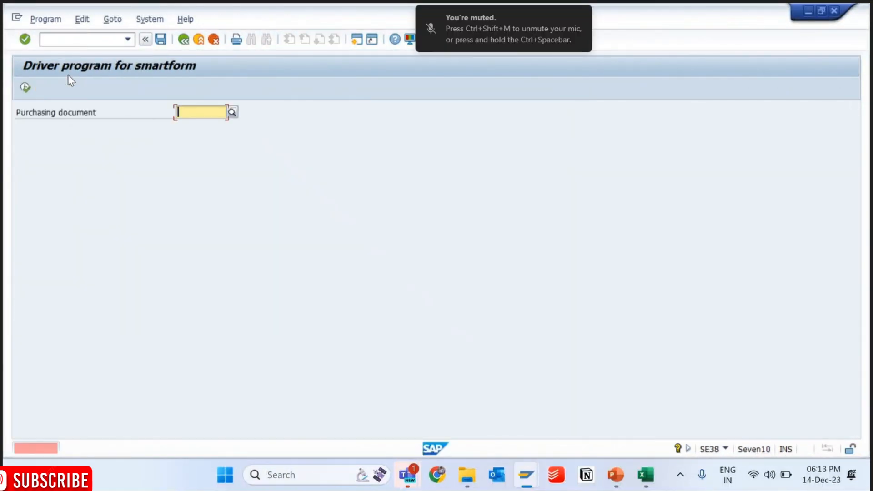
pyautogui.press('space')
pyautogui.press('Down')
pyautogui.press('Return')
pyautogui.press('F8')
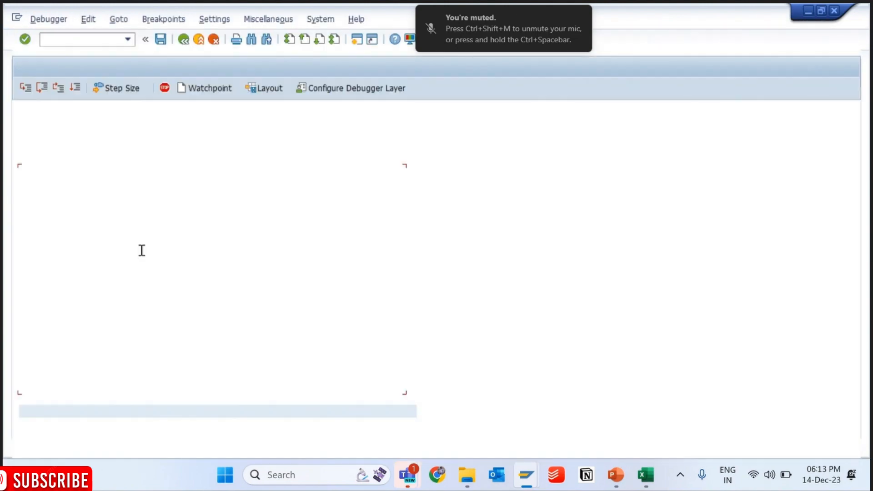
pyautogui.press('F8')
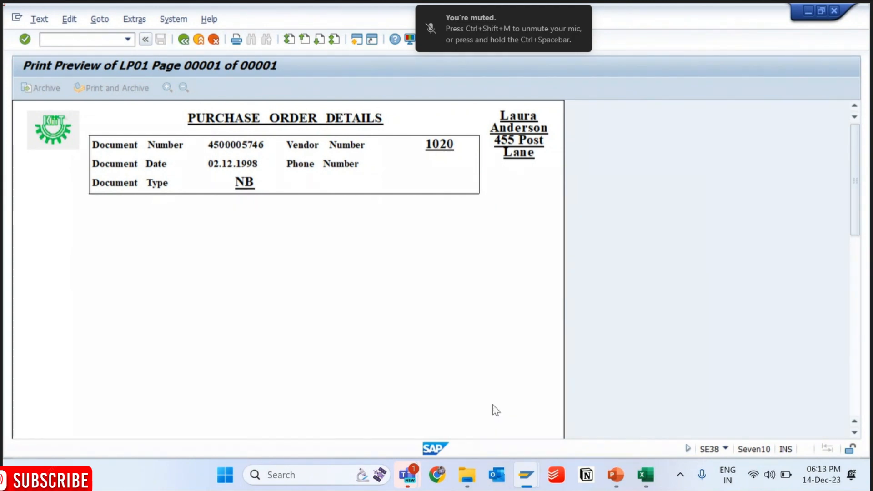
# - Return to the Form Builder session, restart transaction /NSMARTFORMS and open form ZMM_PO_PRINT for changing
pyautogui.moveTo(526, 482)
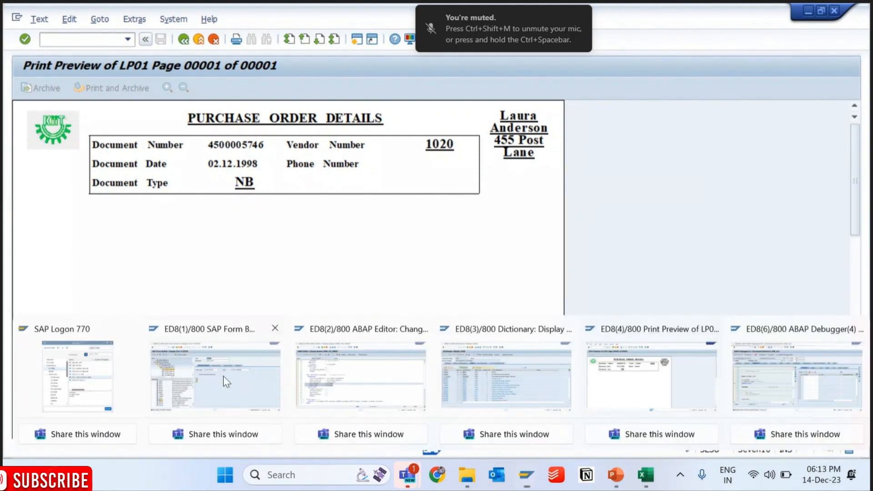
pyautogui.click(222, 376)
pyautogui.hotkey('ctrl', '/')
pyautogui.write('/NSMAR')
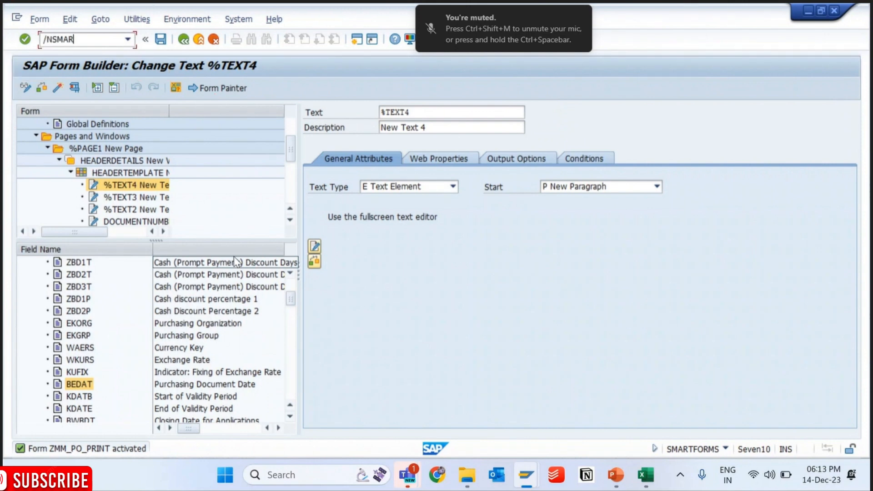
pyautogui.write('TFORMS')
pyautogui.press('Return')
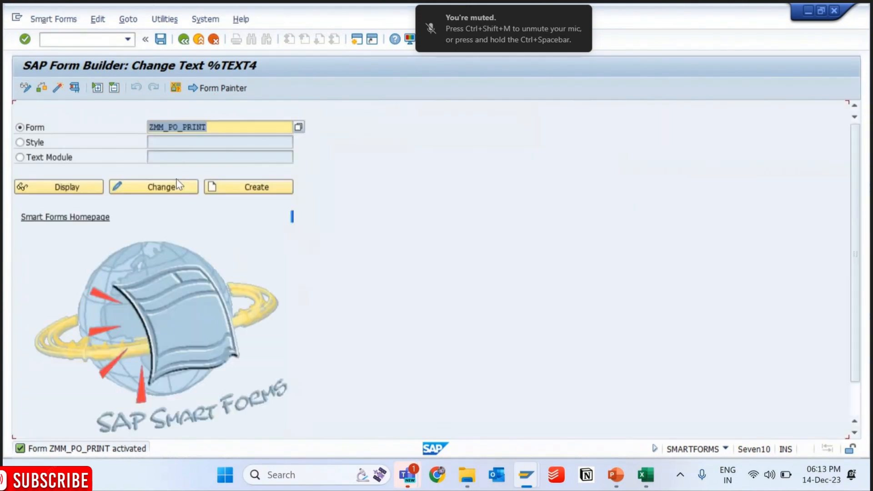
pyautogui.click(173, 196)
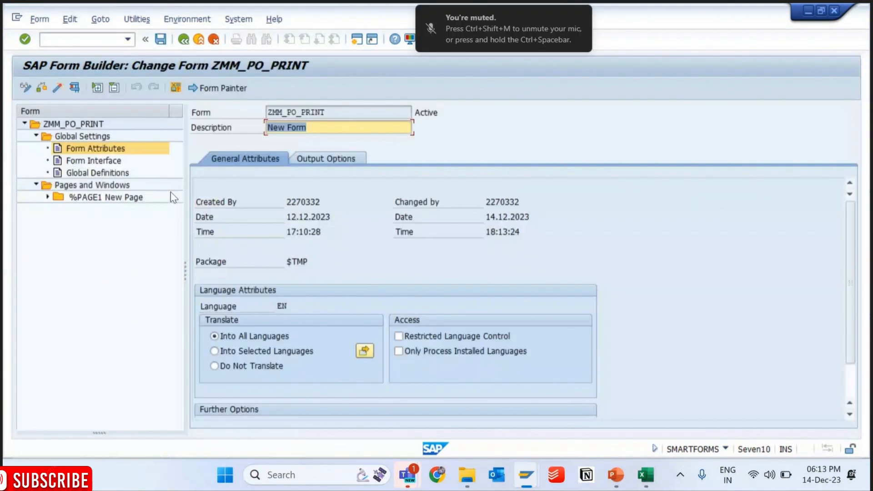
# - Expand HEADERDETAILS and HEADERTEMPLATE under %PAGE1 and open the vendor number text node's content in the Word editor
pyautogui.click(59, 210)
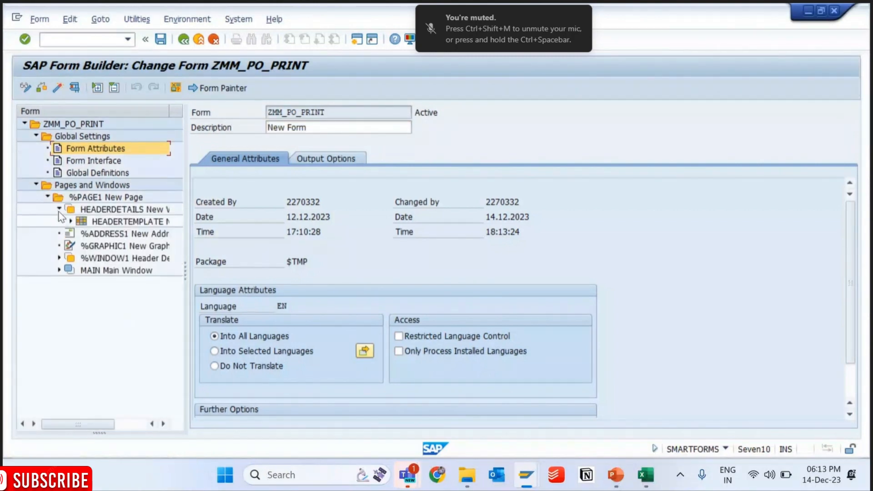
pyautogui.click(71, 222)
pyautogui.click(106, 235)
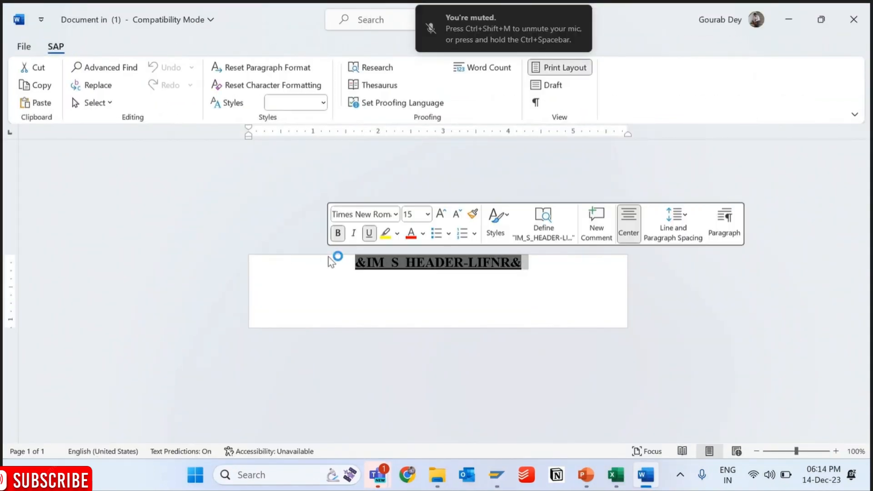
# - Apply the N0 paragraph style to &IM_S_HEADER-LIFNR& and save the text
pyautogui.click(357, 282)
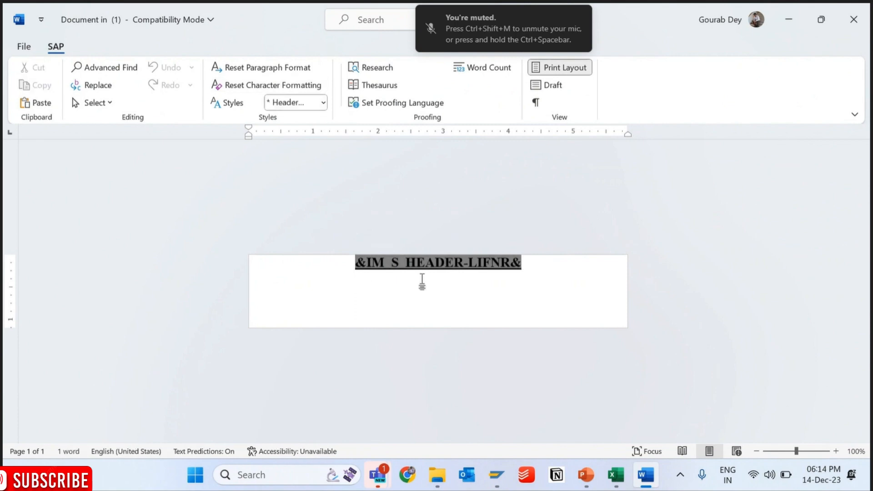
pyautogui.doubleClick(503, 262)
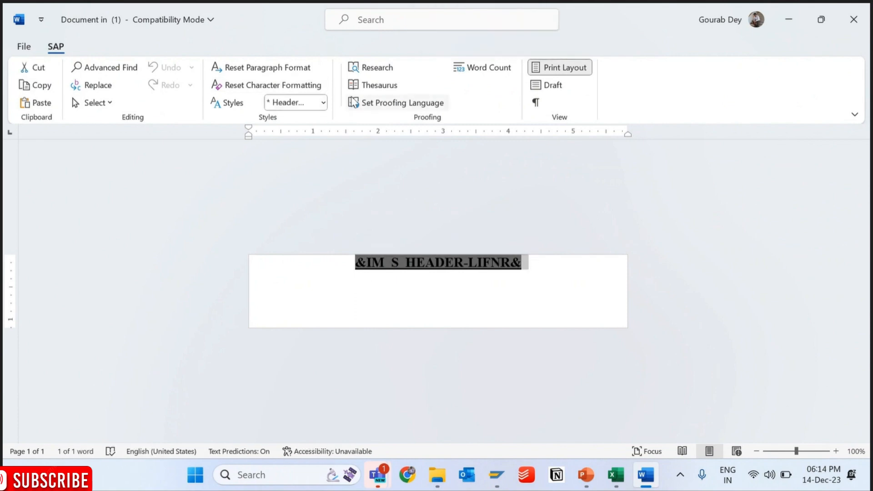
pyautogui.click(313, 105)
pyautogui.click(279, 185)
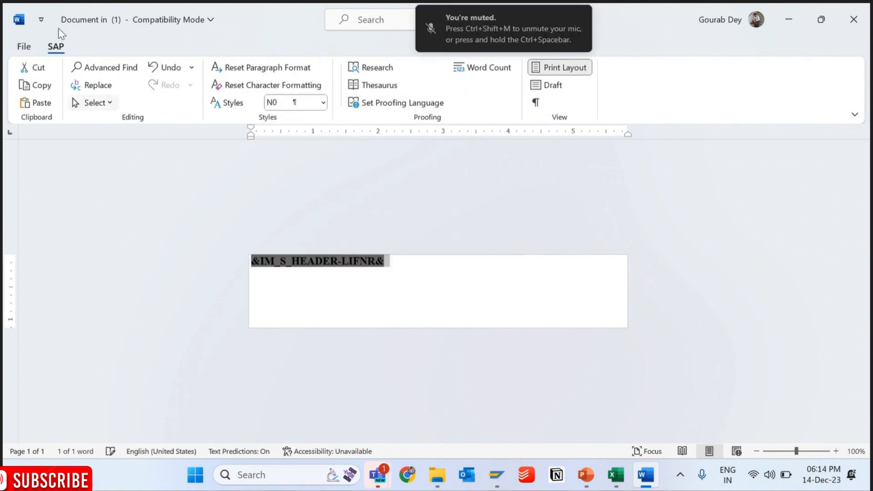
pyautogui.click(23, 46)
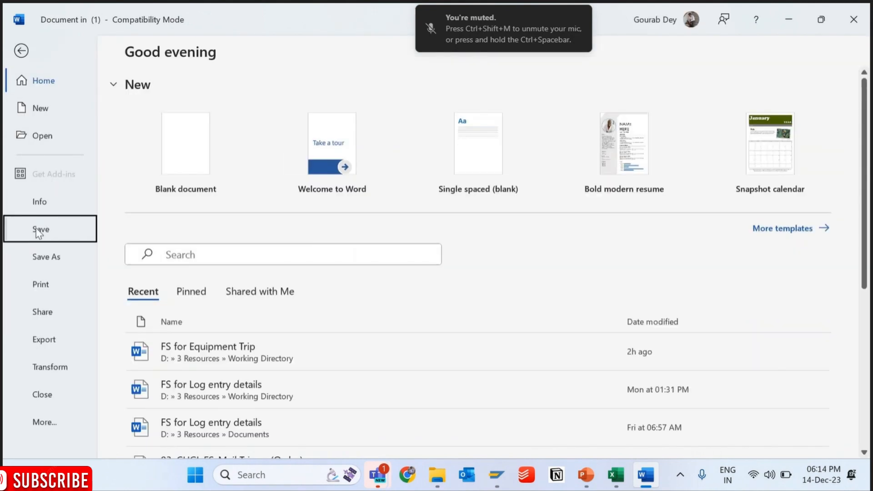